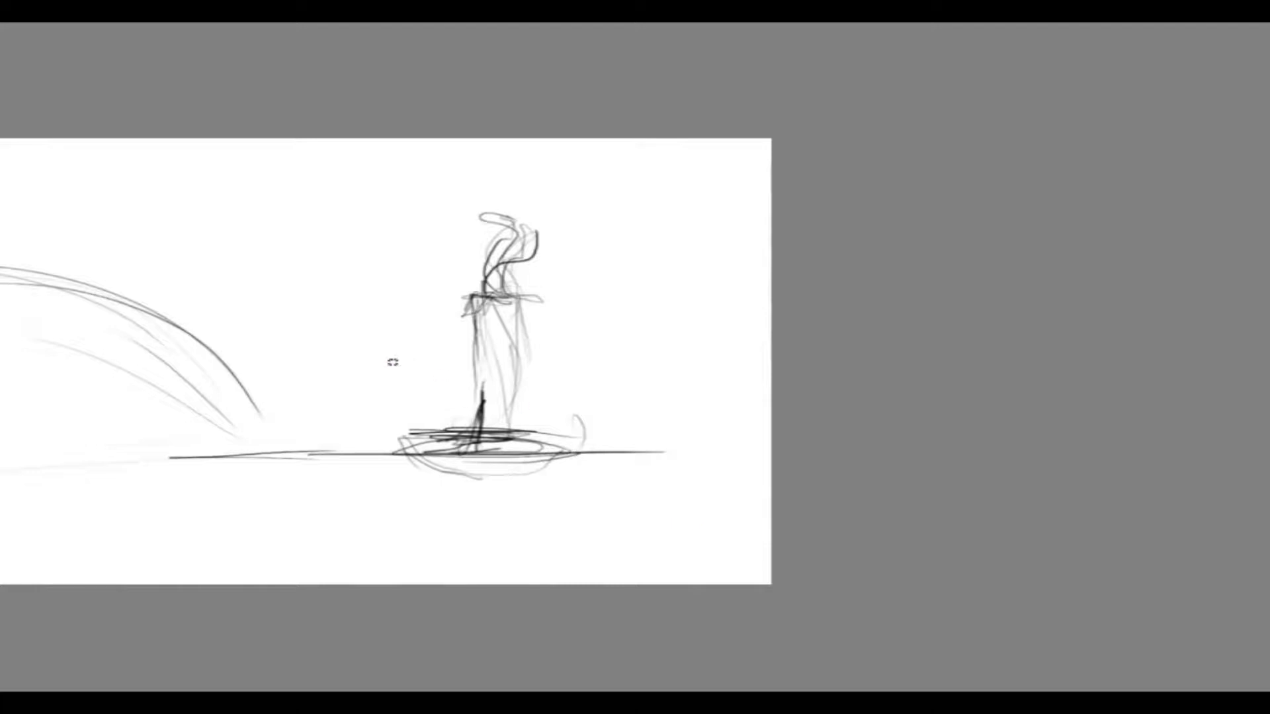
- Sketch a long horizontal ground line through the candle's dish and build up the large arch with repeated higher curved strokes
scroll(600, 364, "down", 2)
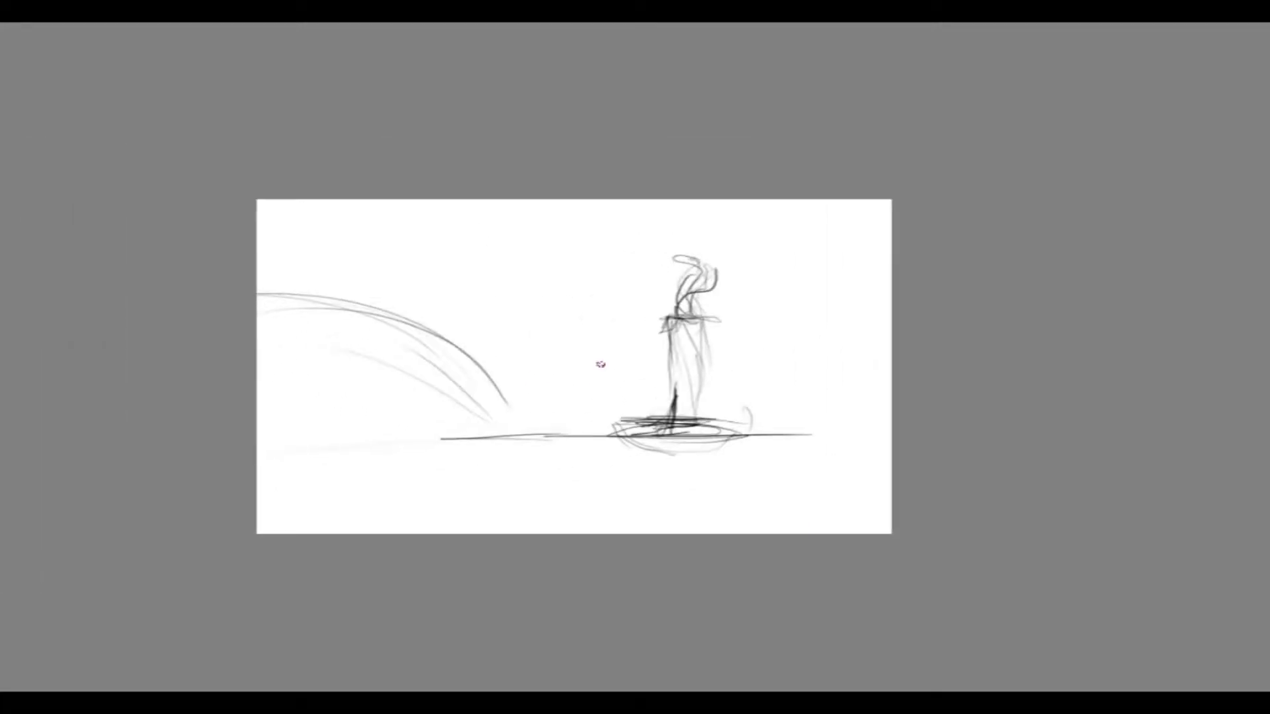
left_click_drag(273, 429, 803, 428)
left_click_drag(698, 323, 665, 323)
left_click_drag(258, 303, 500, 365)
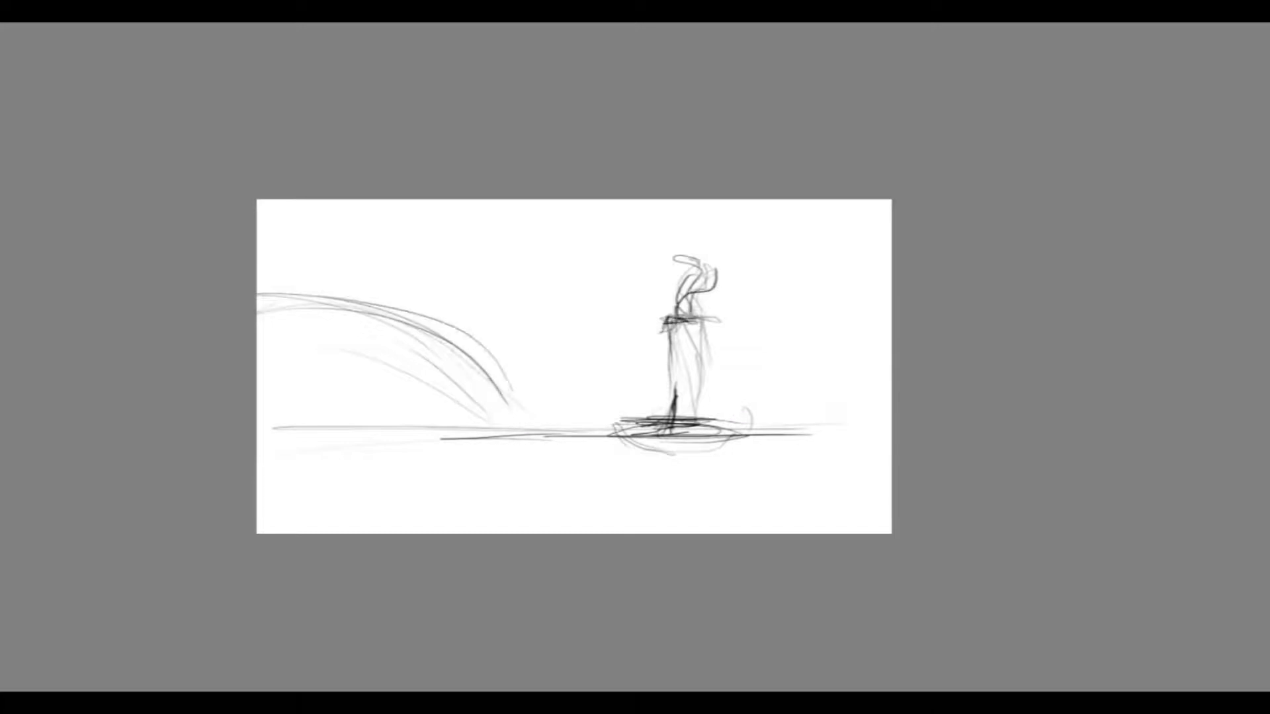
mouse_move(259, 290)
left_mouse_down()
mouse_move(502, 377)
mouse_move(258, 273)
left_mouse_up()
mouse_move(259, 272)
left_mouse_down()
mouse_move(316, 274)
mouse_move(521, 418)
mouse_move(258, 274)
left_mouse_up()
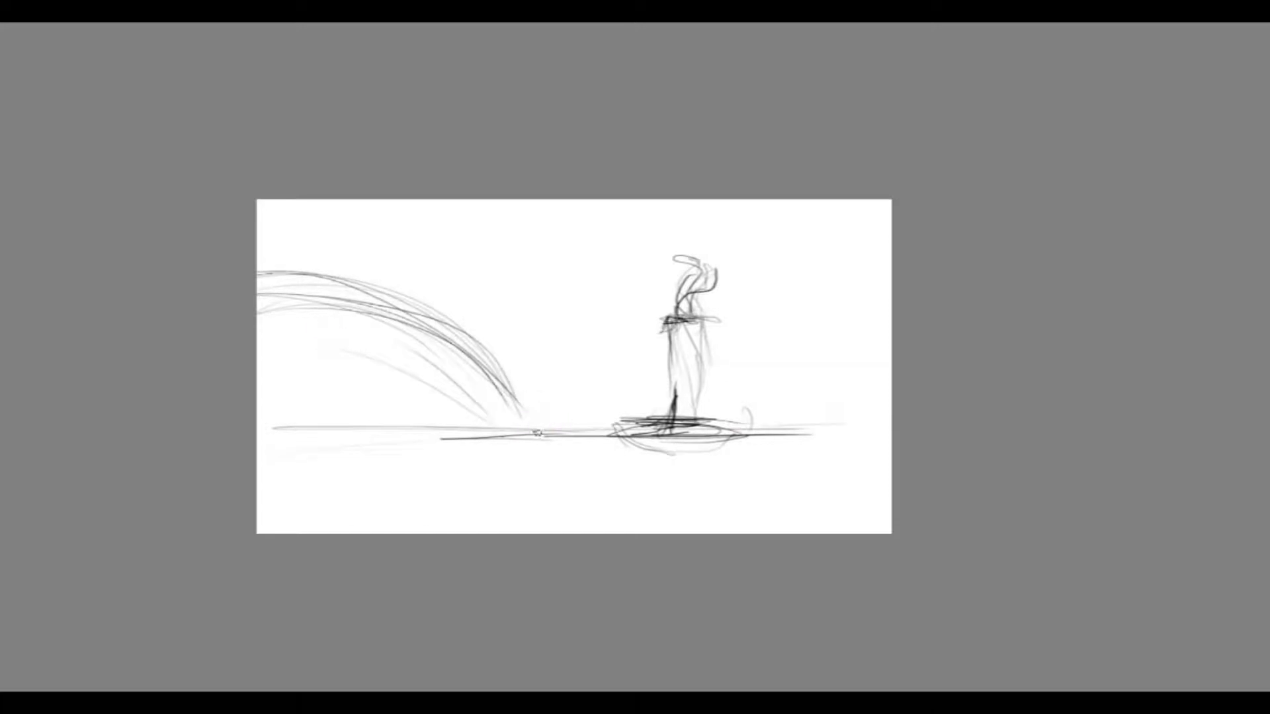
mouse_move(502, 388)
left_mouse_down()
mouse_move(258, 274)
mouse_move(468, 421)
mouse_move(258, 268)
left_mouse_up()
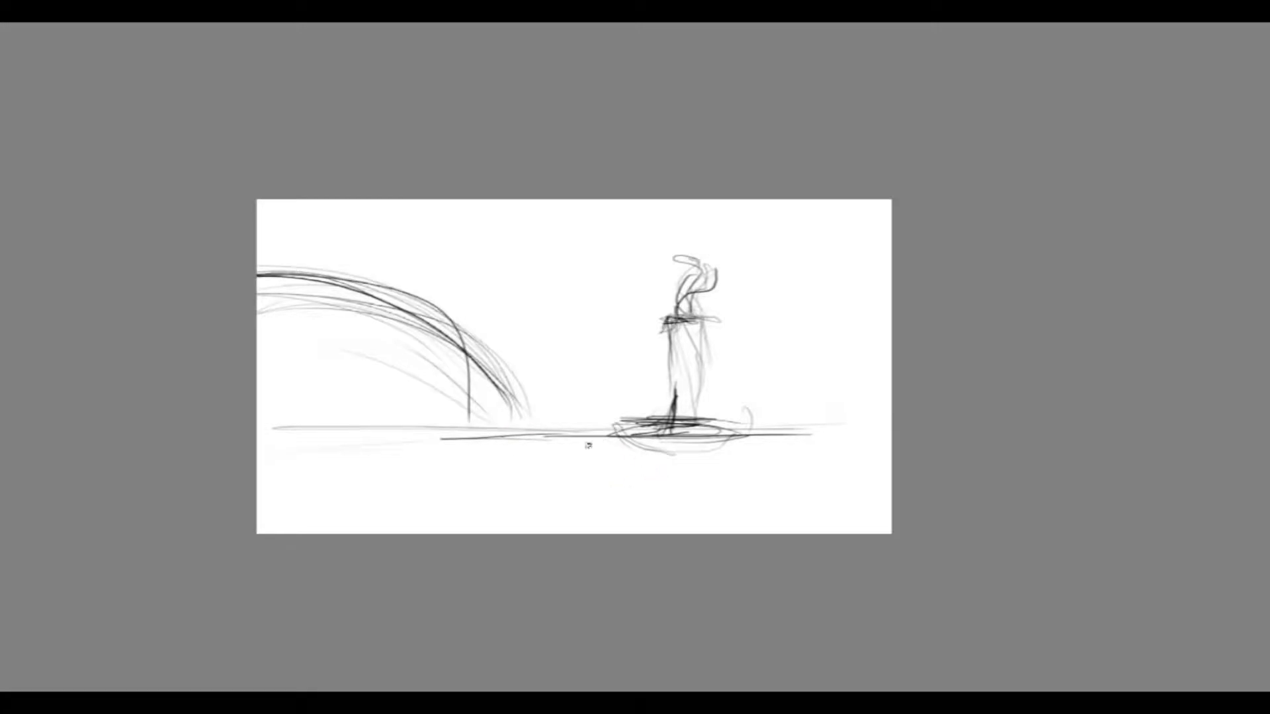
left_click_drag(506, 374, 258, 269)
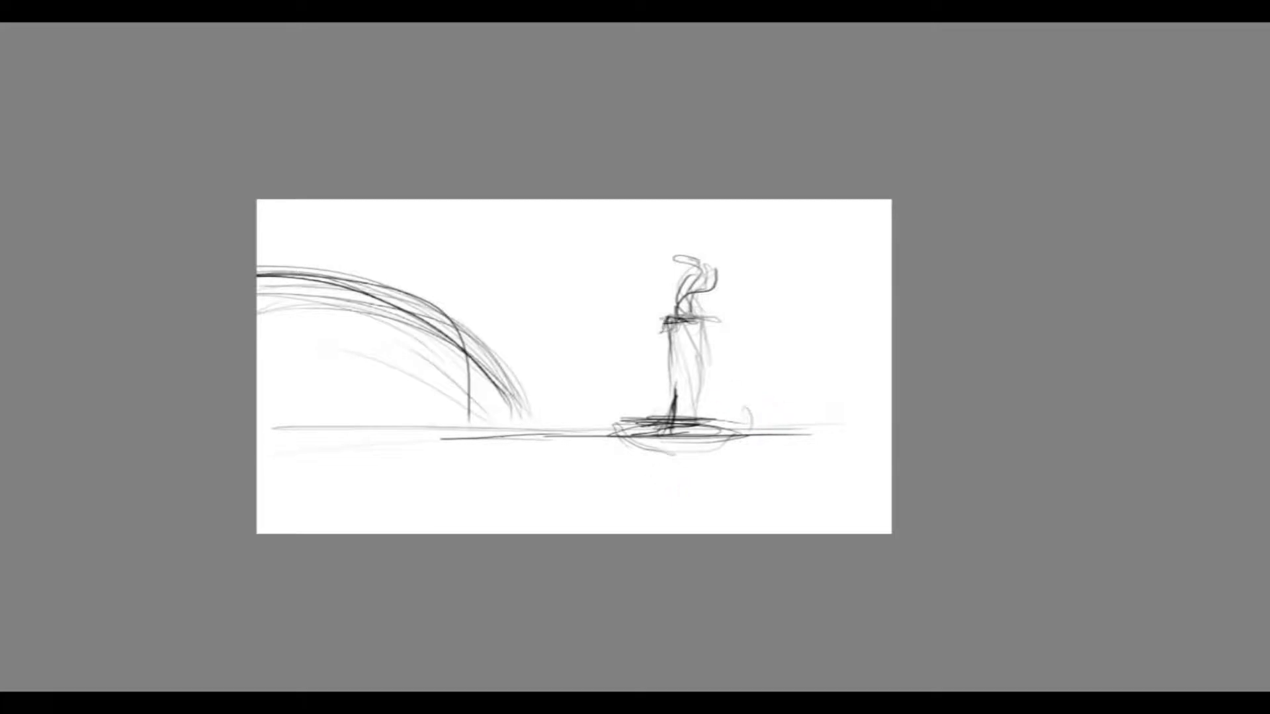
mouse_move(259, 250)
left_mouse_down()
mouse_move(435, 304)
mouse_move(490, 421)
left_mouse_up()
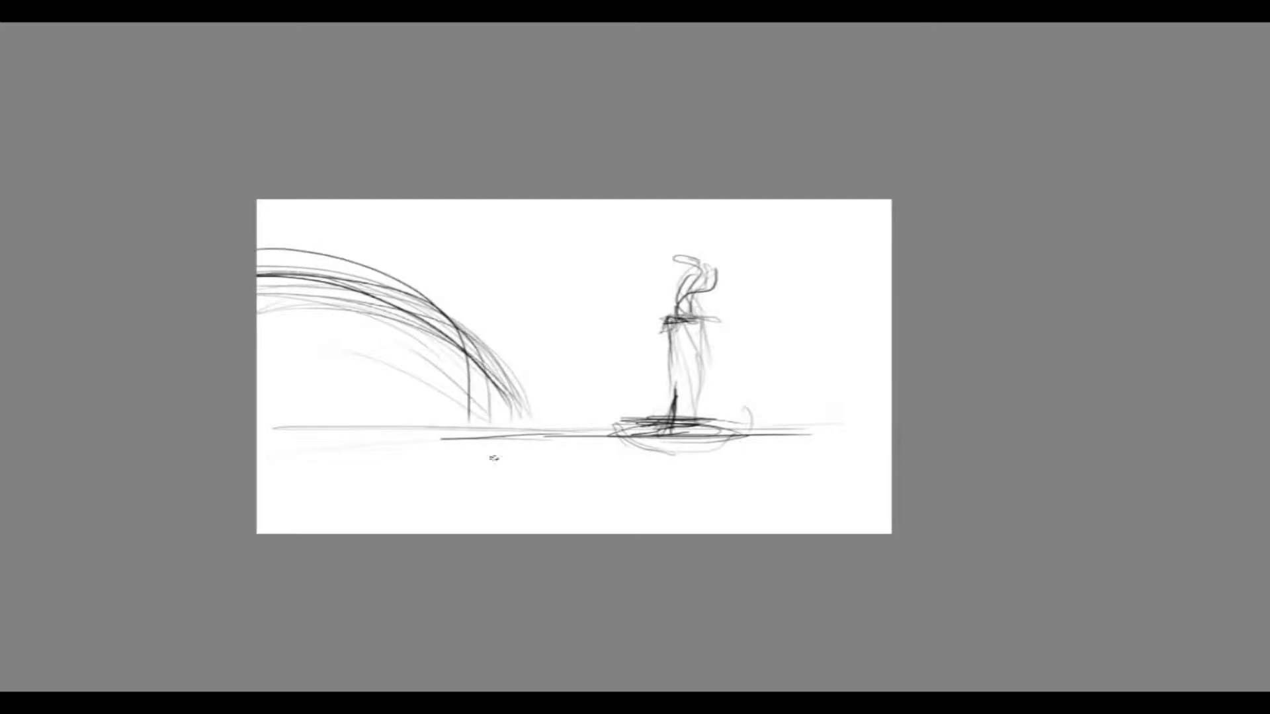
- Erase most of the inner construction lines beneath the arch's outer curve with an eraser brush
right_click(399, 308)
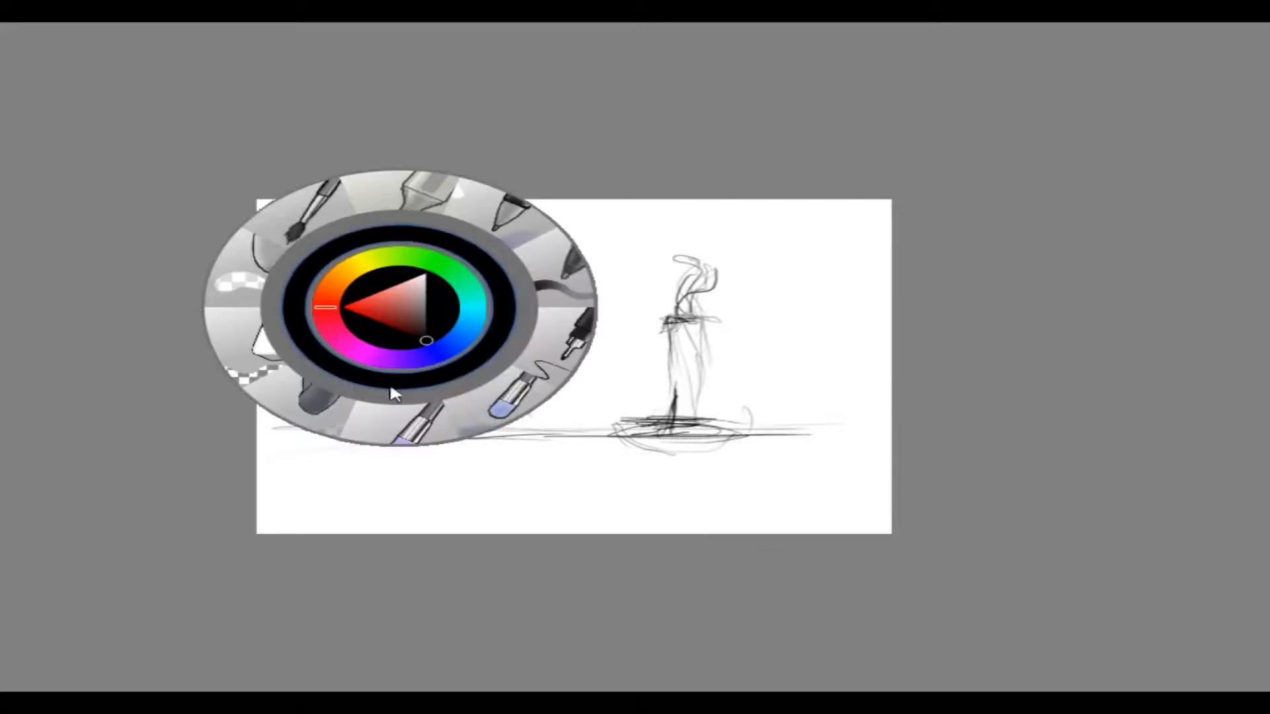
left_click(266, 362)
mouse_move(263, 305)
left_mouse_down()
mouse_move(291, 292)
mouse_move(283, 305)
mouse_move(382, 319)
mouse_move(325, 309)
mouse_move(360, 303)
mouse_move(442, 342)
mouse_move(434, 348)
mouse_move(476, 412)
mouse_move(403, 325)
mouse_move(242, 276)
mouse_move(323, 289)
mouse_move(242, 304)
mouse_move(352, 282)
mouse_move(287, 288)
mouse_move(286, 299)
mouse_move(255, 265)
mouse_move(401, 294)
mouse_move(449, 330)
mouse_move(314, 289)
mouse_move(442, 333)
mouse_move(398, 308)
left_mouse_up()
mouse_move(446, 373)
left_mouse_down()
mouse_move(382, 331)
mouse_move(456, 344)
mouse_move(500, 396)
left_mouse_up()
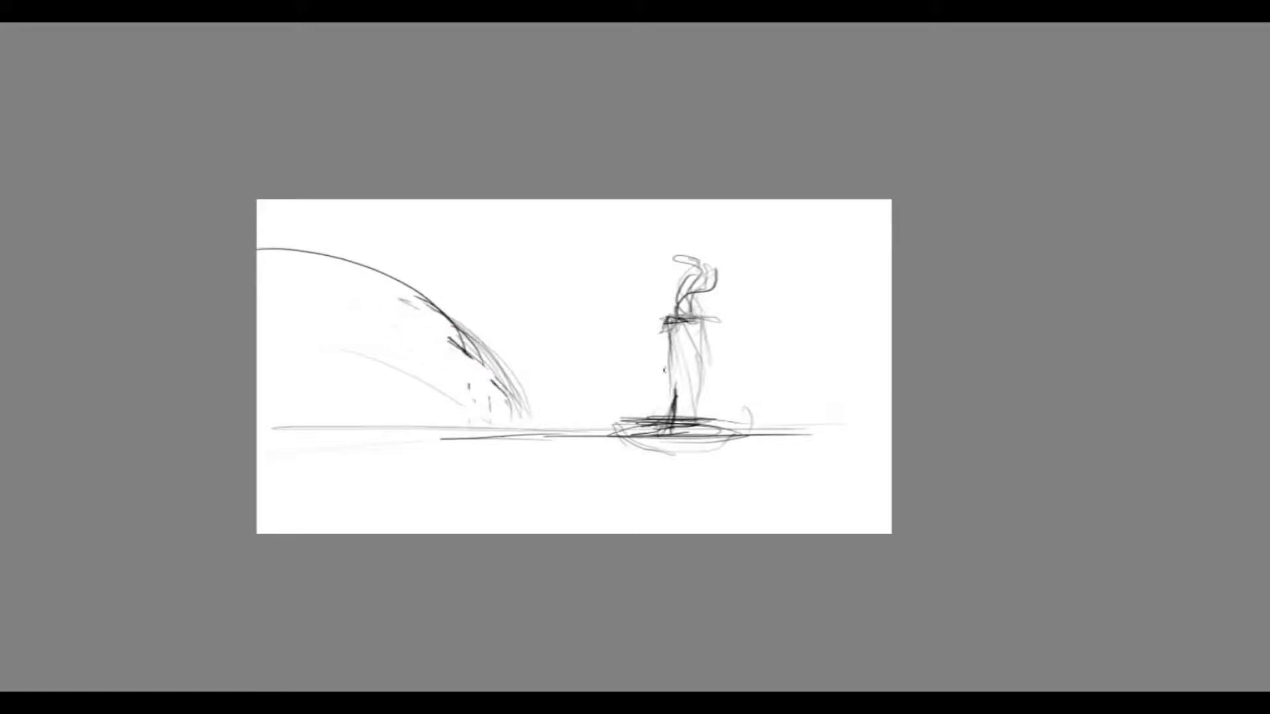
- Redraw the arch with the pen brush as wider curves that meet the ground line nearer the dish
right_click(691, 386)
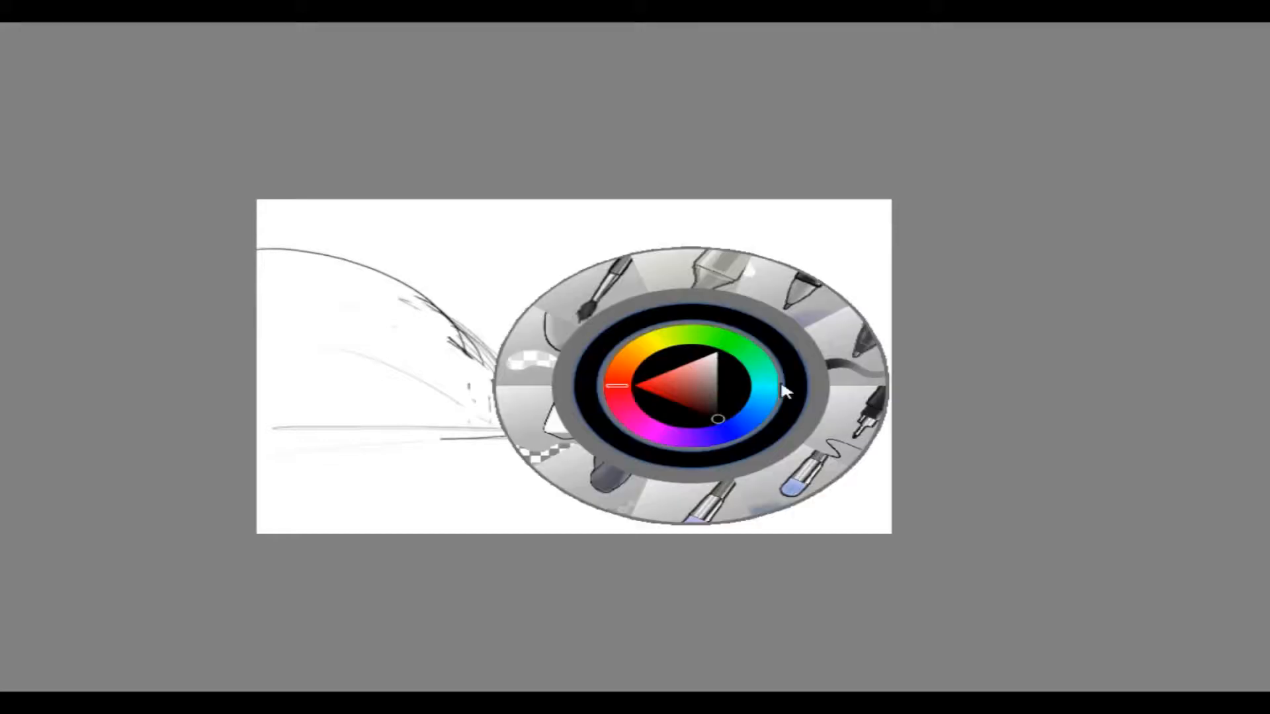
left_click(862, 430)
mouse_move(559, 415)
left_mouse_down()
mouse_move(451, 293)
mouse_move(525, 374)
left_mouse_up()
mouse_move(556, 420)
left_mouse_down()
mouse_move(498, 316)
mouse_move(257, 242)
left_mouse_up()
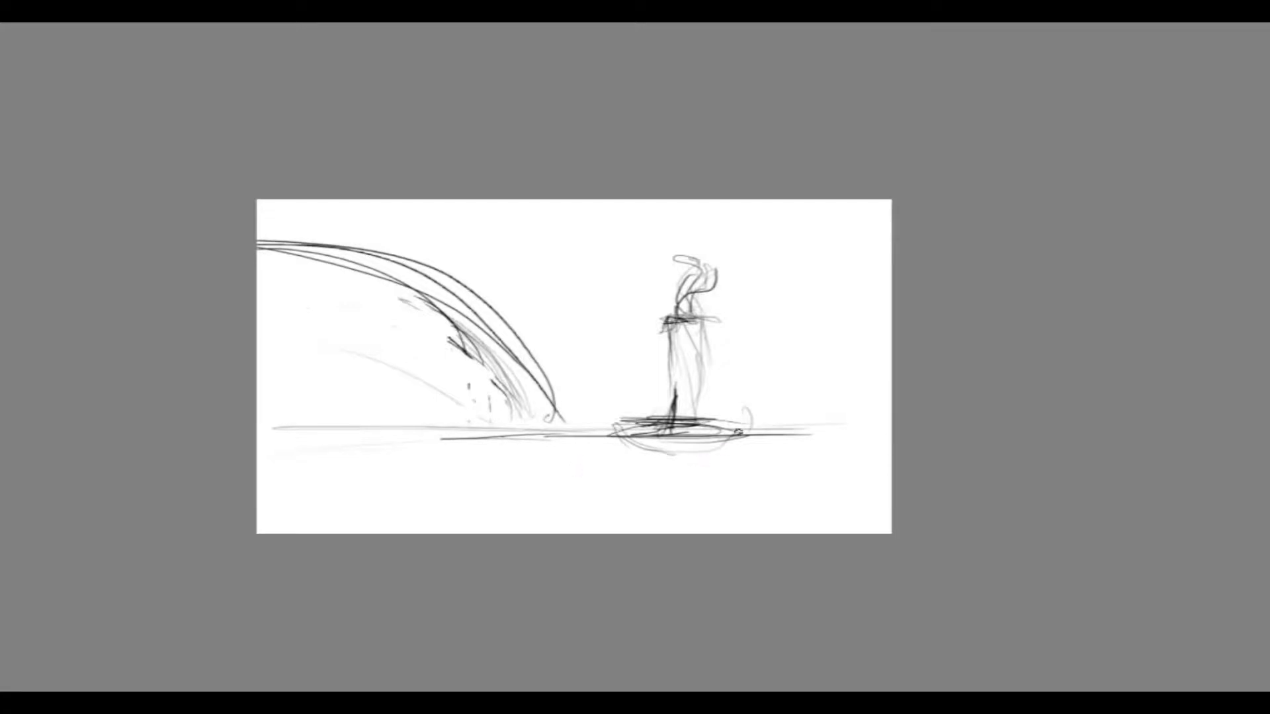
- Reposition and slightly enlarge the whole sketch on Layer 2 with a free transform, and apply it
key("Tab")
key("ctrl+t")
left_click_drag(743, 421, 793, 420)
left_click_drag(552, 625, 640, 625)
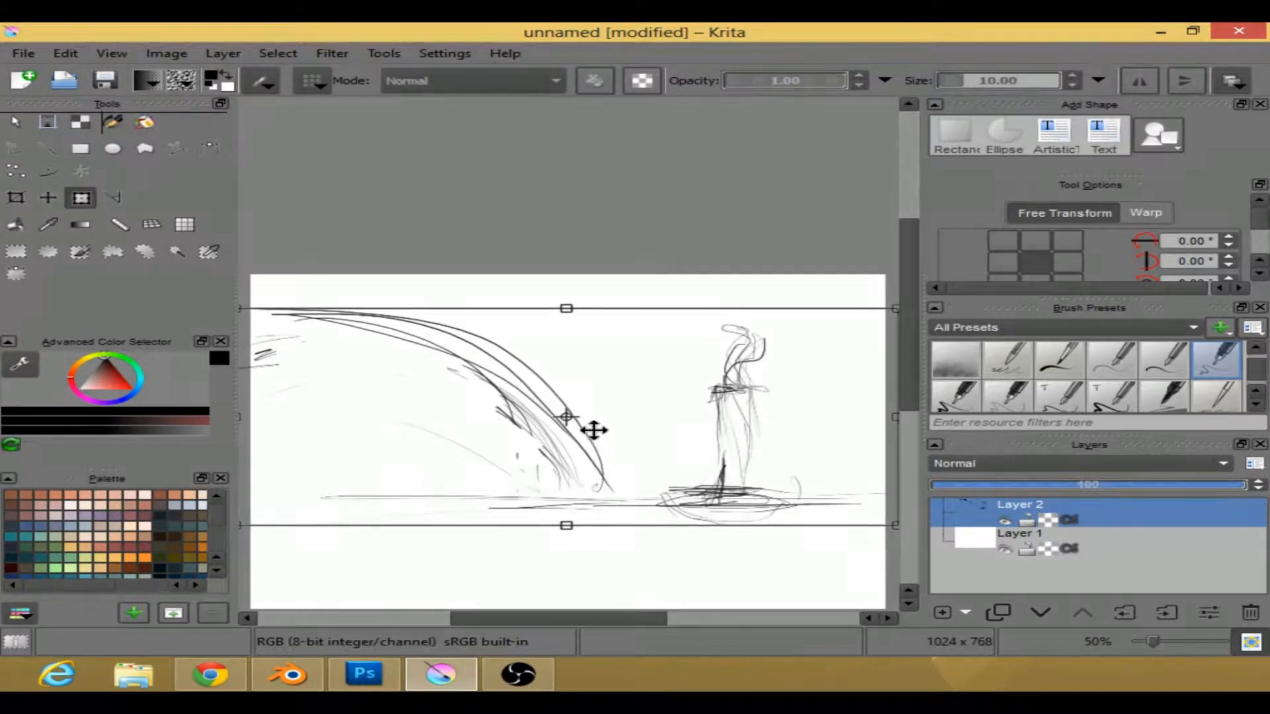
mouse_move(691, 462)
left_mouse_down()
mouse_move(697, 448)
mouse_move(693, 458)
left_mouse_up()
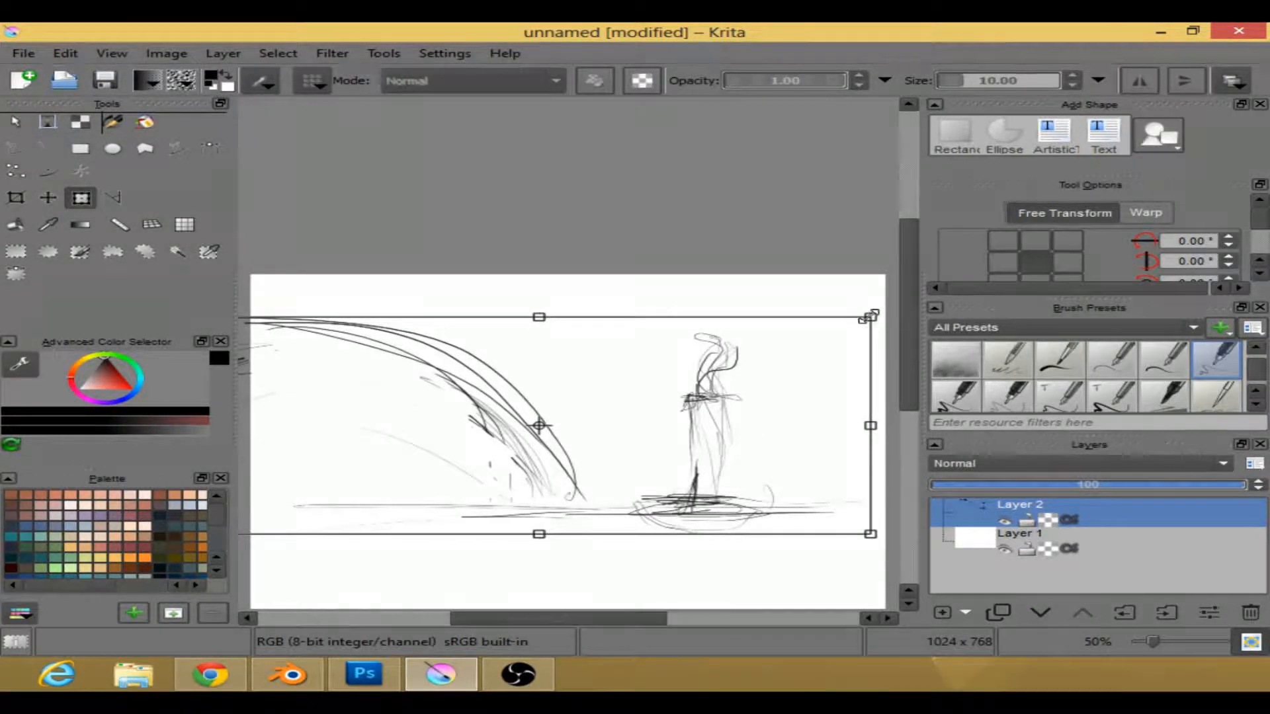
left_click_drag(865, 312, 876, 306)
key("ctrl+z")
left_click_drag(748, 383, 731, 400)
key("Return")
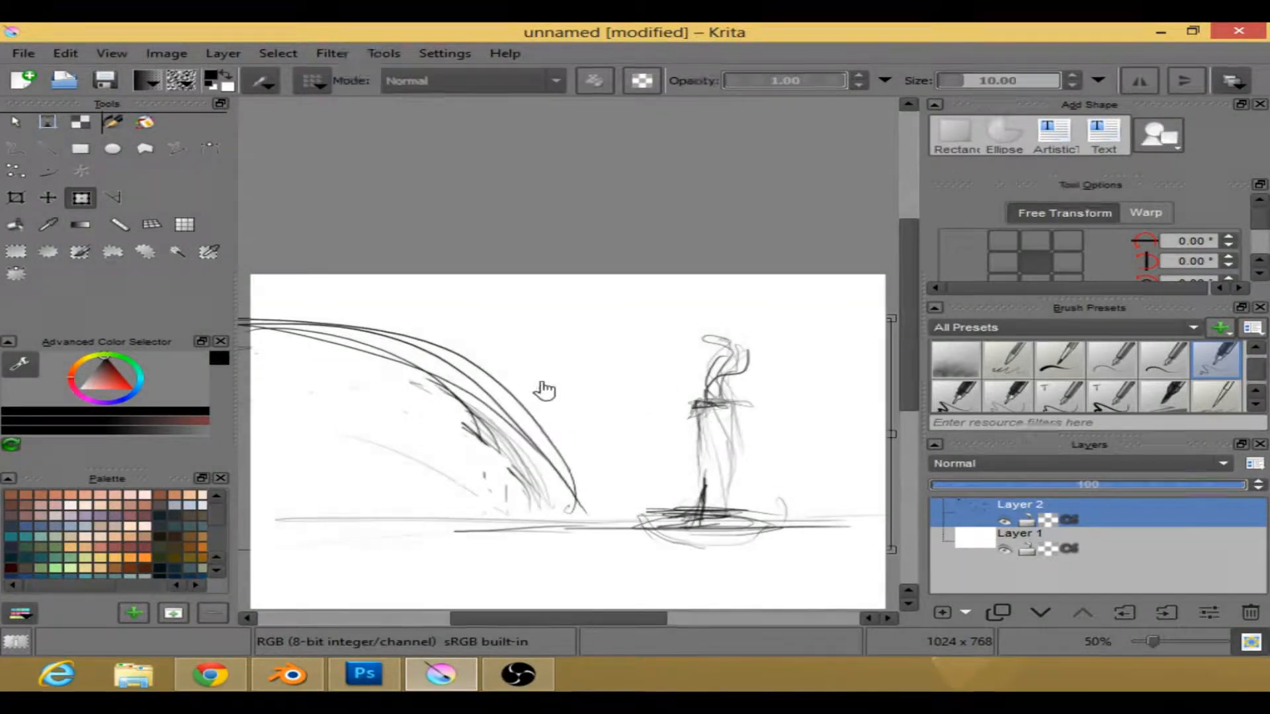
- Redraw the horizontal ground line with the freehand brush on both sides of the dish and add an inner arch curve
left_click(16, 148)
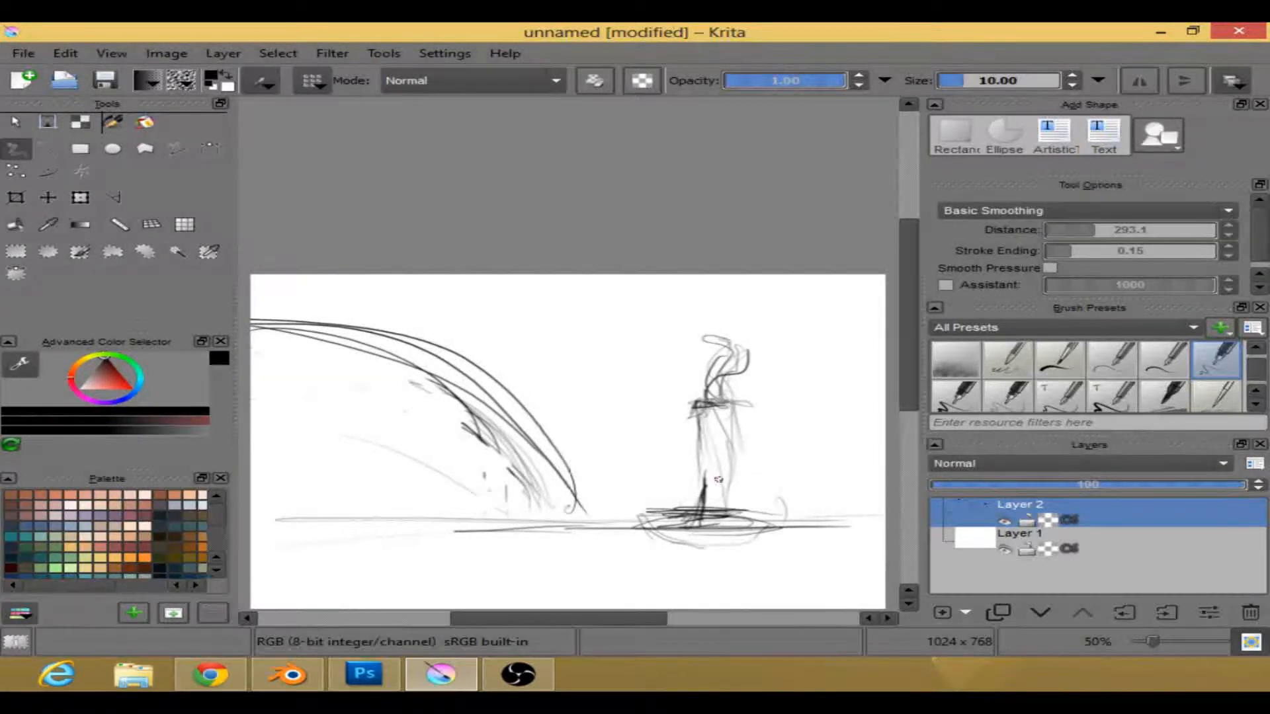
scroll(621, 349, "down", 1)
left_click_drag(618, 363, 602, 414)
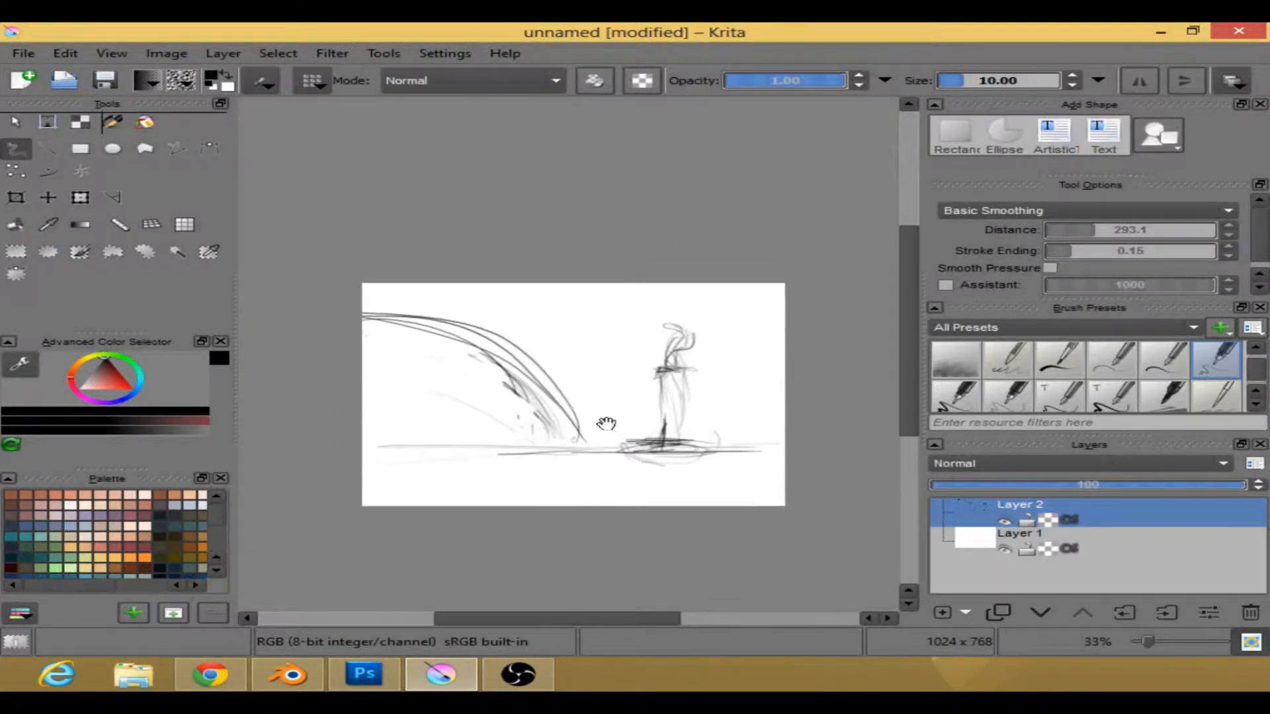
scroll(622, 425, "up", 1)
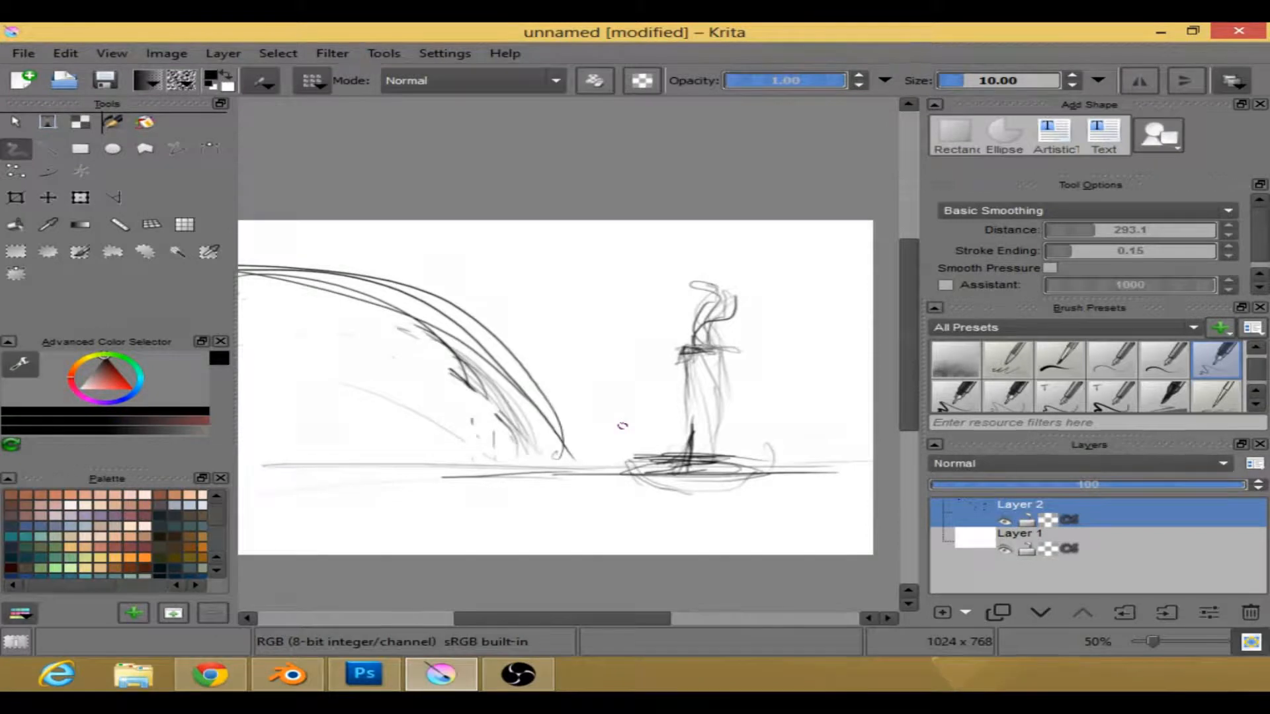
left_click_drag(249, 462, 495, 462)
left_click_drag(347, 465, 603, 461)
left_click_drag(752, 462, 857, 462)
mouse_move(239, 284)
left_mouse_down()
mouse_move(383, 320)
mouse_move(508, 414)
mouse_move(489, 450)
mouse_move(499, 436)
mouse_move(371, 394)
left_mouse_up()
- Erase the dark stray strokes along the inside of the arch with the size 15 eraser
right_click(467, 401)
left_click(314, 441)
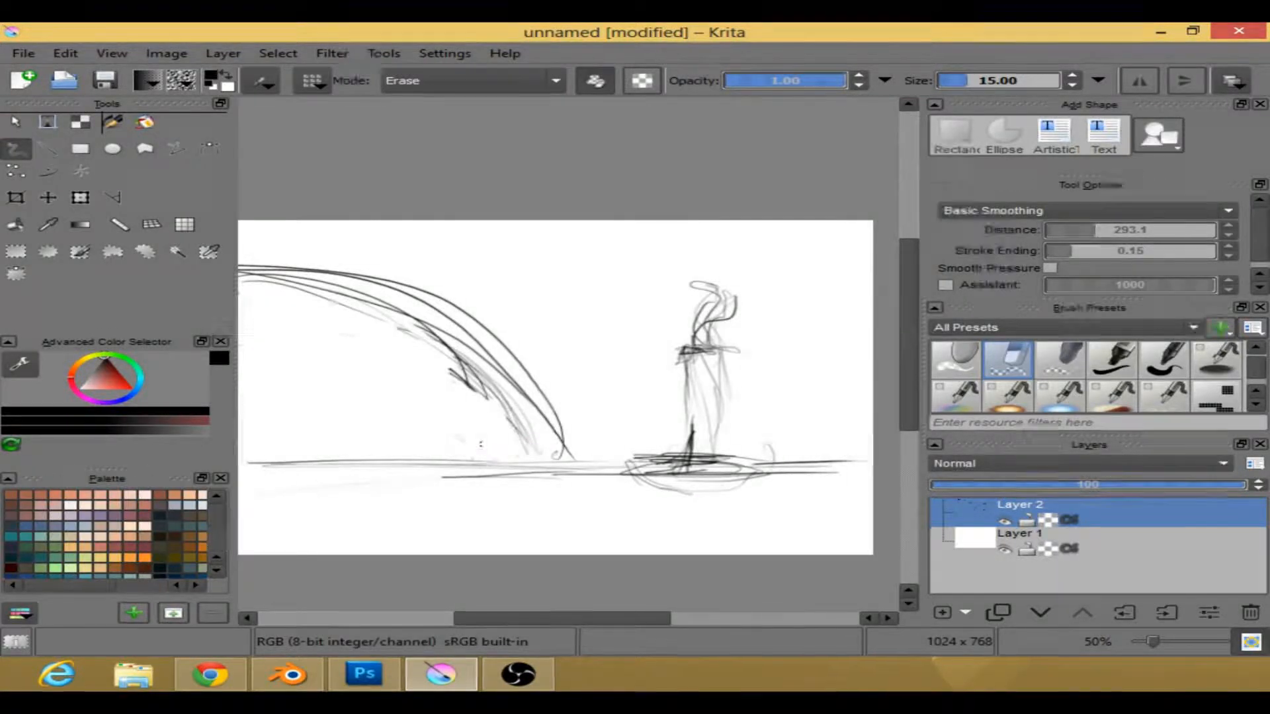
mouse_move(513, 442)
left_mouse_down()
mouse_move(461, 374)
mouse_move(371, 322)
left_mouse_up()
mouse_move(492, 397)
left_mouse_down()
mouse_move(411, 321)
mouse_move(270, 292)
mouse_move(409, 325)
mouse_move(288, 287)
left_mouse_up()
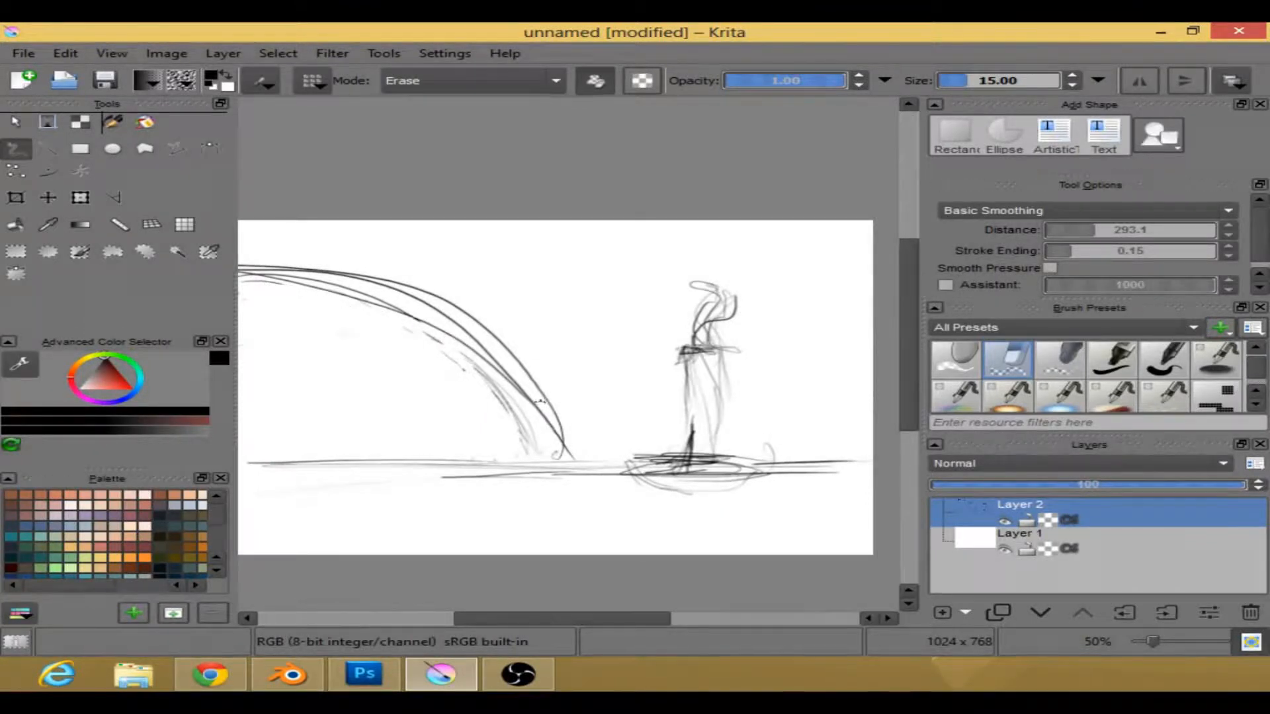
- Darken the dish's rim and draw a wavy flame above the candle with the size 10 pen brush
right_click(455, 393)
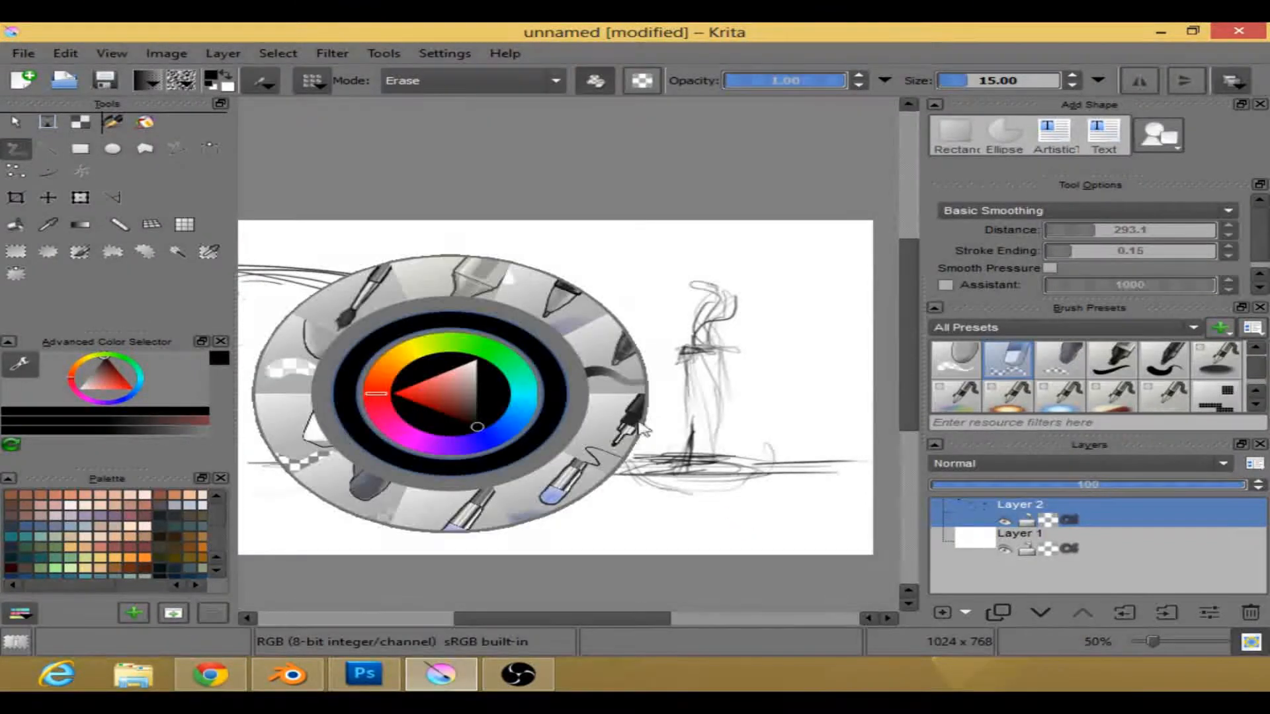
left_click(613, 475)
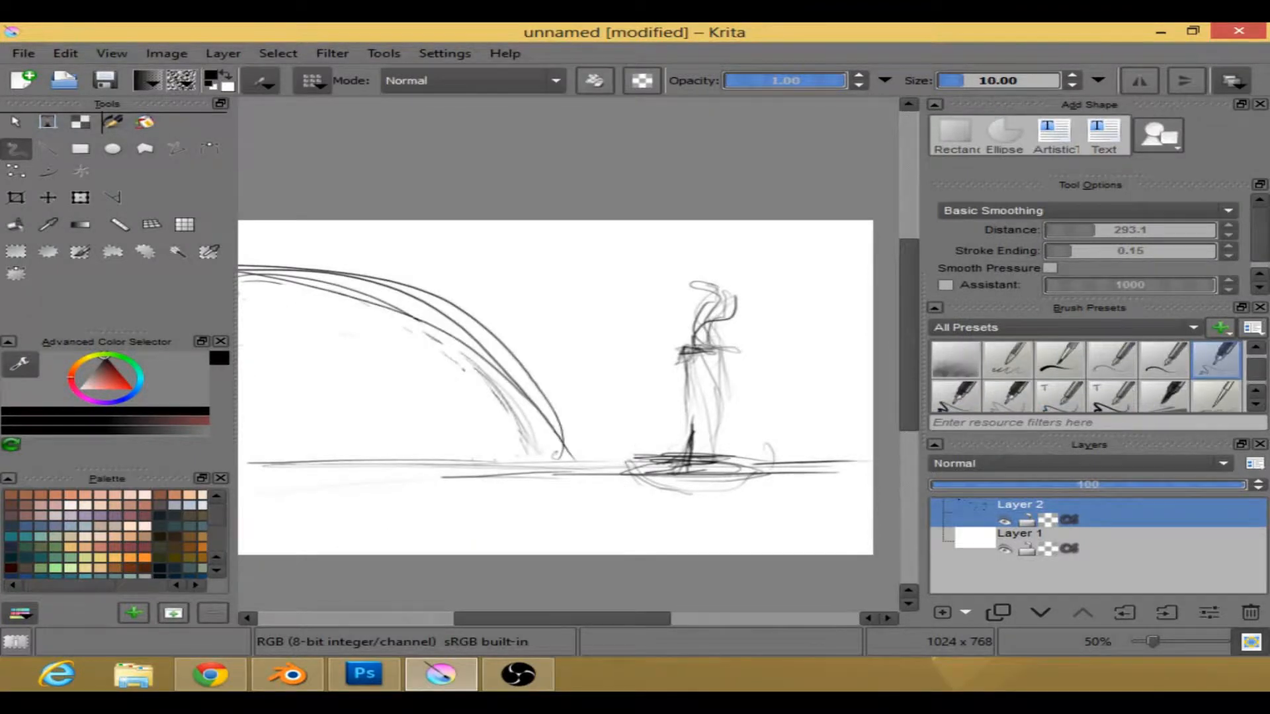
left_click_drag(622, 456, 761, 459)
mouse_move(702, 344)
left_mouse_down()
mouse_move(709, 298)
mouse_move(695, 269)
left_mouse_up()
- Sketch a flat, angular shape lying under the dish and spreading along the ground towards the arch
mouse_move(594, 466)
left_mouse_down()
mouse_move(537, 471)
mouse_move(775, 504)
left_mouse_up()
mouse_move(576, 466)
left_mouse_down()
mouse_move(536, 470)
mouse_move(633, 476)
mouse_move(636, 495)
mouse_move(695, 510)
mouse_move(790, 504)
left_mouse_up()
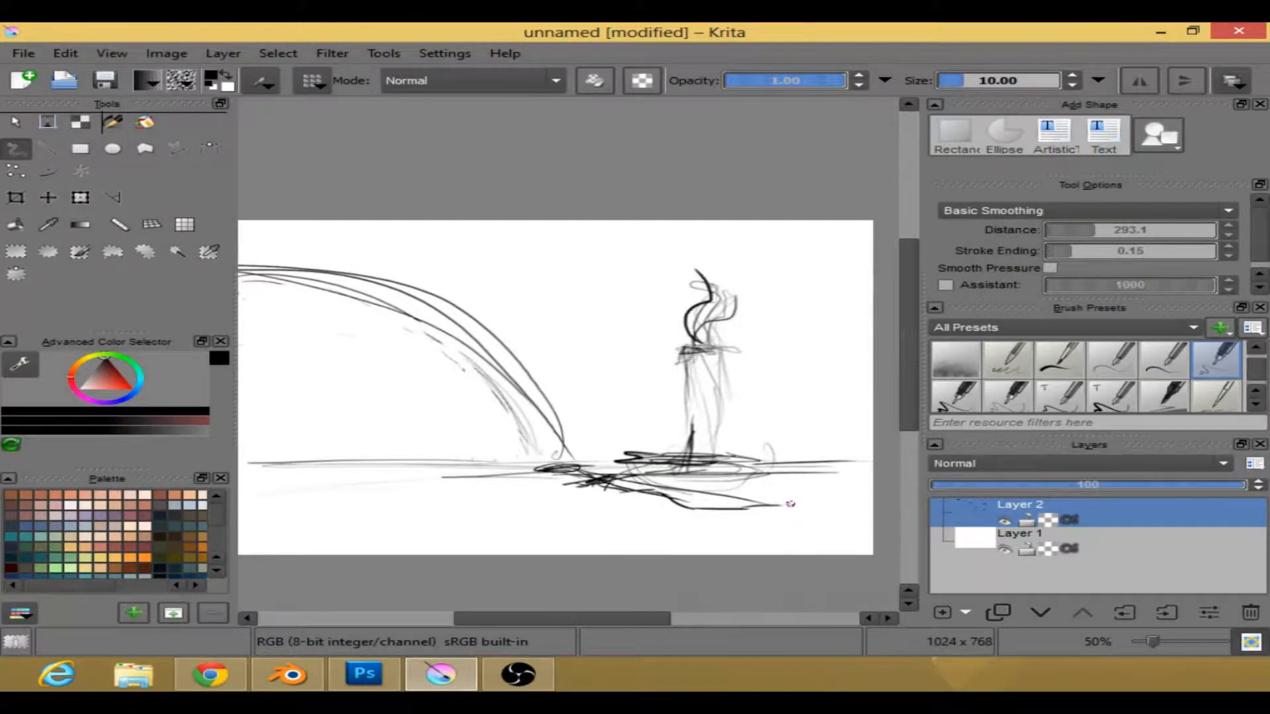
left_click_drag(601, 476, 732, 497)
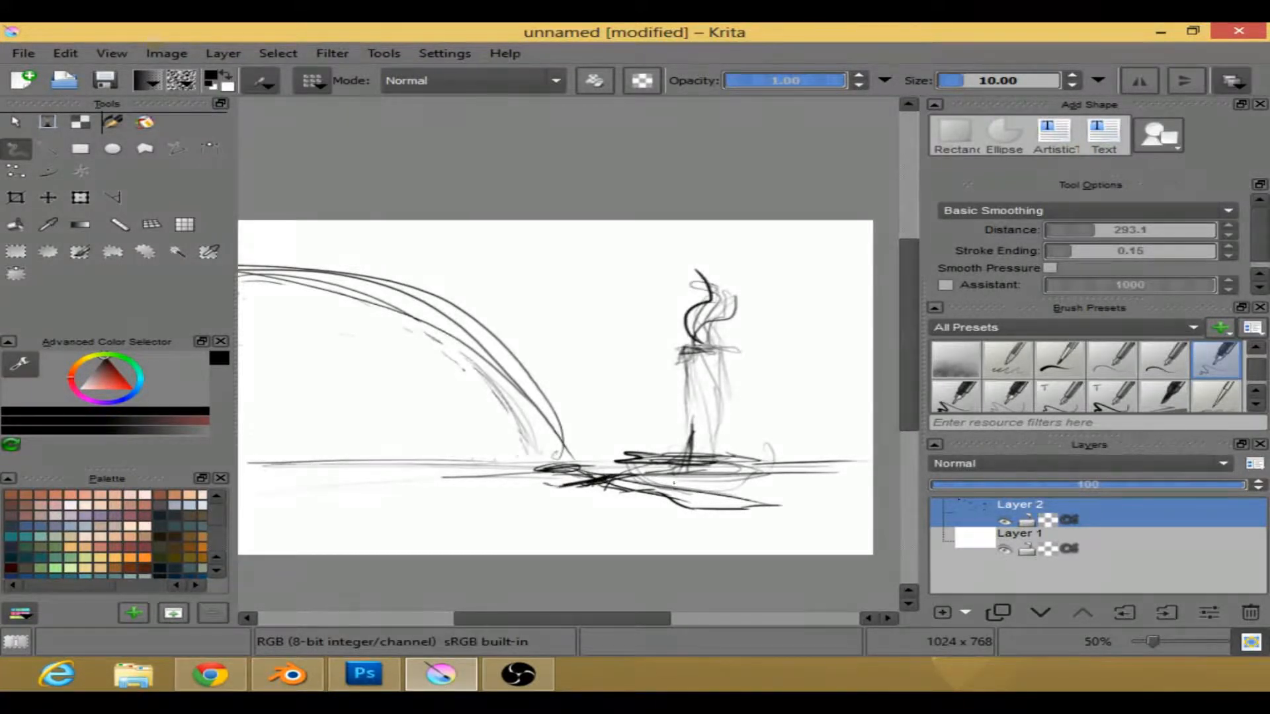
mouse_move(602, 480)
left_mouse_down()
mouse_move(690, 507)
mouse_move(785, 506)
left_mouse_up()
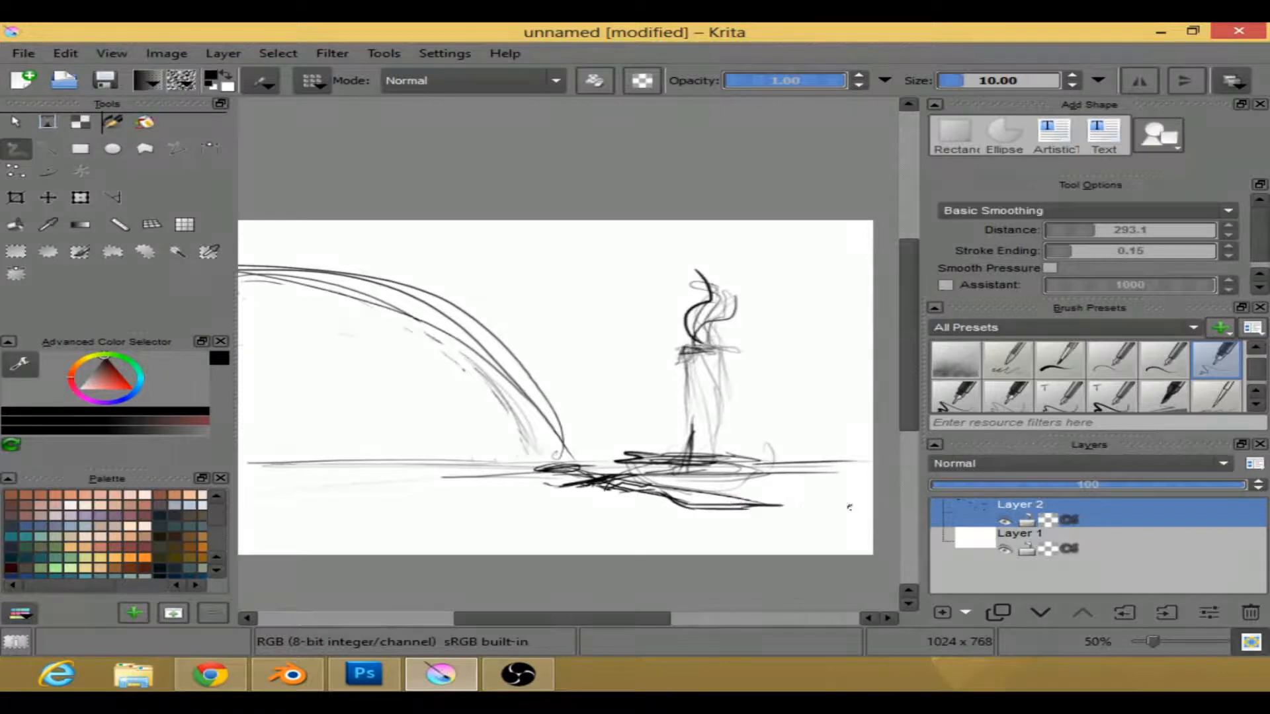
- Draw the candle dish as a bowl with a clear rim, a rounded body and a small handle
mouse_move(631, 457)
left_mouse_down()
mouse_move(697, 486)
mouse_move(758, 466)
mouse_move(736, 483)
mouse_move(777, 454)
left_mouse_up()
mouse_move(685, 427)
left_mouse_down()
mouse_move(639, 454)
mouse_move(753, 456)
left_mouse_up()
mouse_move(615, 455)
left_mouse_down()
mouse_move(655, 451)
mouse_move(621, 460)
mouse_move(643, 480)
mouse_move(686, 447)
mouse_move(786, 451)
left_mouse_up()
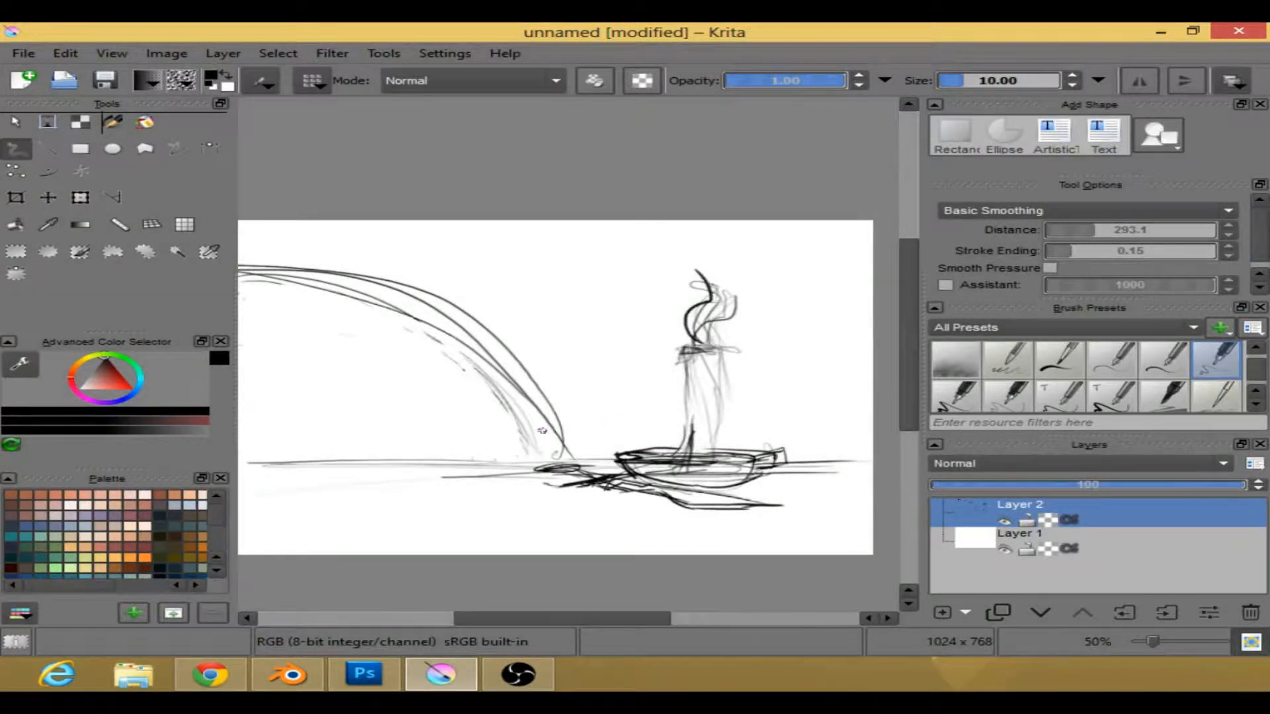
- Draw crescent shapes in the sky and a distant landscape with hills and buildings inside the arch
left_click_drag(536, 619, 516, 619)
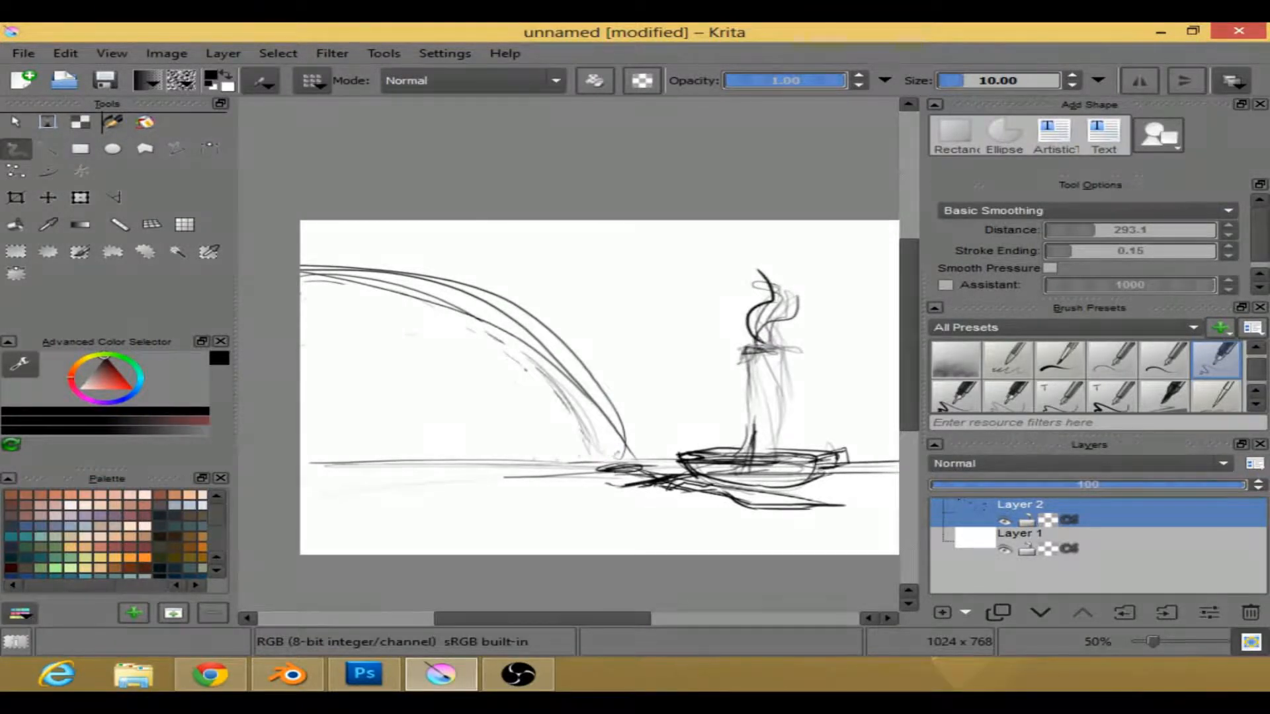
mouse_move(358, 312)
left_mouse_down()
mouse_move(355, 332)
mouse_move(380, 329)
mouse_move(340, 352)
left_mouse_up()
mouse_move(302, 415)
left_mouse_down()
mouse_move(454, 440)
mouse_move(442, 431)
mouse_move(531, 429)
mouse_move(526, 404)
mouse_move(572, 397)
left_mouse_up()
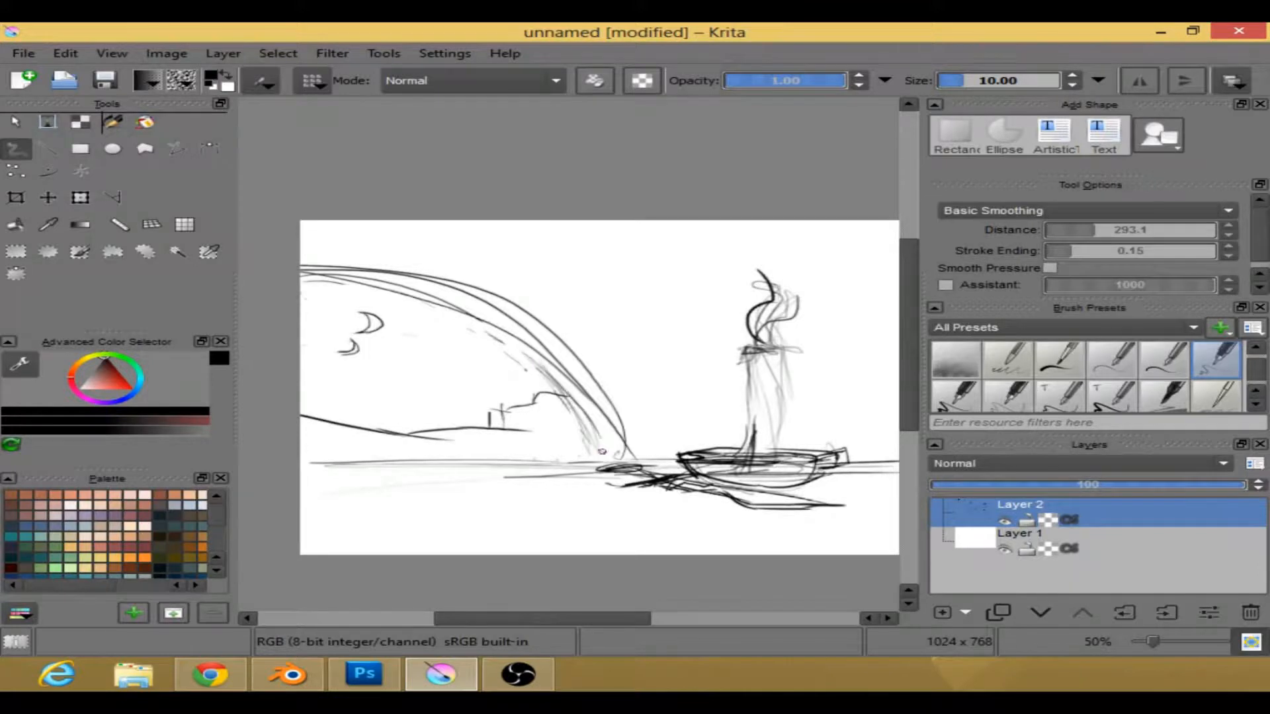
left_click_drag(492, 417, 413, 431)
left_click_drag(522, 428, 598, 434)
- Darken the arch's inner edge with bold curved strokes running down to the ground line
left_click_drag(538, 360, 589, 465)
mouse_move(572, 400)
left_mouse_down()
mouse_move(588, 452)
mouse_move(420, 289)
mouse_move(301, 272)
left_mouse_up()
mouse_move(384, 284)
left_mouse_down()
mouse_move(444, 304)
mouse_move(598, 437)
mouse_move(386, 277)
mouse_move(301, 271)
left_mouse_up()
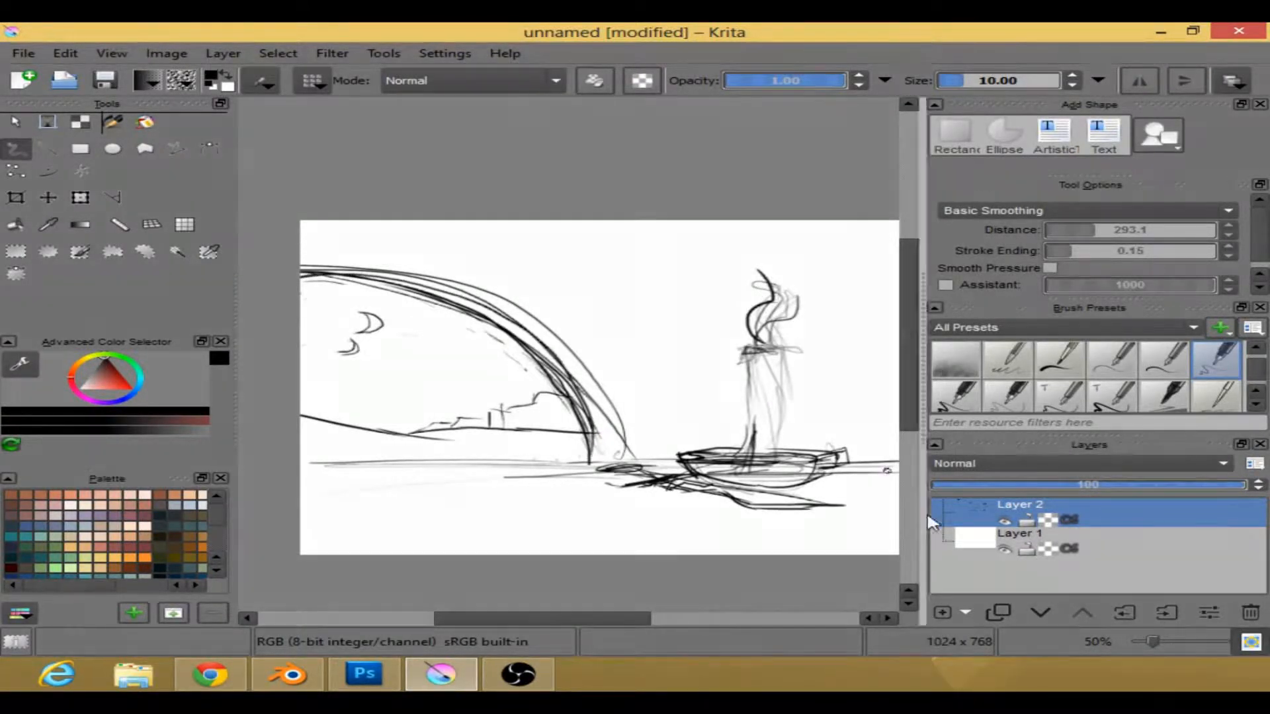
- Darken the ground line on both sides of the dish and sketch a small leaf-like shape beside its handle
left_click_drag(625, 620, 634, 621)
mouse_move(509, 461)
left_mouse_down()
mouse_move(649, 464)
mouse_move(270, 458)
left_mouse_up()
left_click_drag(820, 461, 893, 462)
left_click_drag(598, 618, 611, 624)
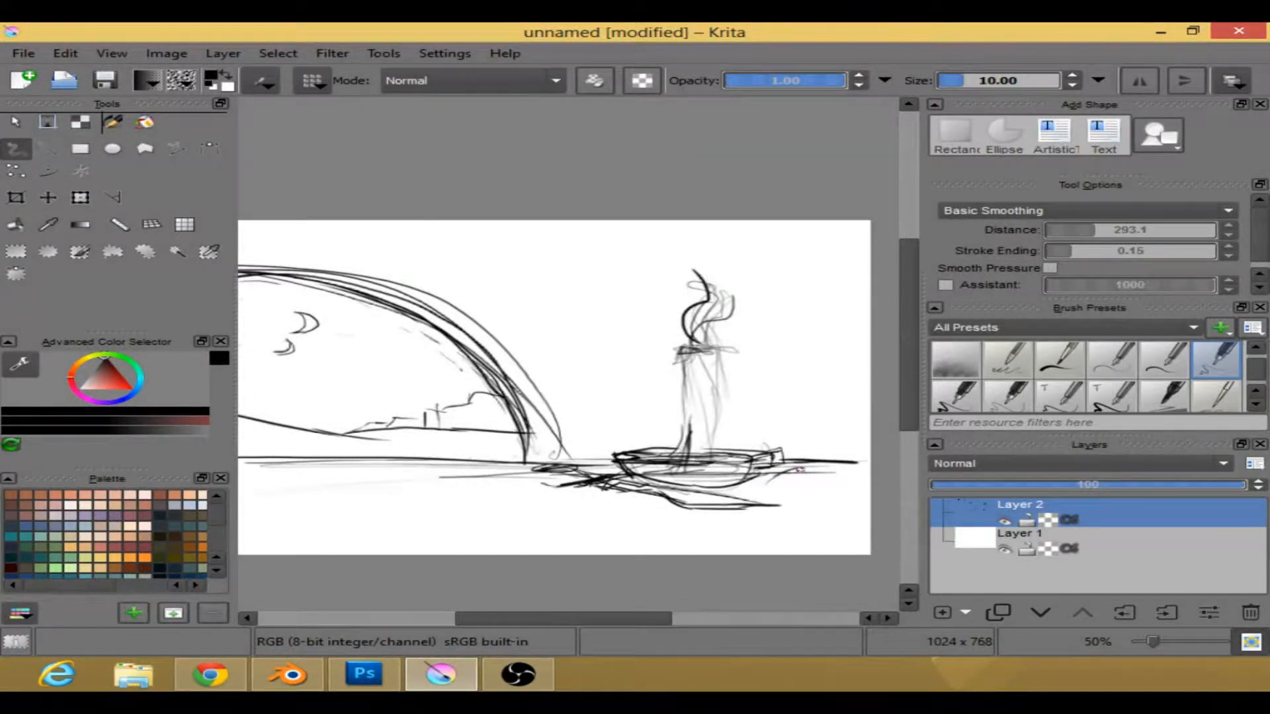
left_click_drag(760, 483, 800, 468)
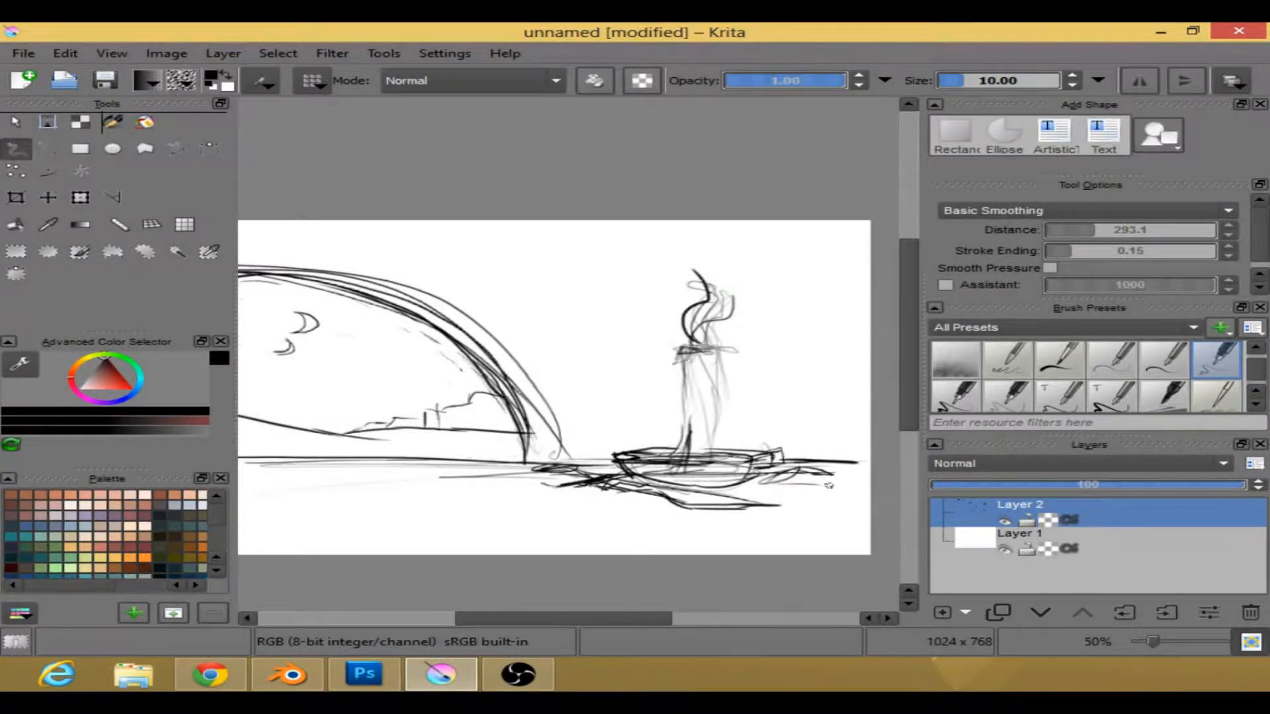
- Define both vertical sides of the candle with straight strokes from its top to the dish
left_click_drag(719, 339, 721, 441)
left_click_drag(718, 364, 716, 457)
left_click_drag(672, 349, 675, 435)
left_click_drag(685, 357, 683, 424)
- Thicken the arch with further curved strokes and strengthen the ground line across the full canvas
mouse_move(464, 347)
left_mouse_down()
mouse_move(527, 410)
mouse_move(538, 454)
mouse_move(411, 310)
mouse_move(323, 290)
left_mouse_up()
left_click_drag(605, 617, 595, 620)
mouse_move(267, 280)
left_mouse_down()
mouse_move(330, 279)
mouse_move(480, 326)
mouse_move(552, 457)
left_mouse_up()
left_click_drag(272, 458, 873, 461)
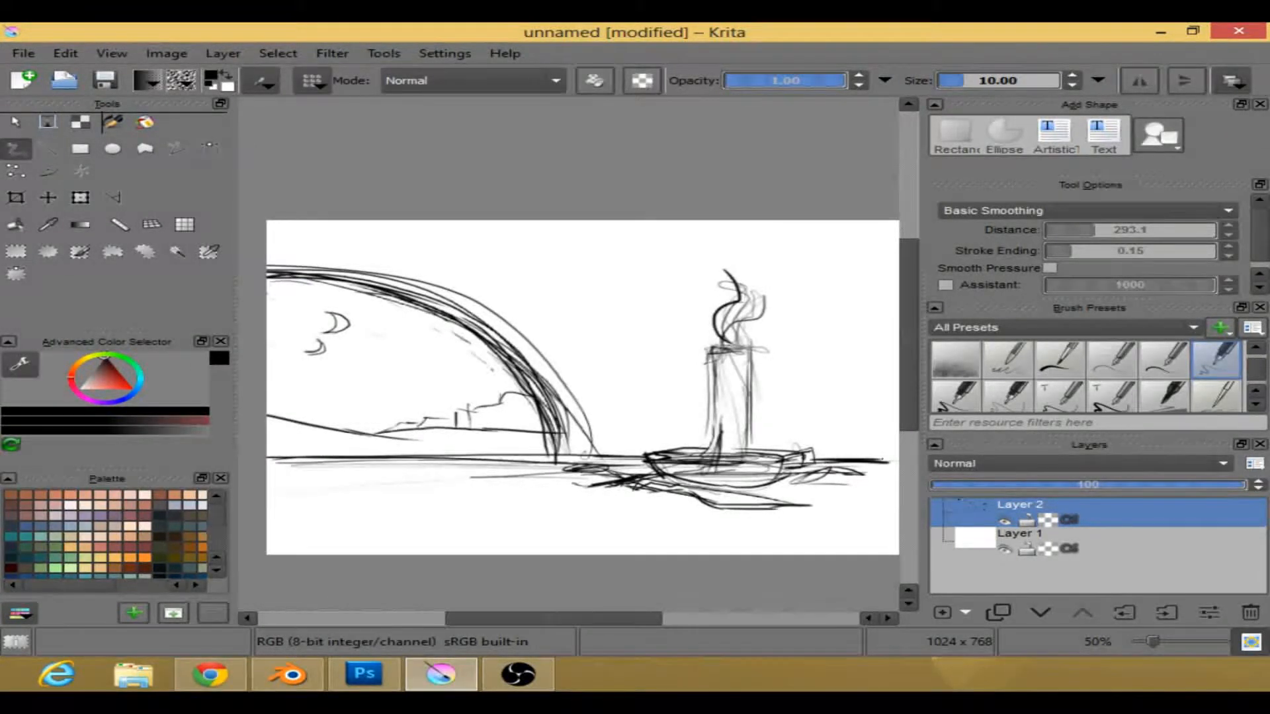
- Draw a stepped wall outline behind the candle, running down from the canvas's upper edge and out to its side
left_click_drag(595, 618, 631, 618)
left_click_drag(698, 232, 711, 317)
left_click_drag(714, 254, 718, 343)
mouse_move(709, 222)
left_mouse_down()
mouse_move(708, 350)
mouse_move(771, 383)
left_mouse_up()
left_click_drag(708, 349, 744, 356)
mouse_move(714, 221)
left_mouse_down()
mouse_move(708, 351)
mouse_move(793, 410)
left_mouse_up()
left_click_drag(609, 617, 587, 623)
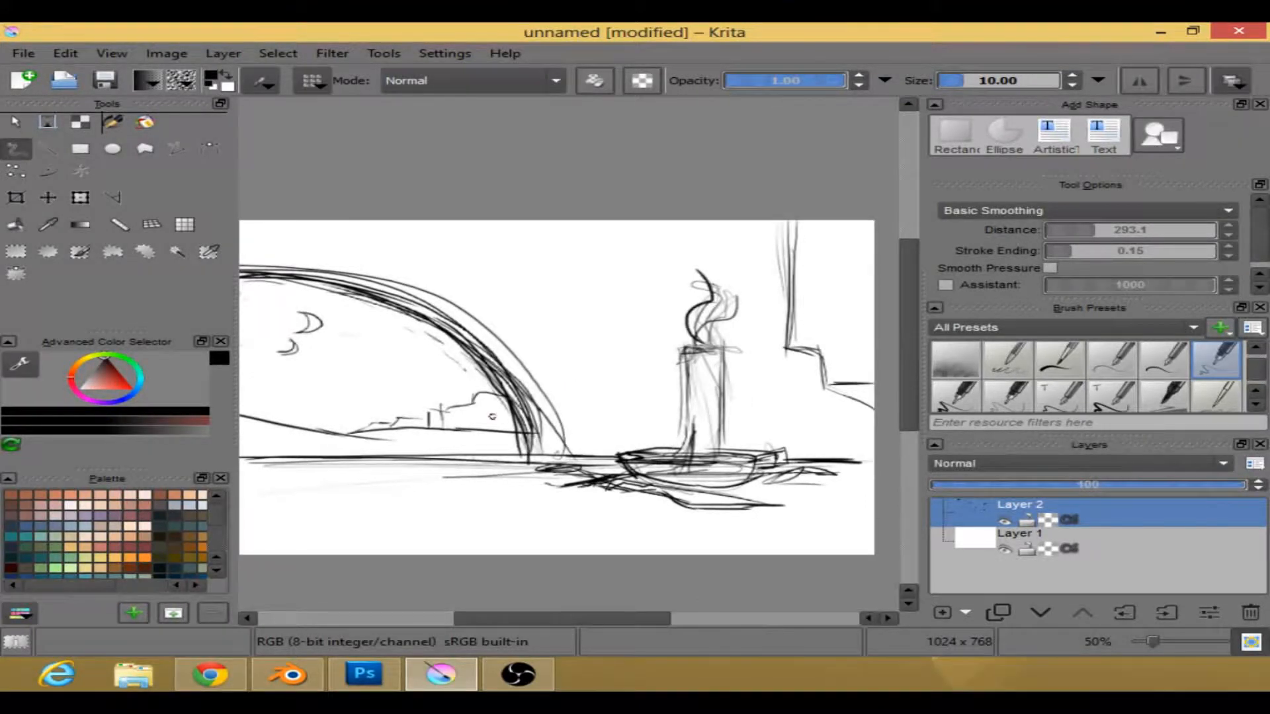
- Sketch small plant details growing along the arch's outer edge and loose strokes on the ground at its foot
left_click_drag(555, 451, 565, 399)
mouse_move(493, 363)
left_mouse_down()
mouse_move(566, 399)
mouse_move(543, 456)
mouse_move(543, 391)
mouse_move(486, 309)
left_mouse_up()
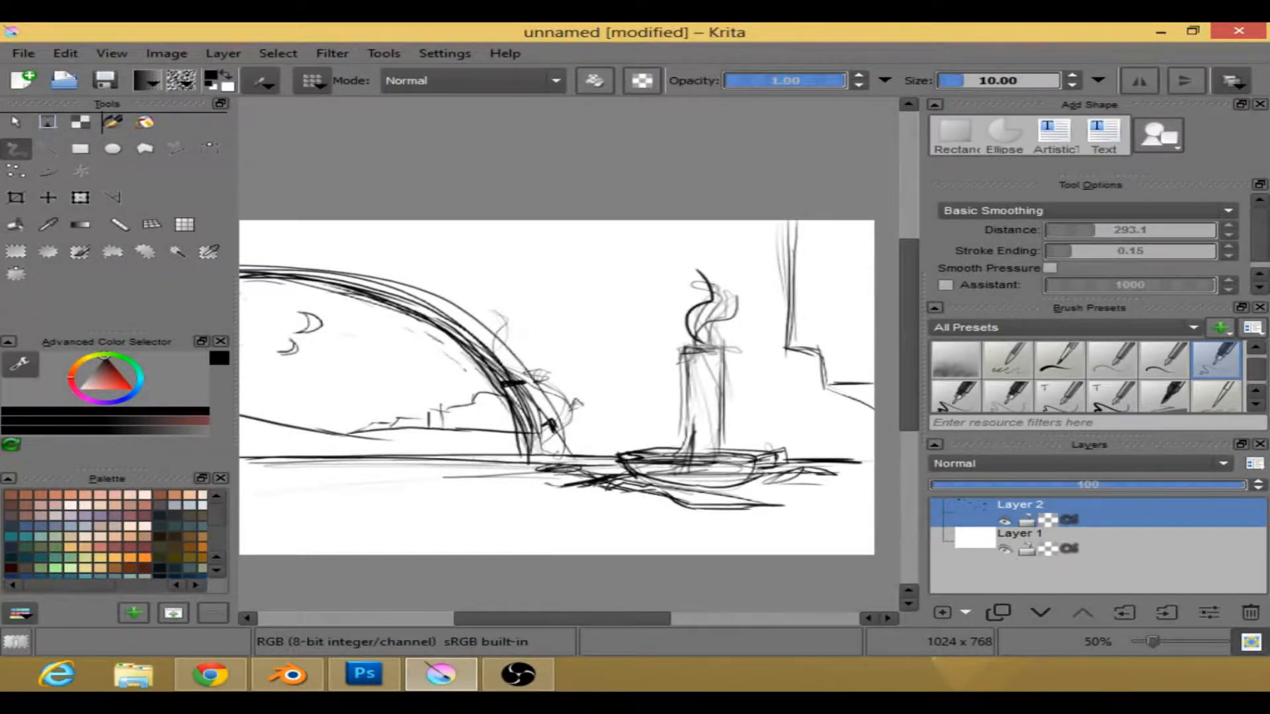
left_click_drag(651, 618, 677, 618)
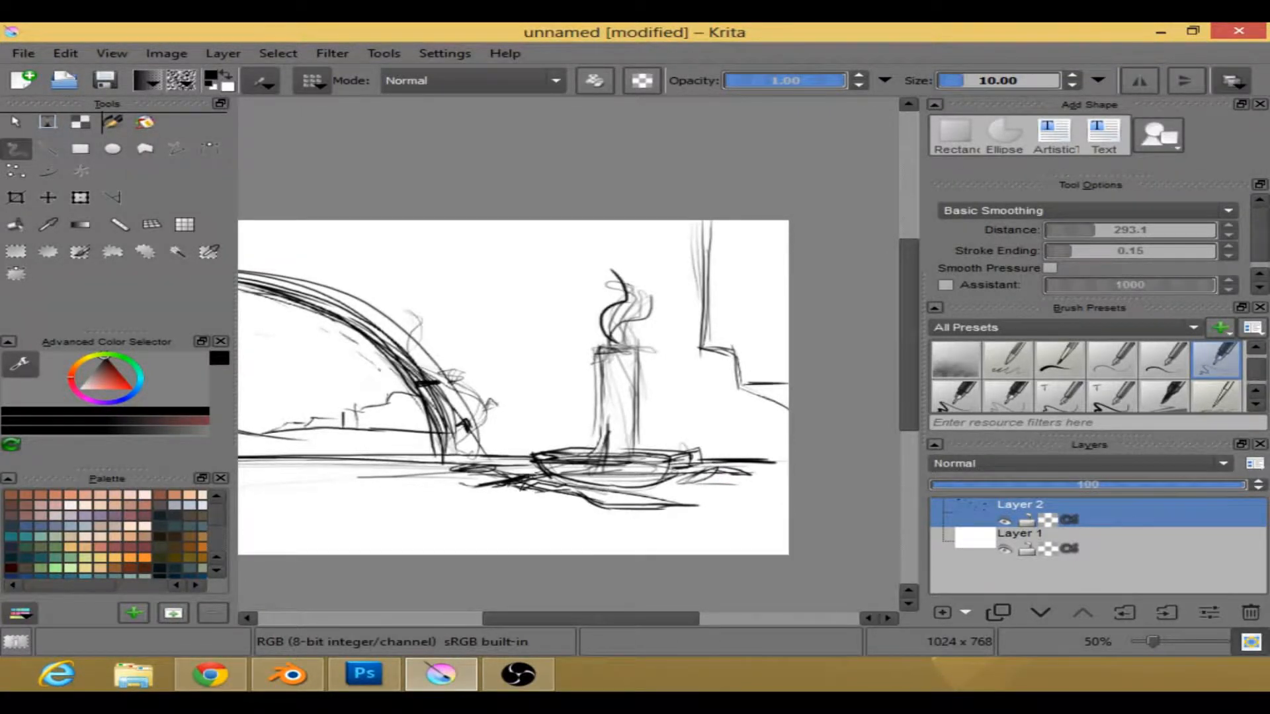
left_click_drag(488, 475, 435, 491)
- Draw a rounded dome shape on the ground line between the arch's foot and the dish
left_click_drag(560, 624, 542, 627)
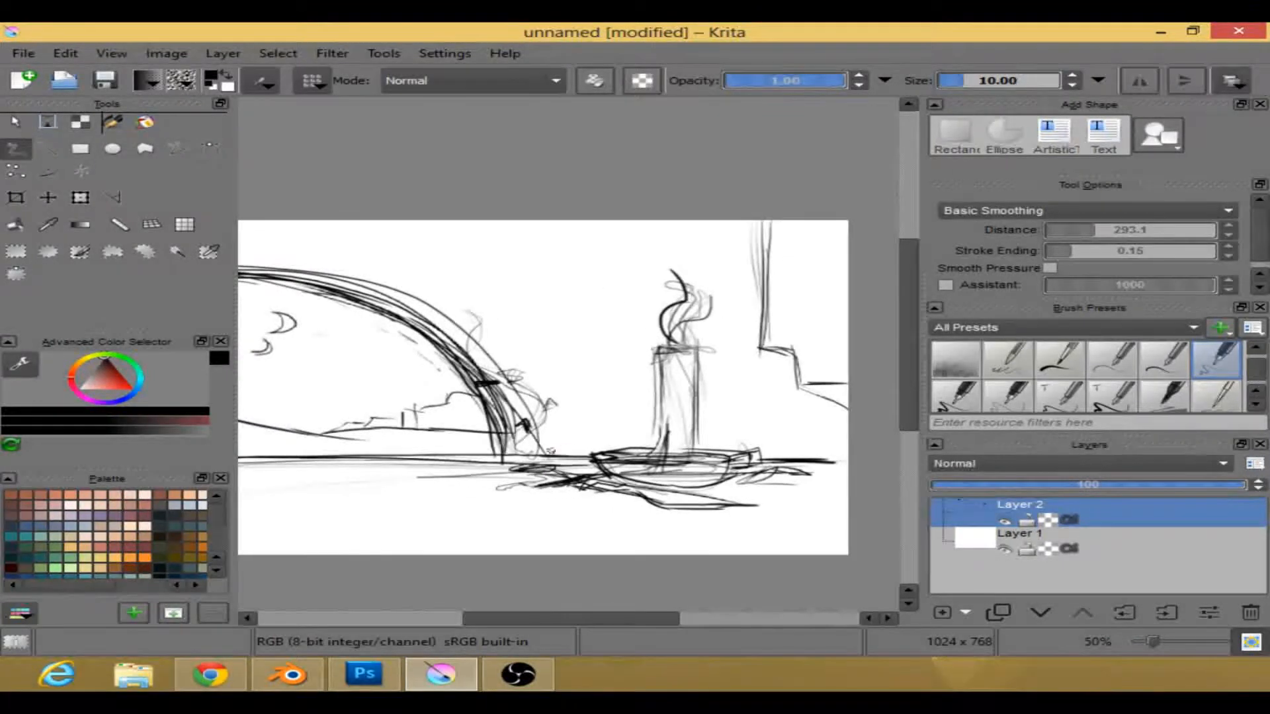
mouse_move(514, 452)
left_mouse_down()
mouse_move(569, 424)
mouse_move(596, 451)
mouse_move(576, 428)
mouse_move(517, 443)
mouse_move(596, 437)
mouse_move(601, 454)
left_mouse_up()
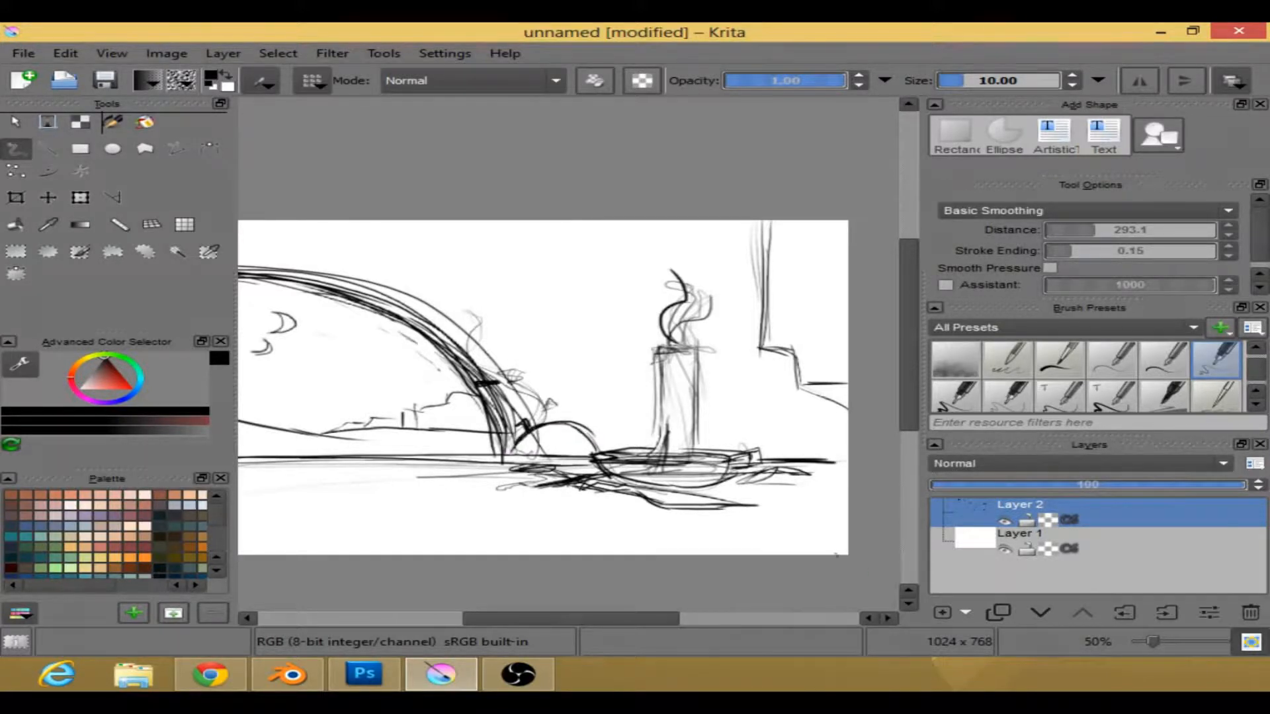
- Undo the dome shape drawn on the ground line between the arch's foot and the dish
key("ctrl+z")
key("ctrl+z")
key("ctrl+z")
key("ctrl+z")
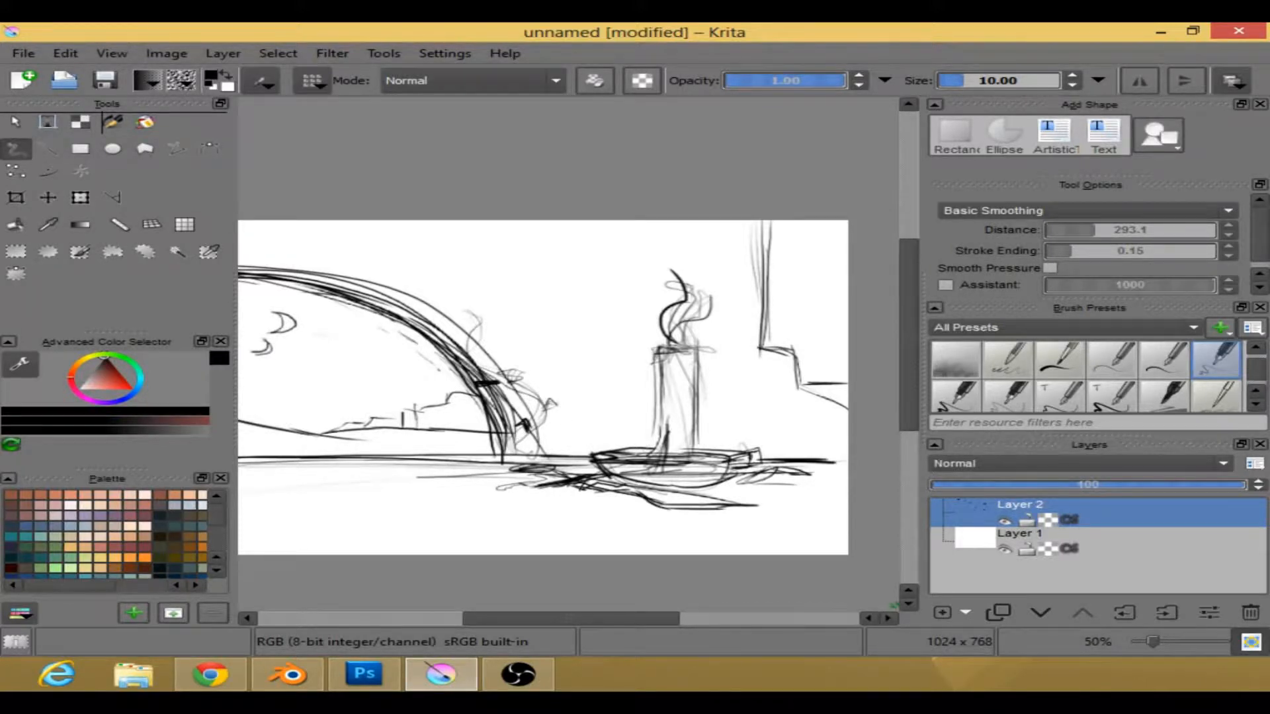
mouse_move(575, 619)
left_mouse_down()
mouse_move(561, 625)
mouse_move(585, 625)
left_mouse_up()
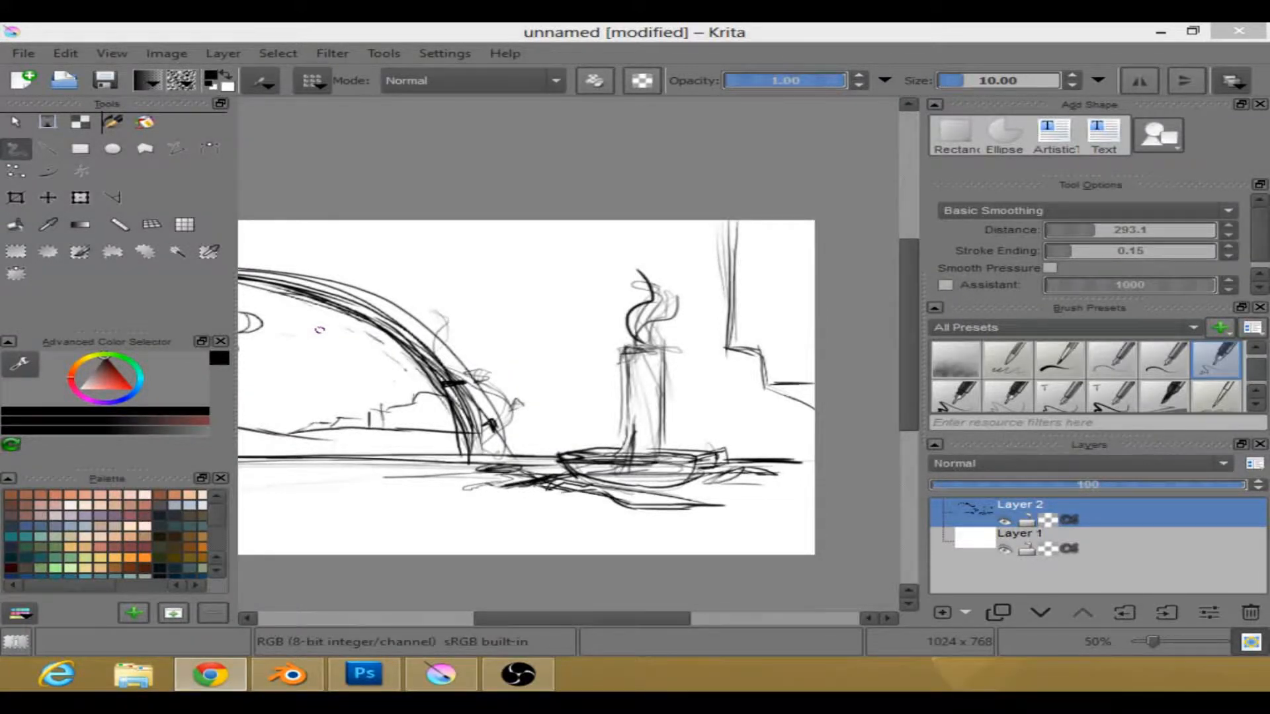
key("alt+Tab")
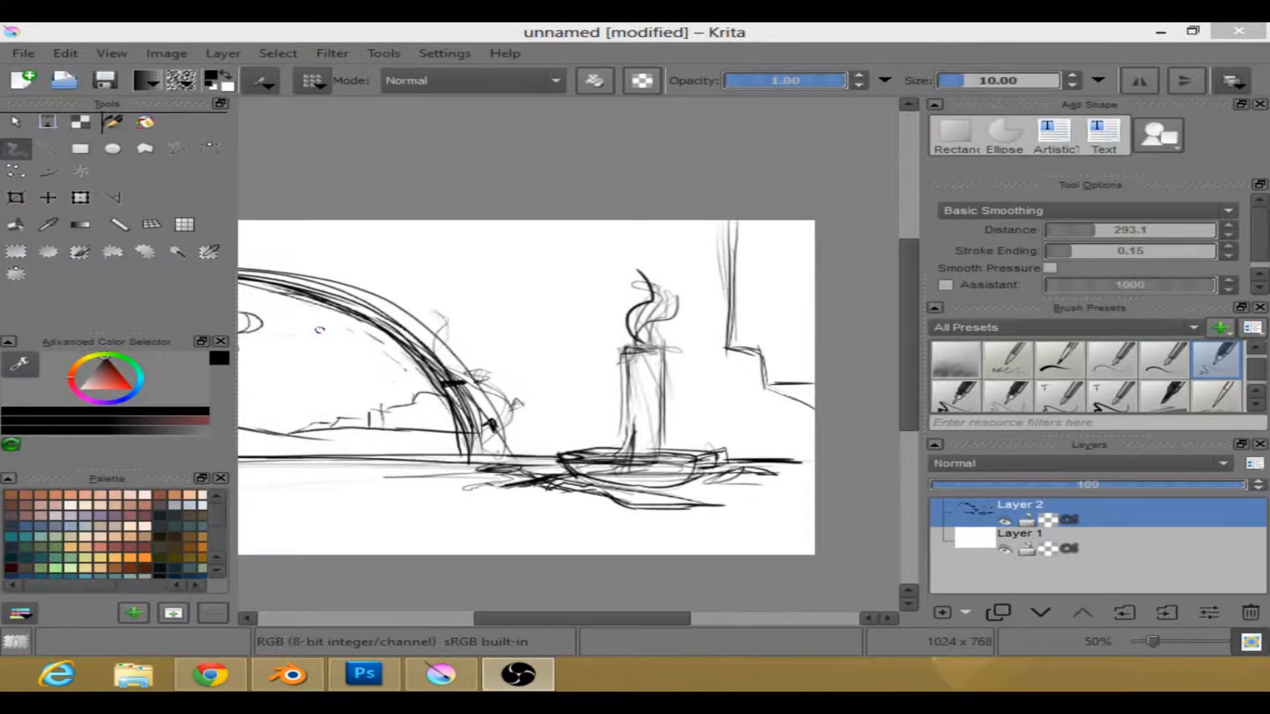
- Draw horizontal lines and a rounded ornament on the wall section behind the candle, and strengthen its stepped outline
left_click_drag(319, 329, 364, 348)
mouse_move(788, 302)
left_mouse_down()
mouse_move(858, 280)
mouse_move(778, 318)
mouse_move(859, 296)
left_mouse_up()
mouse_move(783, 324)
left_mouse_down()
mouse_move(859, 337)
mouse_move(816, 338)
mouse_move(859, 353)
left_mouse_up()
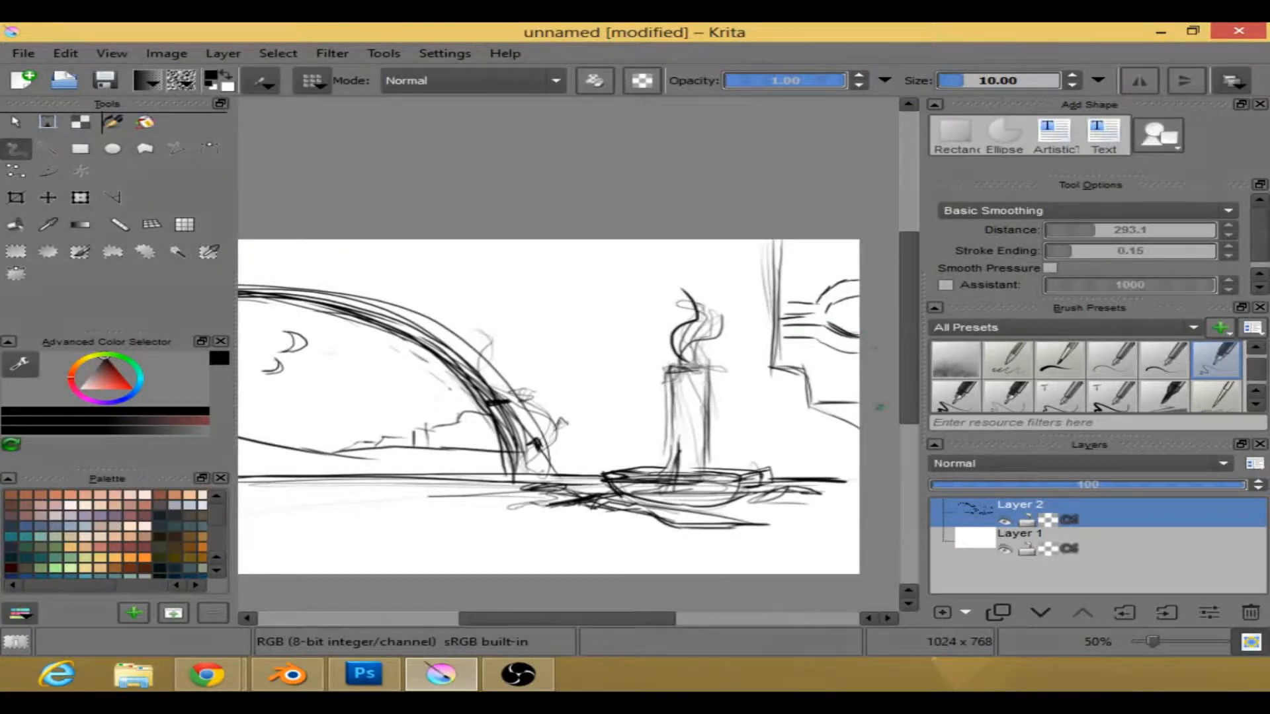
left_click_drag(777, 234, 772, 379)
mouse_move(770, 370)
left_mouse_down()
mouse_move(805, 376)
mouse_move(807, 429)
left_mouse_up()
left_click_drag(806, 399, 859, 431)
- Sketch long diagonal lines from the canvas's upper edge down across the candle, plus a thin line along that edge
left_click_drag(776, 273, 767, 282)
left_click_drag(734, 242, 776, 281)
left_click_drag(490, 243, 654, 371)
left_click_drag(541, 299, 702, 444)
left_click_drag(493, 245, 765, 457)
left_click_drag(611, 620, 613, 622)
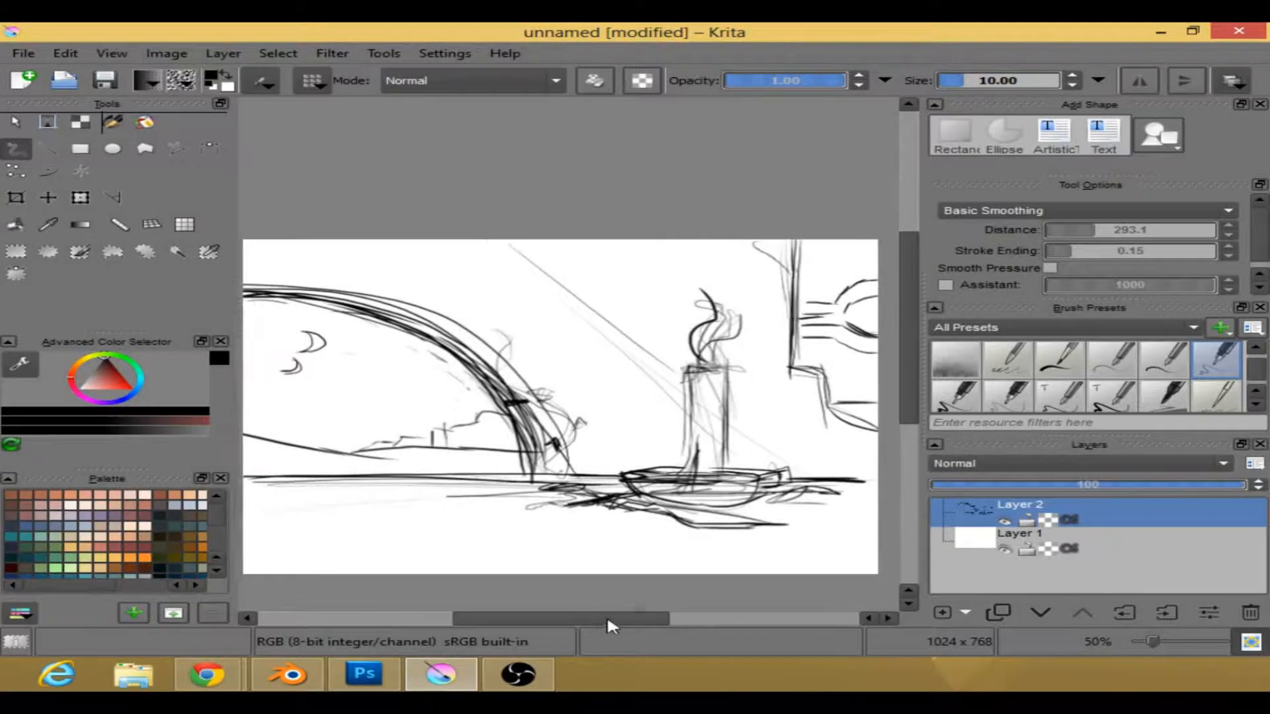
left_click_drag(262, 247, 751, 261)
left_click_drag(607, 617, 607, 620)
- Strengthen the ground line, the stepped wall edge and the hill line inside the arch
left_click_drag(583, 478, 349, 481)
left_click_drag(796, 480, 859, 479)
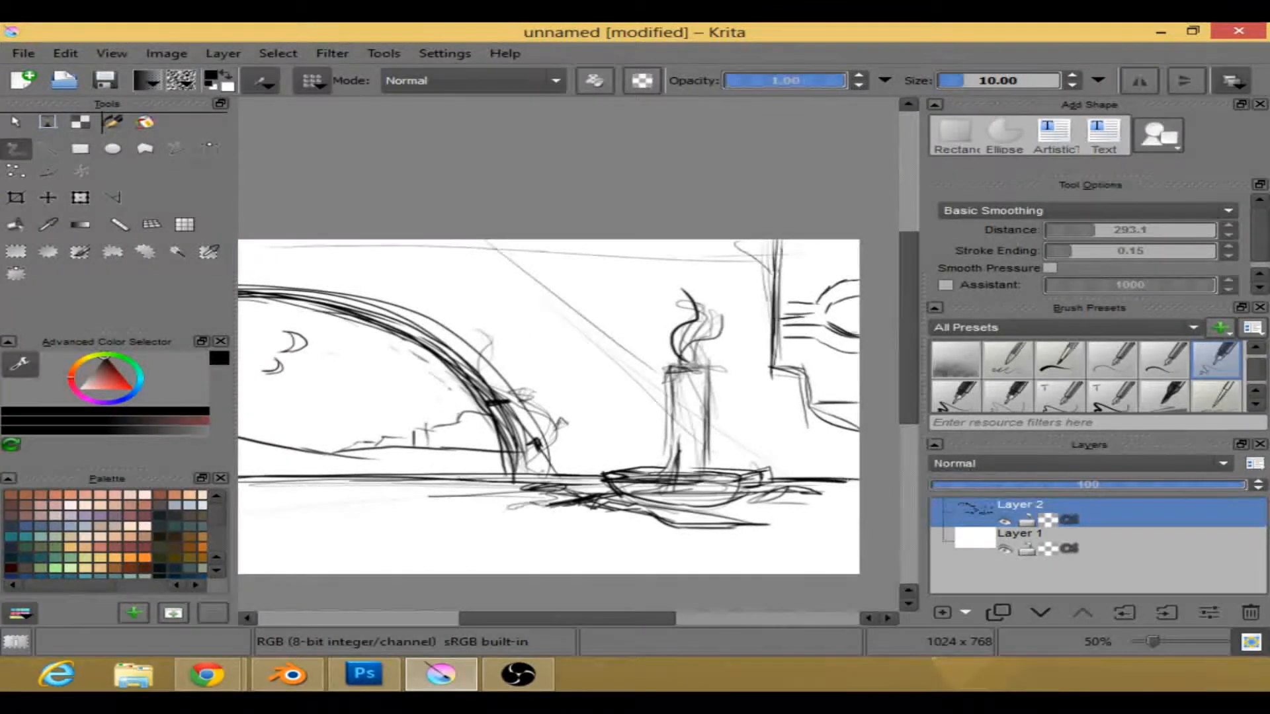
left_click_drag(777, 331, 773, 376)
mouse_move(772, 368)
left_mouse_down()
mouse_move(818, 369)
mouse_move(857, 405)
left_mouse_up()
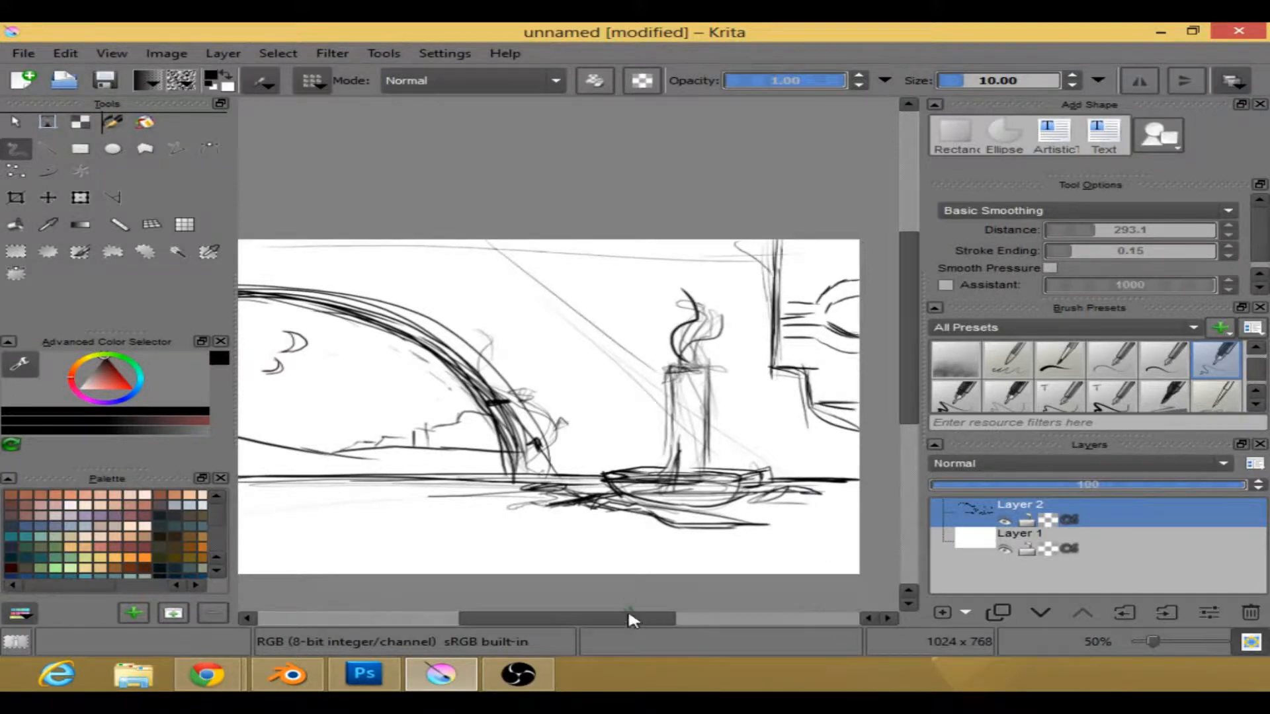
left_click_drag(608, 619, 602, 619)
left_click_drag(287, 445, 370, 457)
left_click_drag(637, 619, 683, 620)
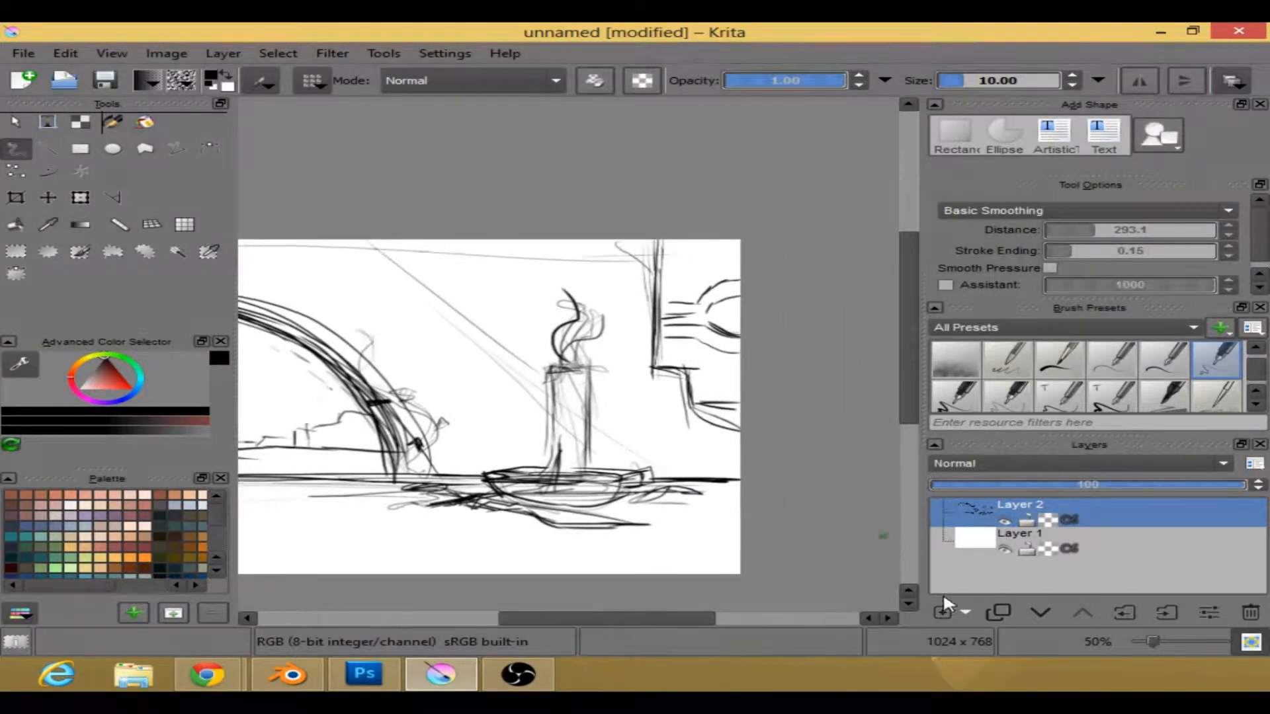
- Add a new paint layer above the sketch and try a stroke on the ground beside the dish
left_click(942, 613)
scroll(626, 513, "up", 2)
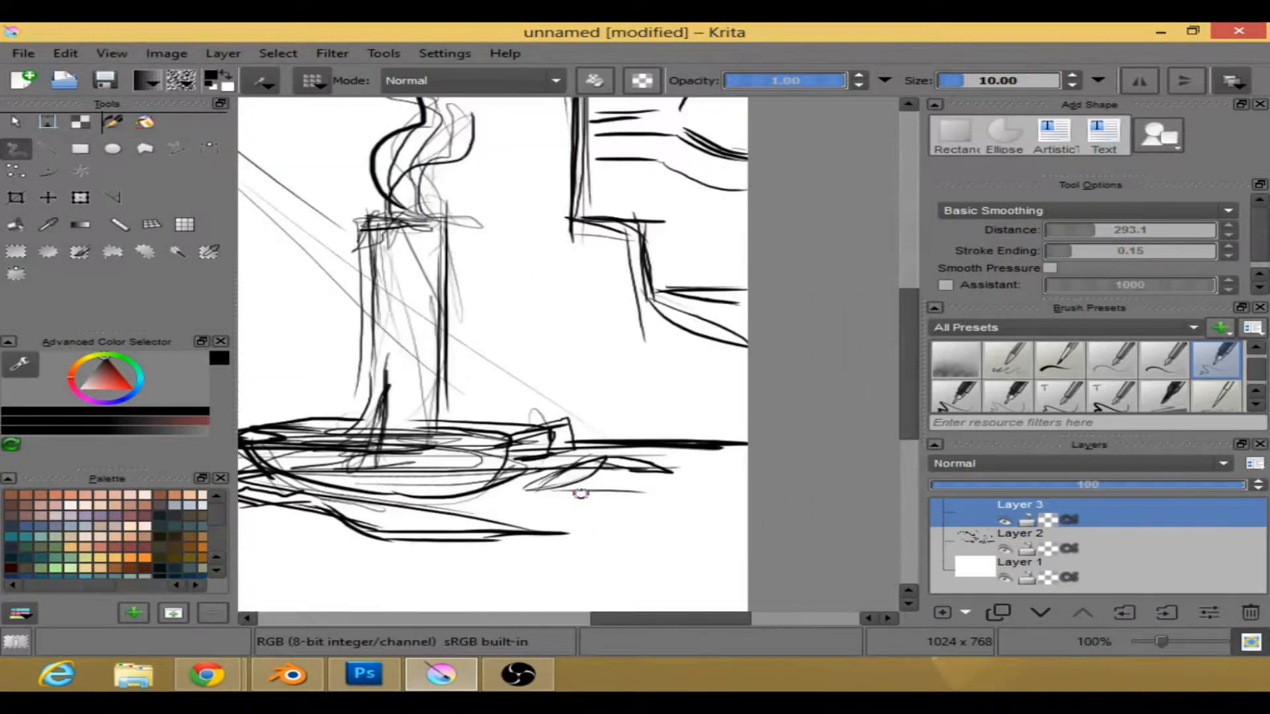
left_click_drag(581, 494, 598, 522)
right_click(574, 404)
left_click_drag(583, 414, 601, 370)
left_click(760, 486)
mouse_move(585, 485)
left_mouse_down()
mouse_move(547, 504)
mouse_move(654, 494)
mouse_move(610, 494)
left_mouse_up()
key("ctrl+z")
- Pick a light blue and scribble a rounded clump on the ground beside the dish
right_click(530, 404)
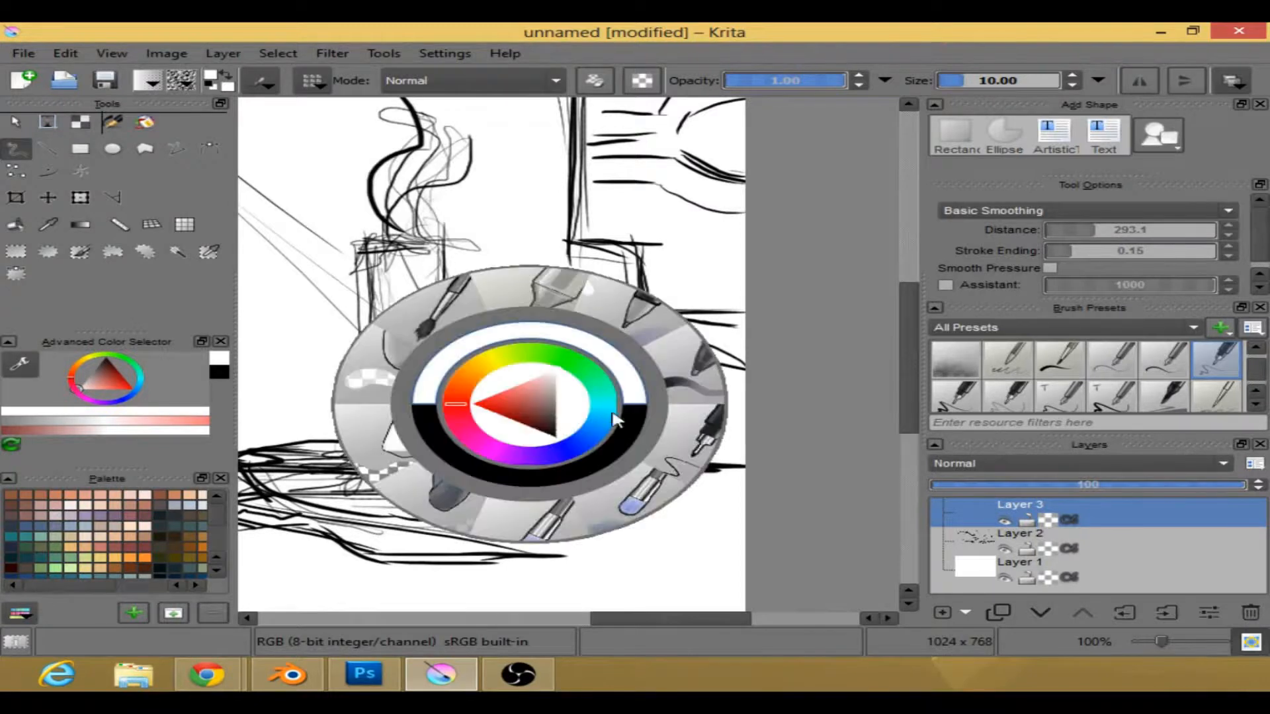
left_click(597, 425)
left_click(538, 422)
left_click(705, 509)
right_click(550, 436)
left_click(755, 488)
mouse_move(604, 483)
left_mouse_down()
mouse_move(668, 497)
mouse_move(651, 500)
mouse_move(635, 475)
mouse_move(675, 492)
mouse_move(639, 501)
mouse_move(634, 487)
mouse_move(664, 498)
mouse_move(617, 501)
mouse_move(588, 479)
mouse_move(548, 501)
mouse_move(599, 498)
mouse_move(579, 484)
mouse_move(586, 473)
mouse_move(556, 498)
mouse_move(574, 522)
mouse_move(672, 521)
mouse_move(595, 529)
left_mouse_up()
mouse_move(661, 505)
left_mouse_down()
mouse_move(587, 513)
mouse_move(667, 508)
left_mouse_up()
mouse_move(591, 519)
left_mouse_down()
mouse_move(621, 533)
mouse_move(554, 533)
mouse_move(557, 519)
mouse_move(488, 534)
mouse_move(602, 532)
mouse_move(563, 538)
left_mouse_up()
- Switch back to black and draw strokes under the dish's rim and a curled line below it
right_click(740, 464)
left_click(728, 529)
left_click_drag(510, 525, 455, 530)
mouse_move(615, 619)
left_mouse_down()
mouse_move(565, 620)
mouse_move(601, 620)
left_mouse_up()
left_click_drag(545, 527, 507, 535)
mouse_move(406, 551)
left_mouse_down()
mouse_move(363, 569)
mouse_move(449, 589)
mouse_move(383, 581)
mouse_move(408, 548)
mouse_move(361, 578)
mouse_move(461, 585)
left_mouse_up()
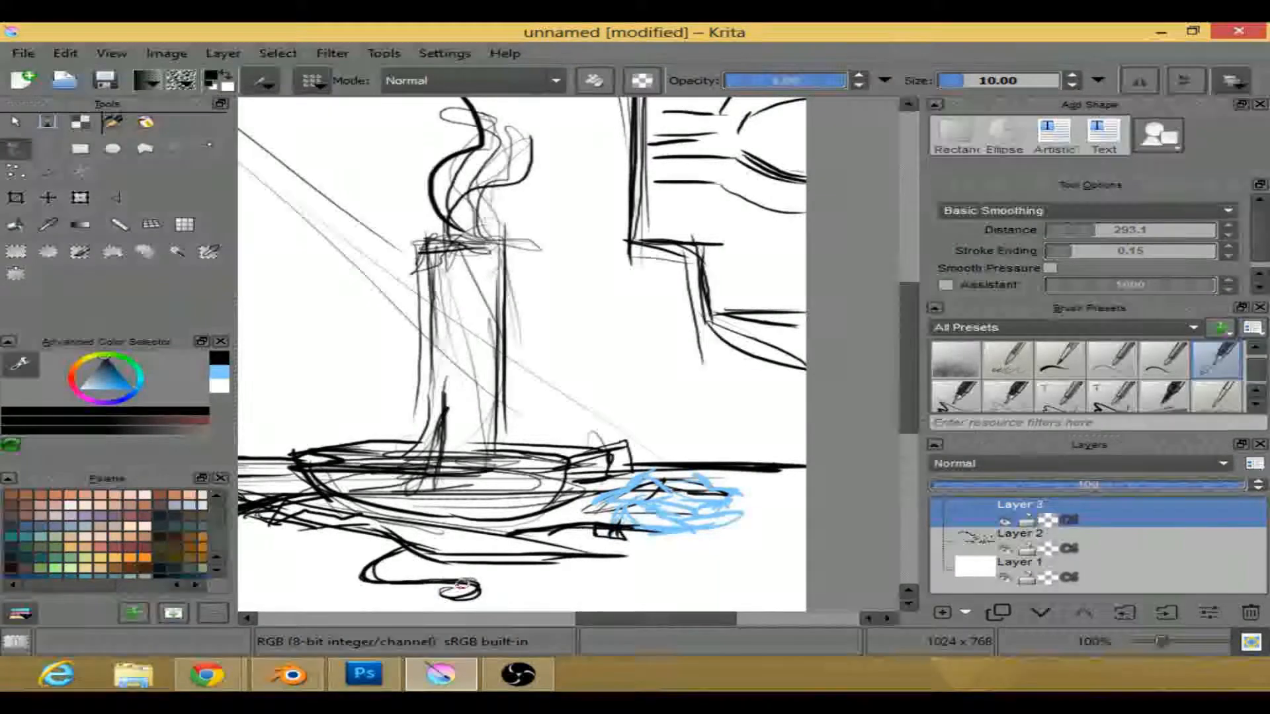
left_click_drag(378, 547, 368, 567)
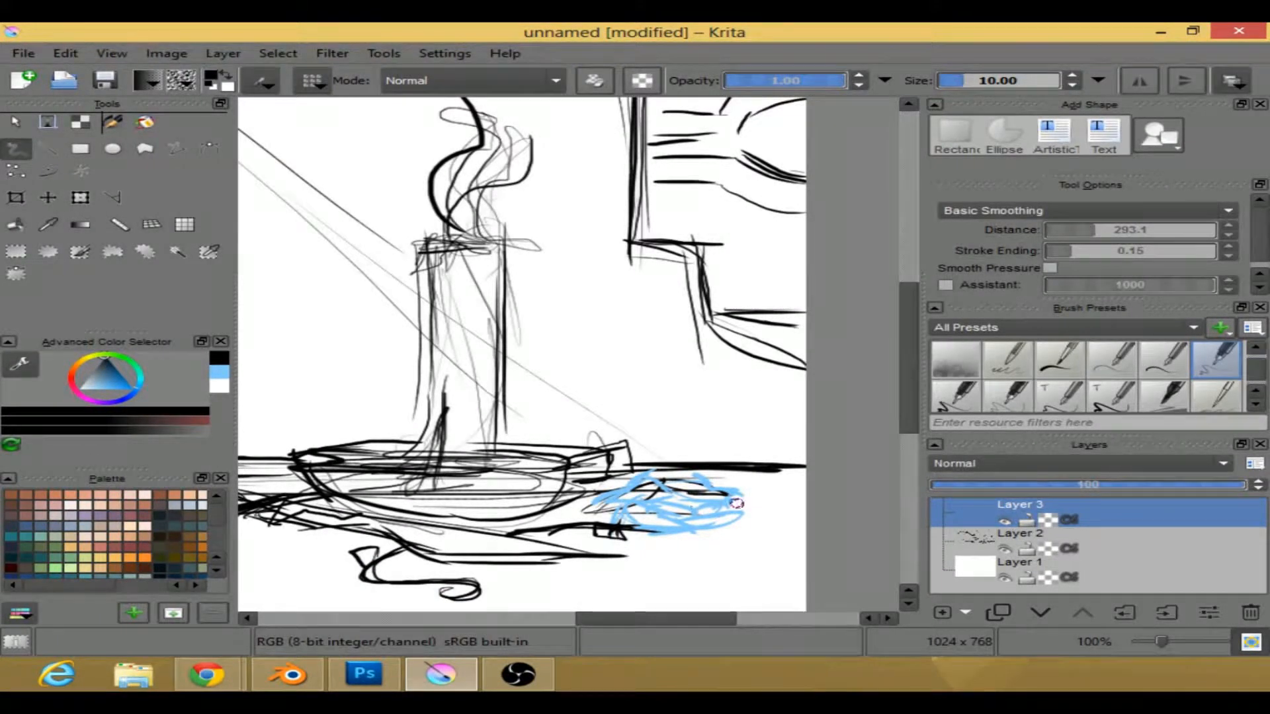
- Outline the blue clump with black curved, petal-like strokes and extend the curled line below the dish
mouse_move(661, 511)
left_mouse_down()
mouse_move(621, 508)
mouse_move(653, 529)
mouse_move(669, 516)
mouse_move(730, 523)
mouse_move(674, 512)
mouse_move(687, 534)
mouse_move(735, 503)
left_mouse_up()
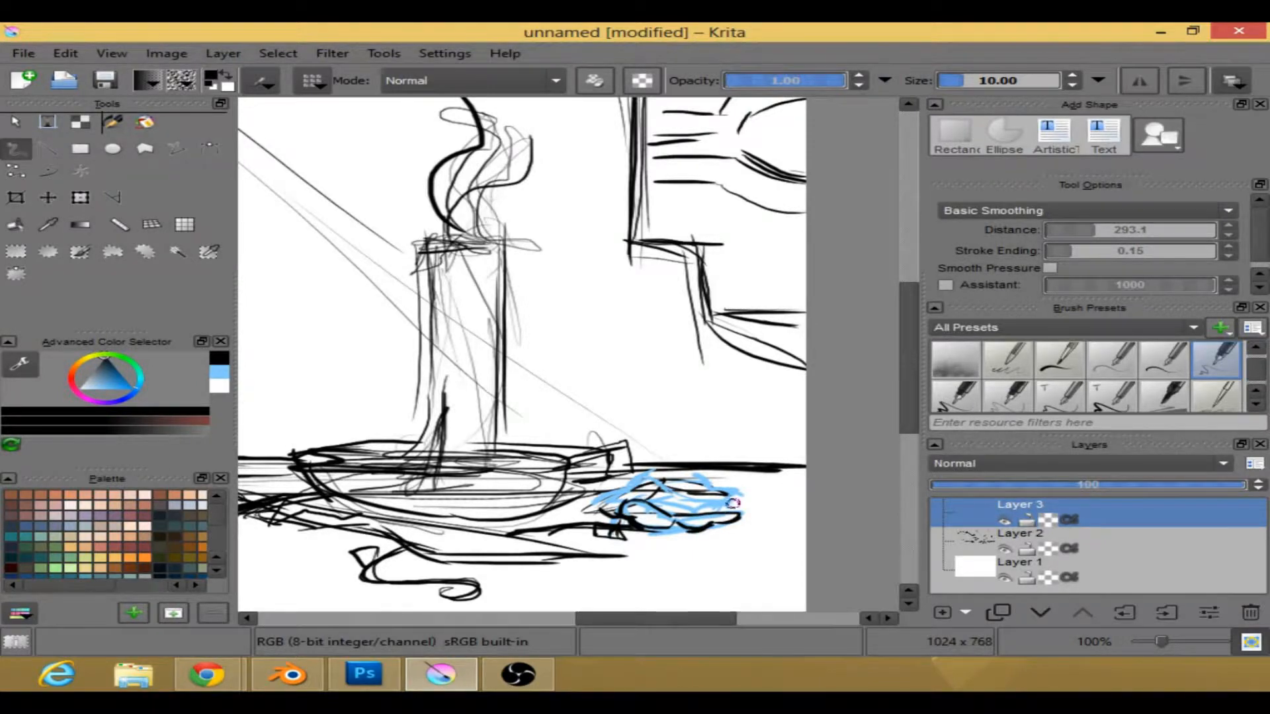
mouse_move(671, 477)
left_mouse_down()
mouse_move(737, 501)
mouse_move(671, 490)
mouse_move(730, 510)
mouse_move(704, 506)
mouse_move(741, 503)
mouse_move(634, 480)
mouse_move(645, 483)
mouse_move(599, 497)
mouse_move(665, 497)
mouse_move(645, 486)
mouse_move(694, 519)
left_mouse_up()
mouse_move(702, 616)
left_mouse_down()
mouse_move(522, 616)
mouse_move(661, 620)
mouse_move(634, 621)
mouse_move(648, 618)
left_mouse_up()
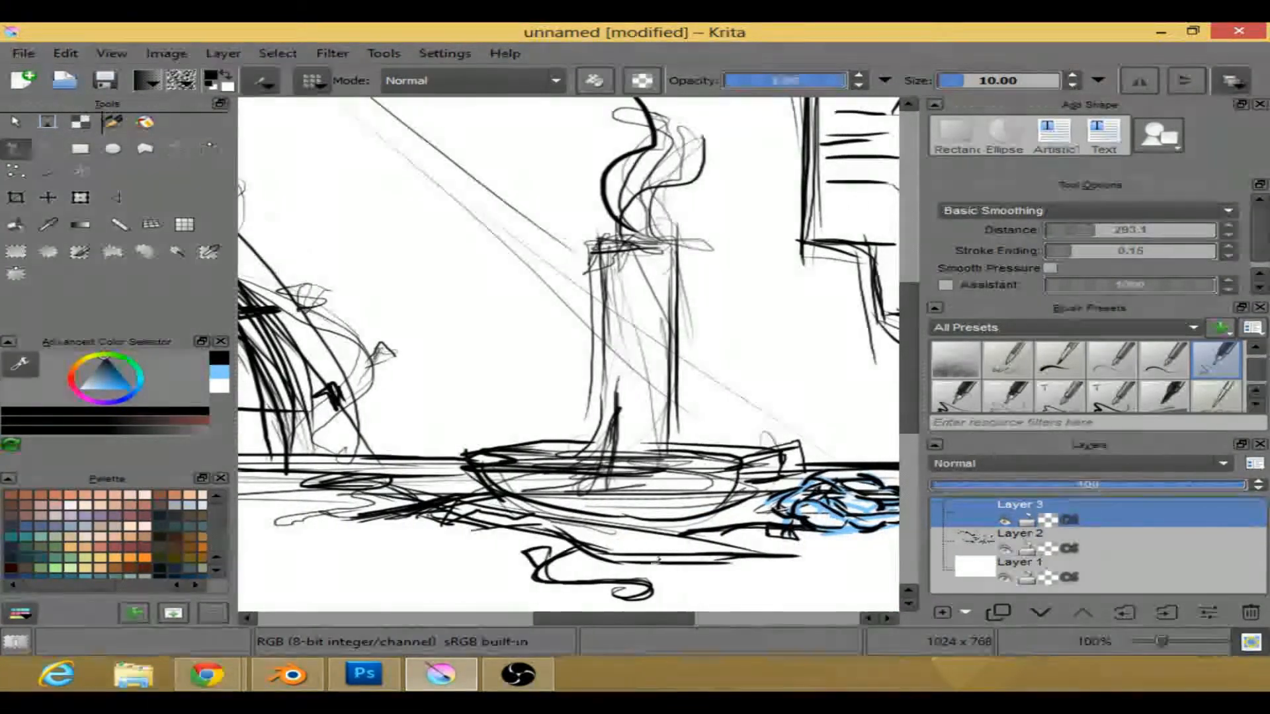
left_click_drag(539, 574, 674, 586)
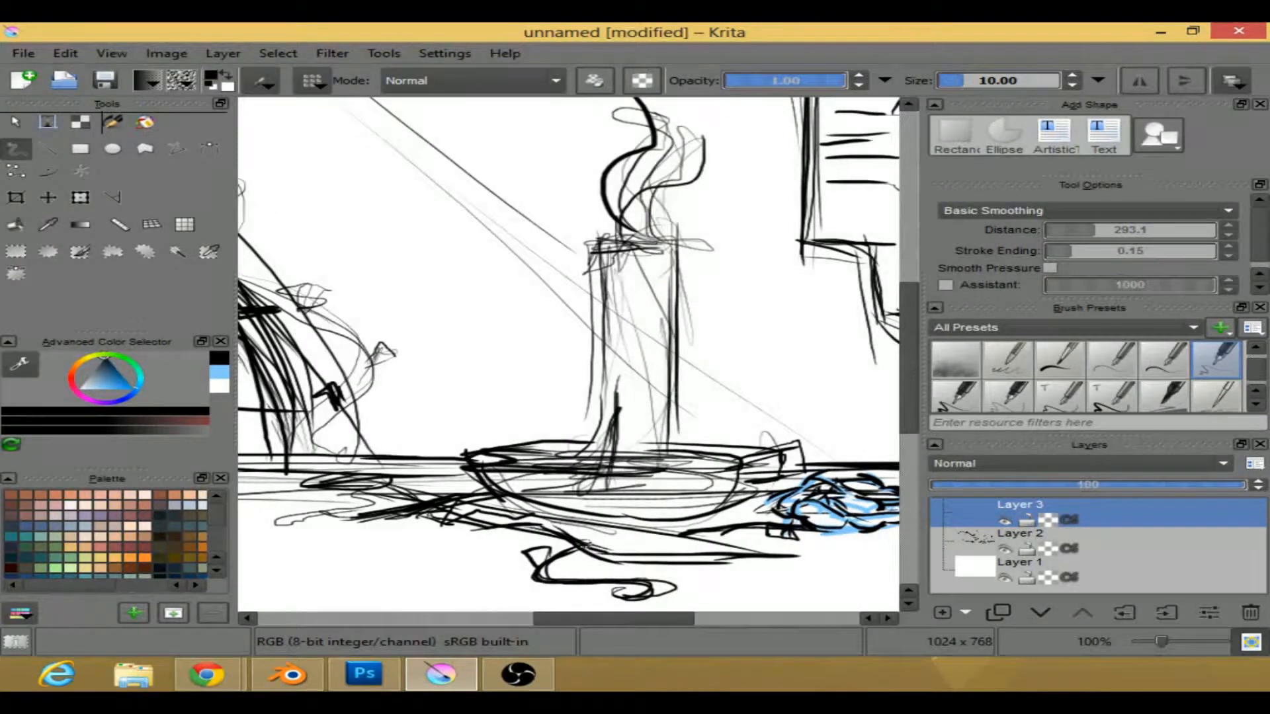
- Add another new paint layer above the sketch layers
left_click_drag(606, 614, 508, 615)
left_click_drag(907, 423, 909, 471)
left_click(943, 612)
scroll(687, 367, "down", 2)
- Try sketching a thick curved edge sweeping across the foreground below the ground line
left_click_drag(686, 368, 504, 438)
left_click_drag(584, 617, 570, 618)
left_click_drag(259, 401, 474, 437)
mouse_move(291, 403)
left_mouse_down()
mouse_move(564, 455)
mouse_move(361, 409)
mouse_move(590, 474)
mouse_move(556, 450)
mouse_move(595, 479)
mouse_move(570, 477)
left_mouse_up()
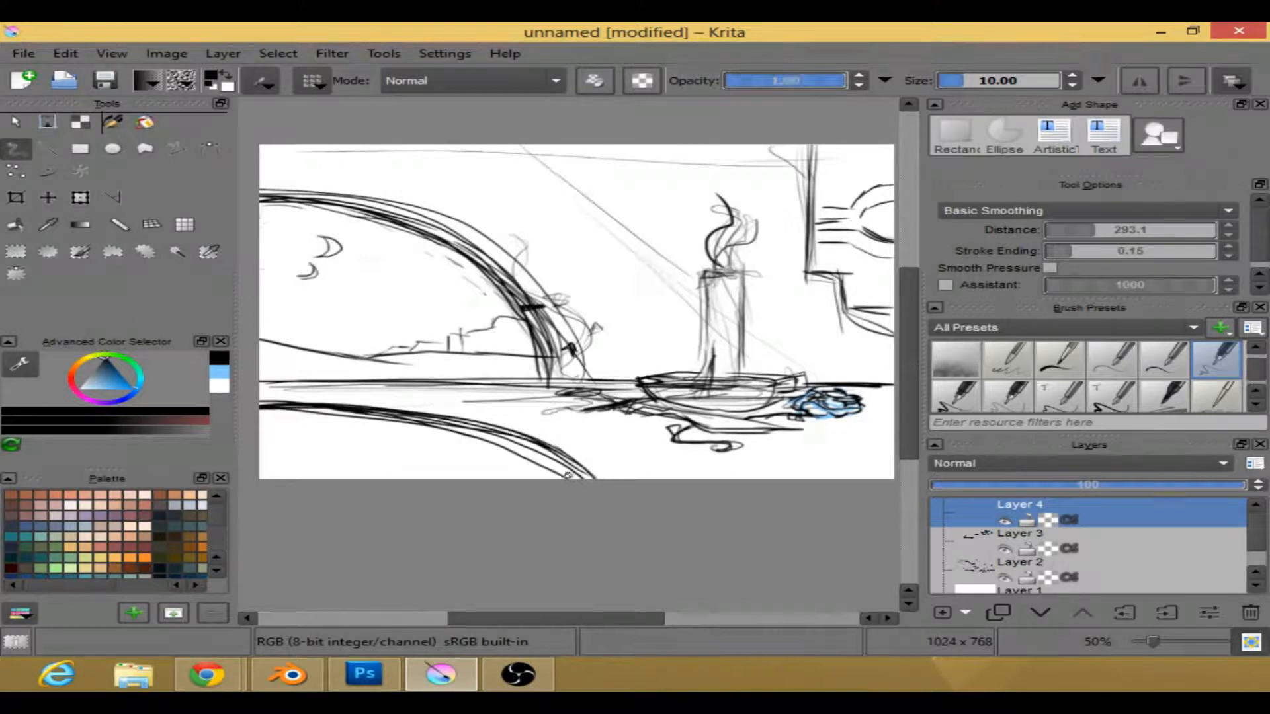
left_click_drag(266, 415, 513, 445)
left_click_drag(311, 407, 450, 479)
left_click_drag(383, 415, 469, 435)
key("ctrl+z")
key("ctrl+z")
key("ctrl+z")
key("ctrl+z")
key("ctrl+z")
key("ctrl+z")
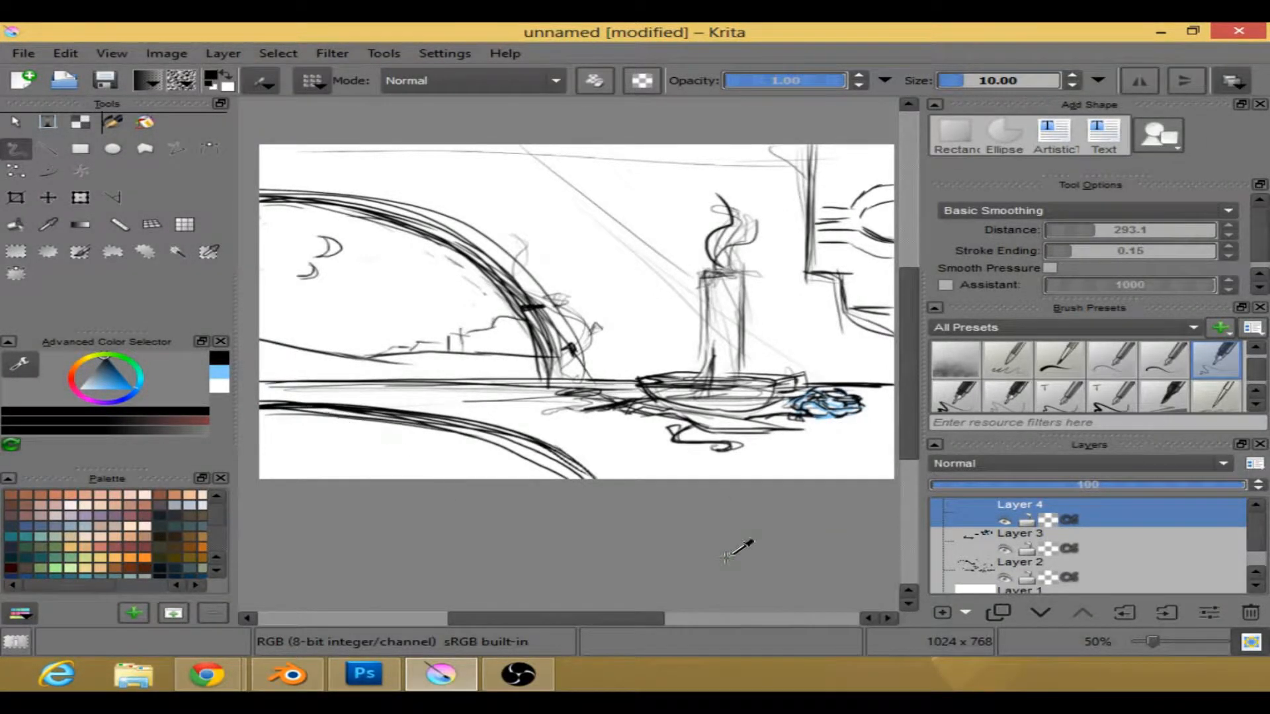
key("ctrl+z")
- Sketch a straight diagonal edge from the ground line below the arch down across the foreground
left_click_drag(324, 386, 562, 435)
left_click_drag(324, 387, 670, 467)
left_click_drag(509, 429, 716, 474)
left_click_drag(355, 394, 740, 464)
left_click_drag(508, 426, 752, 463)
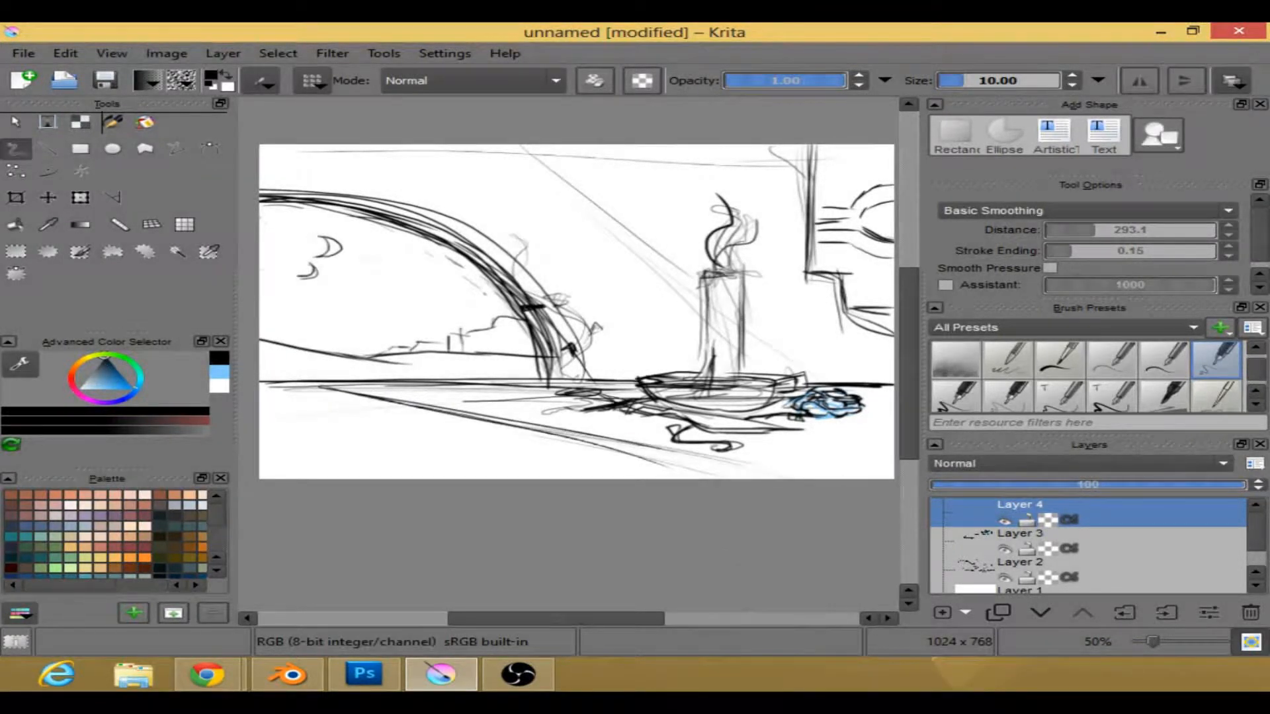
- Add further long diagonal strokes toward the canvas's lower corner on the candle's side to form a ledge in perspective
left_click_drag(372, 358, 888, 410)
left_click_drag(515, 415, 824, 471)
left_click_drag(603, 435, 865, 475)
left_click_drag(342, 390, 876, 476)
mouse_move(605, 615)
left_mouse_down()
mouse_move(641, 615)
mouse_move(595, 615)
left_mouse_up()
left_click_drag(353, 389, 871, 478)
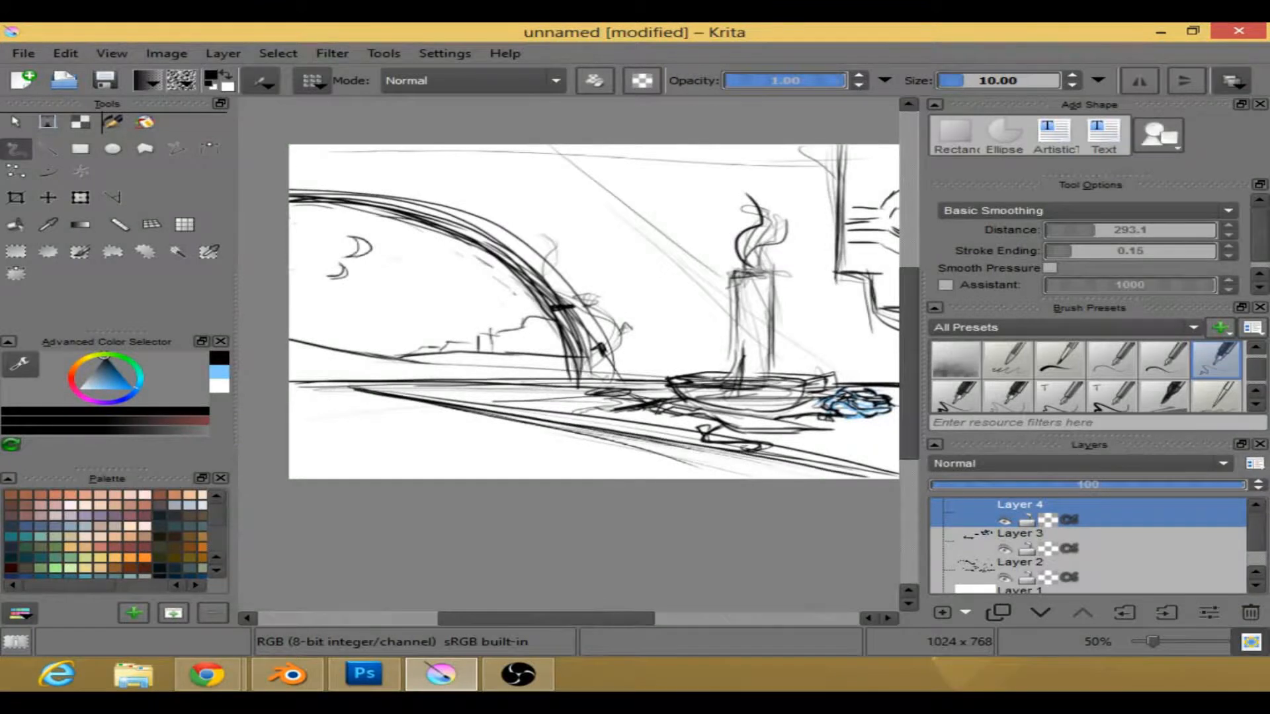
left_click_drag(318, 386, 818, 480)
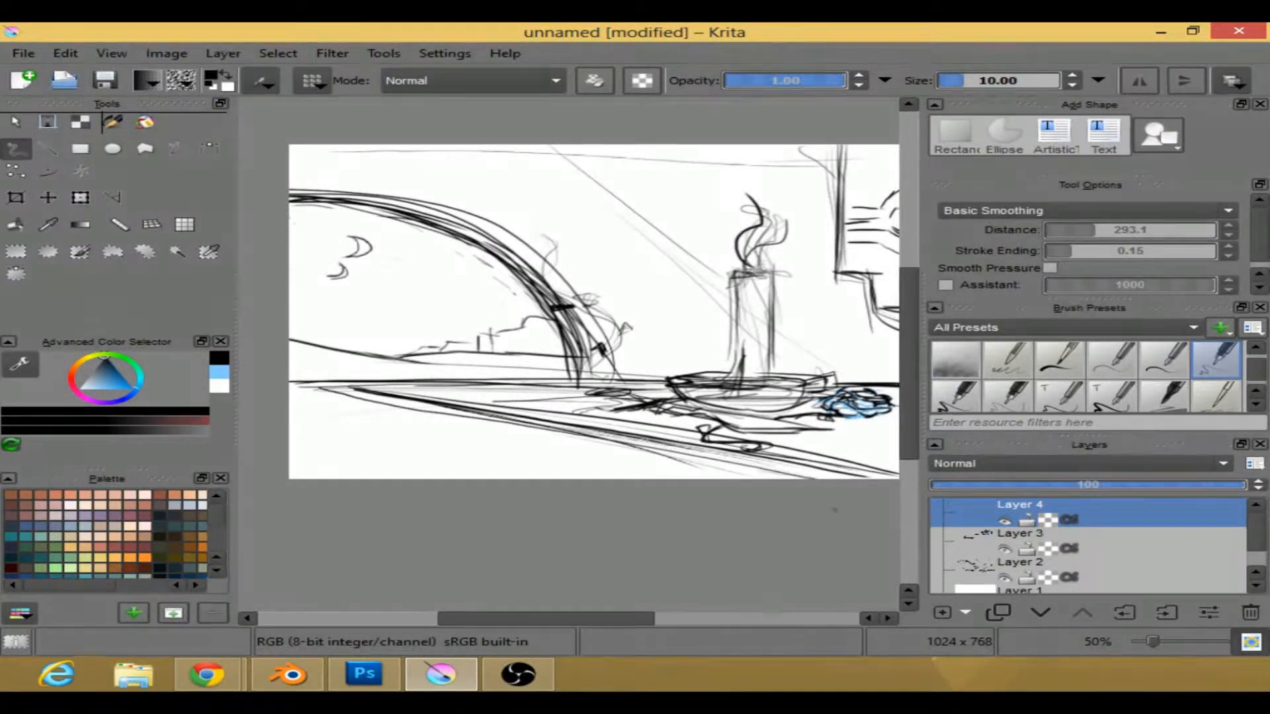
- Toggle Layer 3's visibility to check its content, and add a new paint layer on top
mouse_move(642, 618)
left_mouse_down()
mouse_move(631, 618)
mouse_move(660, 618)
left_mouse_up()
left_click(1004, 548)
left_click(1004, 550)
left_click(942, 612)
left_click_drag(598, 618, 587, 617)
- Create a group layer, move the sketch layers 4, 3 and 2 into it, and collapse the group
left_click(965, 613)
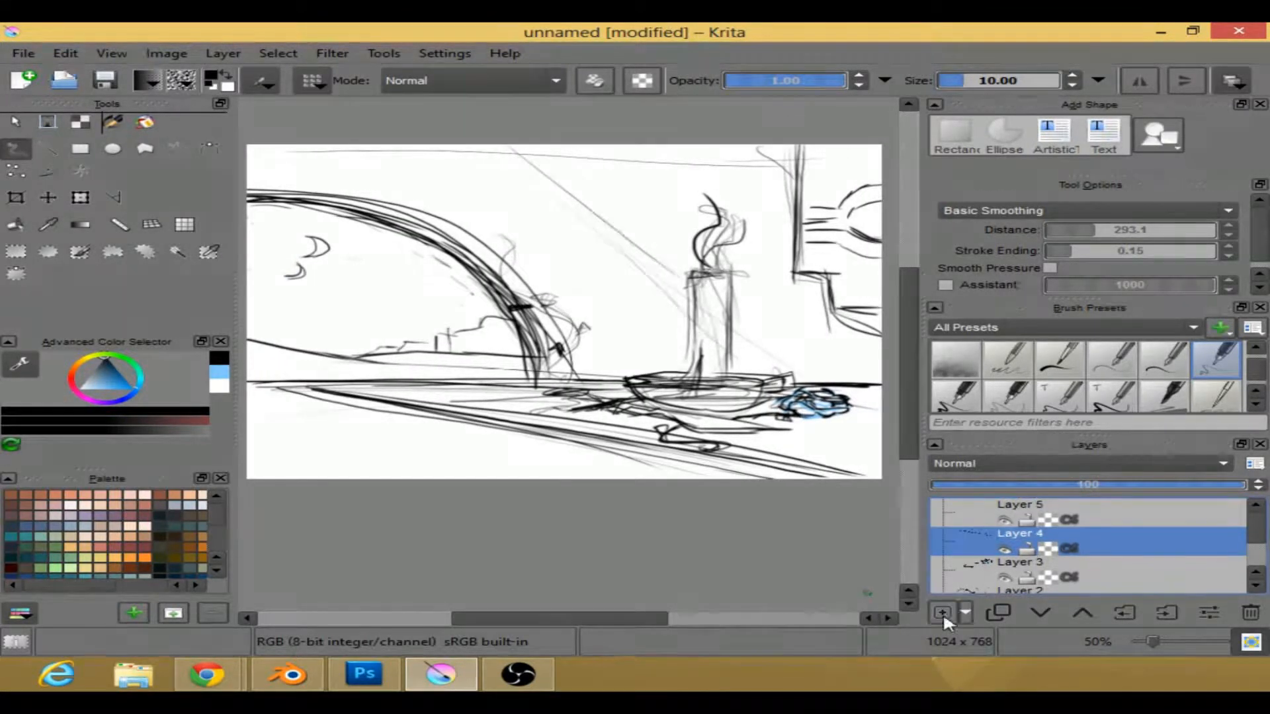
left_click(987, 520)
left_click(1069, 563)
left_click(1167, 610)
left_click(1105, 569)
left_click(1165, 611)
left_click(1109, 567)
left_click(1166, 611)
left_click_drag(1257, 552, 1257, 523)
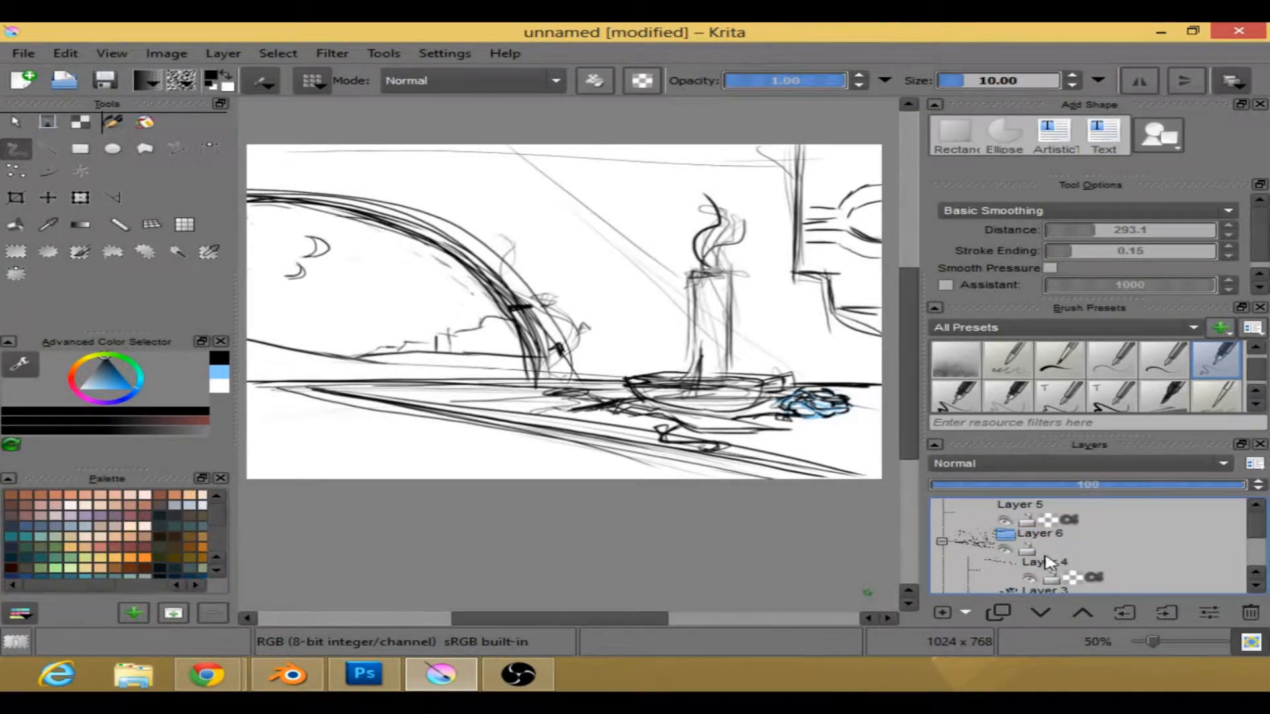
left_click(942, 541)
- Lower the opacity of the sketch group layer to 38
left_click(1018, 515)
left_click(1022, 542)
left_click(1054, 485)
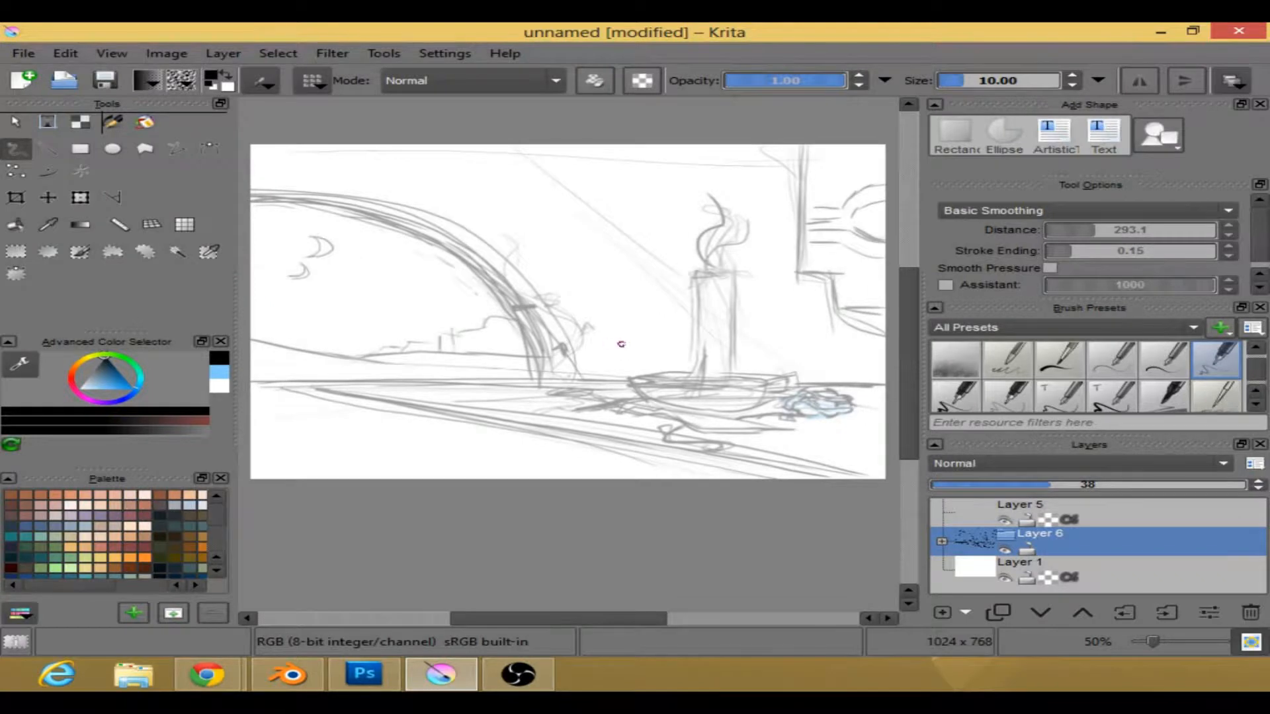
- Set the brush smoothing to Weighted Smoothing and make Layer 5 the active layer
right_click(704, 335)
left_click(657, 533)
right_click(684, 266)
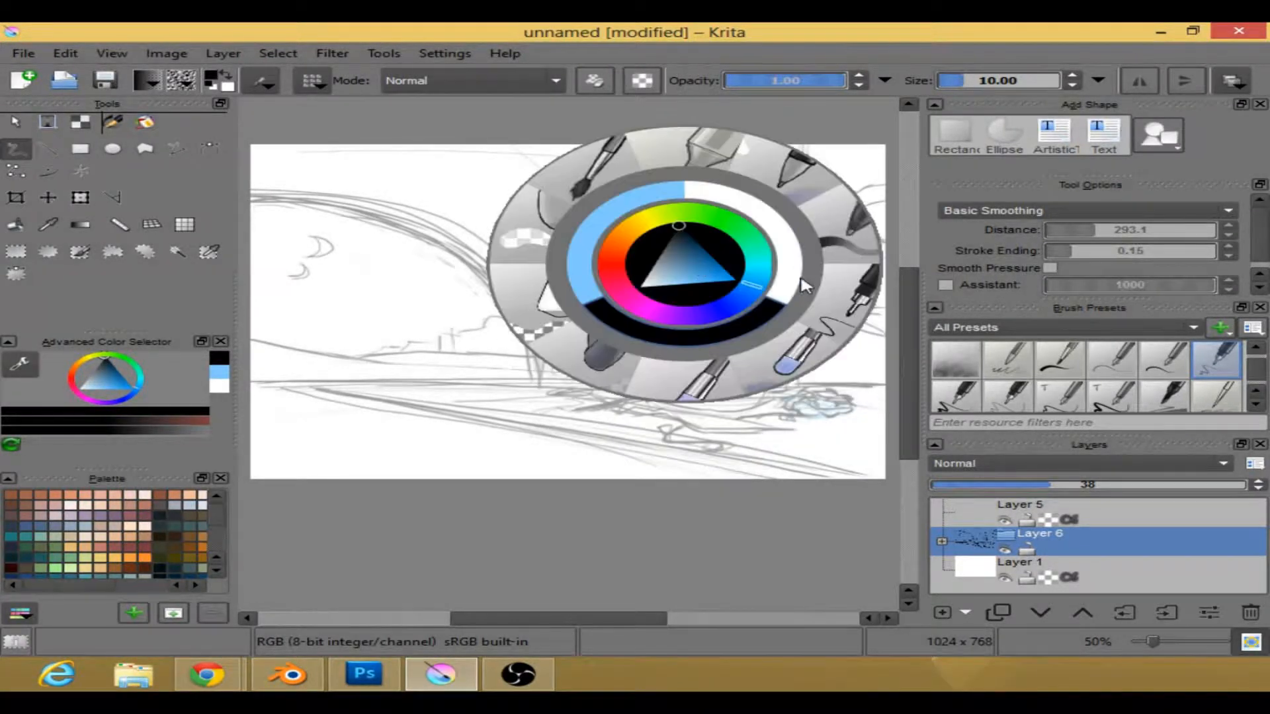
left_click(889, 307)
left_click(1018, 213)
left_click(1018, 248)
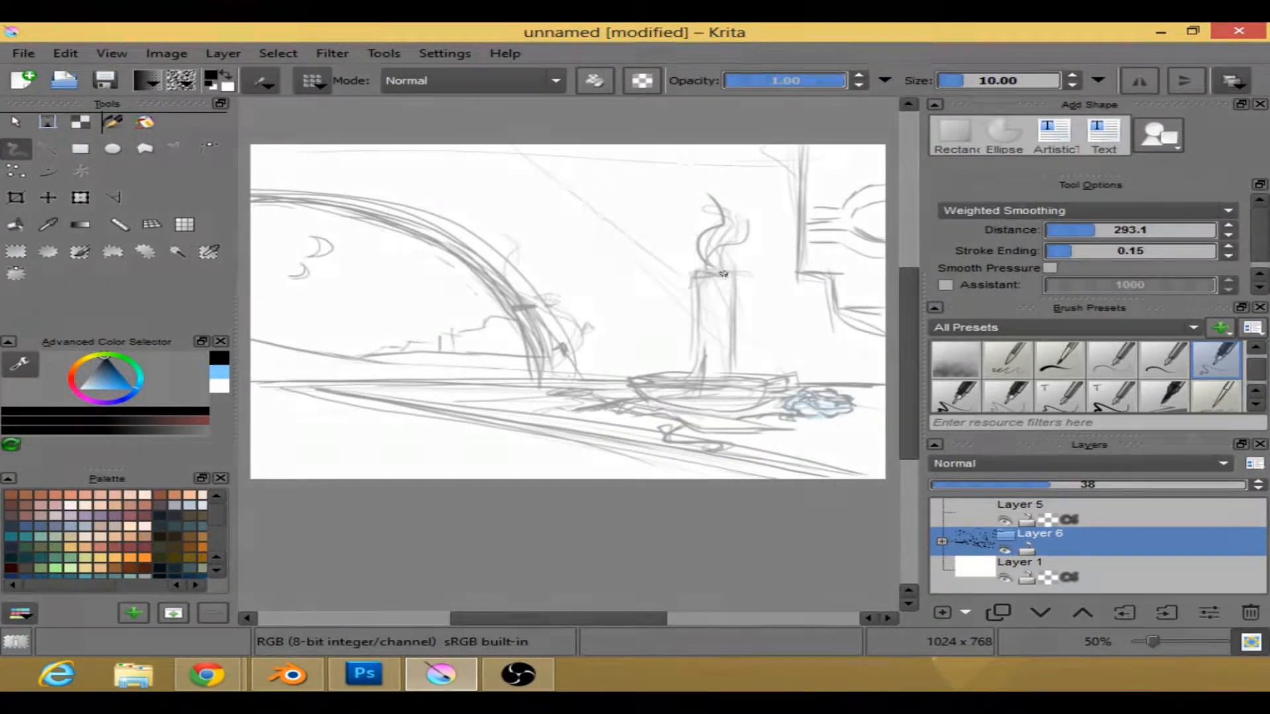
left_click(1055, 509)
- Try an outline stroke down the candle from its rim to the dish
mouse_move(726, 272)
left_mouse_down()
mouse_move(687, 295)
mouse_move(734, 271)
mouse_move(687, 298)
mouse_move(727, 280)
mouse_move(698, 291)
mouse_move(692, 363)
mouse_move(673, 385)
left_mouse_up()
key("ctrl+z")
key("ctrl+z")
key("ctrl+z")
key("ctrl+z")
- Choose a different brush preset, lower Layer 5's opacity and enlarge the brush size to 215.99
right_click(623, 291)
right_click(635, 369)
right_click(698, 329)
left_click(867, 313)
left_click_drag(1137, 485, 1079, 485)
left_click(1007, 84)
- Block in broad dark tones around the candle and the arch opening, and set Layer 5's opacity to 72
mouse_move(798, 173)
left_mouse_down()
mouse_move(421, 158)
mouse_move(513, 159)
mouse_move(227, 195)
mouse_move(424, 212)
left_mouse_up()
mouse_move(508, 619)
left_mouse_down()
mouse_move(569, 618)
mouse_move(519, 618)
left_mouse_up()
mouse_move(790, 159)
left_mouse_down()
mouse_move(750, 469)
mouse_move(470, 479)
left_mouse_up()
left_click(1113, 484)
left_click_drag(660, 619, 633, 619)
left_click_drag(327, 192, 453, 518)
left_click(1156, 485)
left_click_drag(599, 619, 623, 618)
mouse_move(297, 298)
left_mouse_down()
mouse_move(345, 287)
mouse_move(520, 458)
mouse_move(531, 295)
mouse_move(560, 287)
mouse_move(720, 424)
mouse_move(601, 338)
mouse_move(708, 387)
mouse_move(582, 438)
mouse_move(480, 226)
mouse_move(541, 444)
mouse_move(331, 258)
mouse_move(428, 255)
mouse_move(435, 332)
mouse_move(314, 226)
mouse_move(379, 250)
mouse_move(378, 311)
mouse_move(405, 365)
left_mouse_up()
scroll(582, 568, "left", 2)
- Switch the brush color to white and undo the first broad light strokes inside the arch
right_click(548, 340)
left_click(651, 322)
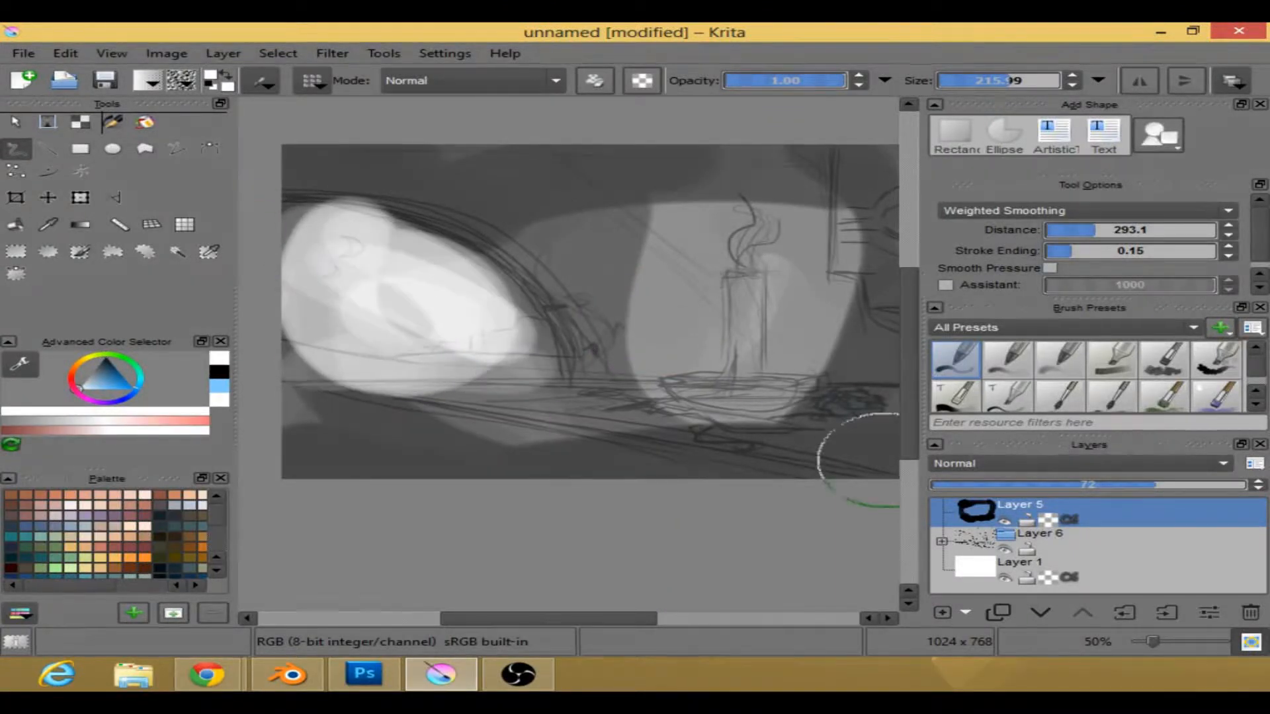
key("ctrl+z")
key("ctrl+z")
key("ctrl+z")
key("ctrl+z")
- Paint soft light inside the arch and a bright white glow around the candle flame
mouse_move(329, 220)
left_mouse_down()
mouse_move(524, 335)
mouse_move(307, 256)
mouse_move(503, 343)
mouse_move(409, 343)
left_mouse_up()
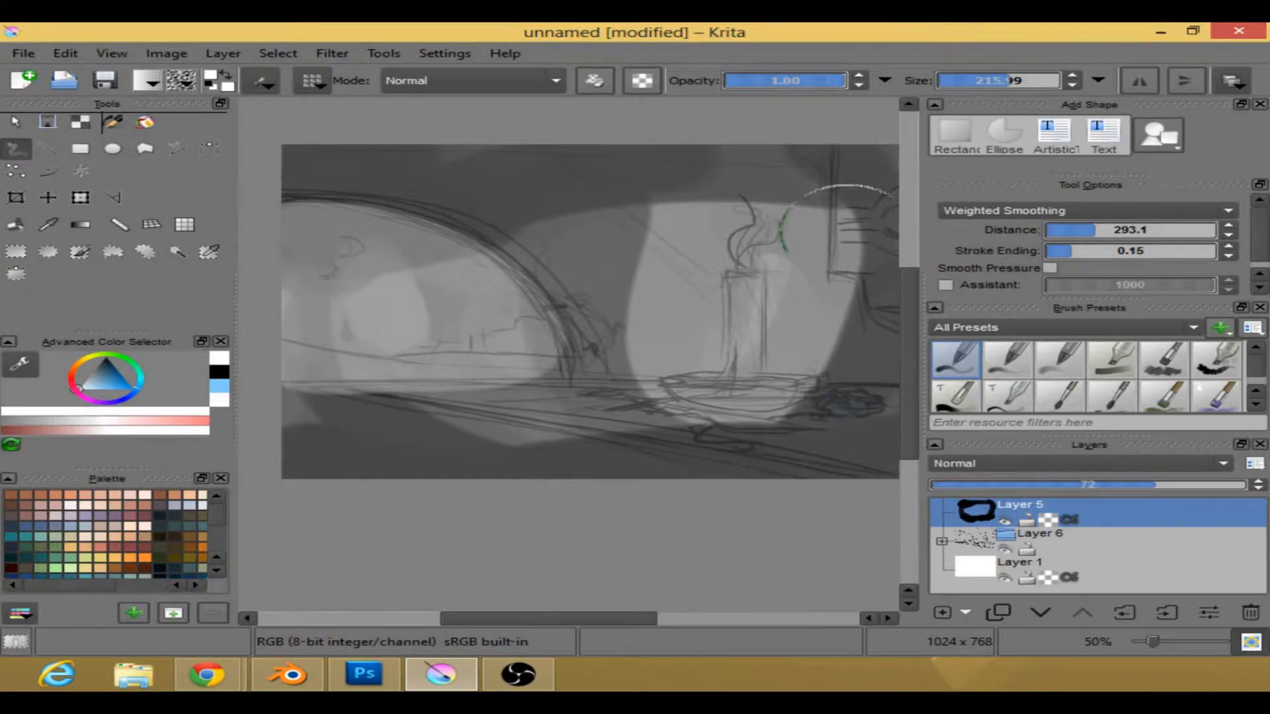
left_click_drag(688, 202, 759, 170)
mouse_move(662, 289)
left_mouse_down()
mouse_move(726, 213)
mouse_move(747, 261)
left_mouse_up()
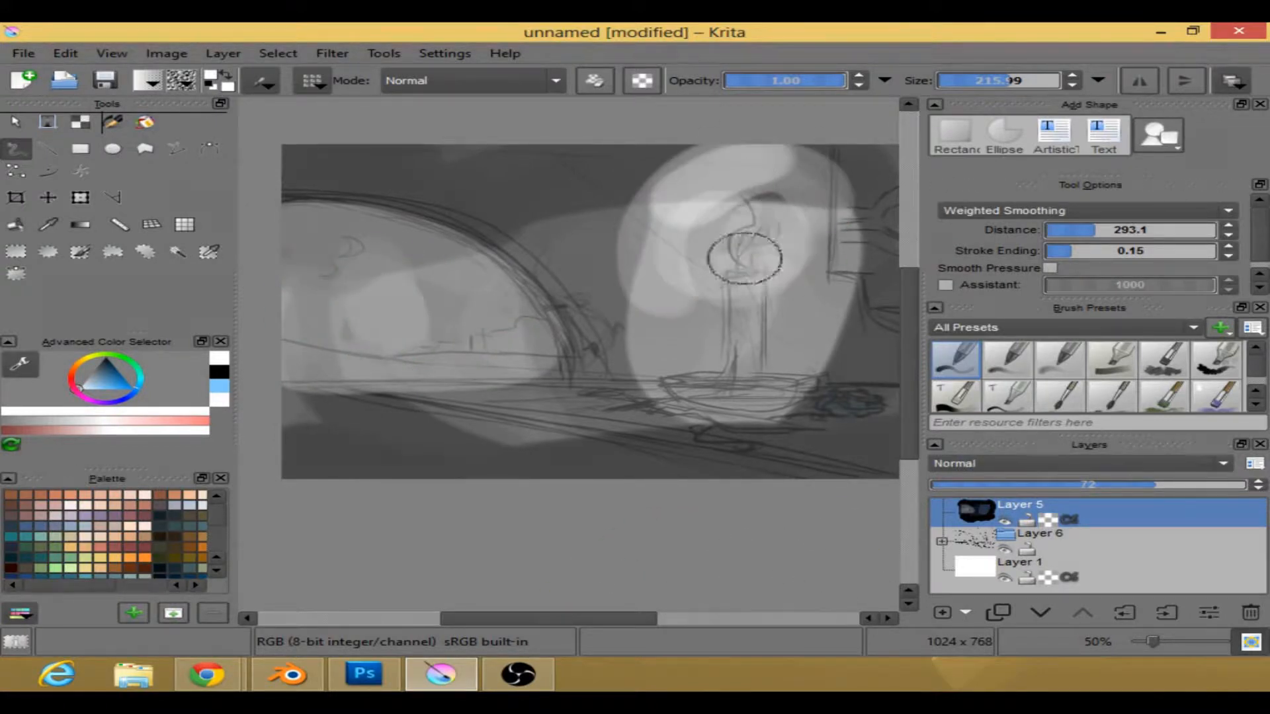
mouse_move(734, 211)
left_mouse_down()
mouse_move(722, 311)
mouse_move(759, 294)
left_mouse_up()
- Brush white highlights across the sky inside the arch and along the diagonal foreground ledge
mouse_move(577, 618)
left_mouse_down()
mouse_move(558, 615)
mouse_move(573, 616)
left_mouse_up()
left_click_drag(304, 246, 458, 314)
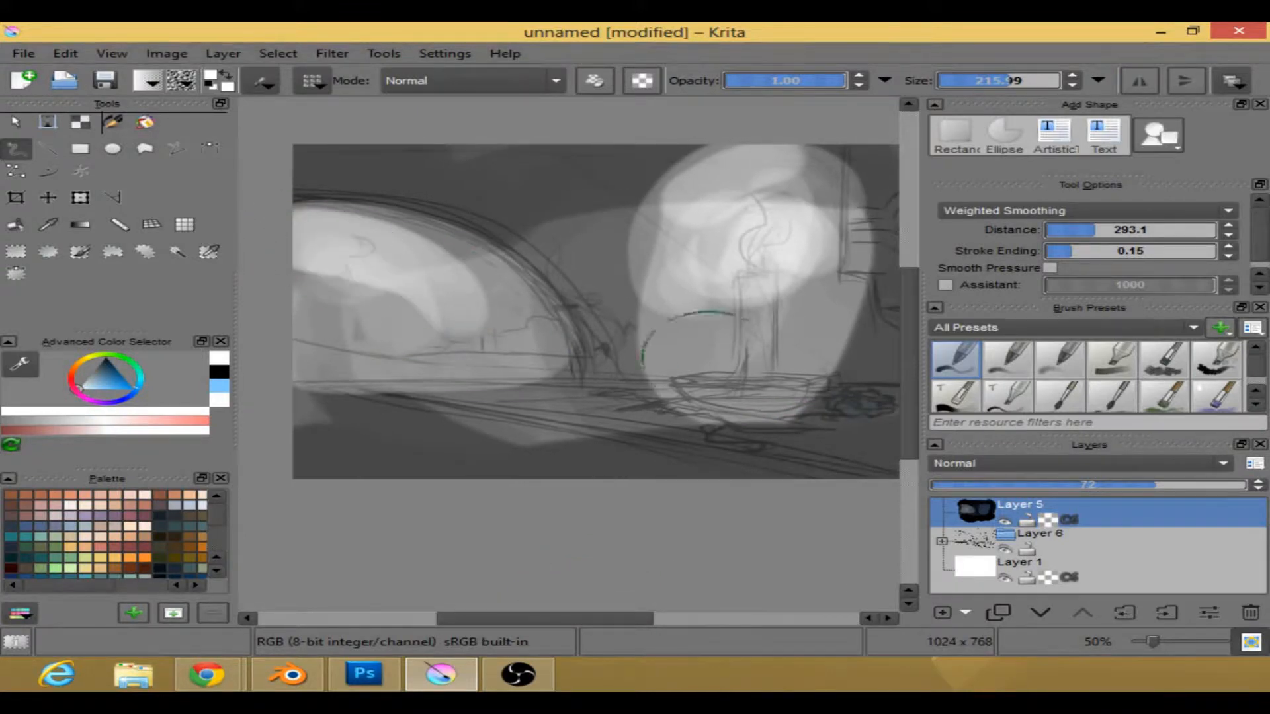
left_click_drag(384, 384, 576, 443)
left_click_drag(371, 423, 661, 456)
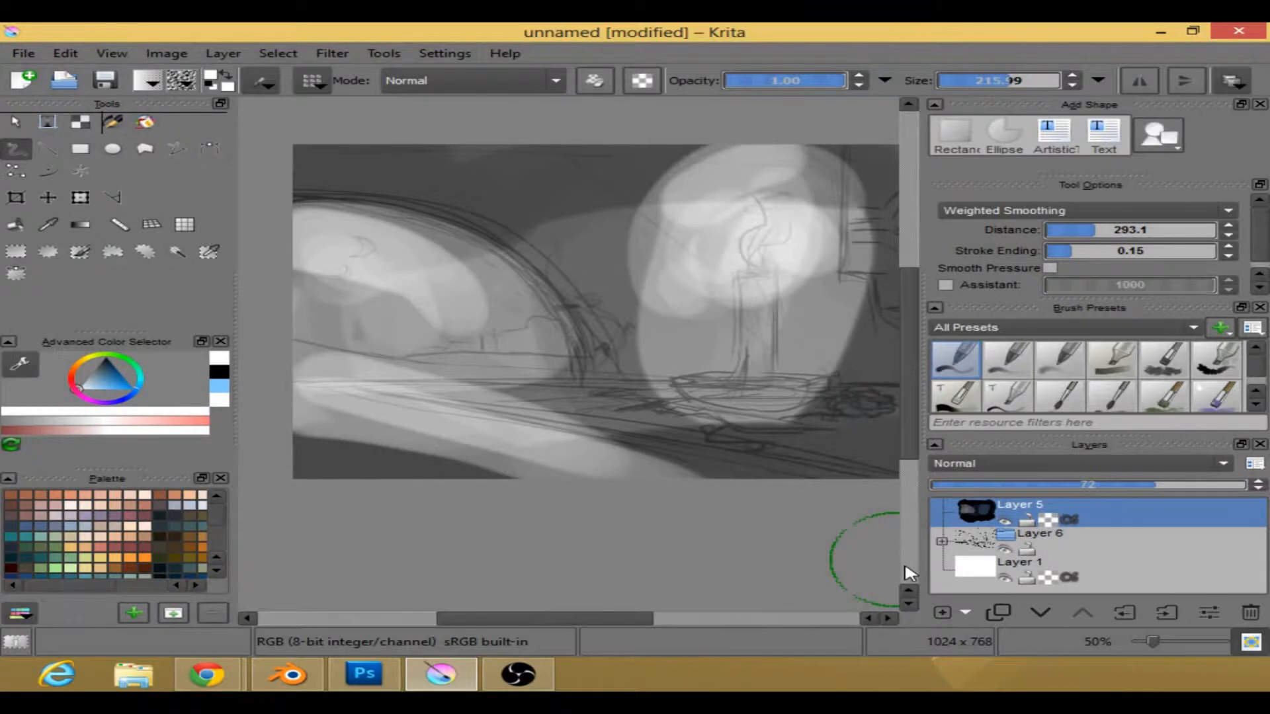
- Add a new layer and dab a light blue glow over the candle flame with a soft Addition-mode brush
left_click(941, 612)
right_click(635, 301)
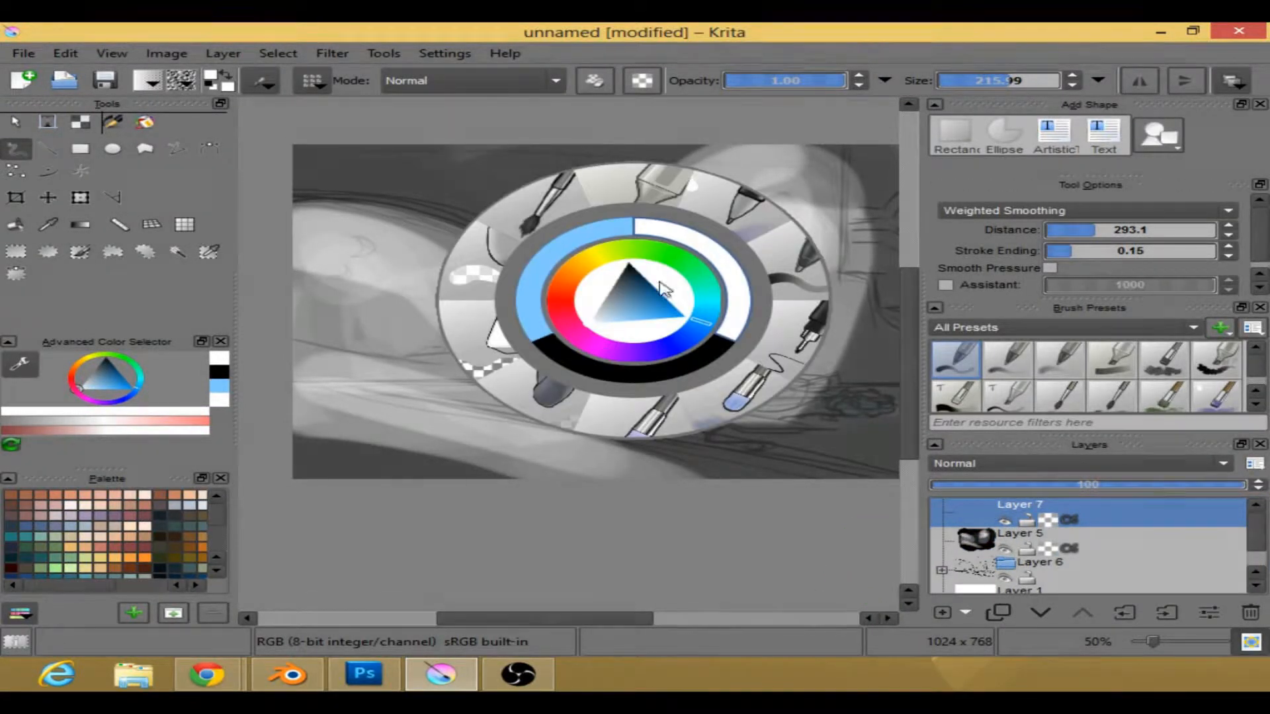
left_click(220, 386)
right_click(516, 386)
left_click(1255, 405)
left_click(1255, 405)
left_click(1059, 399)
mouse_move(767, 215)
left_mouse_down()
mouse_move(731, 244)
mouse_move(761, 224)
left_mouse_up()
- Reorder the layers so Layer 7 and Layer 5 sit below the sketch group
left_click_drag(1015, 541, 1040, 570)
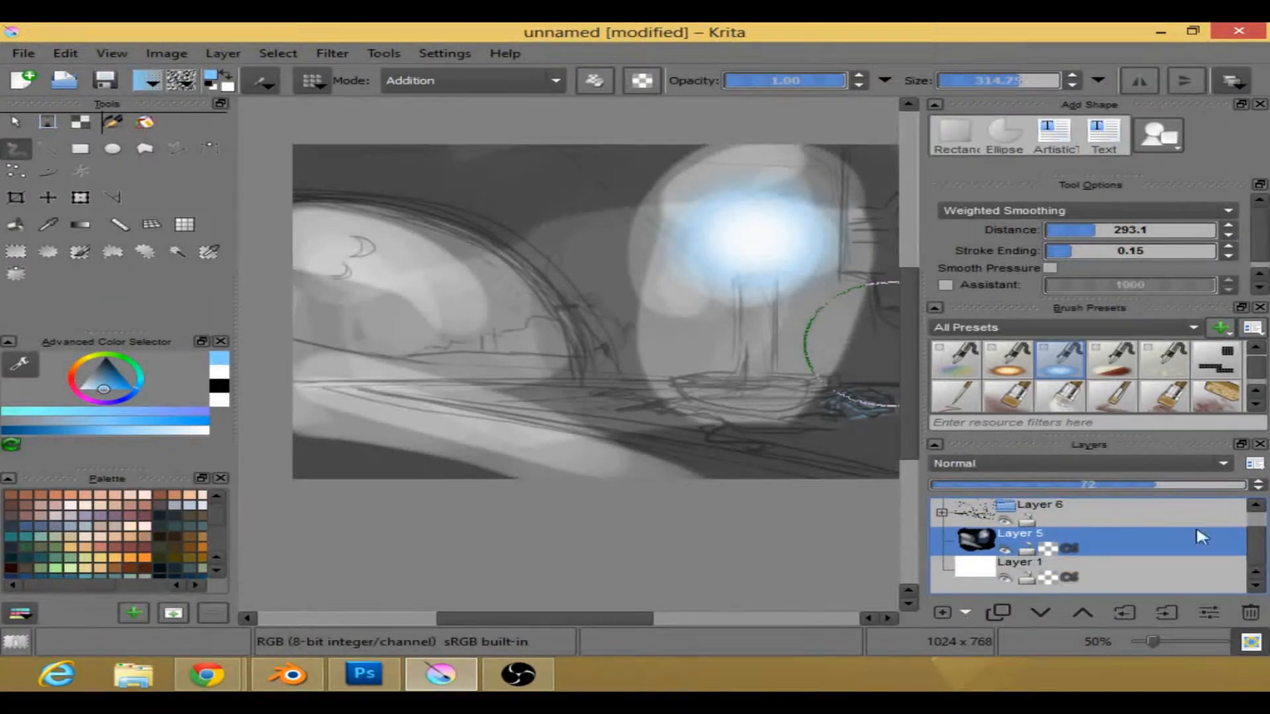
scroll(1067, 543, "up", 2)
left_click_drag(1093, 513, 1091, 562)
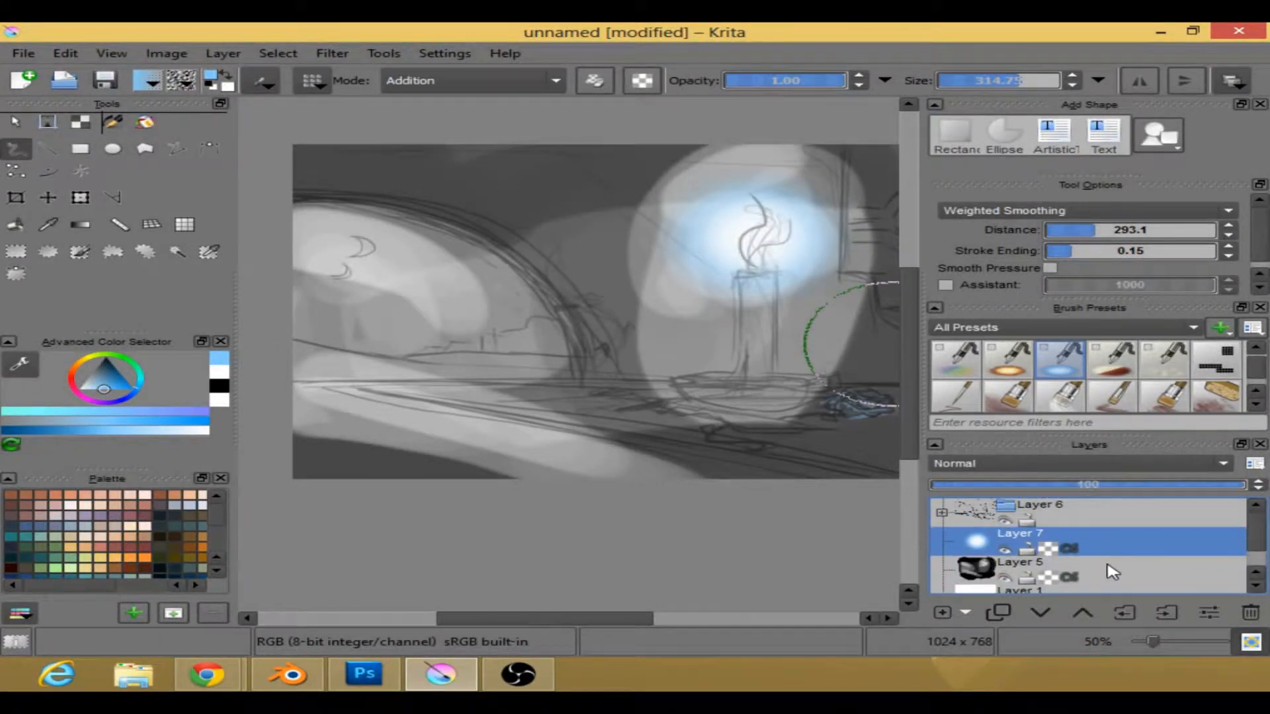
- Build up and widen the light blue glow around the candle flame
mouse_move(758, 242)
left_mouse_down()
mouse_move(699, 266)
mouse_move(684, 204)
mouse_move(754, 228)
left_mouse_up()
mouse_move(714, 166)
left_mouse_down()
mouse_move(664, 242)
mouse_move(655, 284)
left_mouse_up()
mouse_move(615, 617)
left_mouse_down()
mouse_move(589, 617)
mouse_move(606, 618)
left_mouse_up()
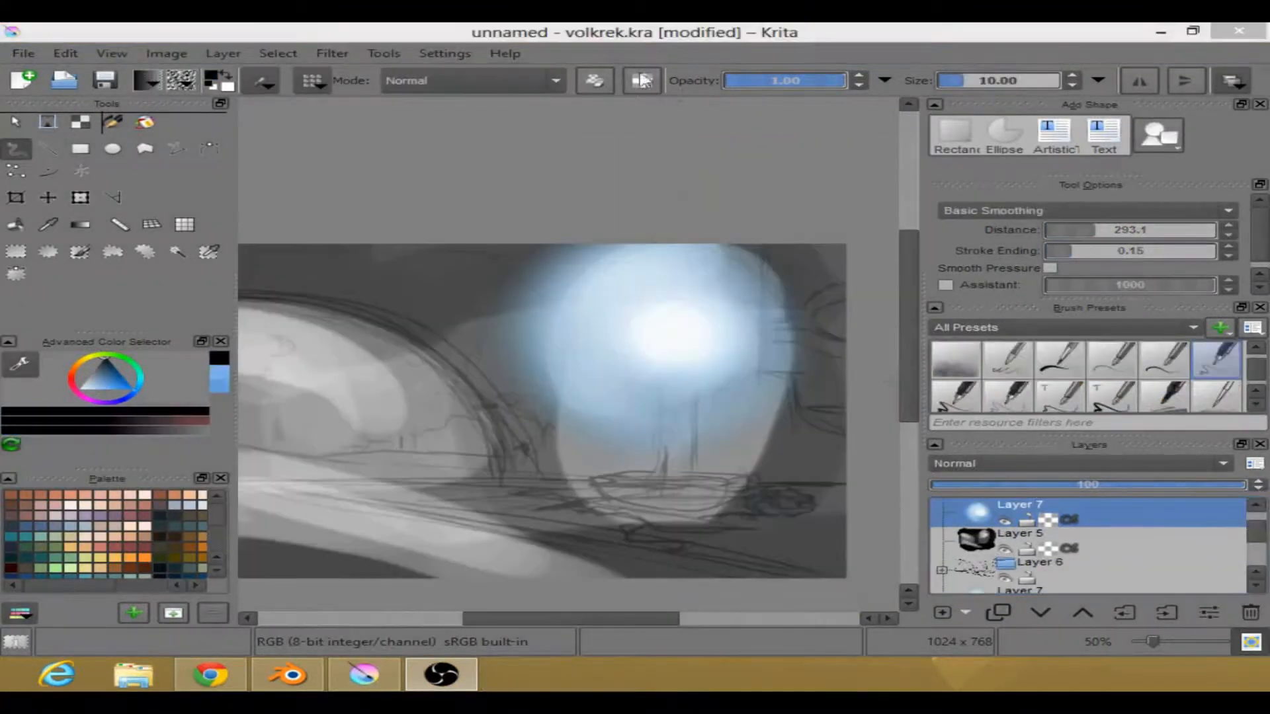
- Try a dark stroke across the candle's glow with a size 100 blending brush, and undo it
key("minus")
key("plus")
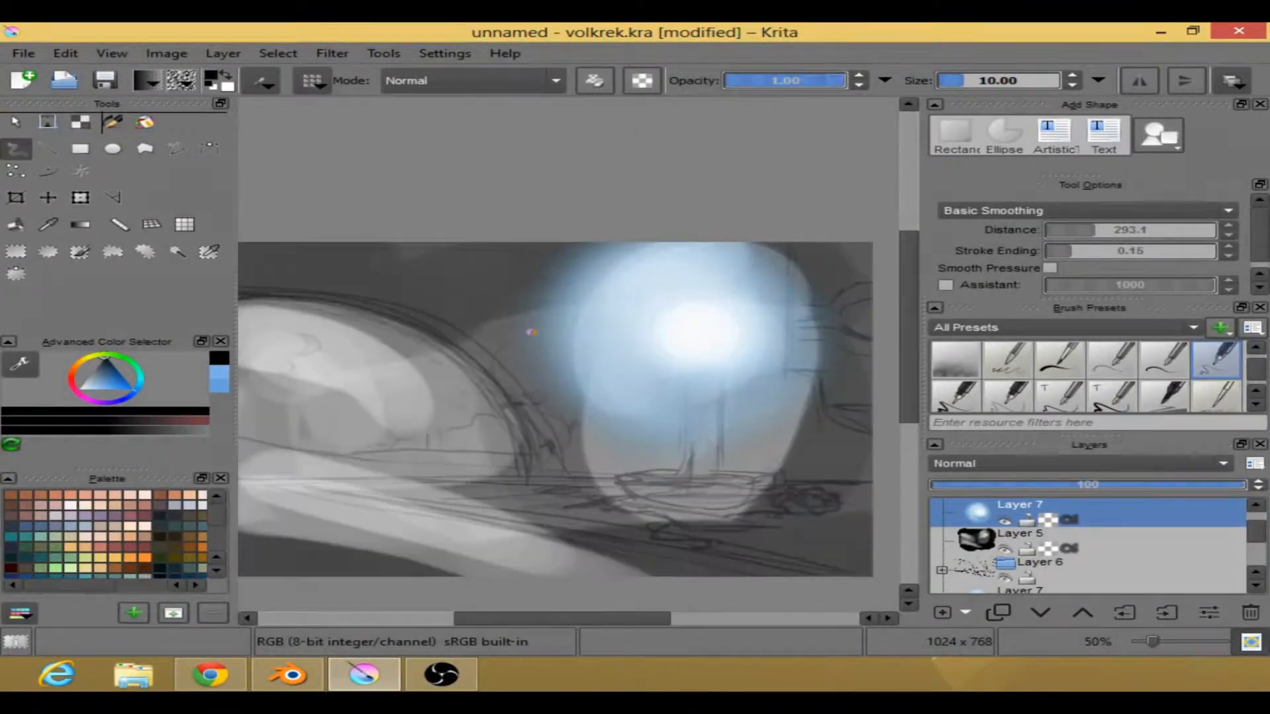
left_click_drag(698, 381, 581, 390)
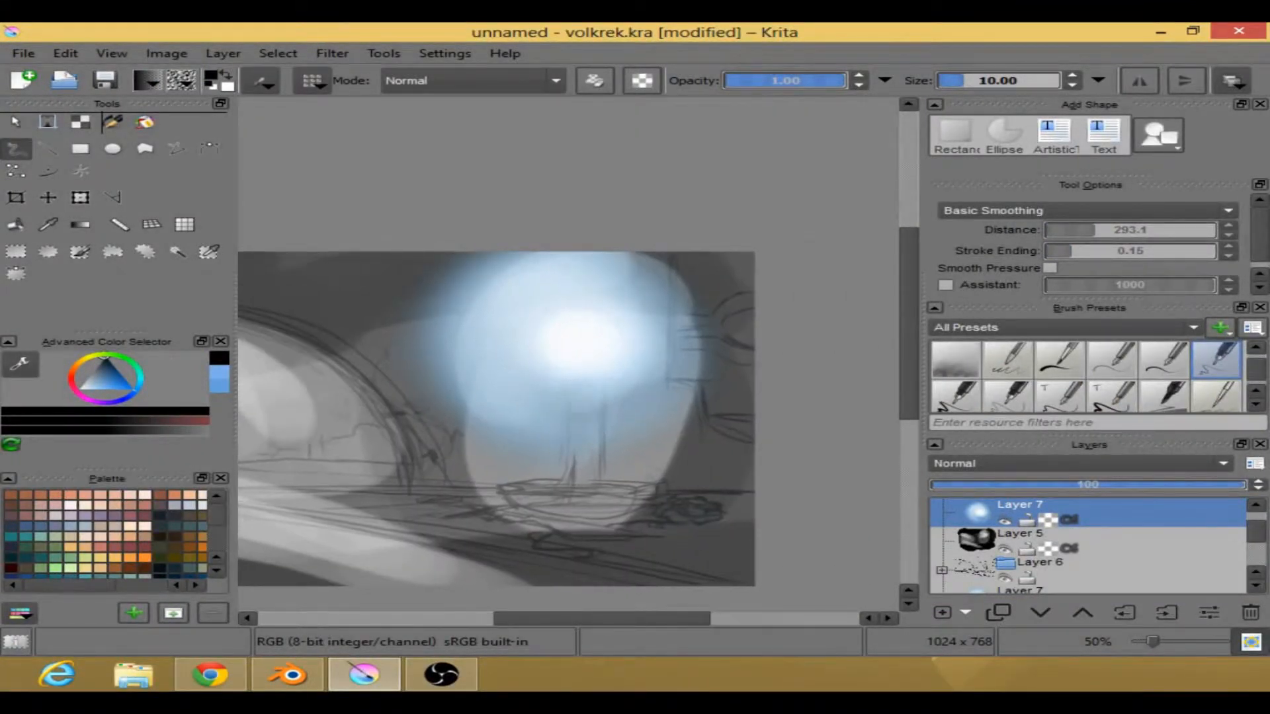
right_click(688, 432)
left_click(691, 536)
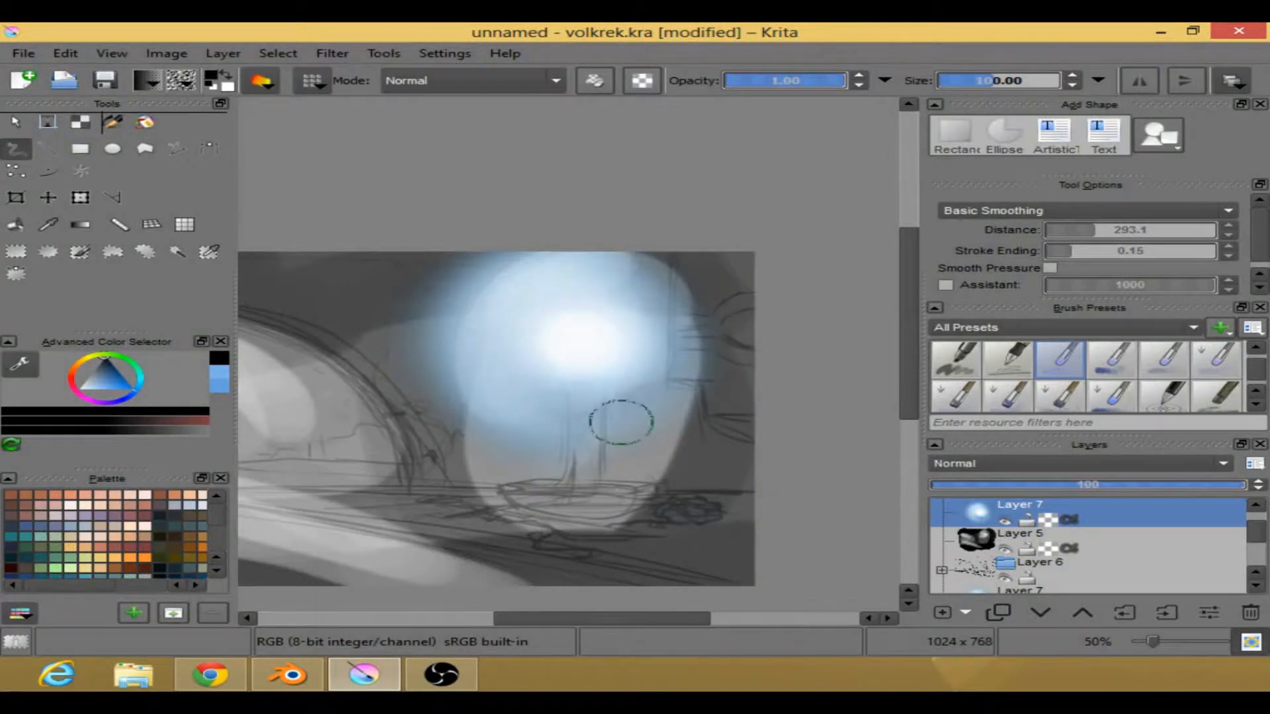
left_click_drag(701, 281, 567, 453)
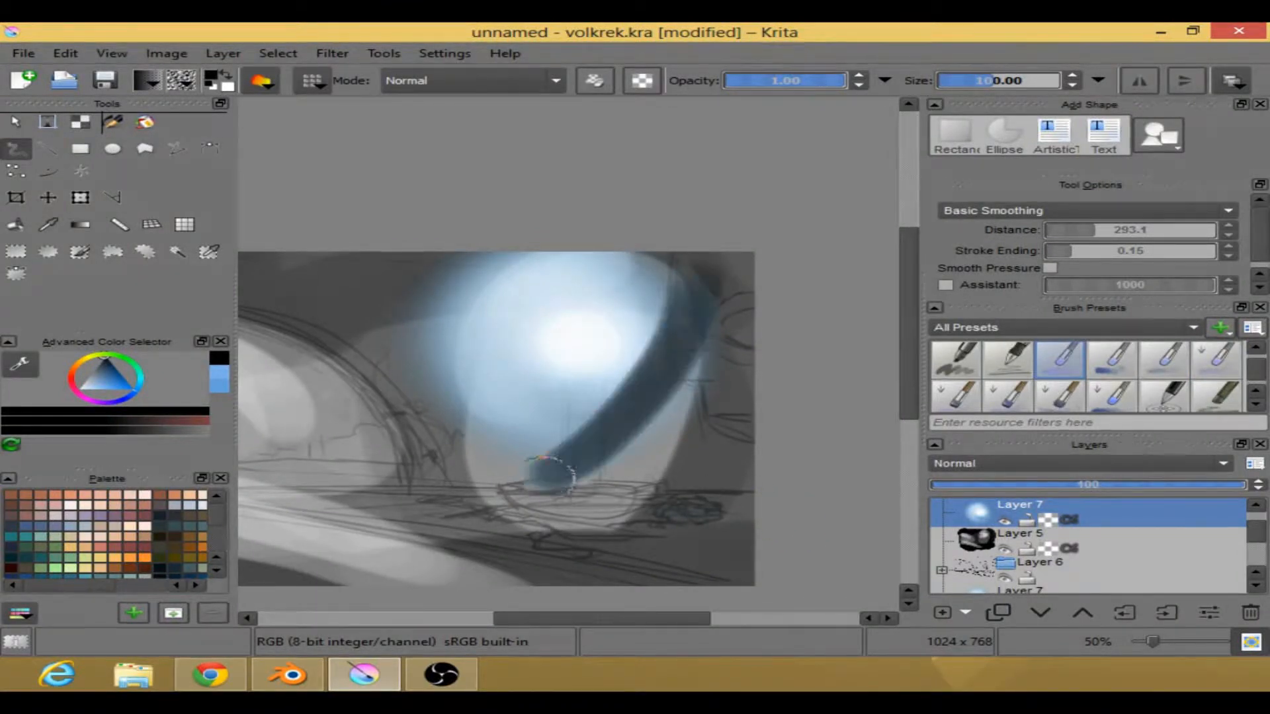
key("ctrl+z")
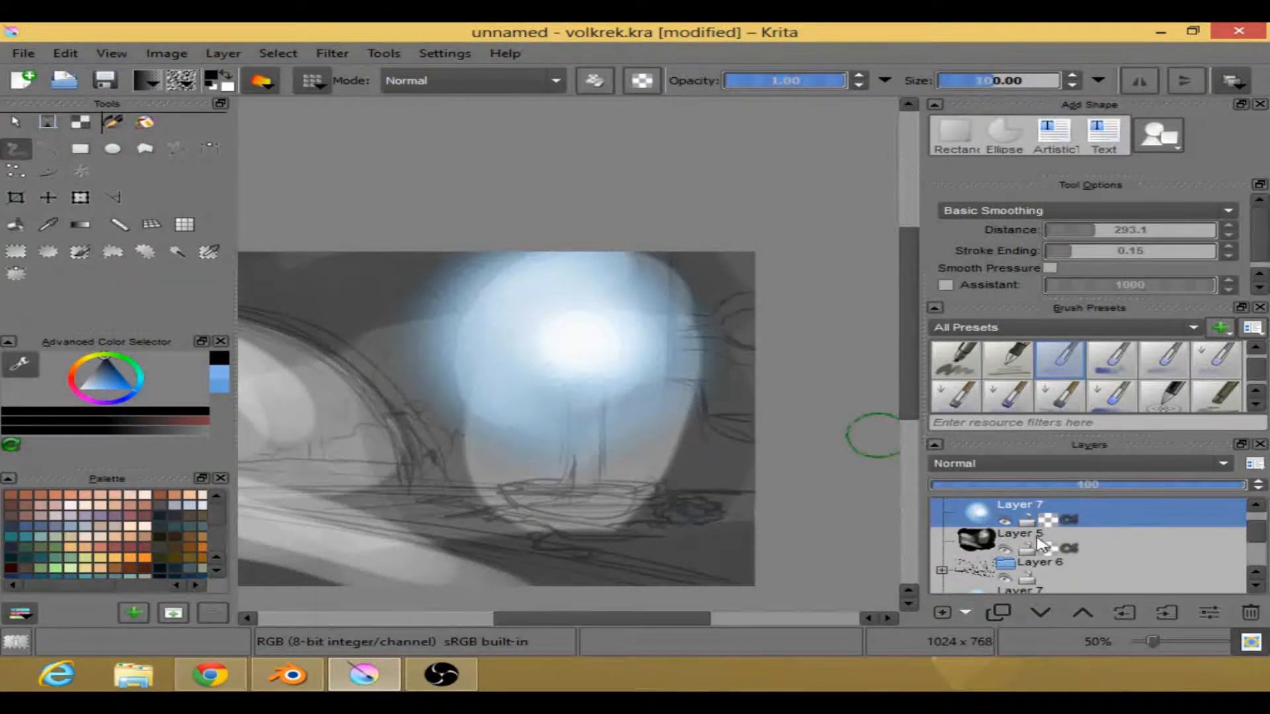
- Set the painting colour to the recently used light blue
right_click(507, 387)
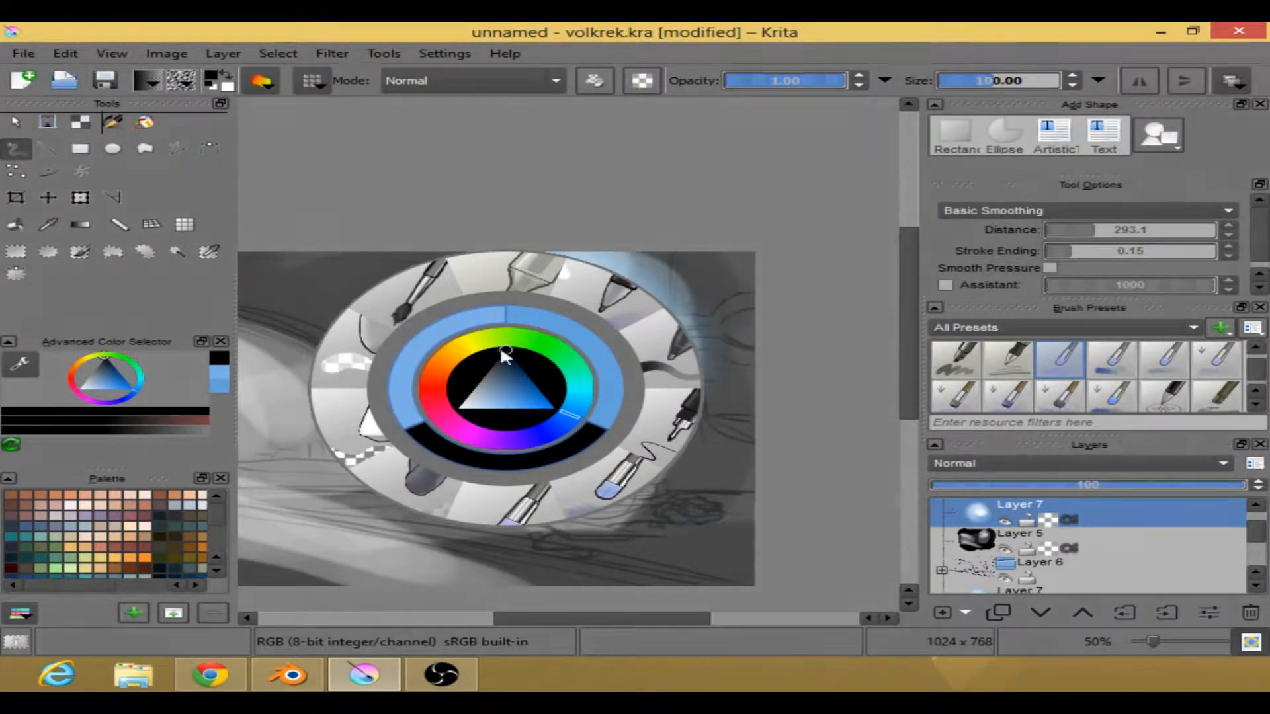
left_click(287, 428)
left_click(222, 375)
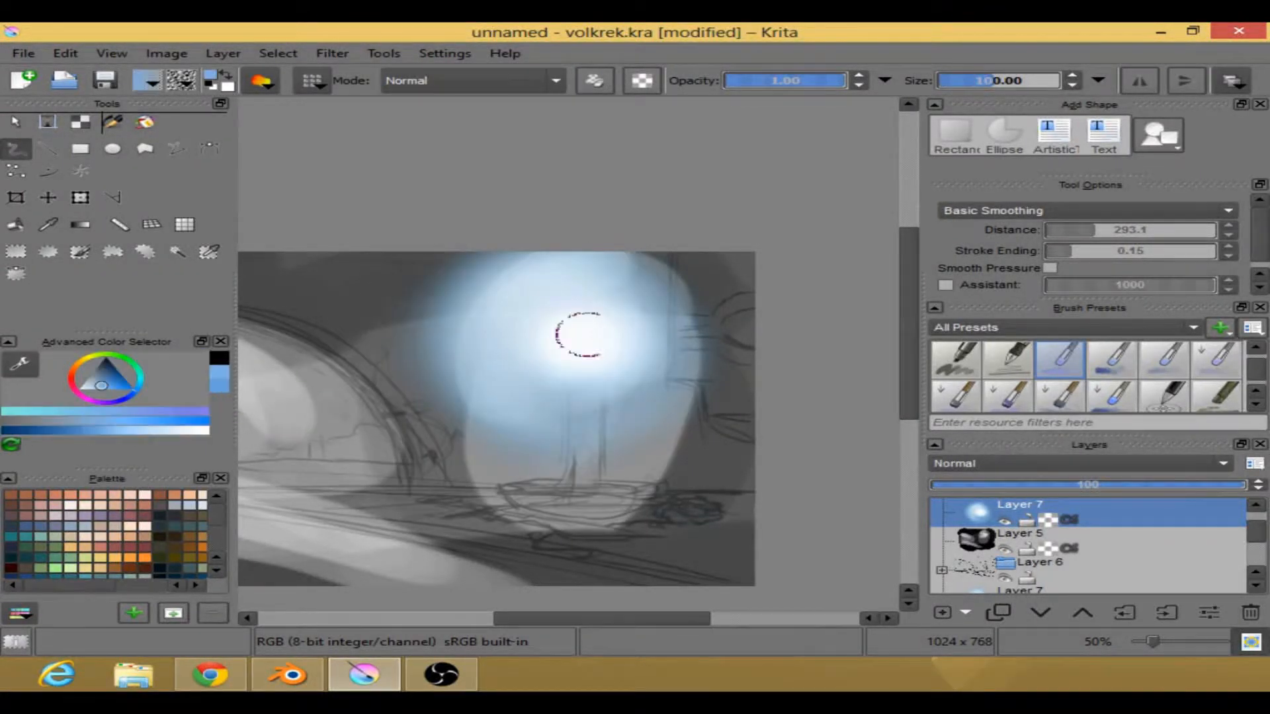
- Try brushing light blue strokes over the round glow around the candle flame
left_click_drag(681, 329, 664, 374)
mouse_move(671, 293)
left_mouse_down()
mouse_move(644, 402)
mouse_move(665, 316)
mouse_move(567, 420)
left_mouse_up()
mouse_move(488, 278)
left_mouse_down()
mouse_move(467, 377)
mouse_move(529, 428)
left_mouse_up()
left_click_drag(475, 320, 551, 397)
left_click_drag(517, 288, 562, 351)
left_click_drag(574, 238, 598, 351)
mouse_move(591, 260)
left_mouse_down()
mouse_move(540, 373)
mouse_move(628, 354)
left_mouse_up()
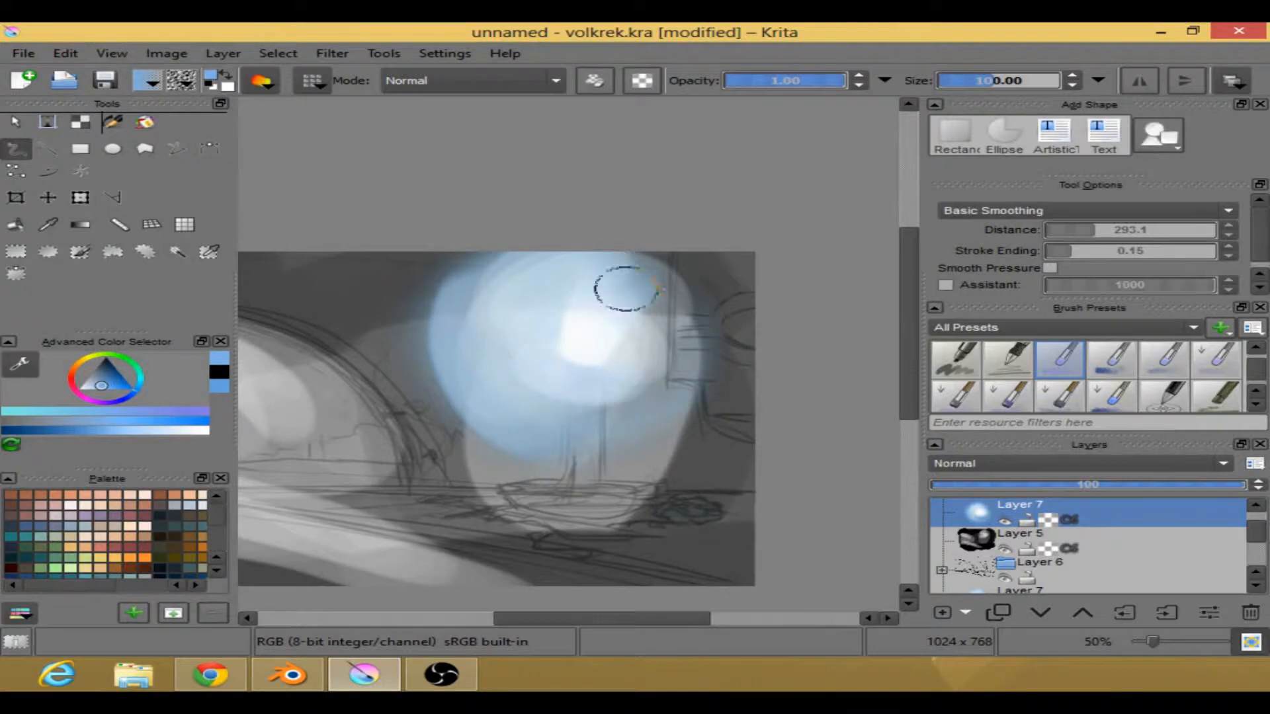
mouse_move(561, 264)
left_mouse_down()
mouse_move(581, 399)
mouse_move(605, 316)
mouse_move(580, 334)
mouse_move(603, 414)
left_mouse_up()
- Undo all the light blue brush strokes over the candle's glow
key("ctrl+z")
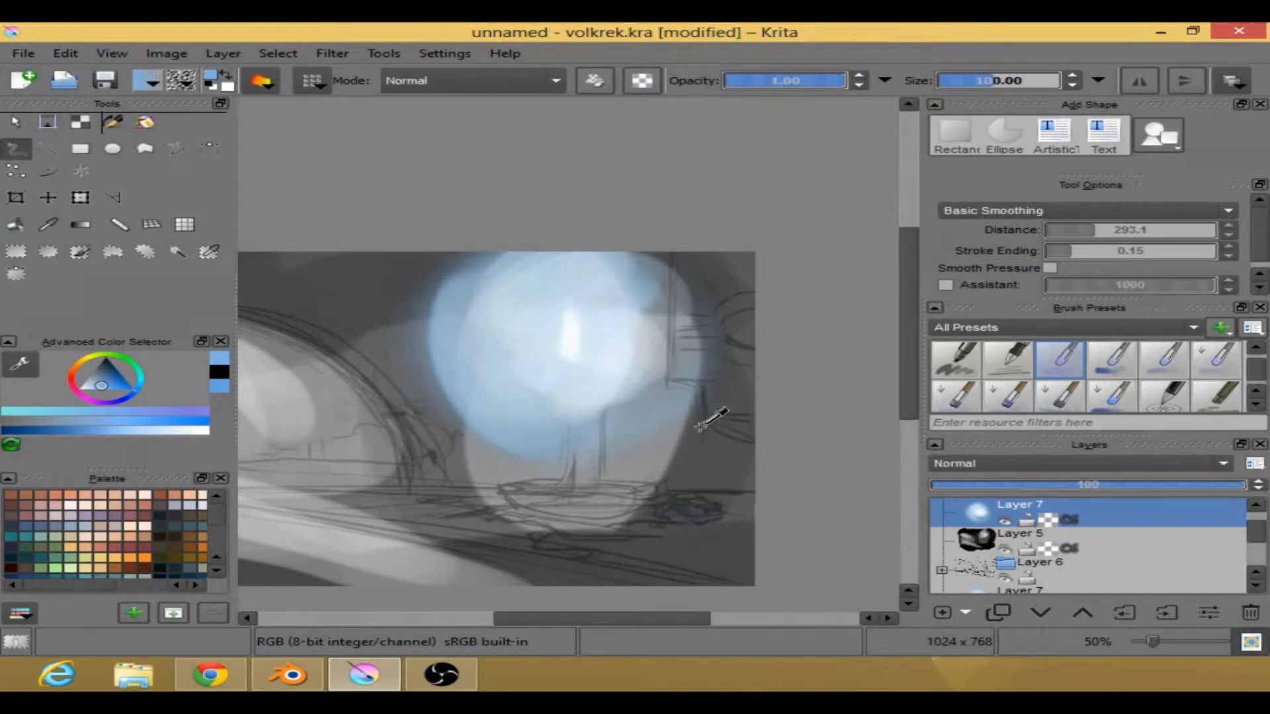
key("ctrl+z")
key("ctrl+z")
key("ctrl+z")
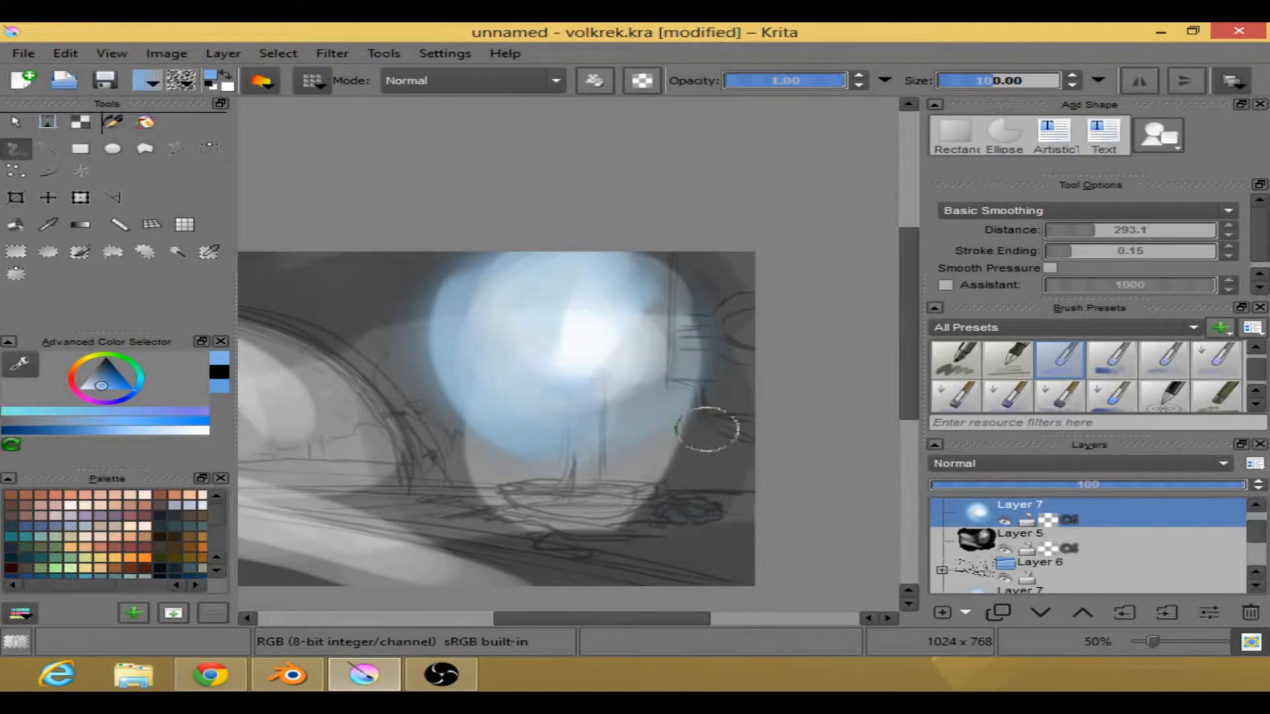
key("ctrl+z")
key("ctrl+z")
key("ctrl+z")
key("ctrl+z")
key("ctrl+z")
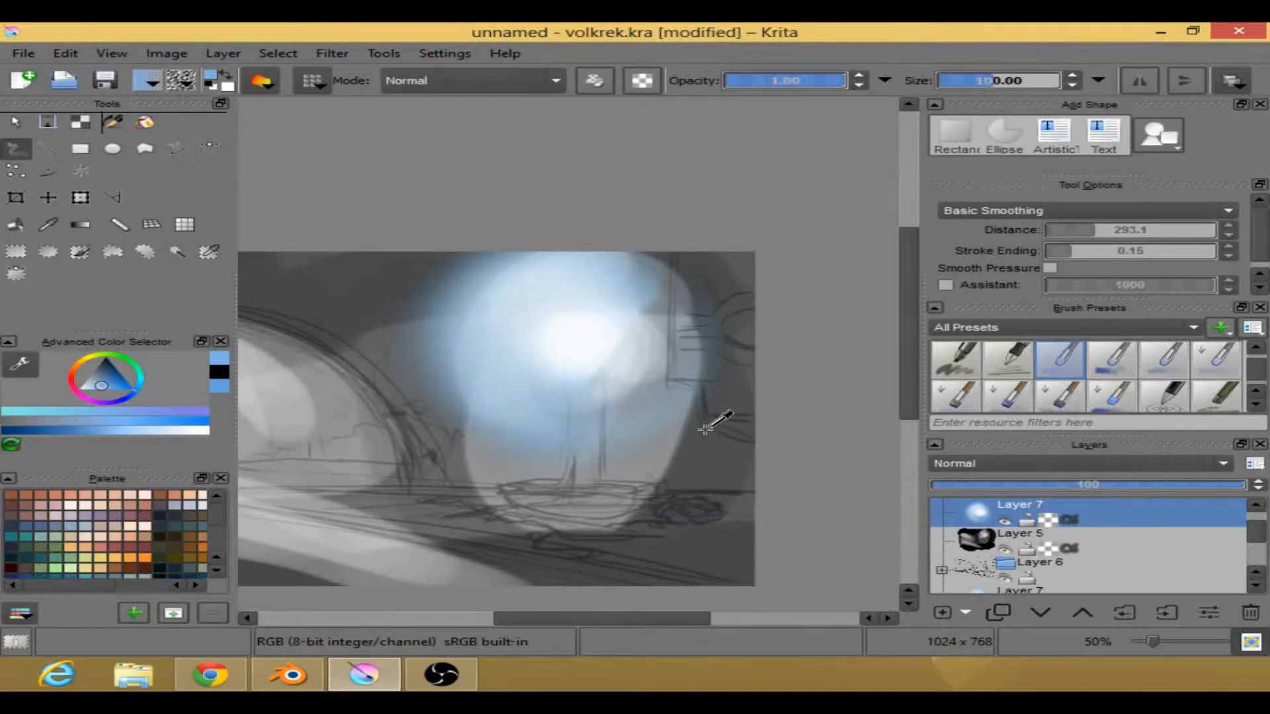
key("ctrl+z")
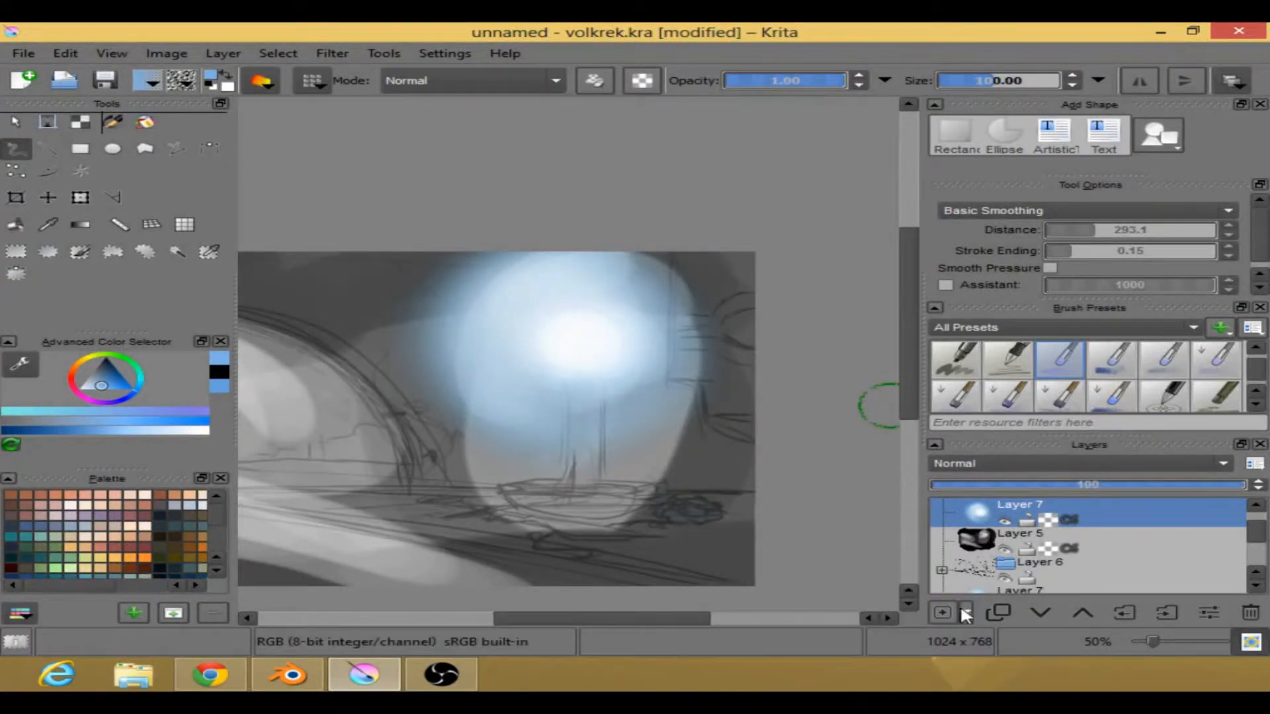
- Add a new layer above the glow and lower the opacity of Layer 7 to 27%
left_click(943, 613)
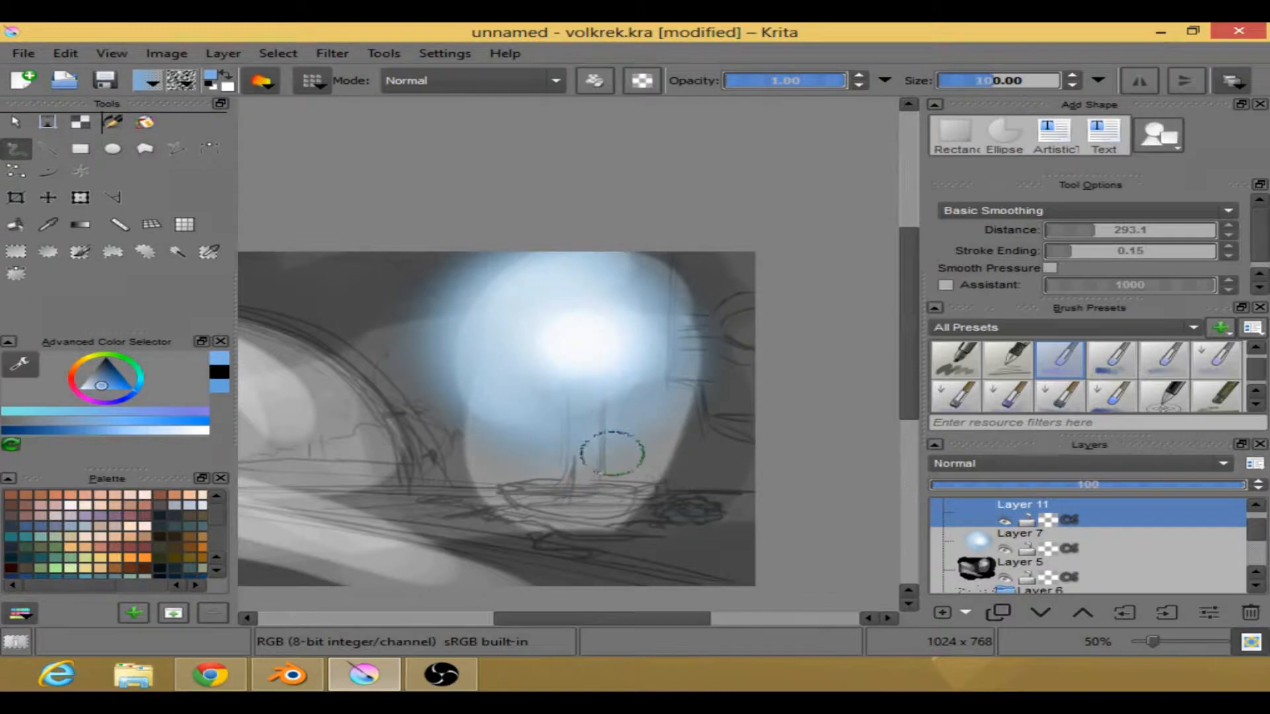
left_click(1022, 542)
left_click(1038, 488)
left_click_drag(1038, 489, 1017, 490)
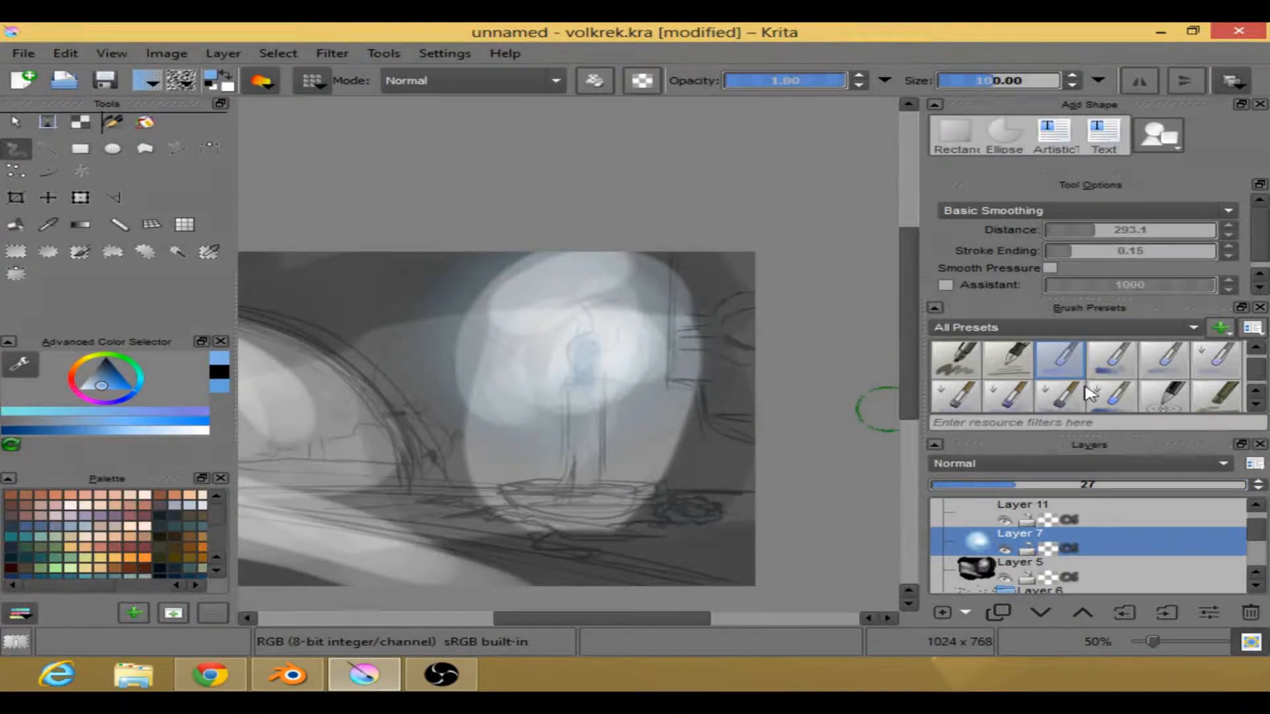
- Choose the blue glow brush preset with Addition mode and set its size to 34.74
left_click(1255, 406)
left_click(1255, 406)
left_click(1255, 406)
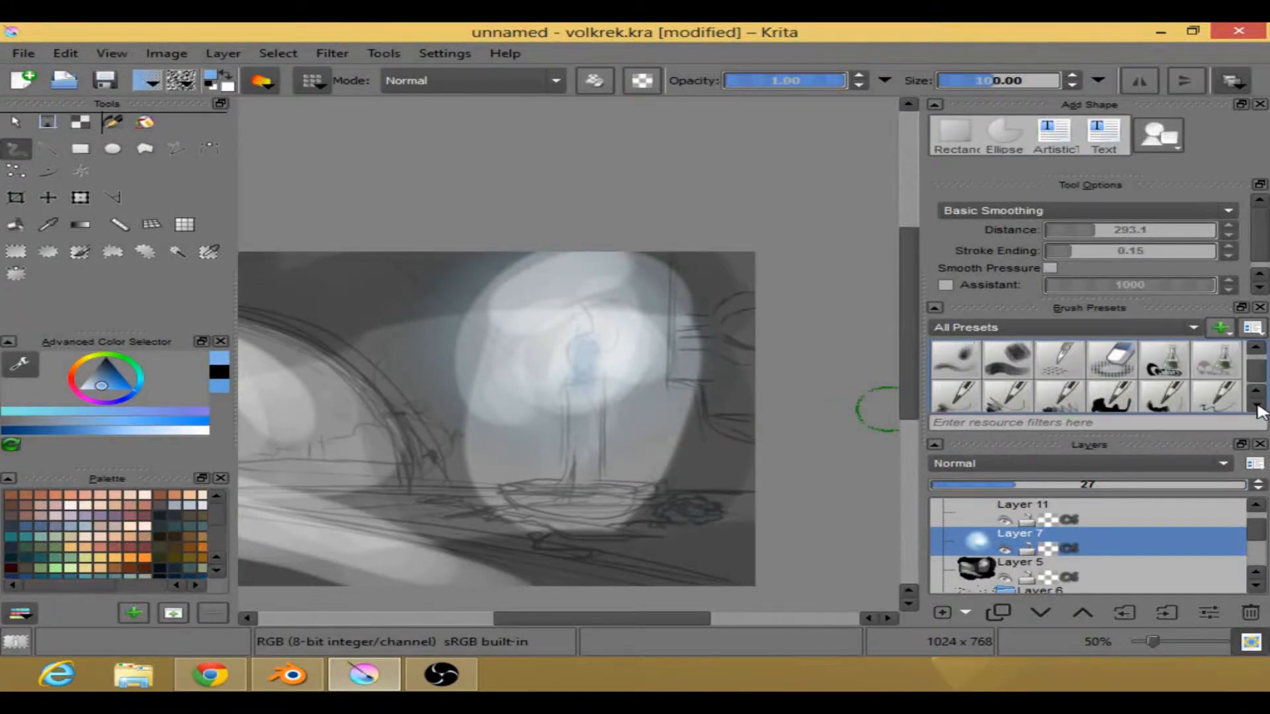
left_click(1255, 406)
left_click(1255, 406)
left_click(1255, 406)
left_click(1256, 397)
left_click(1257, 397)
left_click(1059, 360)
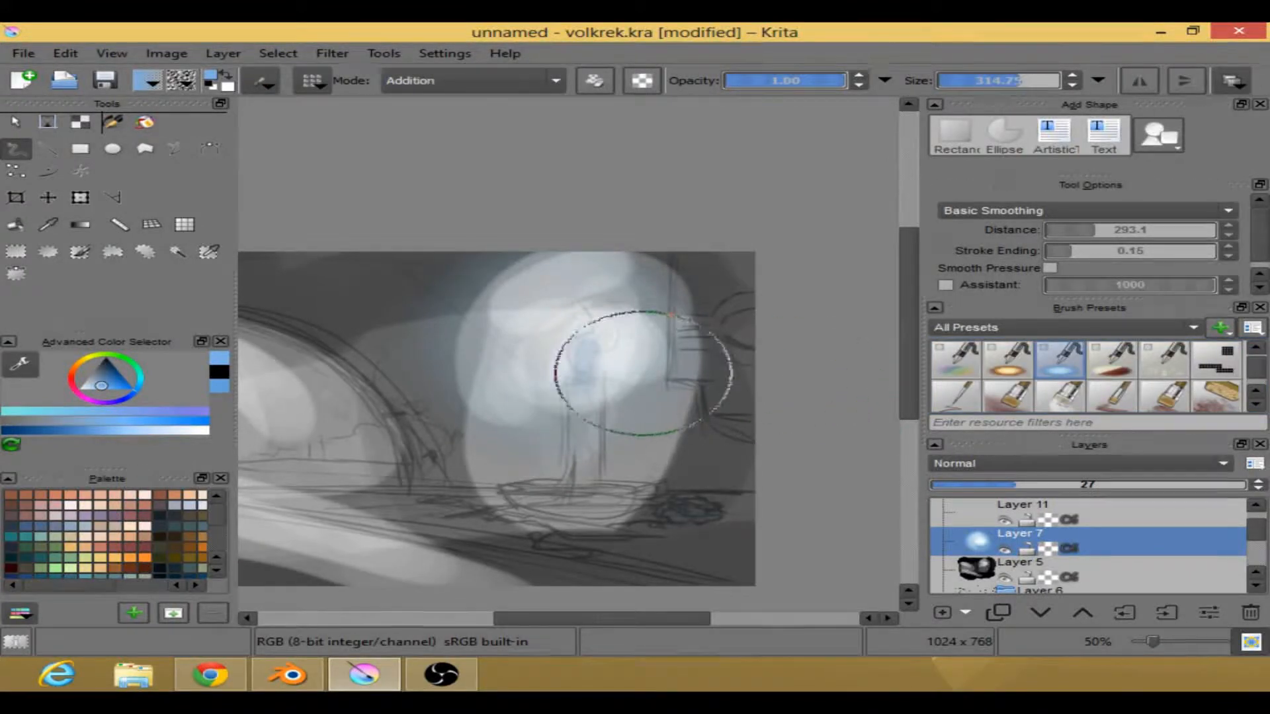
left_click_drag(1020, 85, 976, 82)
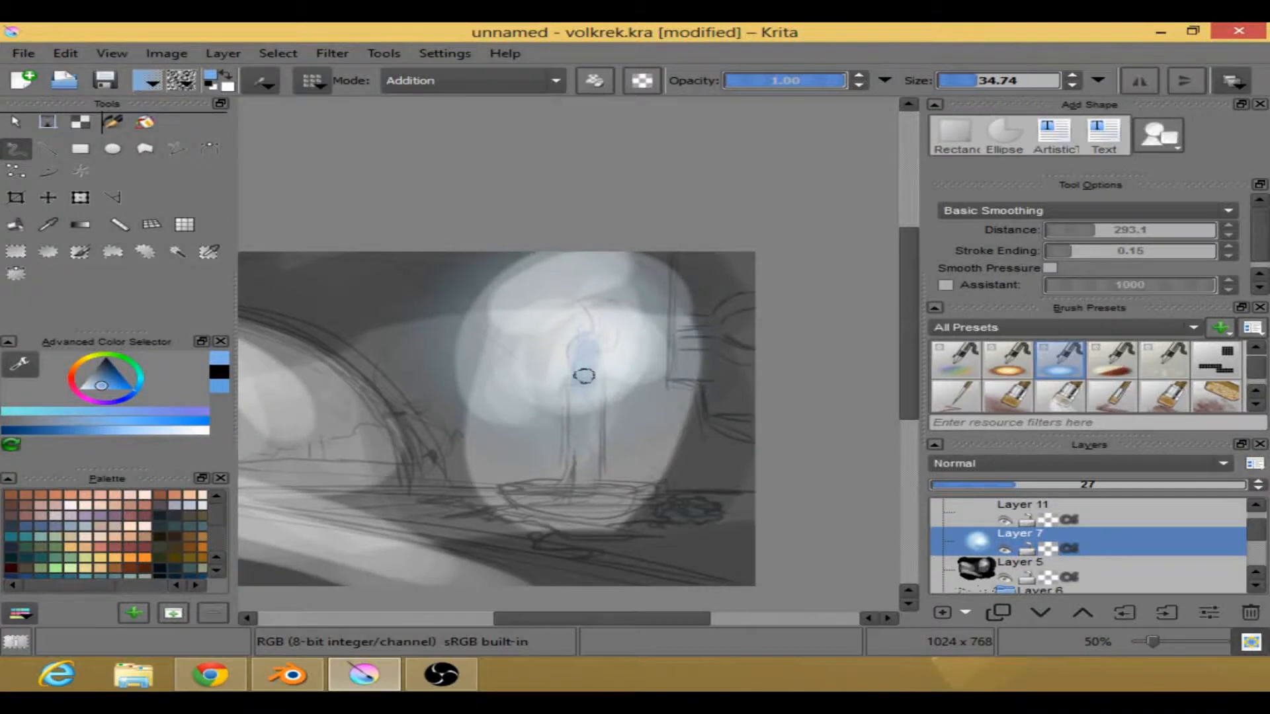
- Paint a small curved light blue flame above the candle on Layer 11
left_click(1027, 510)
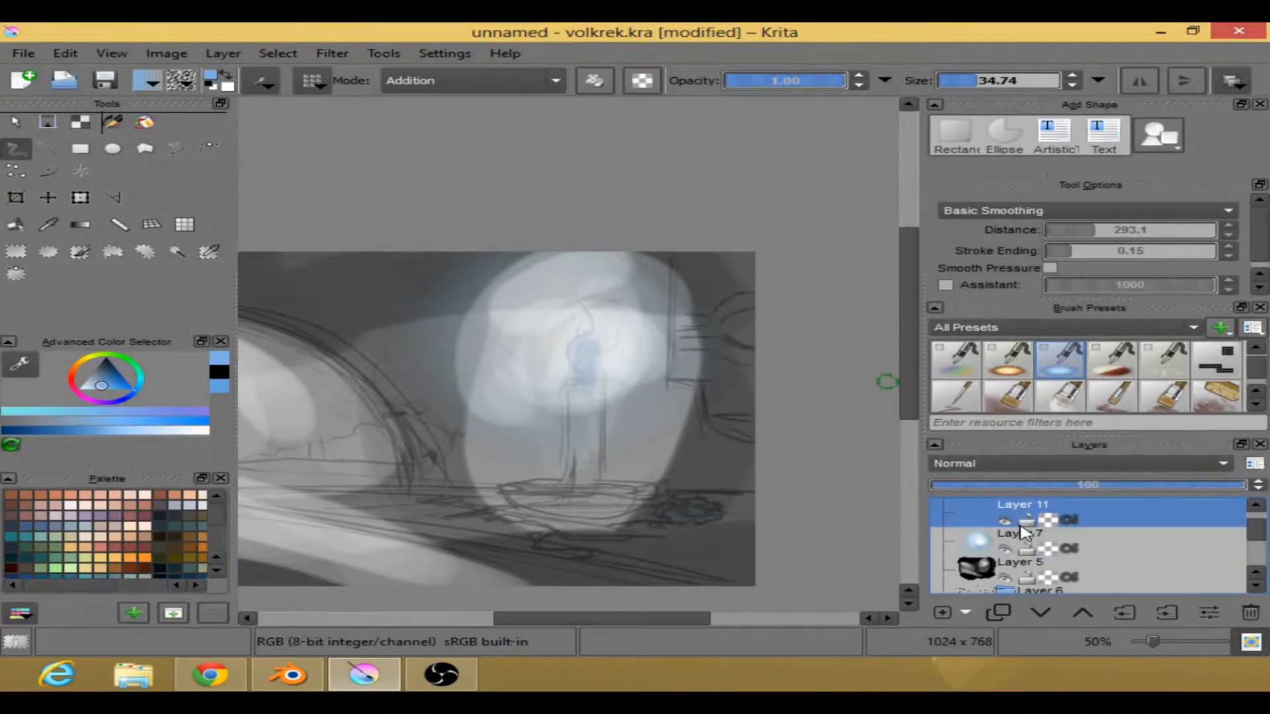
mouse_move(592, 335)
left_mouse_down()
mouse_move(588, 379)
mouse_move(603, 331)
mouse_move(591, 312)
mouse_move(604, 380)
mouse_move(589, 378)
mouse_move(588, 309)
mouse_move(588, 374)
left_mouse_up()
left_click_drag(594, 312, 585, 378)
left_click_drag(587, 314, 585, 373)
left_click_drag(603, 331, 586, 371)
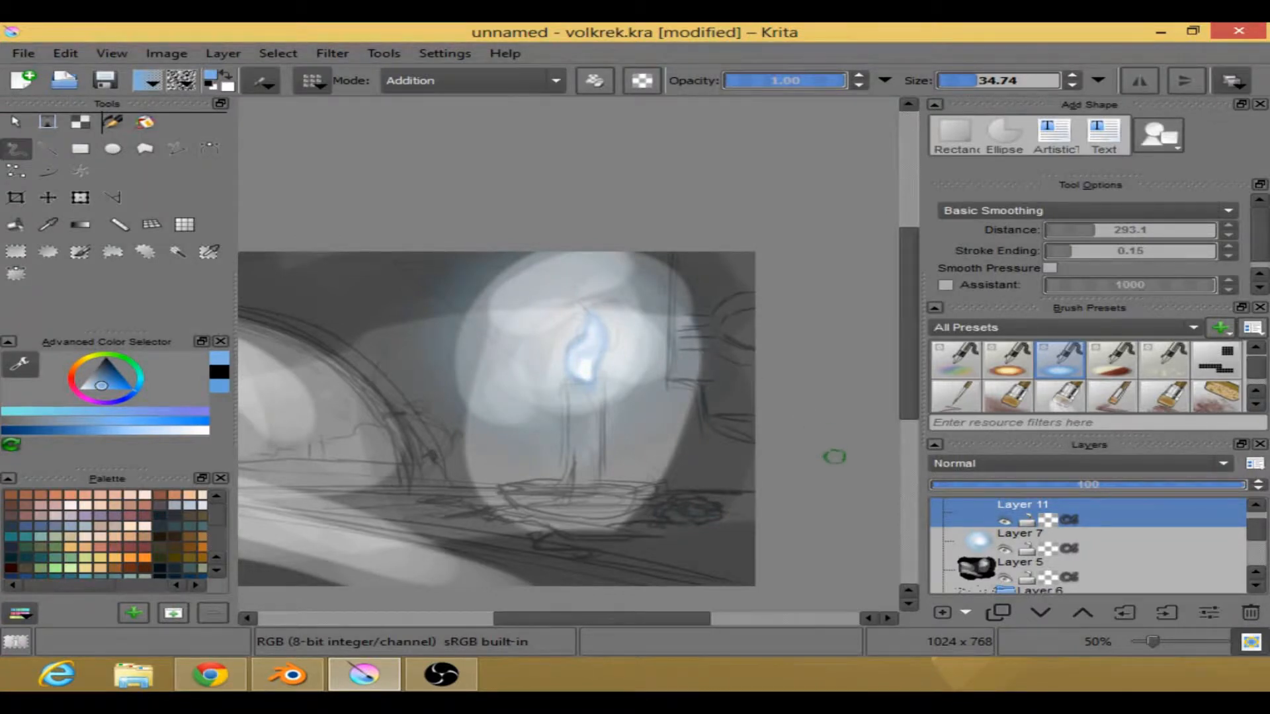
- Compare the flame with Layer 7 hidden and shown, and raise that layer's opacity to 74%
left_click(1004, 548)
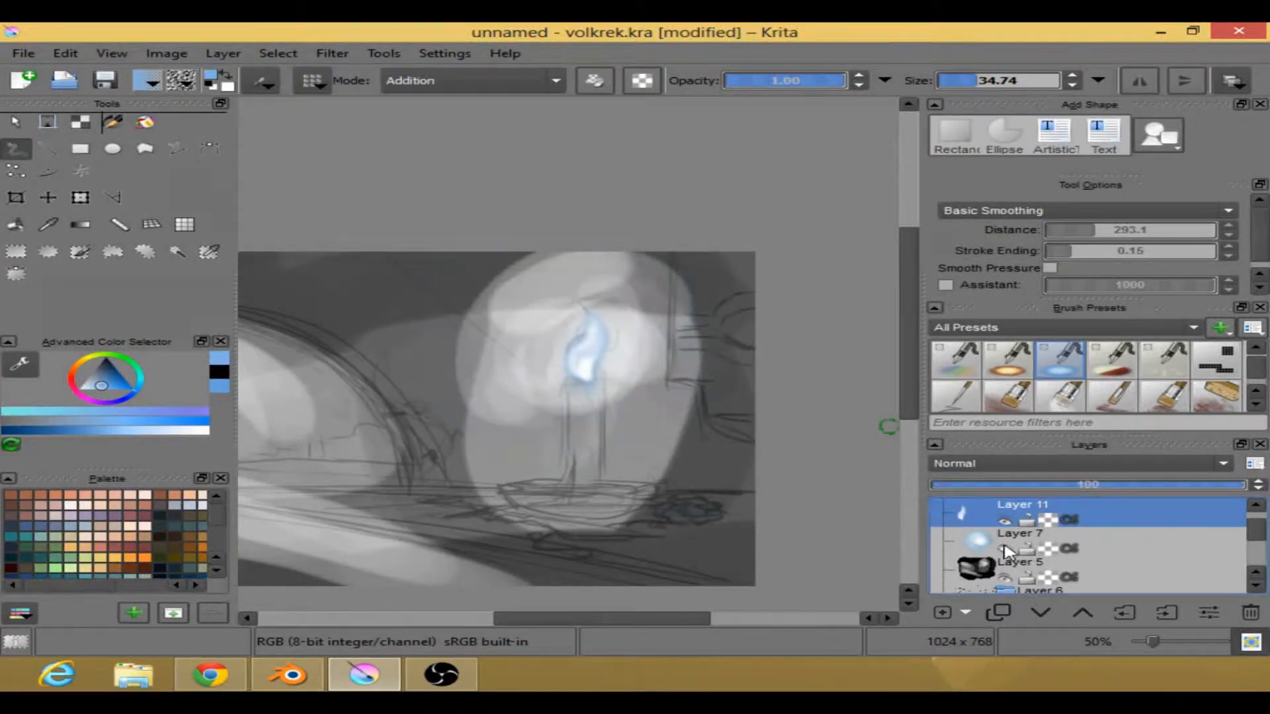
left_click(1005, 549)
left_click(1024, 544)
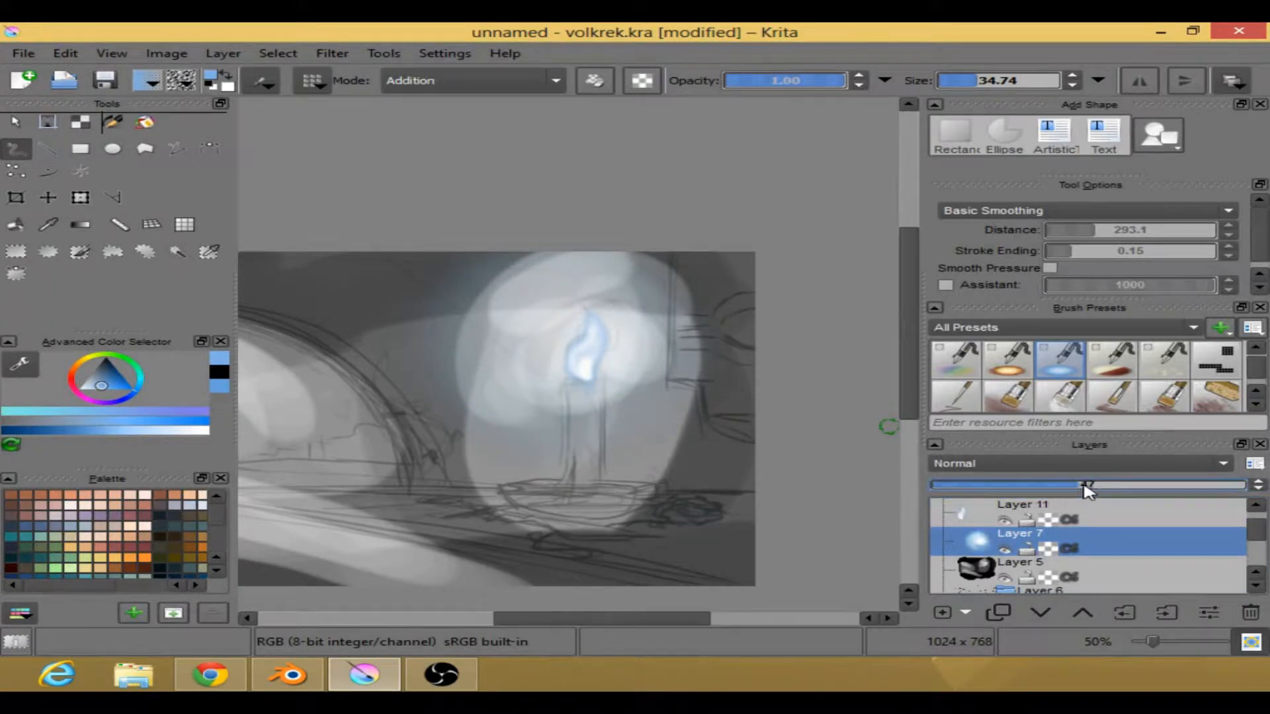
left_click_drag(1100, 498, 1153, 506)
mouse_move(570, 366)
left_mouse_down()
mouse_move(604, 373)
mouse_move(571, 360)
mouse_move(586, 317)
mouse_move(610, 316)
mouse_move(587, 325)
mouse_move(575, 381)
left_mouse_up()
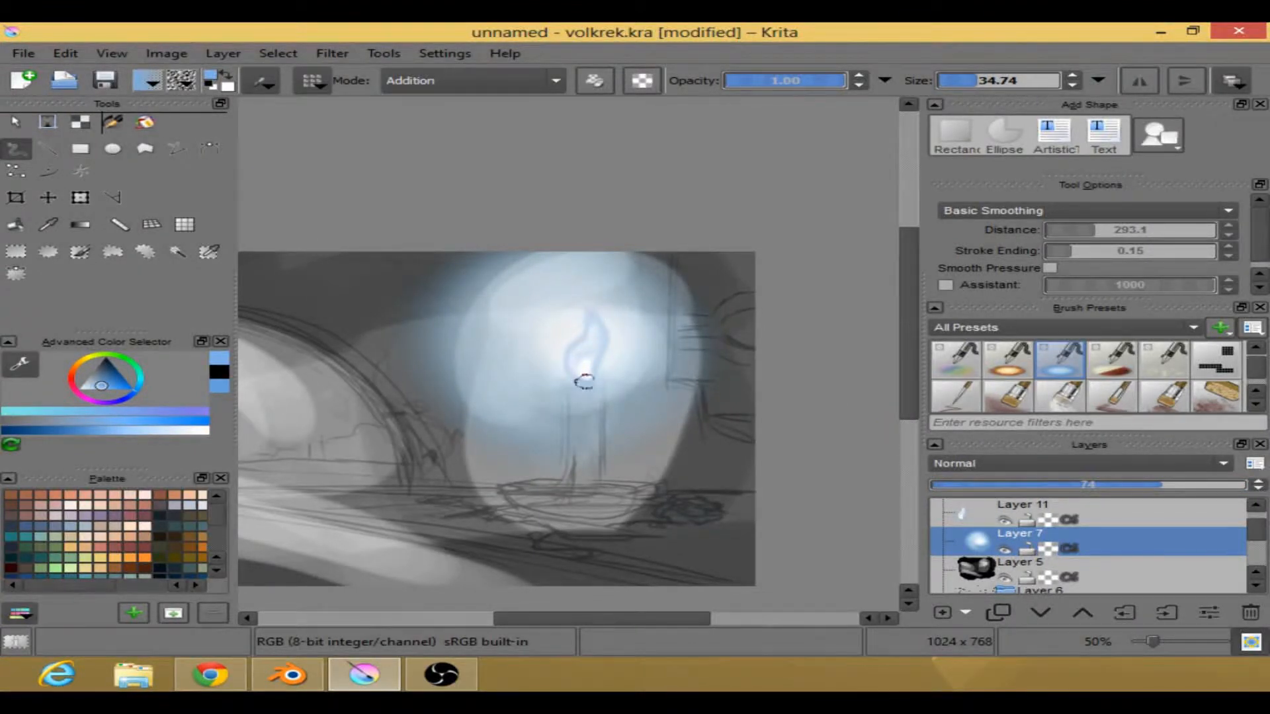
- Toggle Layer 7's visibility to check the flame against its glow, and reselect Layer 11
left_click(1004, 550)
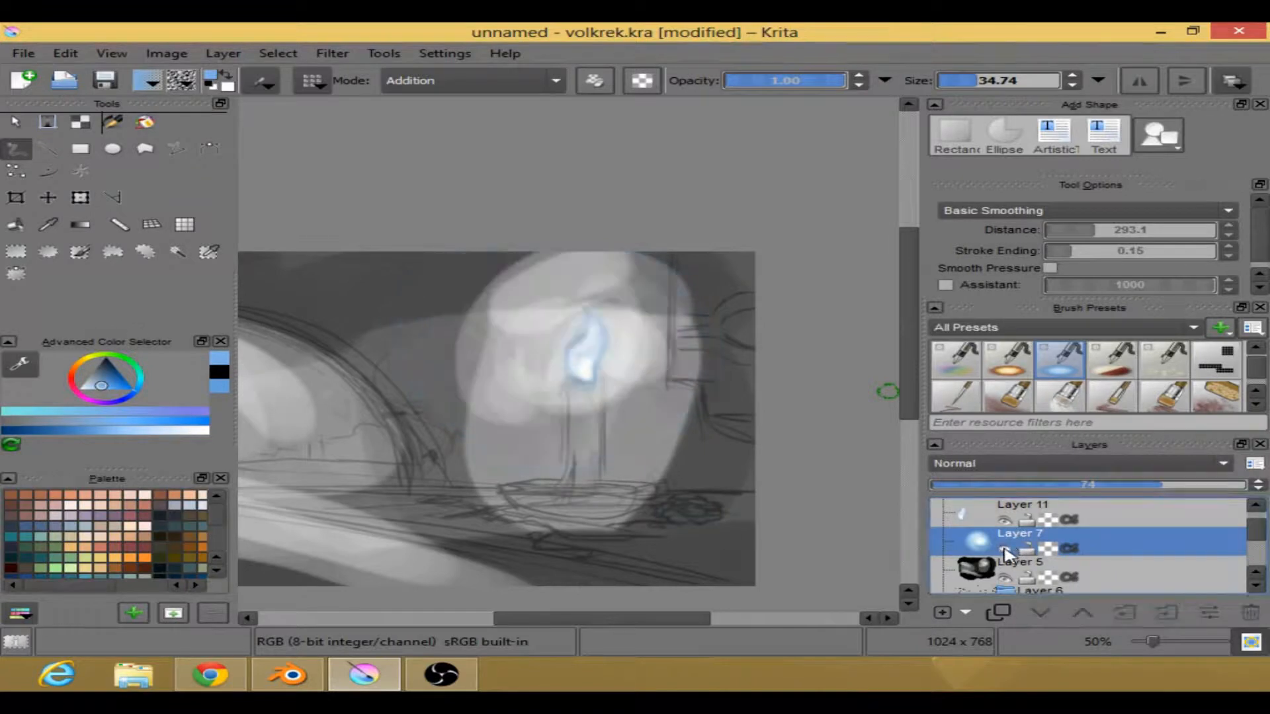
left_click(1005, 549)
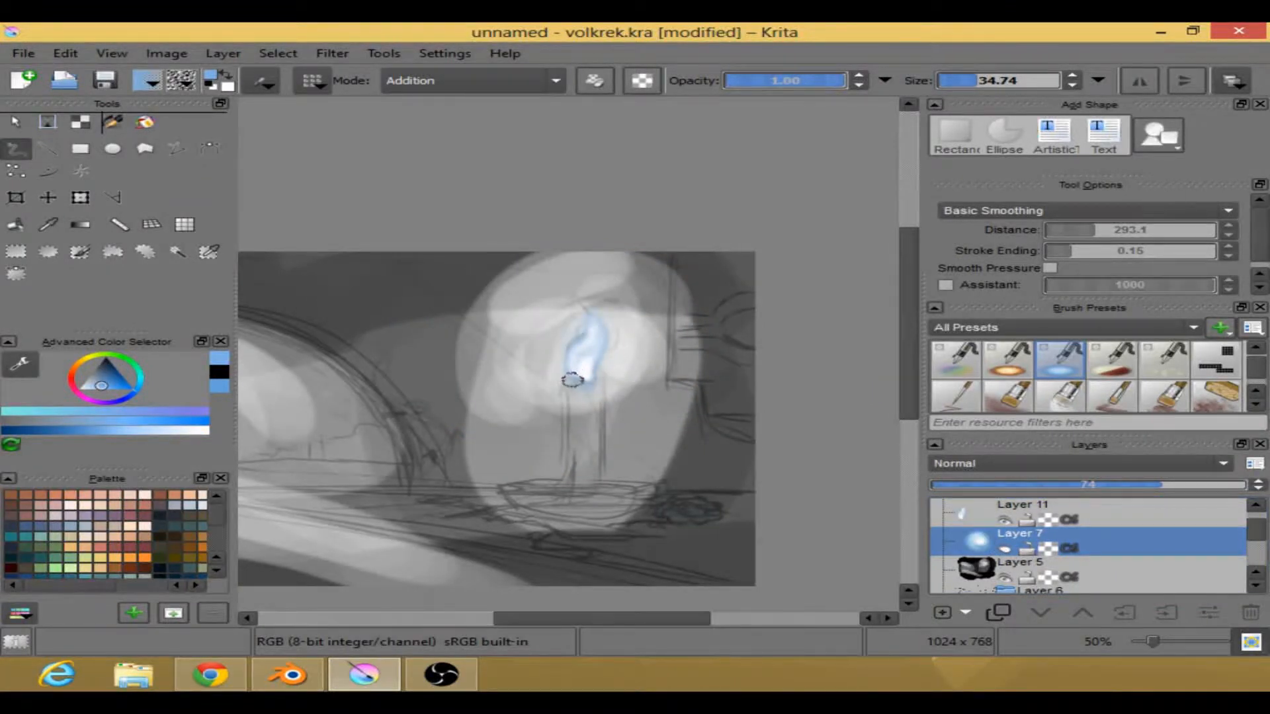
left_click(1039, 522)
left_click(1004, 549)
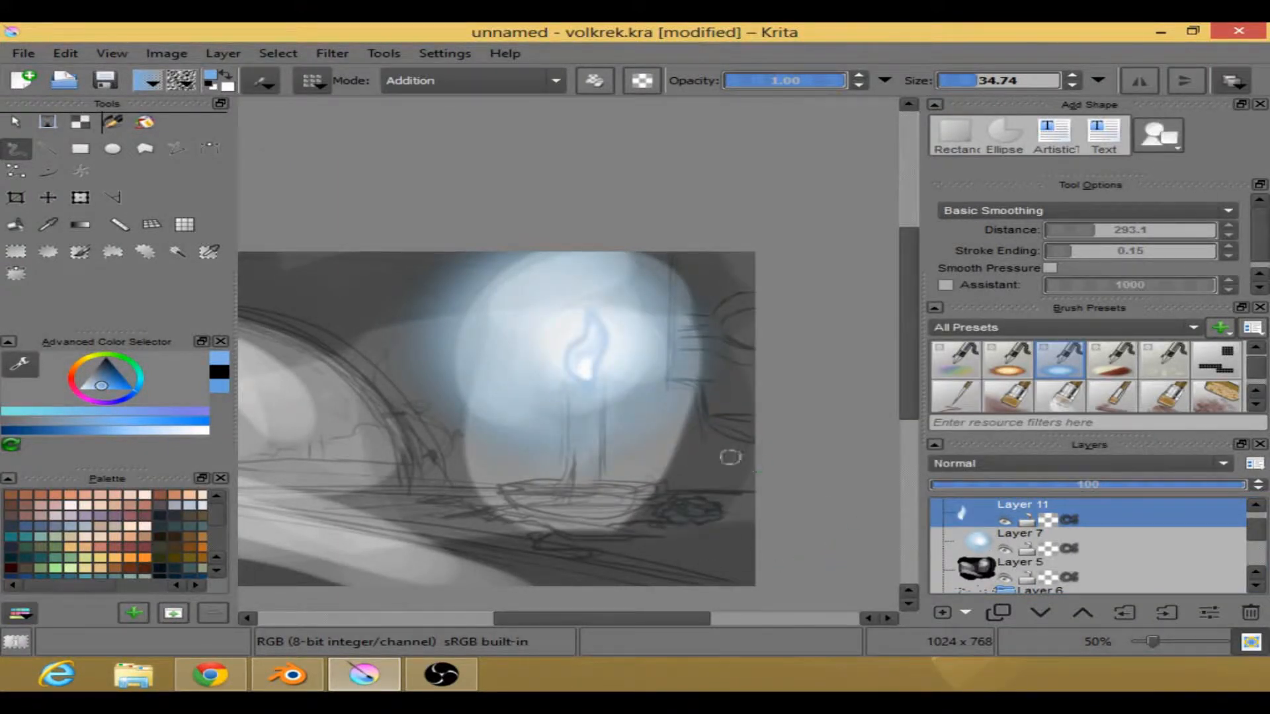
- Lower the opacity of the Layer 7 glow to 27%
scroll(735, 458, "down", 3)
left_click_drag(743, 486, 713, 484)
scroll(694, 458, "up", 2)
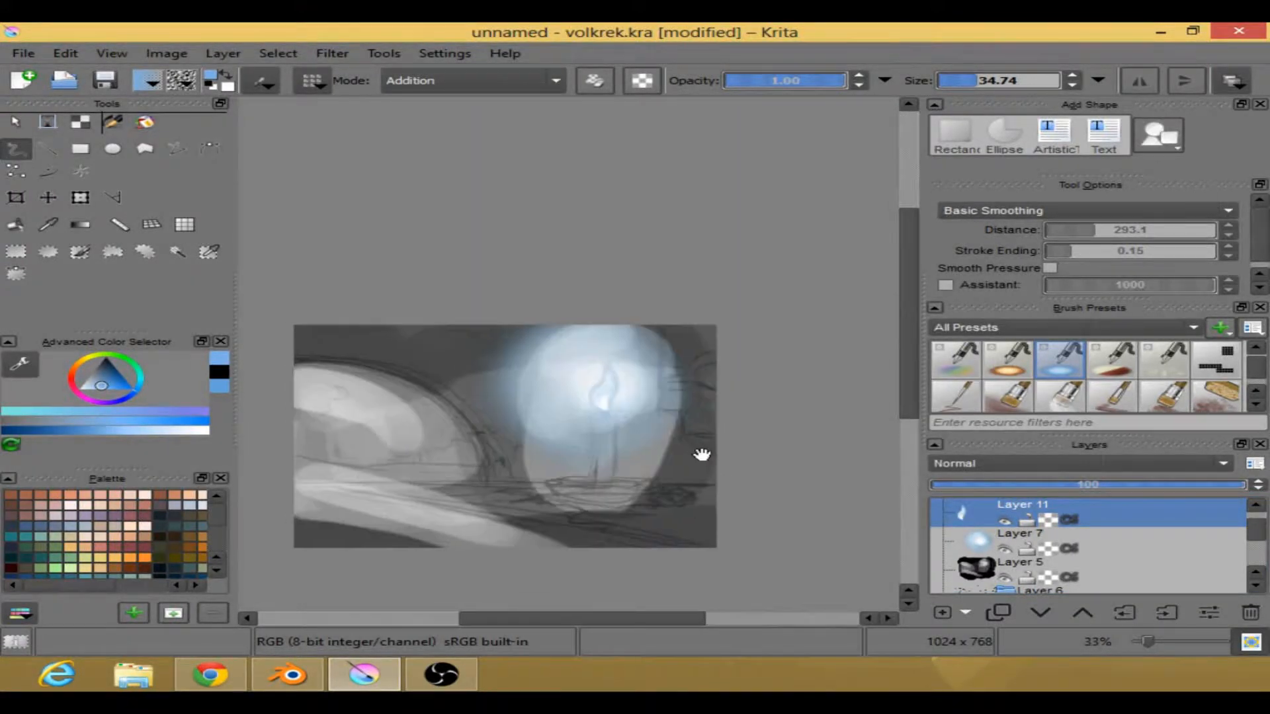
left_click(1008, 539)
left_click_drag(1058, 485, 1026, 488)
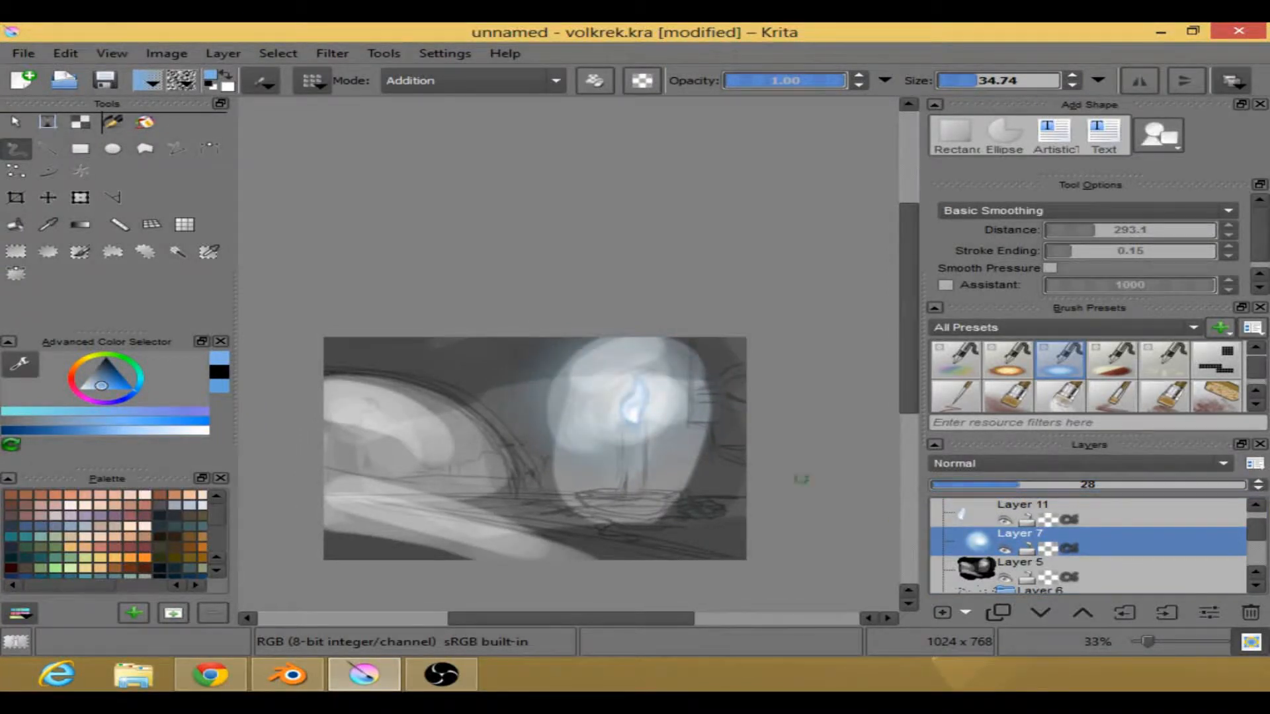
- Select Layer 11 and set the glow brush to size 277.97 and opacity 0.55
scroll(826, 419, "up", 4)
scroll(694, 439, "down", 2)
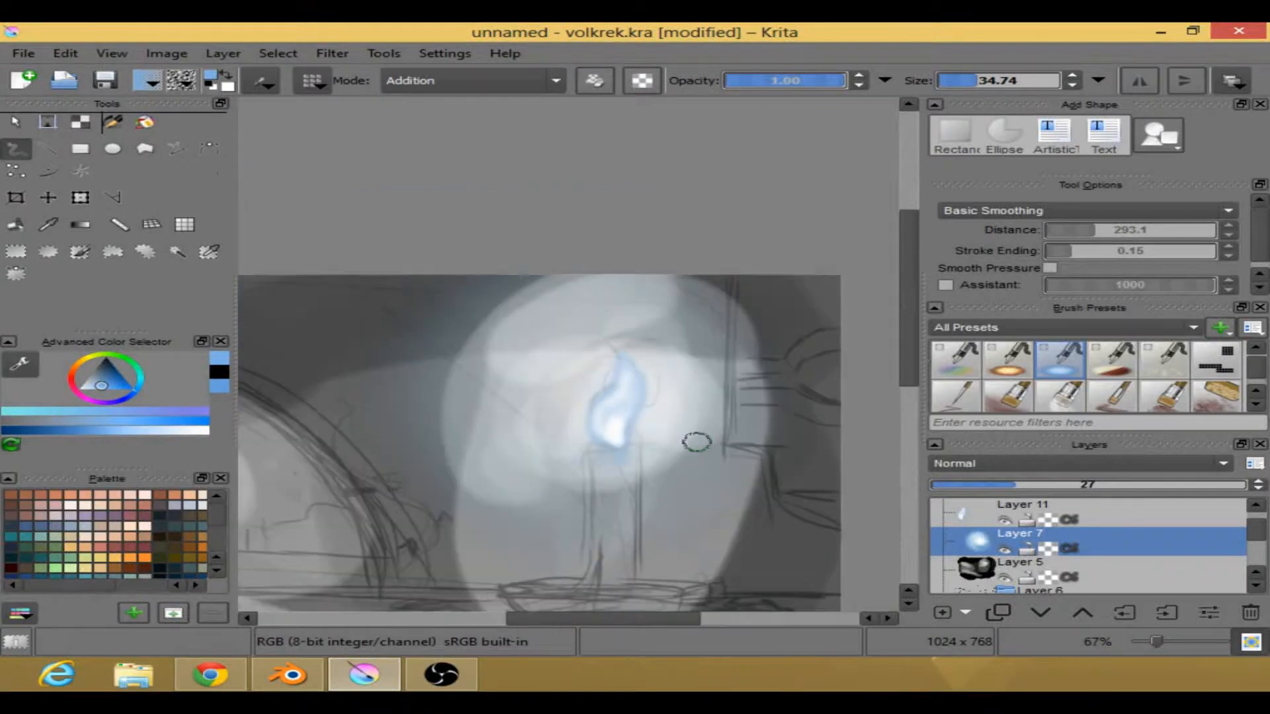
left_click(967, 508)
scroll(796, 448, "up", 1)
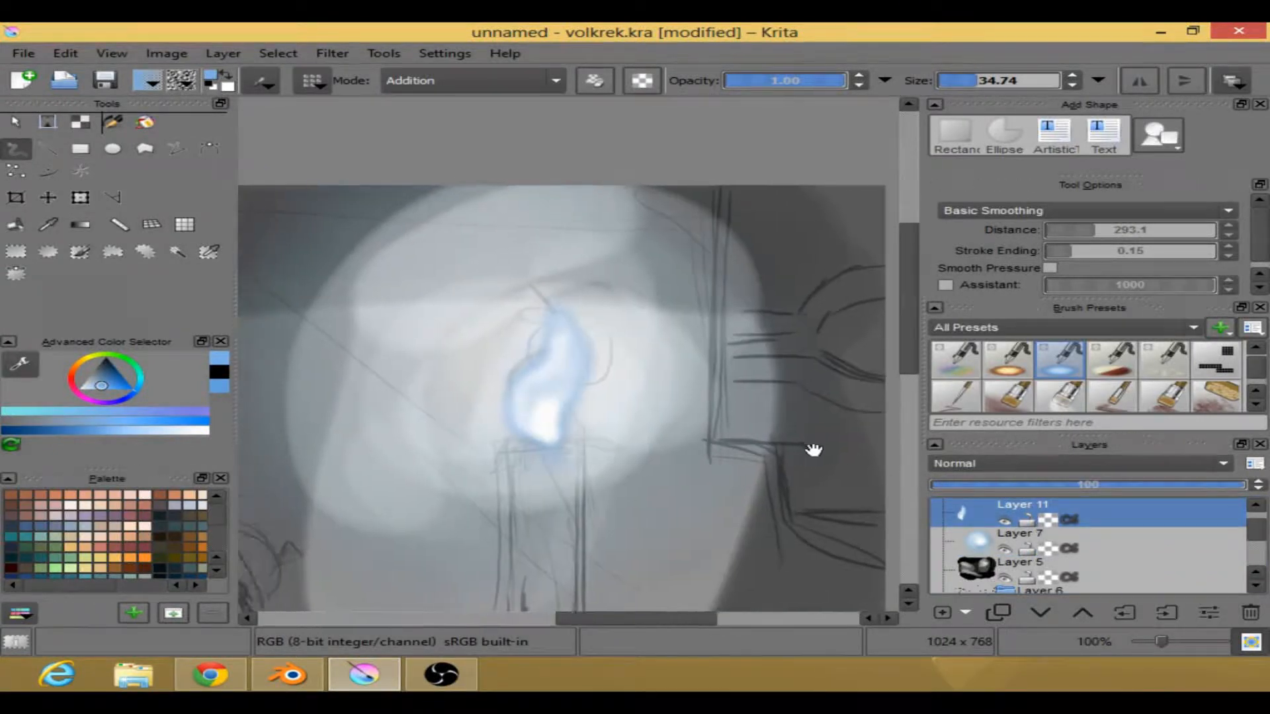
scroll(764, 449, "down", 1)
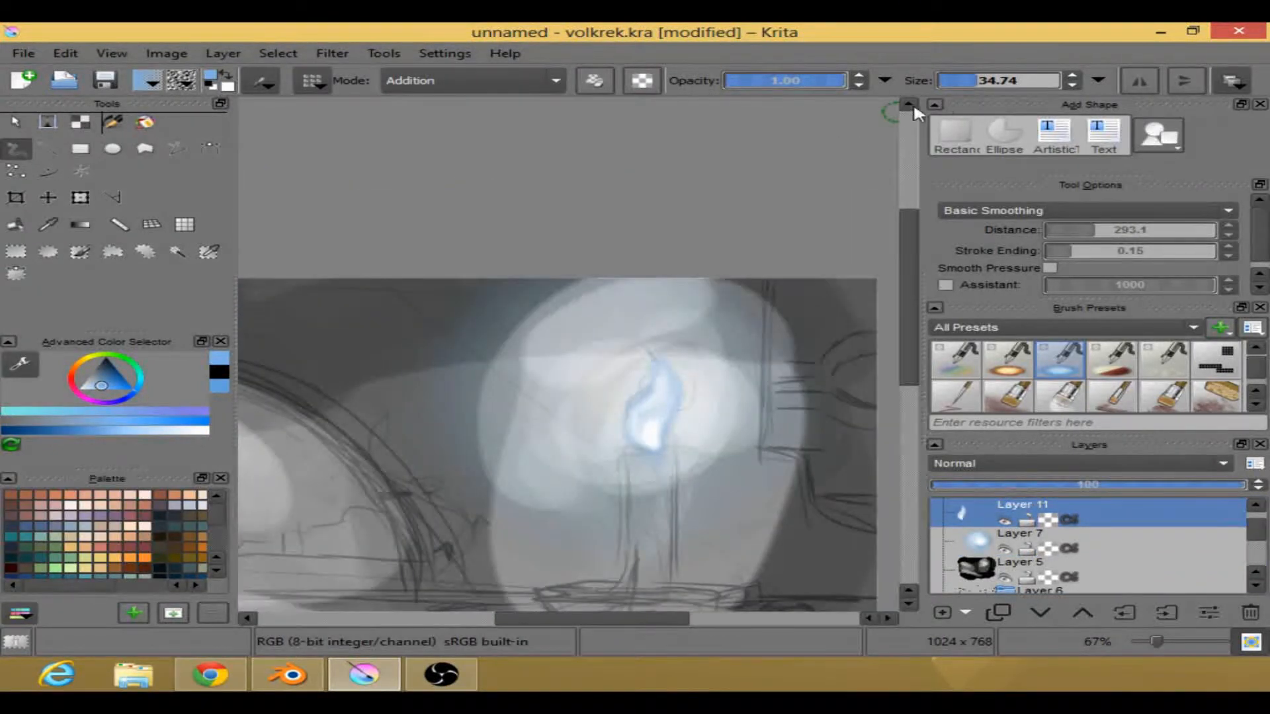
left_click_drag(992, 82, 1017, 82)
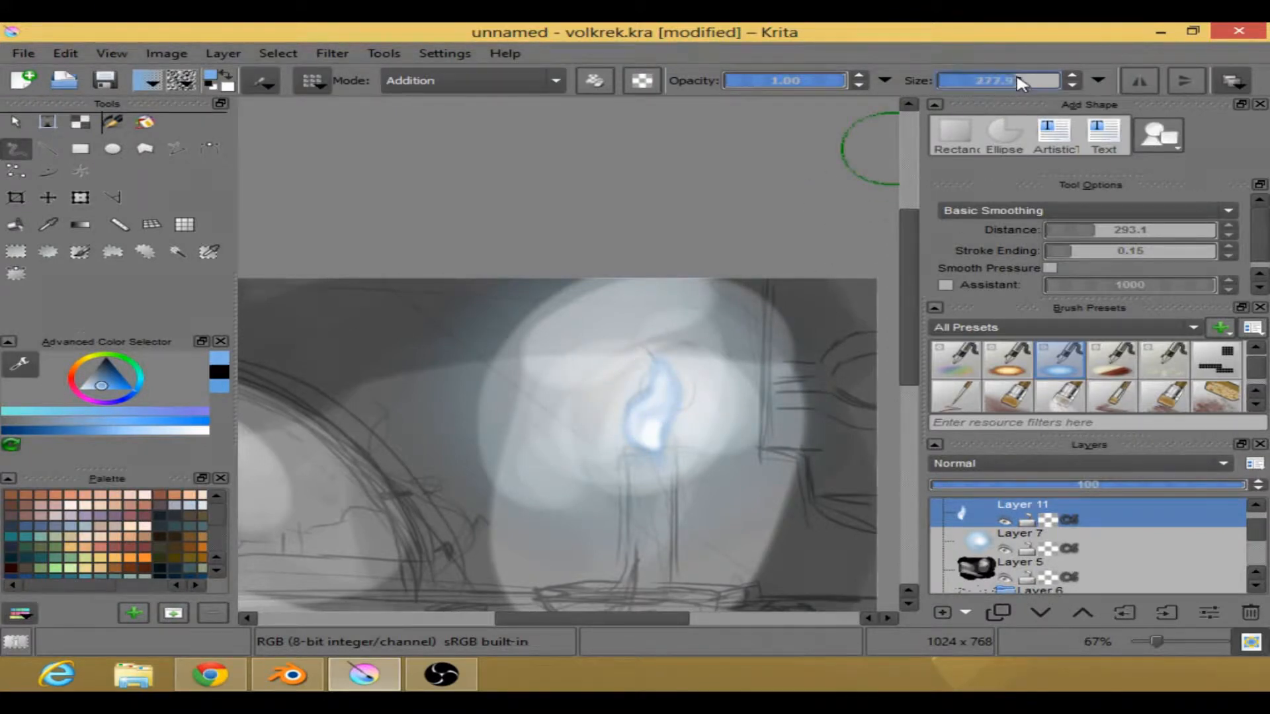
left_click_drag(796, 79, 791, 80)
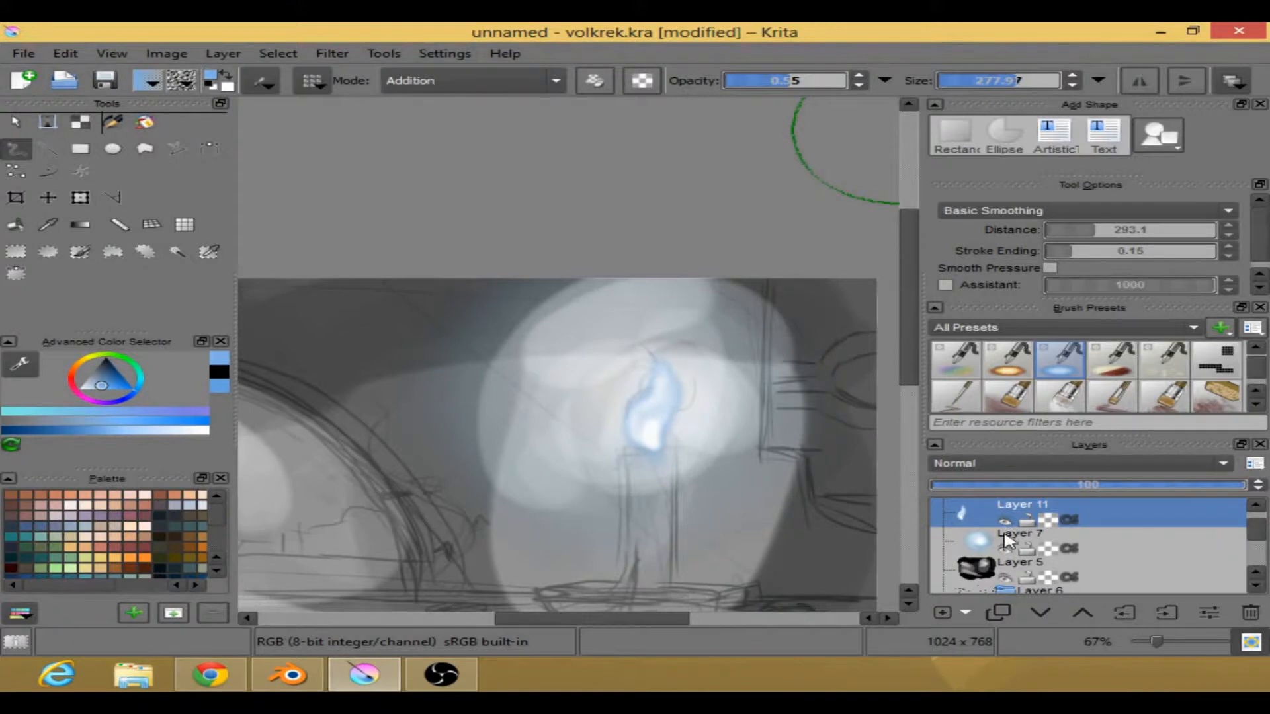
- Add a new layer and dab a light blue glow over the flame at brush opacity 0.38 and size 366.73
left_click(940, 612)
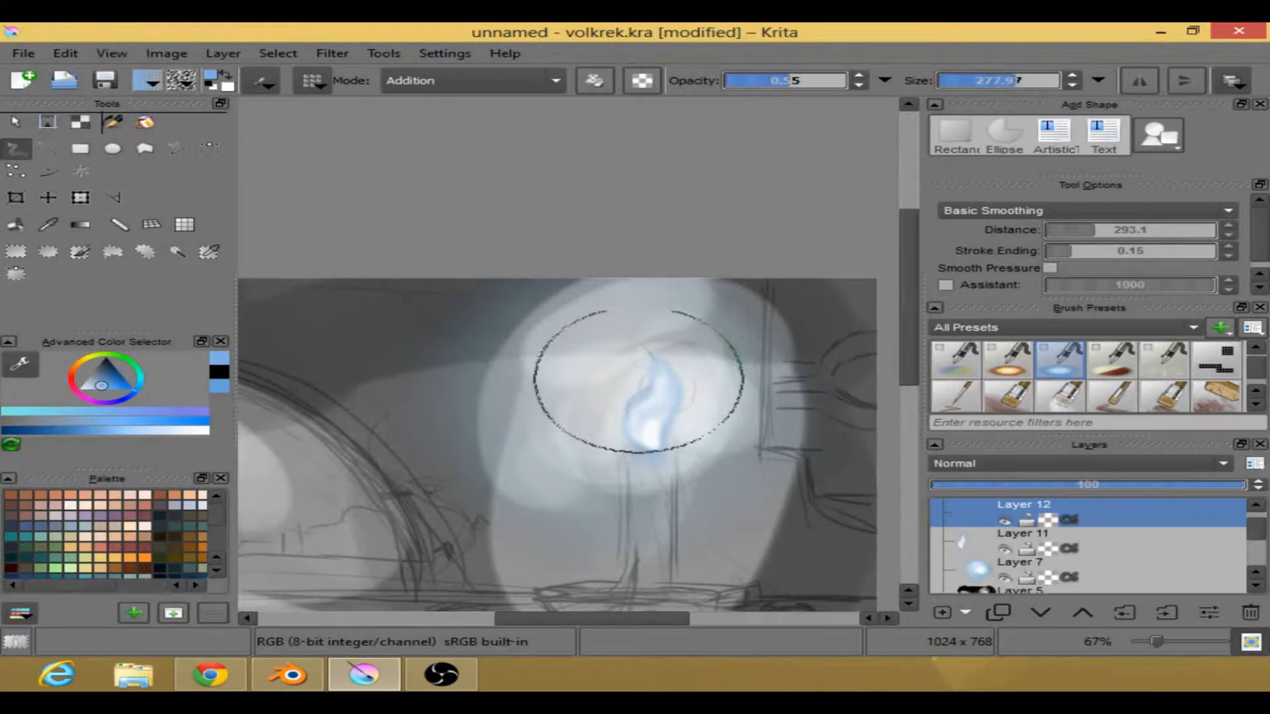
left_click(771, 83)
left_click(1023, 82)
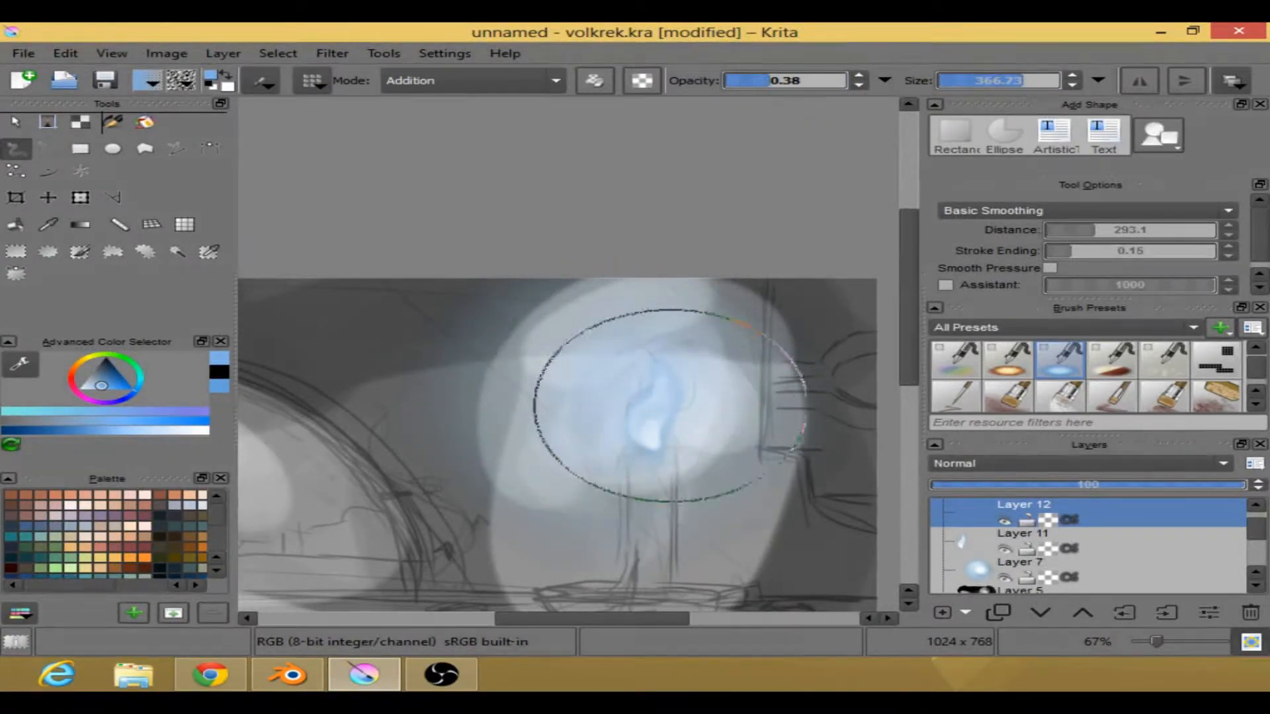
left_click(654, 404)
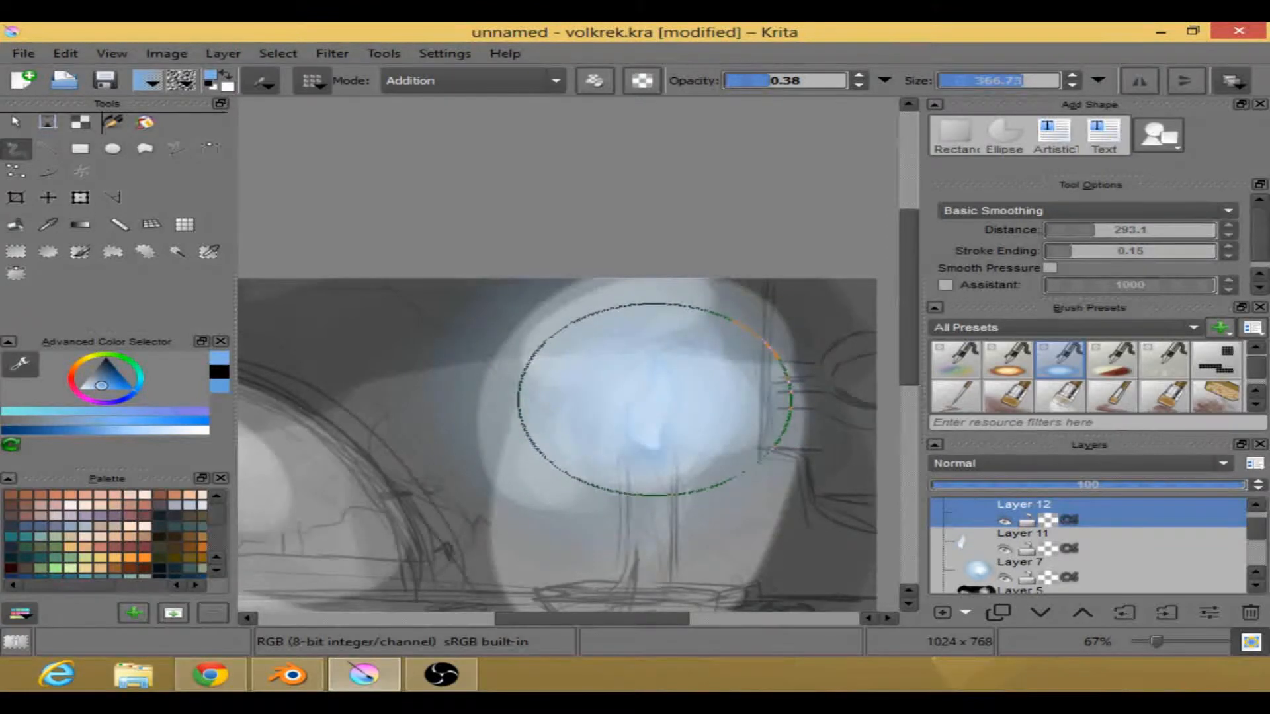
- Move the Layer 12 glow below Layer 11 so it sits behind the flame
left_click(1040, 612)
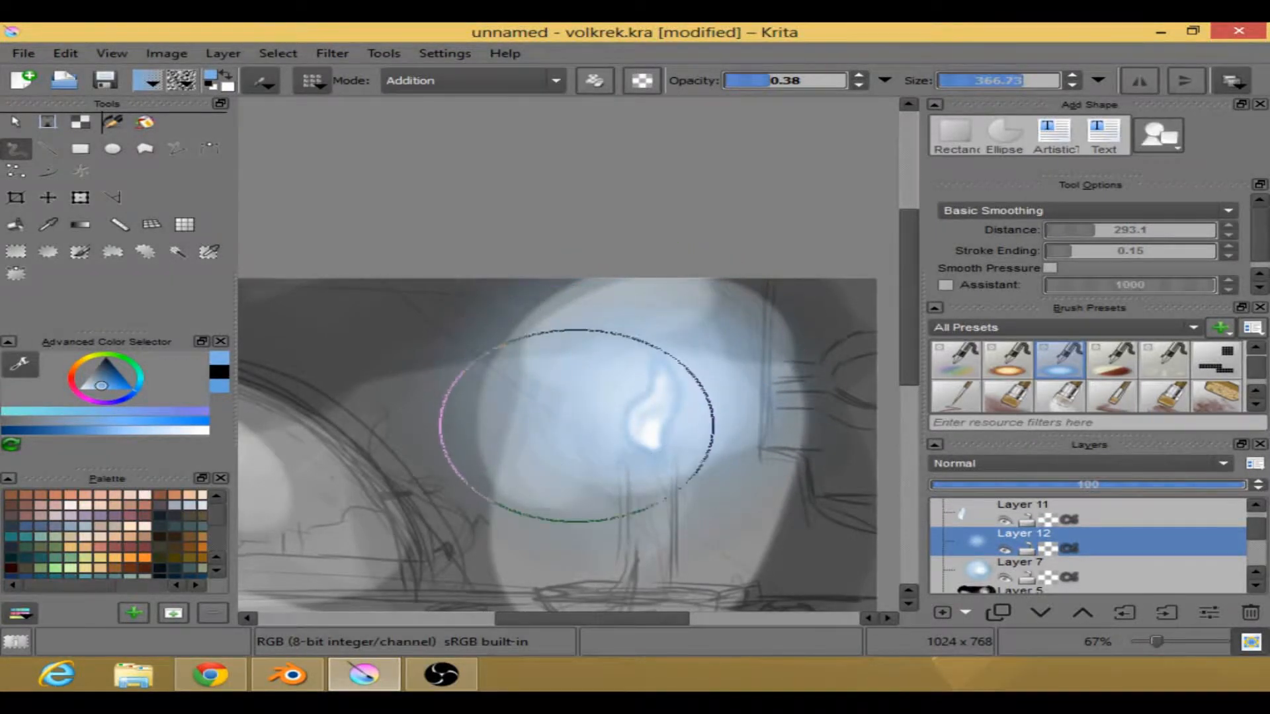
scroll(605, 364, "down", 2)
left_click_drag(681, 427, 742, 428)
scroll(695, 412, "up", 2)
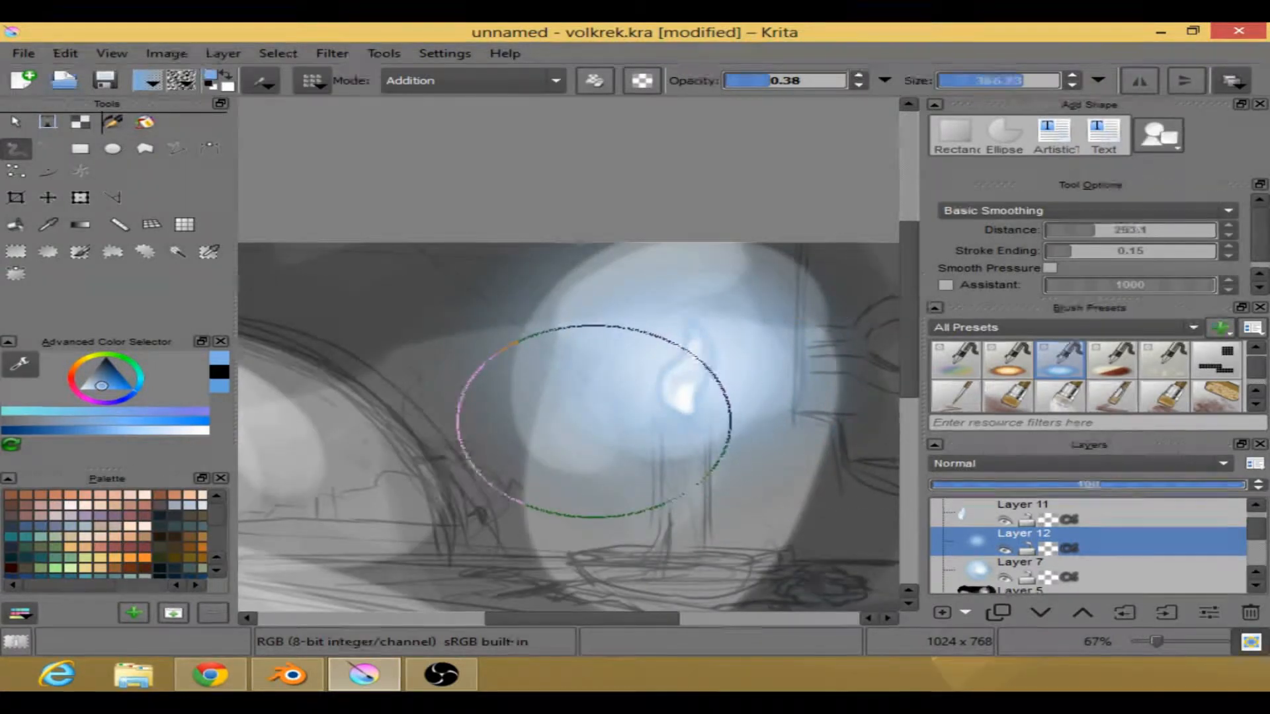
- Switch to the size 34.47 brush at opacity 0.74, add a new layer above Layer 11, choose black and turn off erase mode
right_click(609, 407)
left_click(745, 463)
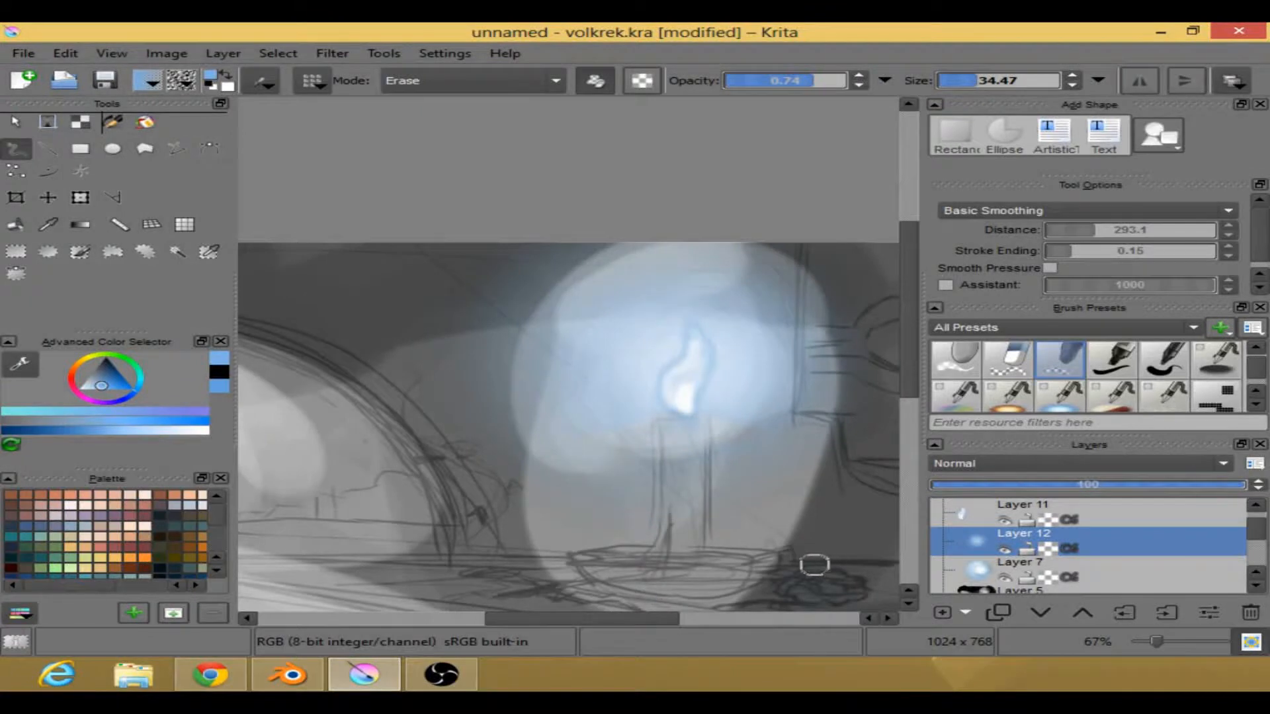
left_click_drag(634, 617, 631, 618)
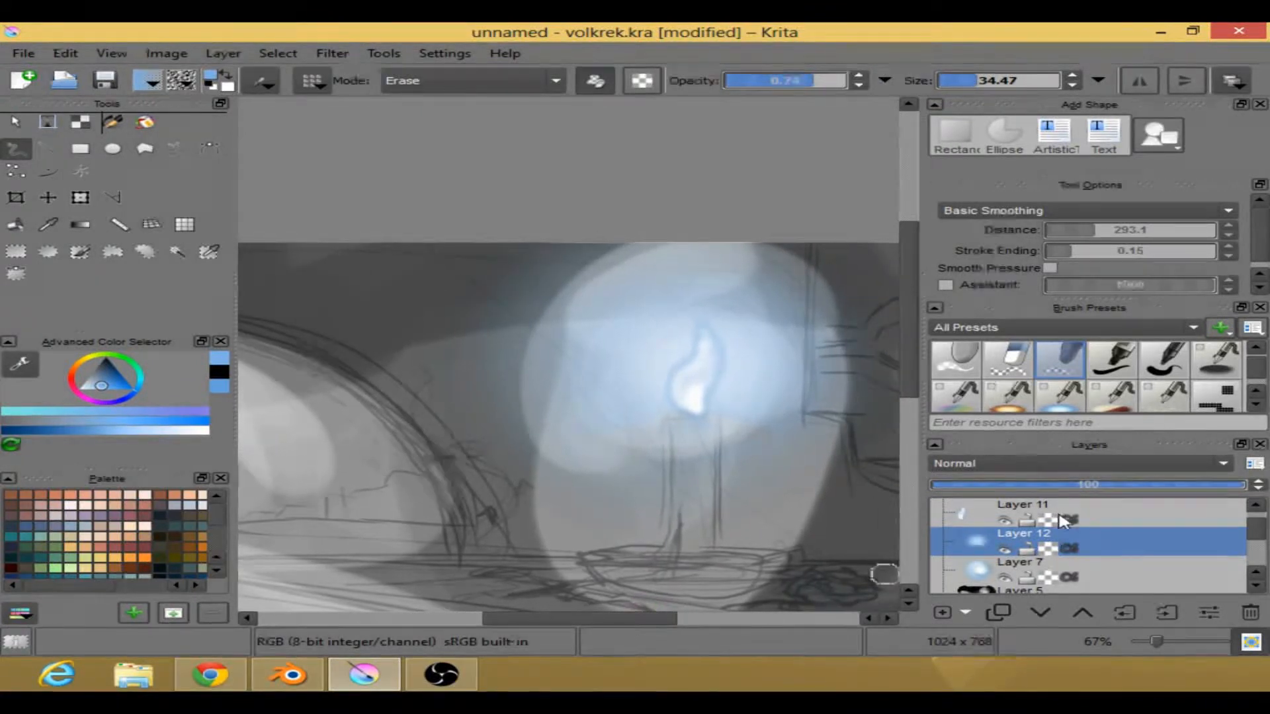
left_click(1085, 515)
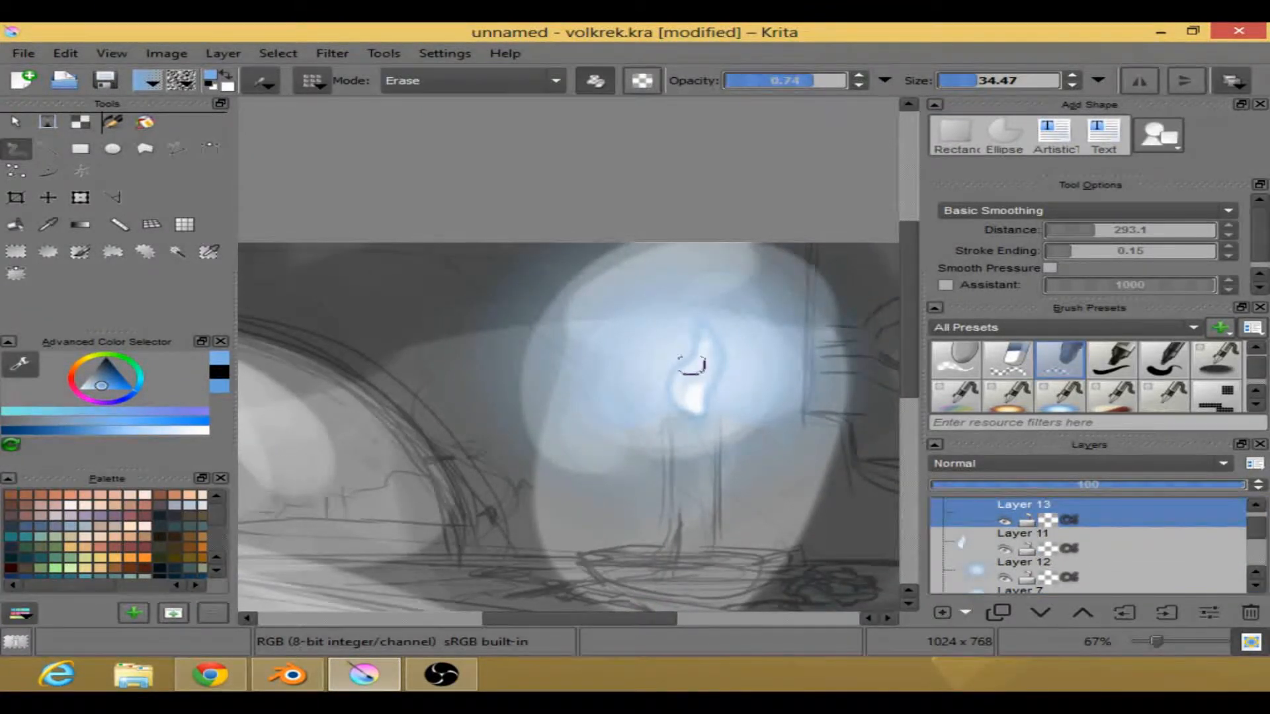
scroll(889, 355, "down", 2)
left_click_drag(652, 617, 596, 621)
right_click(573, 356)
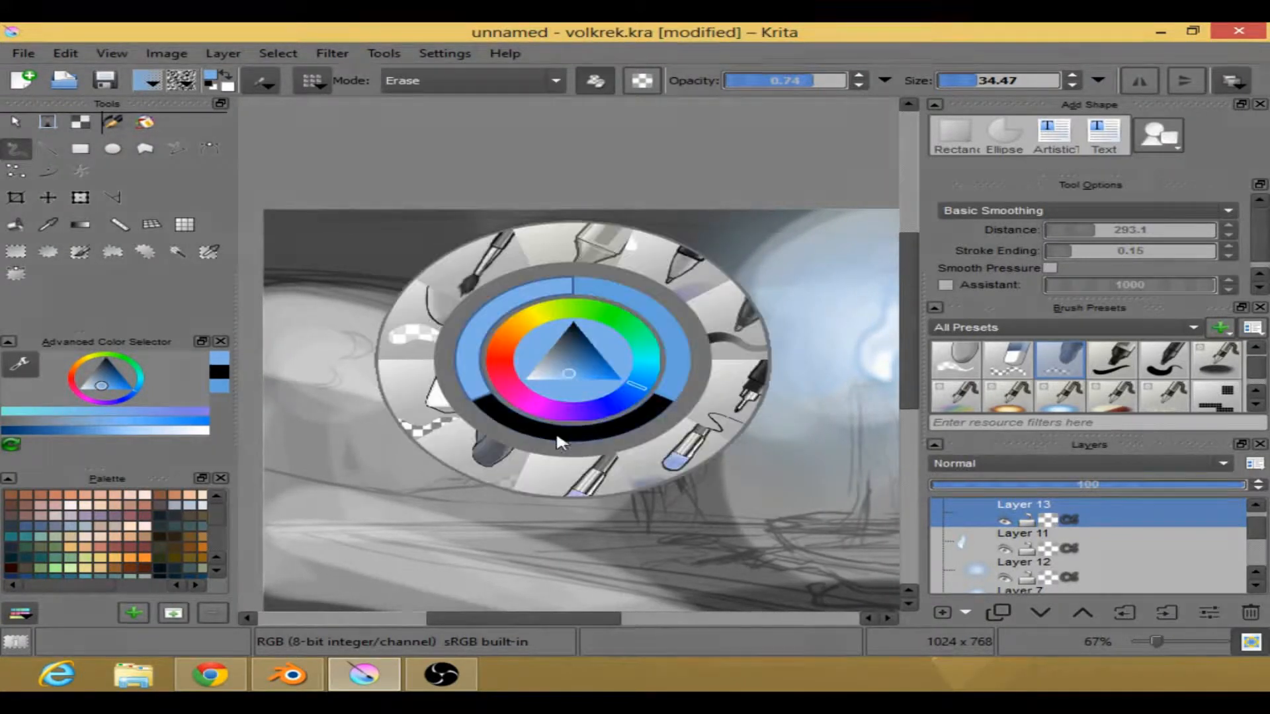
left_click(591, 440)
key("e")
- Try reddish-brown palette colour strokes on the wall in the canvas's upper-left corner, and undo them
right_click(427, 400)
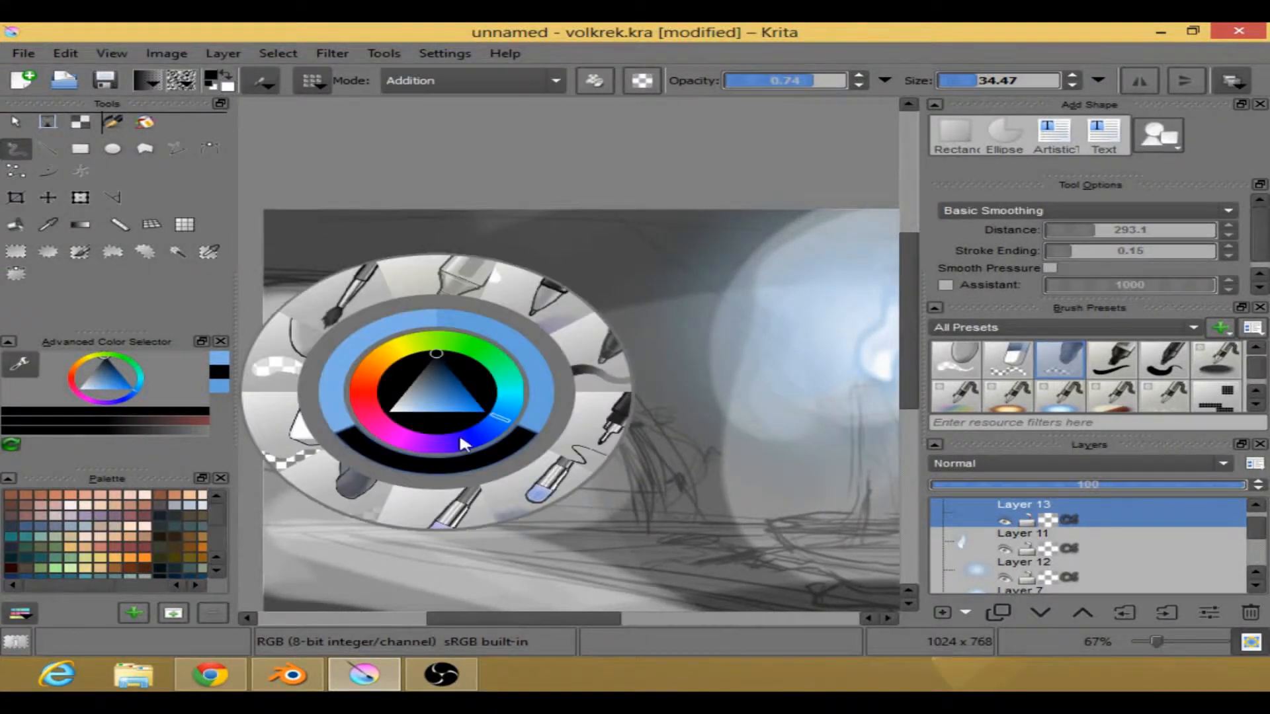
left_click(685, 392)
right_click(420, 447)
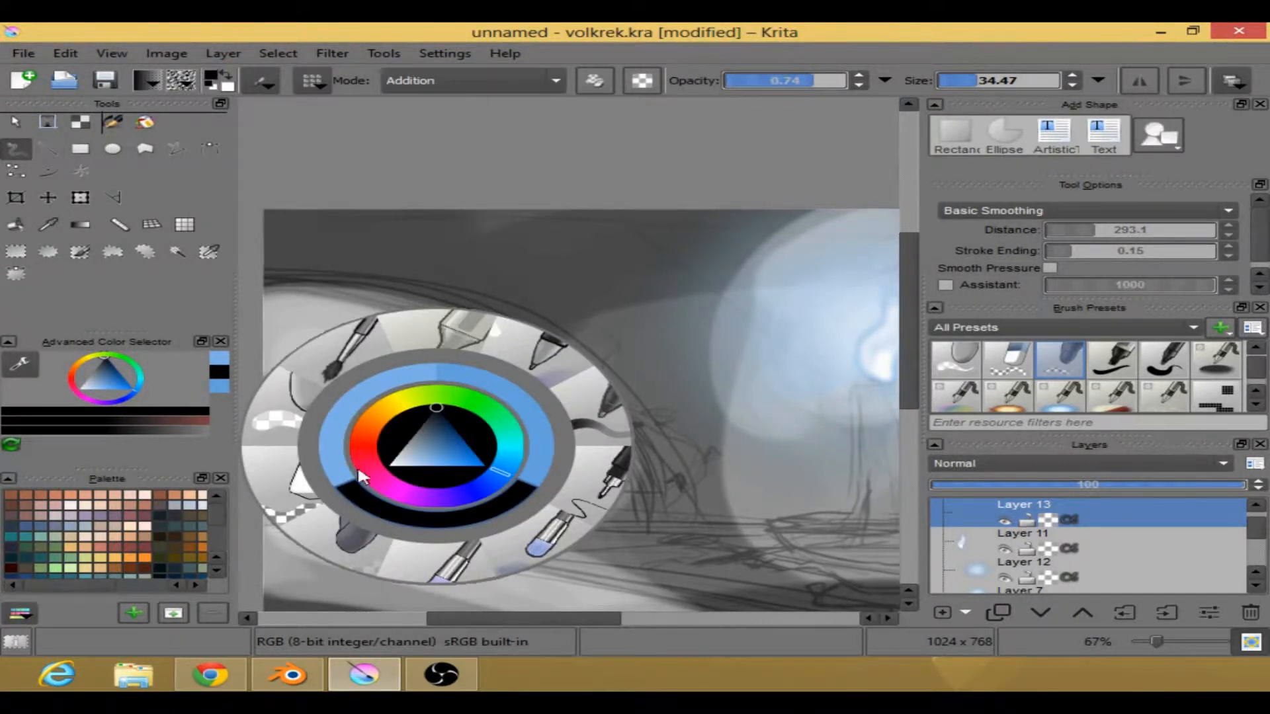
left_click(668, 401)
left_click(160, 497)
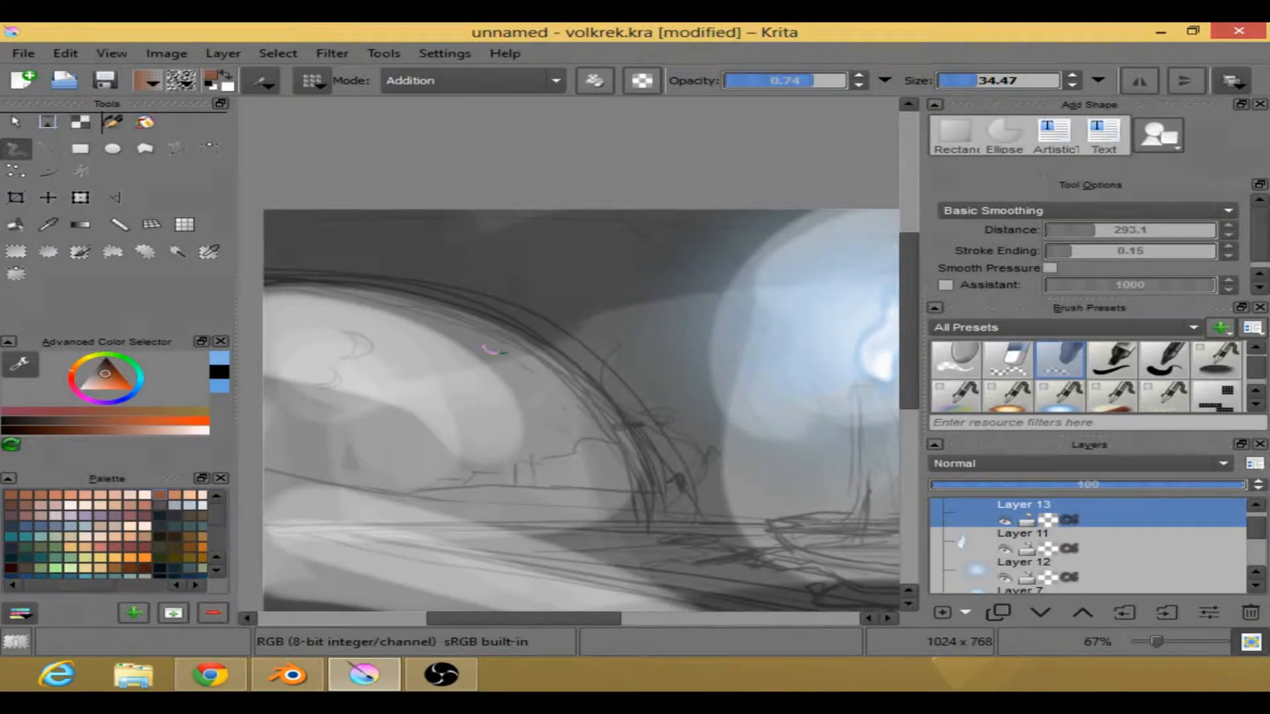
left_click_drag(391, 209, 318, 239)
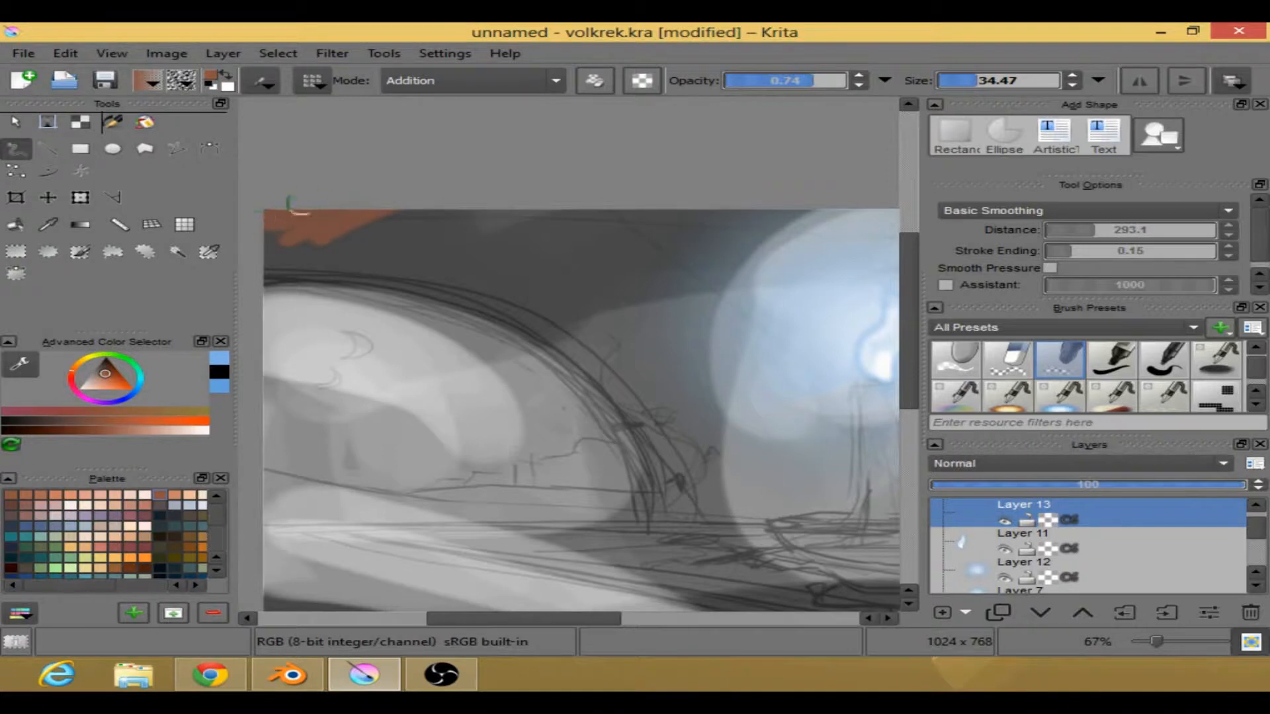
mouse_move(352, 198)
left_mouse_down()
mouse_move(291, 228)
mouse_move(268, 210)
left_mouse_up()
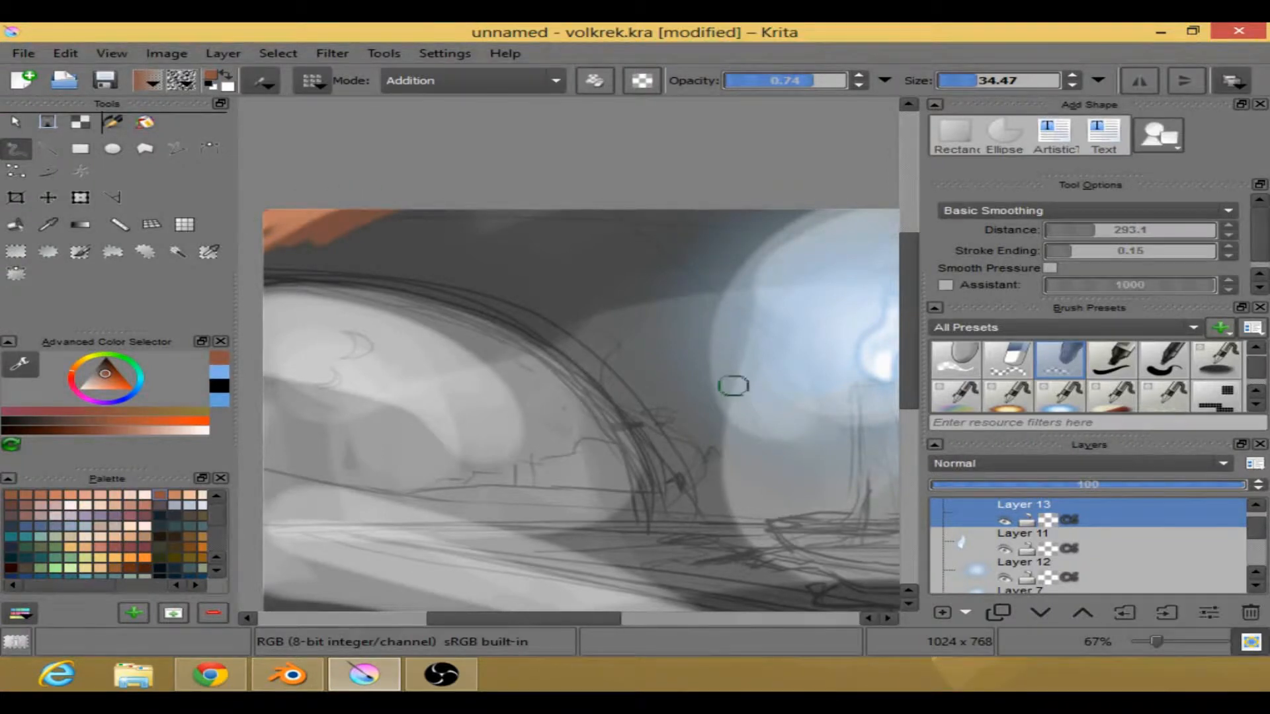
key("ctrl+z")
key("ctrl+z")
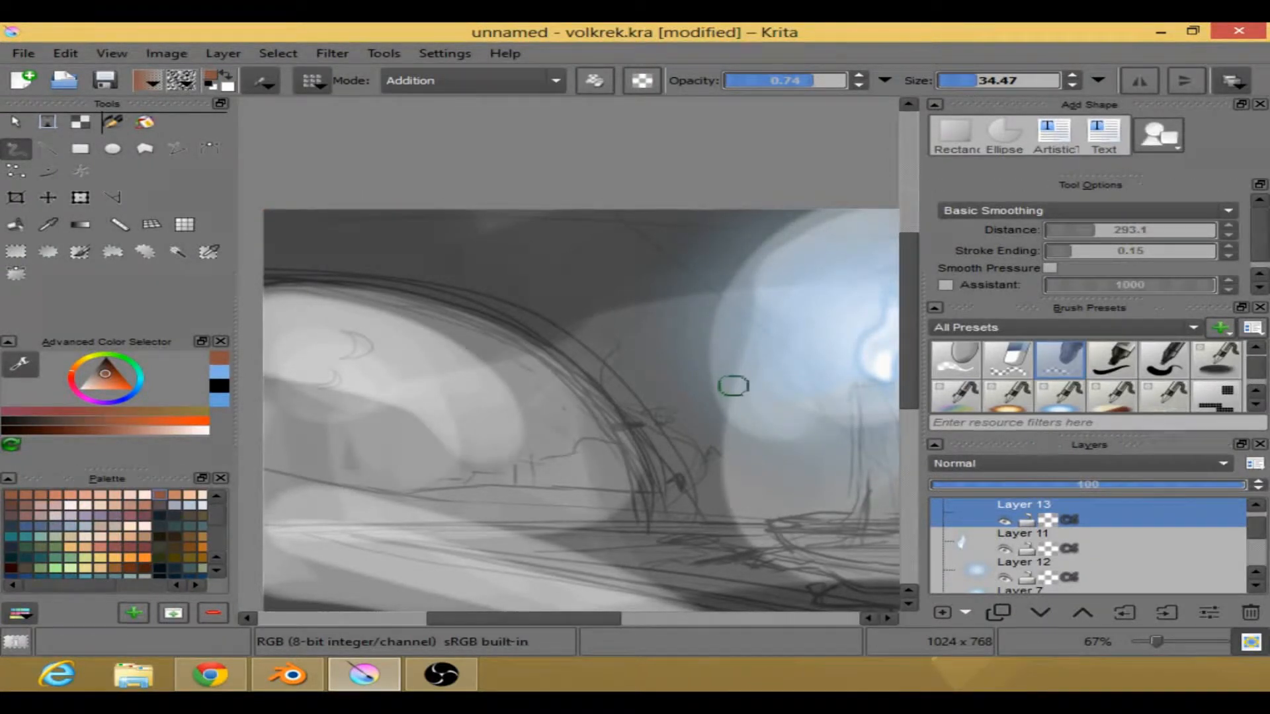
- Pick a darker brown and paint loose strokes across the wall above the arched window
right_click(444, 309)
mouse_move(452, 317)
left_mouse_down()
mouse_move(466, 320)
mouse_move(445, 324)
left_mouse_up()
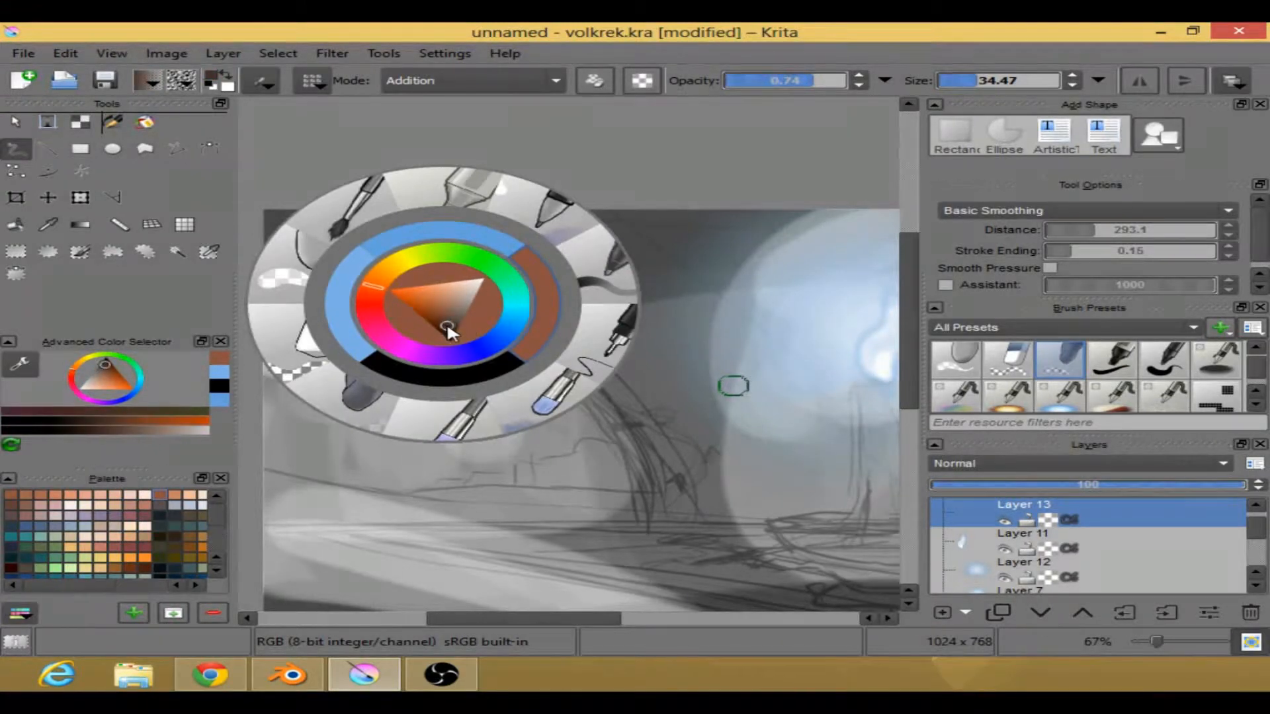
left_click(712, 338)
mouse_move(439, 200)
left_mouse_down()
mouse_move(398, 188)
mouse_move(330, 199)
left_mouse_up()
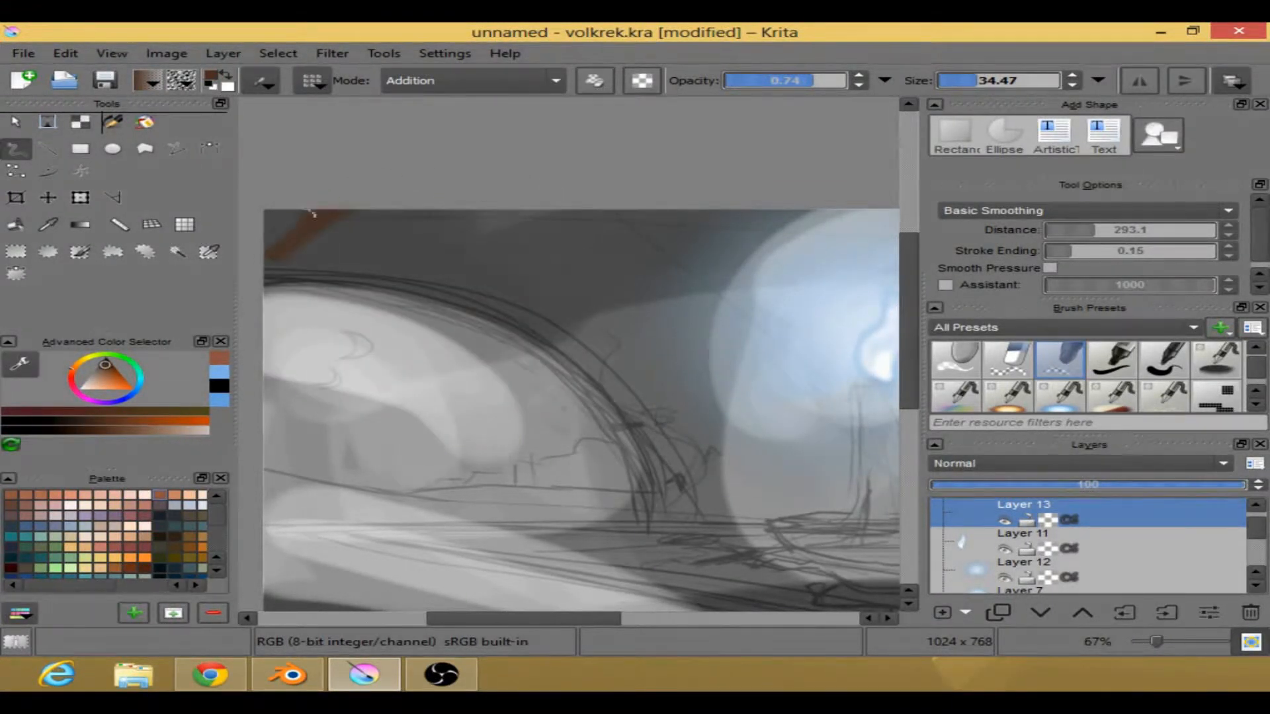
left_click_drag(274, 254, 383, 240)
left_click_drag(263, 269, 324, 271)
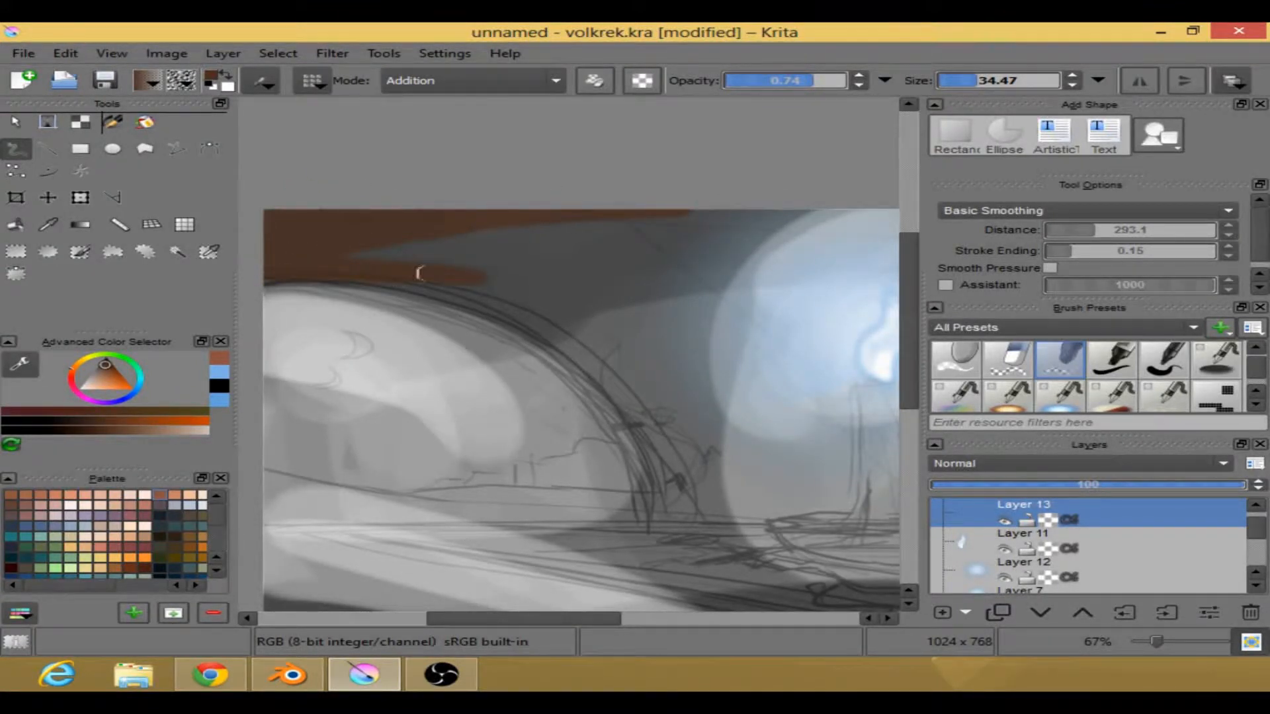
left_click_drag(486, 278, 579, 304)
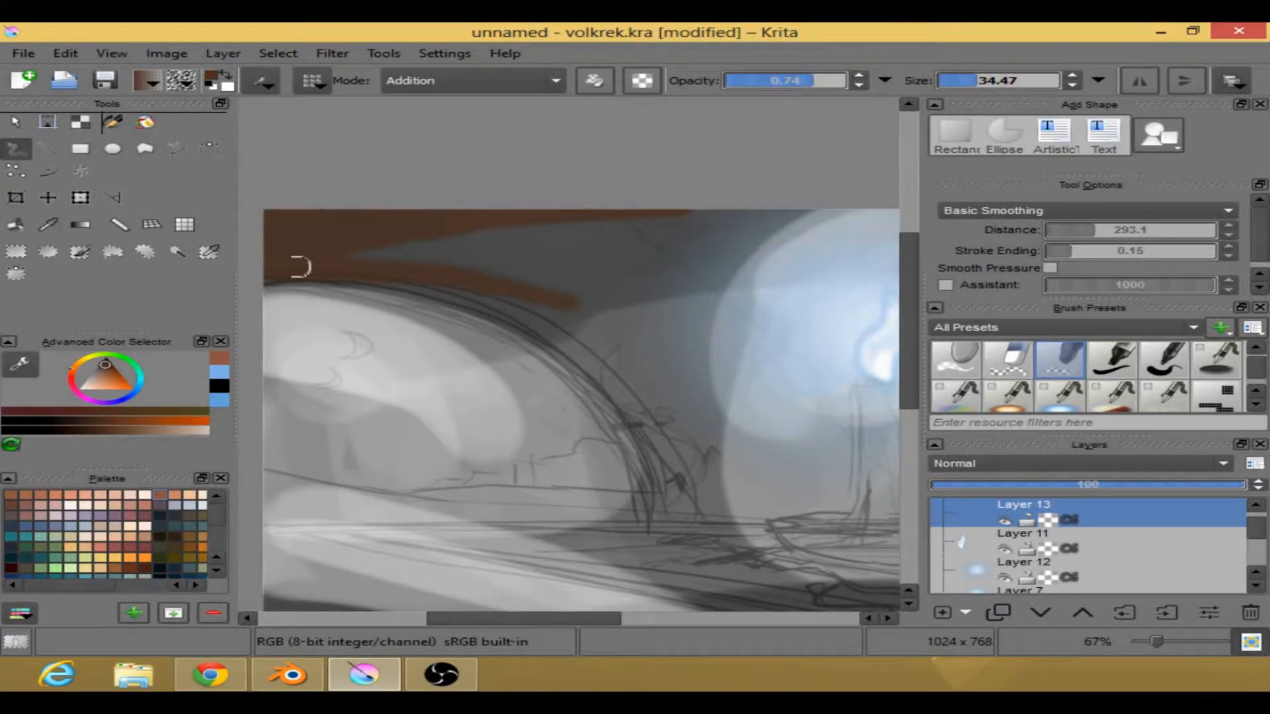
- Move the brown Layer 13 down the stack until it lies below Layer 7
left_click(1040, 613)
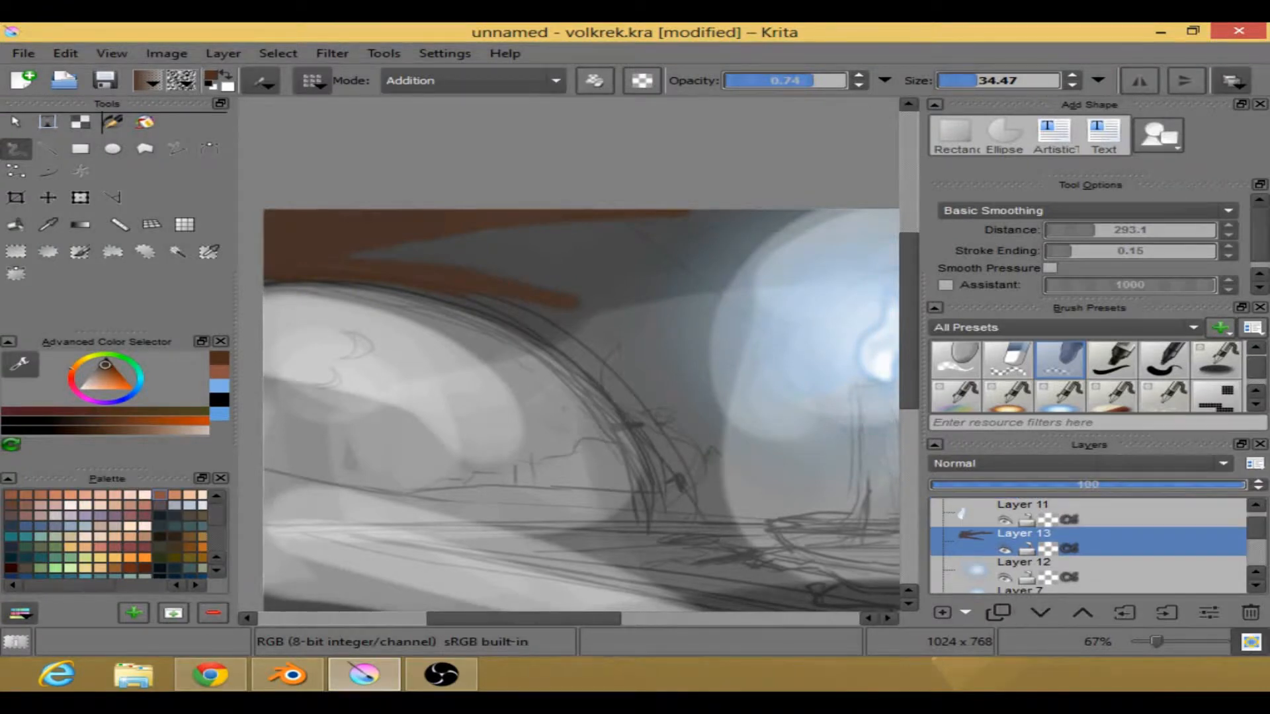
left_click(1038, 610)
left_click(1037, 608)
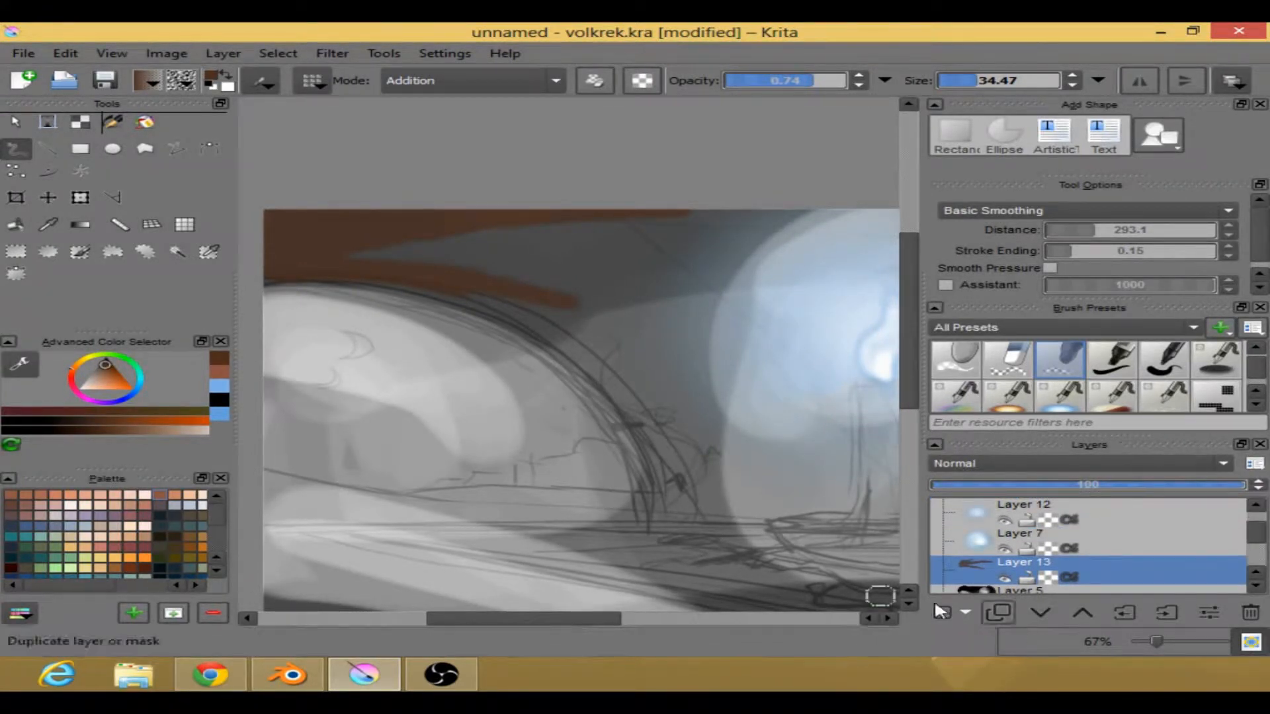
- Paint more brown strokes over the wall and along the outer curve of the arch on Layer 13
left_click_drag(582, 611, 603, 612)
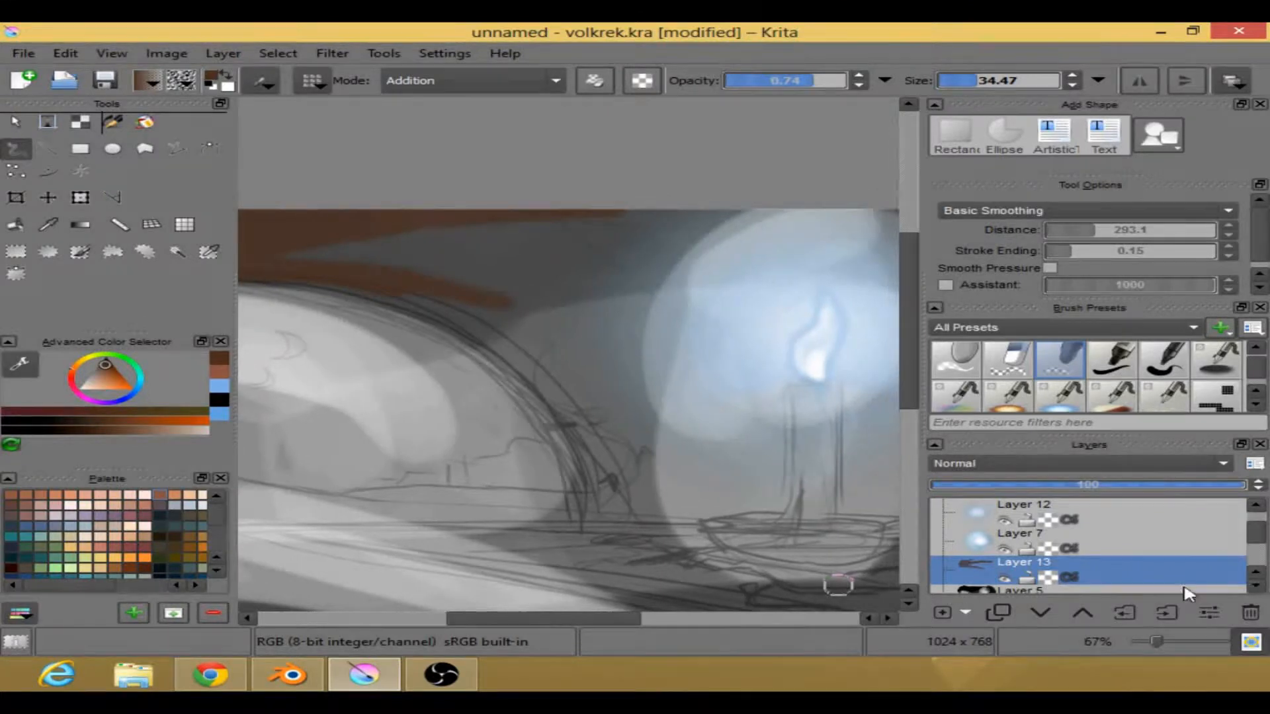
left_click(1257, 587)
mouse_move(278, 262)
left_mouse_down()
mouse_move(430, 309)
mouse_move(564, 386)
left_mouse_up()
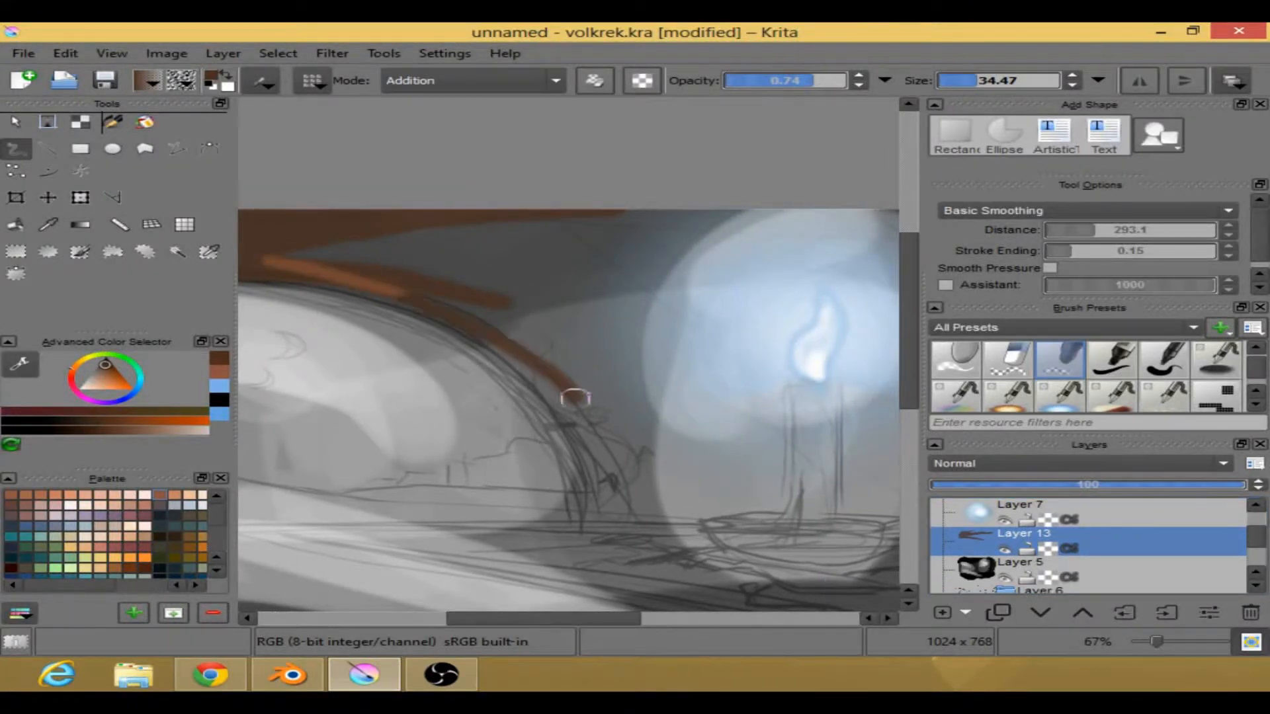
mouse_move(272, 269)
left_mouse_down()
mouse_move(459, 302)
mouse_move(323, 251)
mouse_move(564, 266)
left_mouse_up()
left_click_drag(582, 619, 550, 619)
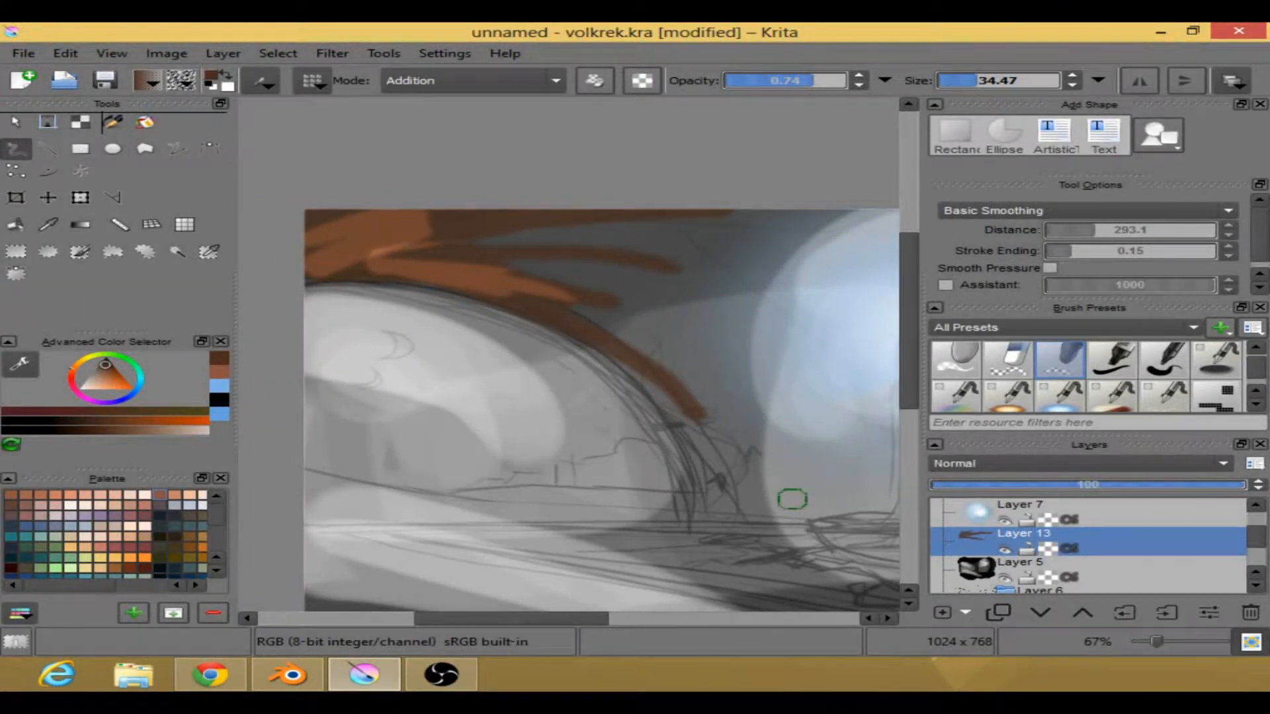
- Undo the latest brown strokes along the arch and the last moves of Layer 13 in the stack
key("ctrl+z")
key("ctrl+z")
key("ctrl+z")
key("ctrl+z")
key("ctrl+z")
key("ctrl+z")
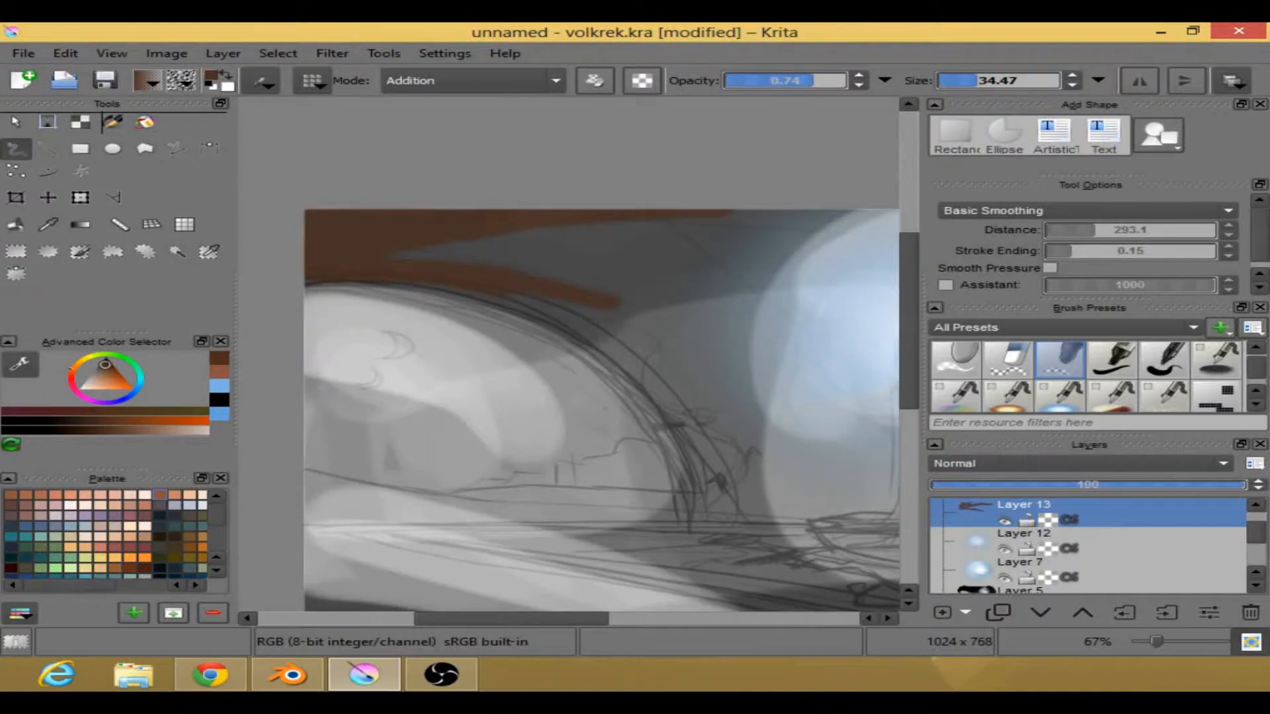
- Clear the remaining brown strokes from Layer 13 and move the layer below Layer 7
left_click(69, 53)
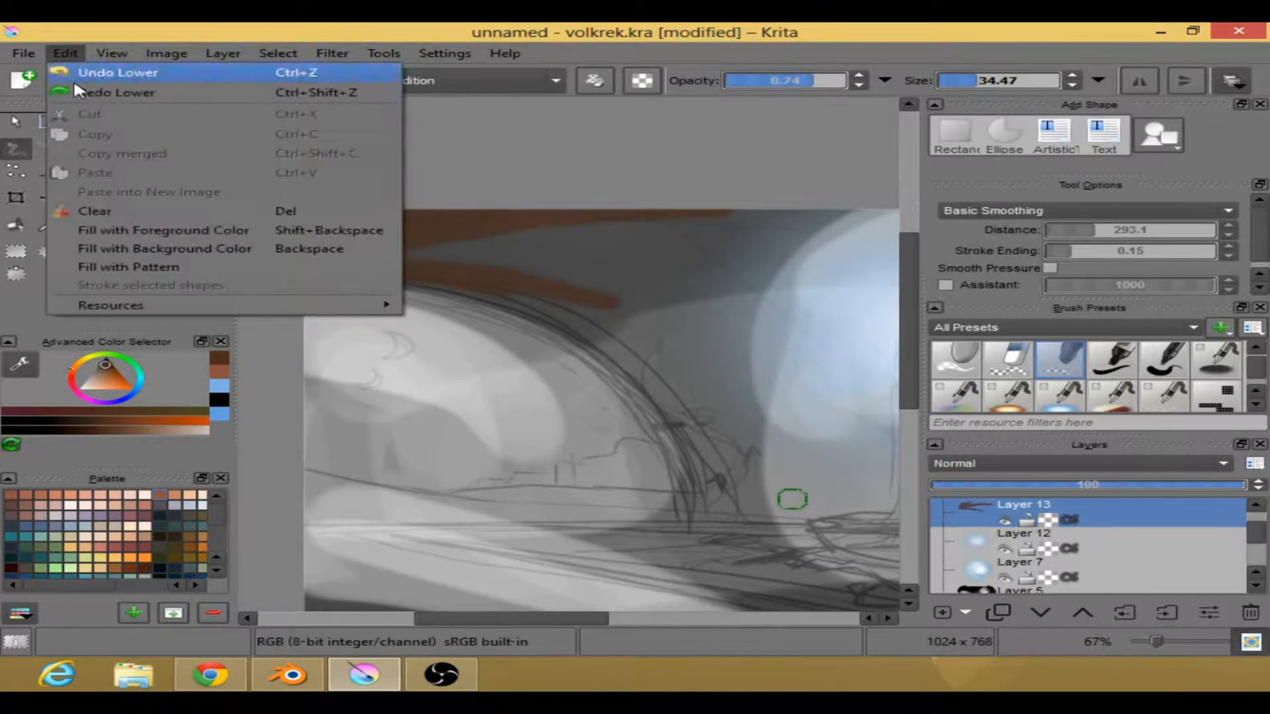
left_click(101, 206)
left_click(1039, 607)
left_click(1036, 609)
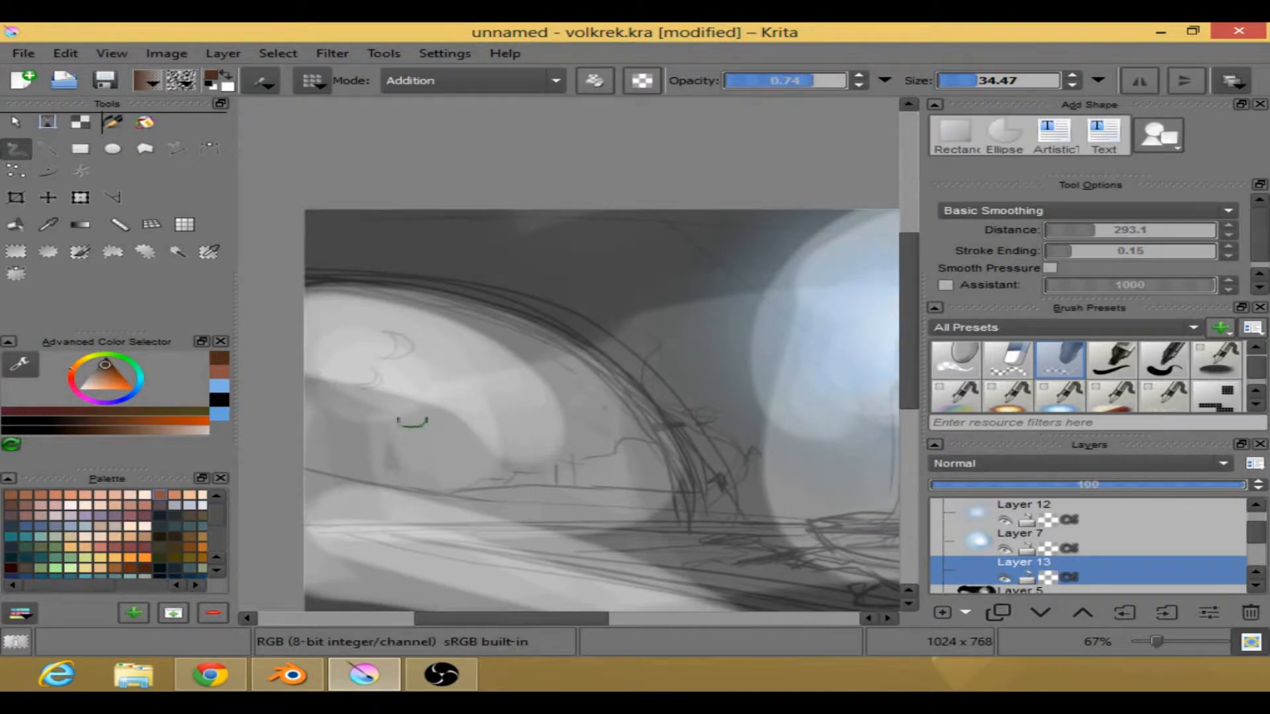
- Paint the wall around the arch and behind the candle in dark brown with the brush at size 183.65
right_click(411, 398)
left_click(484, 469)
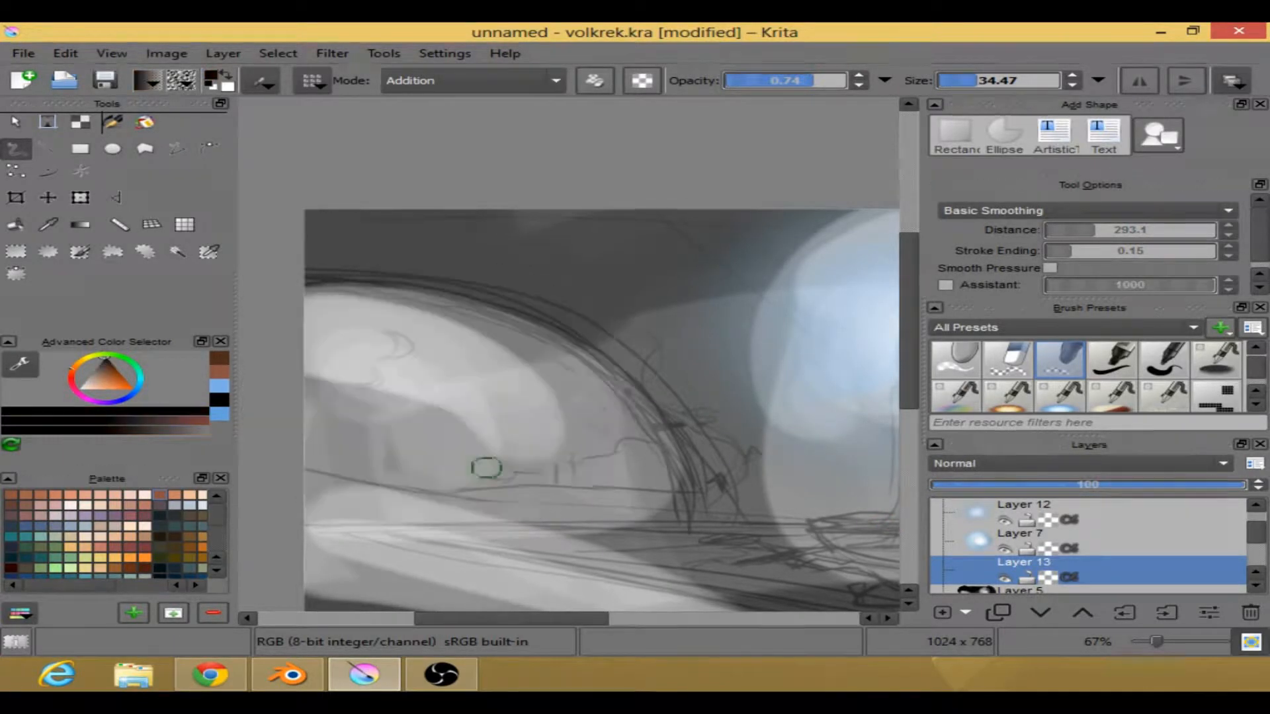
right_click(465, 388)
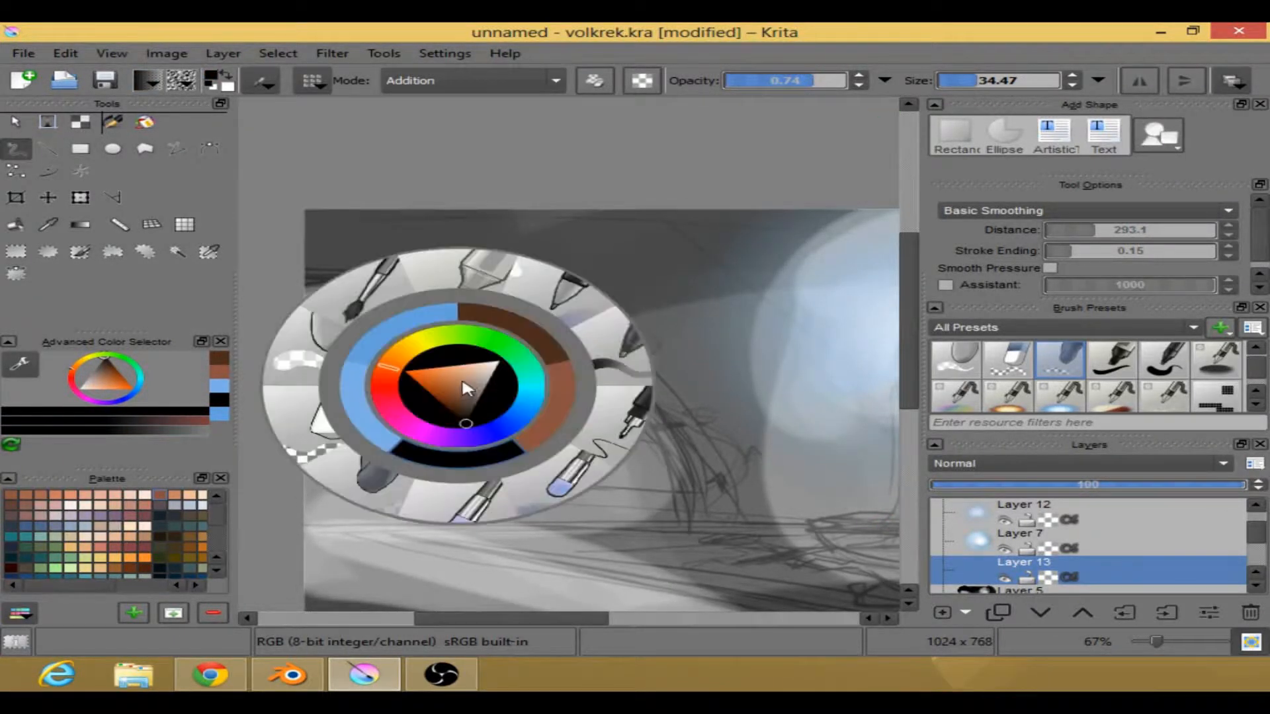
left_click_drag(475, 409, 452, 412)
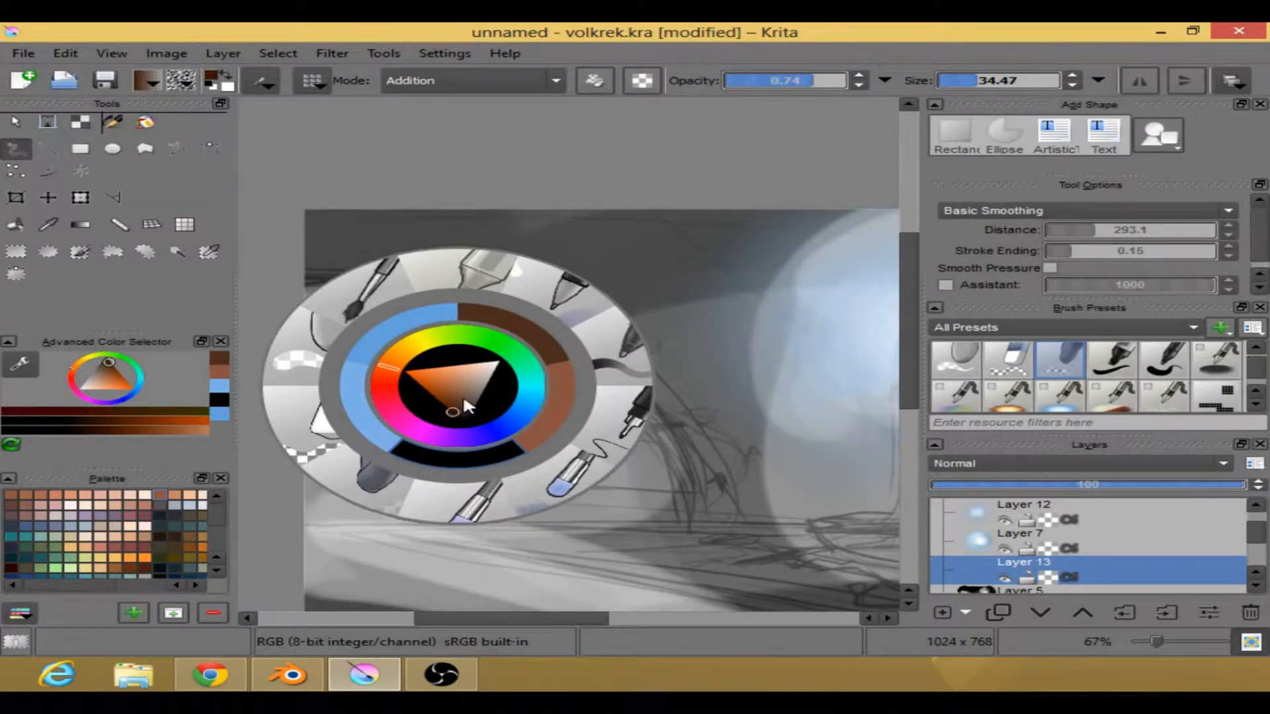
left_click(734, 363)
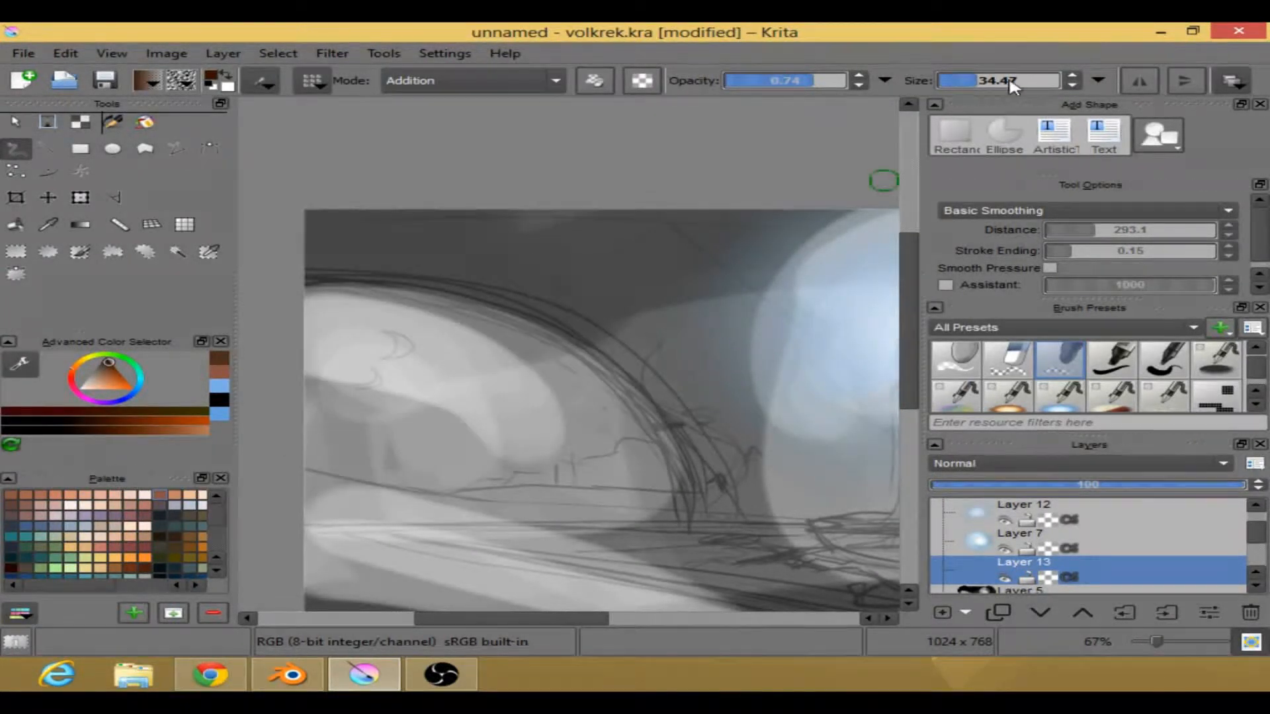
mouse_move(297, 243)
left_mouse_down()
mouse_move(497, 232)
mouse_move(667, 274)
mouse_move(507, 254)
mouse_move(331, 270)
mouse_move(615, 301)
mouse_move(713, 348)
mouse_move(586, 304)
mouse_move(727, 443)
mouse_move(731, 499)
mouse_move(738, 442)
mouse_move(681, 267)
mouse_move(756, 265)
mouse_move(623, 218)
left_mouse_up()
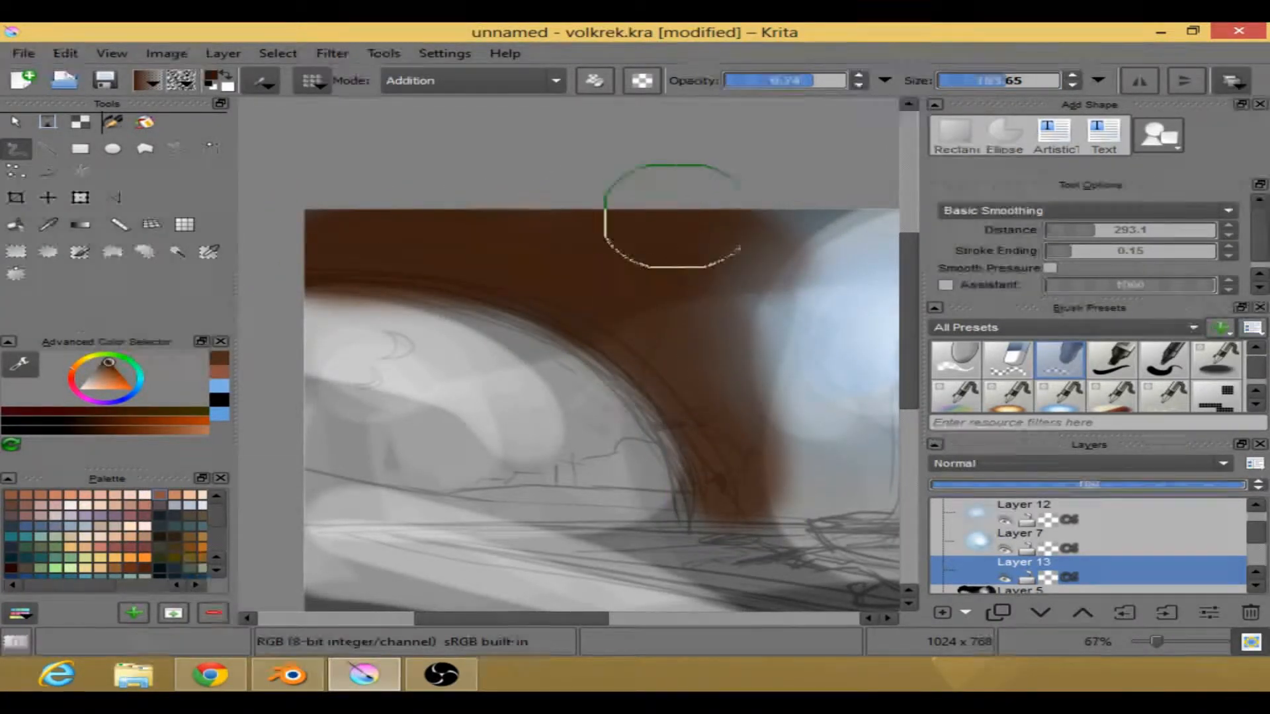
left_click_drag(529, 616, 624, 605)
mouse_move(455, 192)
left_mouse_down()
mouse_move(471, 360)
mouse_move(453, 387)
mouse_move(435, 247)
mouse_move(453, 247)
mouse_move(476, 426)
mouse_move(409, 337)
mouse_move(393, 206)
mouse_move(621, 185)
mouse_move(523, 233)
mouse_move(719, 191)
mouse_move(647, 208)
mouse_move(776, 231)
mouse_move(695, 201)
mouse_move(731, 412)
mouse_move(701, 457)
mouse_move(667, 456)
mouse_move(645, 425)
mouse_move(640, 467)
mouse_move(539, 437)
mouse_move(540, 459)
mouse_move(465, 493)
mouse_move(715, 484)
mouse_move(789, 502)
mouse_move(781, 282)
mouse_move(798, 262)
mouse_move(824, 453)
mouse_move(796, 314)
mouse_move(739, 218)
mouse_move(495, 212)
mouse_move(573, 203)
mouse_move(454, 213)
mouse_move(511, 263)
left_mouse_up()
left_click_drag(565, 622, 513, 620)
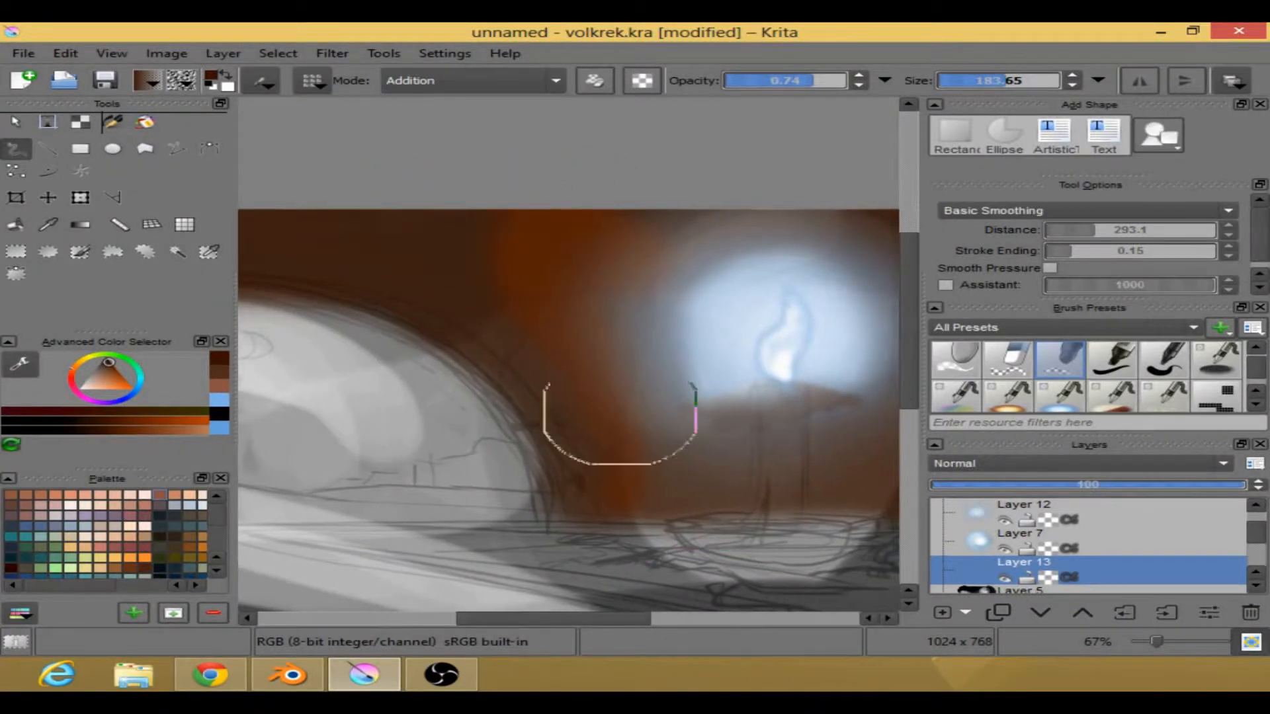
- Darken the upper wall around the glow with black, using a Normal-mode brush at opacity 1.00 and size 251.93
right_click(434, 387)
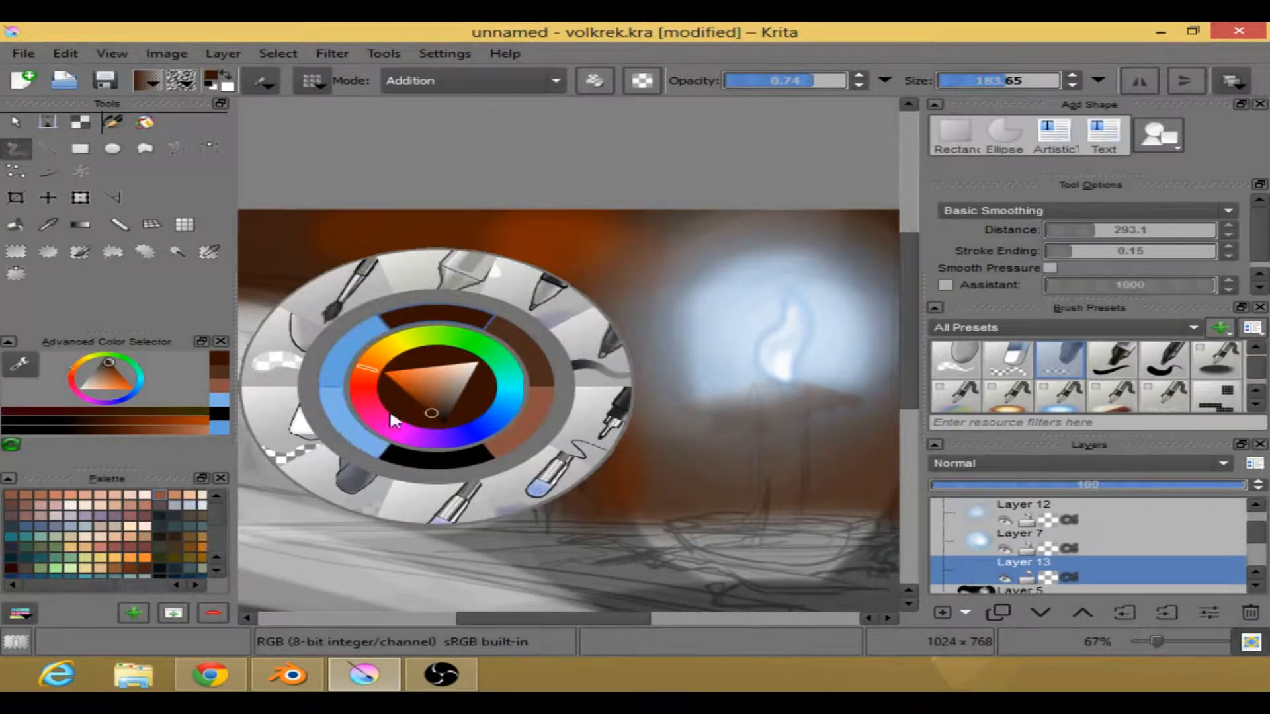
left_click(593, 370)
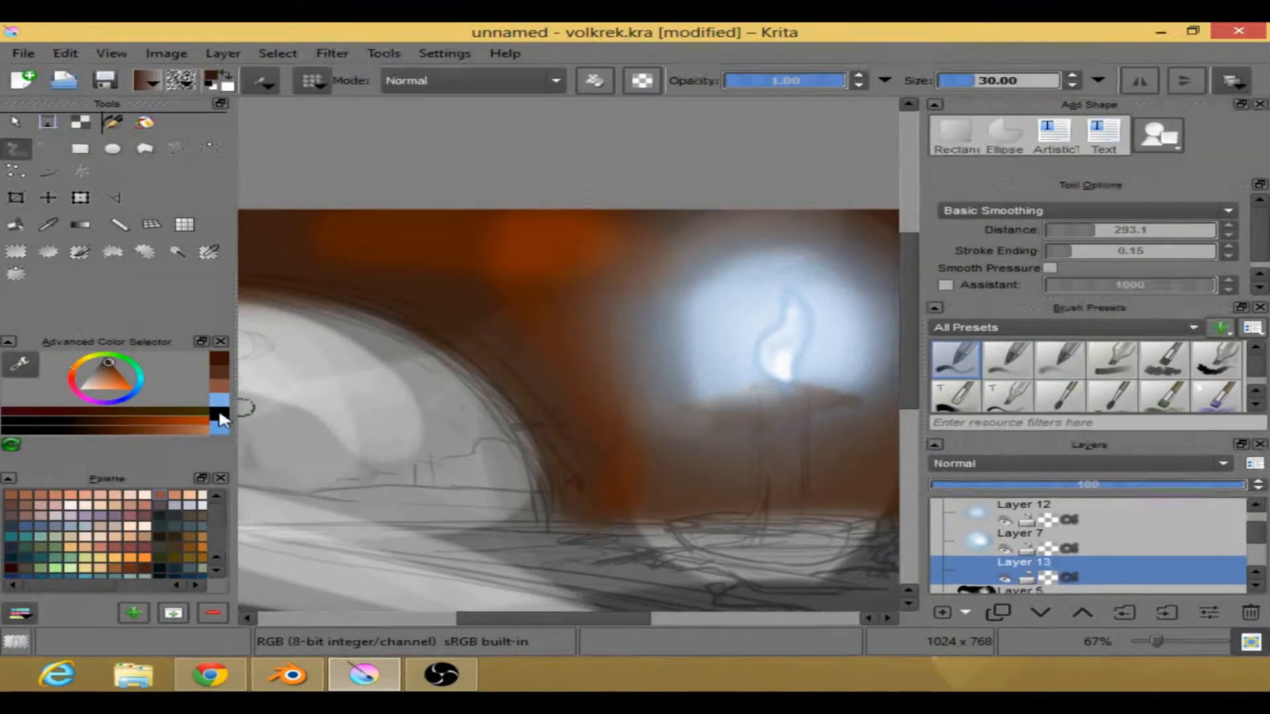
left_click(220, 417)
left_click_drag(1017, 76, 1013, 78)
mouse_move(689, 233)
left_mouse_down()
mouse_move(470, 249)
mouse_move(689, 237)
left_mouse_up()
mouse_move(492, 285)
left_mouse_down()
mouse_move(689, 280)
mouse_move(333, 248)
left_mouse_up()
left_click_drag(613, 619, 544, 619)
mouse_move(585, 277)
left_mouse_down()
mouse_move(372, 258)
mouse_move(723, 311)
left_mouse_up()
left_click_drag(555, 619, 672, 621)
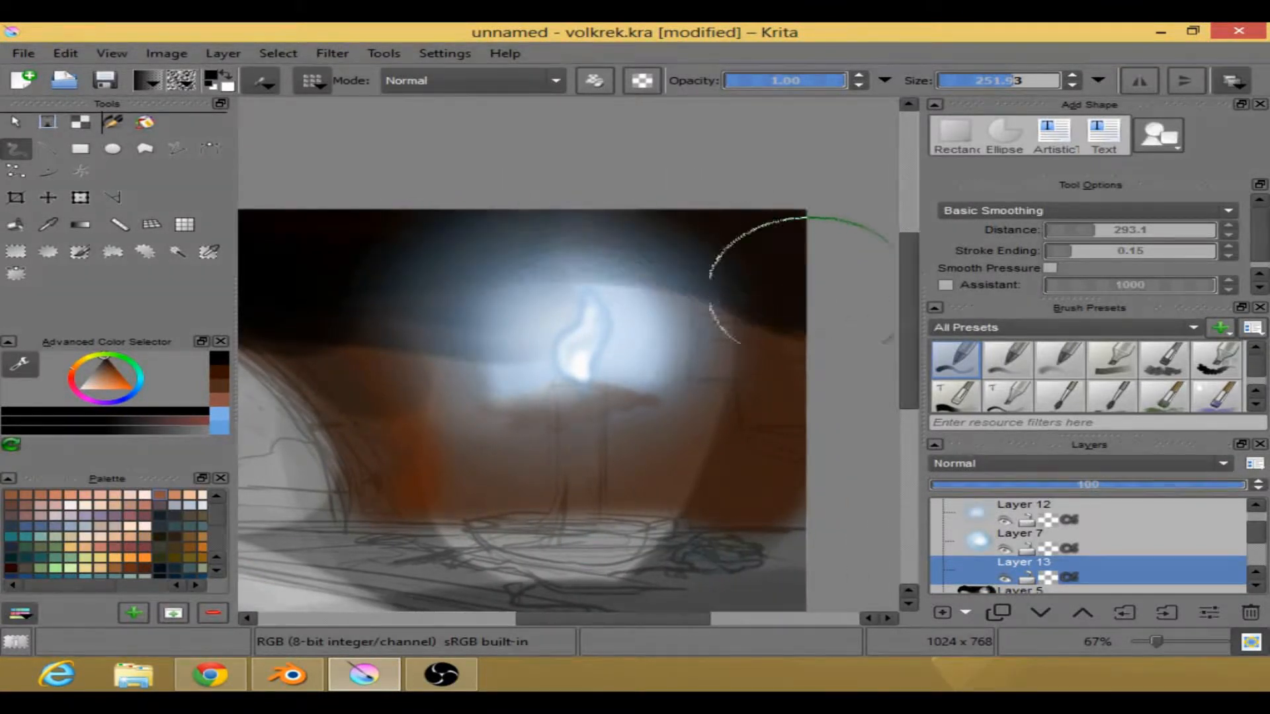
- Blend the black and brown wall tones around the candle with a smudge brush at size 100
right_click(658, 317)
left_click(728, 431)
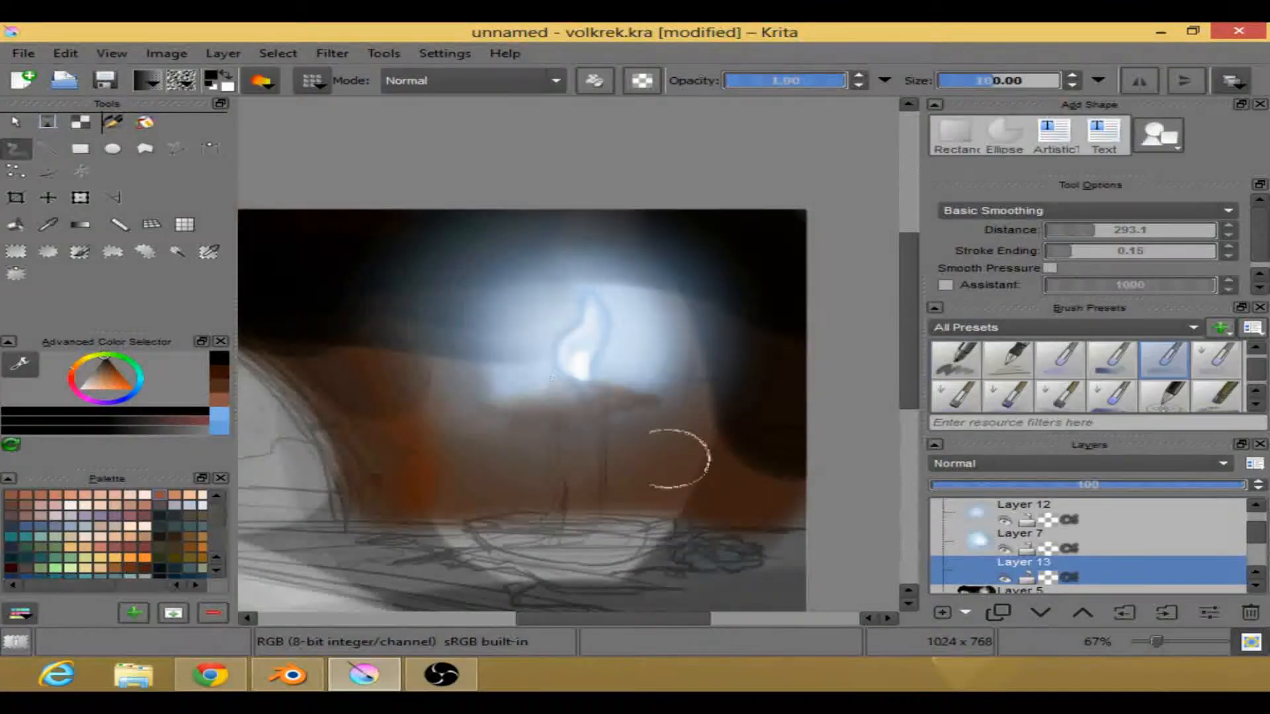
mouse_move(422, 440)
left_mouse_down()
mouse_move(354, 368)
mouse_move(445, 419)
left_mouse_up()
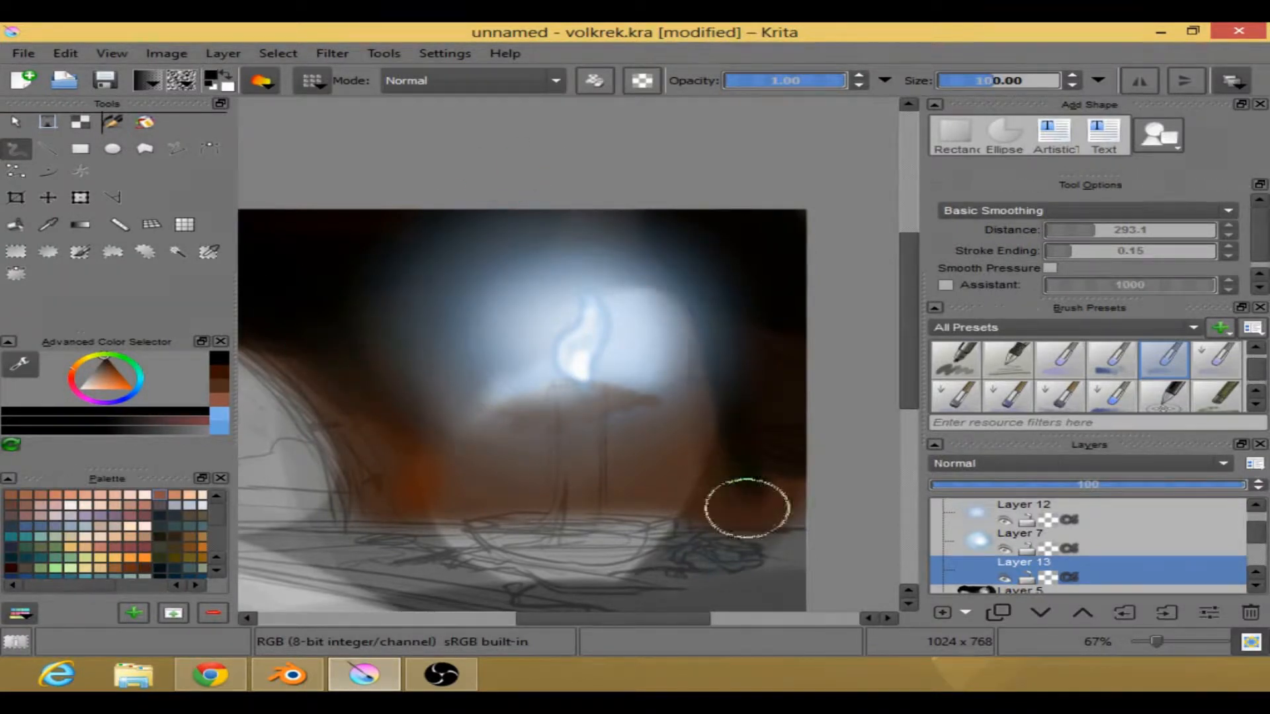
- Blend the dark wall tones between the arch and the candle with the smudge brush at size 100
left_click_drag(601, 620, 540, 621)
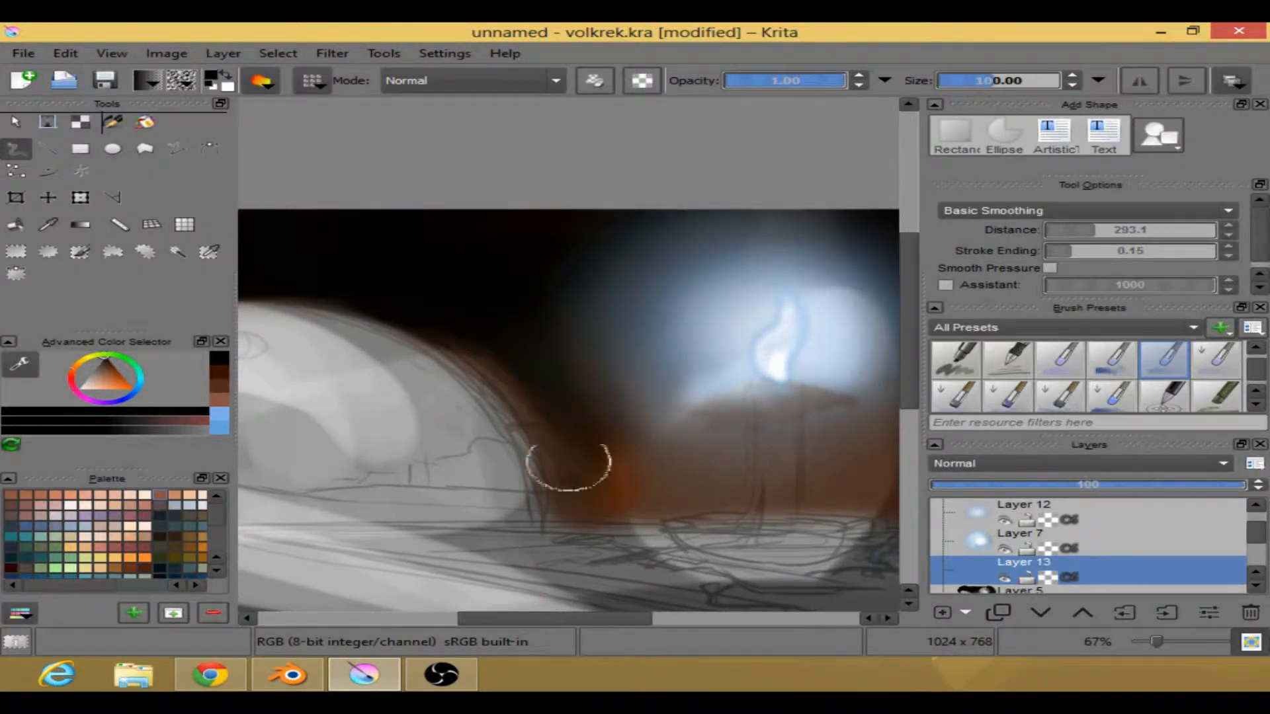
mouse_move(562, 517)
left_mouse_down()
mouse_move(577, 441)
mouse_move(624, 484)
mouse_move(628, 514)
mouse_move(515, 508)
mouse_move(647, 509)
mouse_move(565, 495)
left_mouse_up()
mouse_move(399, 295)
left_mouse_down()
mouse_move(591, 511)
mouse_move(483, 314)
mouse_move(630, 474)
mouse_move(629, 451)
mouse_move(629, 507)
mouse_move(594, 504)
mouse_move(758, 507)
mouse_move(609, 465)
mouse_move(765, 495)
mouse_move(855, 385)
mouse_move(815, 423)
mouse_move(824, 409)
mouse_move(809, 404)
mouse_move(691, 473)
mouse_move(716, 391)
mouse_move(773, 489)
mouse_move(723, 416)
mouse_move(829, 434)
mouse_move(747, 411)
mouse_move(859, 388)
mouse_move(841, 386)
mouse_move(714, 482)
mouse_move(820, 429)
left_mouse_up()
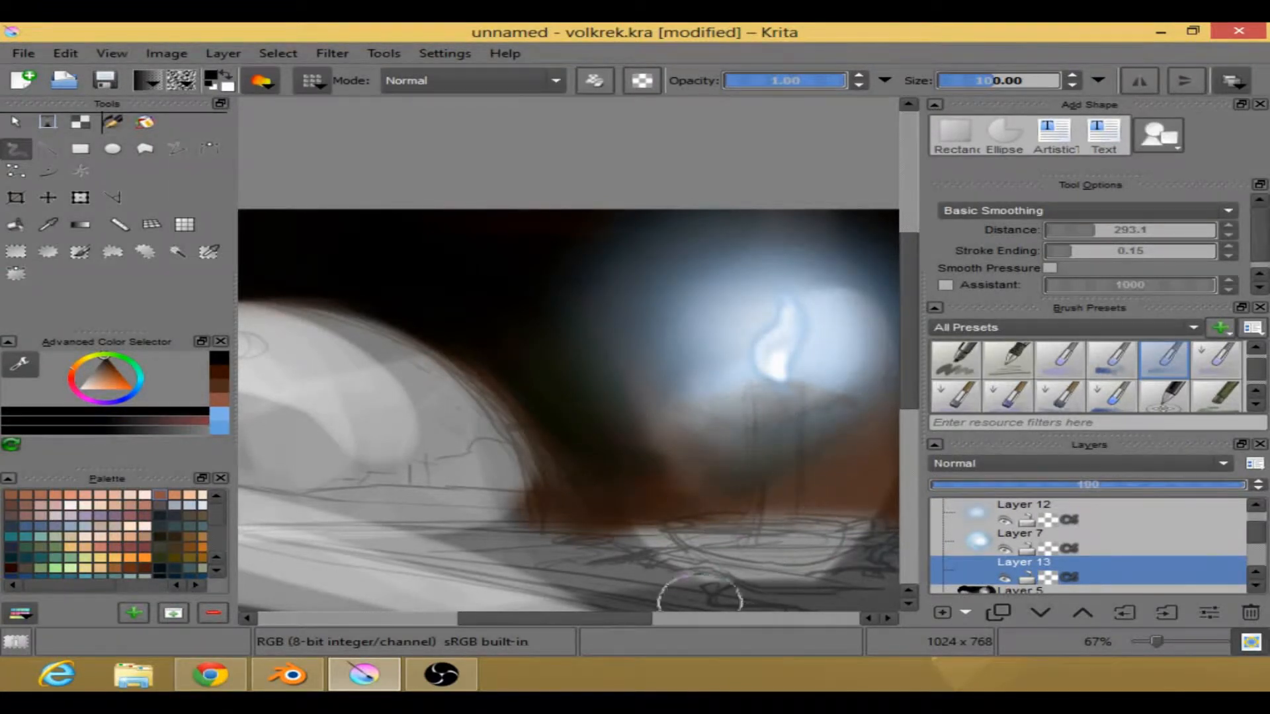
left_click_drag(632, 619, 659, 617)
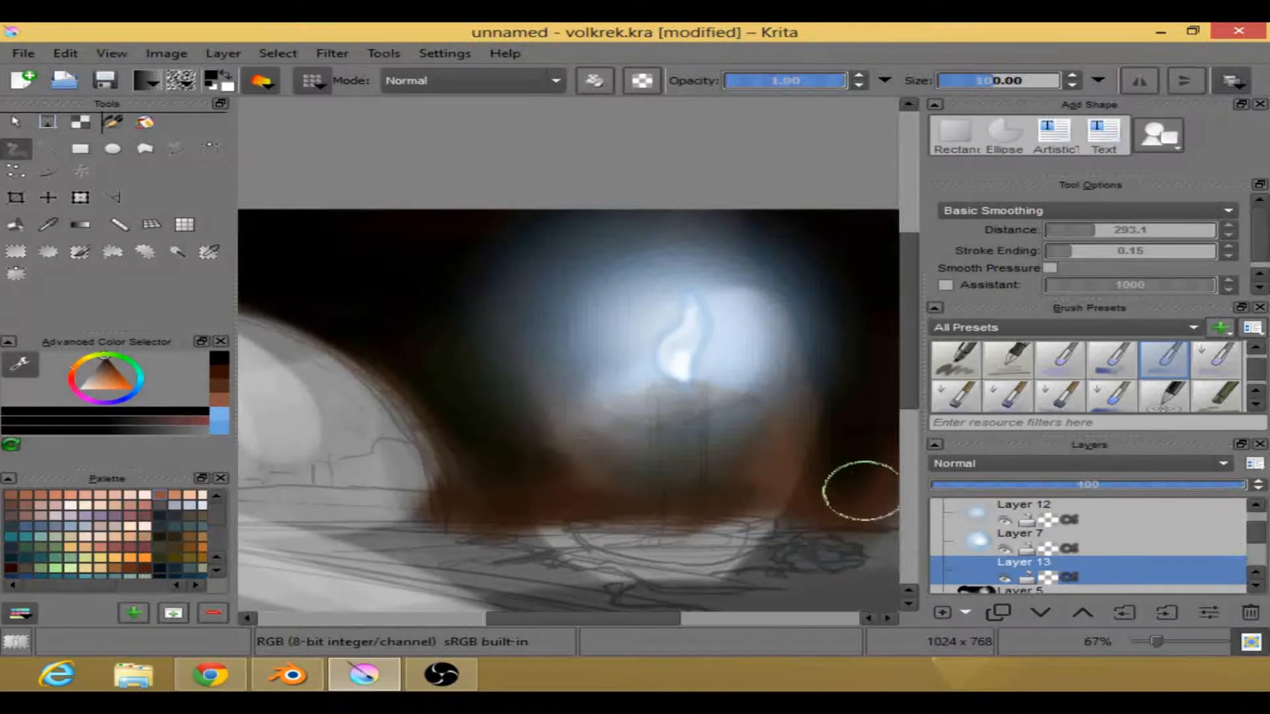
- Shift the blue glow on Layer 12 slightly with a Free Transform
left_click(1022, 512)
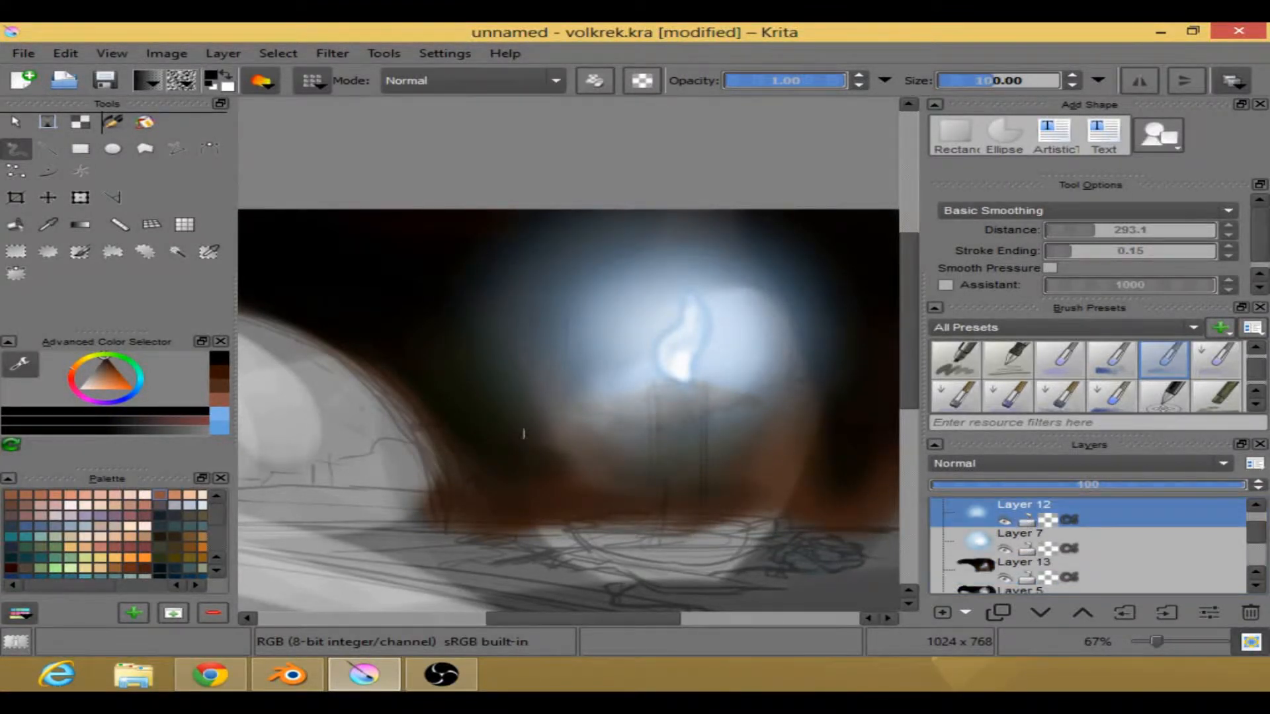
left_click(81, 198)
mouse_move(728, 352)
left_mouse_down()
mouse_move(720, 335)
mouse_move(737, 317)
mouse_move(734, 353)
left_mouse_up()
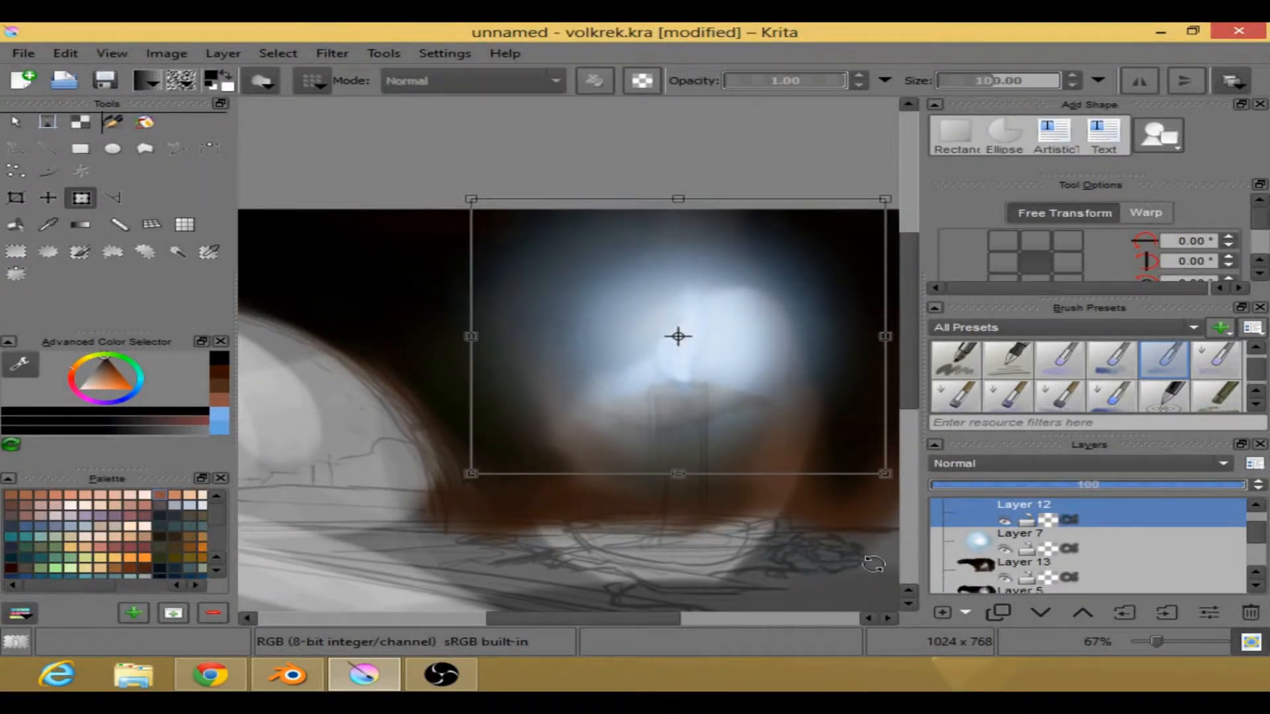
key("Return")
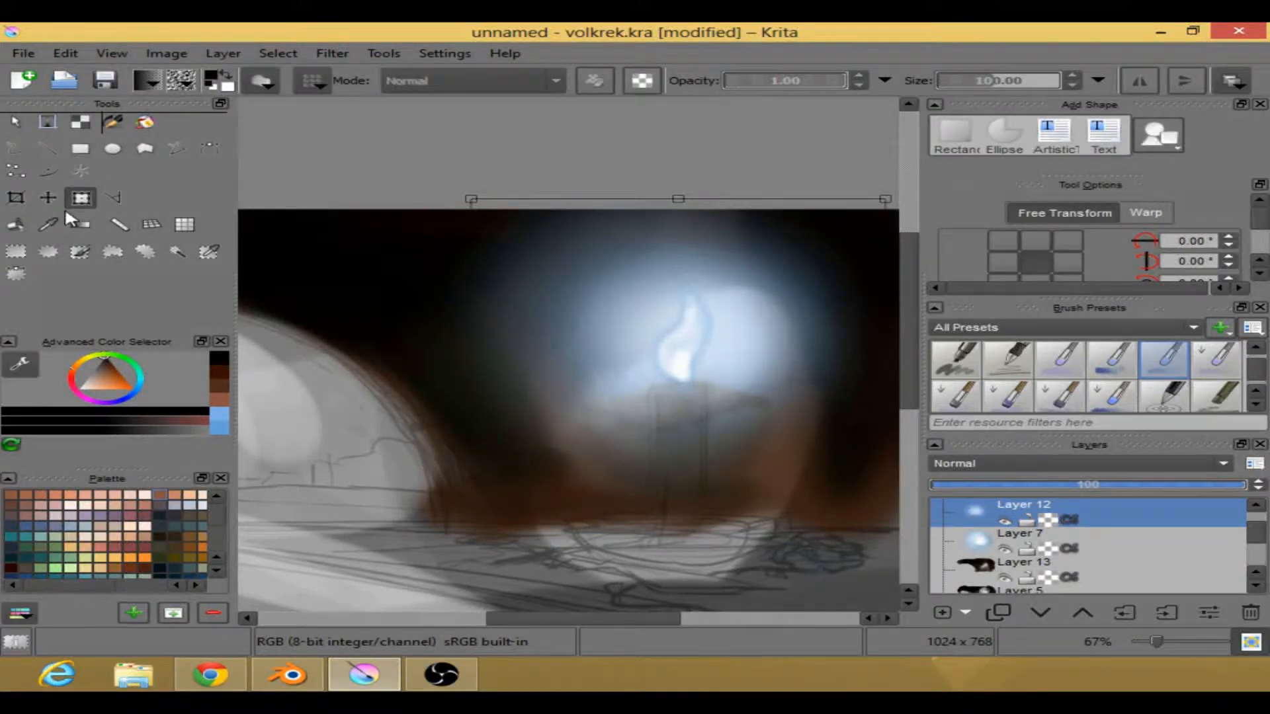
- Erase the lower part of the Layer 12 glow over the candle with a soft eraser at size 99.35
right_click(599, 348)
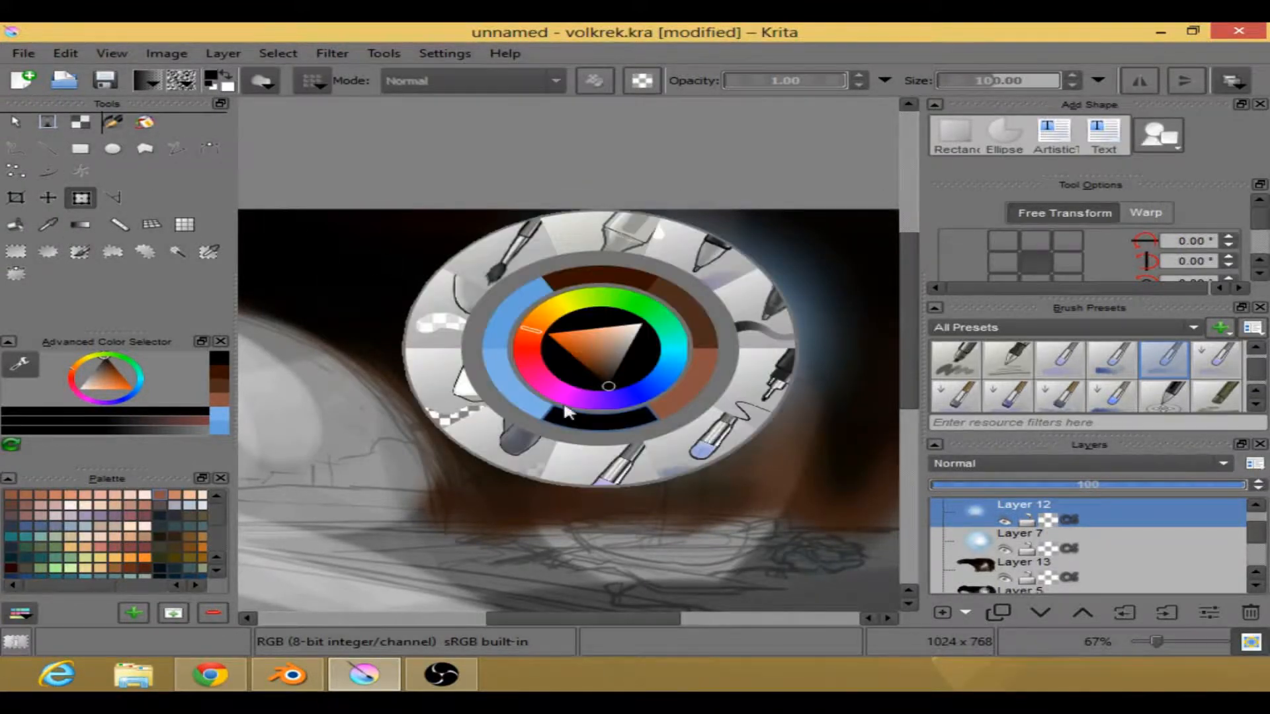
left_click(467, 404)
left_click(26, 149)
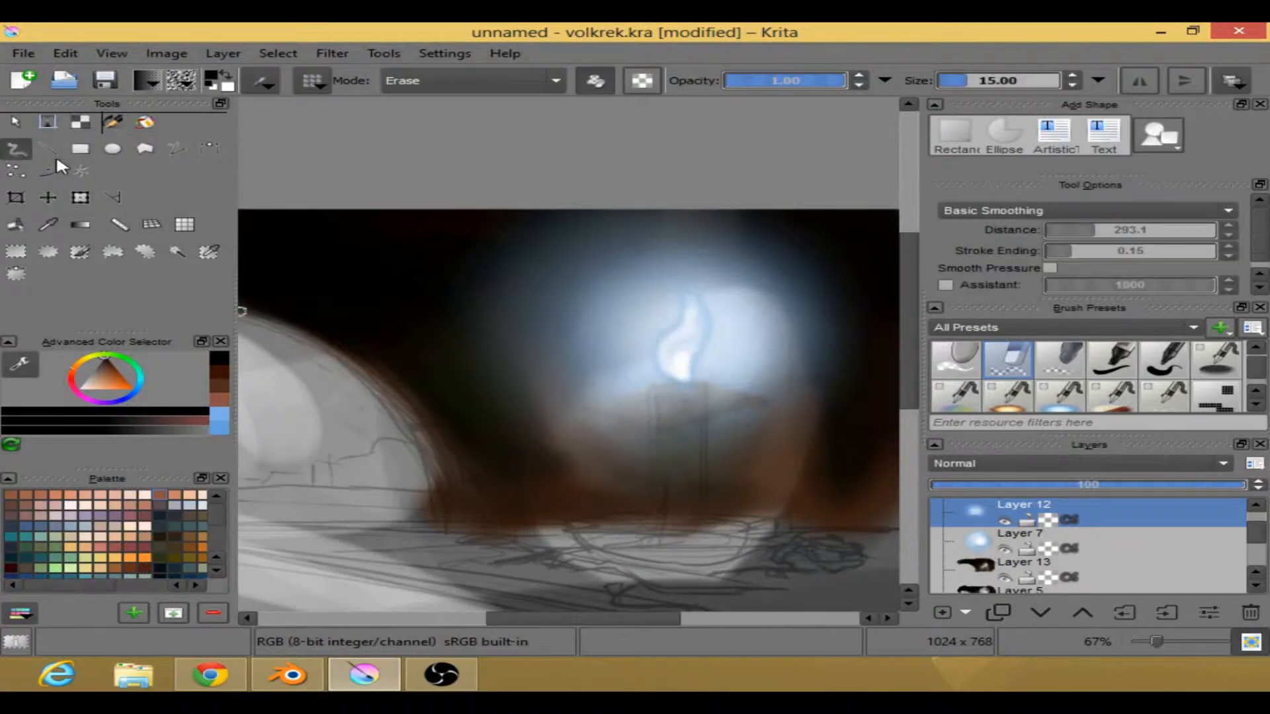
right_click(467, 348)
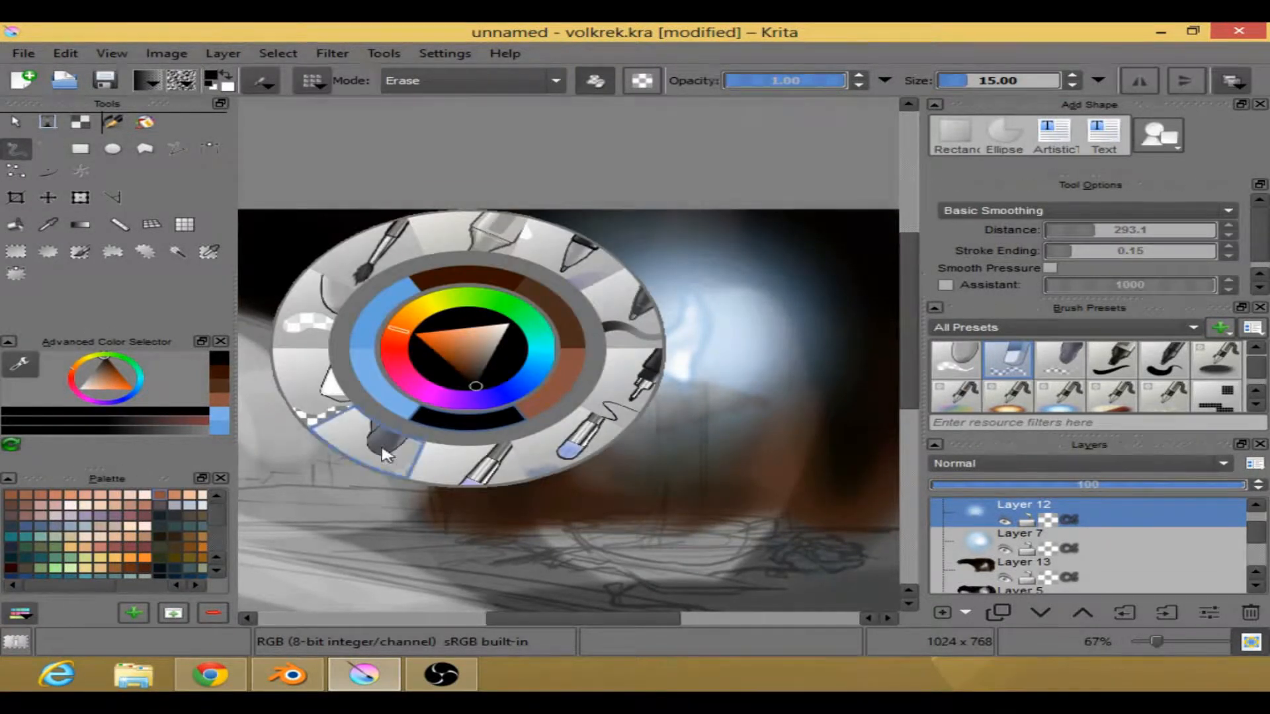
left_click(647, 345)
left_click_drag(991, 82, 1001, 83)
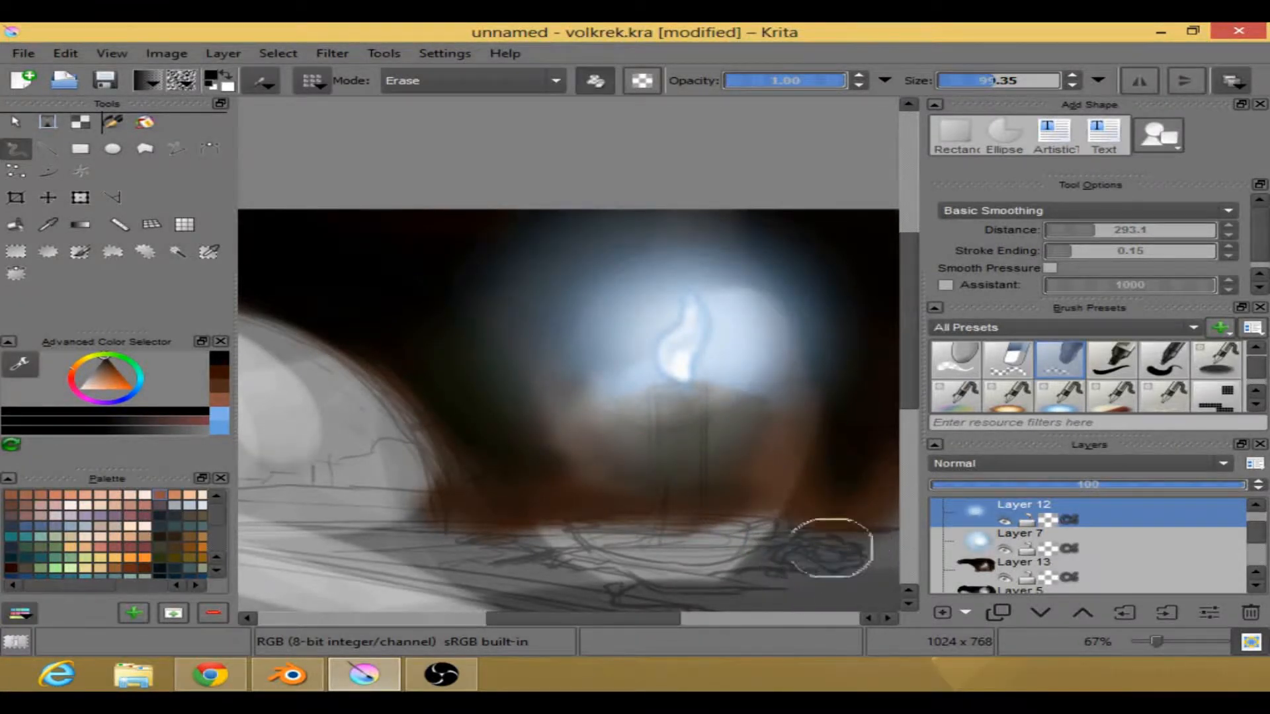
scroll(626, 324, "down", 3)
mouse_move(630, 352)
left_mouse_down()
mouse_move(650, 354)
mouse_move(646, 395)
mouse_move(674, 482)
mouse_move(699, 417)
mouse_move(688, 431)
mouse_move(704, 452)
left_mouse_up()
scroll(647, 381, "up", 1)
scroll(652, 402, "up", 2)
scroll(673, 480, "down", 1)
scroll(688, 423, "down", 1)
scroll(688, 430, "up", 1)
- Lower the opacity of Layer 13 to 78 and toggle its visibility to compare the wall
left_click(1007, 570)
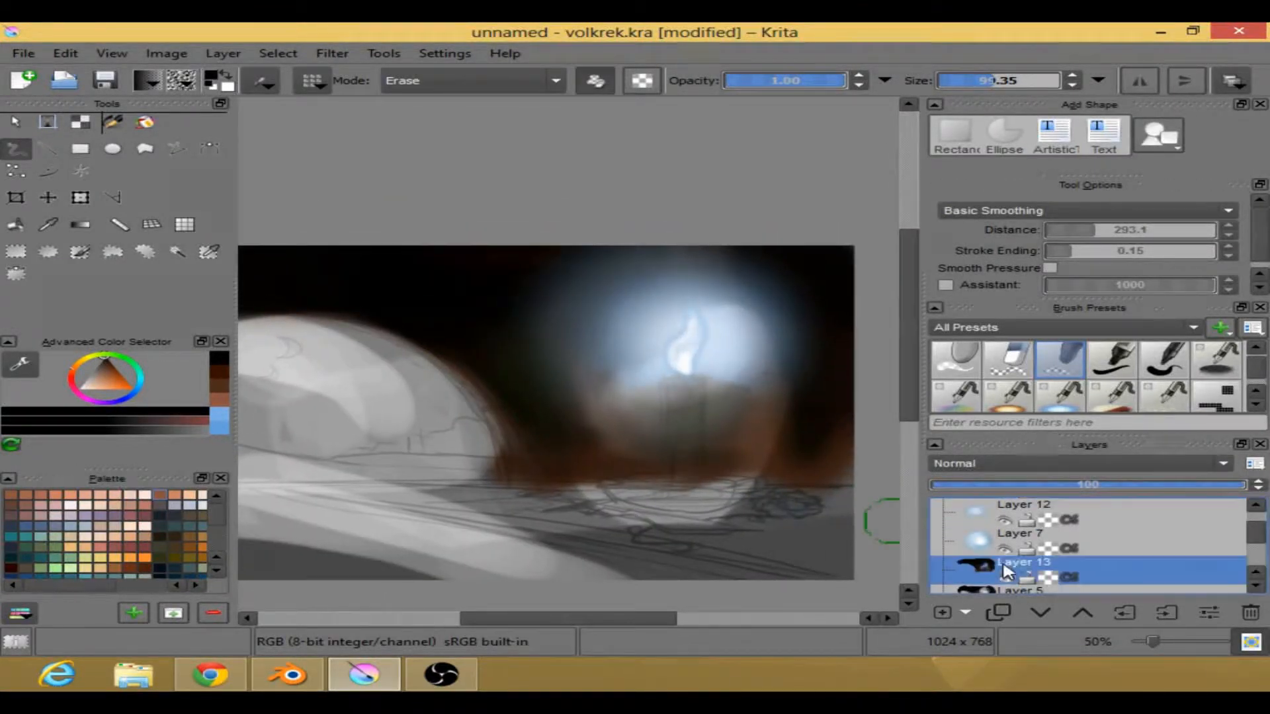
left_click(1053, 486)
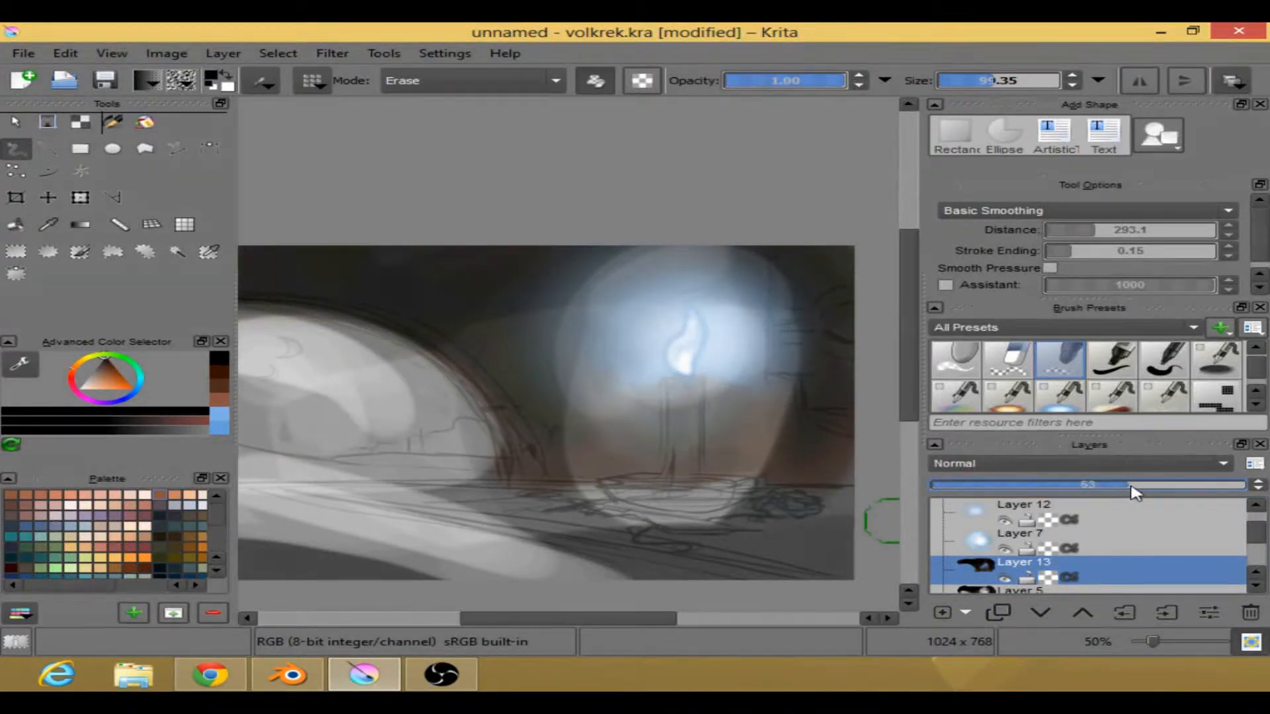
left_click_drag(1154, 490, 1181, 491)
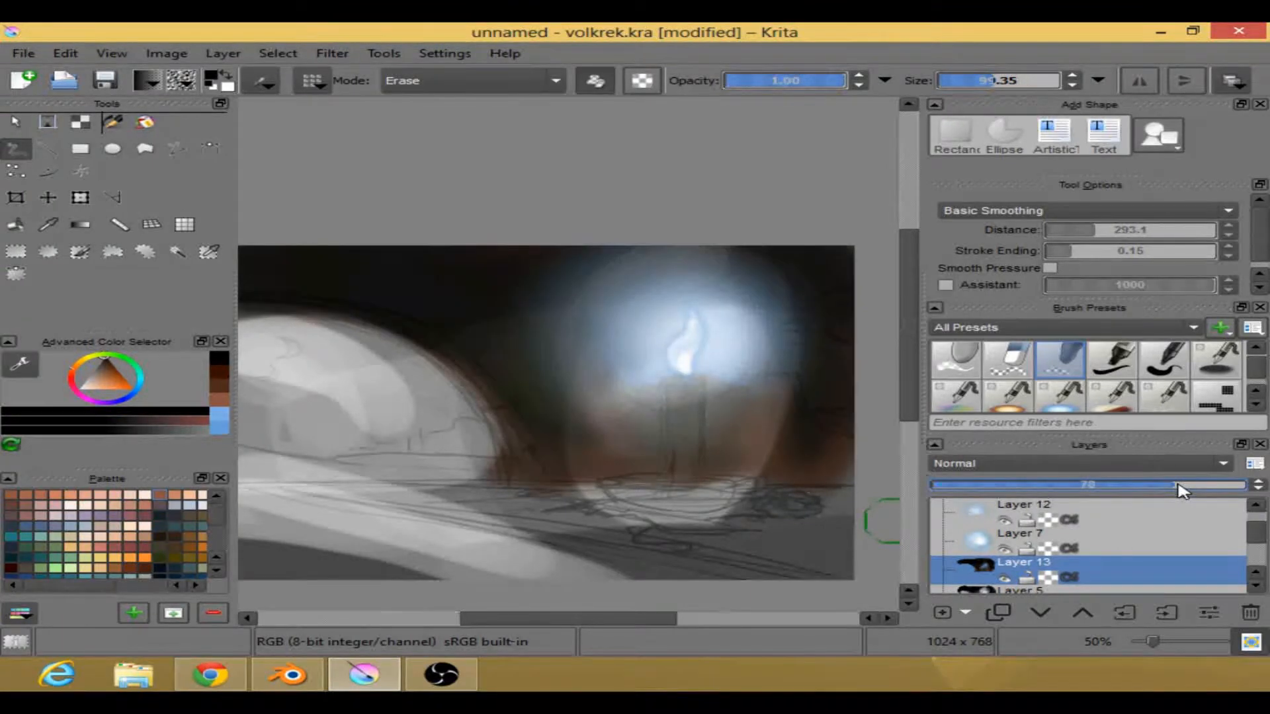
left_click(1010, 579)
left_click(1010, 579)
left_click(1010, 579)
left_click(1010, 579)
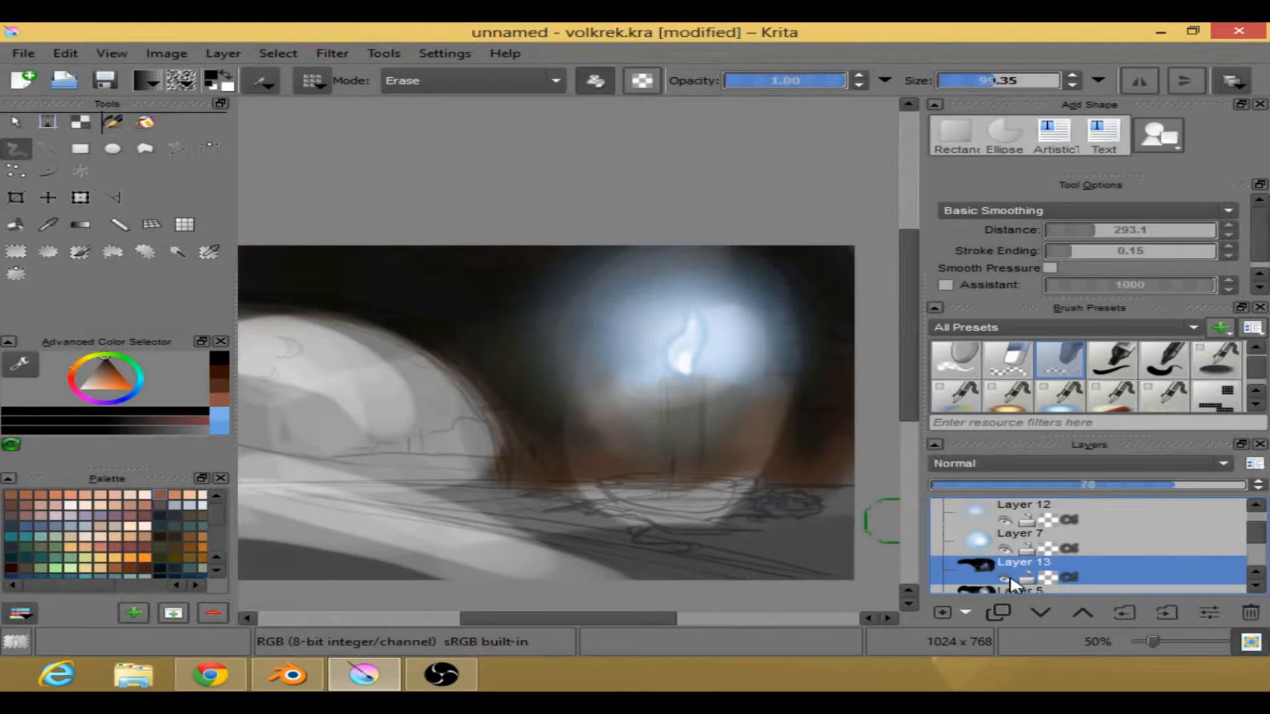
- Hide the two blue glow layers, Layer 12 and Layer 7
left_click(1004, 549)
left_click(1003, 548)
left_click(1003, 521)
left_click(1003, 522)
left_click(1003, 522)
left_click(1004, 550)
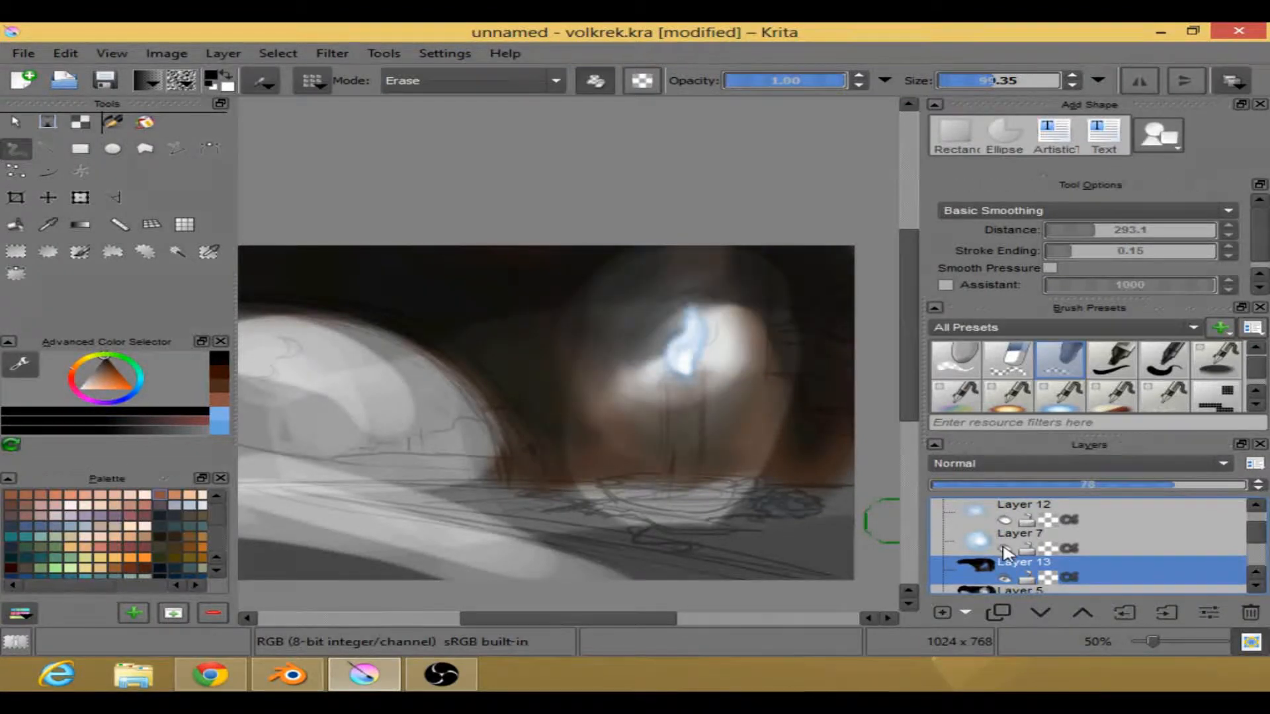
- Toggle the visibility of Layer 13 to compare the painted wall with the greyscale sketch
left_click(1005, 579)
left_click(1005, 579)
left_click(1005, 579)
left_click(1005, 579)
left_click(1005, 579)
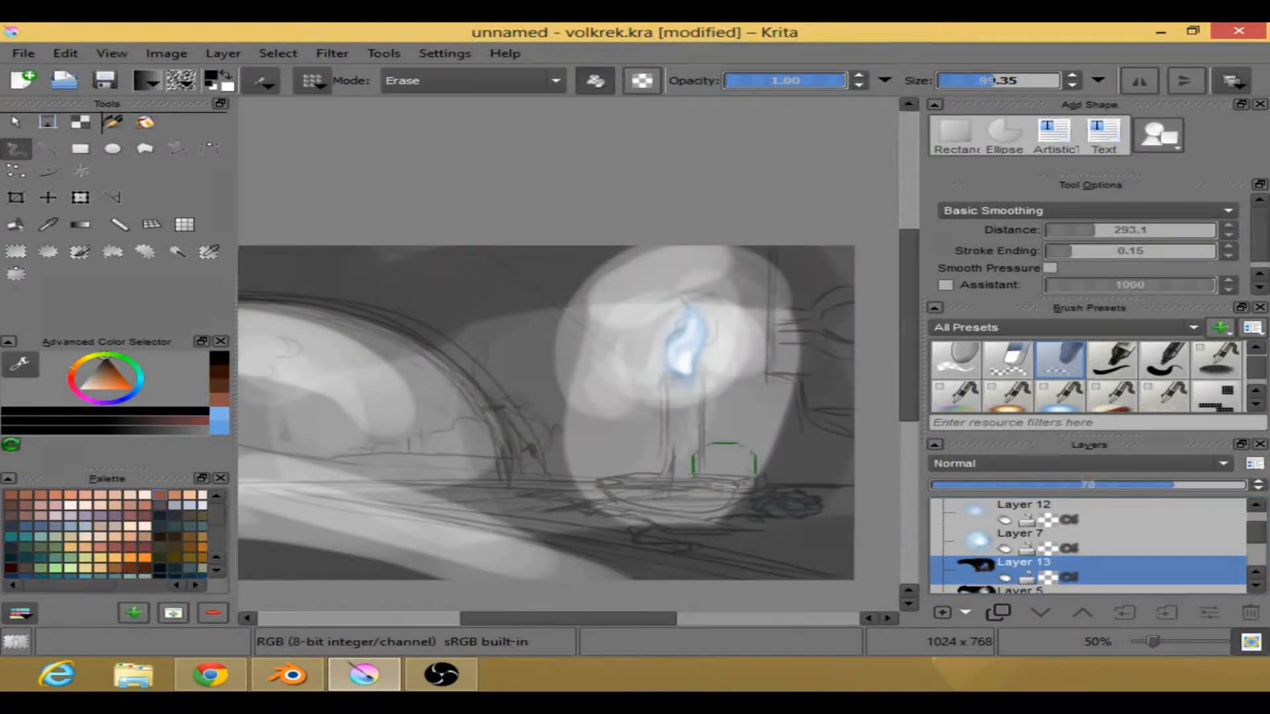
left_click(1005, 579)
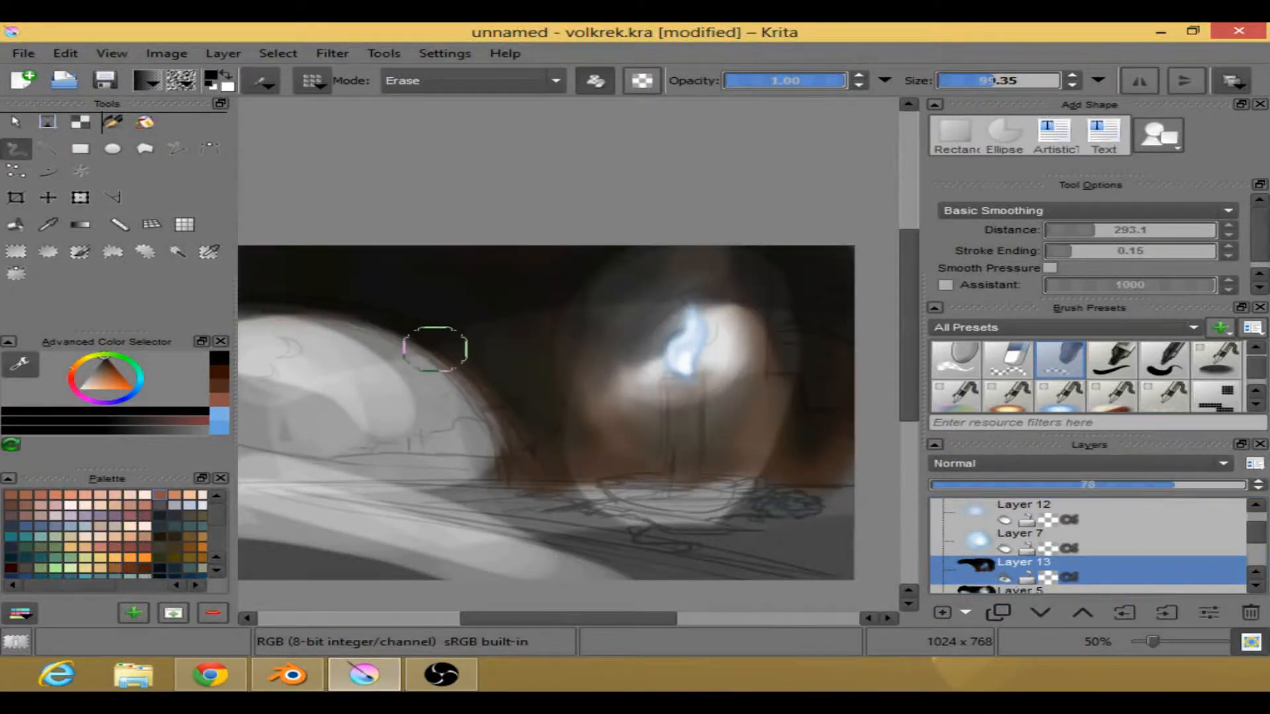
- Hide Layer 11, which holds the blue flame
left_click_drag(459, 351, 501, 357)
scroll(945, 533, "up", 2)
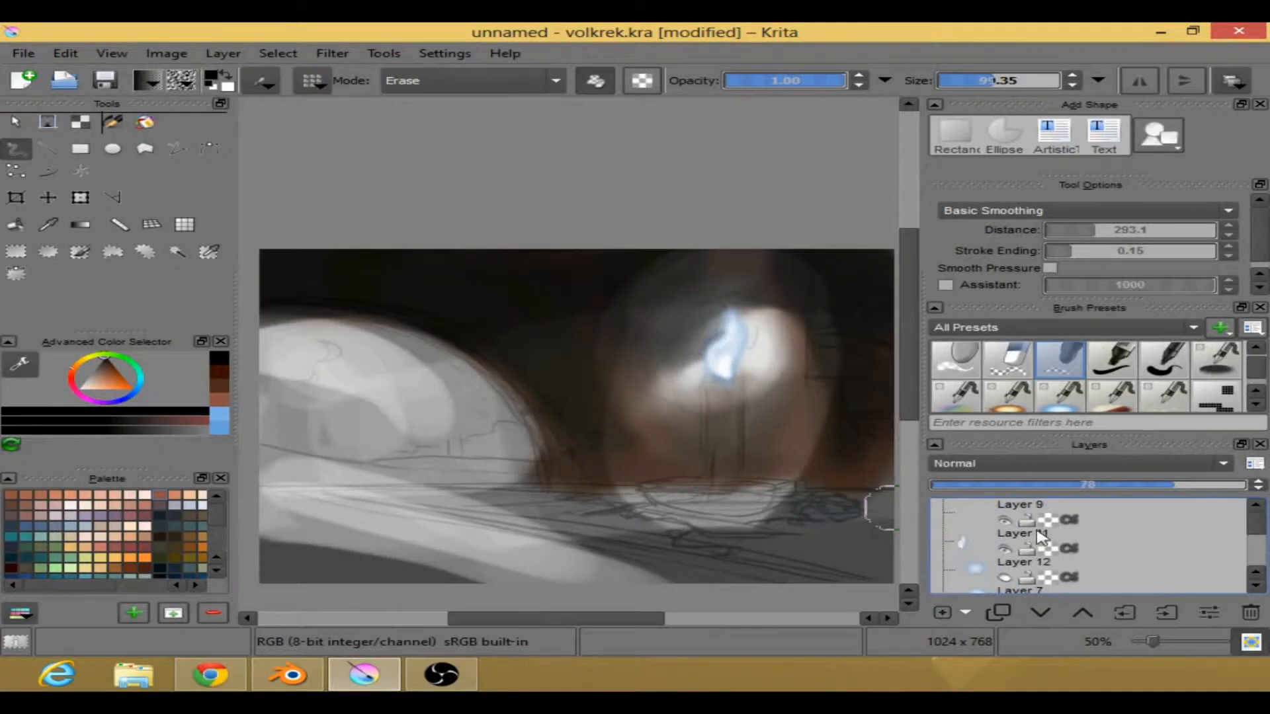
left_click(1005, 550)
scroll(604, 405, "down", 1)
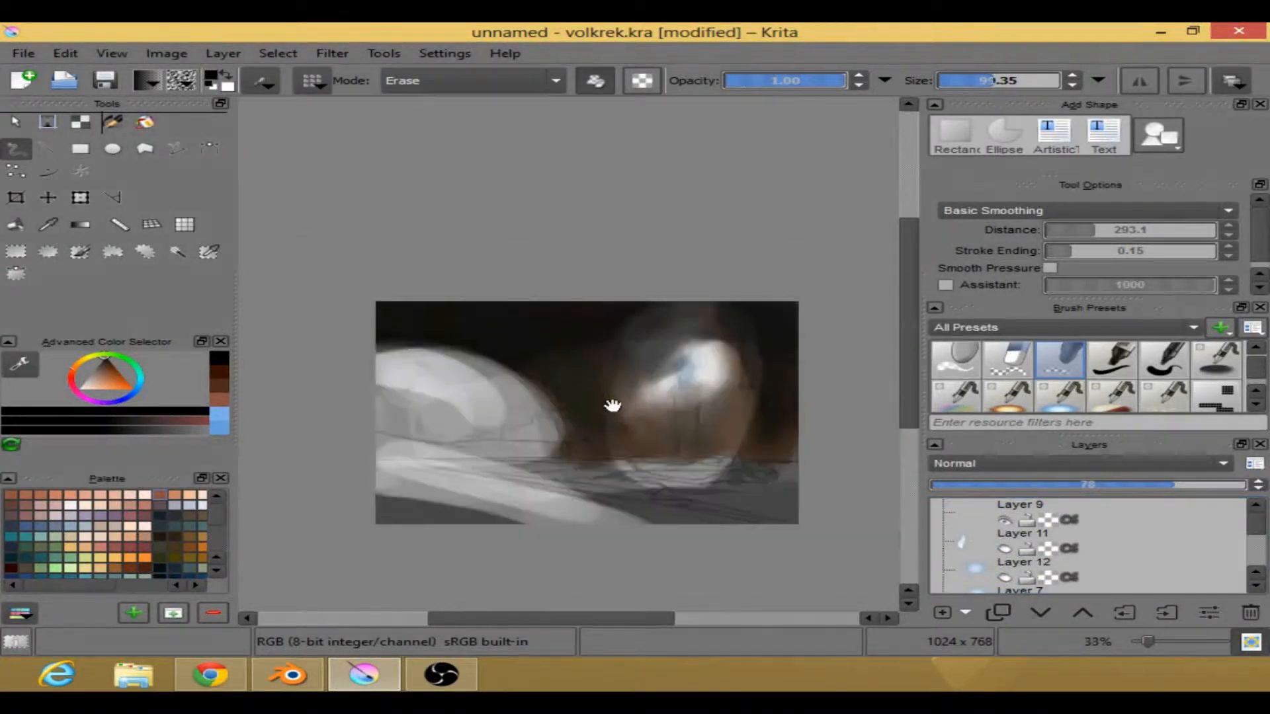
- Paint dark brown over the candle and the wall beside it on Layer 13 with a brush at size 173.64
right_click(605, 407)
left_click(699, 434)
right_click(622, 348)
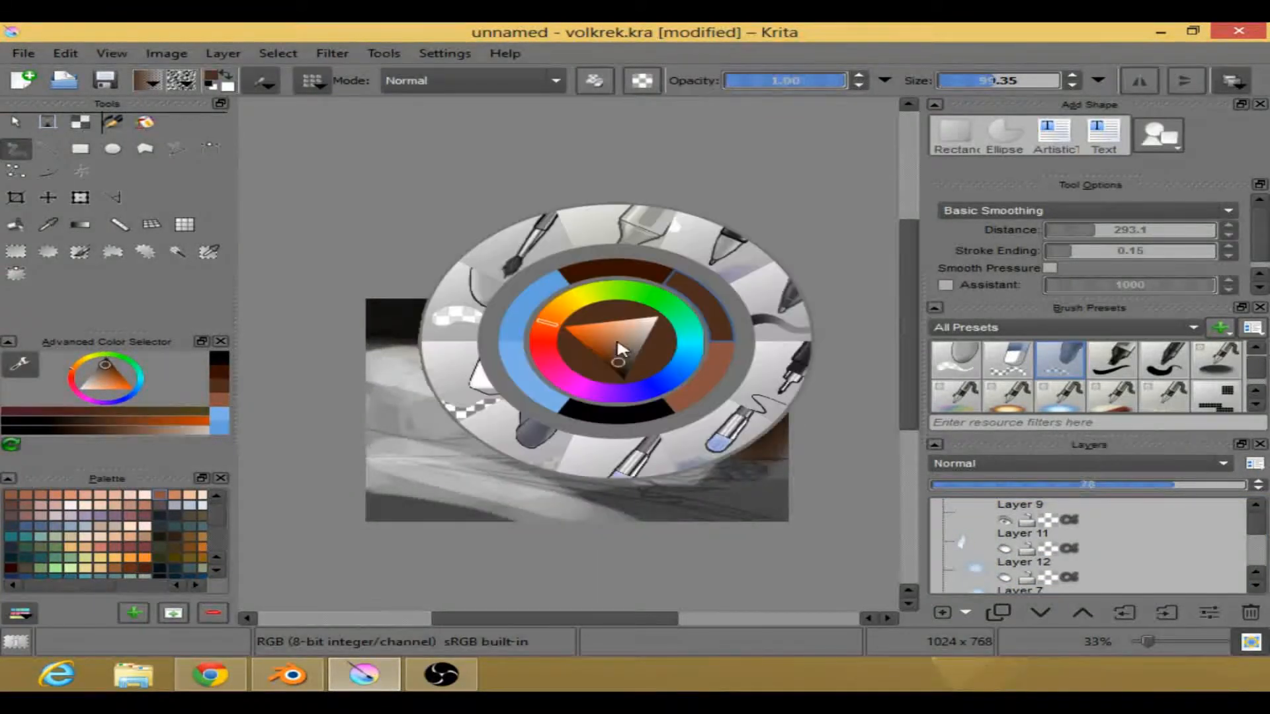
left_click(623, 271)
right_click(659, 344)
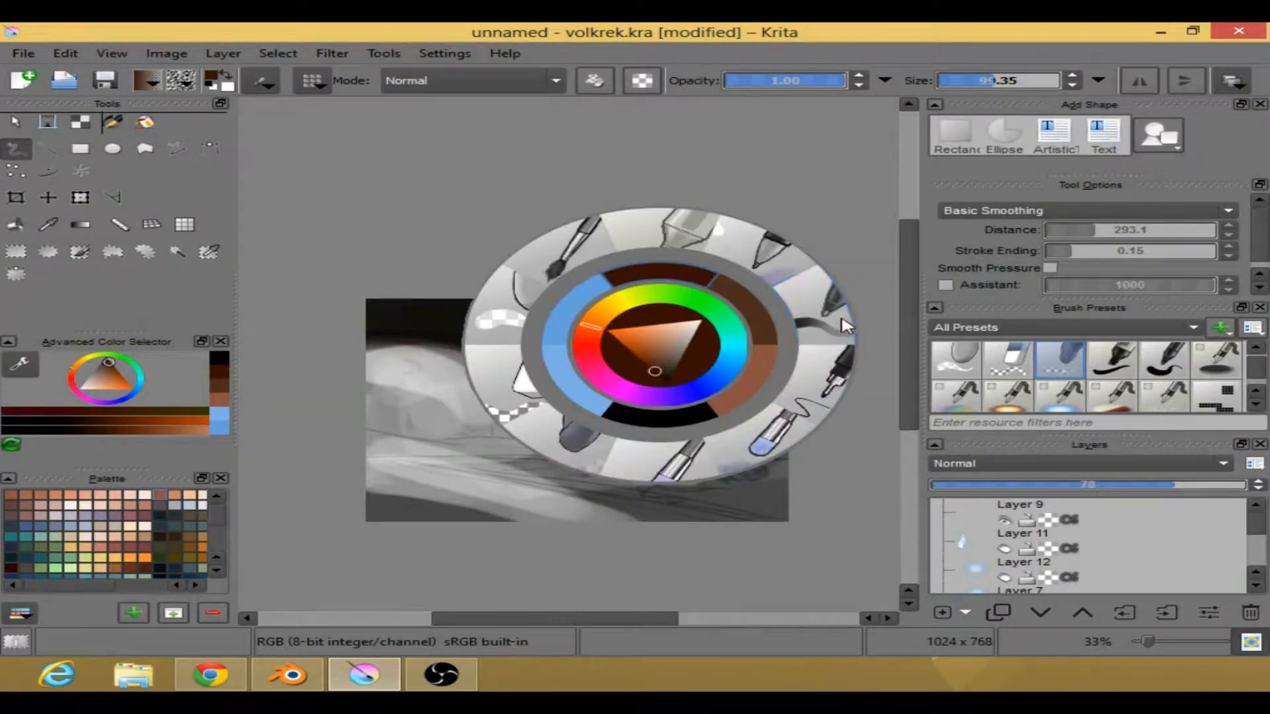
left_click(822, 315)
right_click(570, 312)
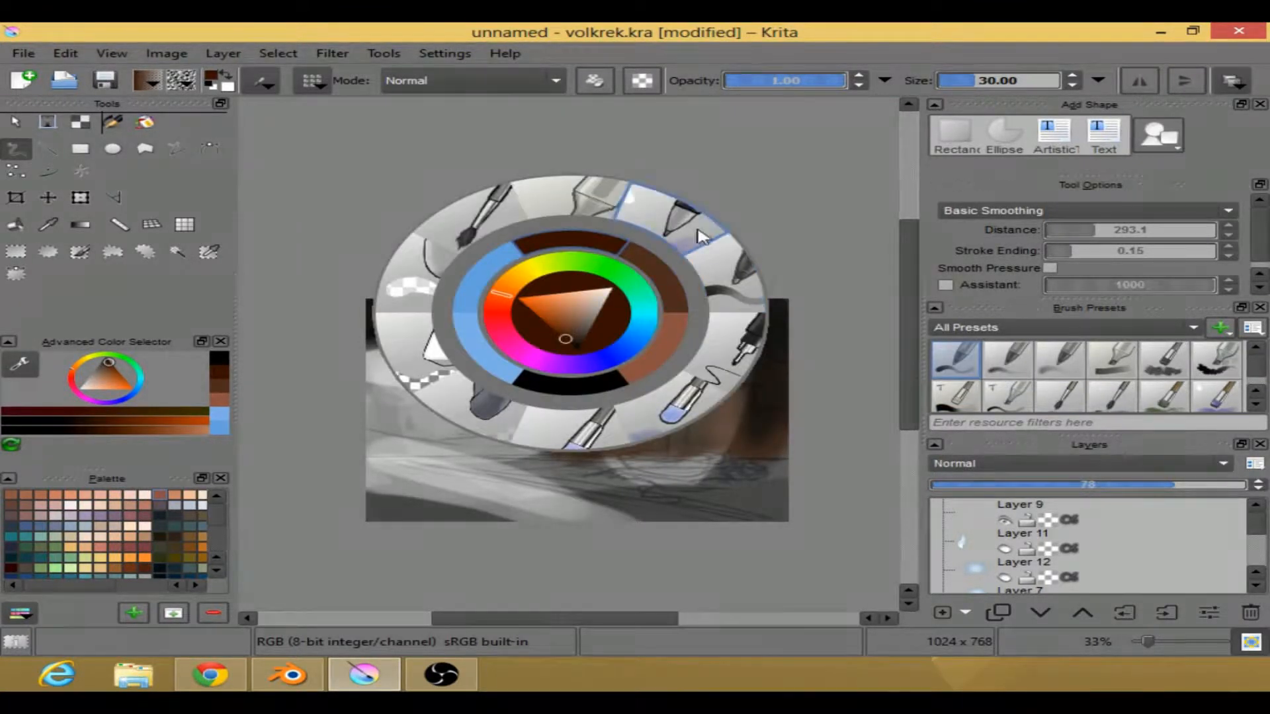
left_click(724, 256)
left_click(1000, 75)
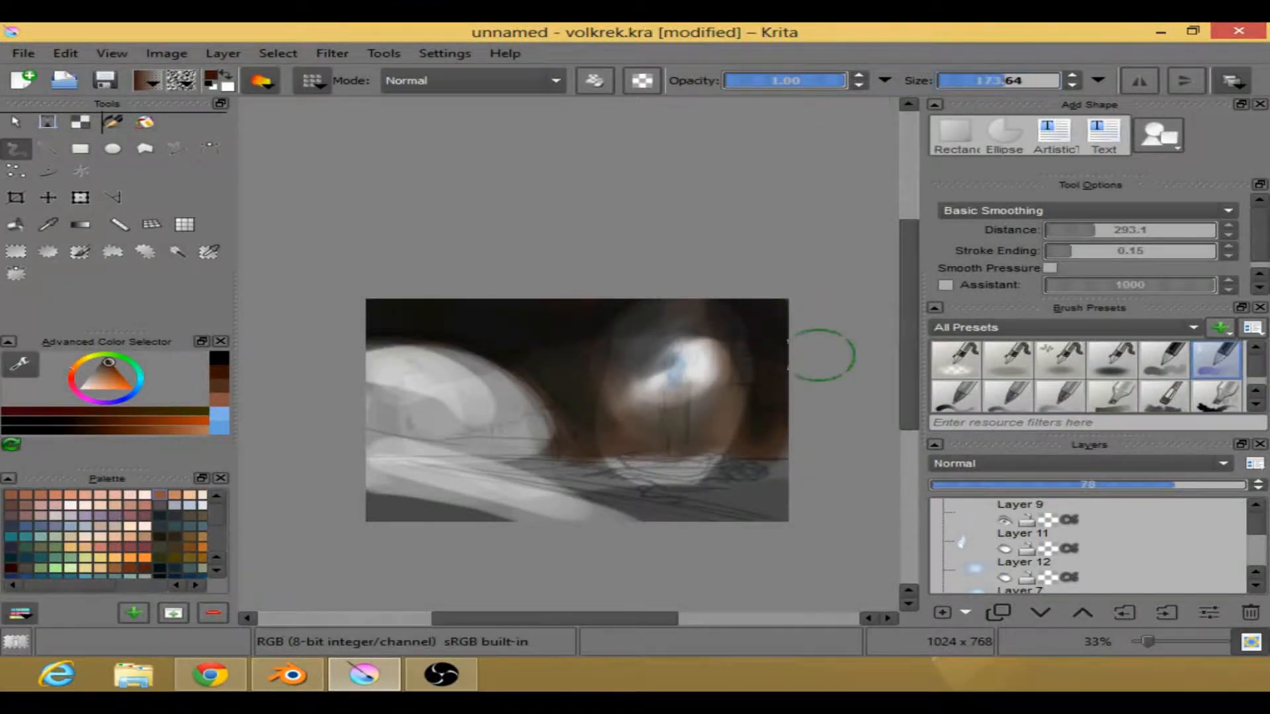
mouse_move(748, 382)
left_mouse_down()
mouse_move(719, 365)
mouse_move(736, 378)
mouse_move(755, 316)
mouse_move(756, 422)
mouse_move(769, 344)
mouse_move(692, 435)
mouse_move(755, 435)
mouse_move(624, 431)
mouse_move(726, 402)
mouse_move(744, 355)
mouse_move(625, 425)
mouse_move(802, 414)
left_mouse_up()
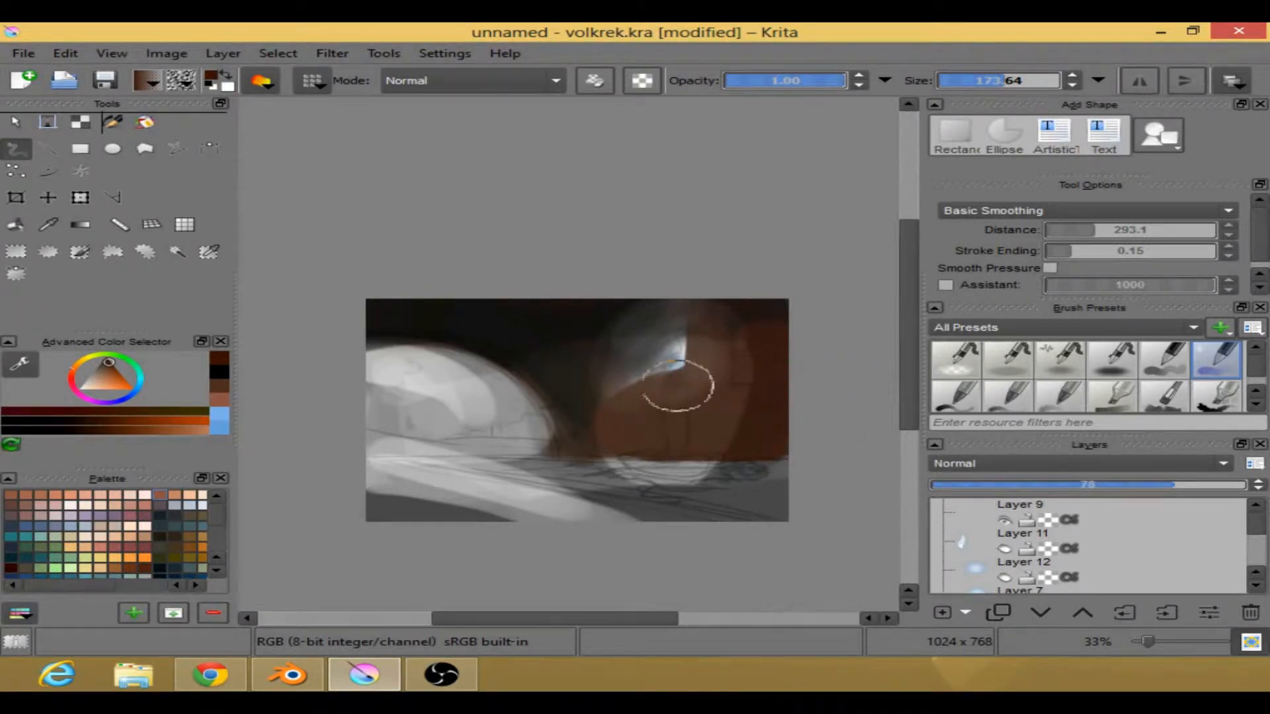
- Darken the brown around the candle with black strokes, and show Layers 11 and 12 again
right_click(632, 414)
left_click(663, 415)
mouse_move(747, 353)
left_mouse_down()
mouse_move(669, 379)
mouse_move(632, 424)
mouse_move(700, 333)
mouse_move(700, 306)
mouse_move(619, 424)
mouse_move(684, 453)
mouse_move(652, 424)
mouse_move(716, 388)
mouse_move(760, 340)
mouse_move(749, 401)
mouse_move(637, 442)
mouse_move(802, 417)
mouse_move(795, 398)
mouse_move(771, 422)
mouse_move(607, 447)
left_mouse_up()
left_click(1004, 549)
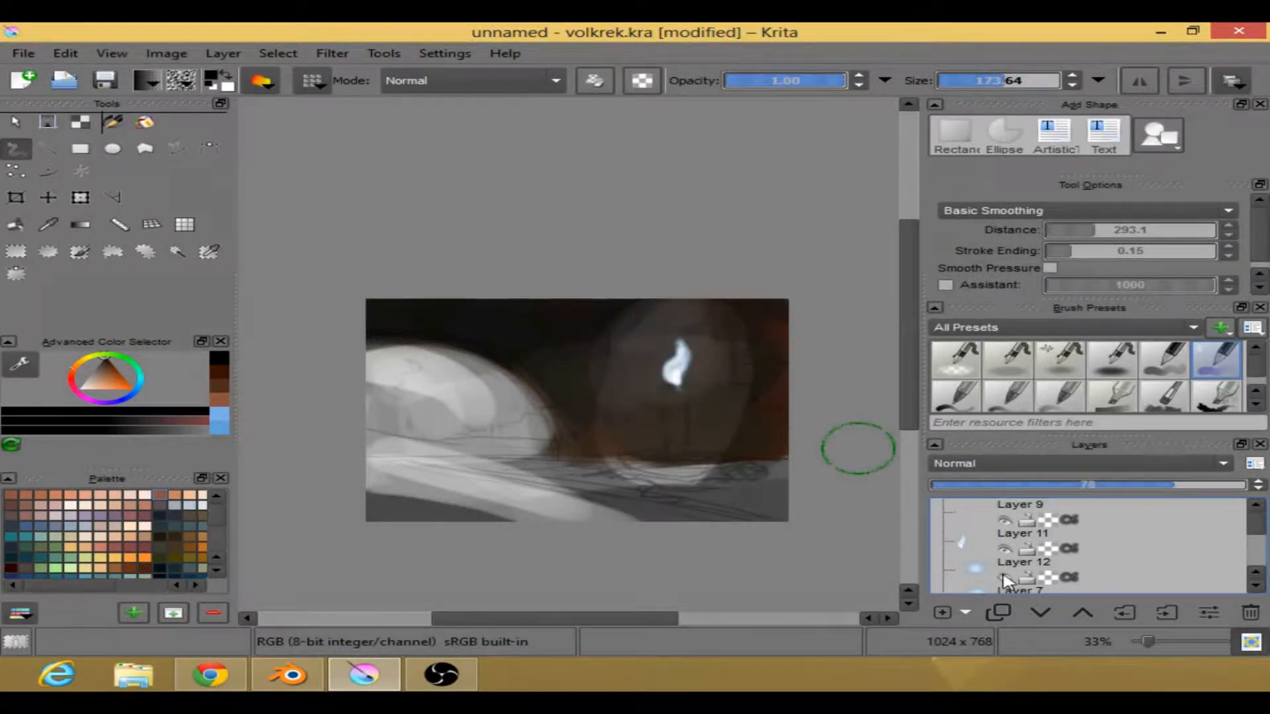
left_click(1003, 577)
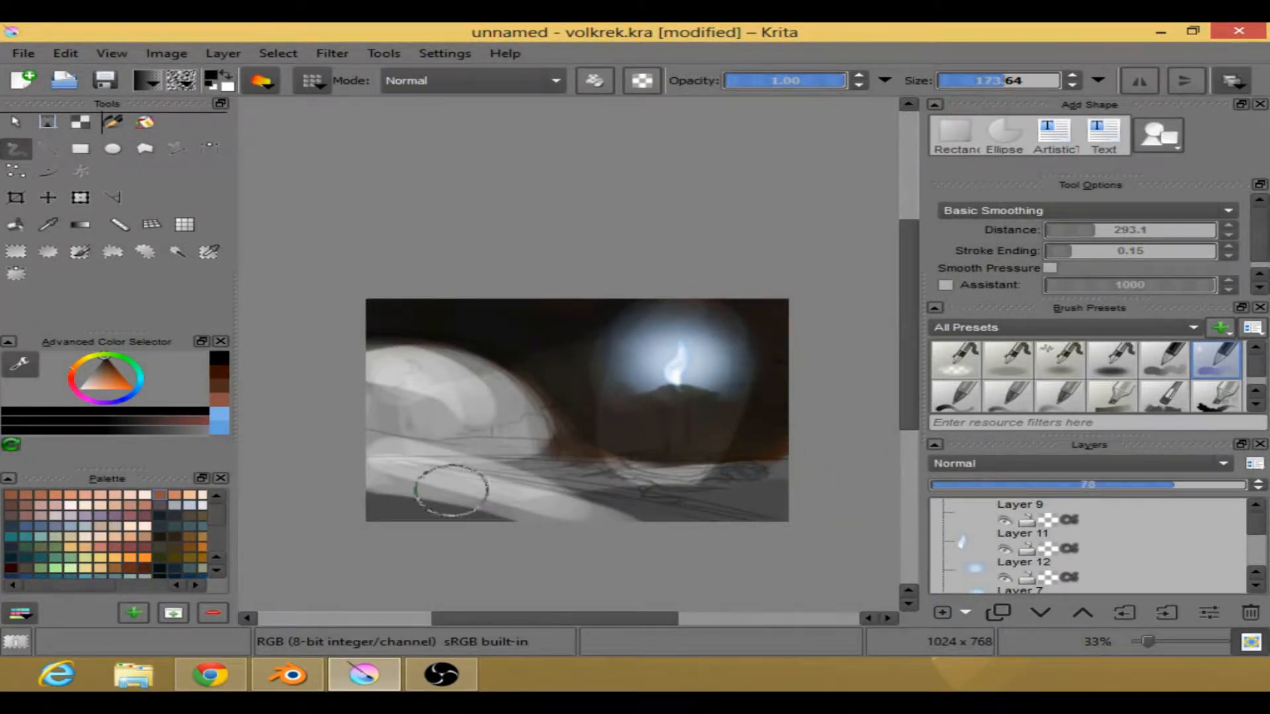
- Extend the glow below the flame on Layer 12 in light blue with the brush at size 100
left_click(1019, 570)
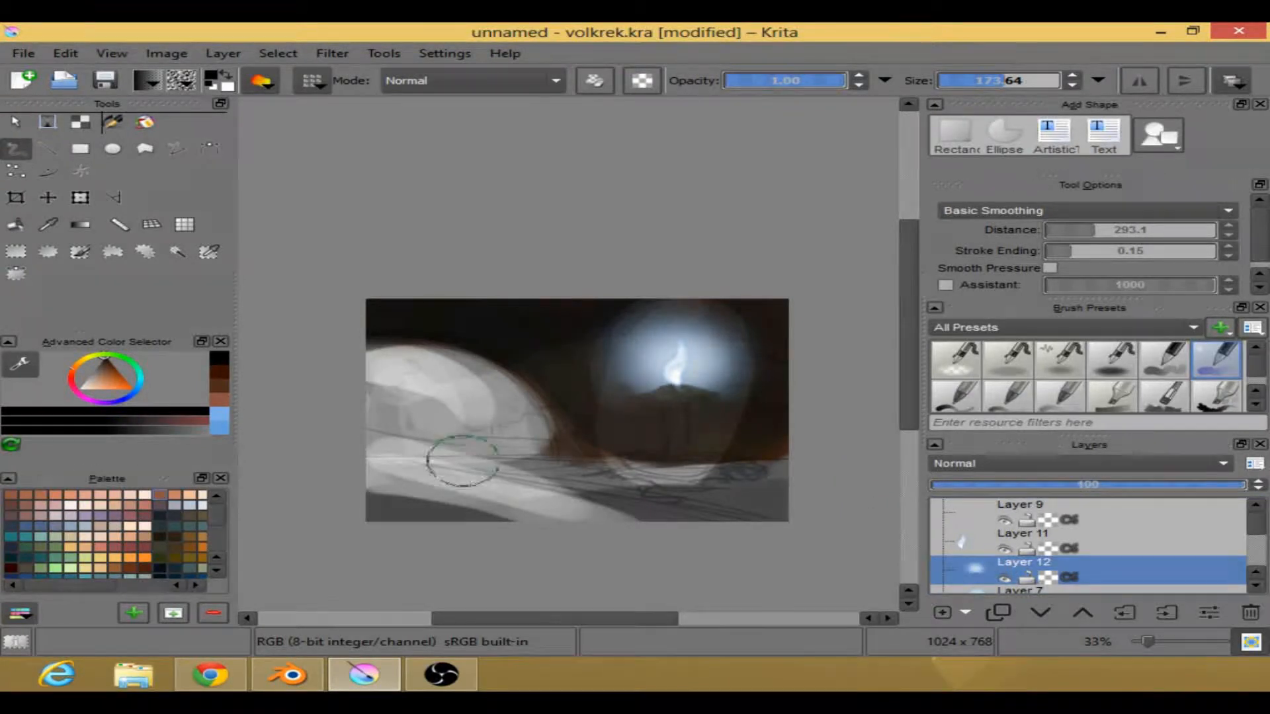
right_click(553, 426)
left_click(653, 529)
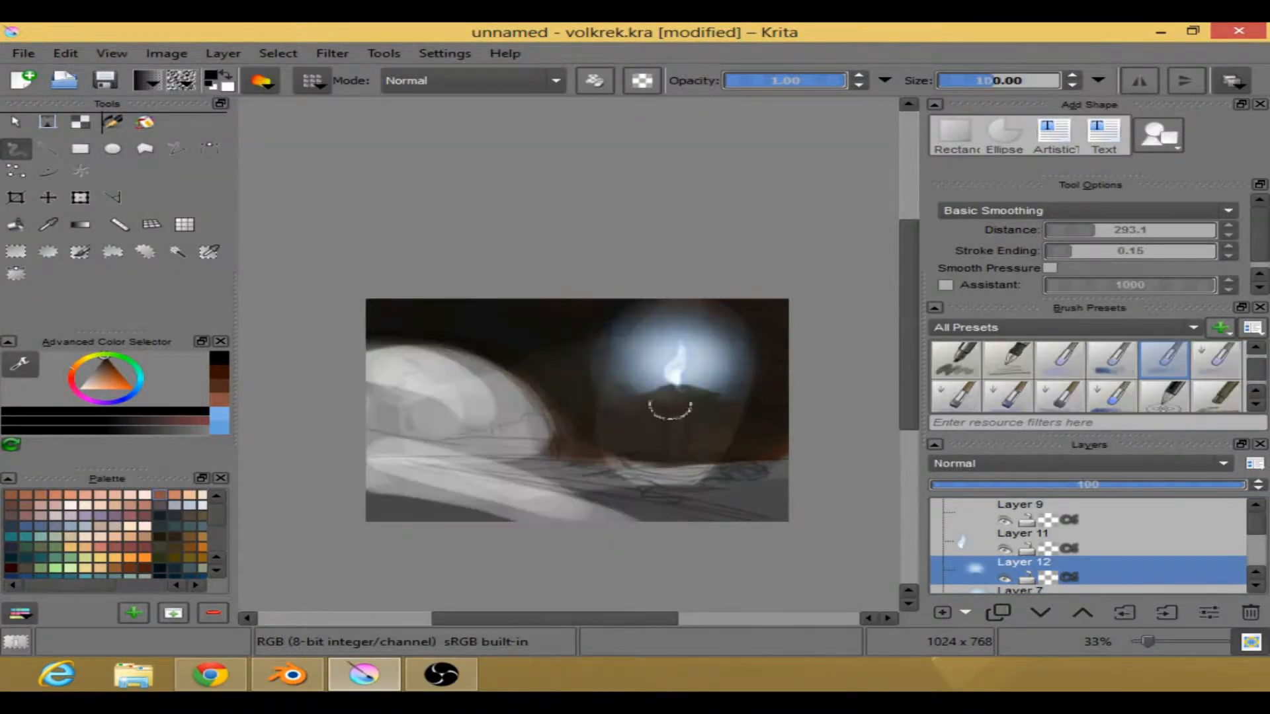
left_click(221, 422)
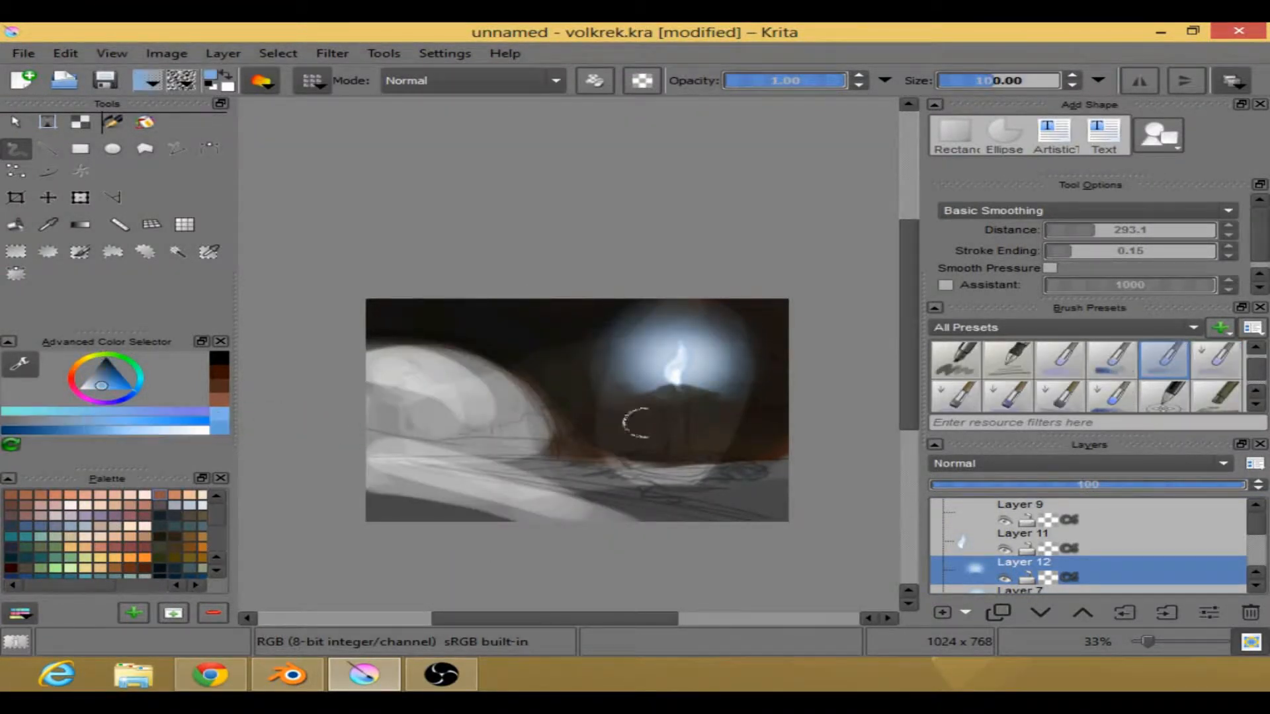
left_click_drag(661, 378, 680, 399)
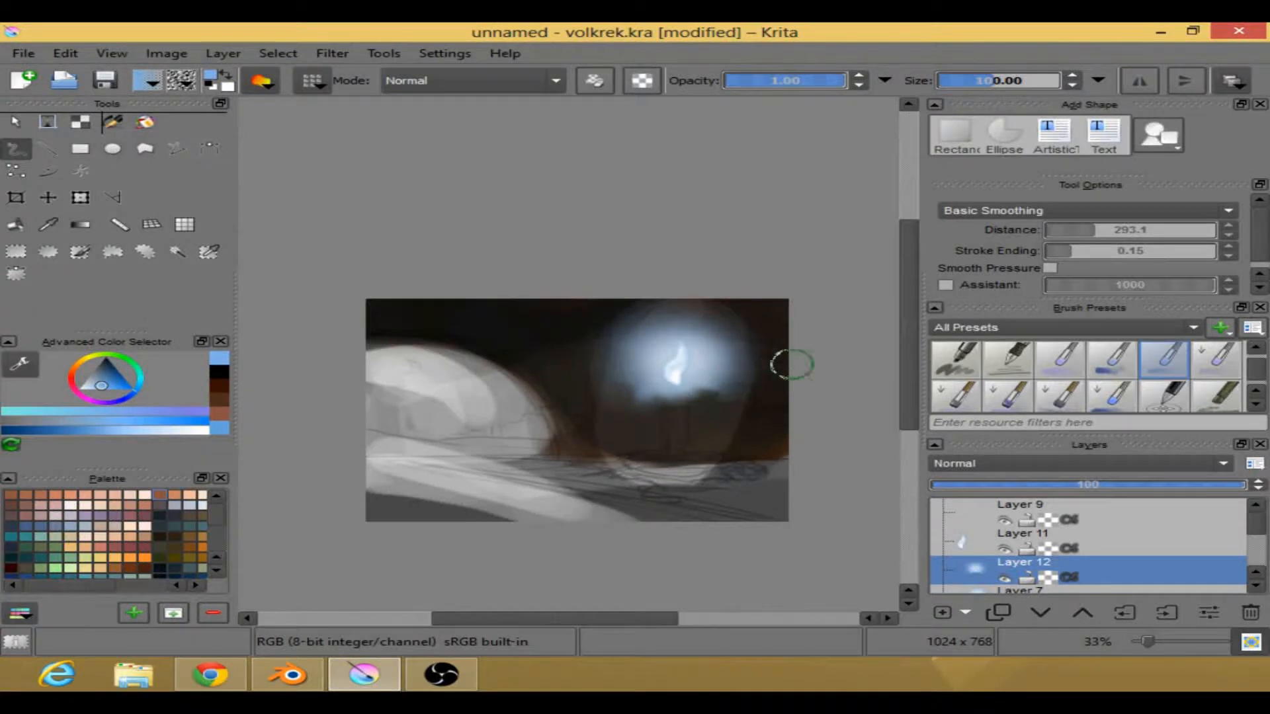
- Undo the last glow strokes and rework the lower edge of the glow around the candle's top
key("ctrl+z")
key("ctrl+z")
key("ctrl+z")
key("ctrl+z")
key("ctrl+z")
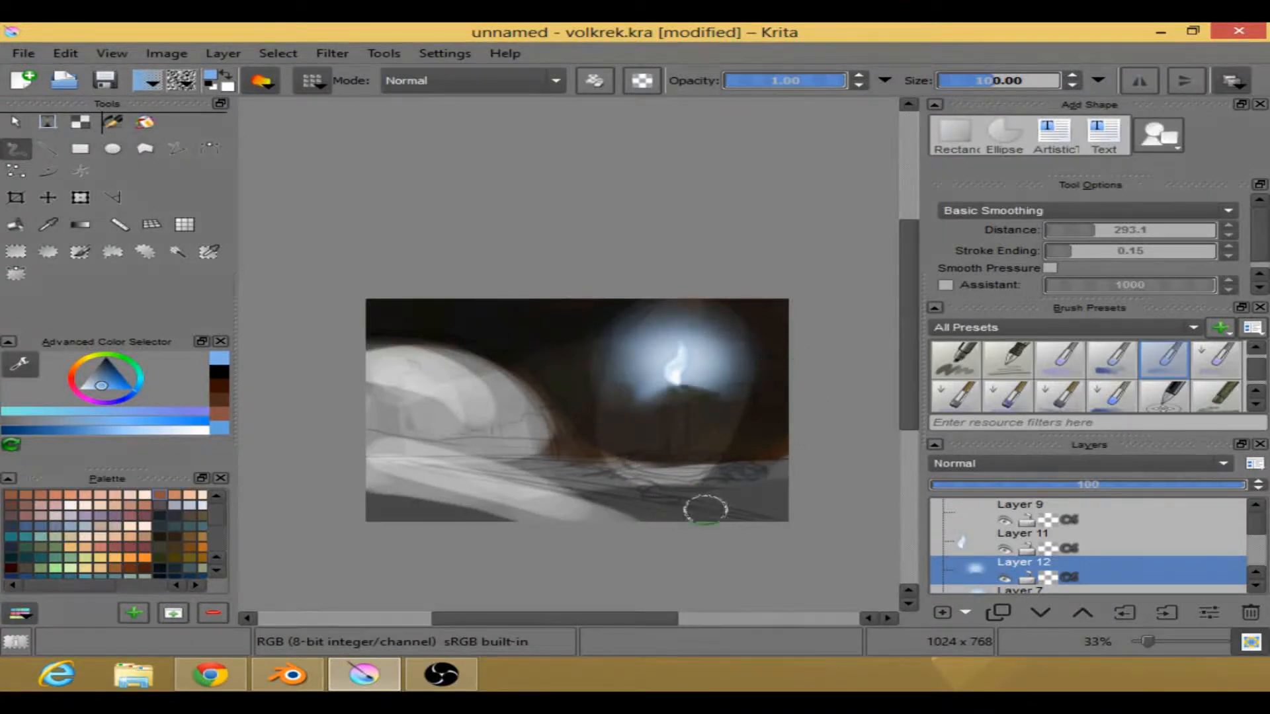
mouse_move(680, 377)
left_mouse_down()
mouse_move(656, 387)
mouse_move(717, 385)
left_mouse_up()
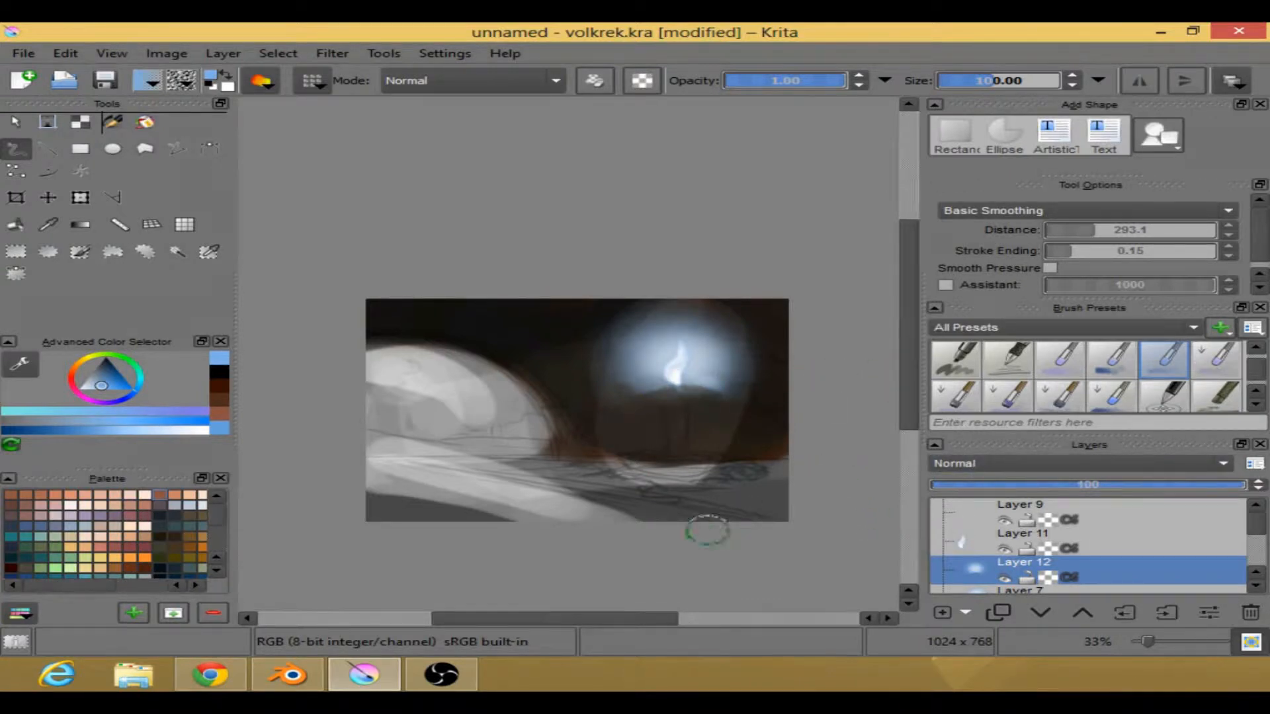
- Toggle Layer 13 for comparison, and hide Layers 13, 12 and 11 to expose the greyscale sketch
scroll(1255, 586, "down", 3)
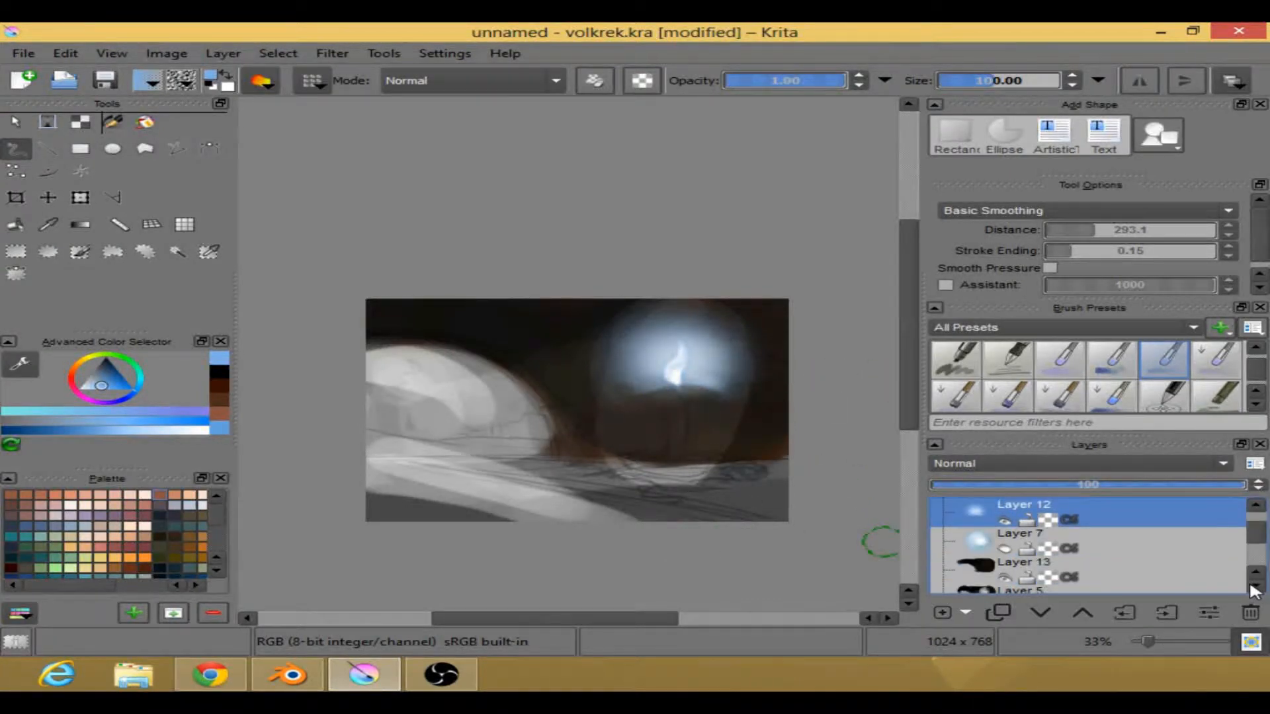
left_click(1011, 539)
left_click(1004, 548)
left_click(1004, 548)
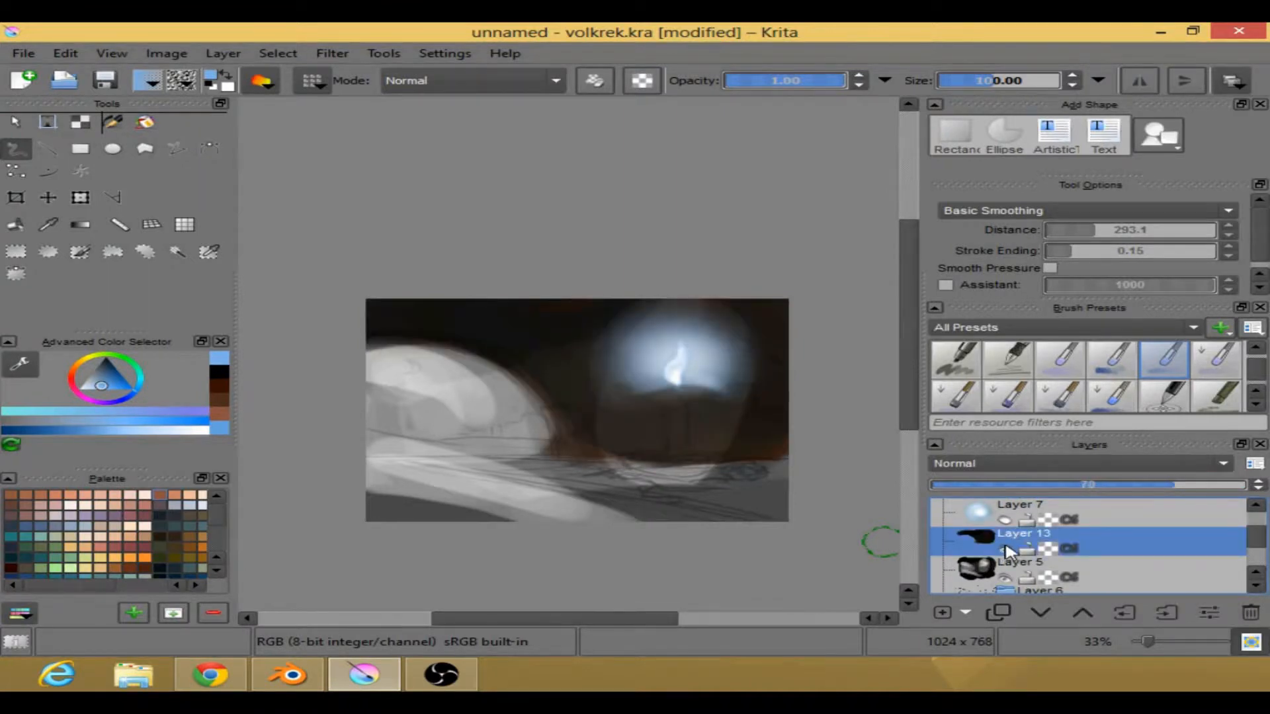
left_click(1004, 548)
left_click_drag(1258, 536, 1257, 513)
left_click(1005, 577)
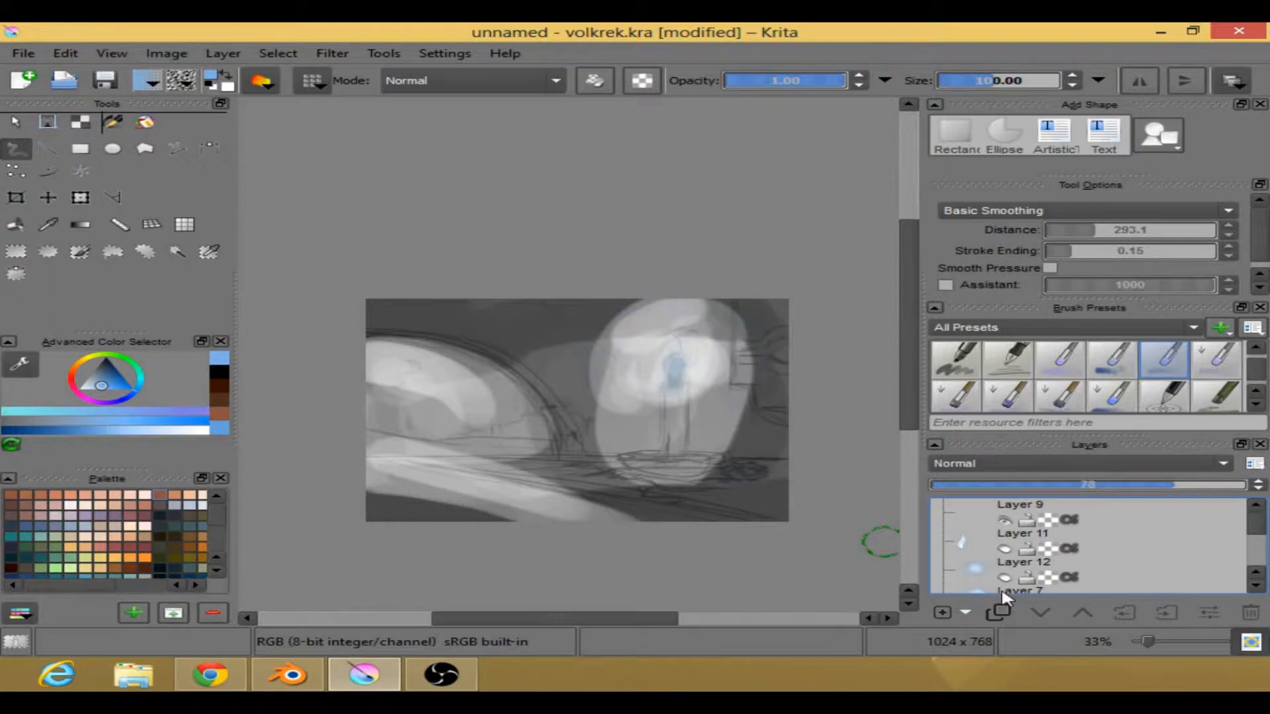
- Toggle Layer 13 for comparison and leave it shown over the greyscale sketch, keeping Layers 7, 11 and 12 hidden
left_click(1256, 585)
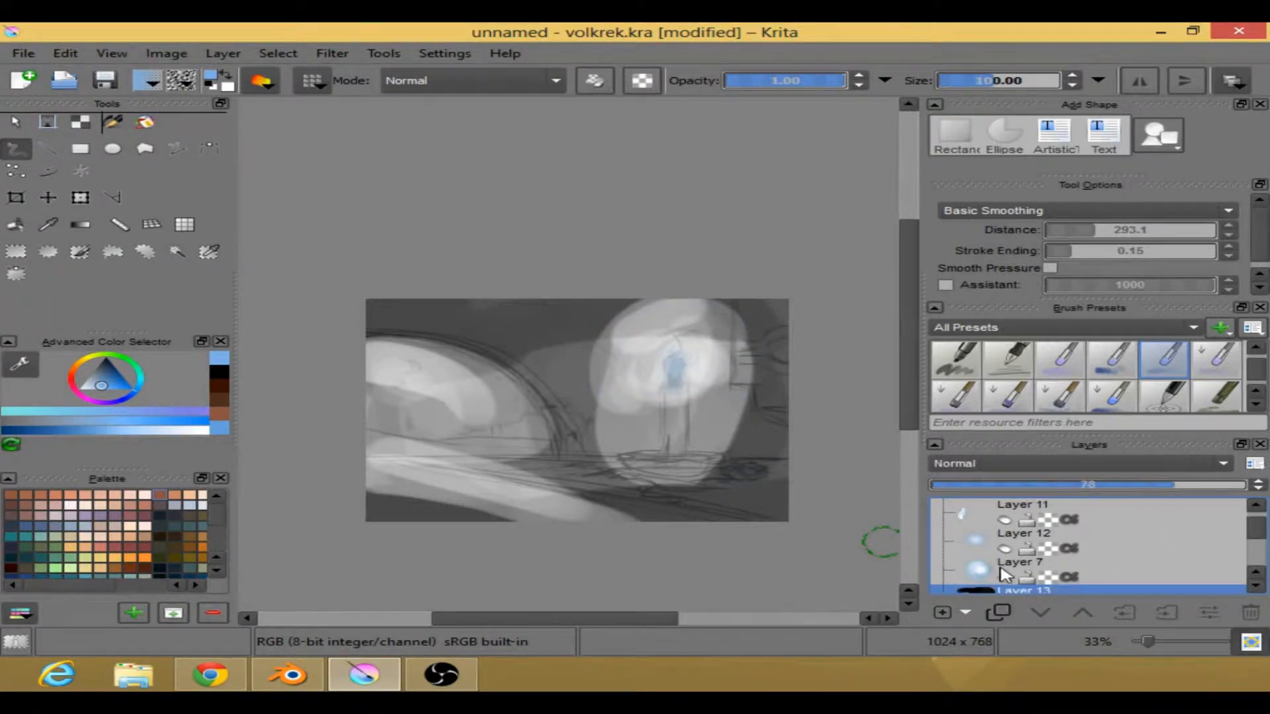
left_click(1256, 586)
left_click(1005, 578)
left_click(1005, 578)
left_click(1005, 578)
left_click(1005, 577)
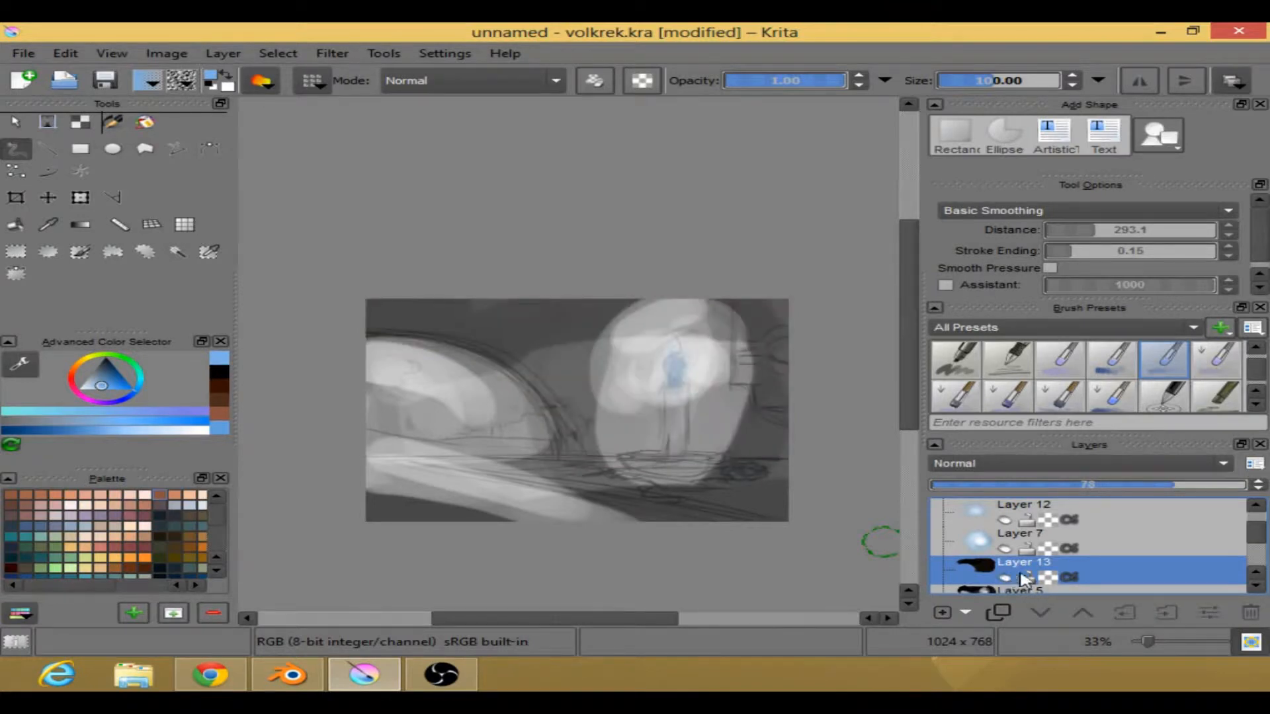
left_click(1255, 508)
left_click(1255, 508)
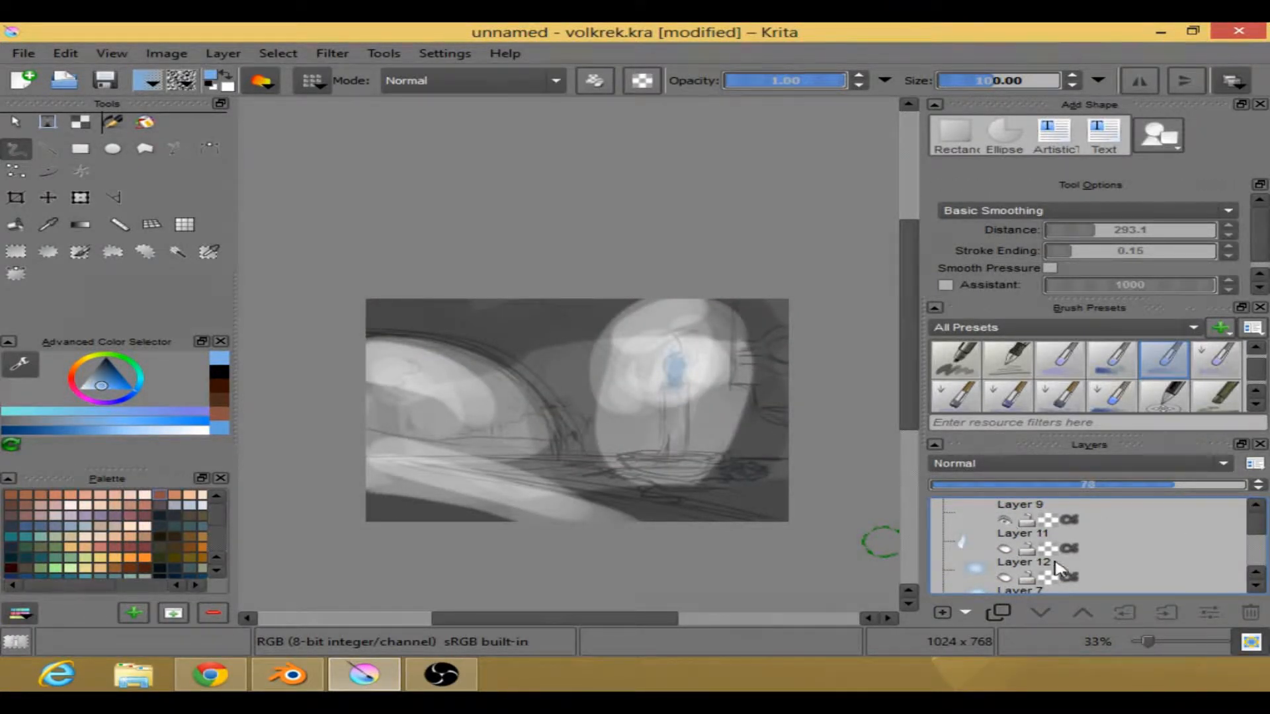
left_click(1257, 584)
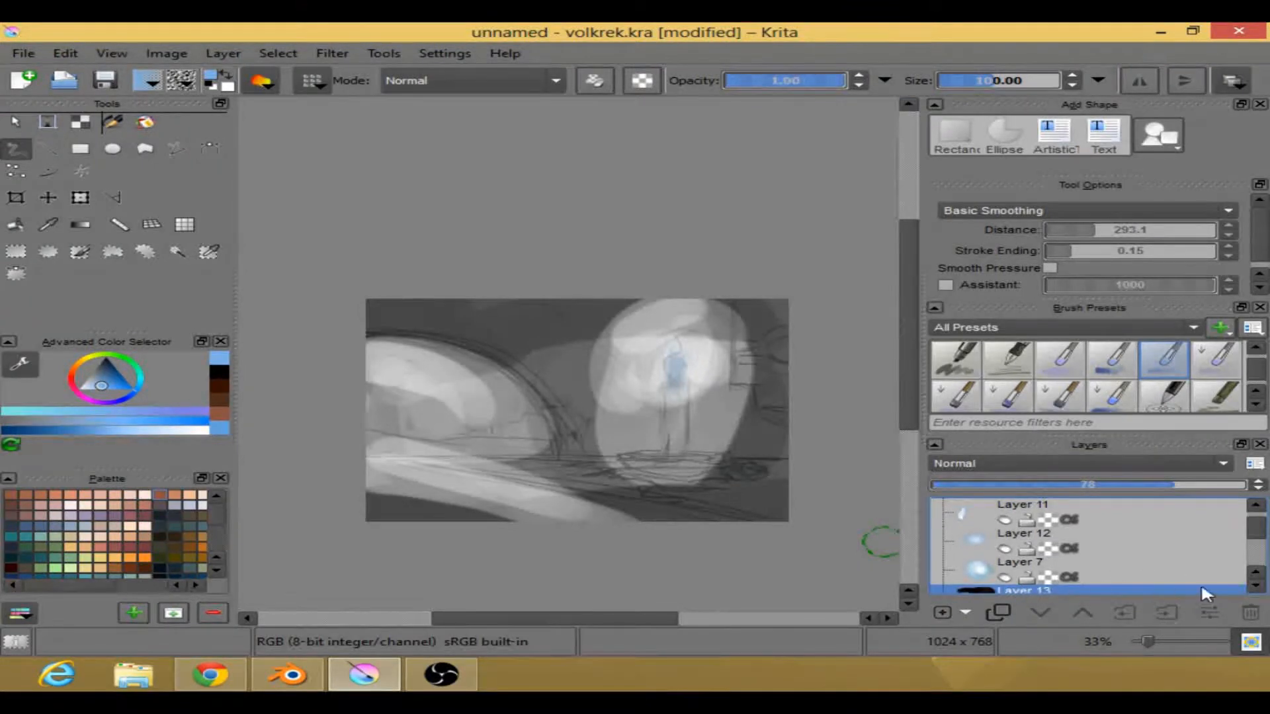
left_click(1256, 586)
left_click(1005, 578)
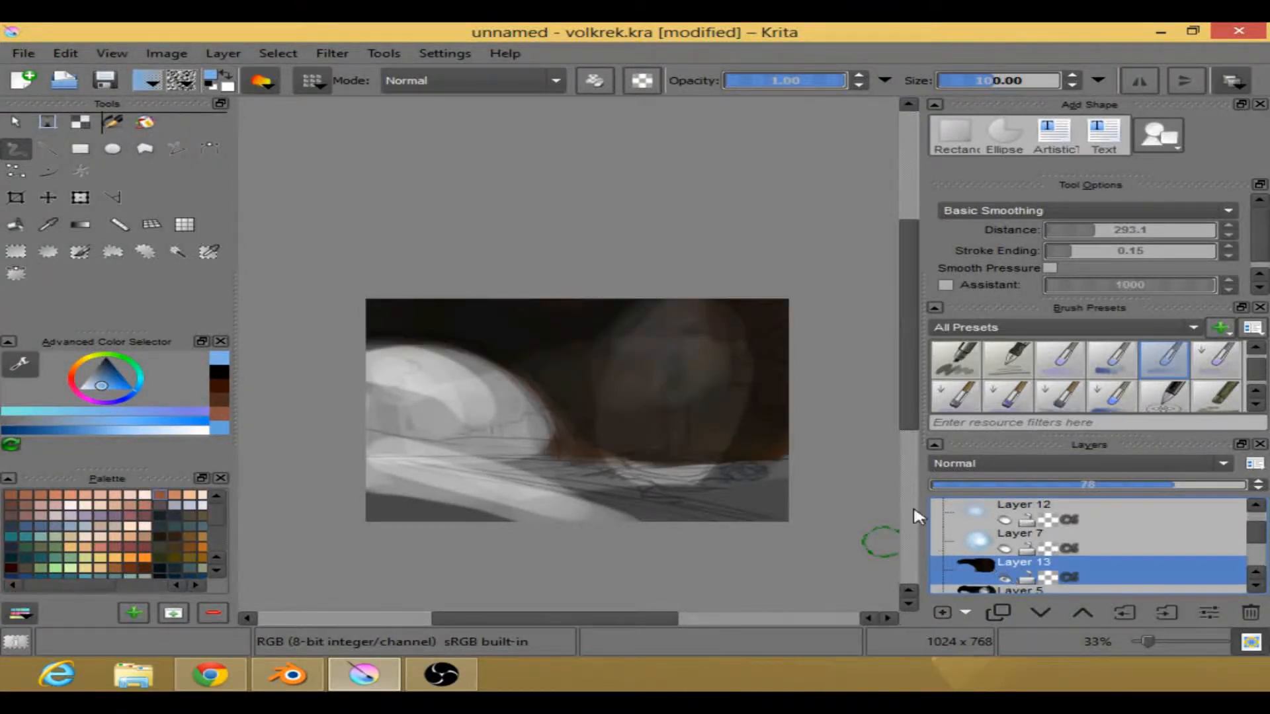
- Paint a faint blue halo on the wall around the candle on Layer 13, using a soft airbrush at size 128.97 and opacity 0.51
right_click(456, 300)
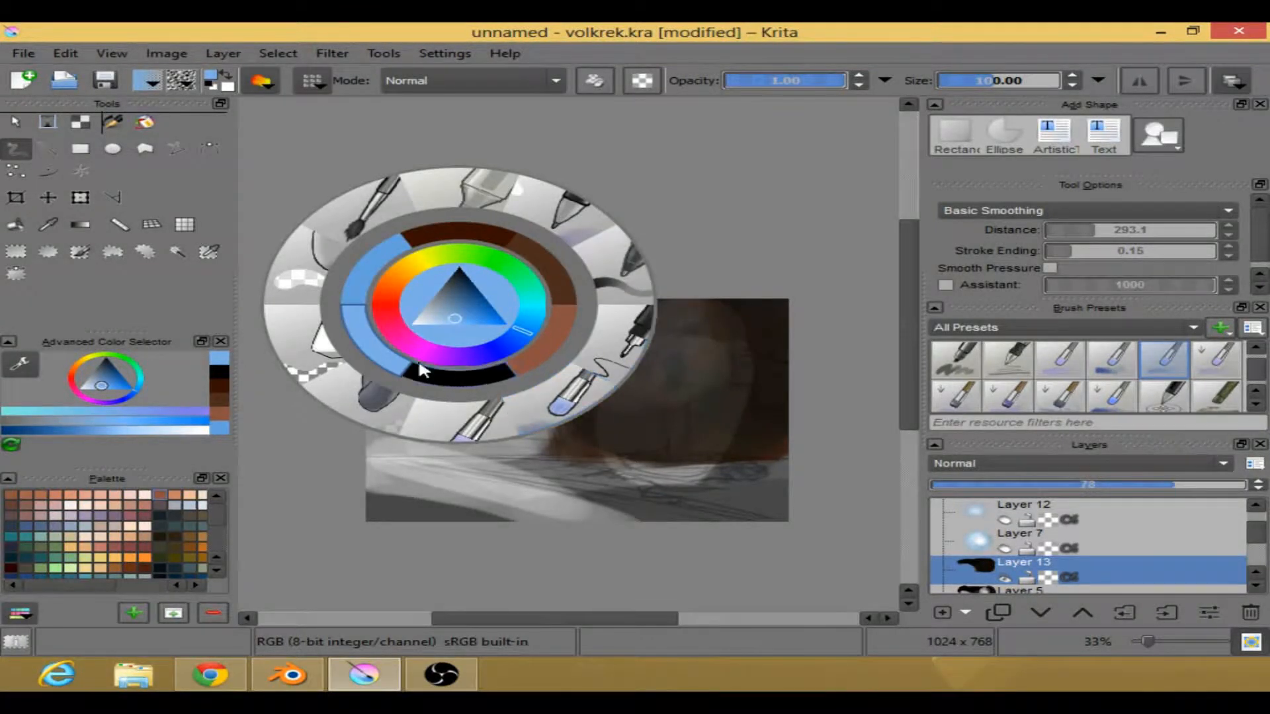
left_click(361, 336)
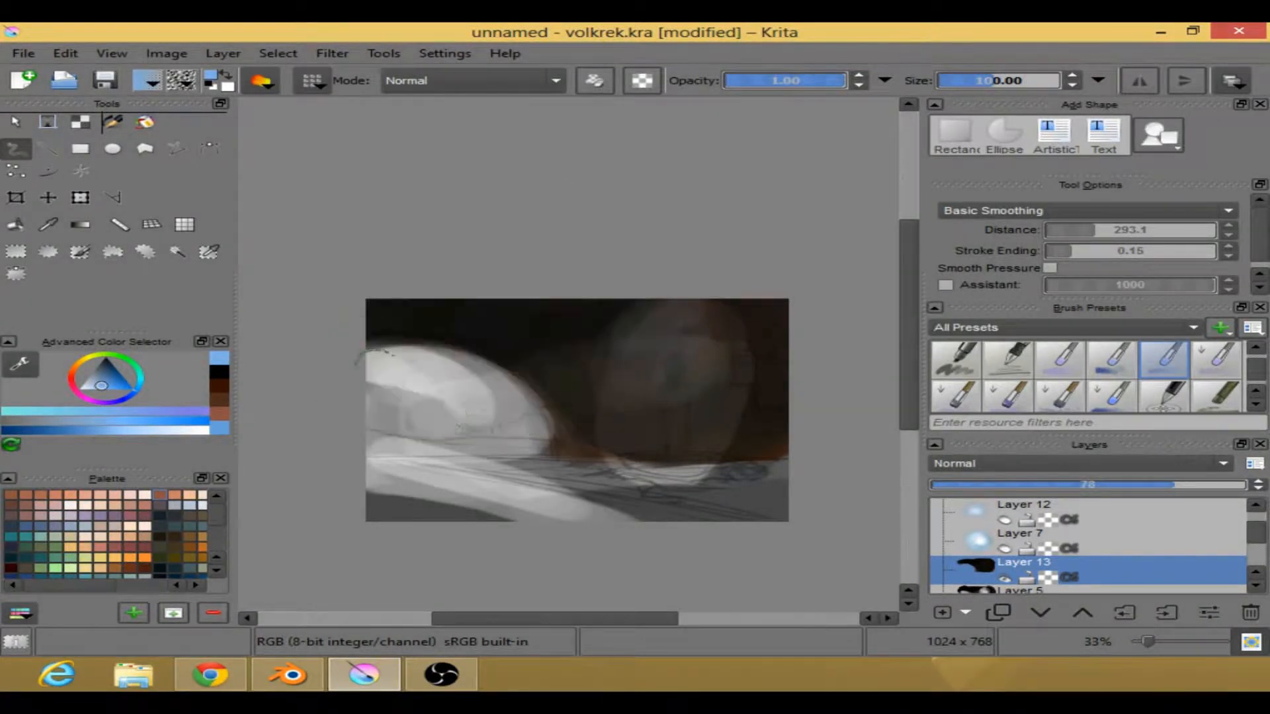
left_click_drag(797, 84, 789, 85)
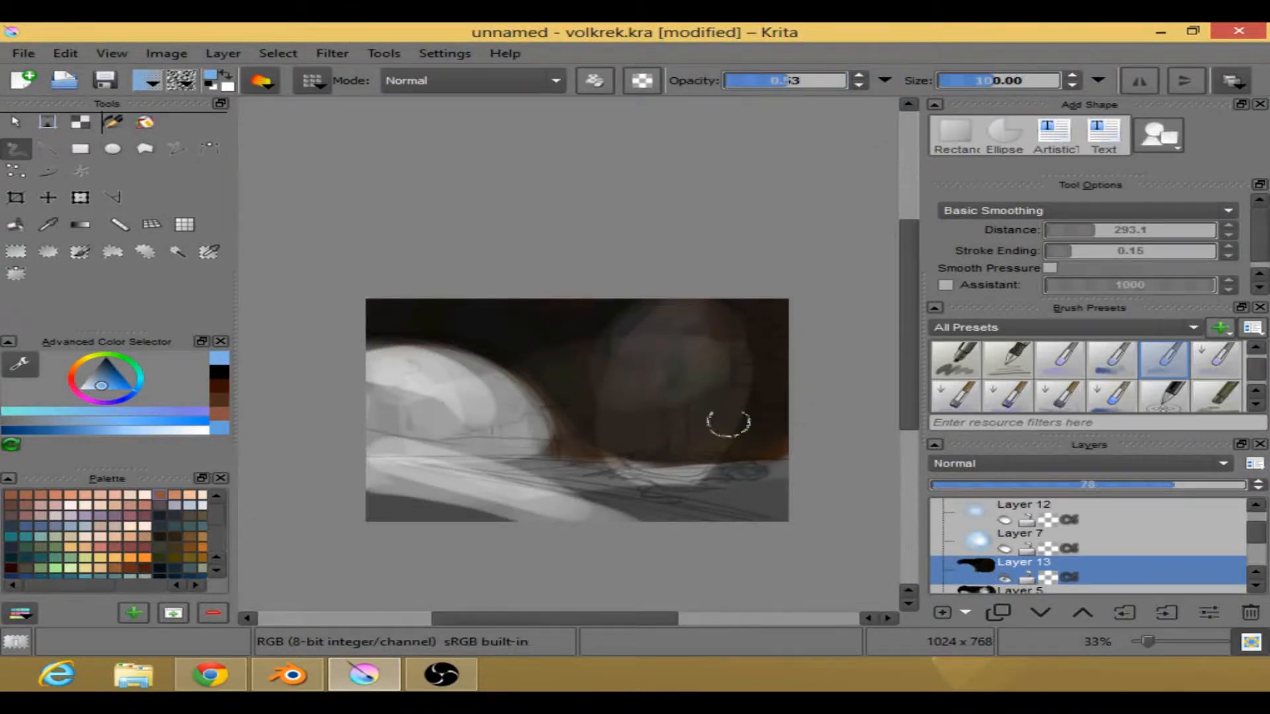
left_click(793, 84)
right_click(595, 378)
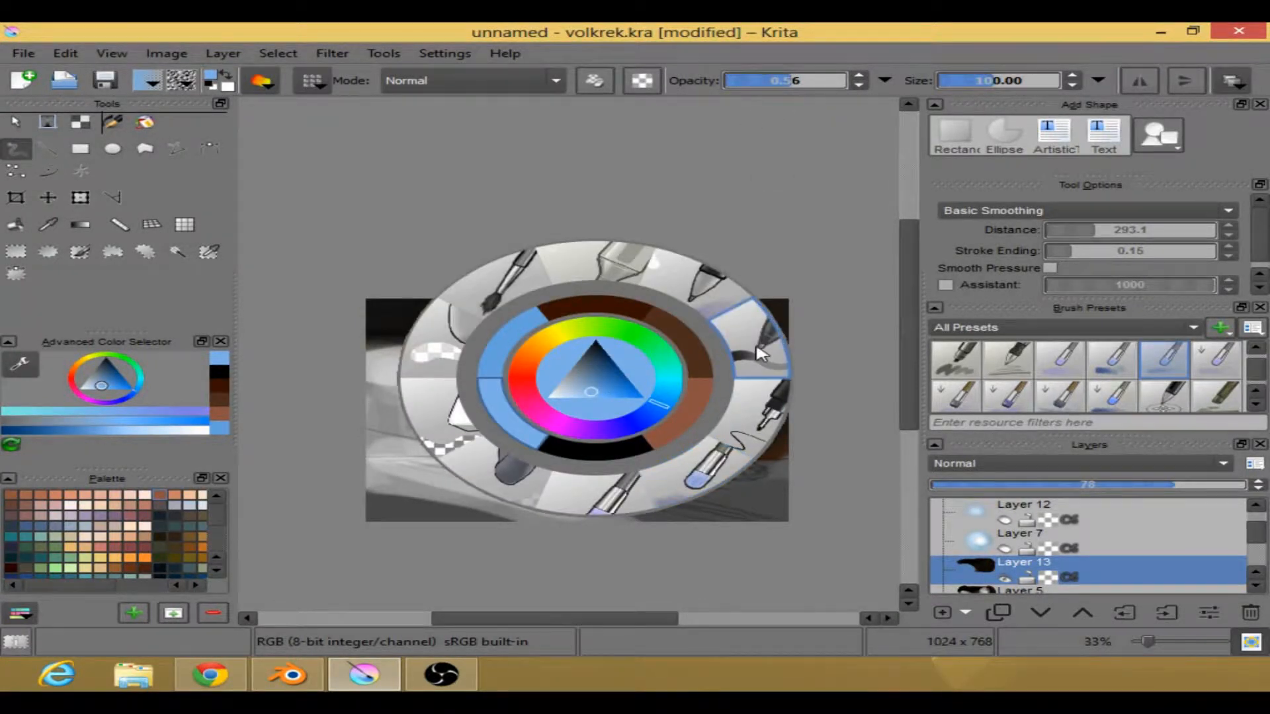
left_click(694, 278)
left_click(991, 84)
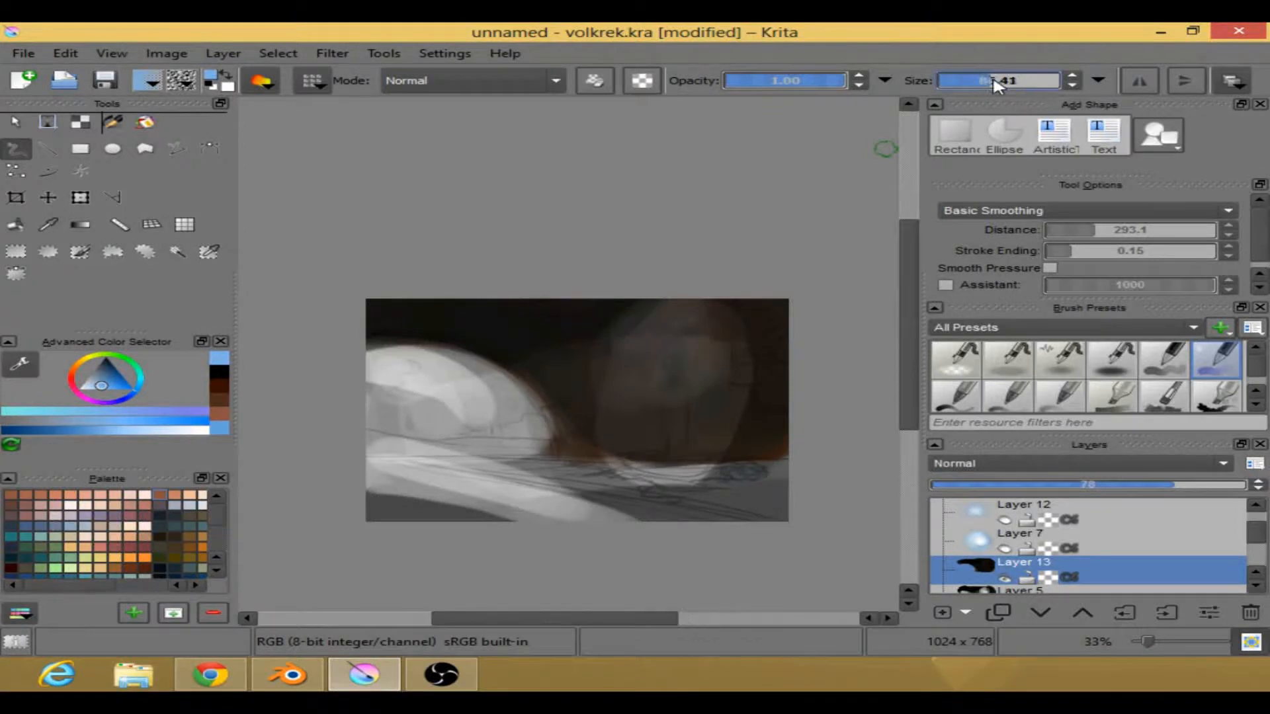
left_click_drag(821, 80, 787, 81)
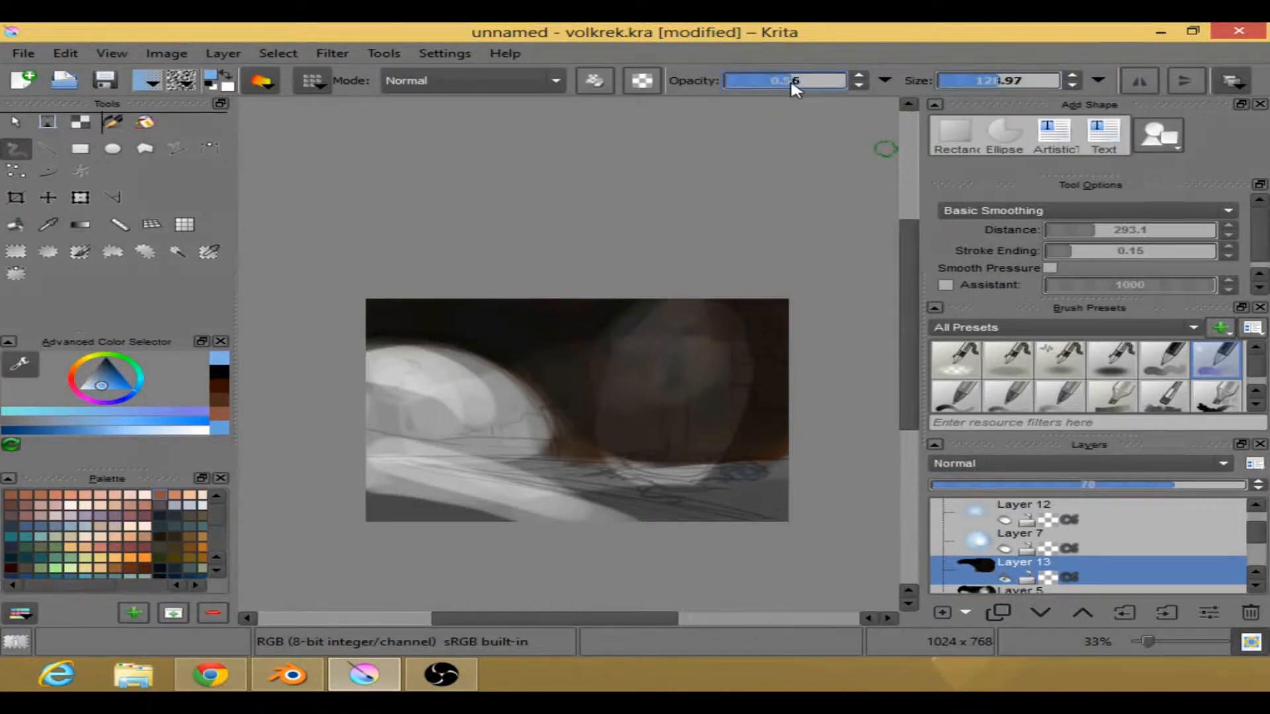
mouse_move(747, 333)
left_mouse_down()
mouse_move(735, 427)
mouse_move(741, 324)
mouse_move(755, 427)
mouse_move(750, 326)
mouse_move(783, 402)
mouse_move(759, 323)
left_mouse_up()
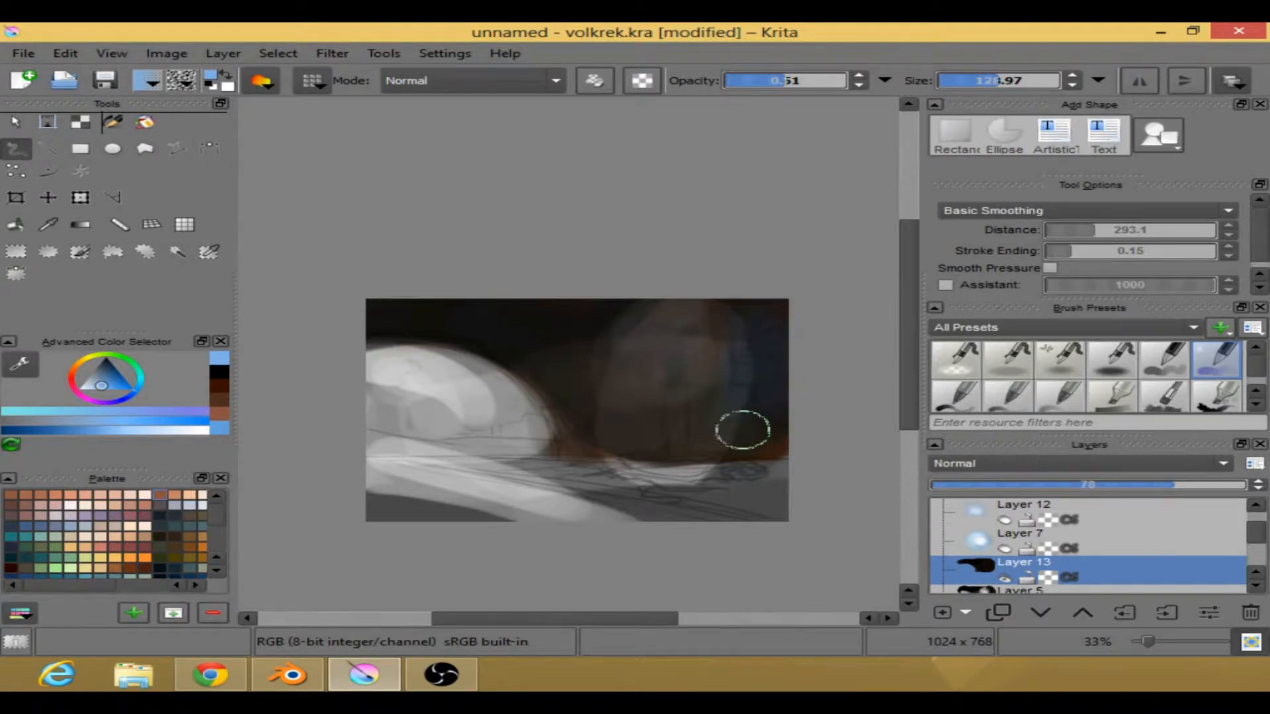
mouse_move(622, 294)
left_mouse_down()
mouse_move(653, 419)
mouse_move(642, 299)
mouse_move(638, 447)
mouse_move(699, 400)
mouse_move(666, 293)
mouse_move(679, 395)
mouse_move(620, 327)
mouse_move(729, 404)
mouse_move(709, 362)
mouse_move(621, 378)
mouse_move(713, 409)
mouse_move(658, 408)
mouse_move(737, 291)
left_mouse_up()
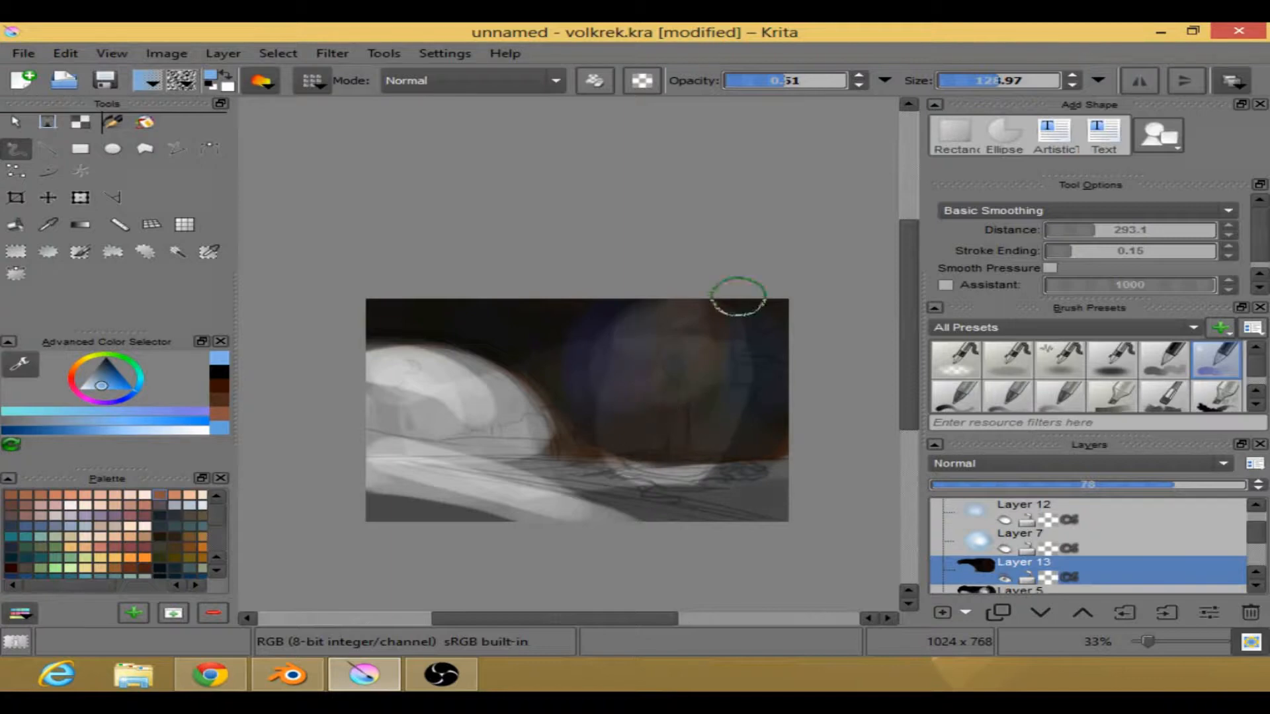
- Try a faint blue stroke along the table's edge by the dish with Layers 7 and 12 shown, then hide them and undo the stroke
left_click(1005, 548)
left_click(1004, 520)
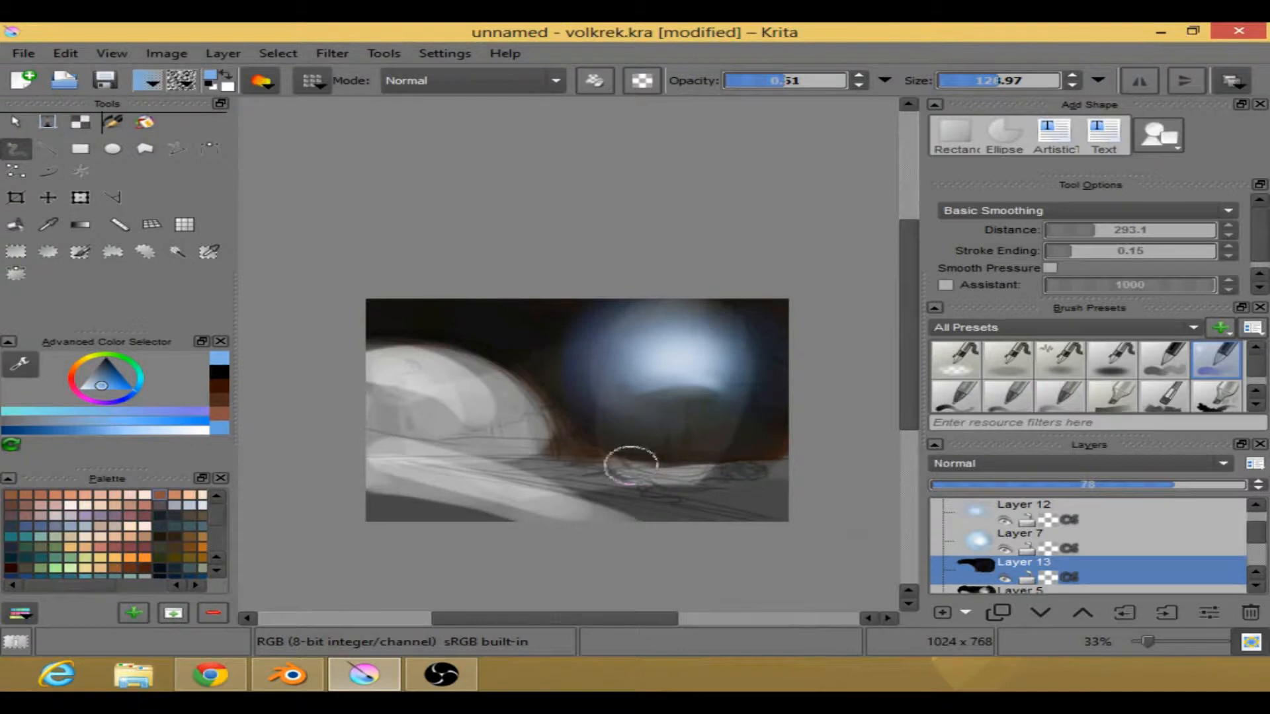
left_click_drag(632, 466, 796, 462)
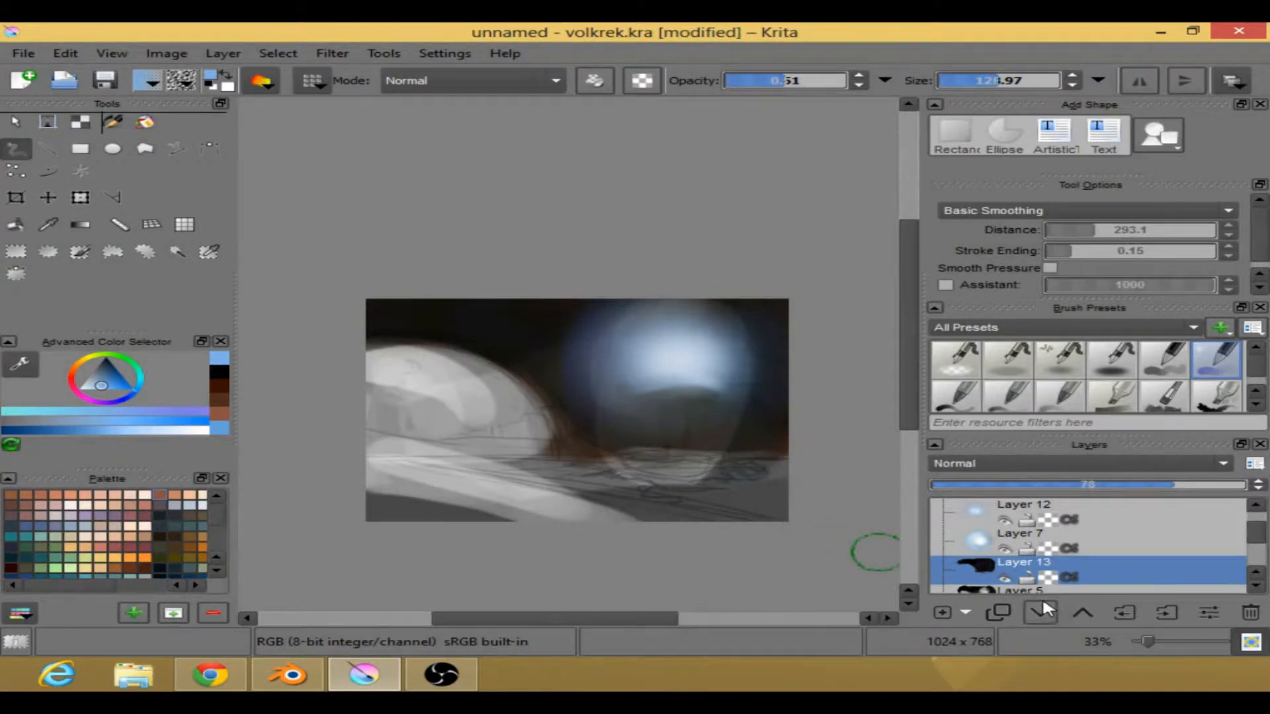
left_click(1004, 548)
left_click(1005, 519)
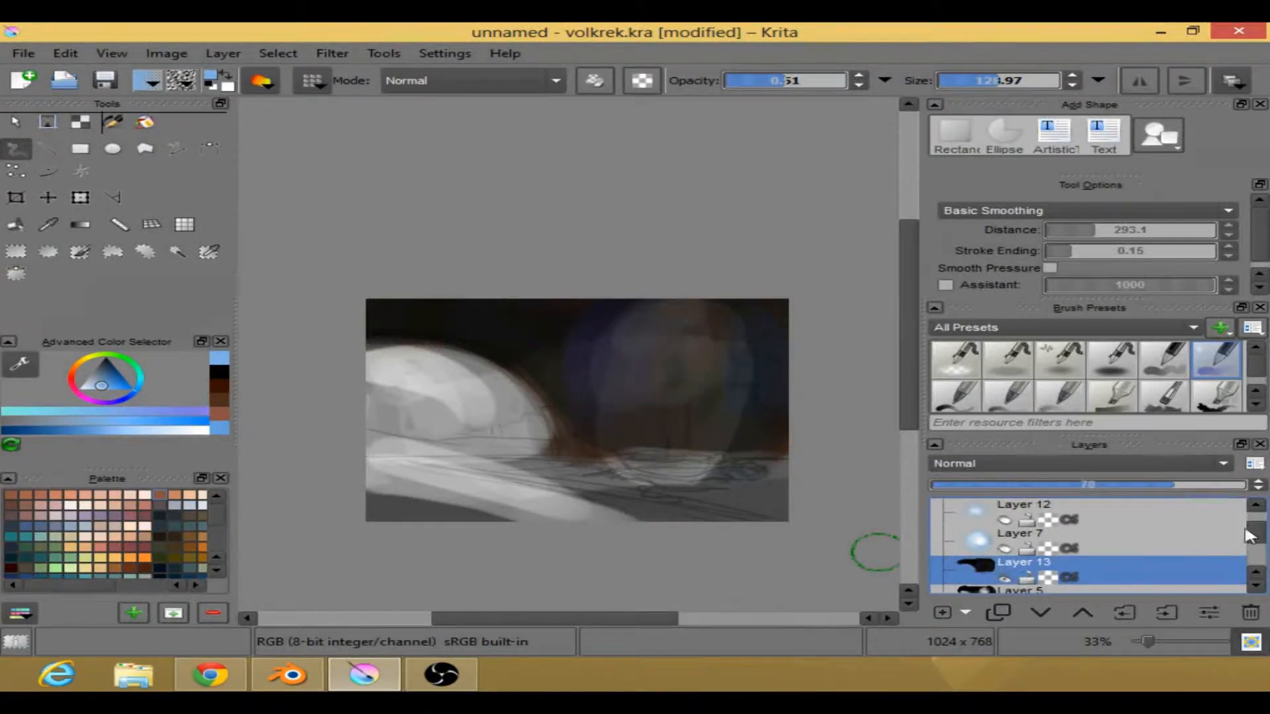
left_click(1255, 506)
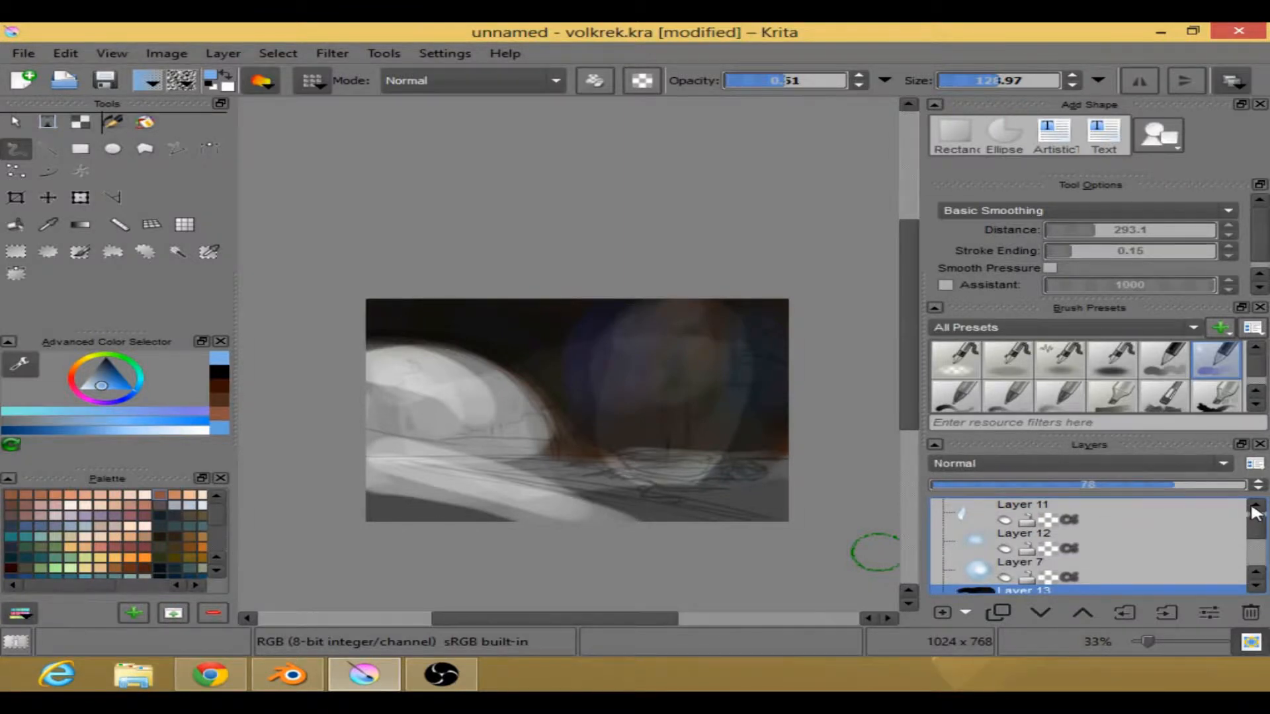
left_click(1255, 506)
left_click(1255, 585)
key("ctrl+z")
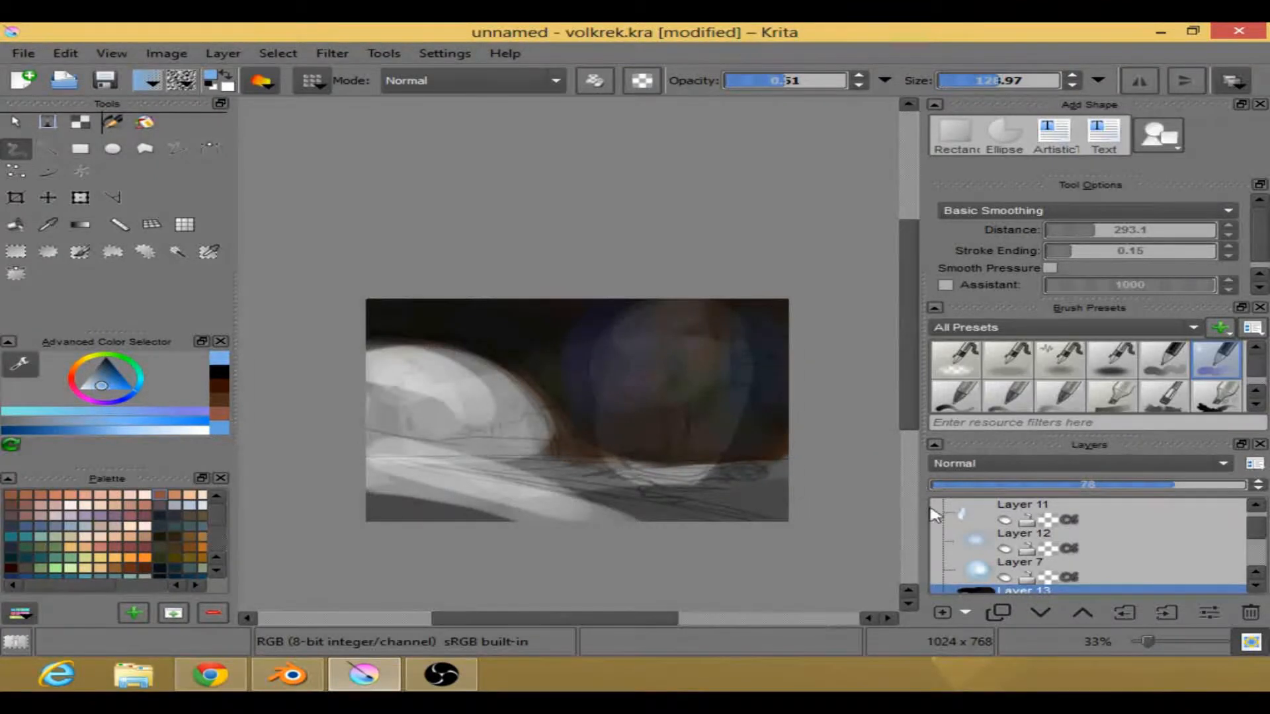
- Add a new layer above Layer 13 and fill the whole table area below the window with solid black using the size 30 brush
left_click(944, 610)
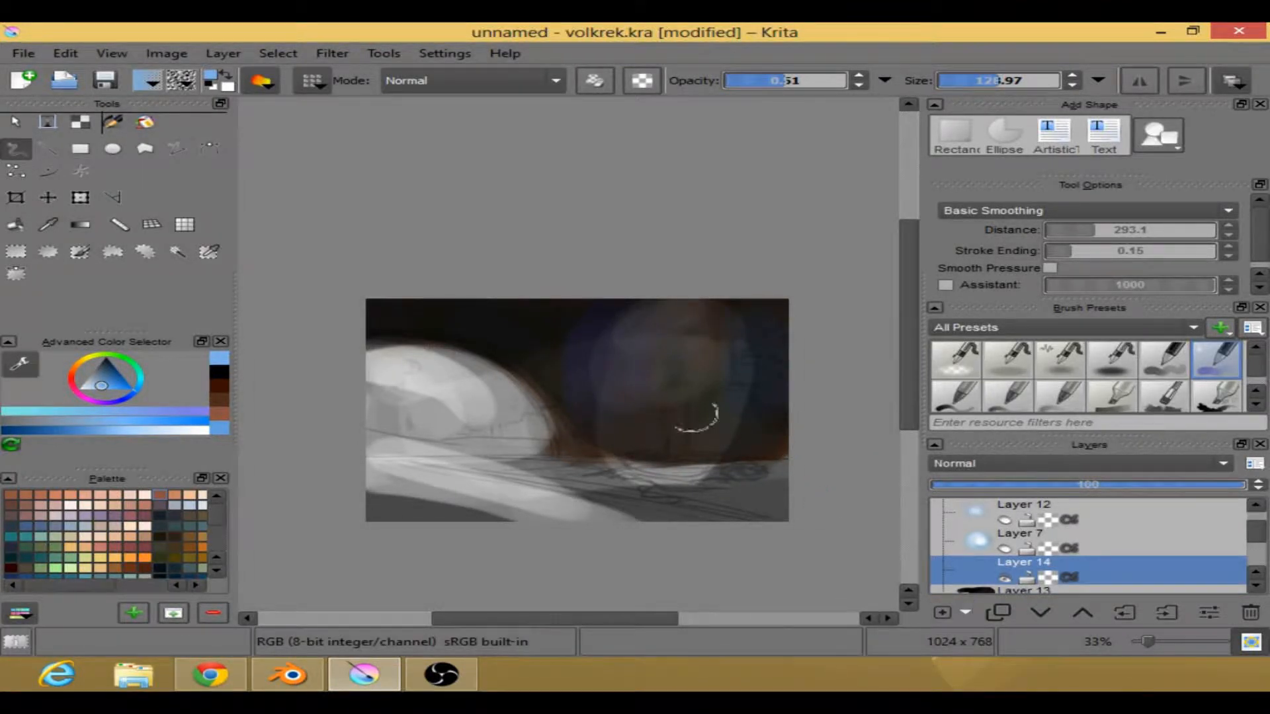
right_click(670, 401)
left_click(684, 471)
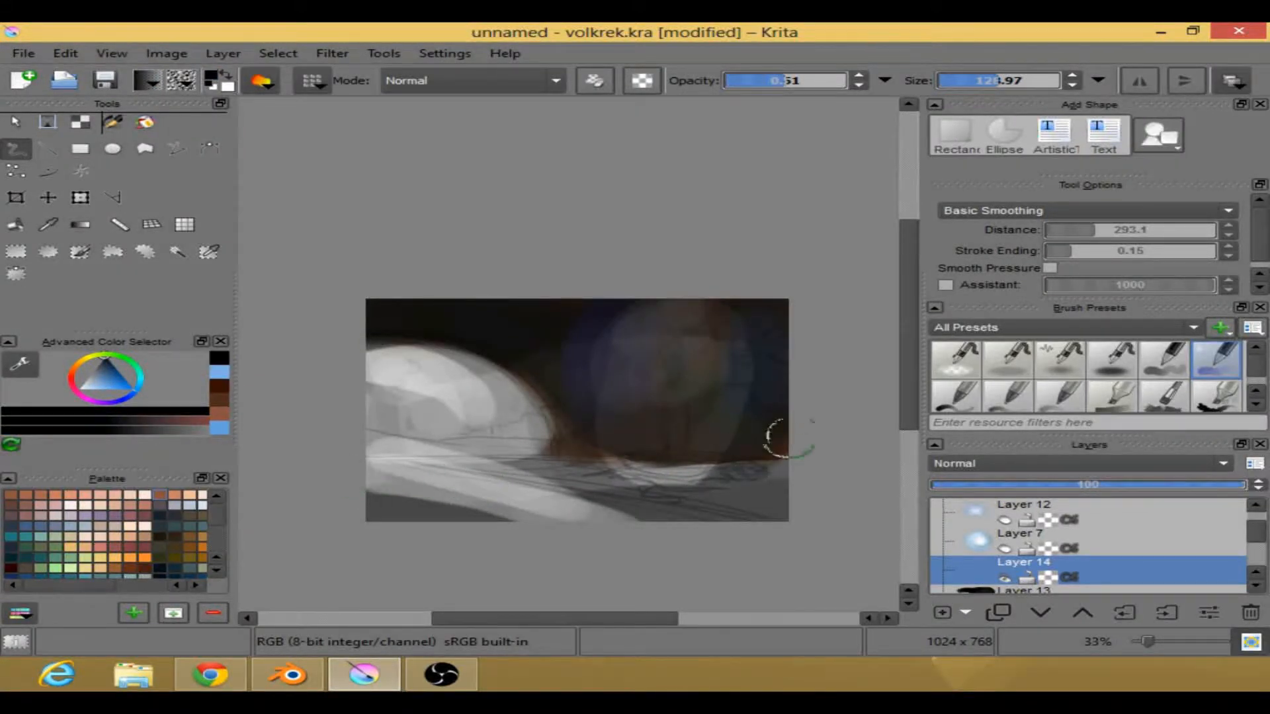
right_click(757, 472)
left_click(707, 506)
right_click(793, 497)
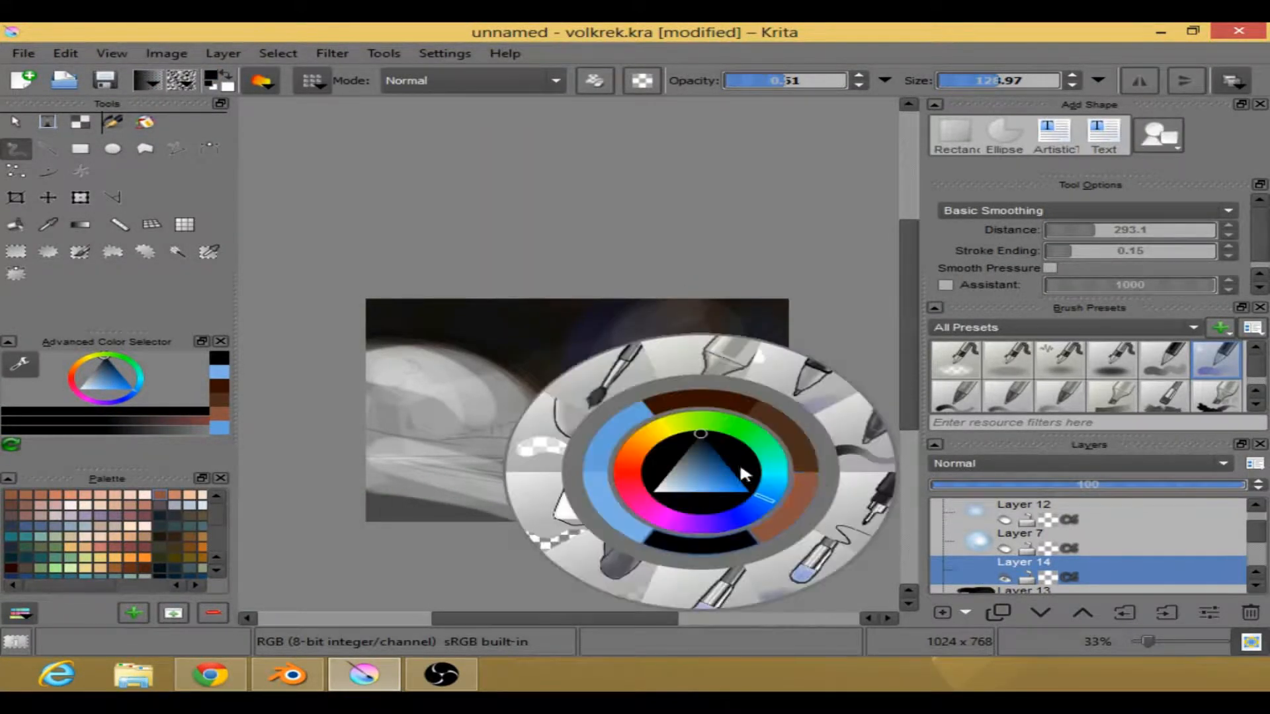
left_click(843, 460)
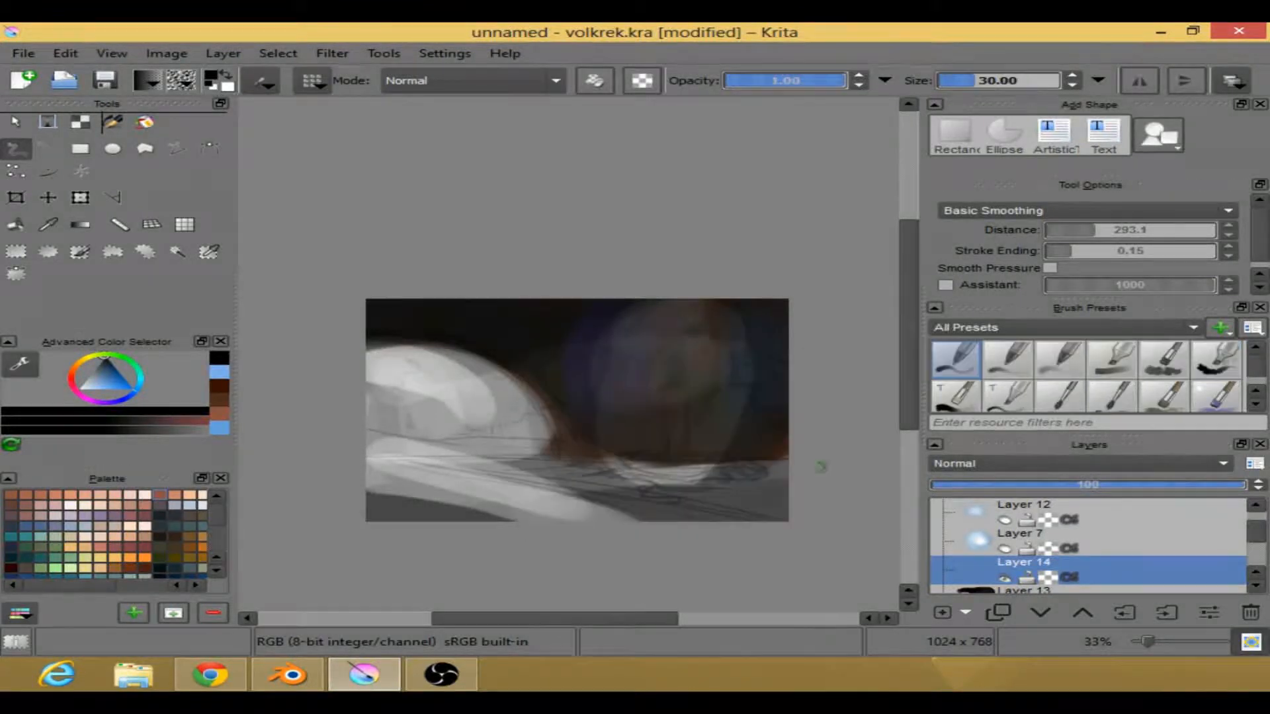
left_click_drag(353, 464, 791, 471)
mouse_move(391, 461)
left_mouse_down()
mouse_move(805, 468)
mouse_move(348, 460)
mouse_move(782, 453)
left_mouse_up()
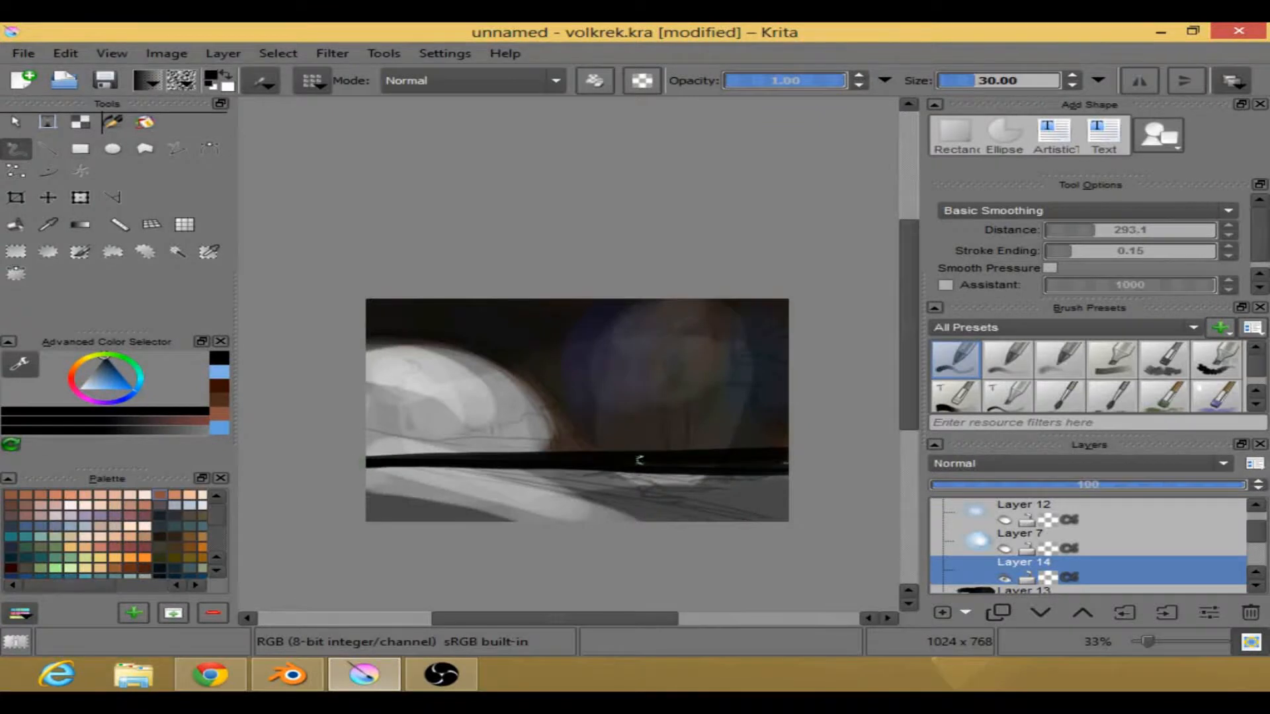
mouse_move(398, 462)
left_mouse_down()
mouse_move(796, 472)
mouse_move(391, 465)
mouse_move(786, 477)
mouse_move(360, 487)
mouse_move(410, 509)
mouse_move(374, 517)
mouse_move(638, 490)
mouse_move(463, 518)
mouse_move(770, 493)
mouse_move(701, 519)
mouse_move(781, 512)
left_mouse_up()
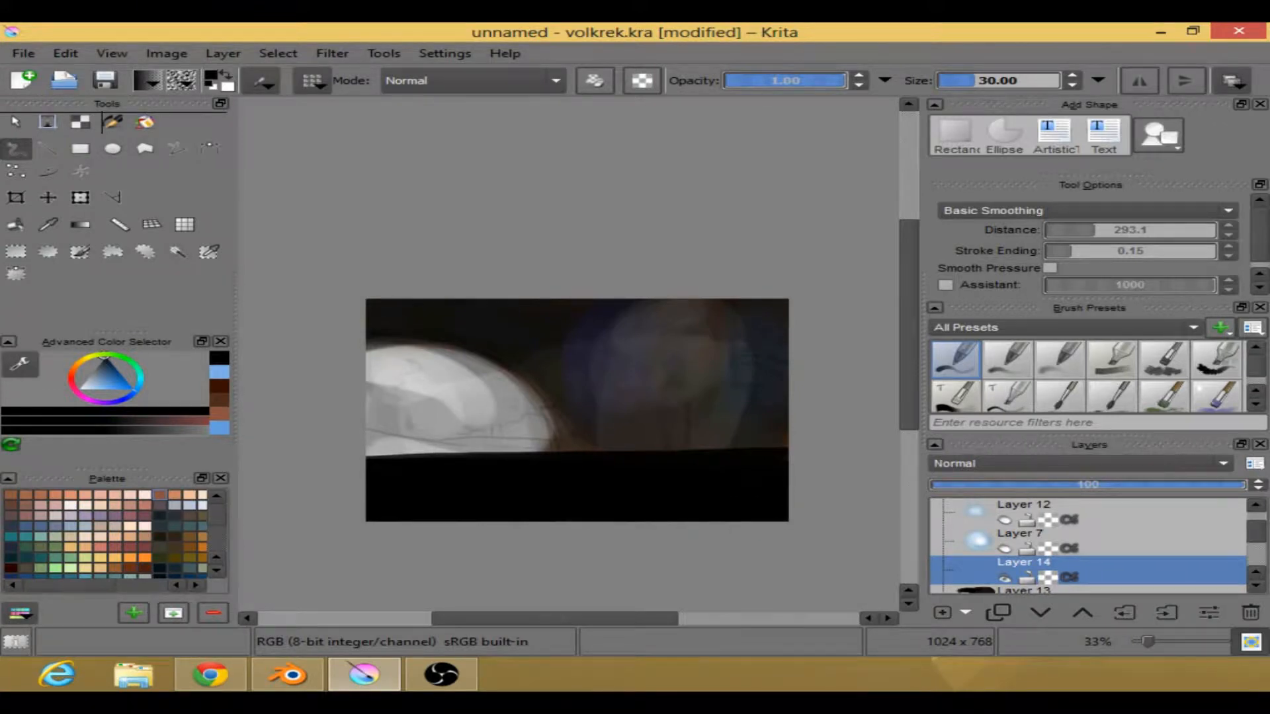
- Lower Layer 14's opacity to 67 and choose a bright red painting colour
left_click_drag(1090, 493, 1072, 490)
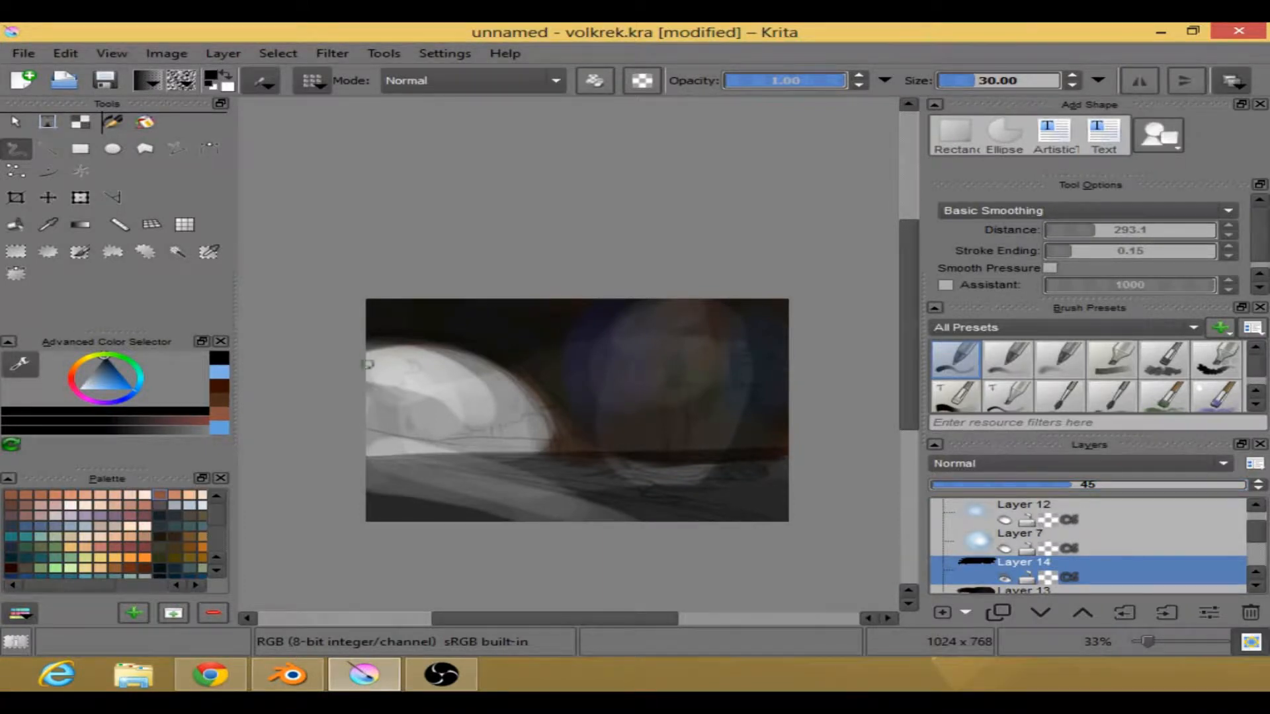
right_click(486, 376)
left_click(411, 369)
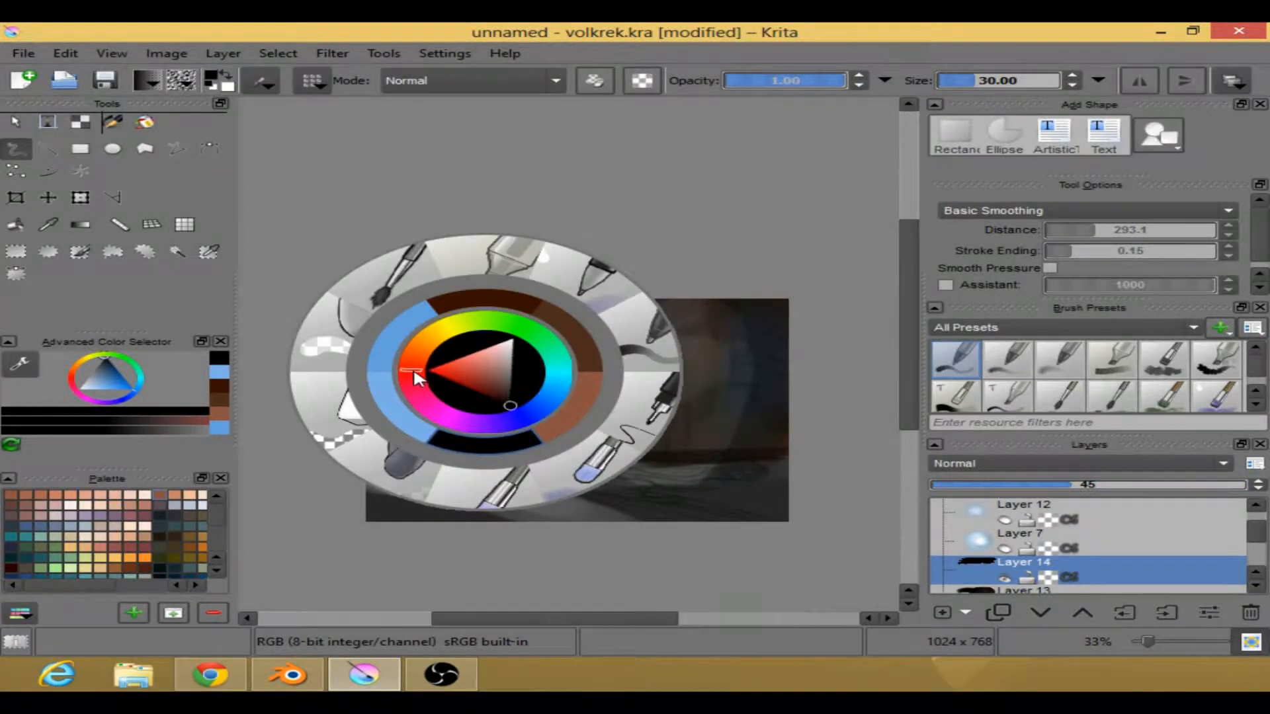
left_click(451, 378)
left_click_drag(444, 381, 437, 379)
left_click(704, 482)
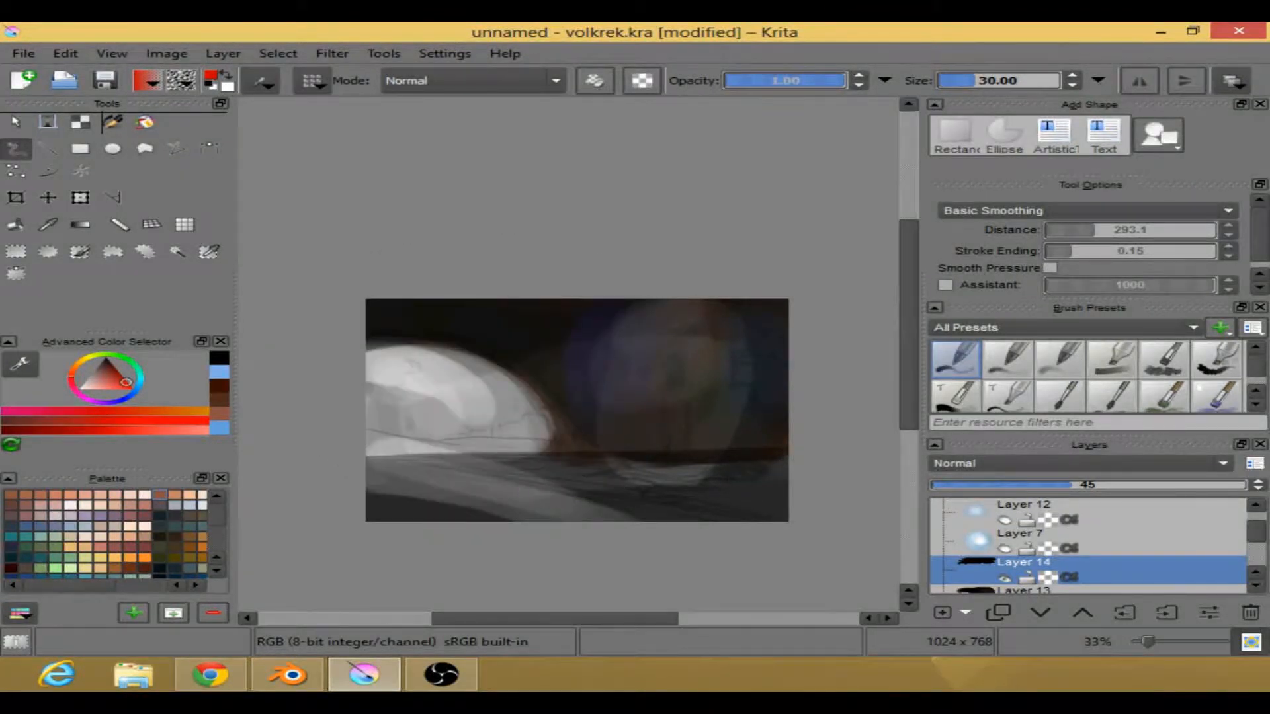
left_click_drag(1114, 490, 1163, 500)
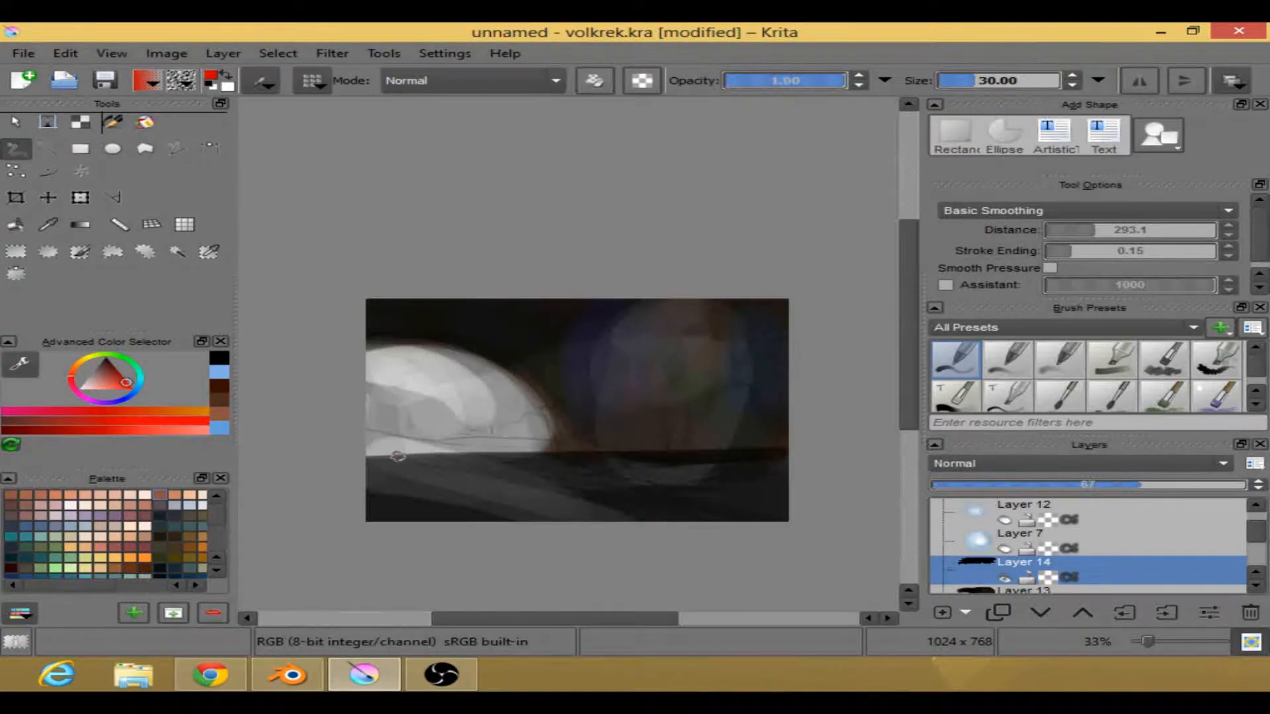
- Try thick red guide lines along the table's diagonal and back edge with the size 30 brush, and undo both strokes
left_click_drag(423, 460, 785, 525)
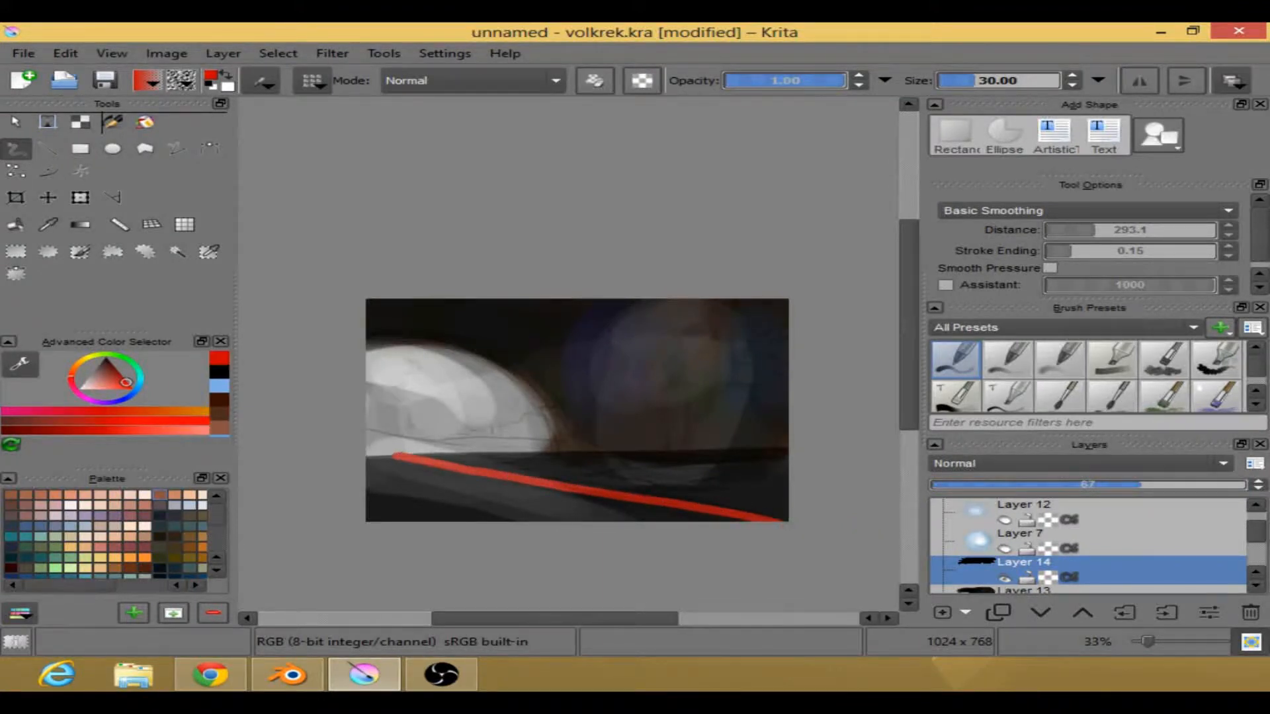
left_click_drag(438, 454, 639, 456)
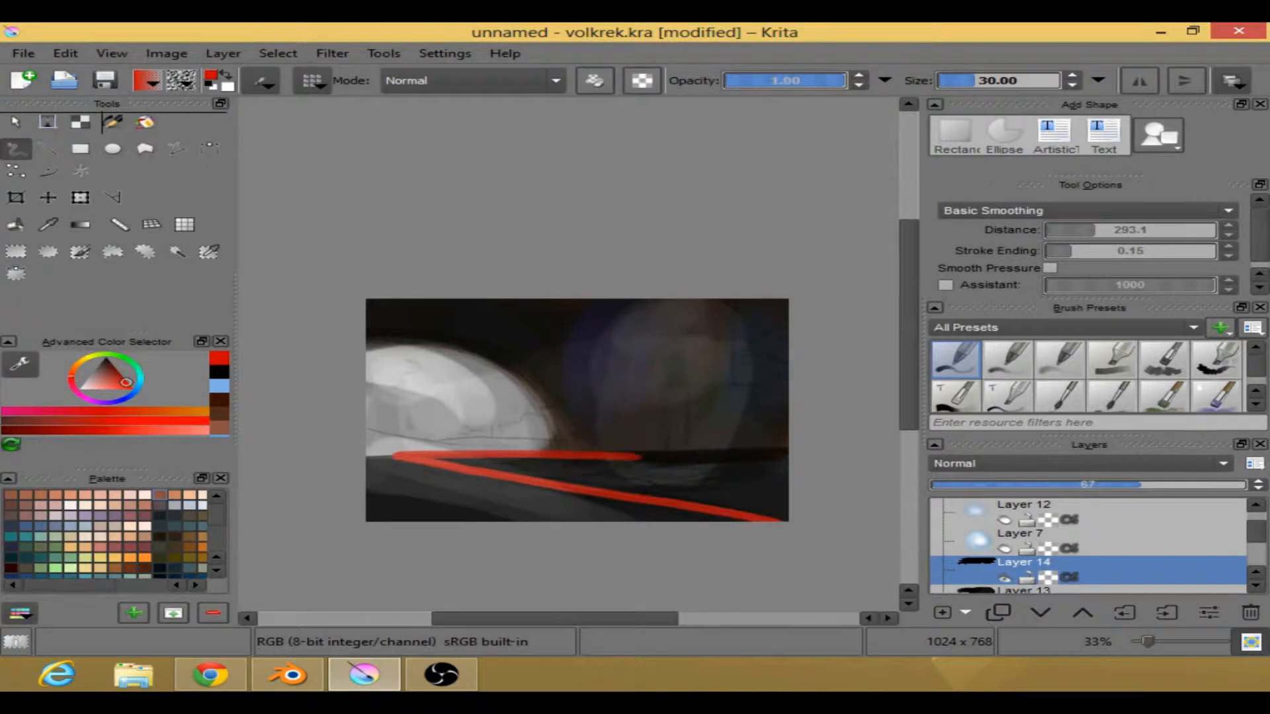
key("ctrl+z")
key("ctrl+z")
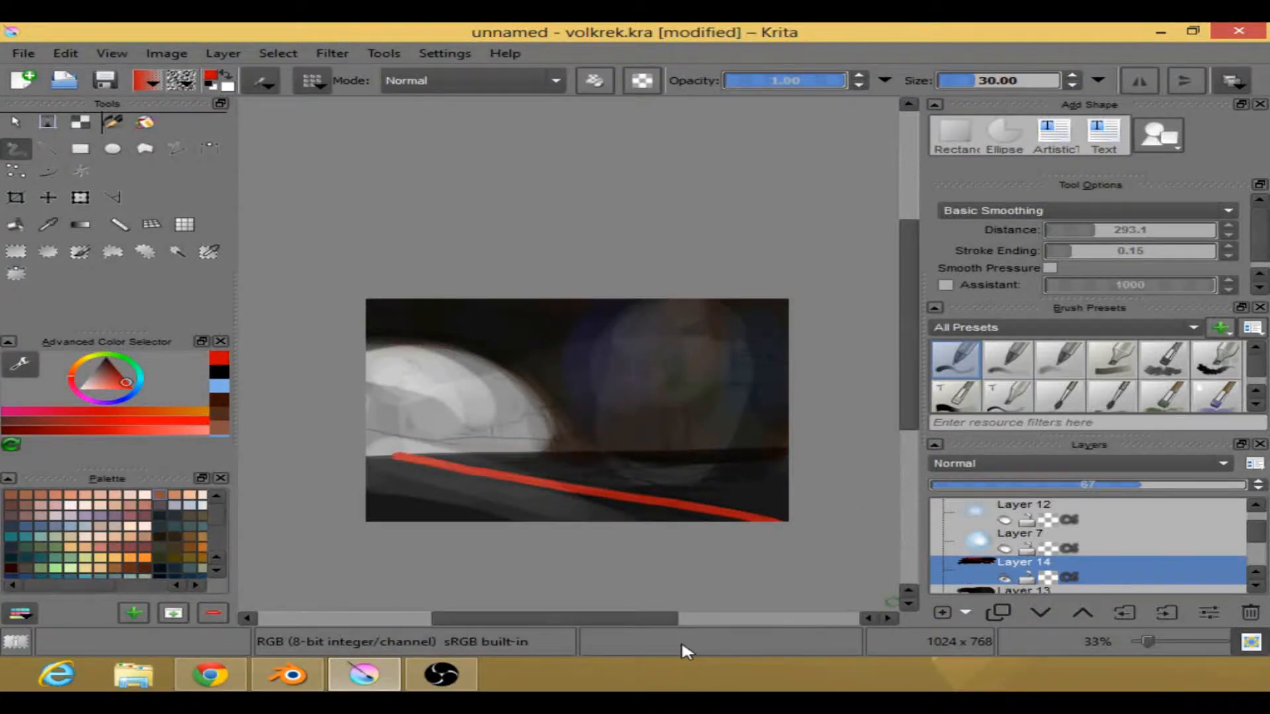
- Draw thin red guide lines across the table with Weighted Smoothing and the size 10 brush, and return to the size 30 brush
left_click(1084, 210)
left_click(992, 247)
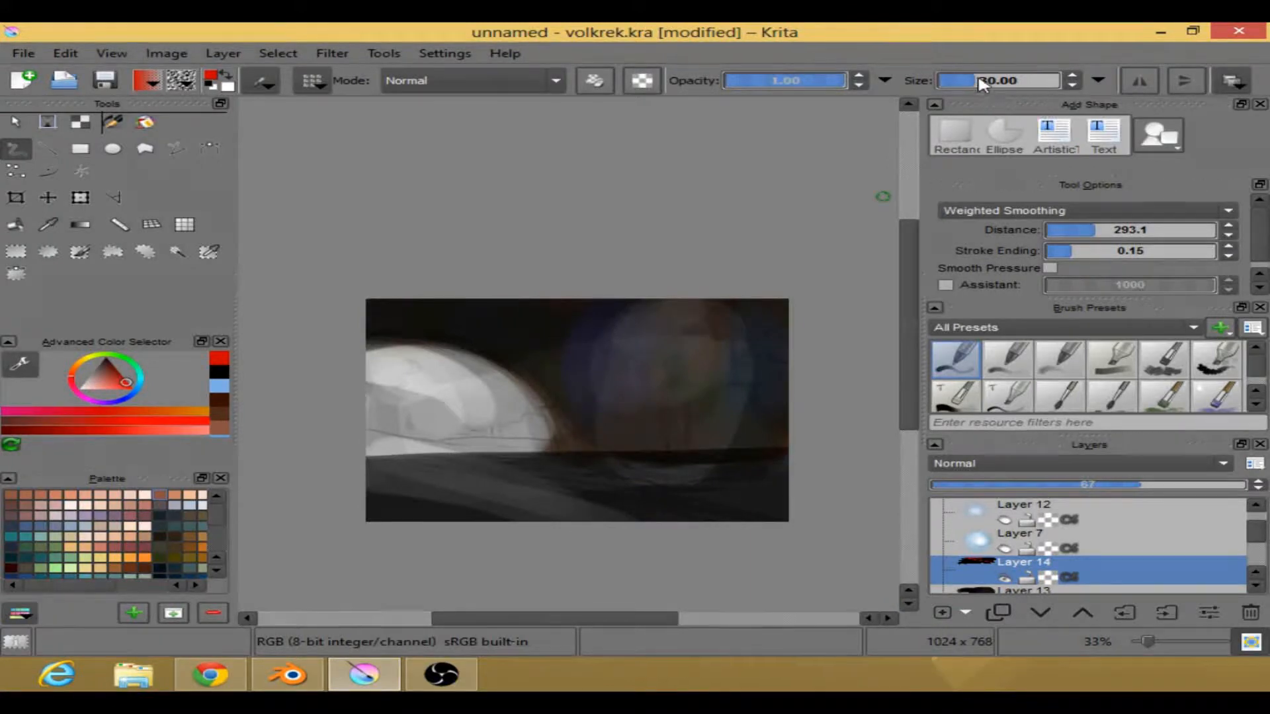
right_click(587, 395)
left_click(739, 453)
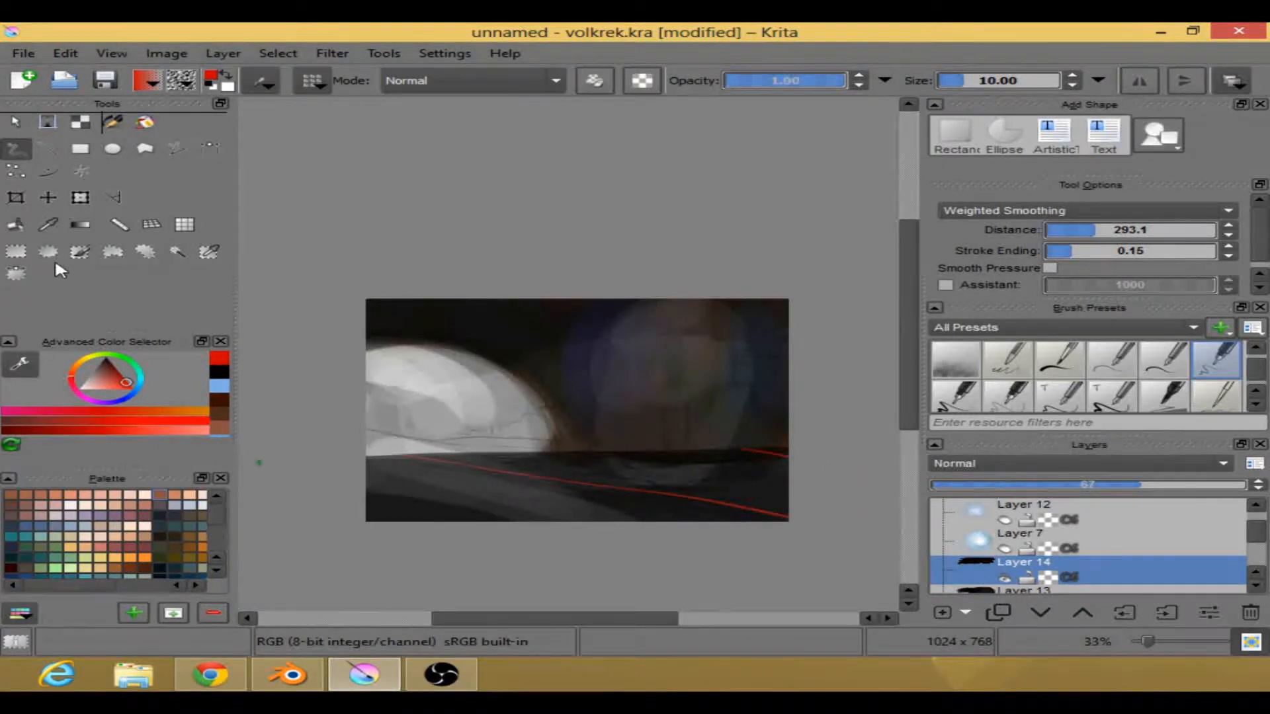
right_click(727, 393)
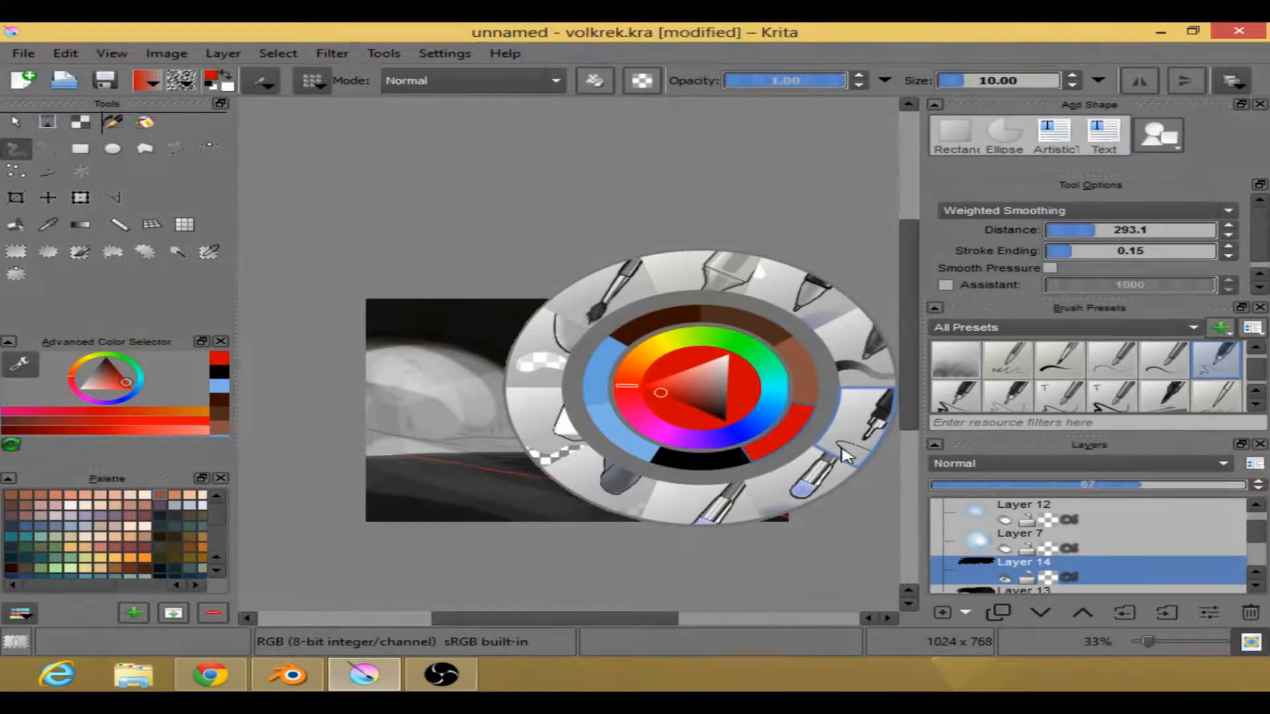
left_click(867, 364)
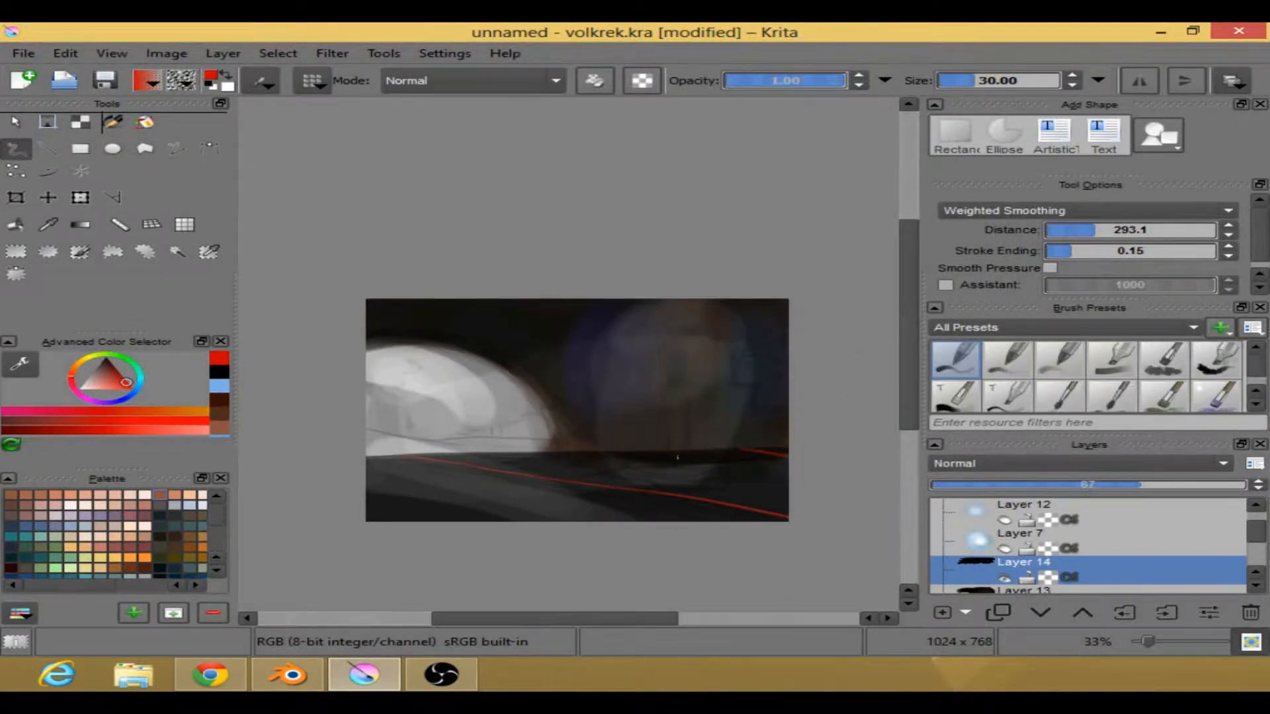
- Fill the table area between the guide lines with bright red using the size 30 brush, and refine its back edge with the size 10 brush
mouse_move(563, 459)
left_mouse_down()
mouse_move(719, 466)
mouse_move(608, 470)
mouse_move(751, 476)
mouse_move(702, 481)
mouse_move(806, 510)
mouse_move(469, 458)
mouse_move(766, 487)
mouse_move(649, 474)
mouse_move(782, 475)
mouse_move(685, 462)
mouse_move(764, 460)
mouse_move(427, 455)
mouse_move(621, 484)
left_mouse_up()
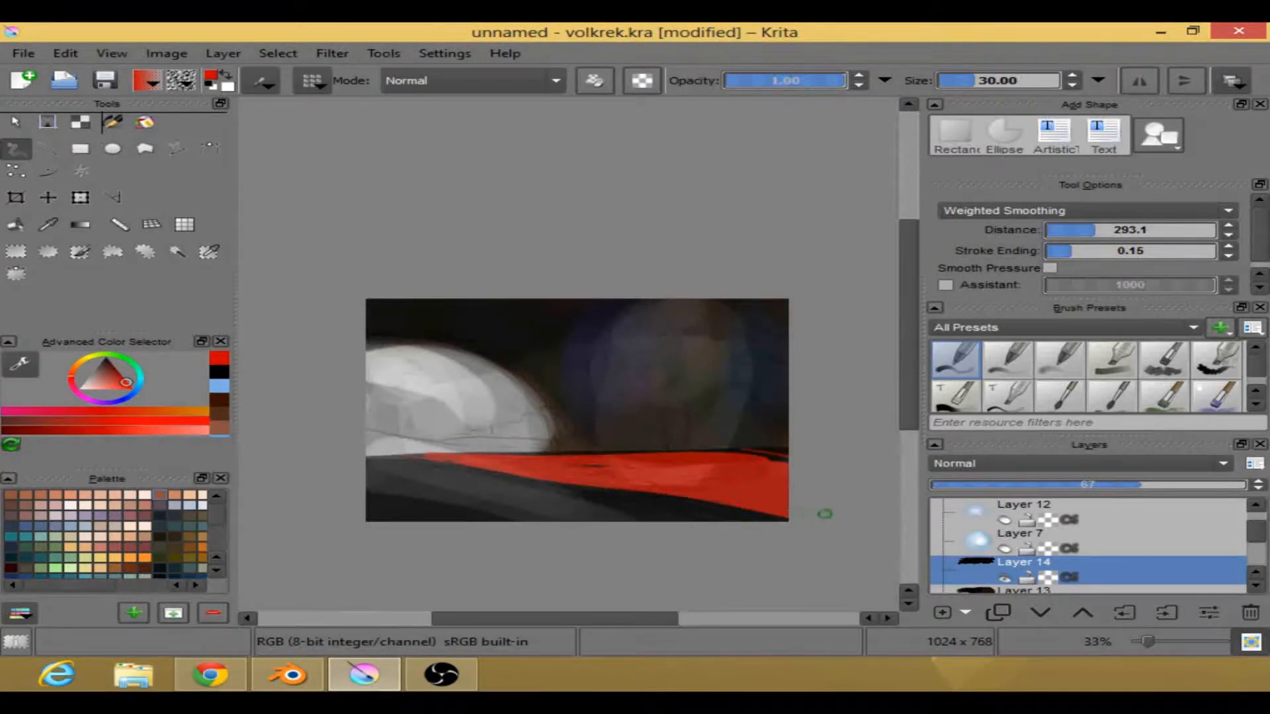
left_click_drag(529, 467, 648, 467)
right_click(651, 359)
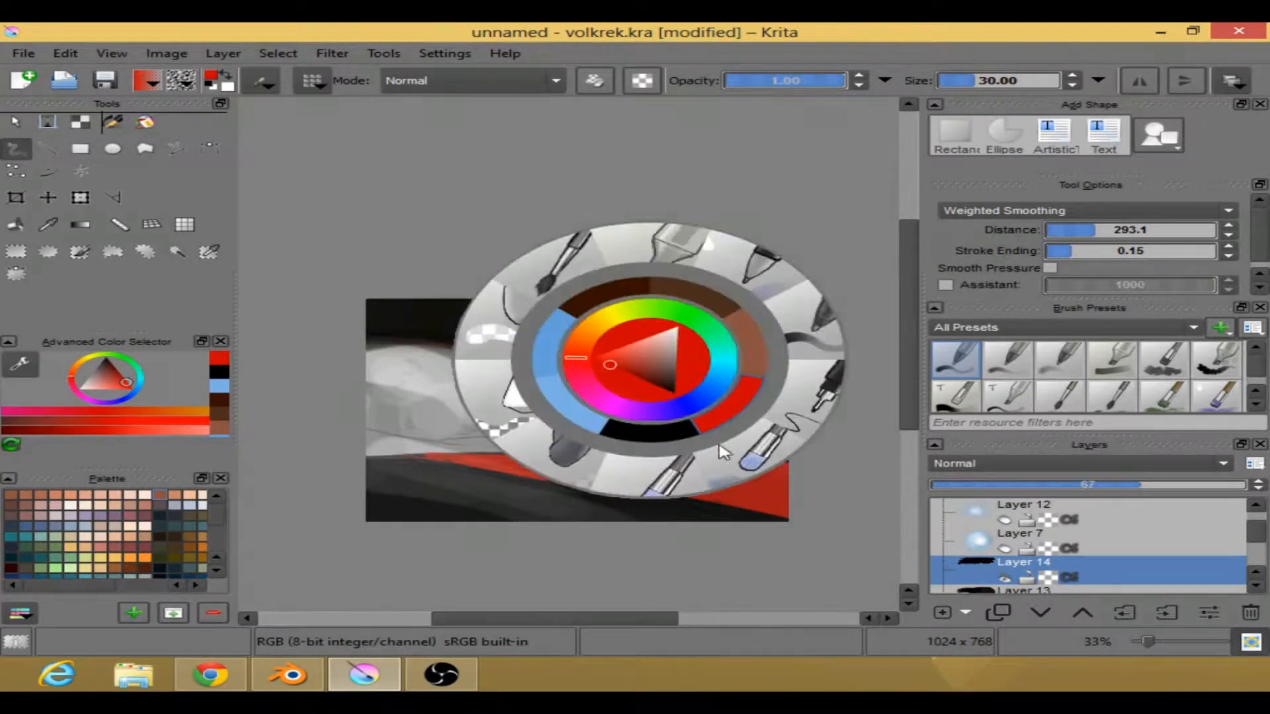
left_click(804, 403)
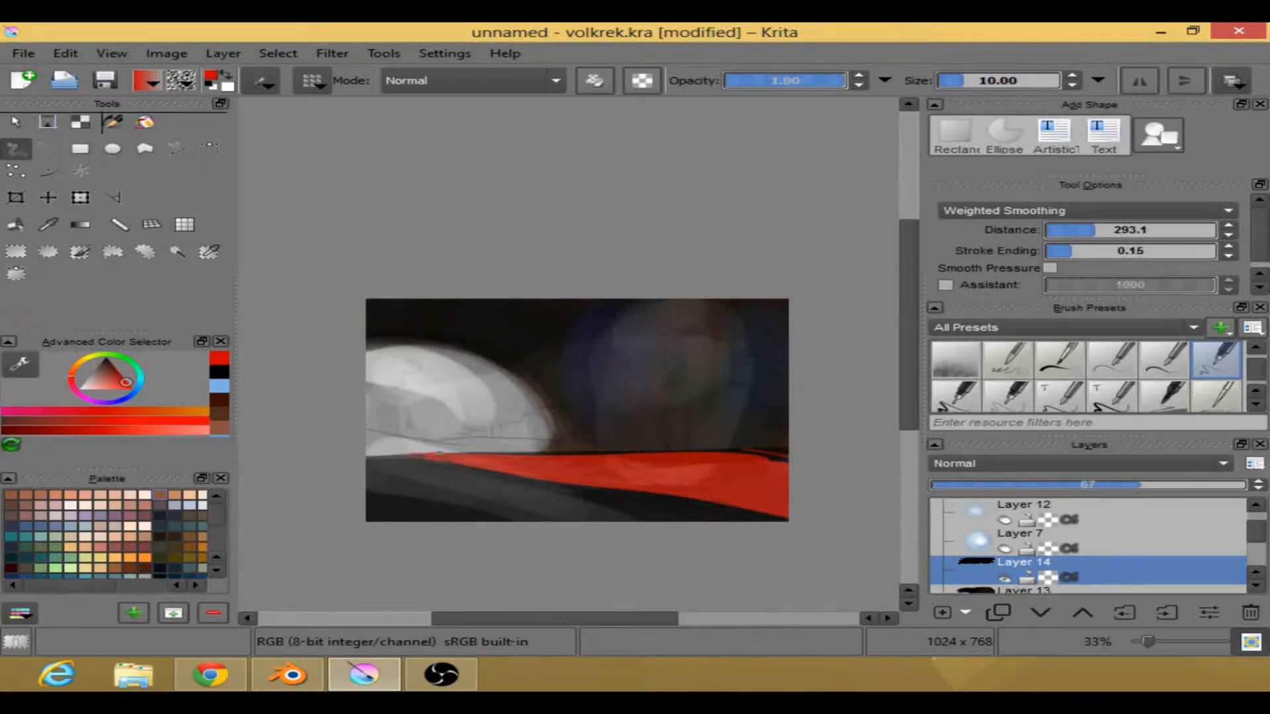
left_click_drag(561, 452, 801, 464)
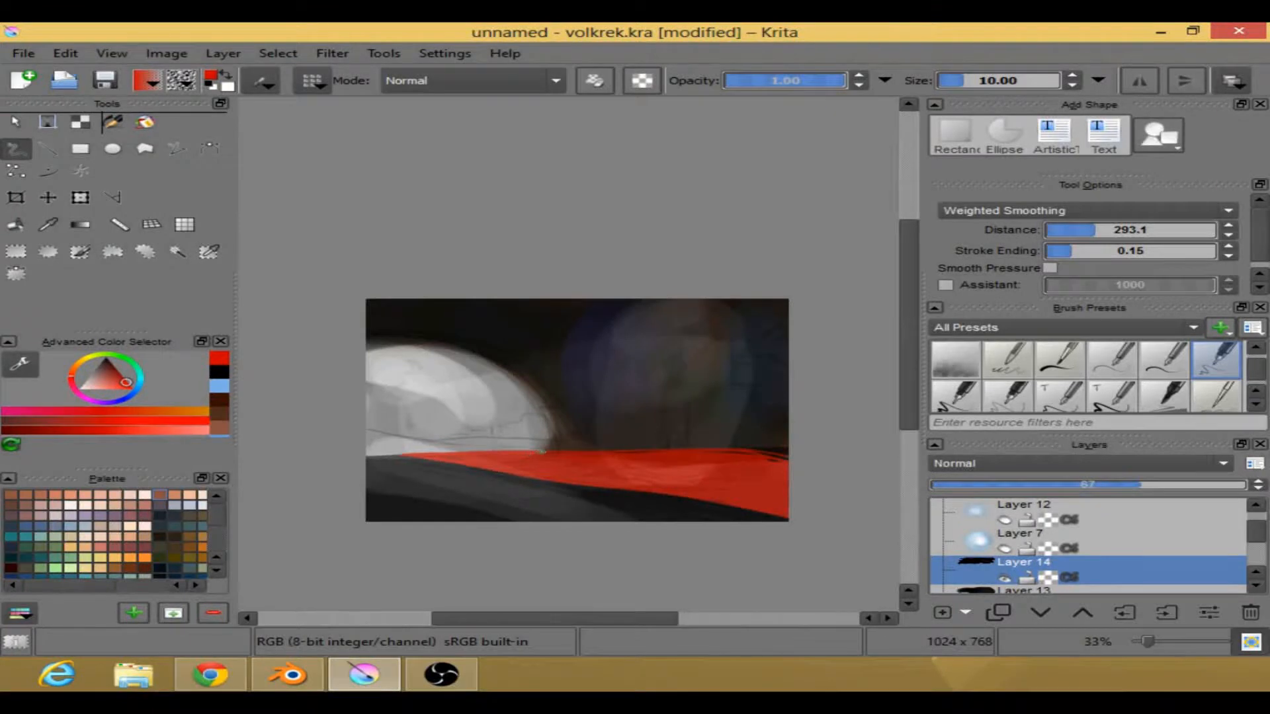
- Raise Layer 14's opacity to 100 and even out the red table surface
left_click_drag(1137, 490, 1200, 490)
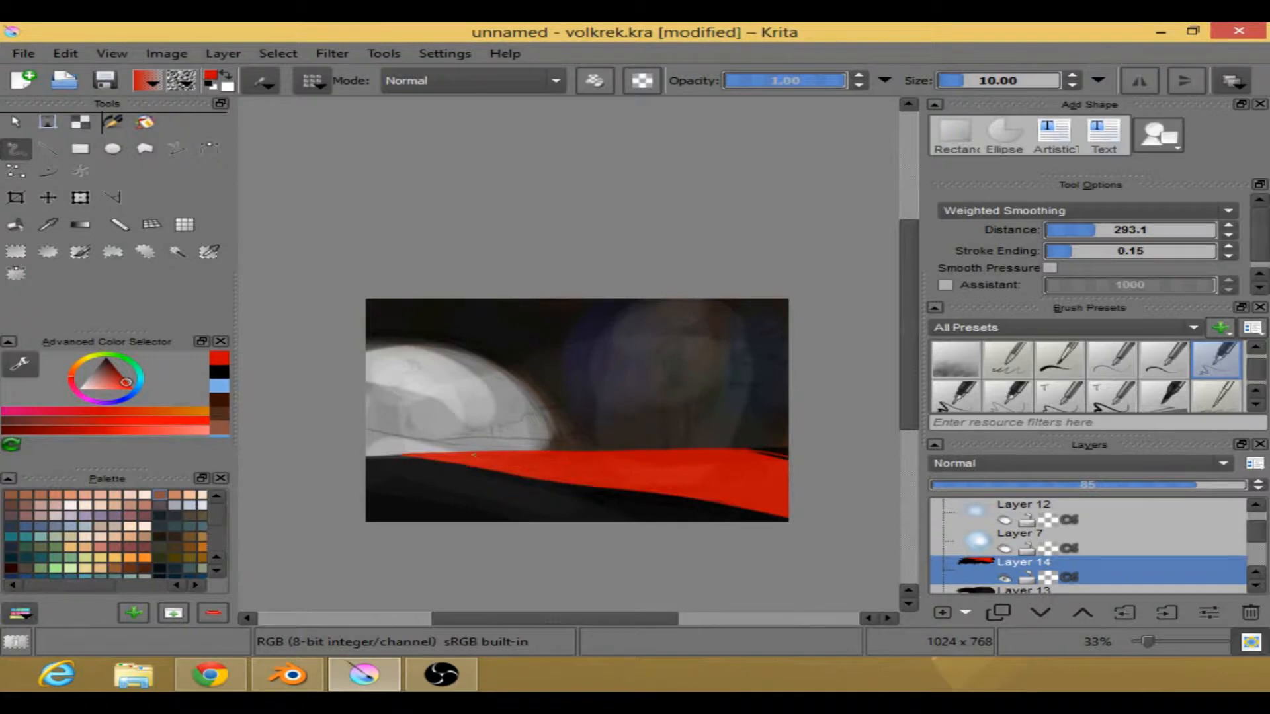
left_click_drag(1194, 485, 1214, 486)
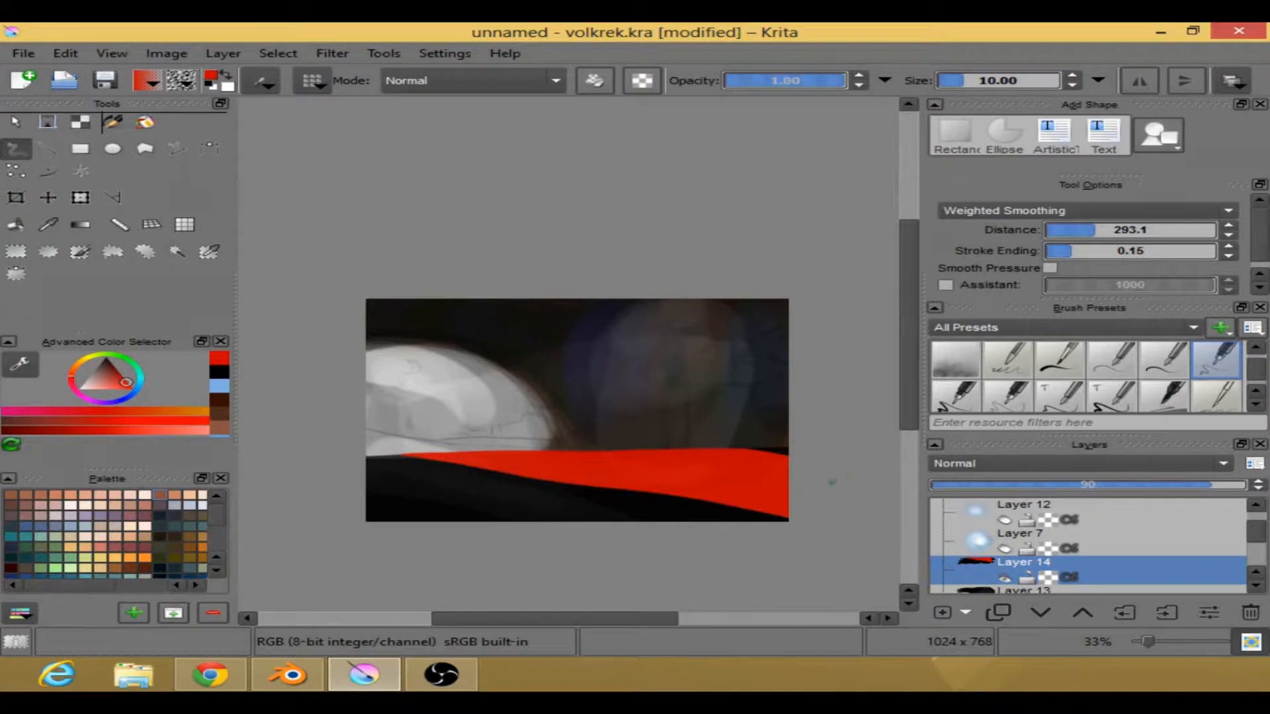
left_click(1223, 485)
left_click_drag(1224, 486, 1253, 489)
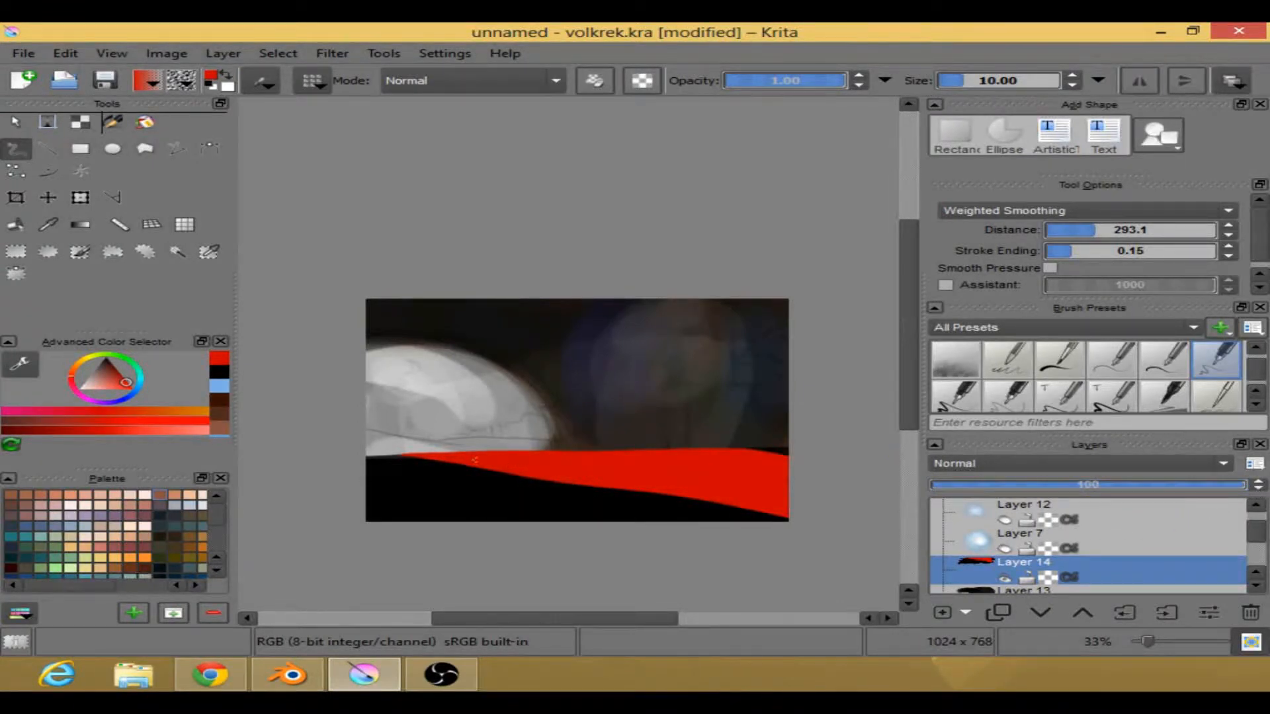
- Paint a lighter red highlight along the table's front edge with a size 22.95 brush
left_click(982, 83)
right_click(702, 393)
left_click_drag(664, 351, 642, 340)
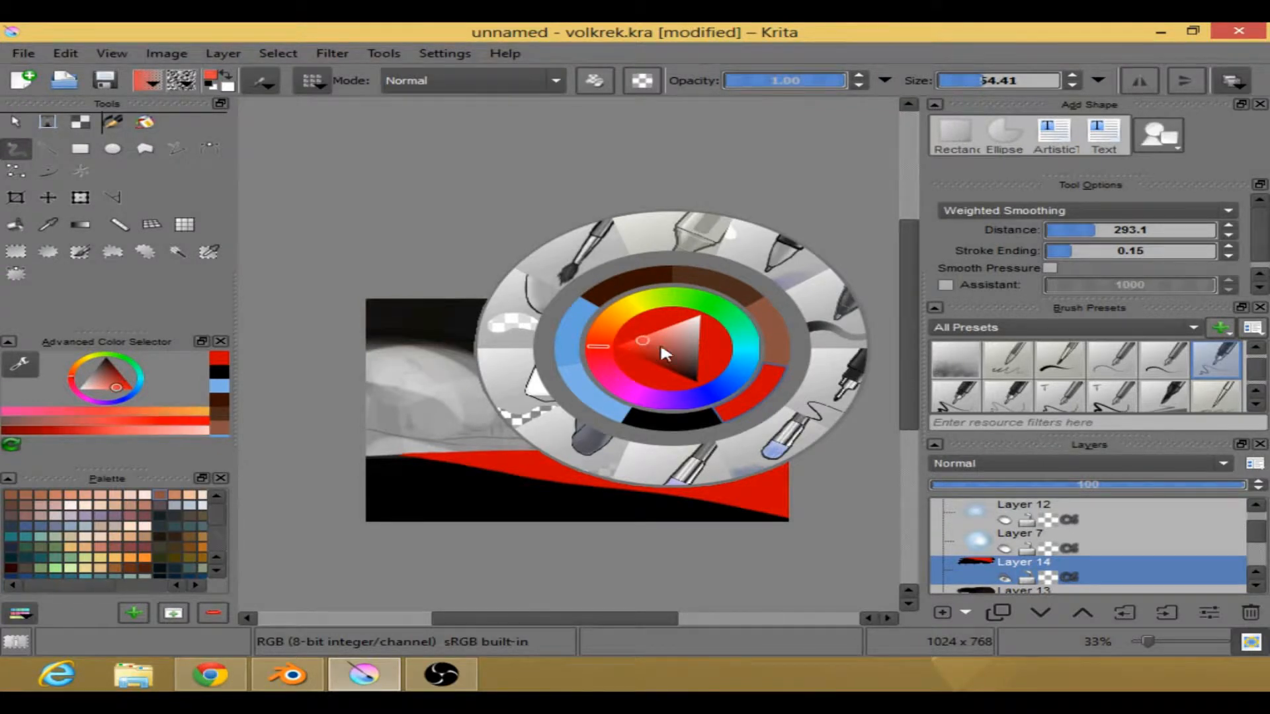
left_click(857, 417)
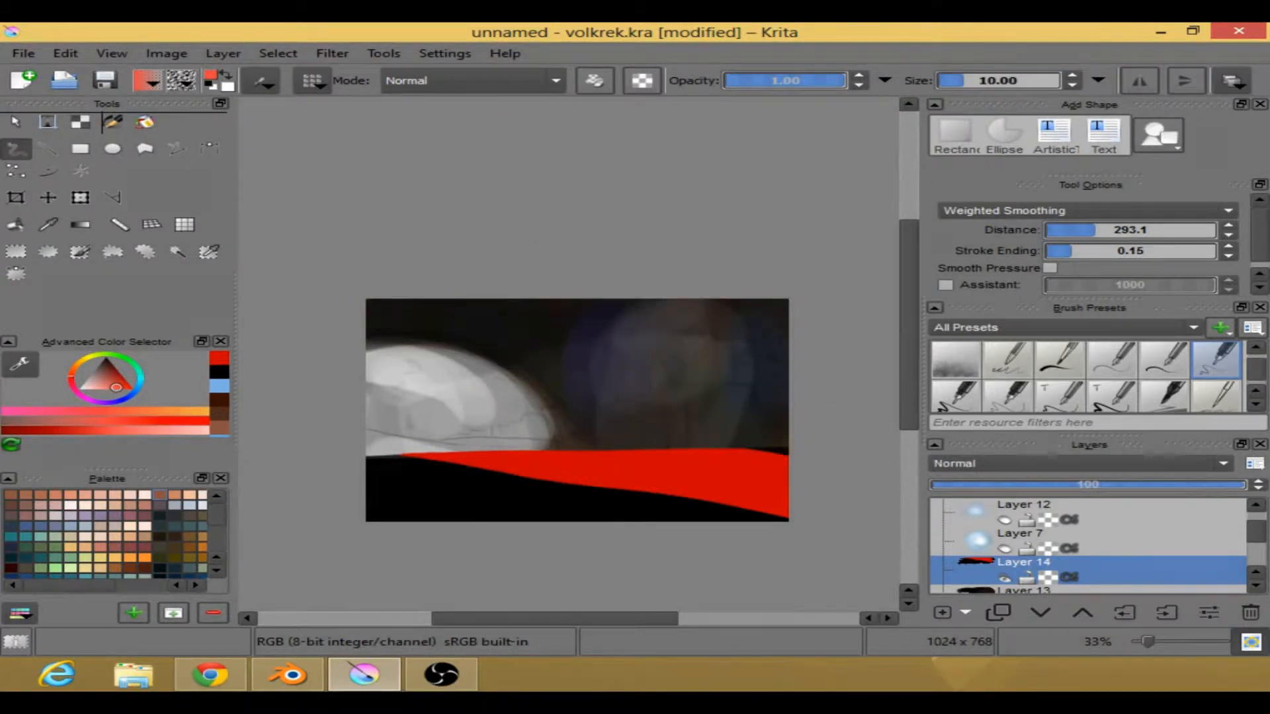
left_click_drag(974, 81, 990, 114)
mouse_move(418, 461)
left_mouse_down()
mouse_move(404, 454)
mouse_move(831, 526)
mouse_move(640, 495)
mouse_move(780, 518)
left_mouse_up()
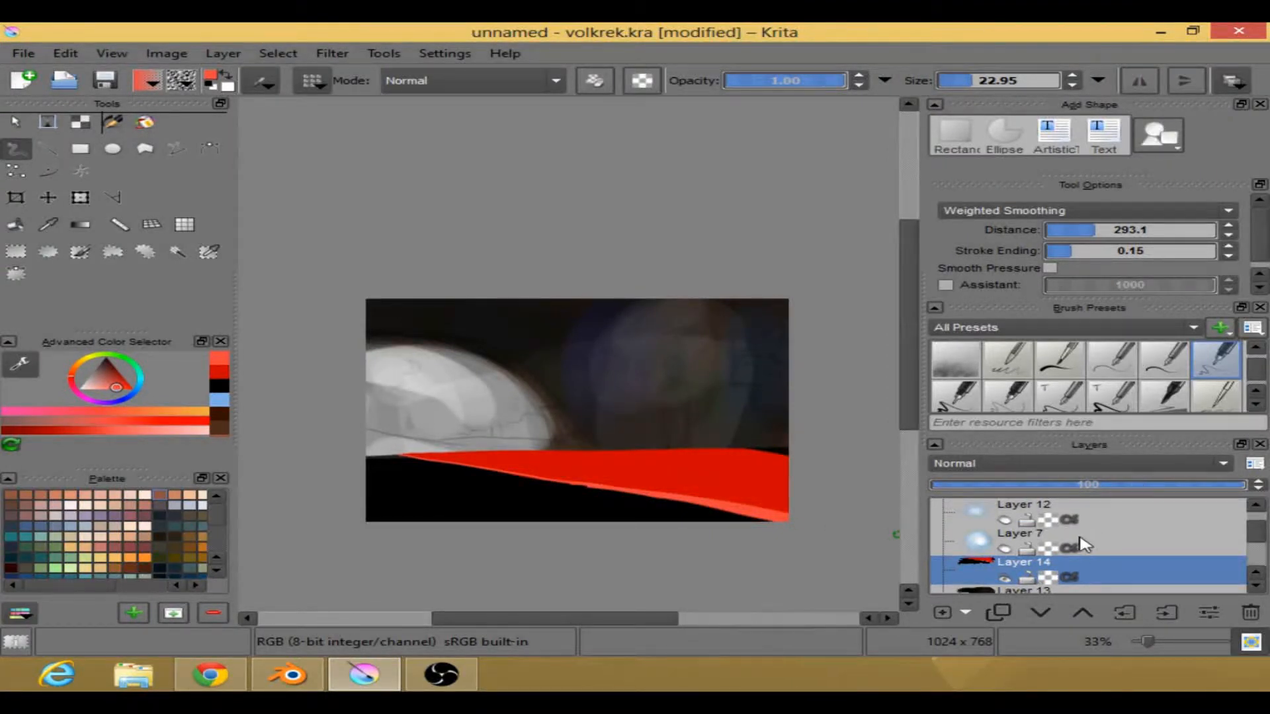
- Add a new layer above Layer 14 and show the glow on Layer 7 and Layer 12
left_click(942, 612)
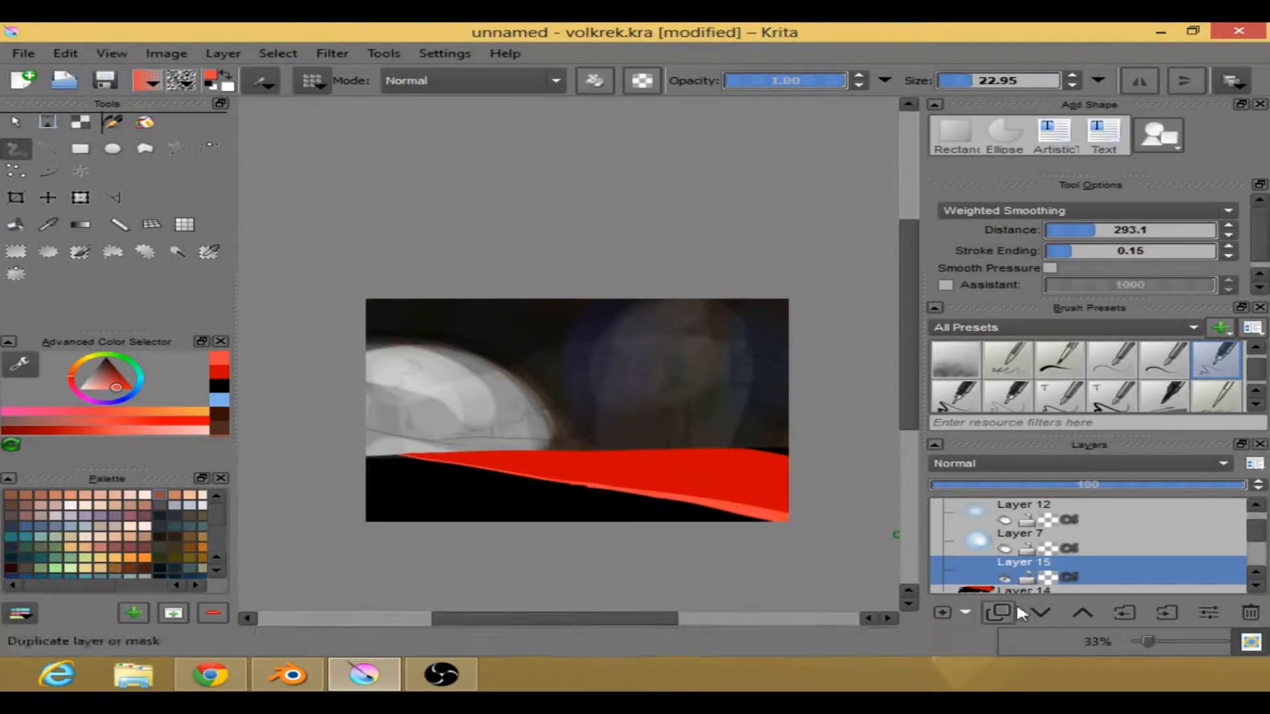
left_click(1005, 548)
left_click(1004, 520)
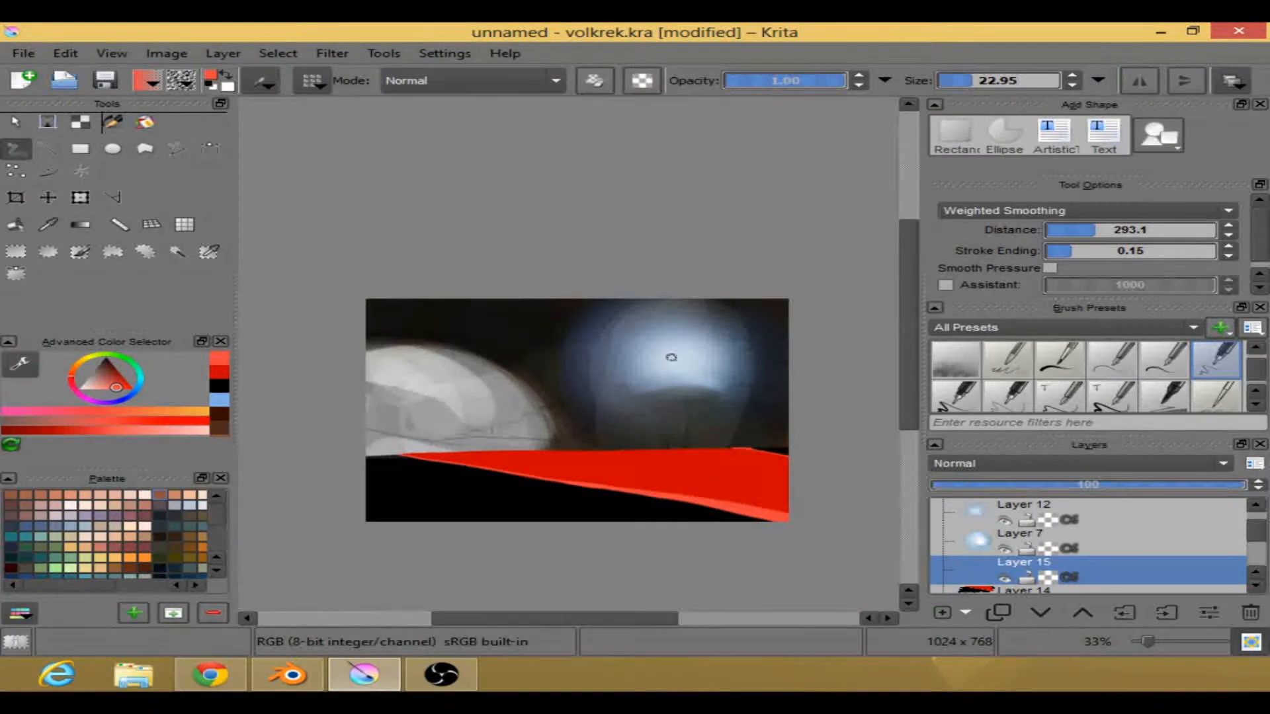
- Try the Darken blending mode on Layer 15, undo it, and merge the empty layer into Layer 14
left_click(1011, 462)
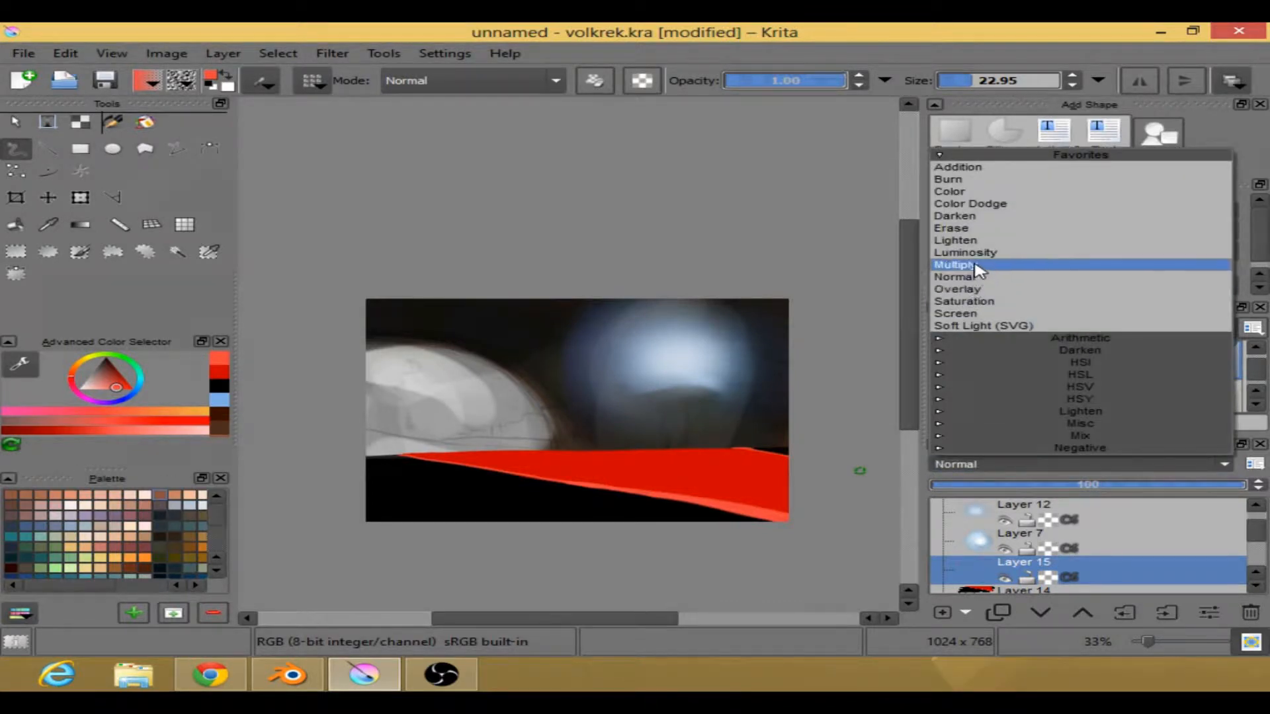
left_click(971, 217)
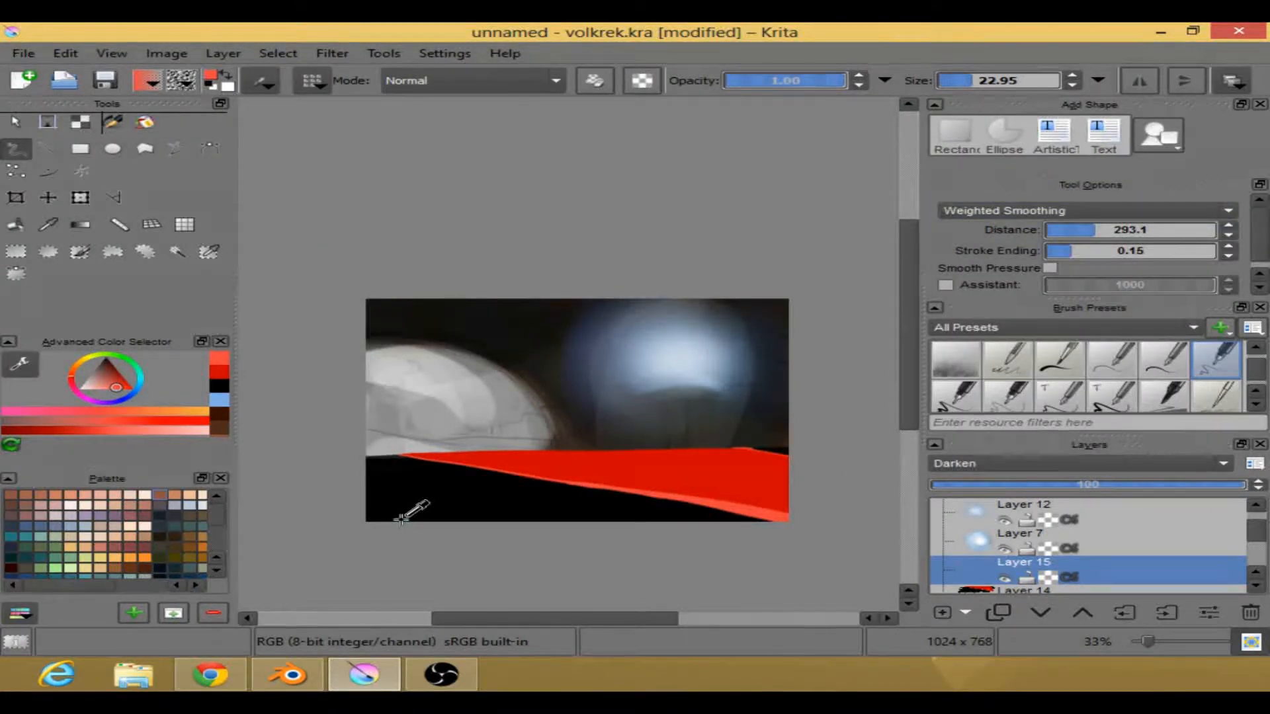
key("ctrl+z")
double_click(1138, 564)
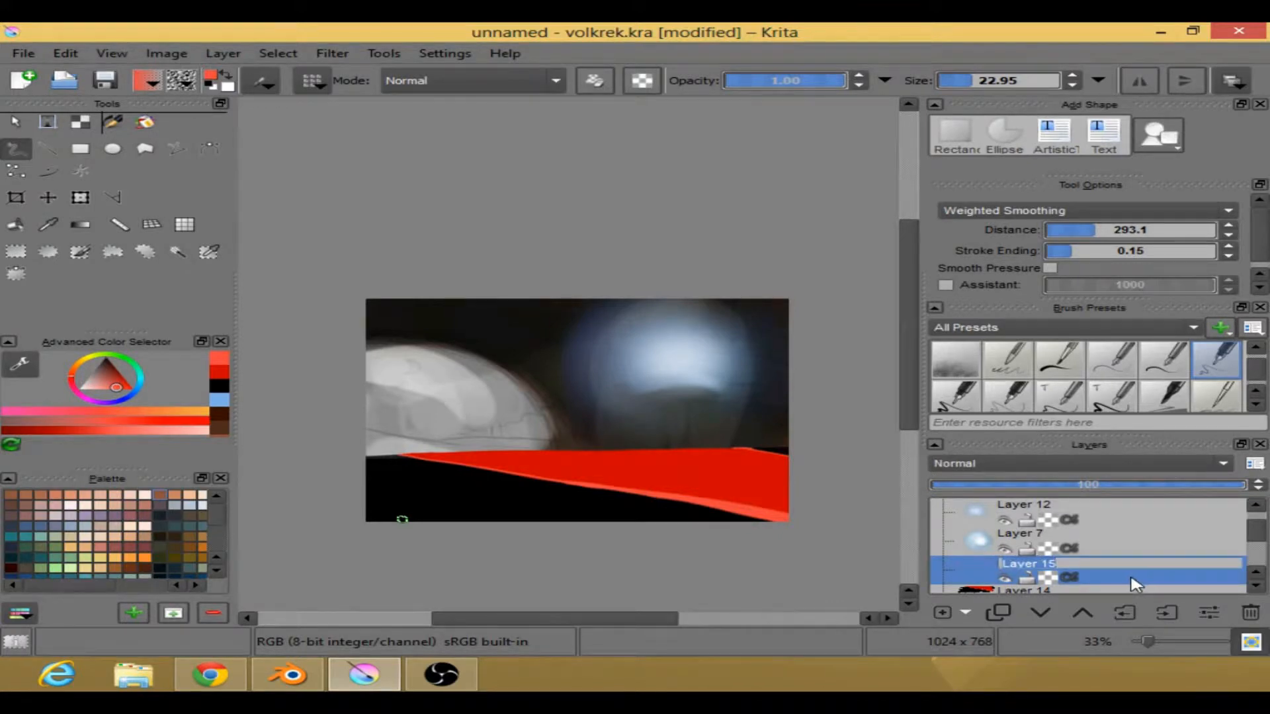
right_click(1136, 583)
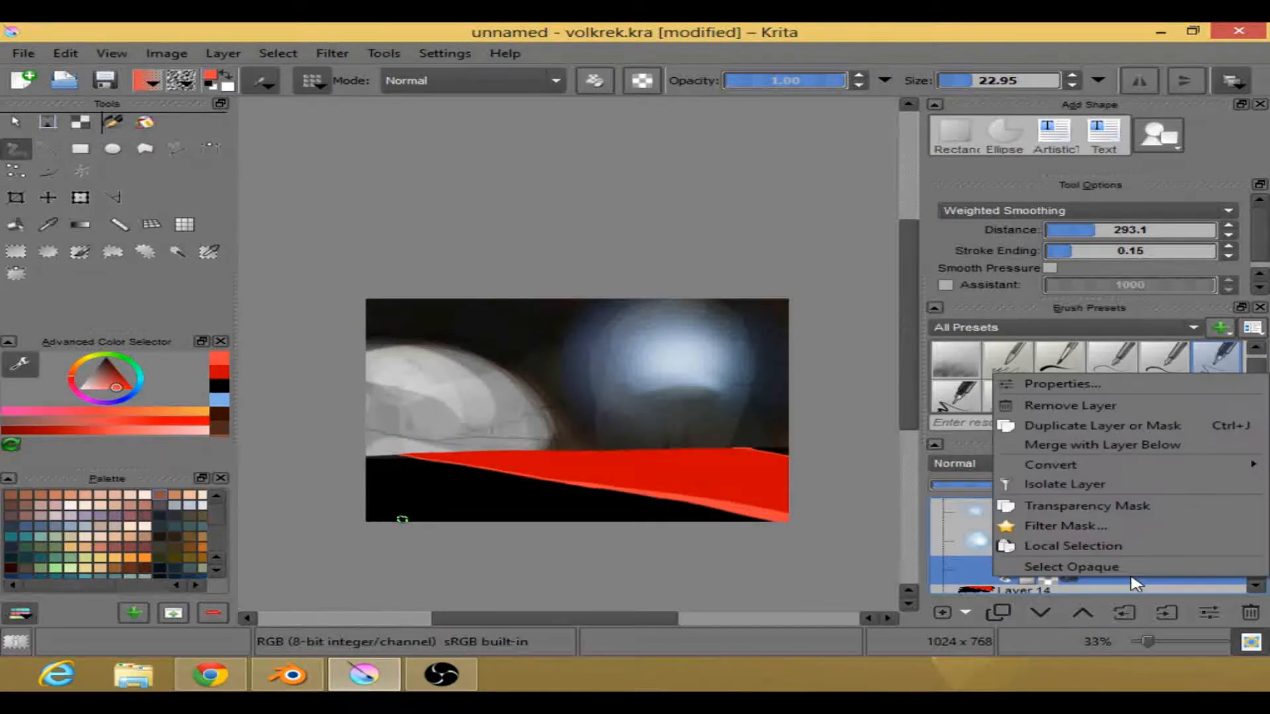
left_click(1089, 446)
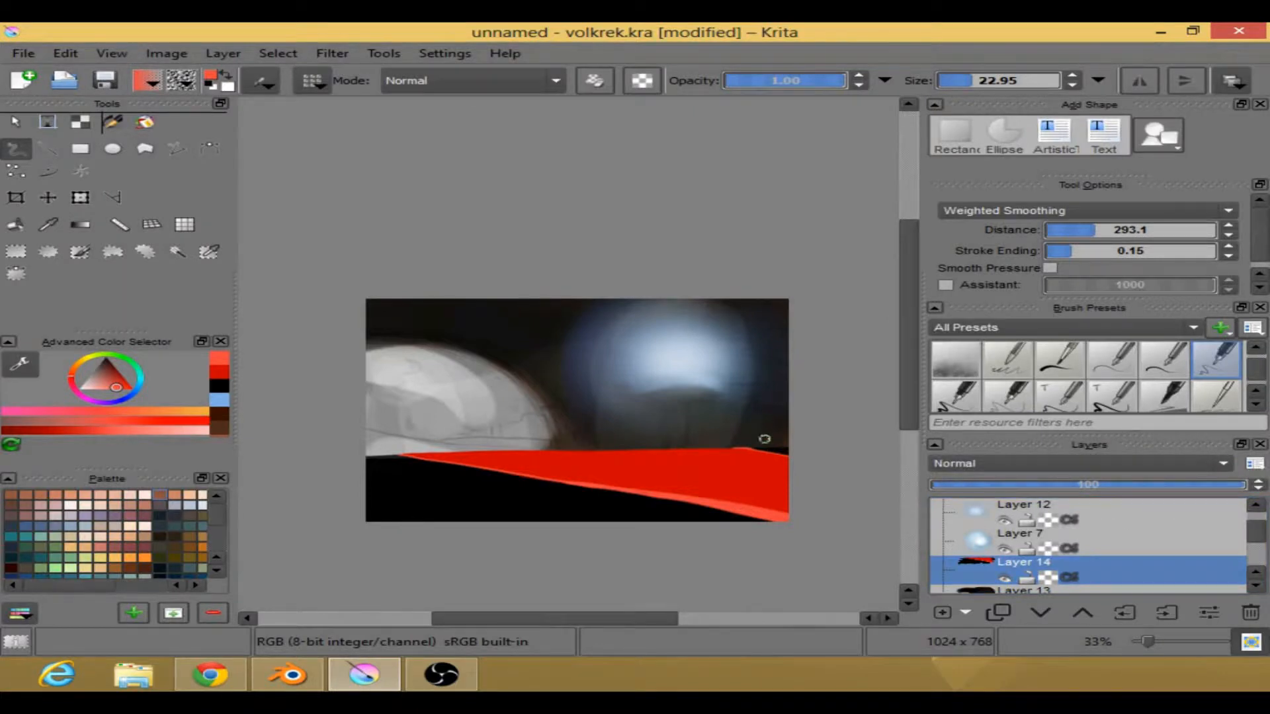
- Switch back to the bright red and touch up the table's back edge near its far right corner
right_click(684, 437)
left_click(789, 439)
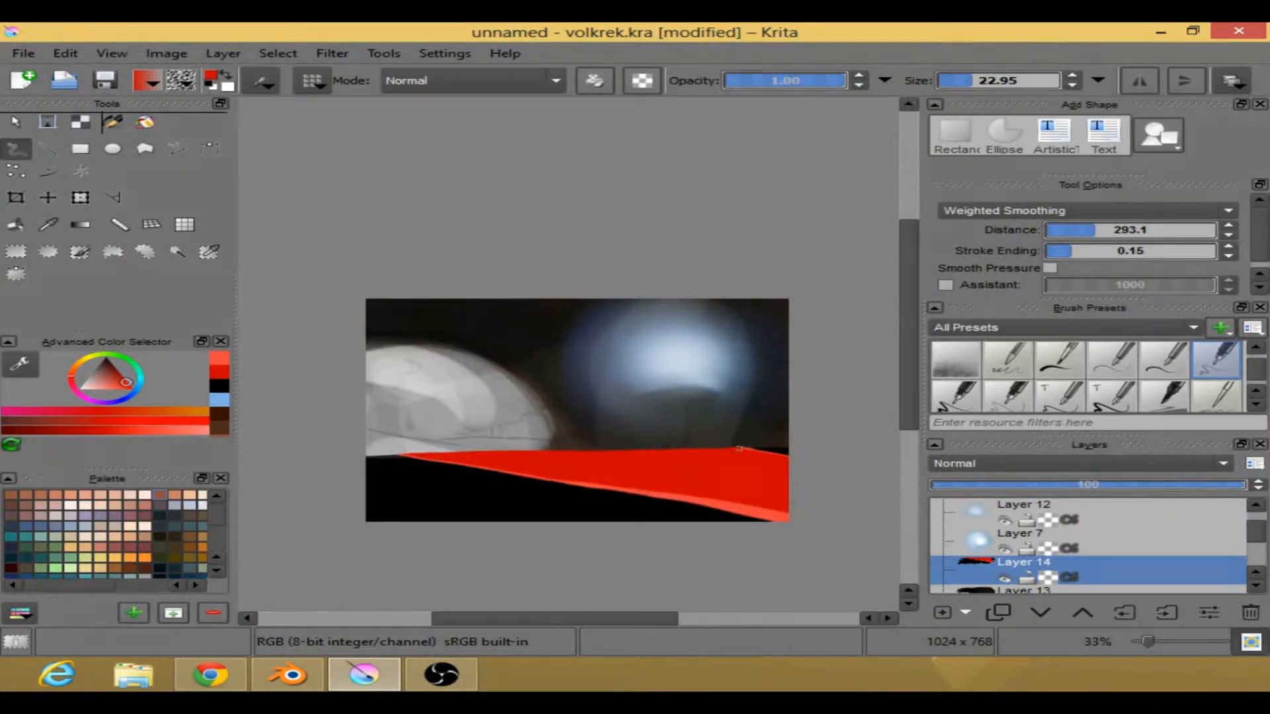
left_click_drag(749, 450, 768, 458)
- Add another layer above Layer 14 and set its blending mode to Darken
left_click(942, 612)
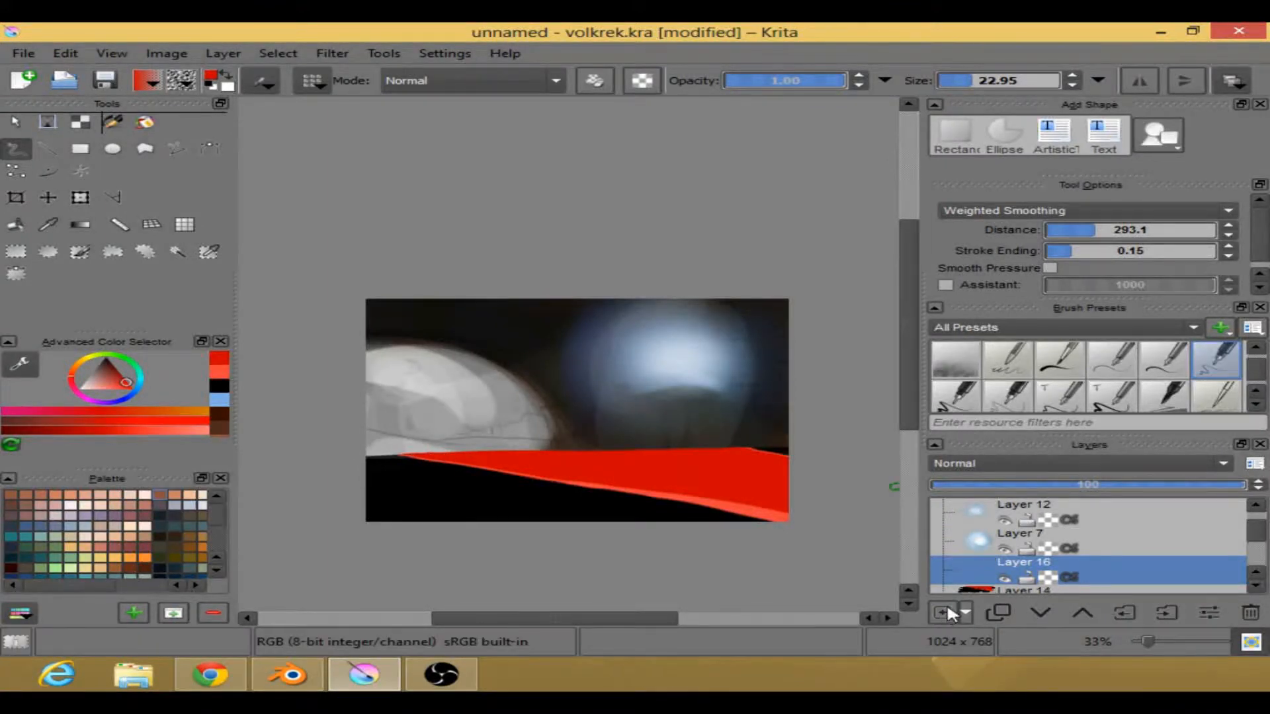
left_click(1012, 462)
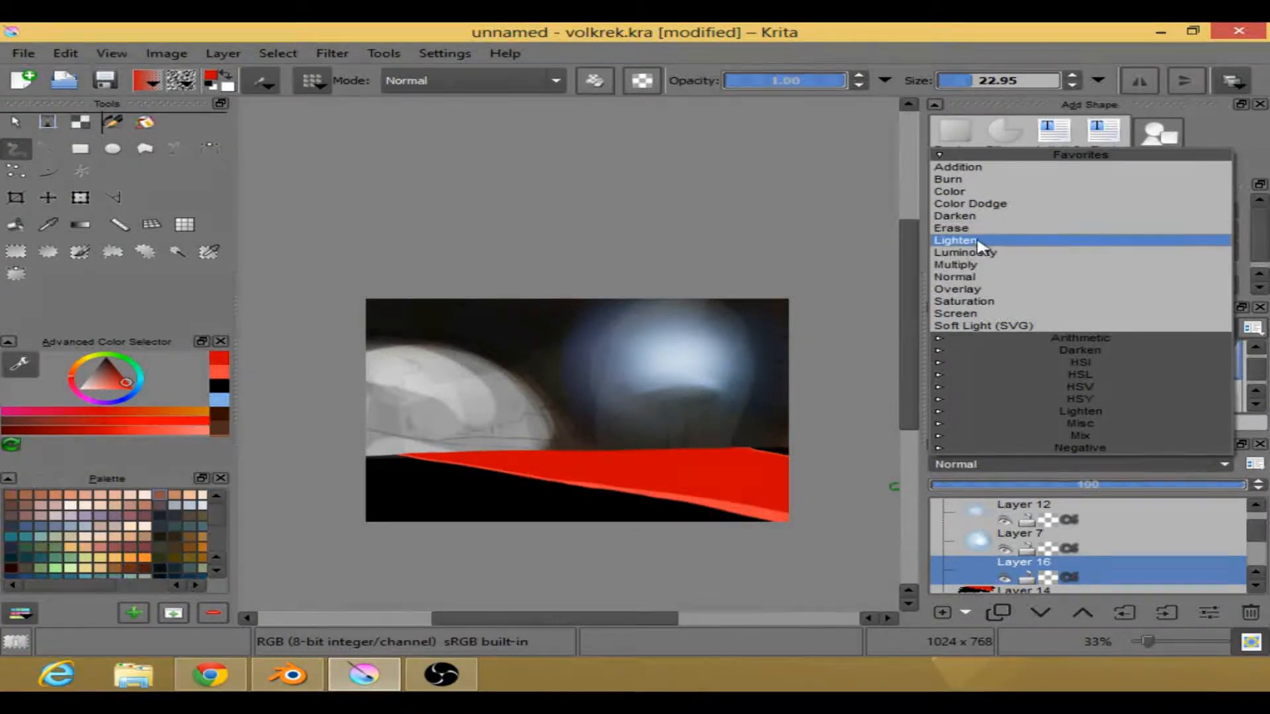
left_click(972, 215)
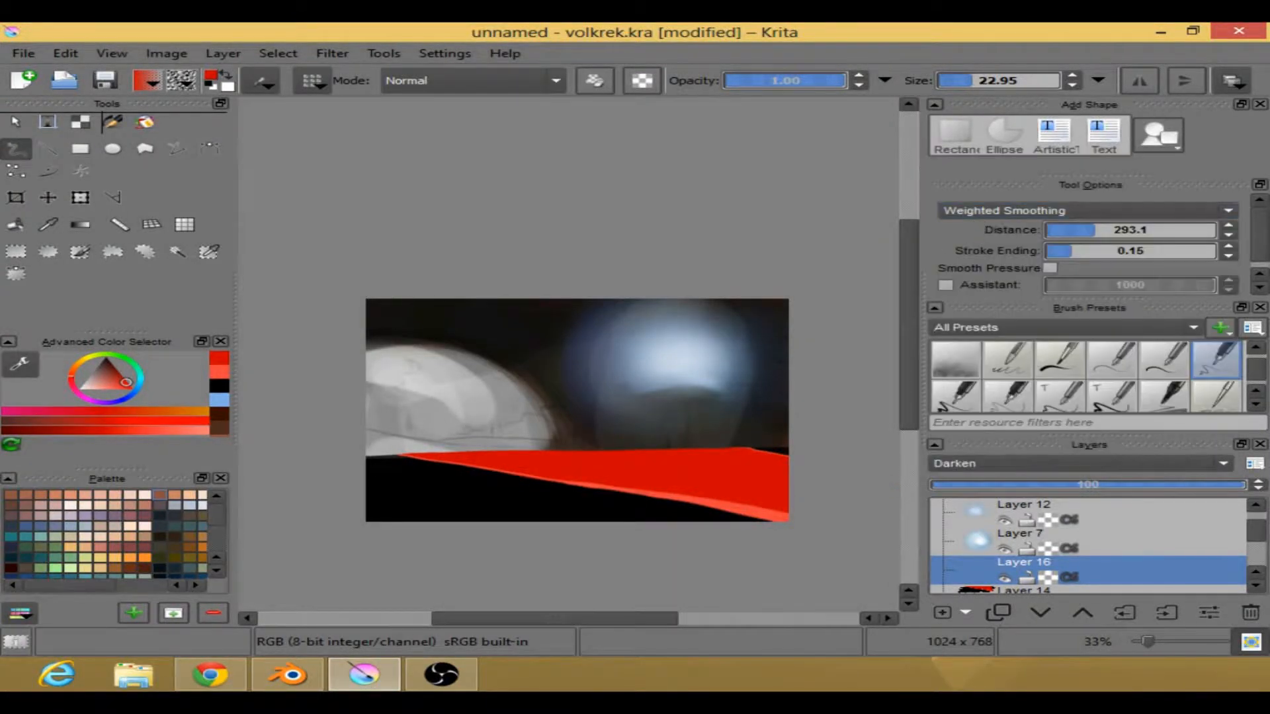
- Shade the red table on Layer 16 with light blue using a size 50 brush at opacity 0.51, and raise the brush opacity to 0.65
right_click(595, 362)
left_click(539, 421)
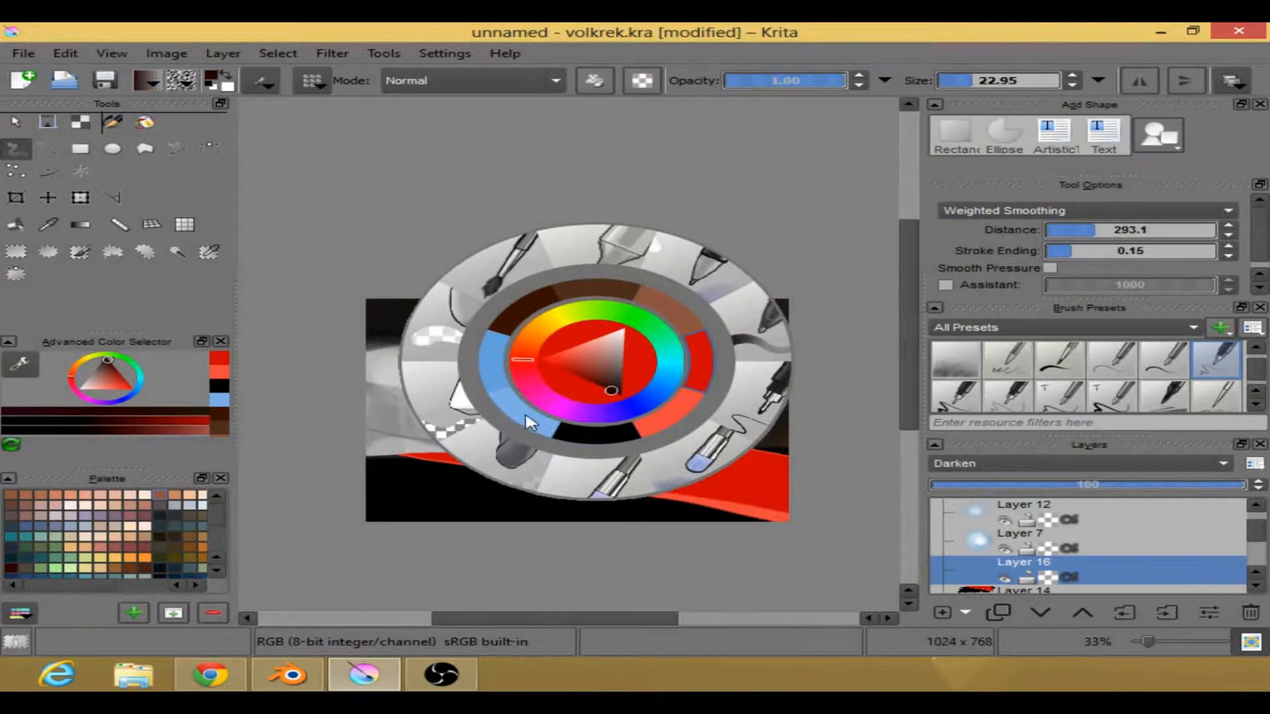
left_click(499, 367)
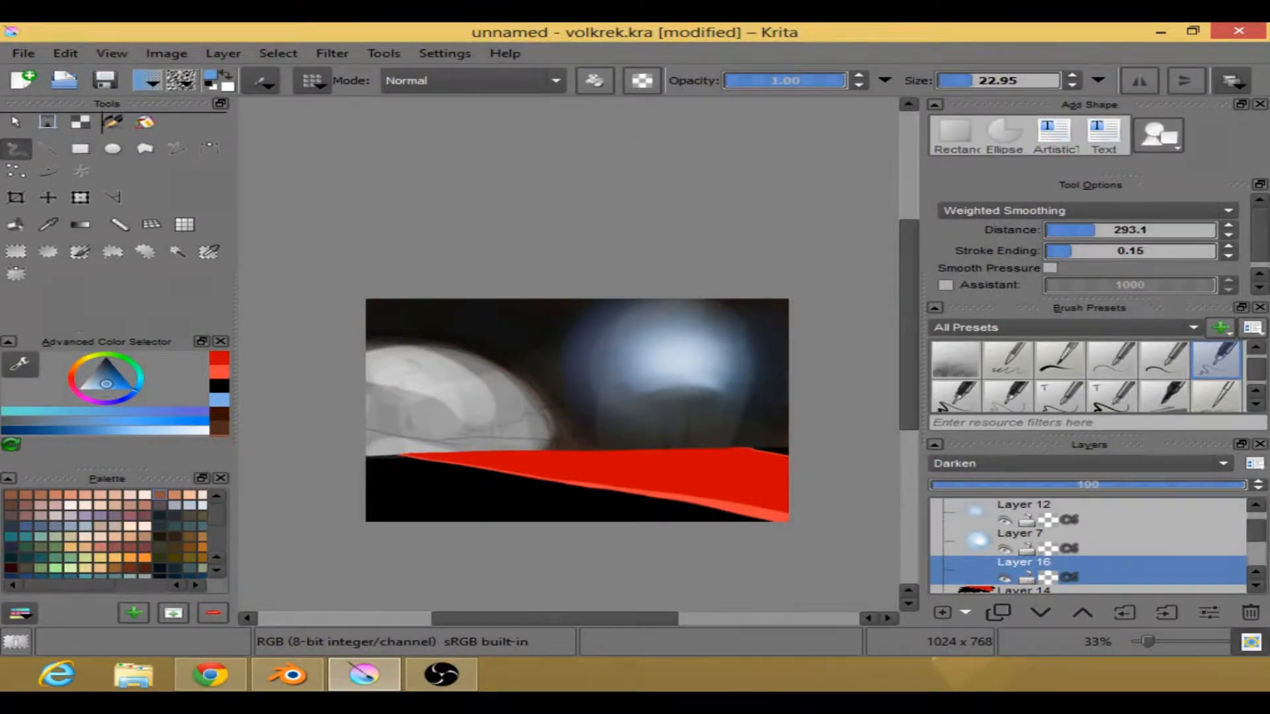
right_click(649, 276)
left_click(747, 179)
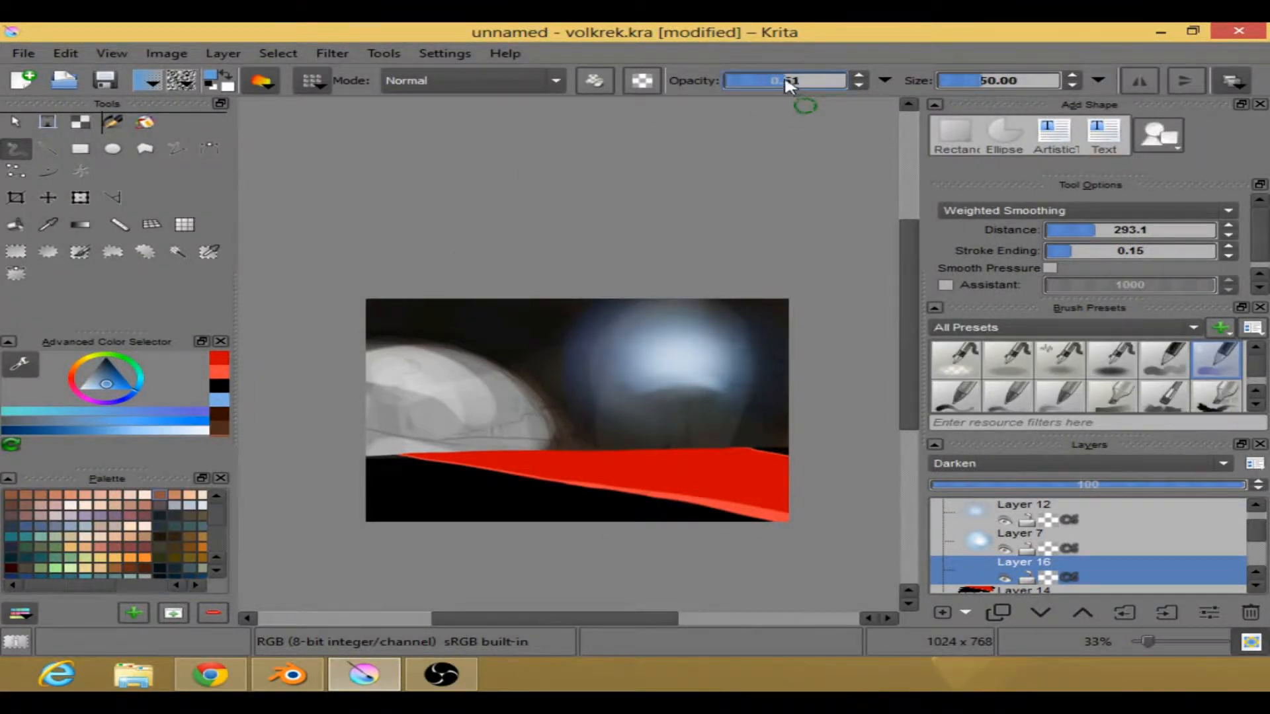
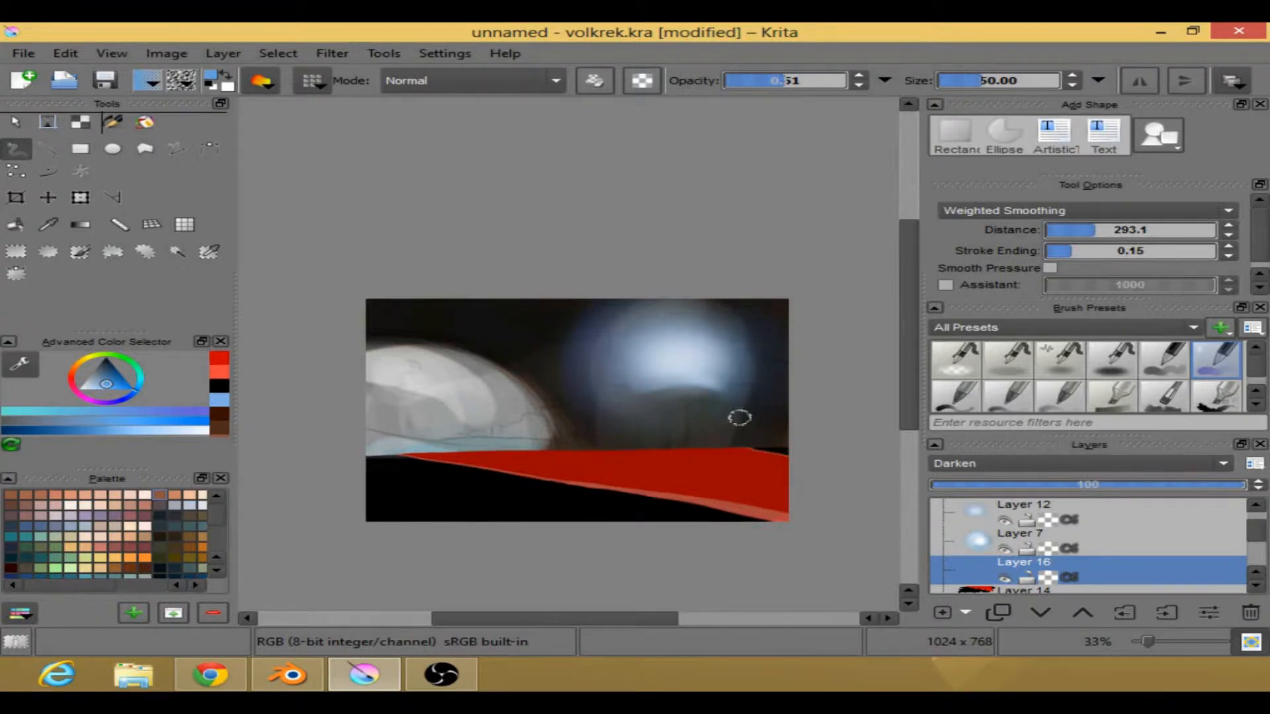
left_click_drag(753, 521, 675, 509)
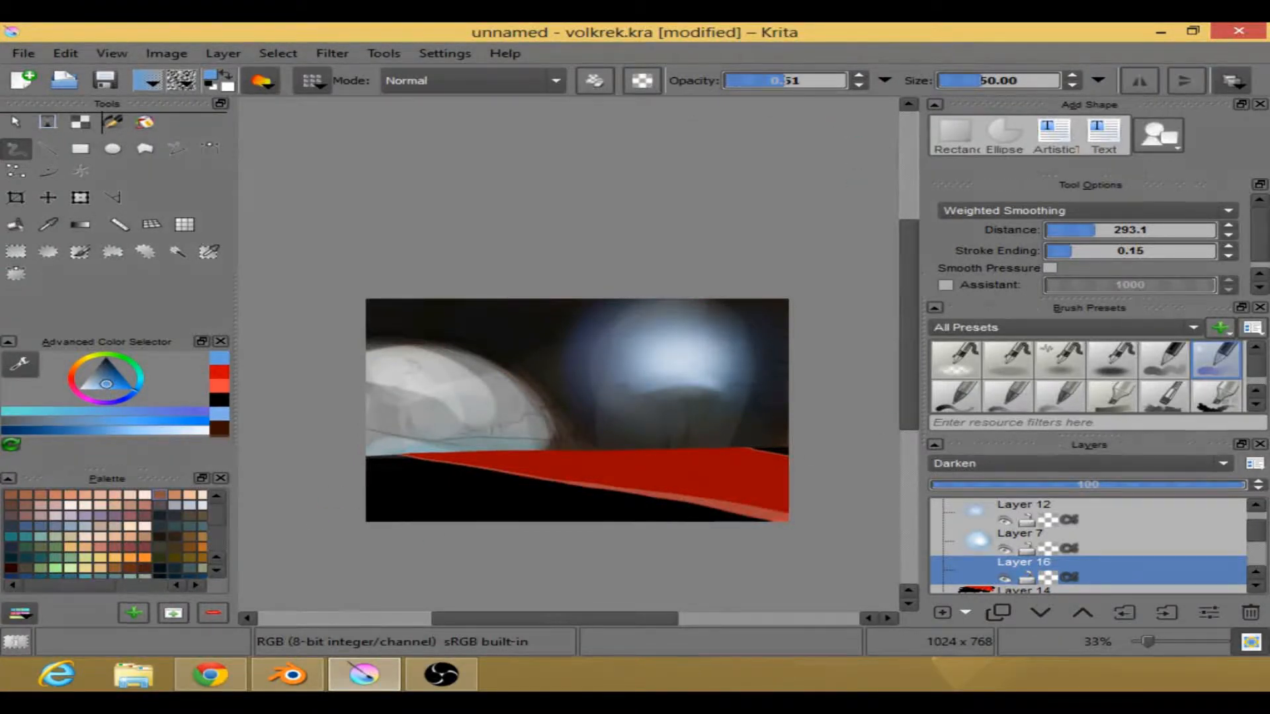
left_click(787, 82)
left_click(801, 82)
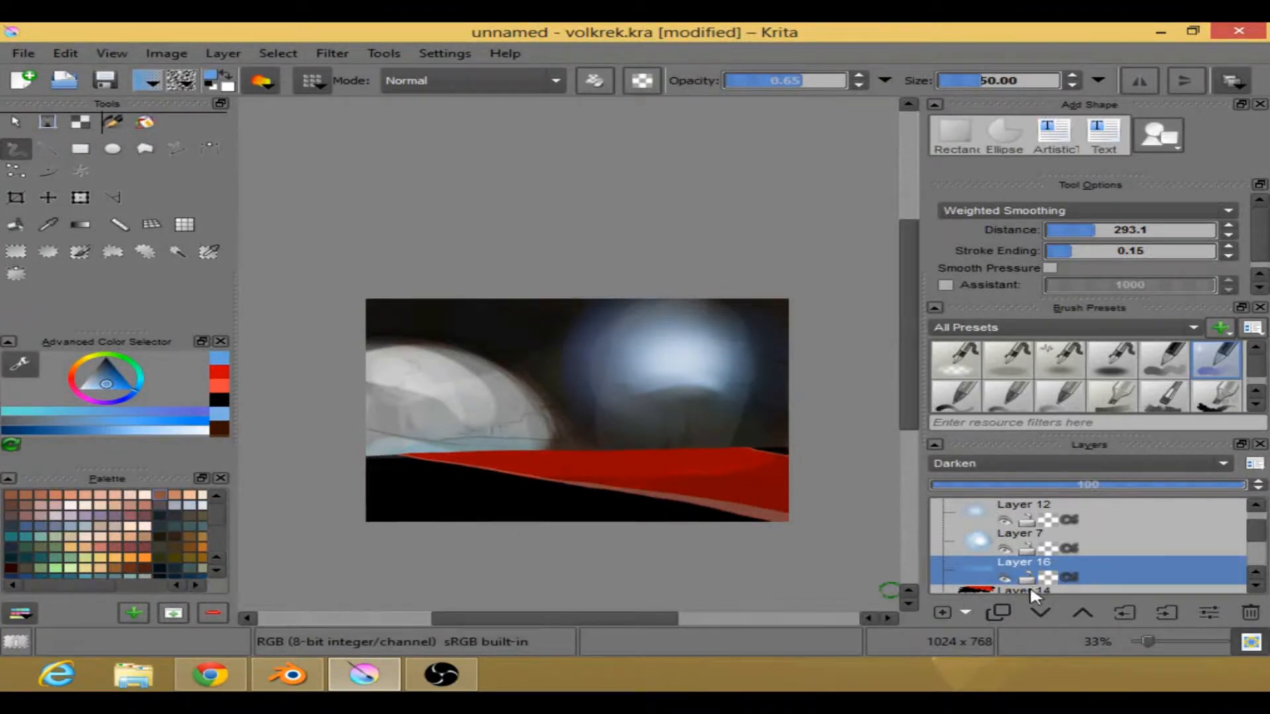
- Try merging Layer 16 into Layer 14, undo the merge, and toggle Layer 16's visibility to compare
right_click(1112, 582)
left_click(1078, 446)
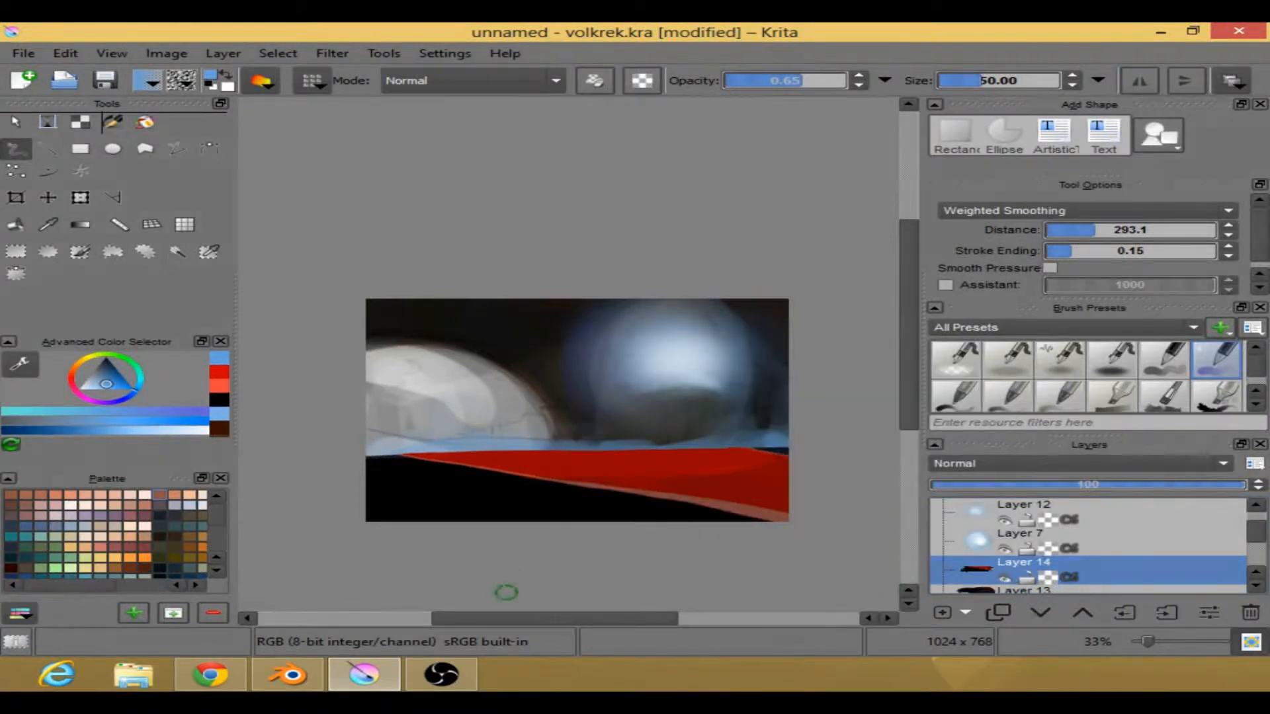
key("ctrl+z")
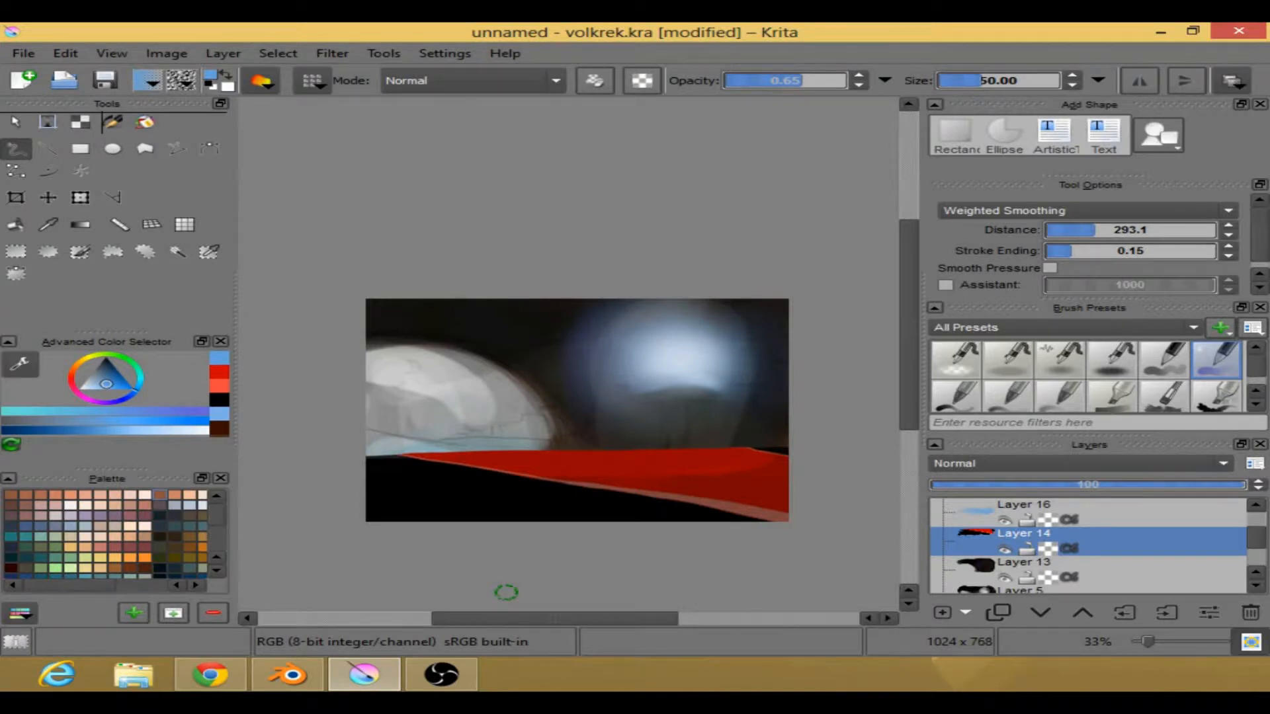
left_click(1002, 521)
left_click(1002, 521)
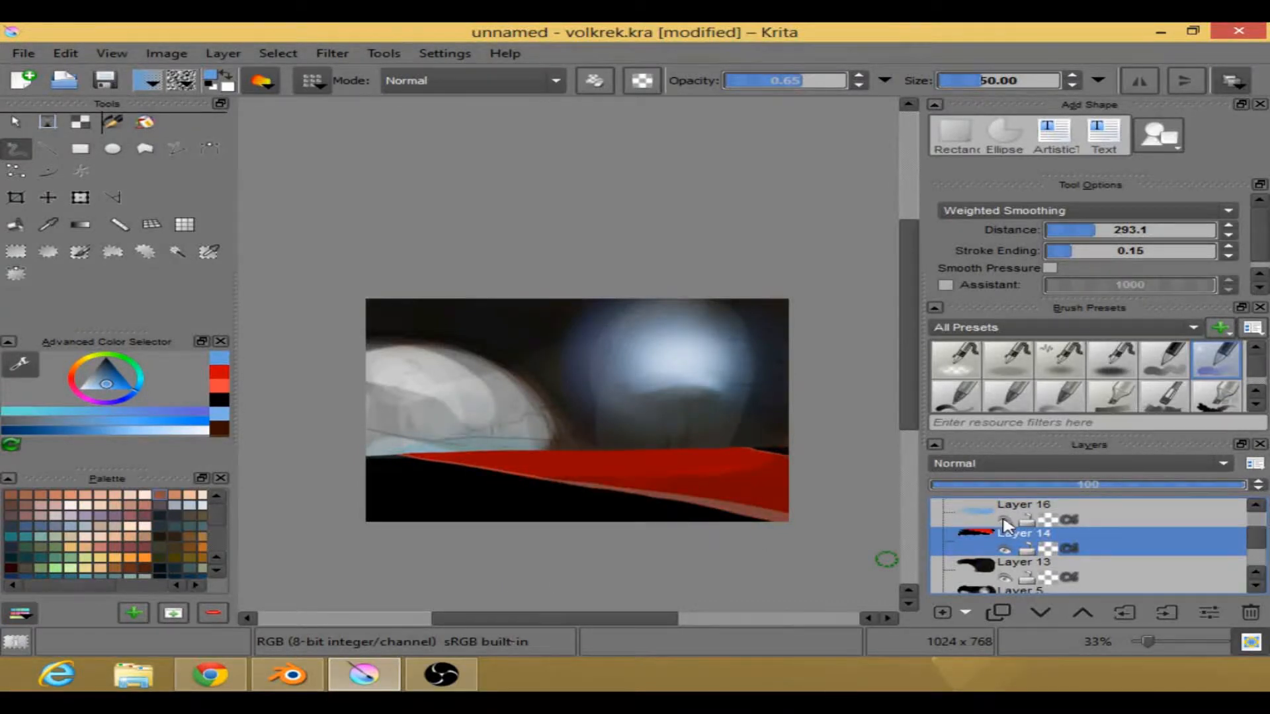
- Try Overlay on Layer 16, choose Color Dodge as its blending mode instead, and lower the layer's opacity to 24
left_click(1007, 511)
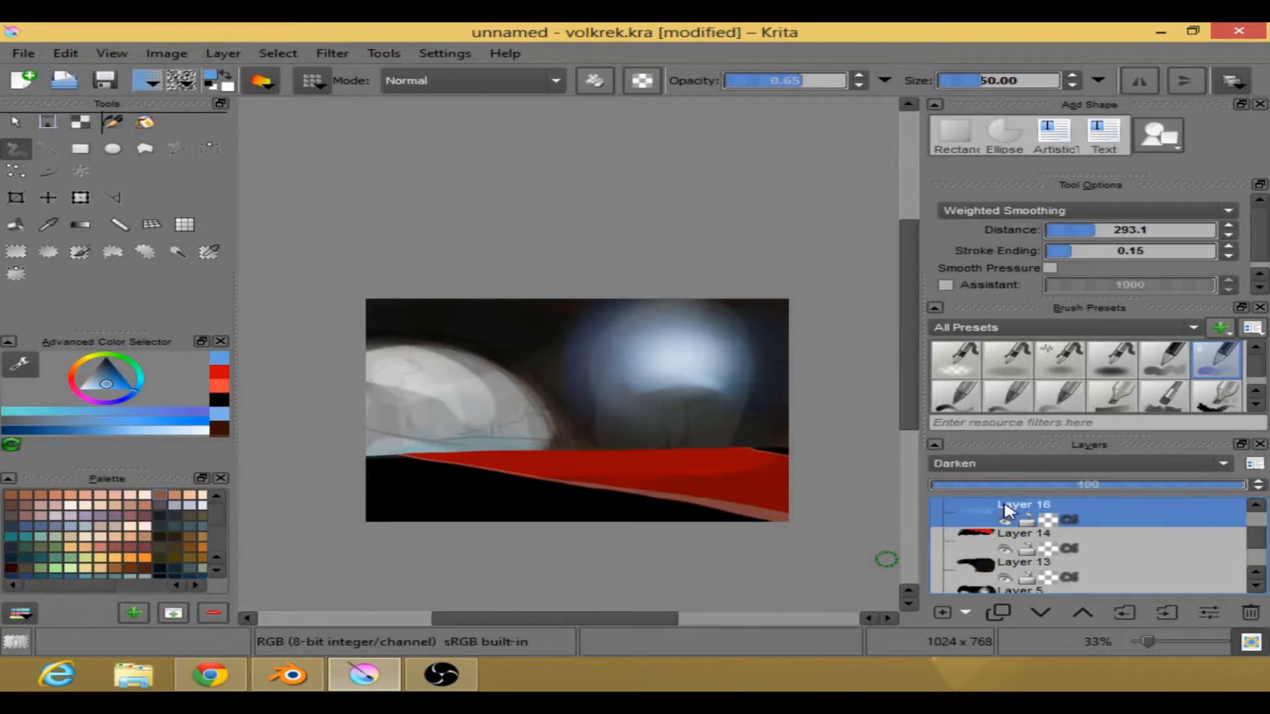
left_click(1093, 462)
left_click(979, 289)
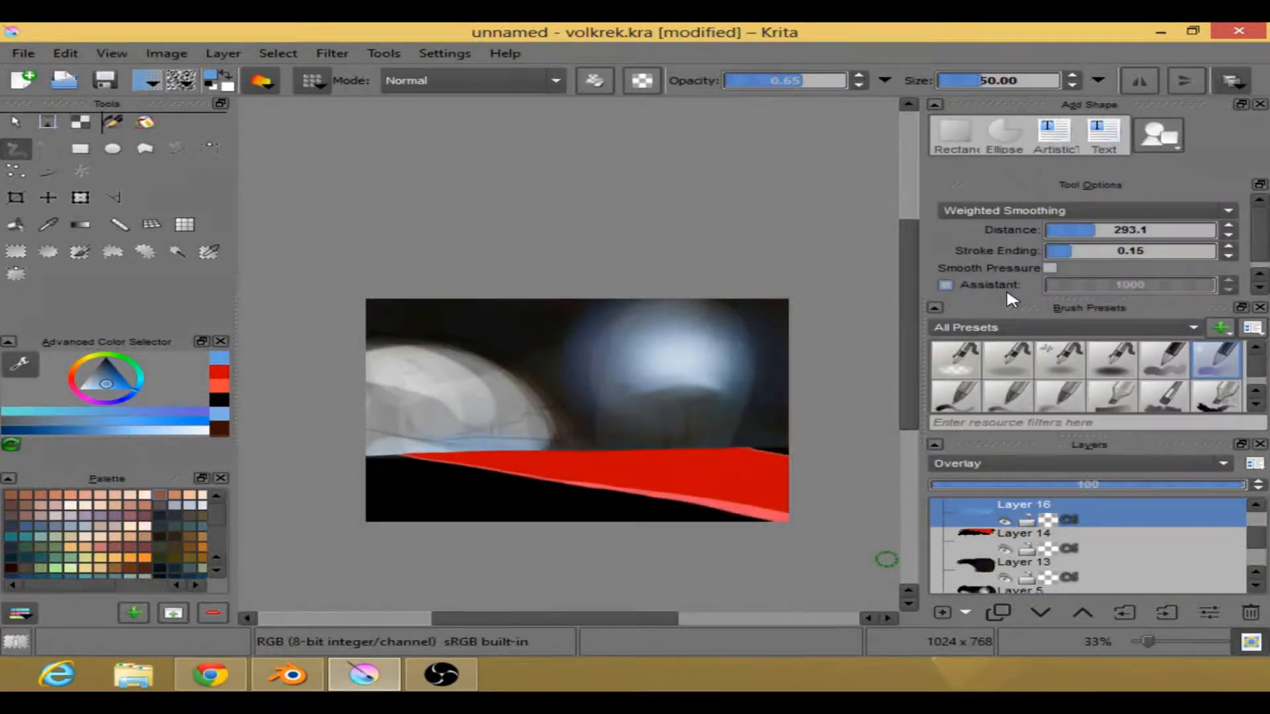
left_click(1005, 461)
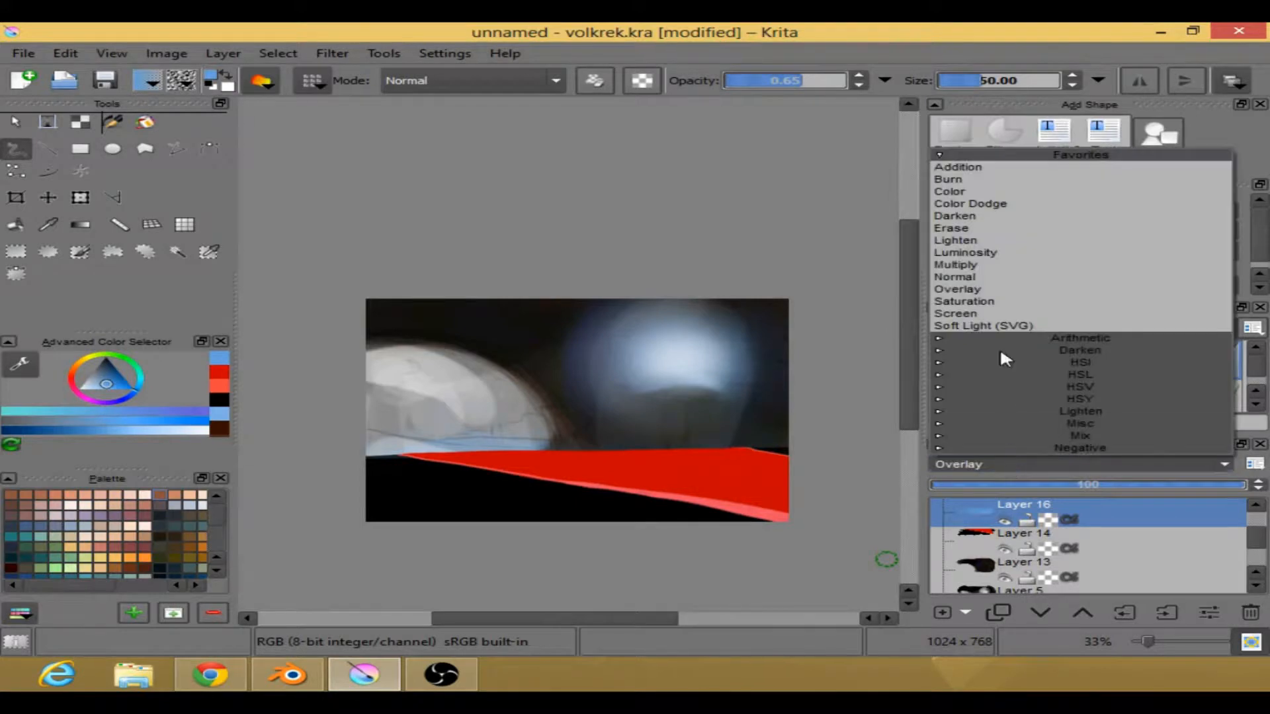
left_click(965, 208)
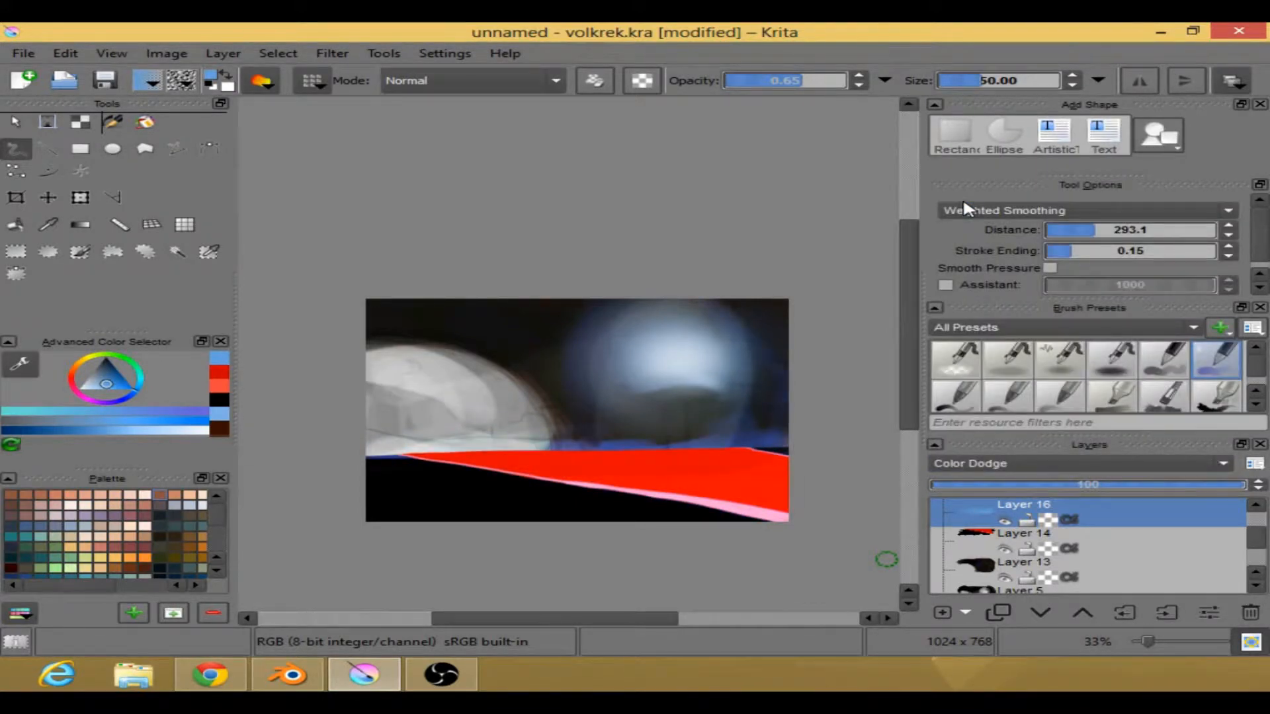
left_click(1009, 484)
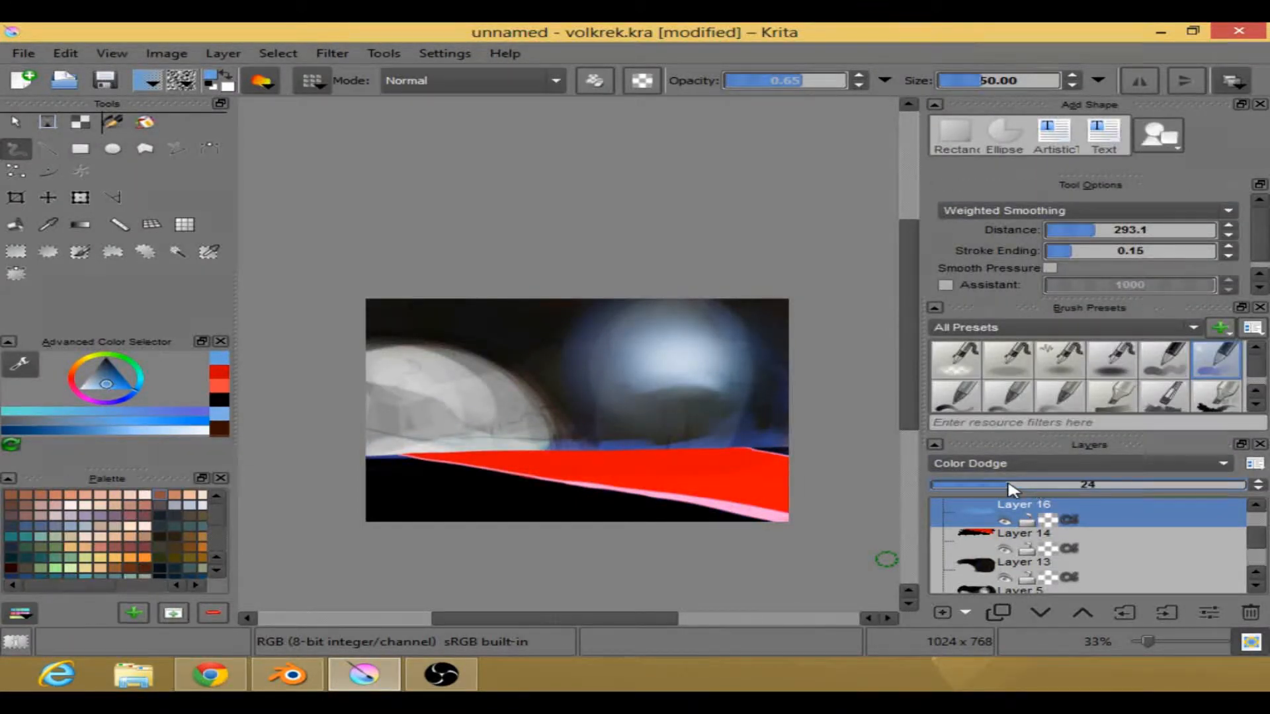
- Set Layer 16's opacity to 25 and toggle its visibility to compare the table with and without the tint
left_click_drag(1009, 488, 1015, 489)
left_click(1007, 520)
left_click(1006, 520)
left_click(1007, 521)
left_click(1006, 521)
left_click(1006, 521)
left_click(1006, 521)
- Choose a much darker blue as the painting color
right_click(670, 454)
left_click(683, 432)
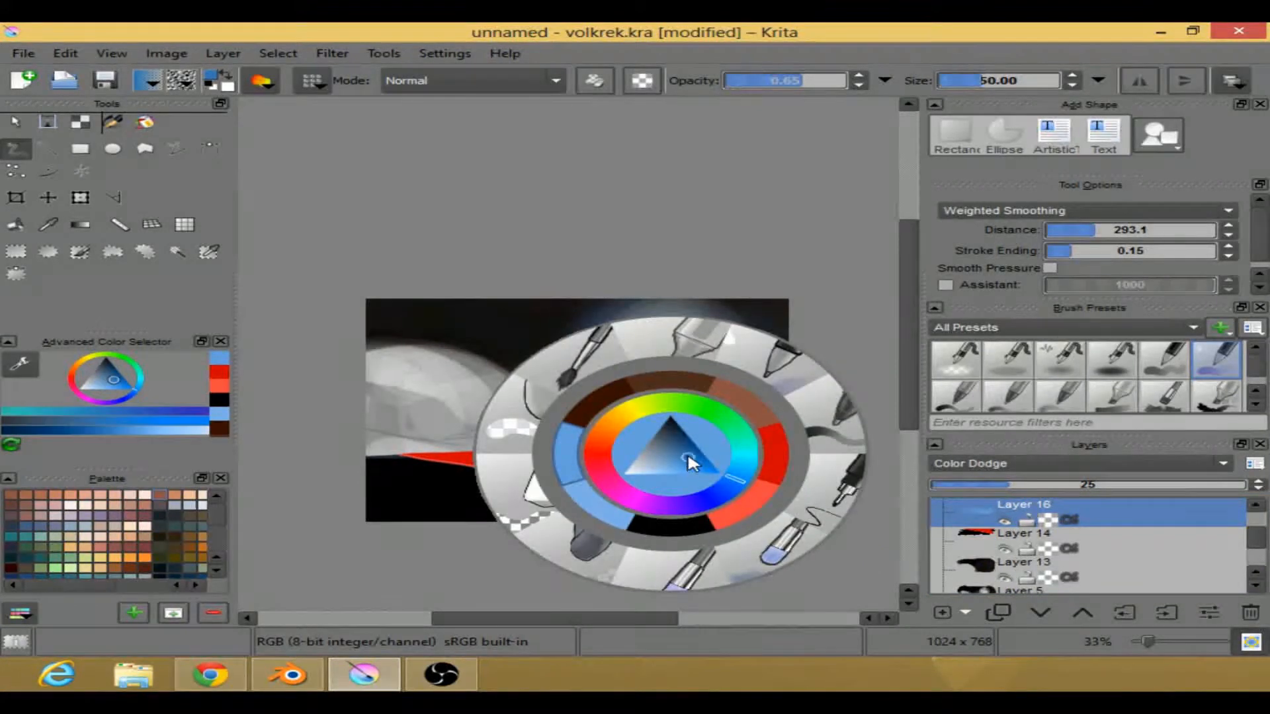
left_click(841, 570)
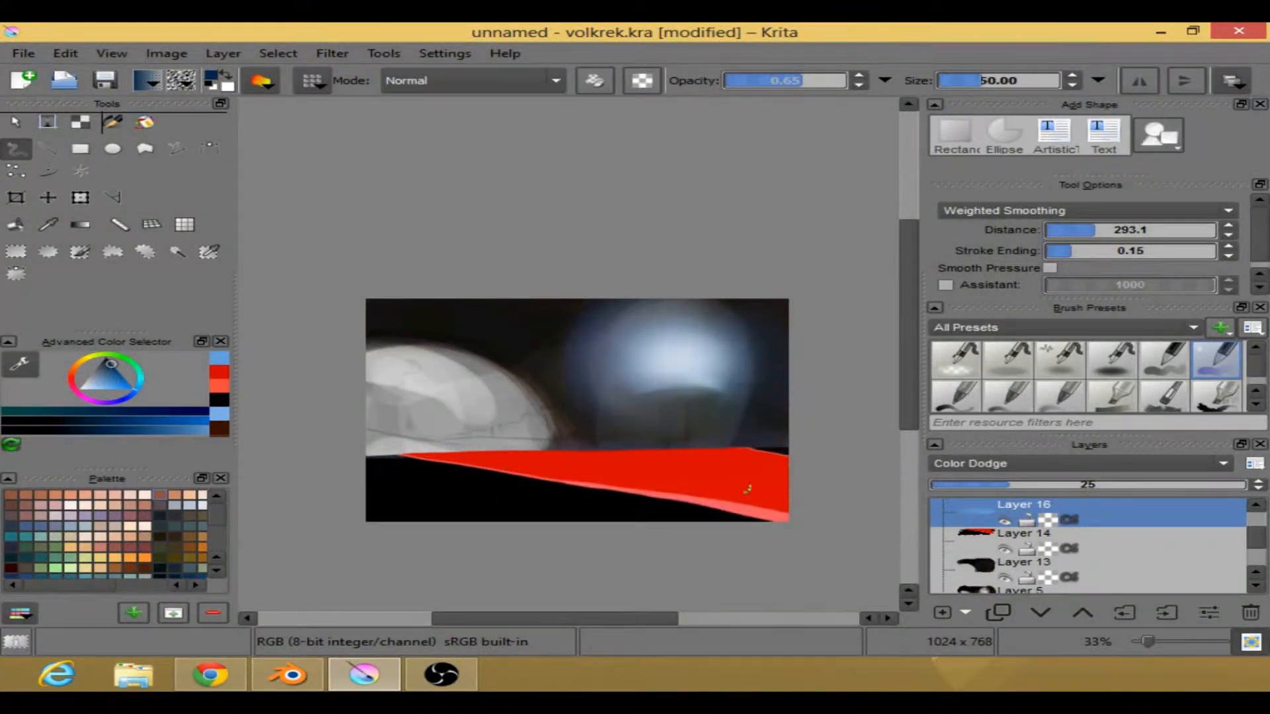
- Try Erase and Burn as Layer 16's blending mode, and check its layer properties without applying changes
left_click(1025, 470)
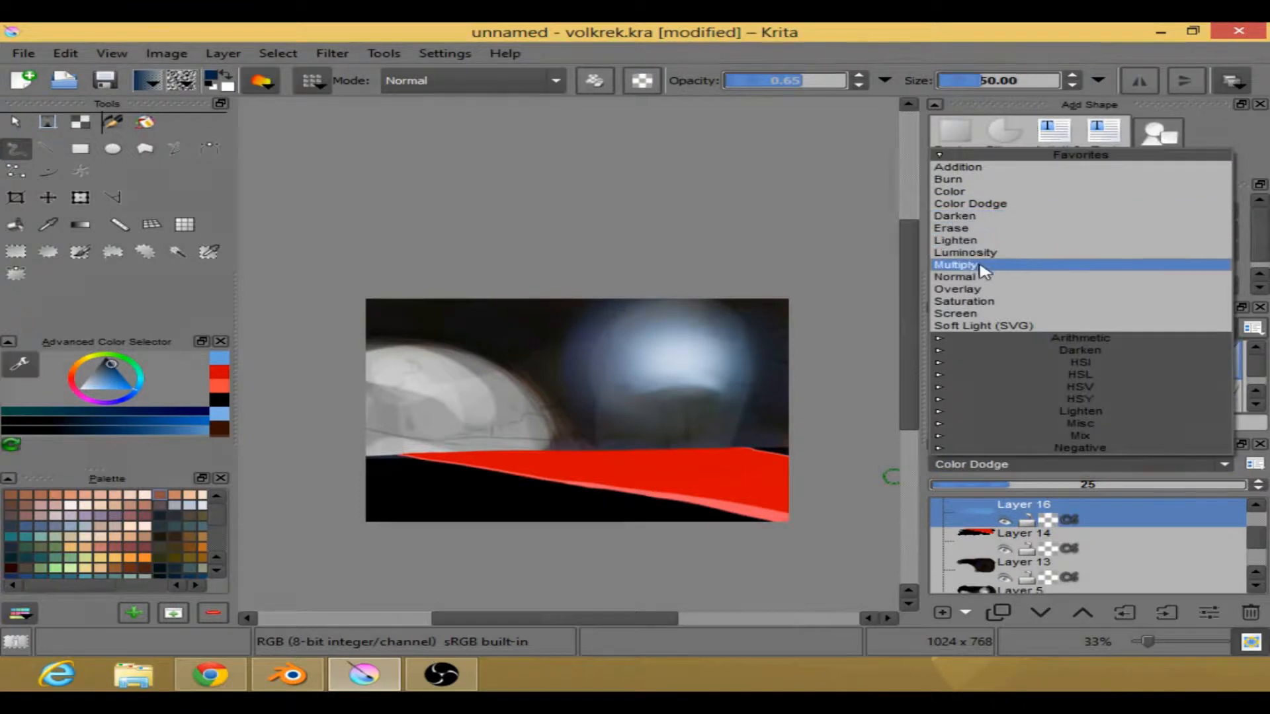
left_click(965, 228)
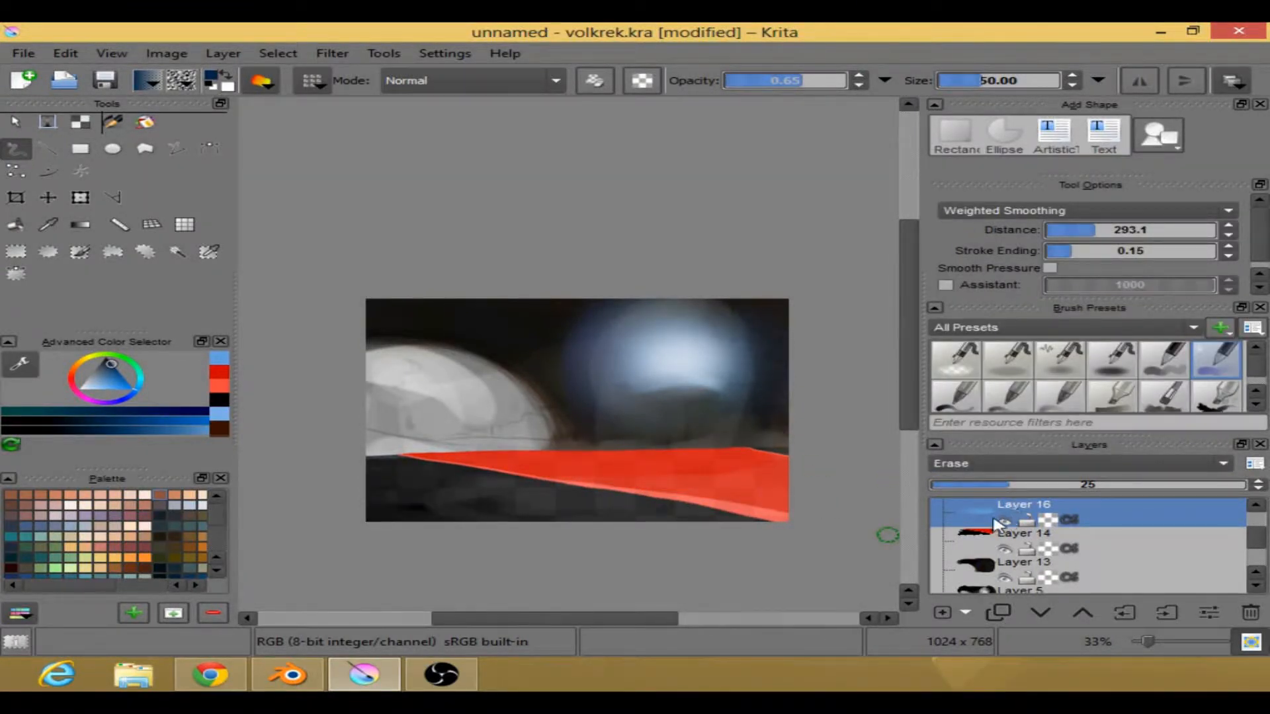
left_click(1002, 471)
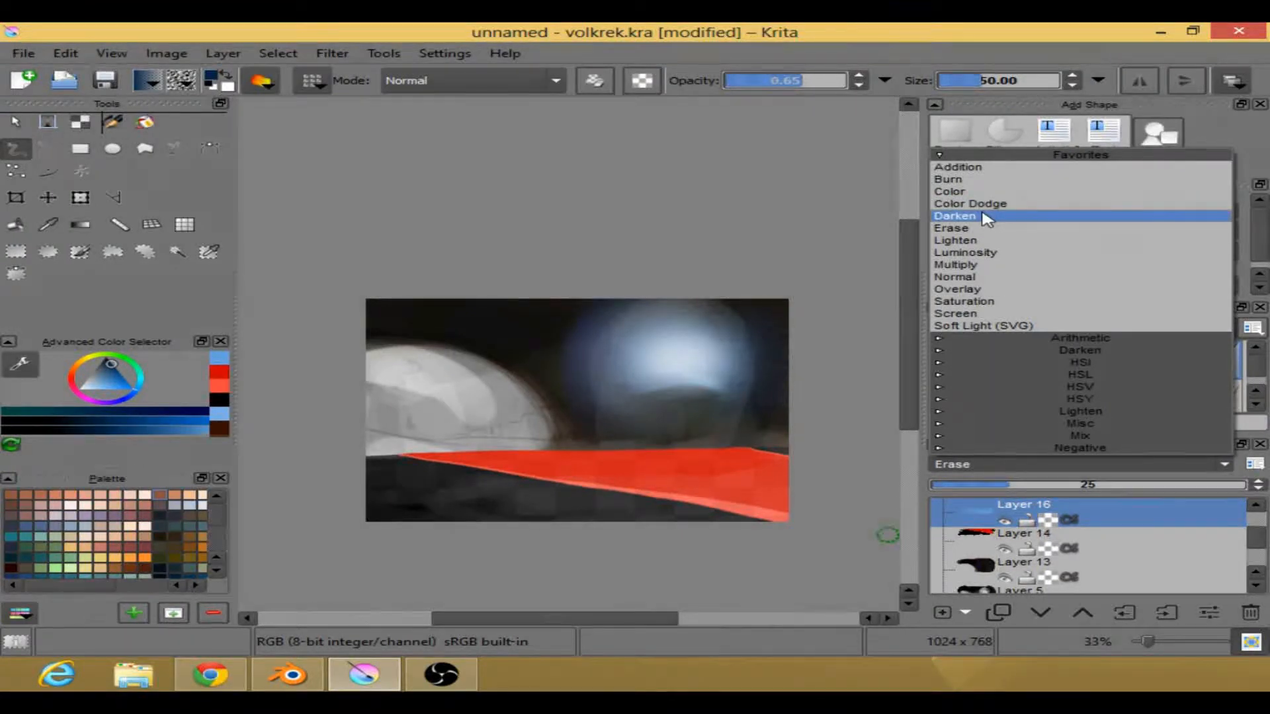
left_click(970, 179)
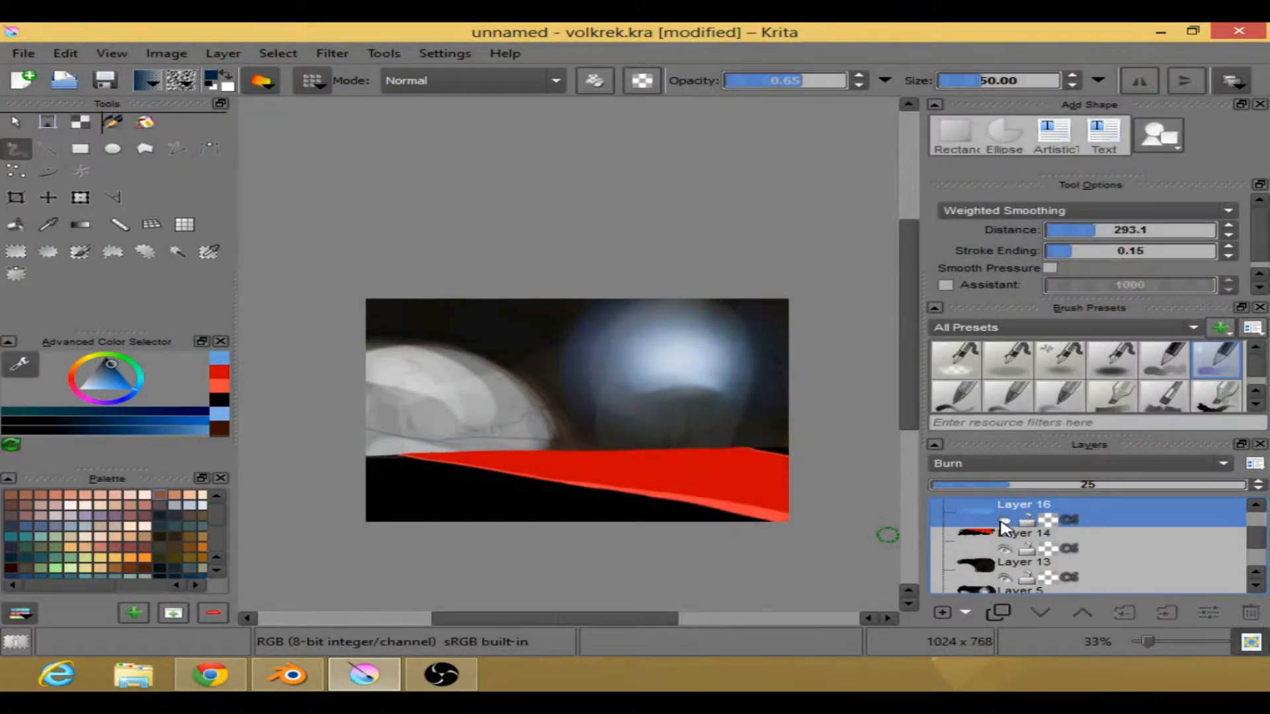
right_click(1053, 516)
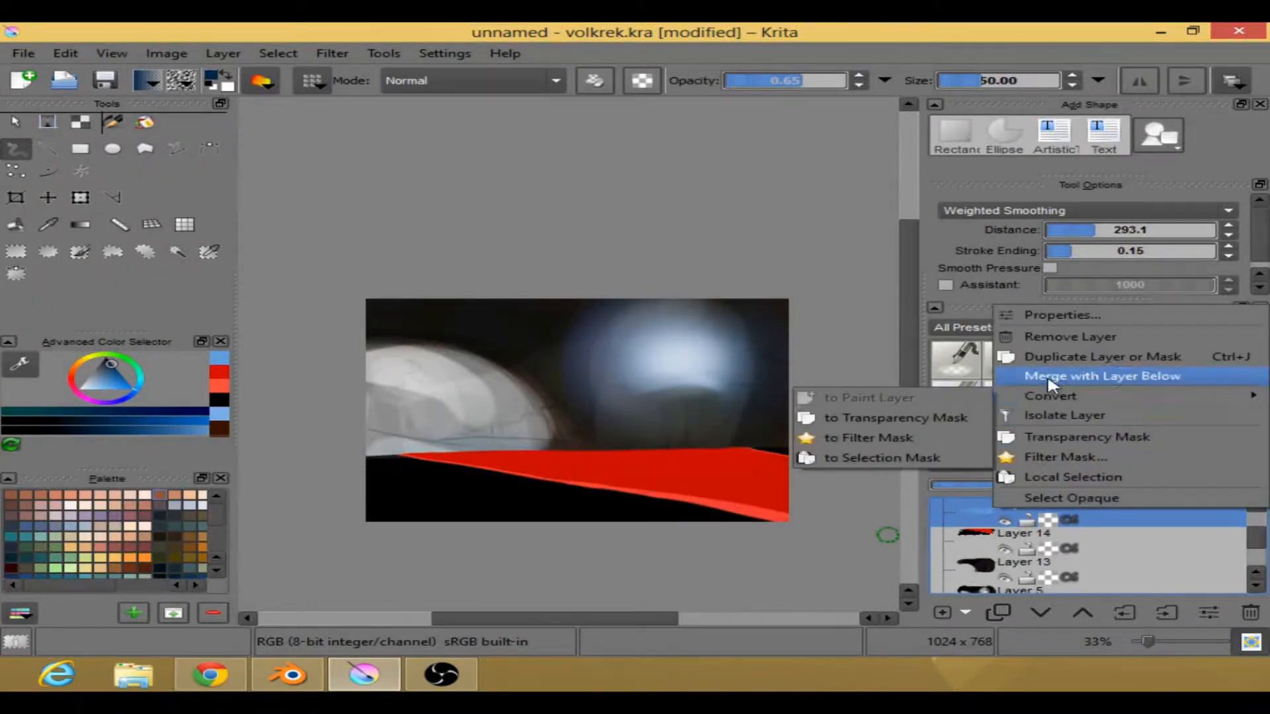
left_click(1052, 315)
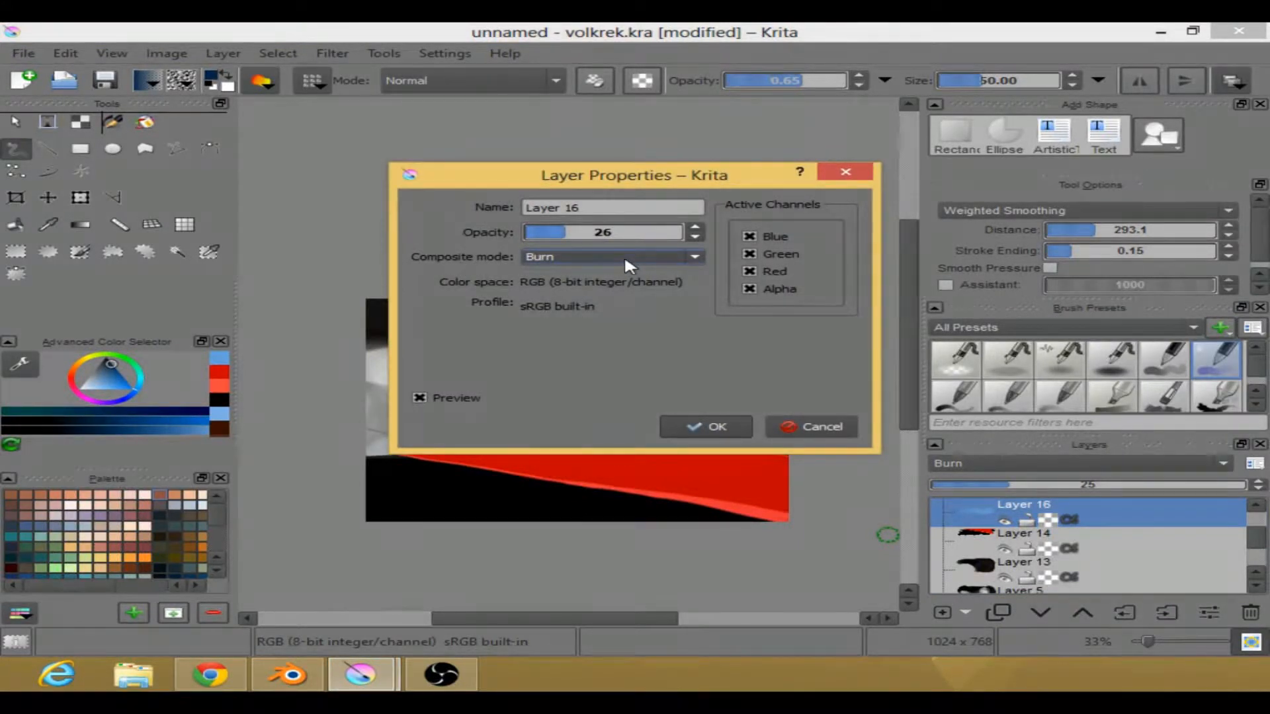
left_click(816, 423)
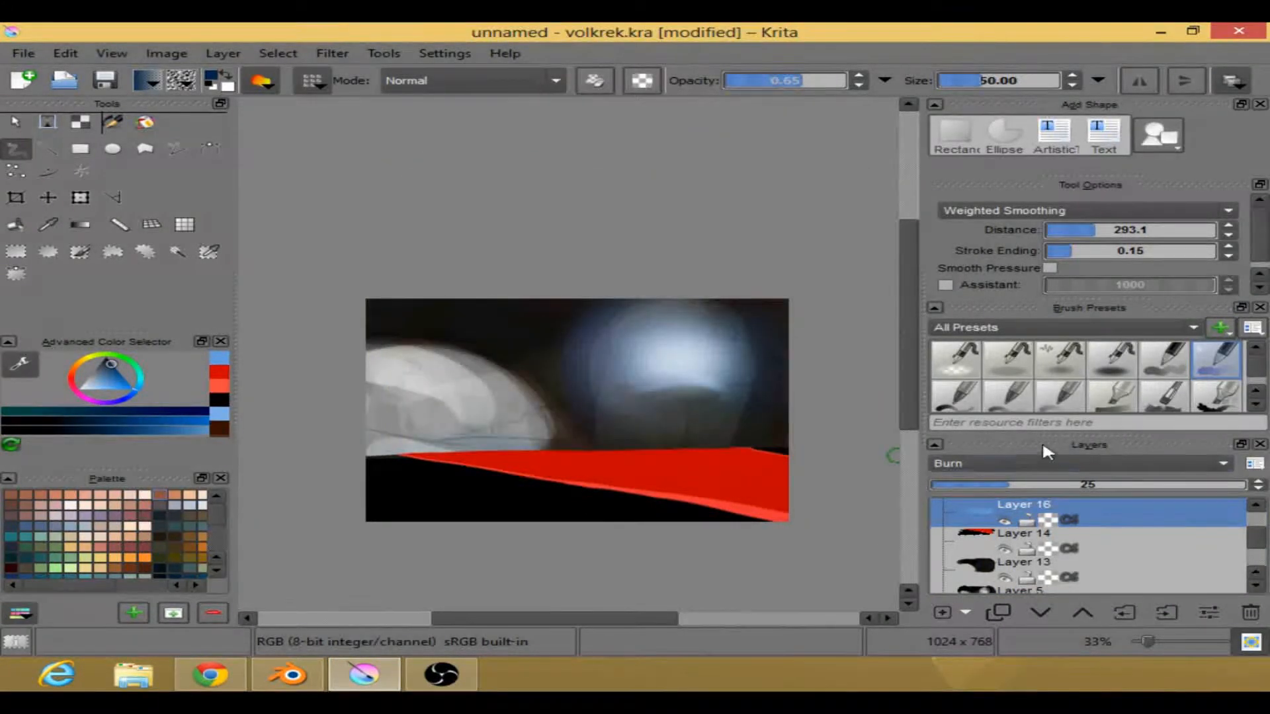
- Set Layer 16's blending mode to Darken
left_click(1071, 465)
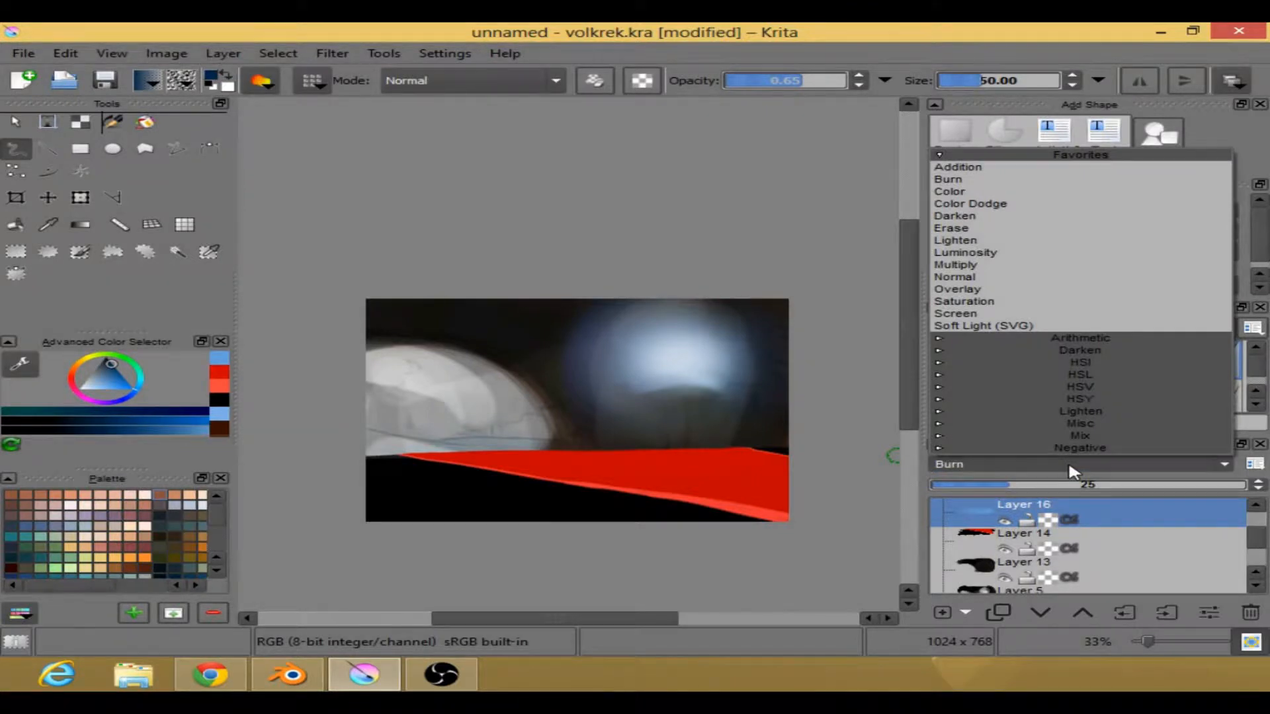
left_click(1070, 466)
left_click(1018, 464)
left_click(999, 217)
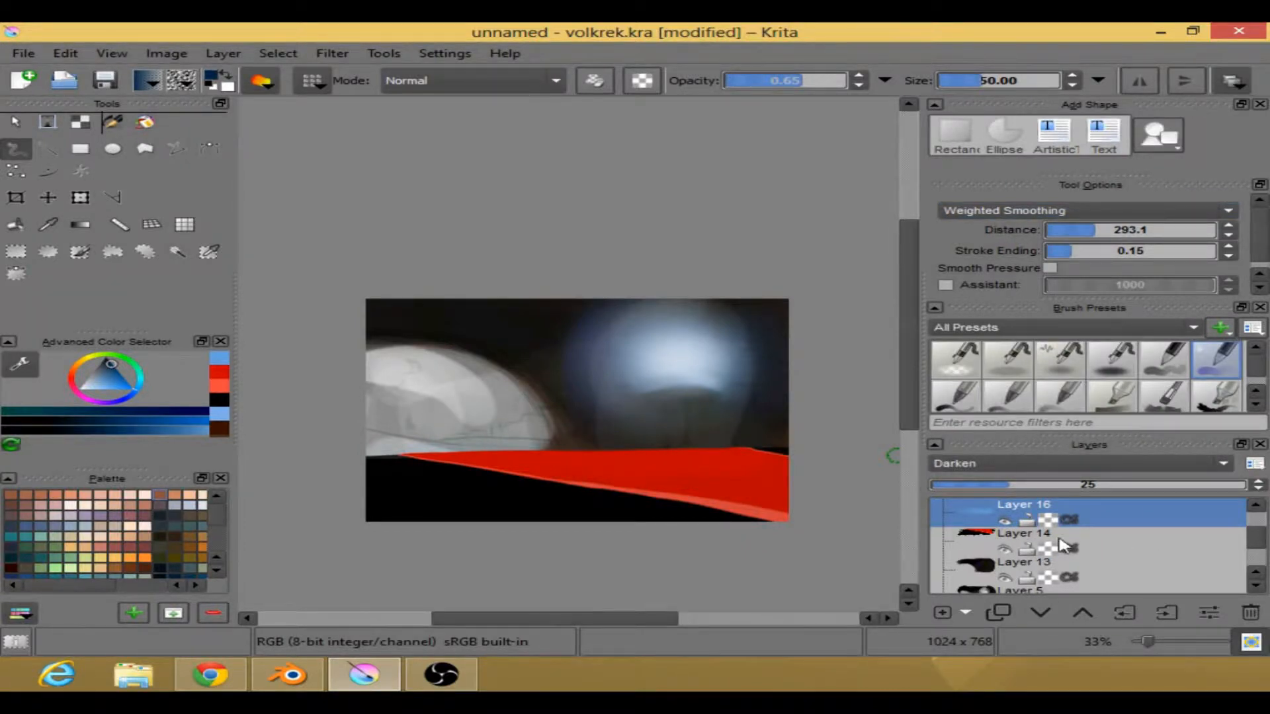
- Add one new paint layer above Layer 16 and another directly above Layer 14
left_click(945, 609)
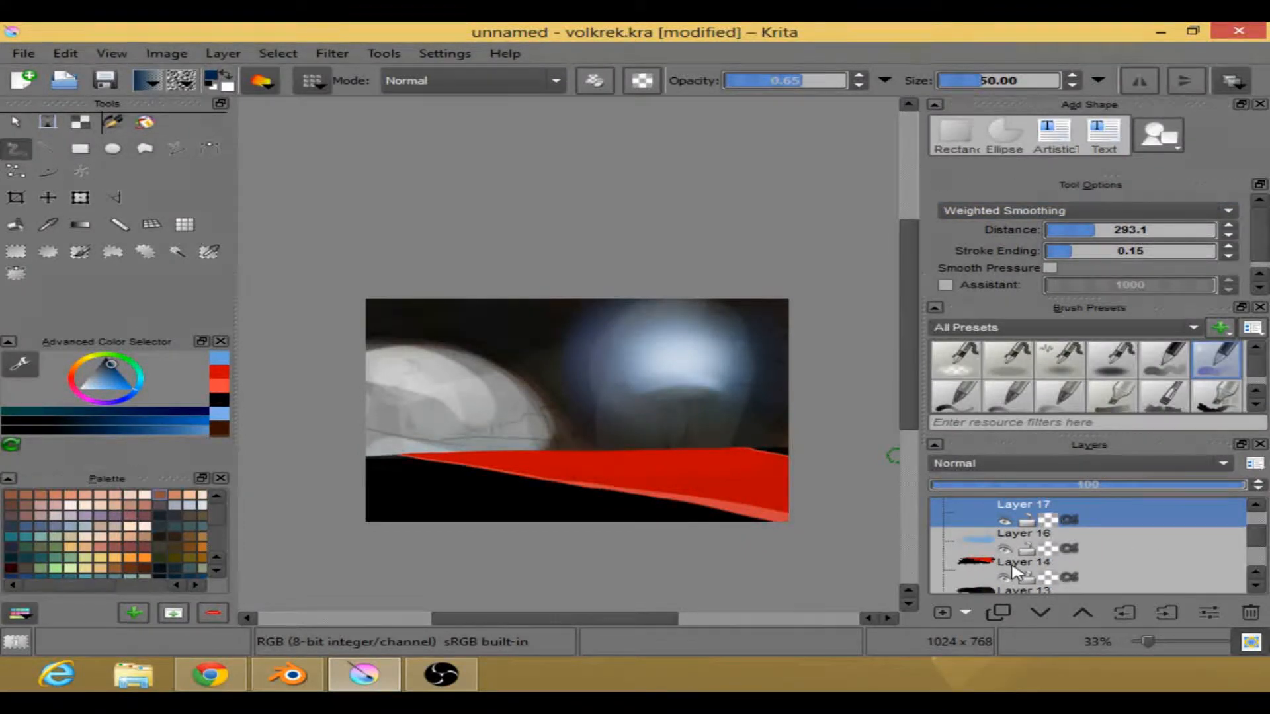
left_click(1012, 570)
left_click(946, 612)
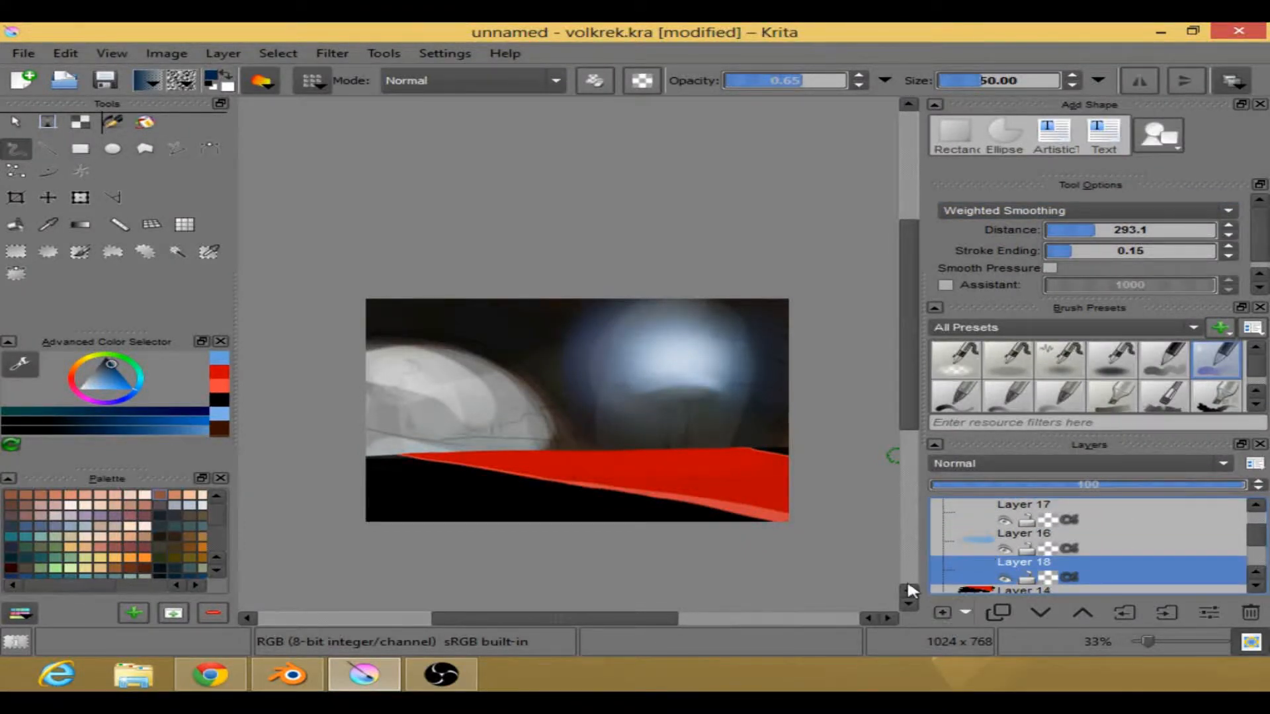
- Pick a slightly lighter dark blue and switch to a full-opacity brush preset at size 74.64
right_click(563, 426)
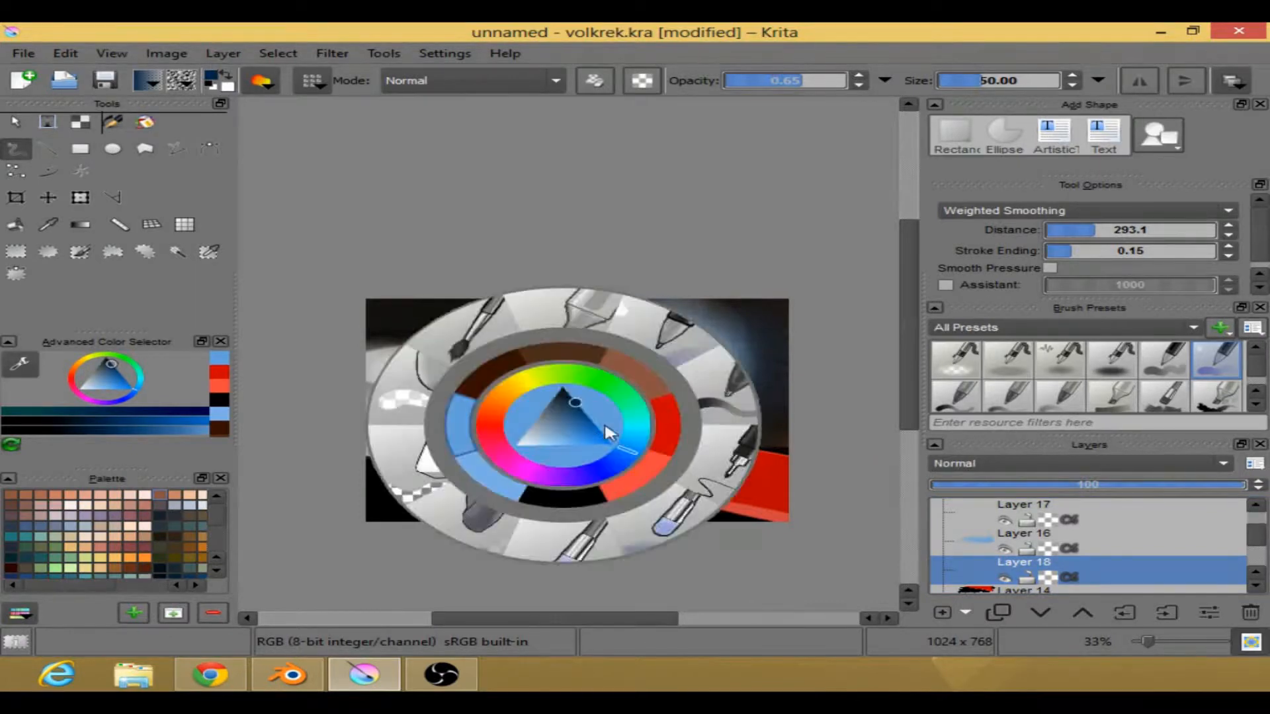
left_click(648, 559)
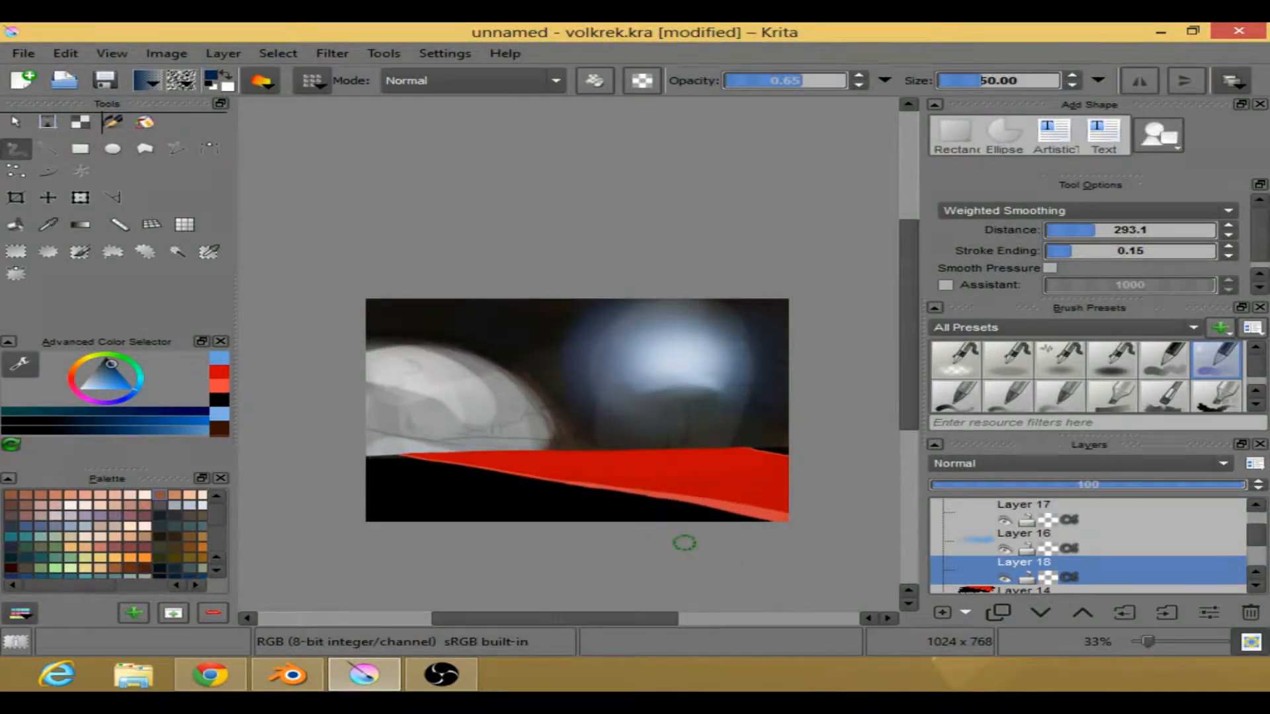
right_click(680, 543)
left_click_drag(688, 447, 732, 463)
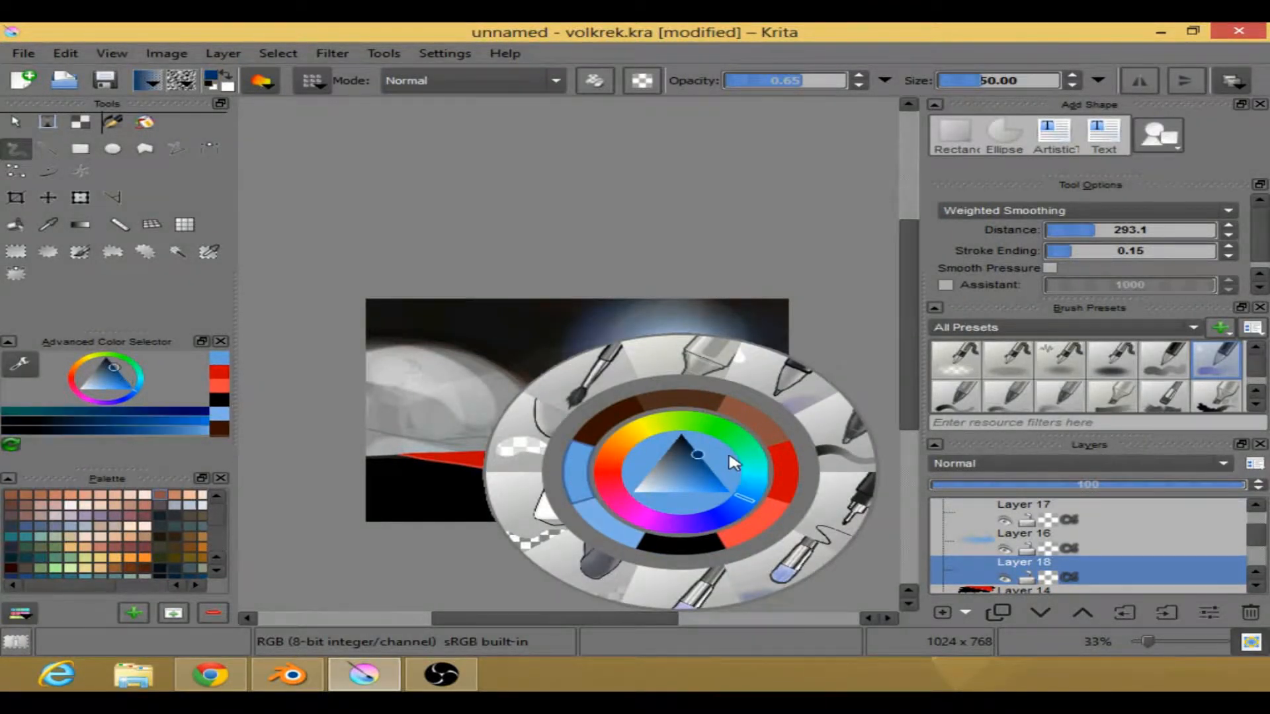
left_click(874, 560)
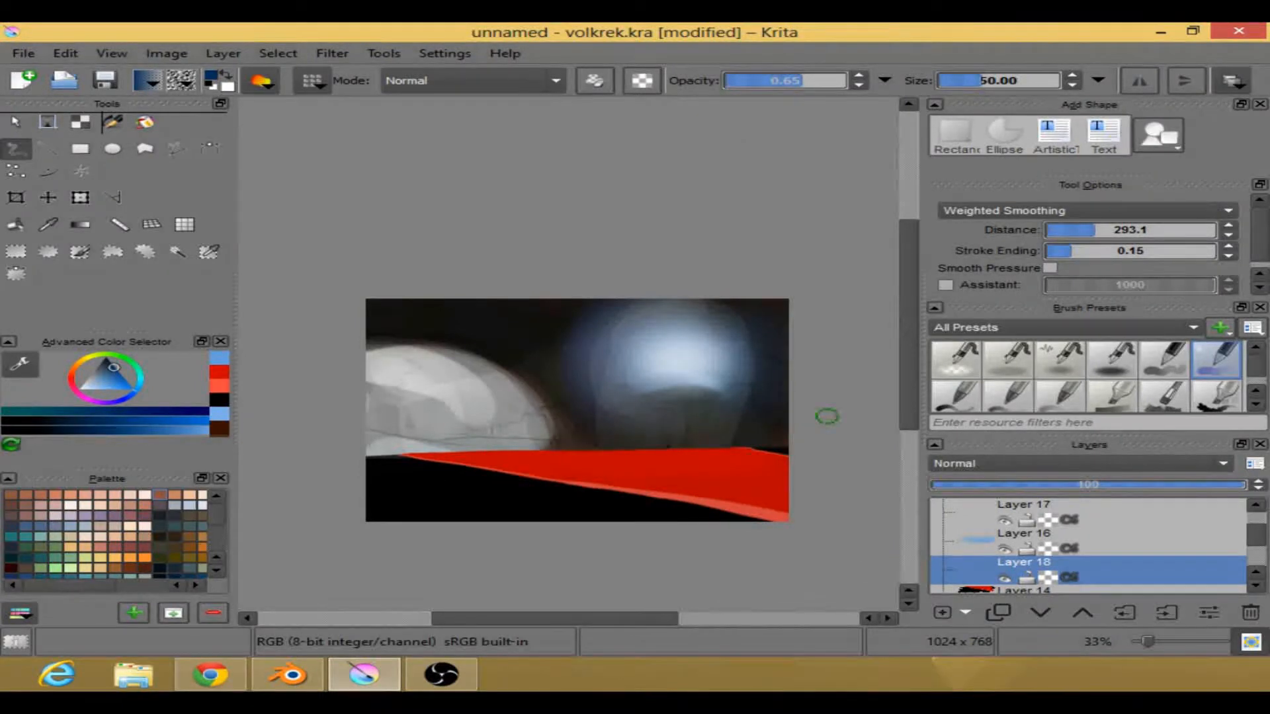
right_click(879, 454)
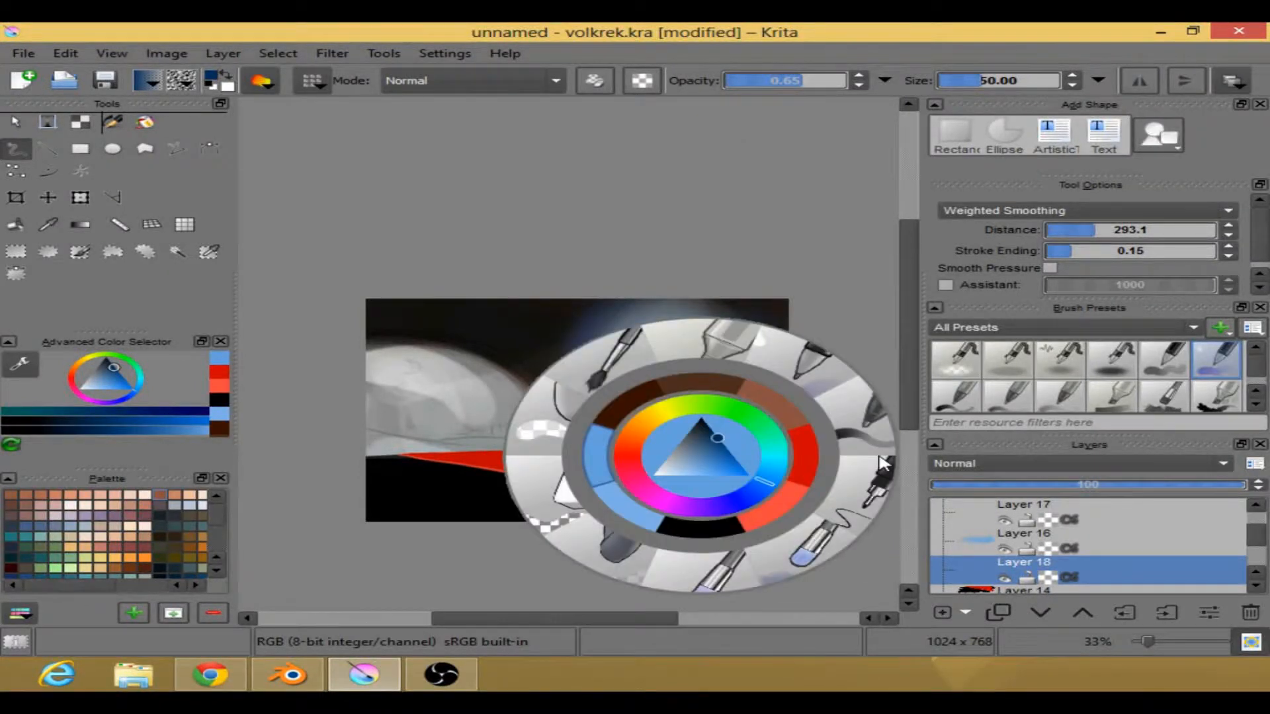
left_click(855, 438)
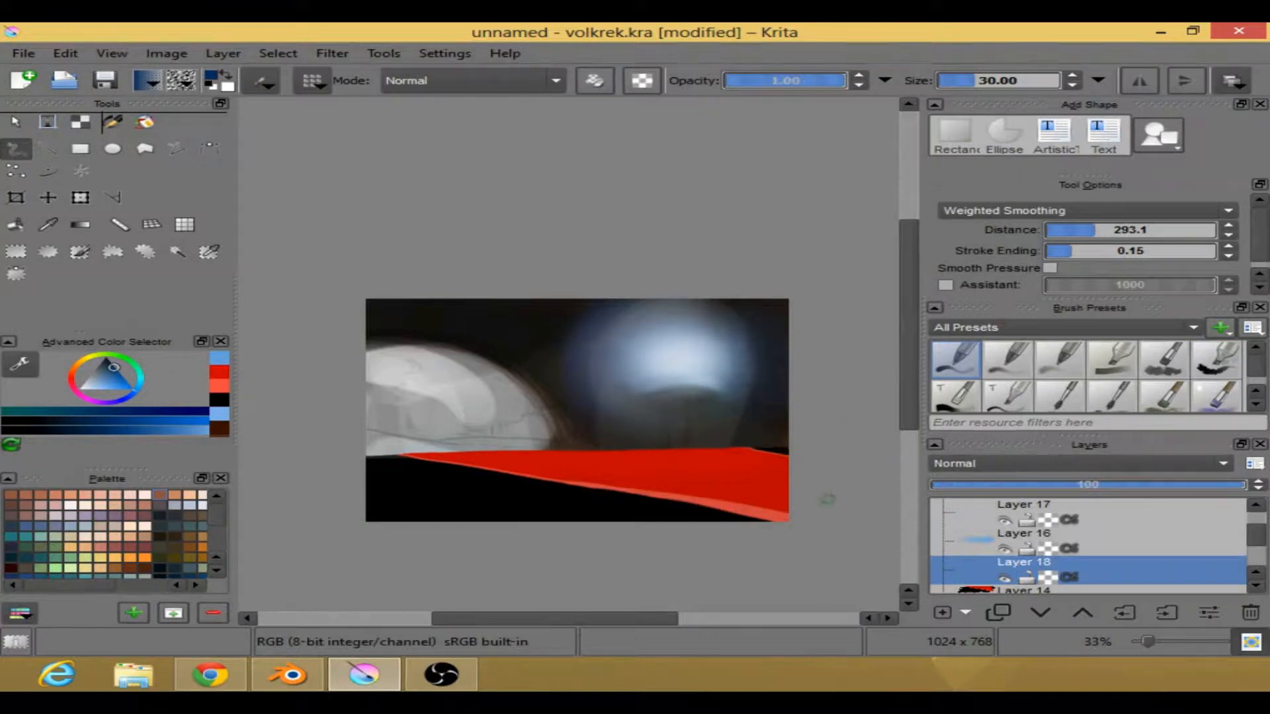
left_click_drag(979, 81, 990, 83)
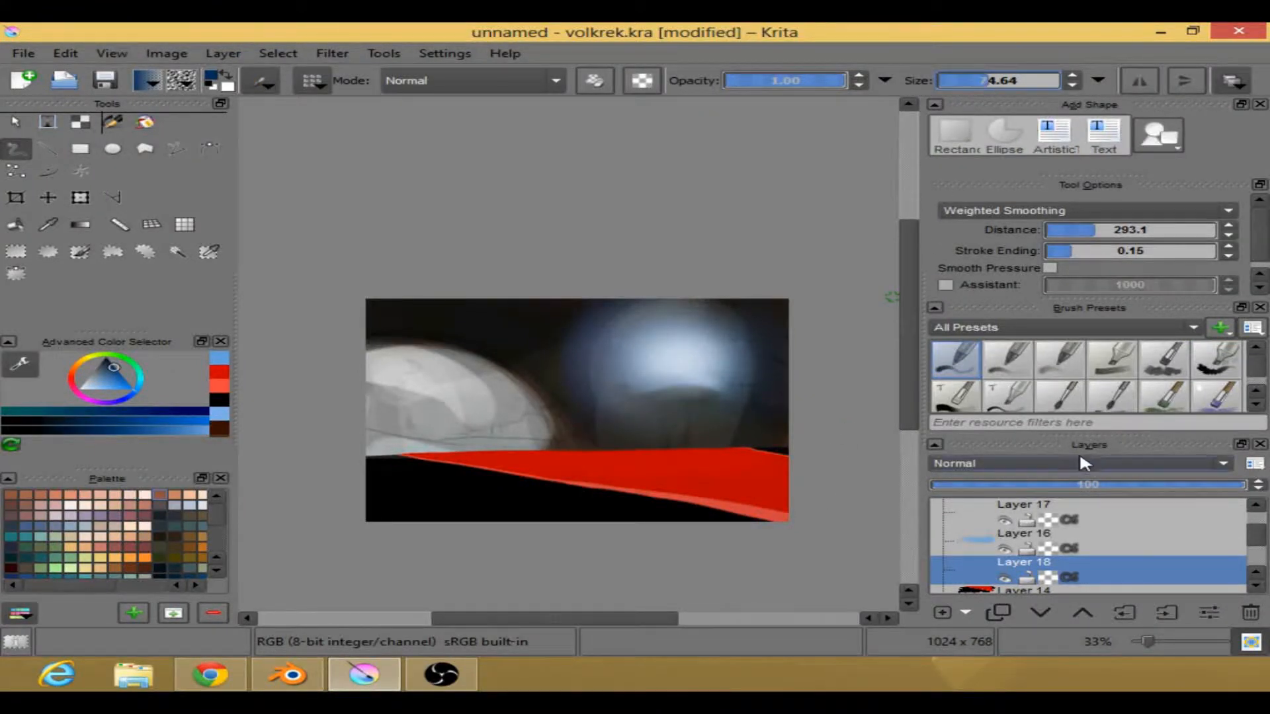
- Make the candle flame on Layer 11 visible, and toggle the glow on Layers 12 and 7 to compare
scroll(1073, 529, "up", 2)
left_click(1005, 548)
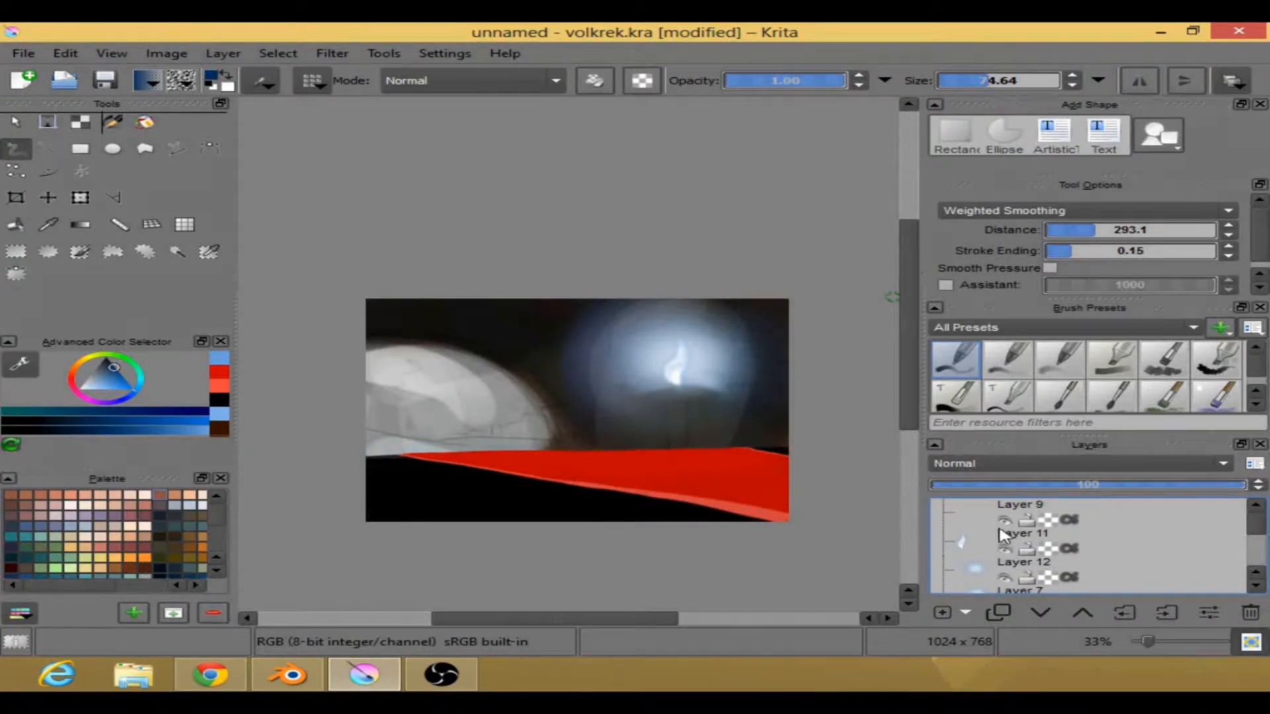
left_click(1005, 578)
left_click(1005, 578)
scroll(1009, 557, "down", 2)
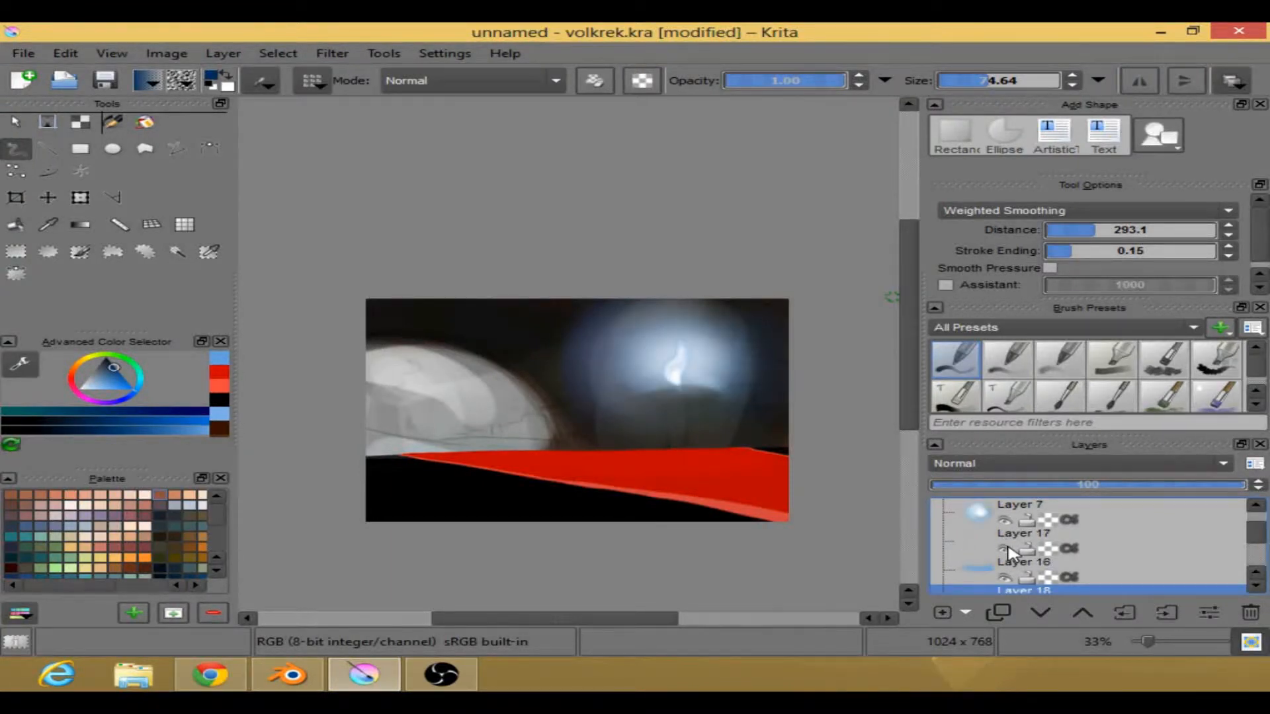
scroll(1008, 543, "up", 2)
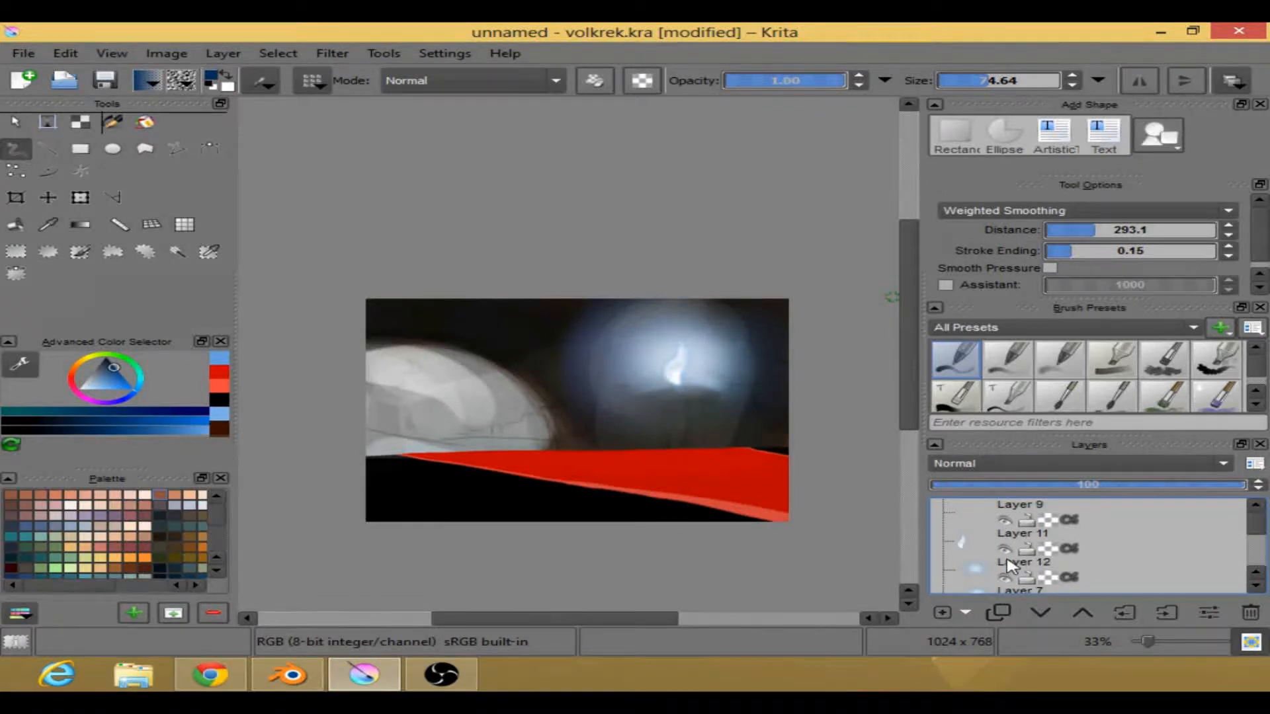
scroll(1007, 534, "down", 2)
left_click(1005, 521)
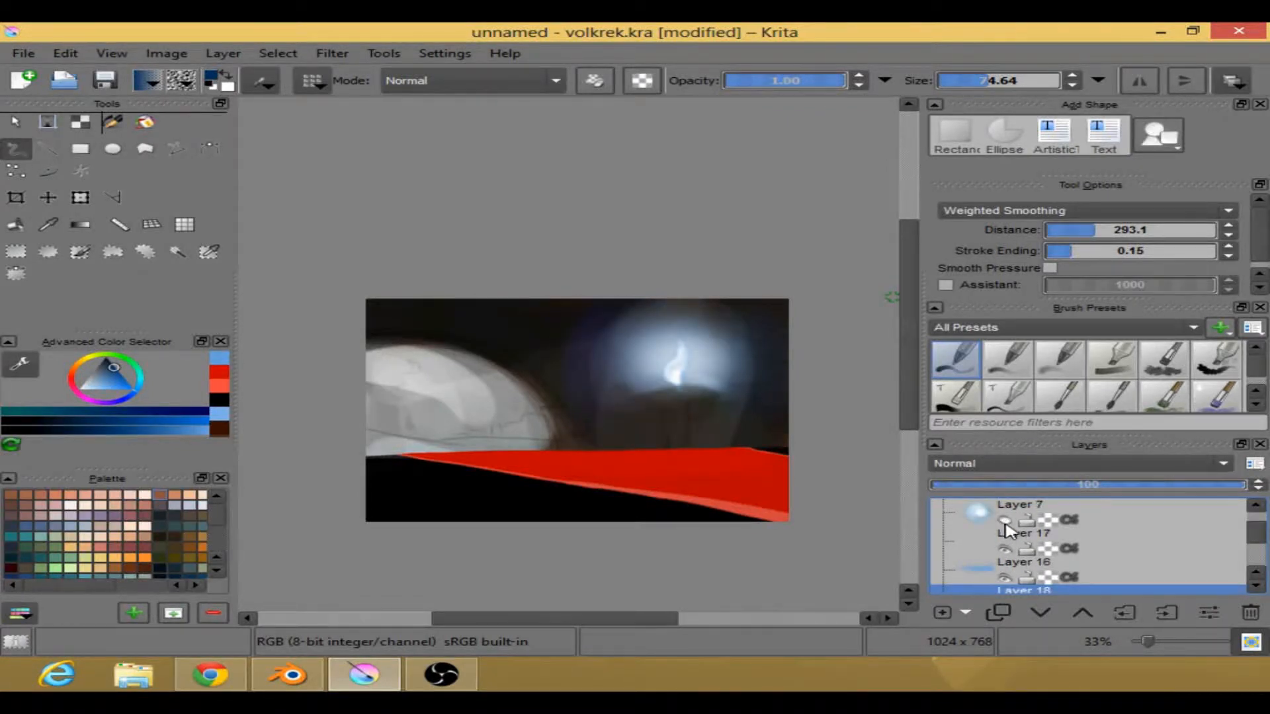
left_click(1004, 521)
scroll(1005, 526, "up", 2)
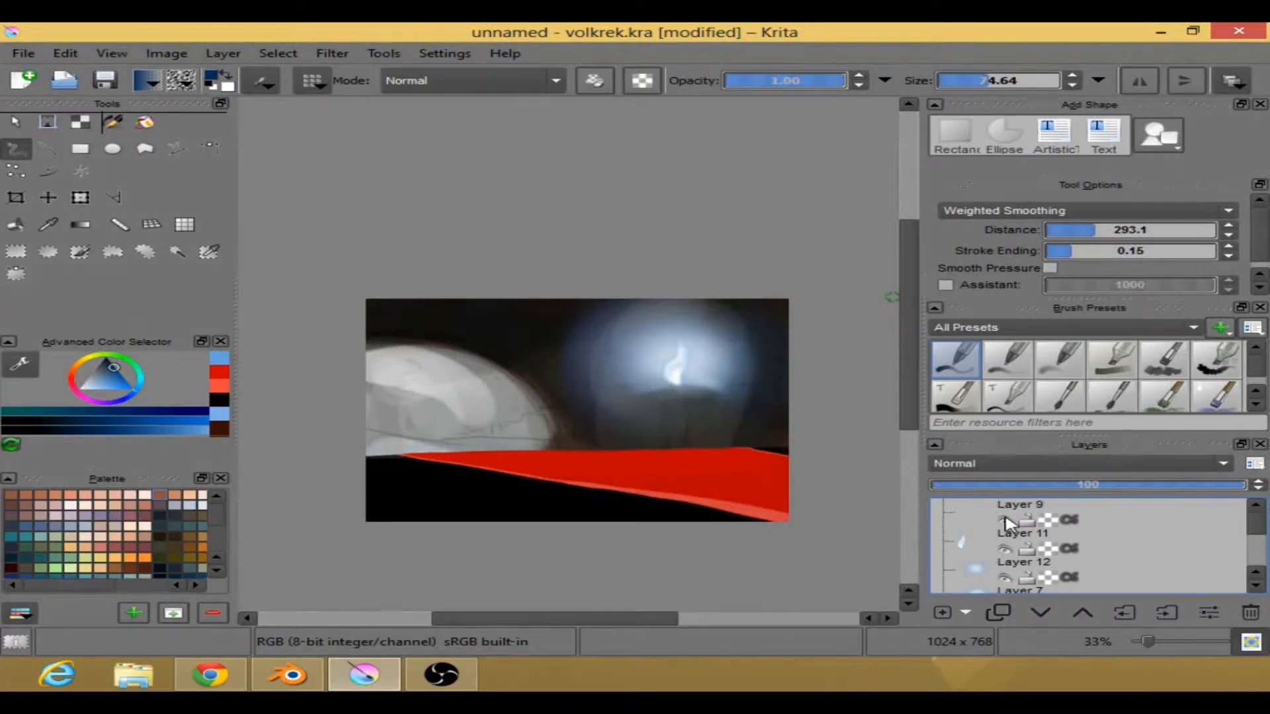
- Toggle Layer 14's visibility repeatedly to compare the picture with and without the red table
mouse_move(1006, 525)
scroll(1008, 541, "up", 3)
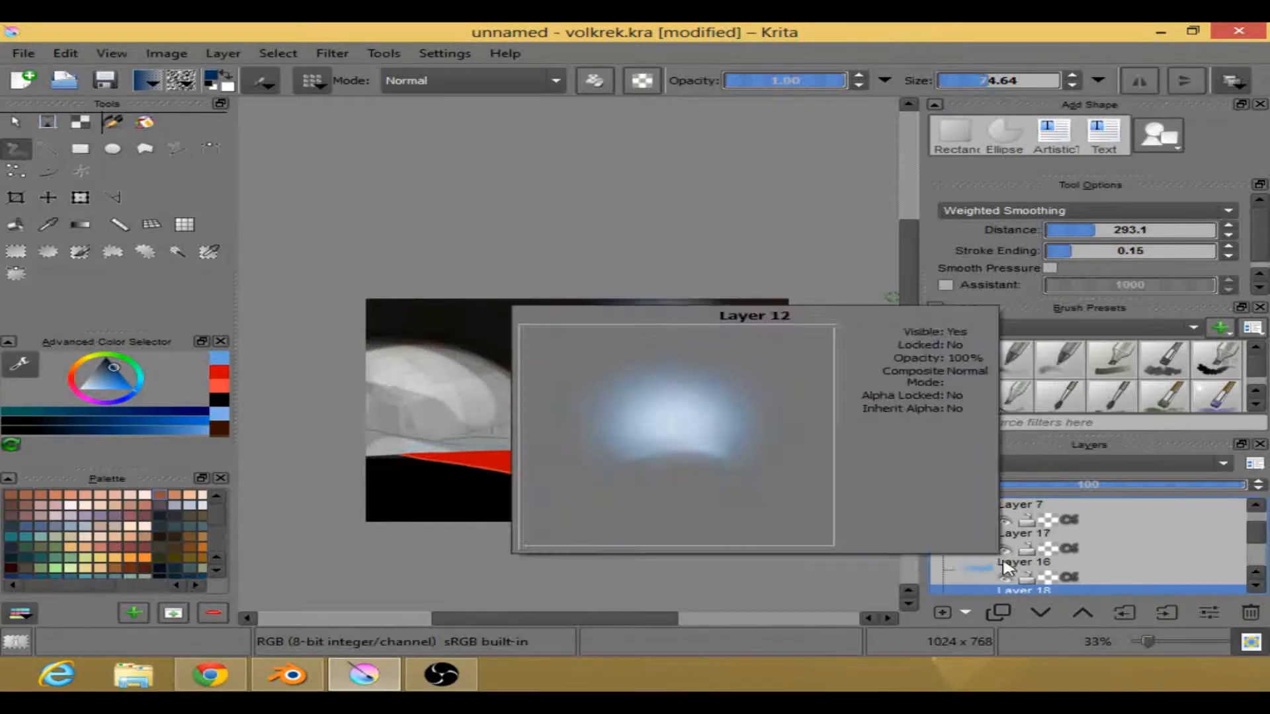
left_click(1006, 550)
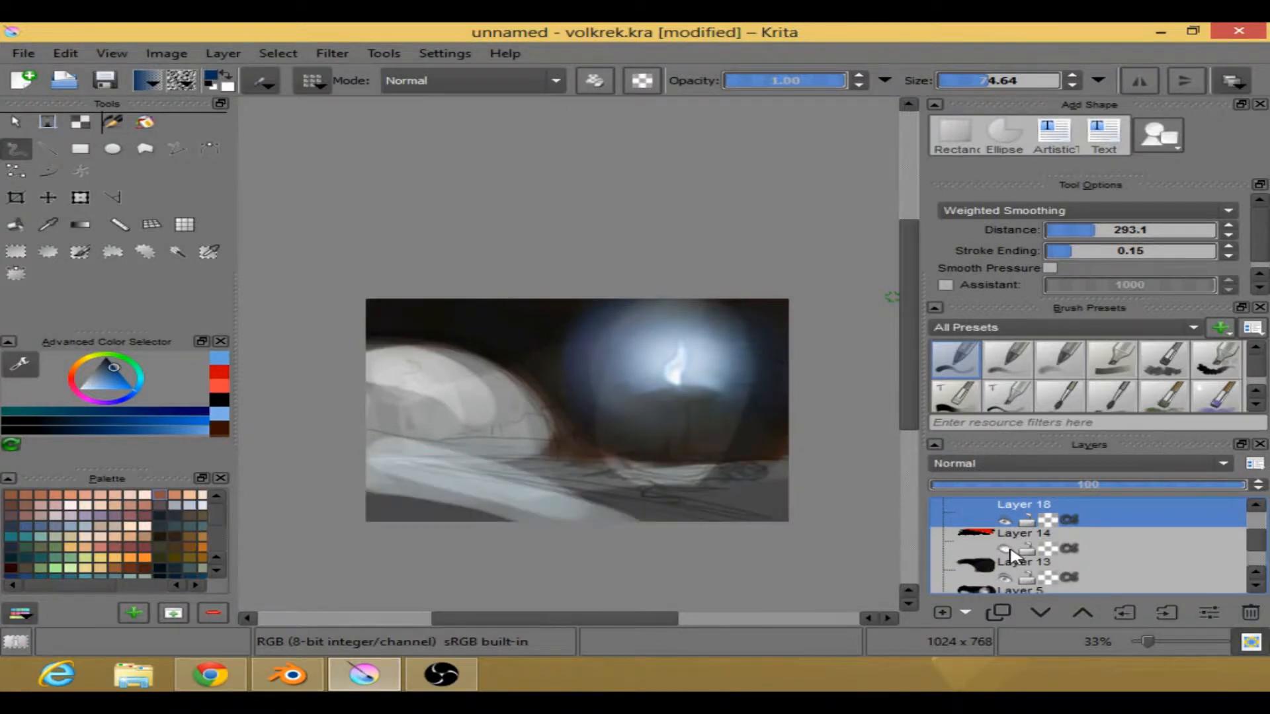
left_click(1006, 550)
left_click(1009, 550)
left_click(1009, 549)
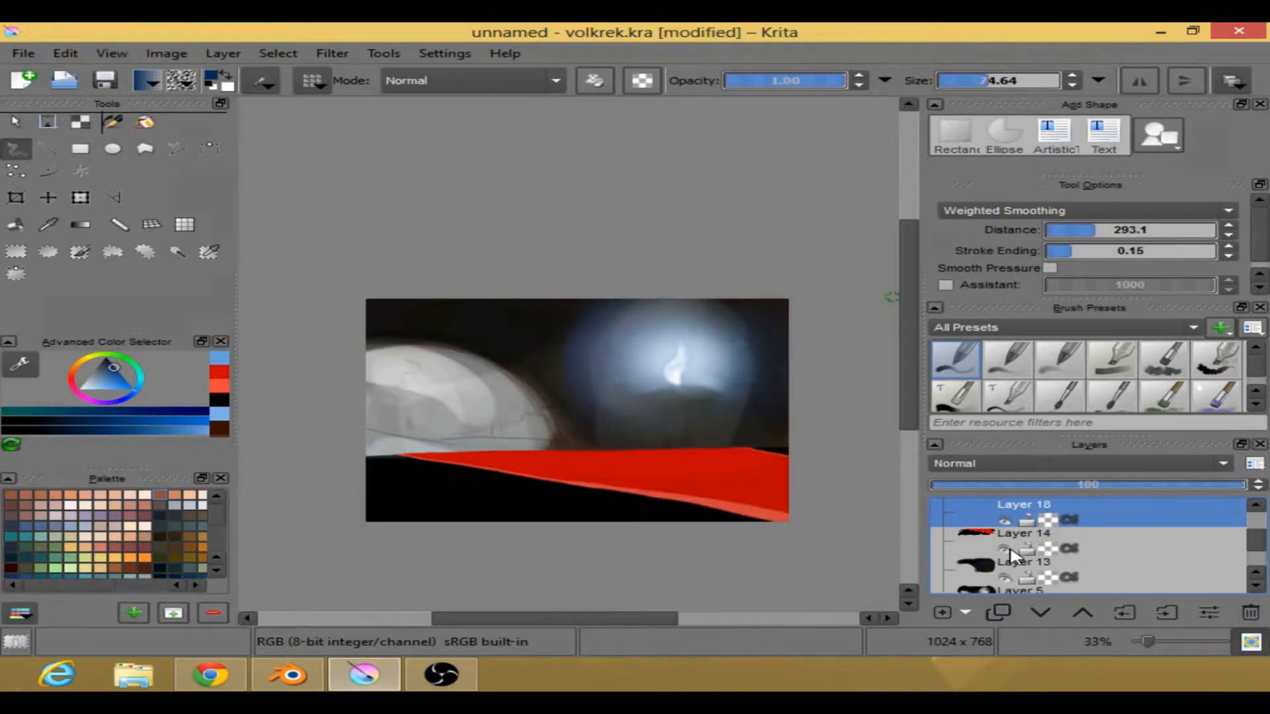
left_click(1009, 549)
left_click(1009, 550)
left_click(1006, 549)
left_click(1007, 550)
left_click(1006, 550)
left_click(1007, 549)
left_click(1007, 549)
left_click(1006, 550)
- Choose a somewhat brighter dark blue with the same brush preset, and set Layer 18's blending mode to Darken
right_click(714, 460)
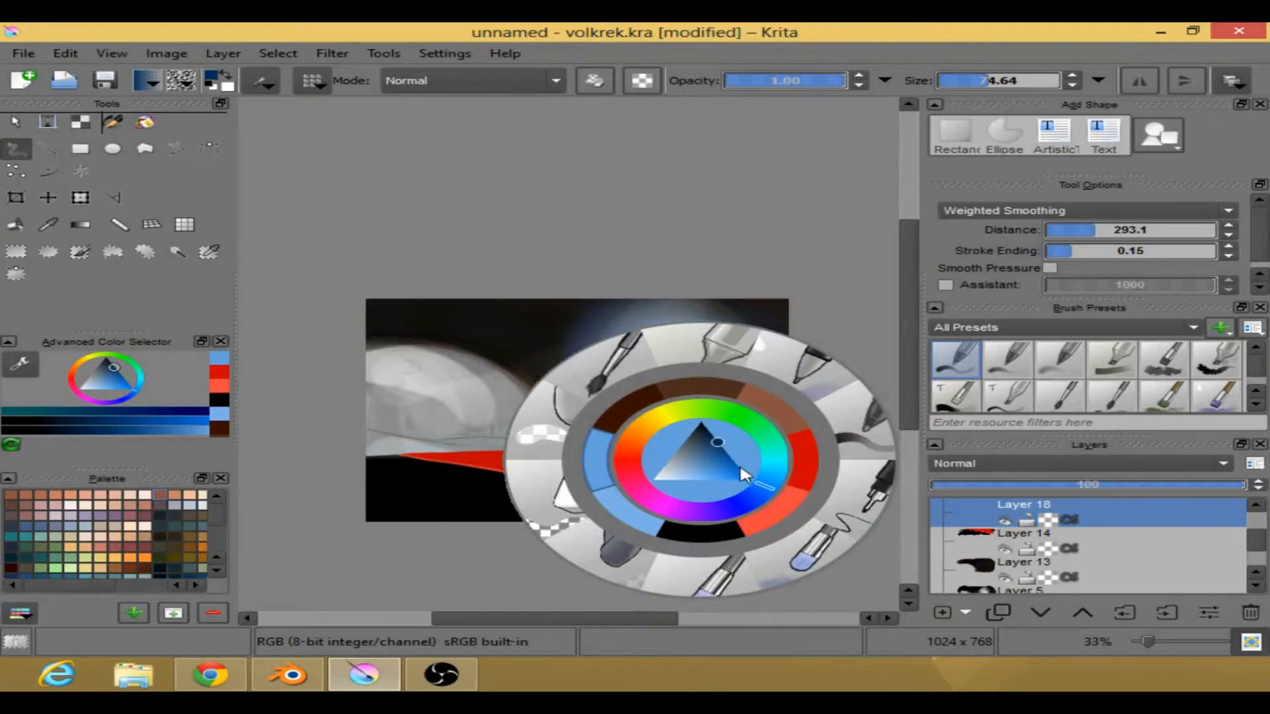
left_click_drag(721, 447, 734, 450)
left_click(844, 453)
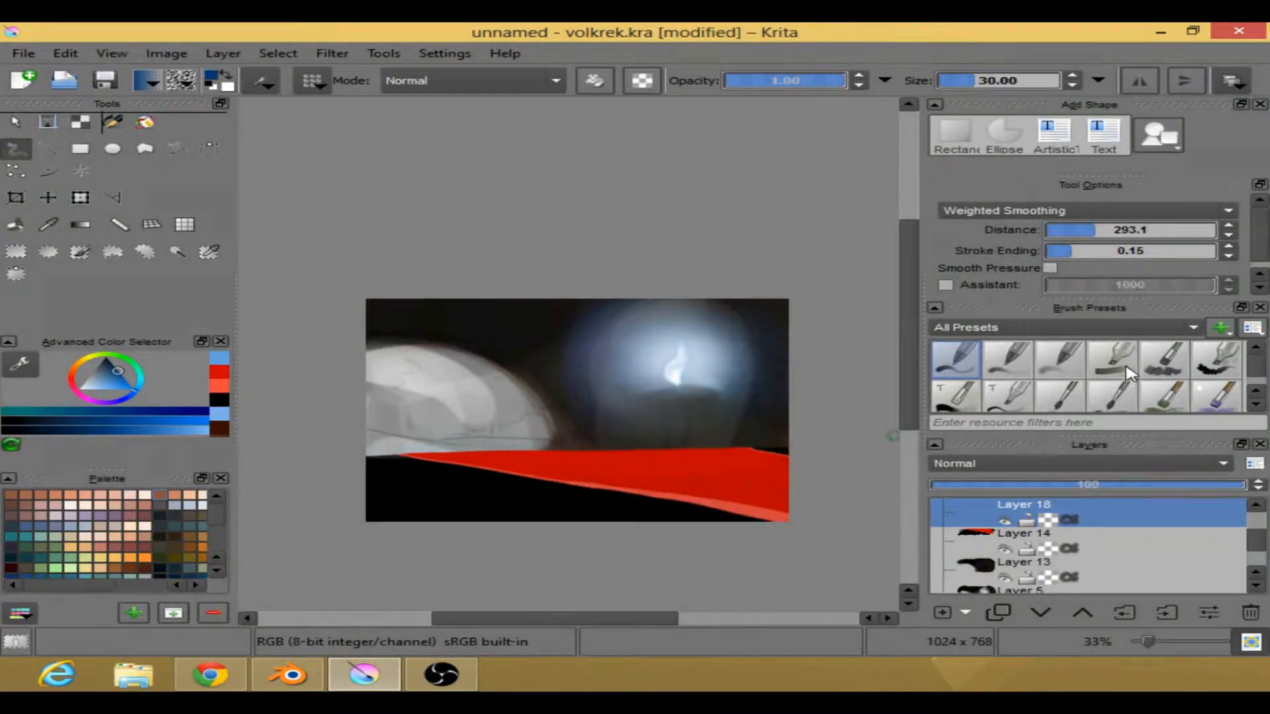
left_click(1049, 459)
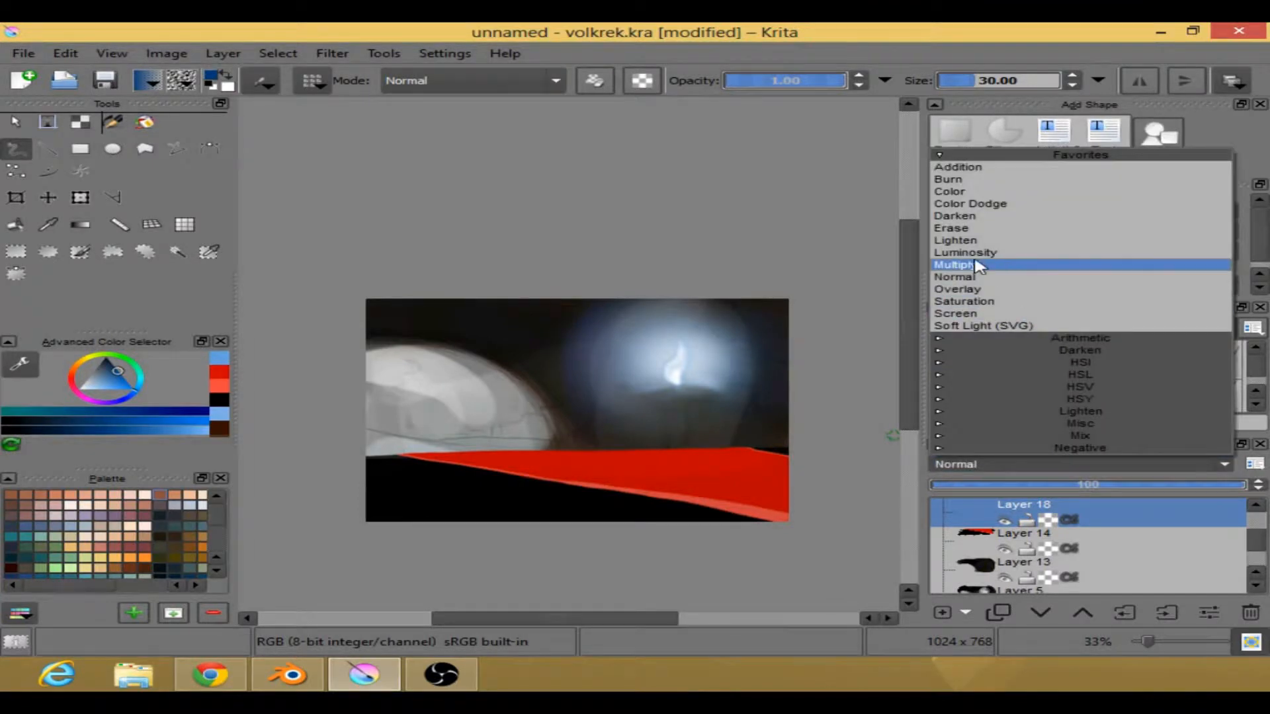
left_click(962, 220)
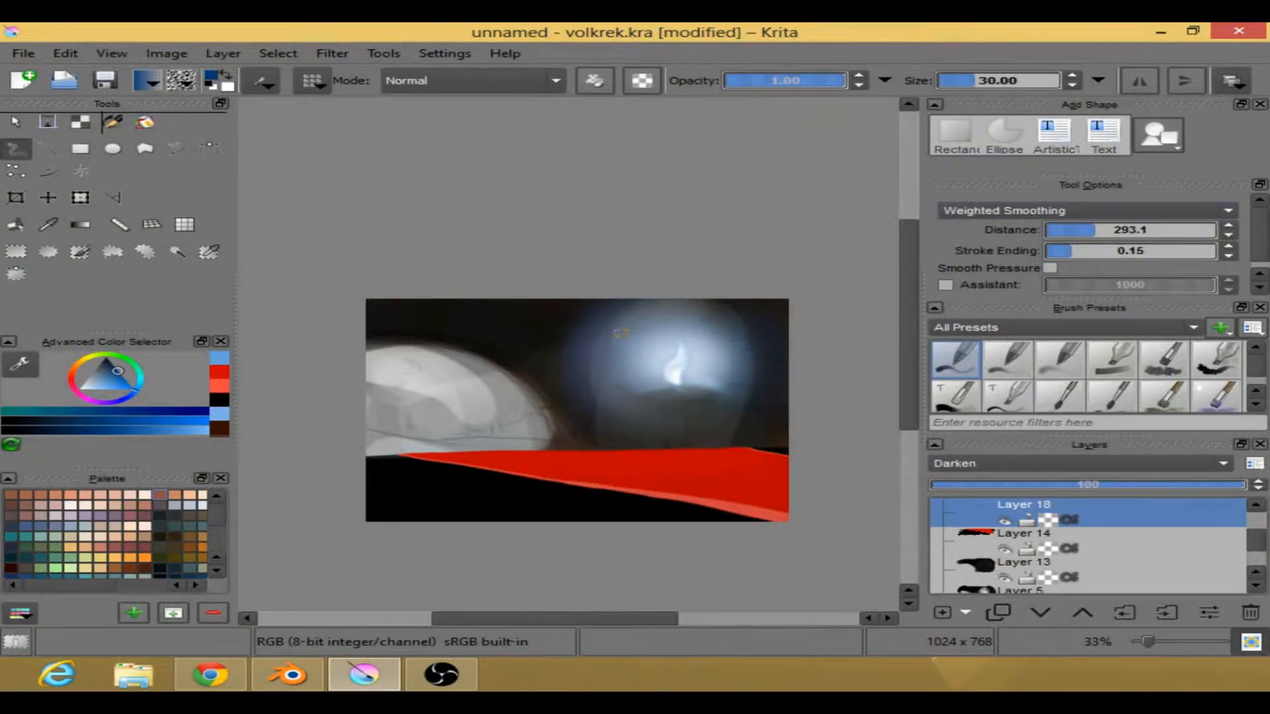
- Paint dark blue over the whole table on Layer 18 with a brush of size 128.97
left_click_drag(944, 80, 997, 85)
mouse_move(448, 518)
left_mouse_down()
mouse_move(856, 476)
mouse_move(552, 529)
left_mouse_up()
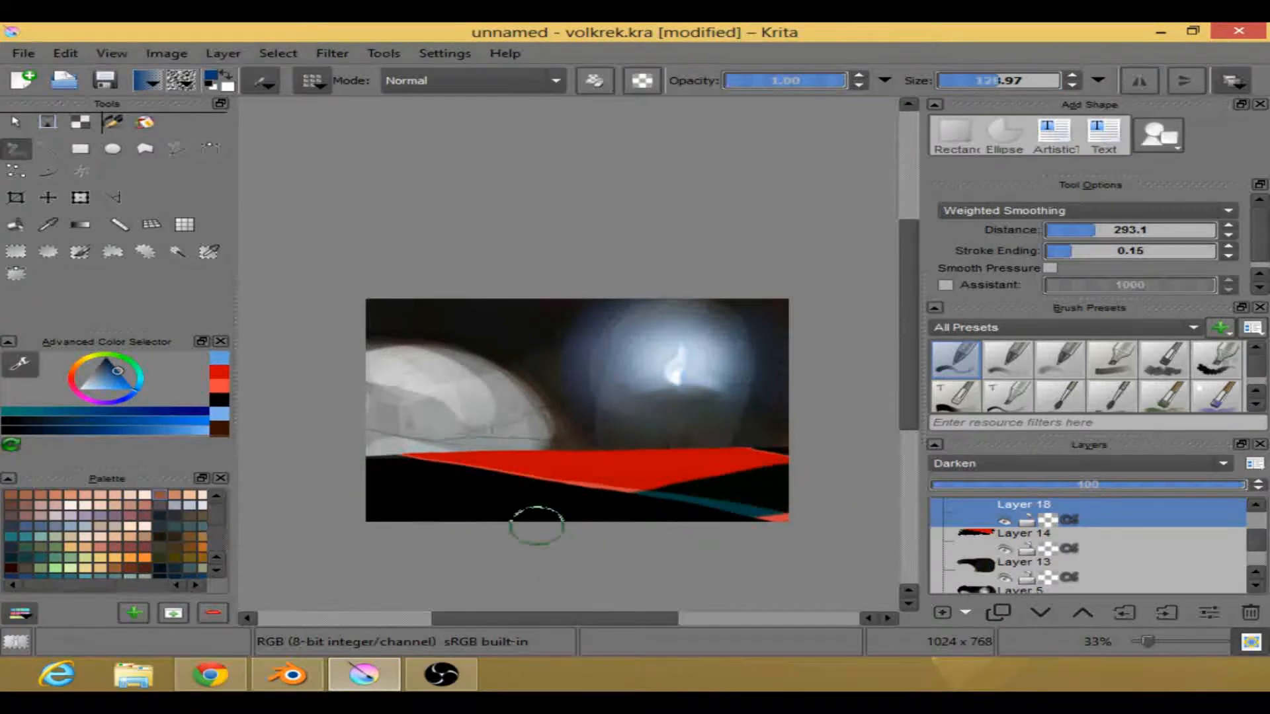
mouse_move(661, 483)
left_mouse_down()
mouse_move(487, 470)
mouse_move(629, 458)
mouse_move(614, 475)
left_mouse_up()
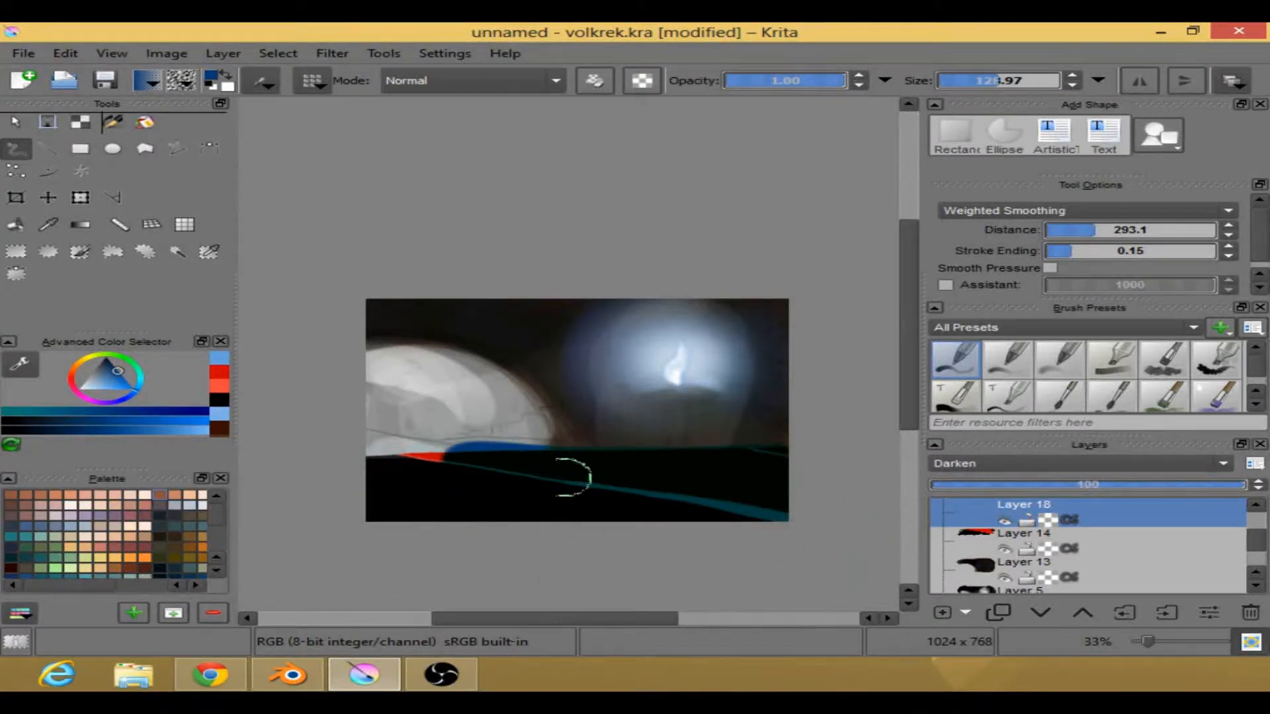
left_click_drag(331, 453, 604, 459)
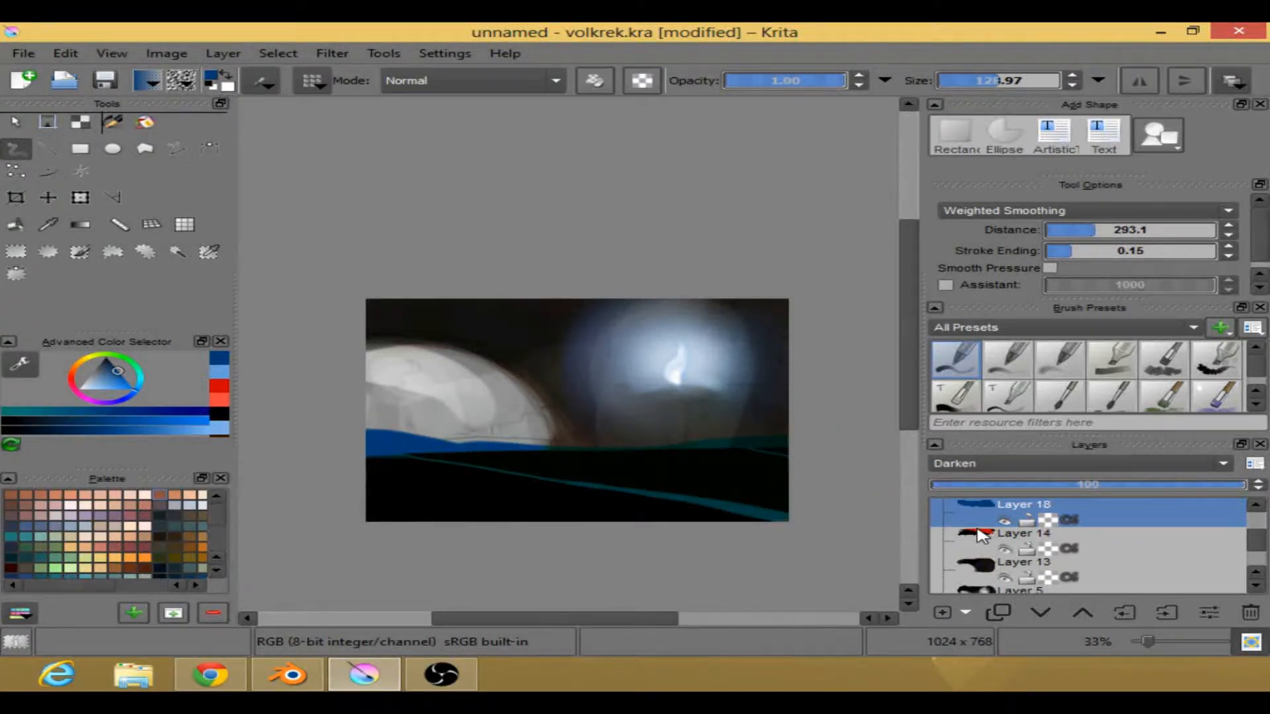
- Undo the solid dark blue over the table and try full-opacity dark blue strokes on the table, window and background
key("ctrl+z")
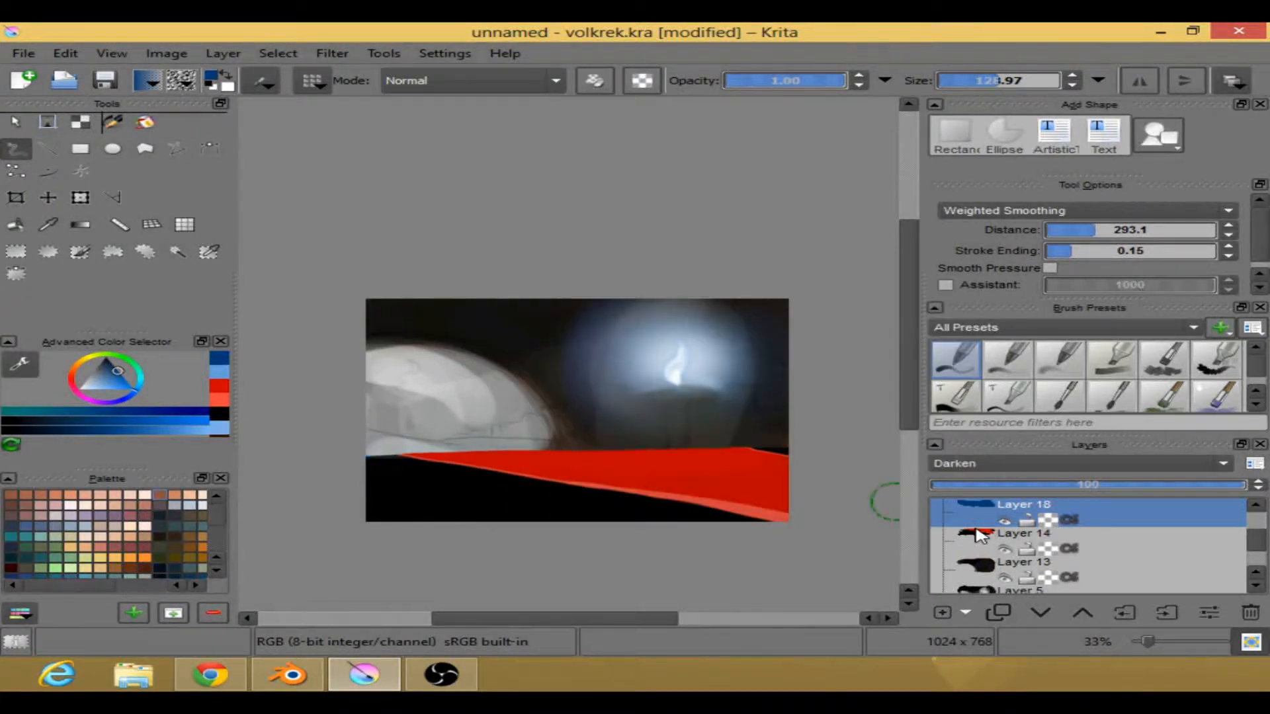
mouse_move(785, 496)
left_mouse_down()
mouse_move(635, 539)
mouse_move(811, 472)
mouse_move(662, 529)
mouse_move(573, 531)
mouse_move(787, 488)
mouse_move(500, 520)
mouse_move(831, 480)
left_mouse_up()
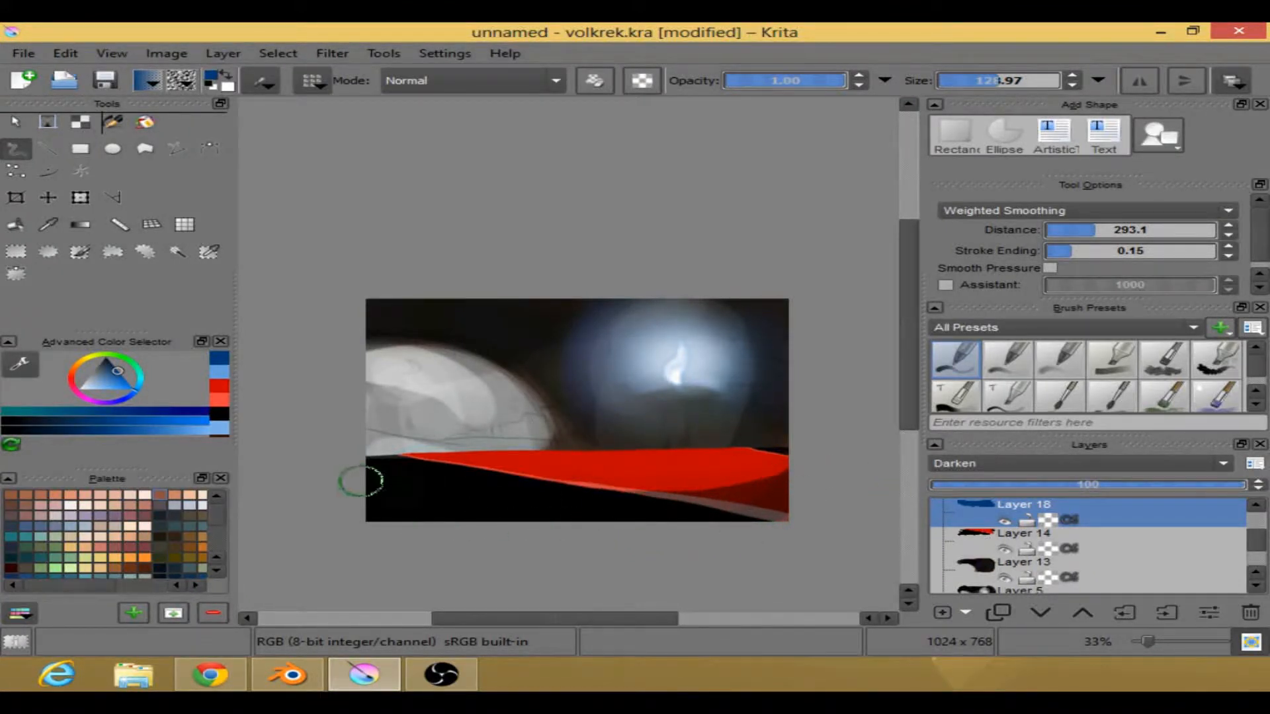
left_click_drag(370, 459, 689, 446)
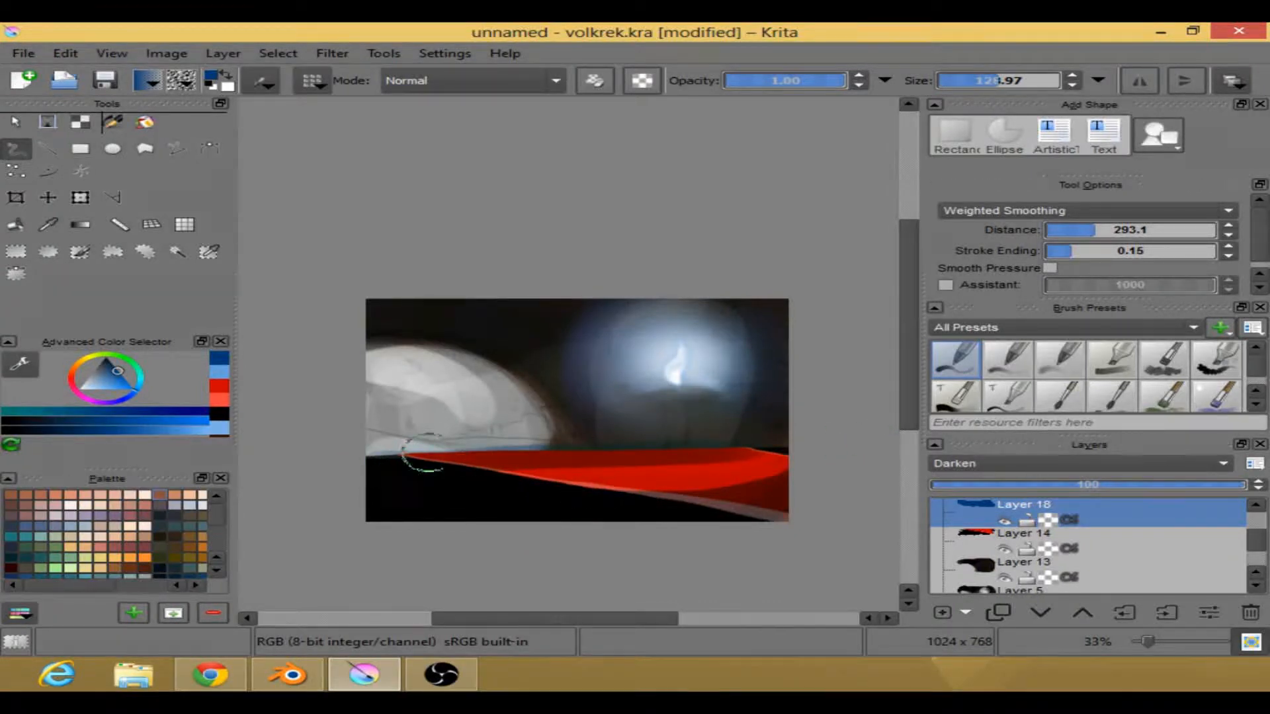
left_click_drag(405, 453, 760, 431)
mouse_move(371, 462)
left_mouse_down()
mouse_move(572, 417)
mouse_move(358, 455)
mouse_move(526, 400)
mouse_move(365, 406)
mouse_move(497, 307)
mouse_move(453, 430)
mouse_move(471, 463)
mouse_move(747, 445)
mouse_move(438, 506)
mouse_move(779, 470)
mouse_move(629, 491)
mouse_move(437, 475)
left_mouse_up()
mouse_move(816, 448)
left_mouse_down()
mouse_move(737, 516)
mouse_move(843, 527)
left_mouse_up()
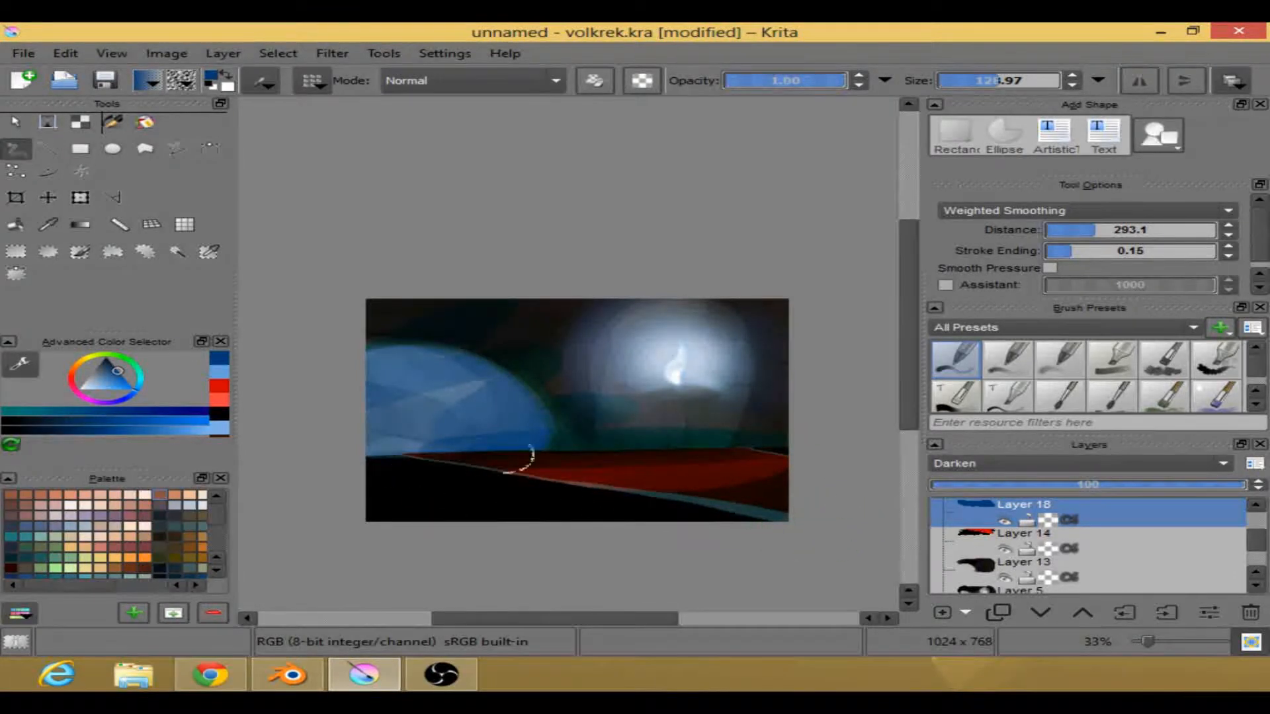
left_click_drag(485, 371, 331, 500)
- Undo all the trial blue strokes on the table, window and background
key("ctrl+z")
key("ctrl+z")
key("ctrl+z")
key("ctrl+z")
key("ctrl+z")
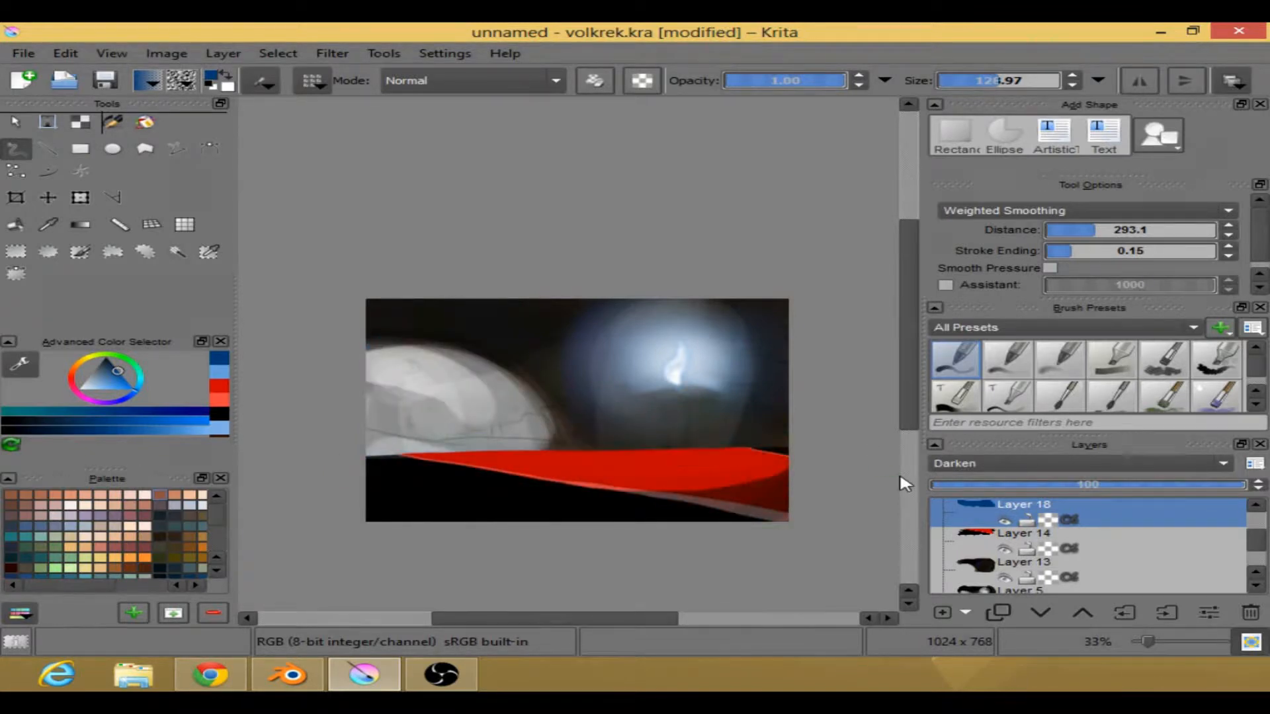
key("ctrl+z")
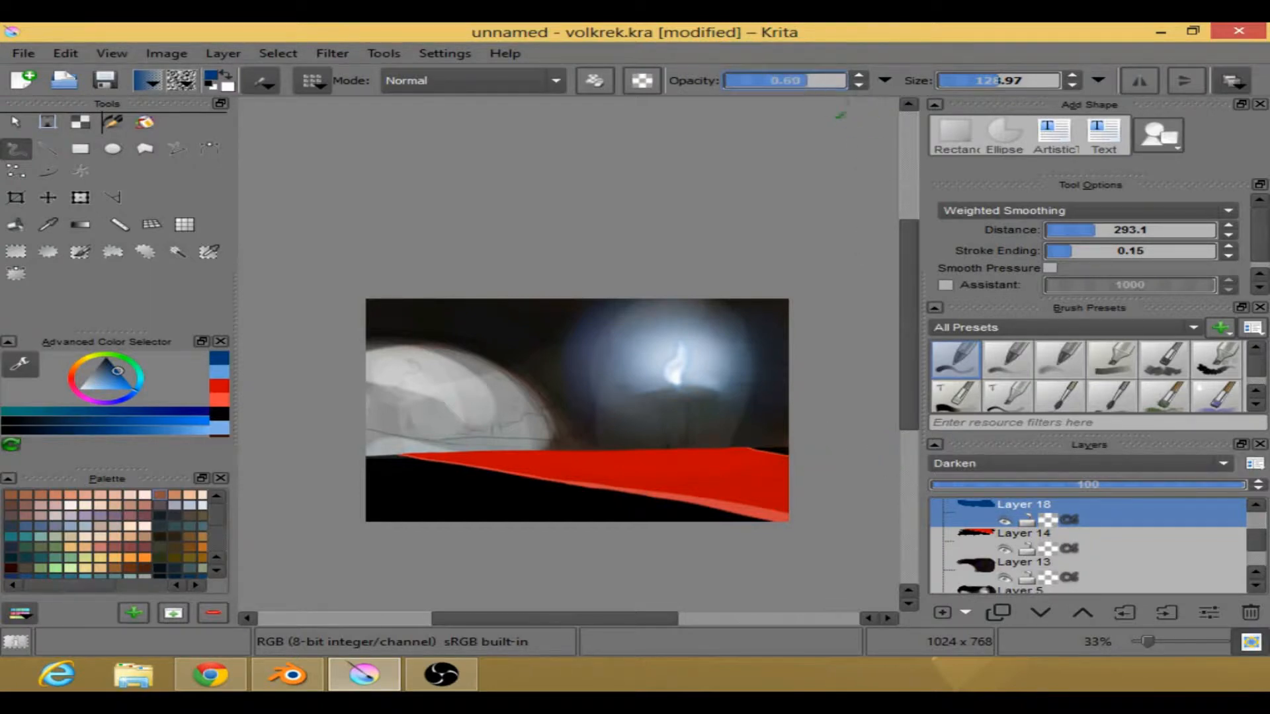
- Set the brush opacity to 0.69 and paint translucent dark blue over the table, window and dark background on Layer 18
mouse_move(765, 467)
left_mouse_down()
mouse_move(783, 510)
mouse_move(772, 488)
mouse_move(701, 503)
left_mouse_up()
mouse_move(519, 536)
left_mouse_down()
mouse_move(816, 459)
mouse_move(437, 504)
left_mouse_up()
mouse_move(674, 455)
left_mouse_down()
mouse_move(378, 471)
mouse_move(787, 448)
mouse_move(430, 478)
mouse_move(476, 457)
mouse_move(358, 454)
mouse_move(525, 417)
mouse_move(385, 420)
mouse_move(389, 393)
mouse_move(347, 355)
mouse_move(356, 430)
mouse_move(492, 367)
left_mouse_up()
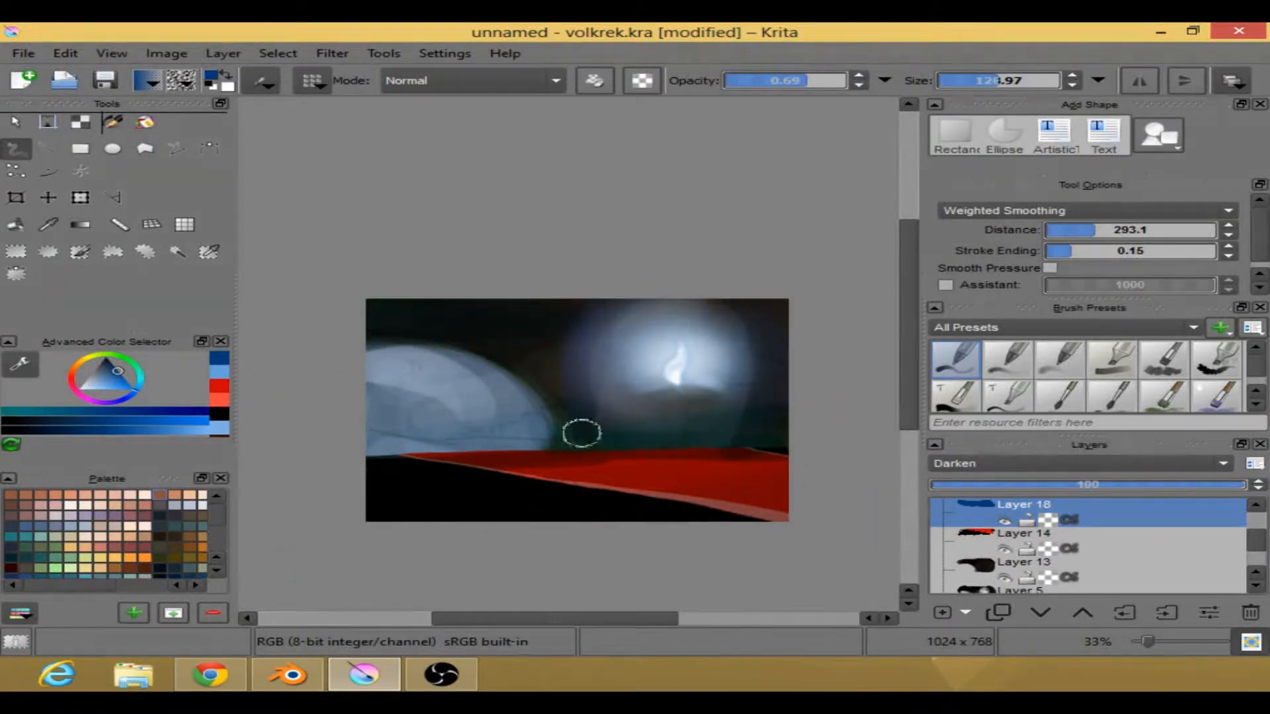
- Choose a soft eraser with size 194.05 and opacity 0.69, and erase blue between the window and the candle
right_click(662, 312)
left_click(559, 392)
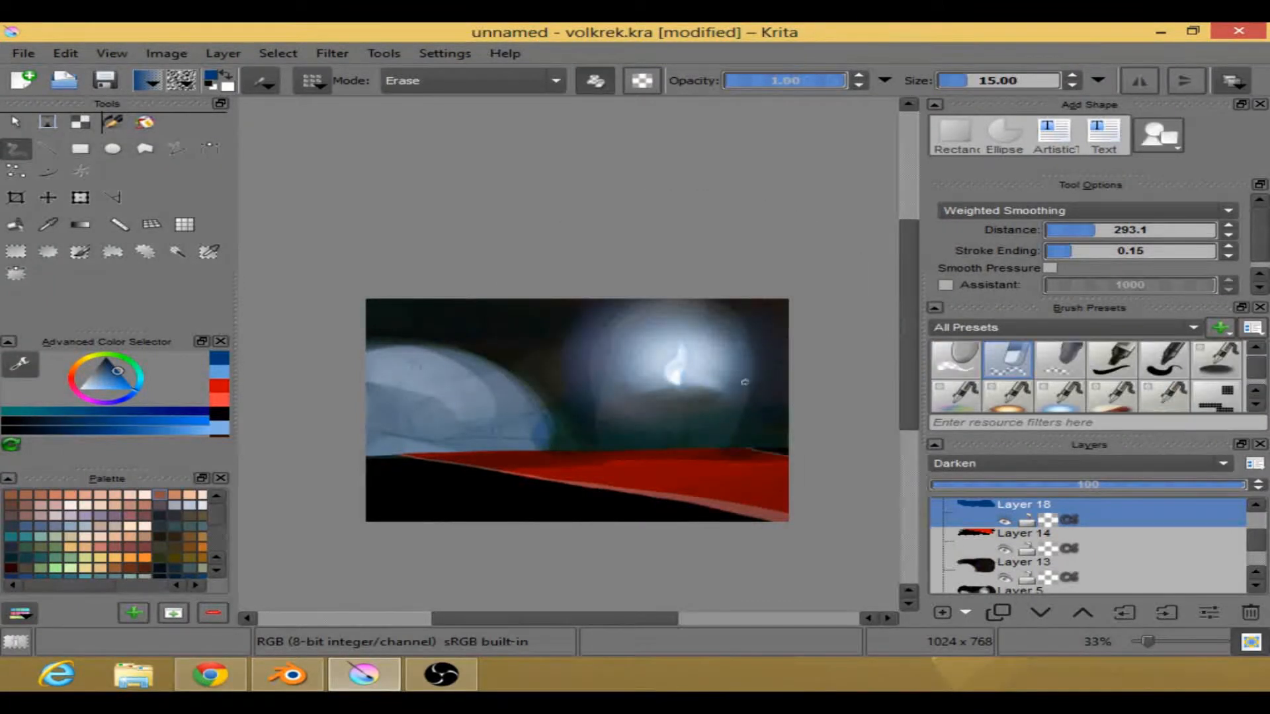
right_click(645, 237)
left_click(578, 364)
left_click_drag(986, 80, 1005, 81)
left_click_drag(827, 80, 812, 75)
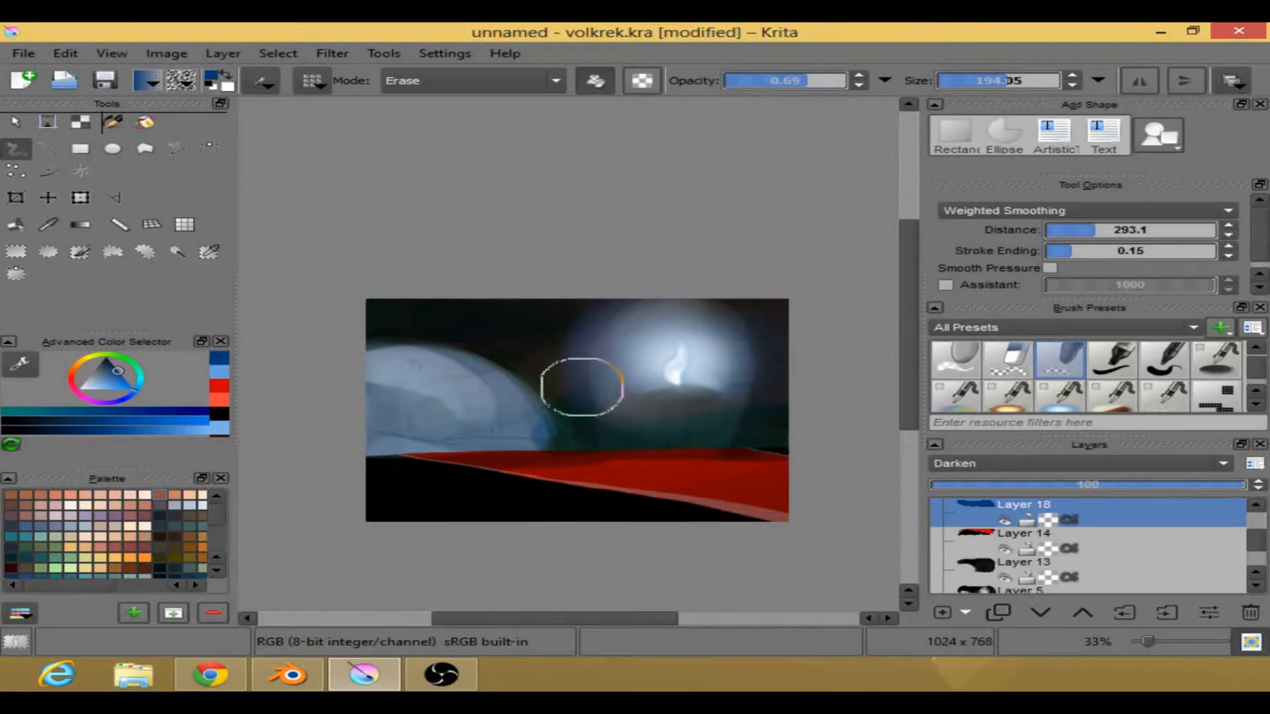
mouse_move(604, 424)
left_mouse_down()
mouse_move(745, 425)
mouse_move(615, 421)
left_mouse_up()
mouse_move(519, 415)
left_mouse_down()
mouse_move(634, 411)
mouse_move(615, 433)
left_mouse_up()
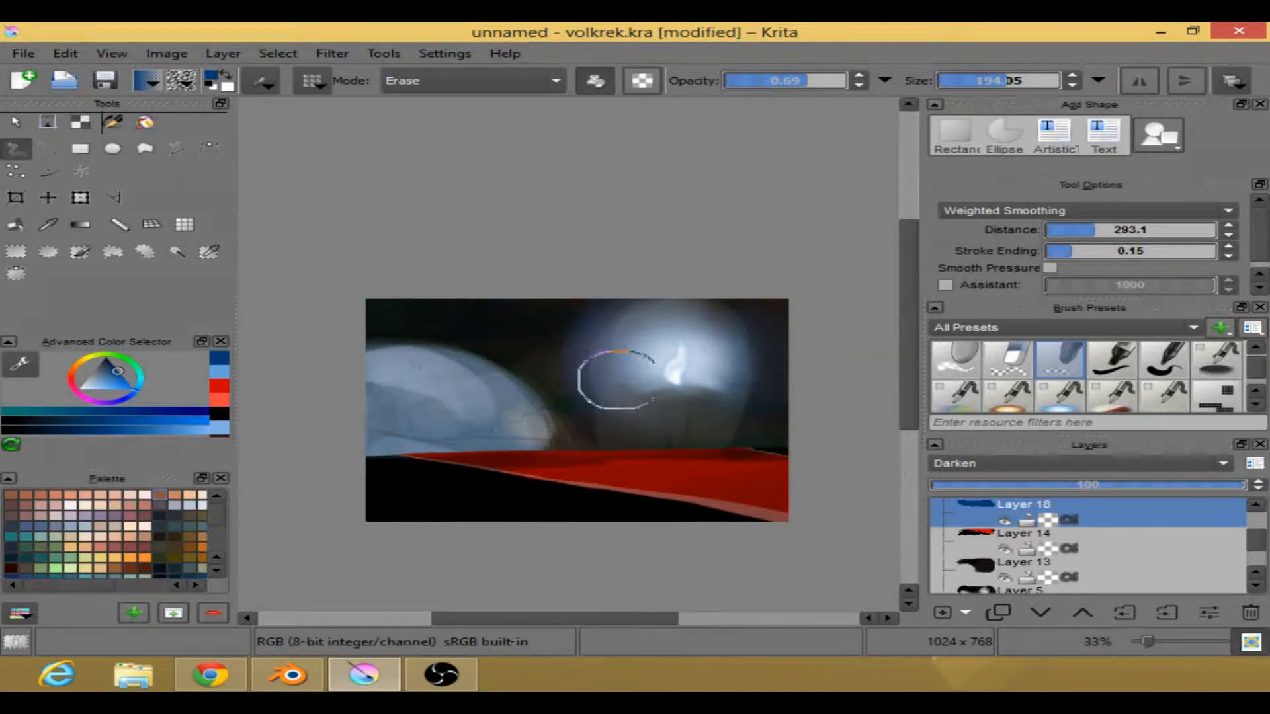
- Choose a blending brush preset of size 100 and smudge the blue shading across the table on Layer 18
right_click(628, 380)
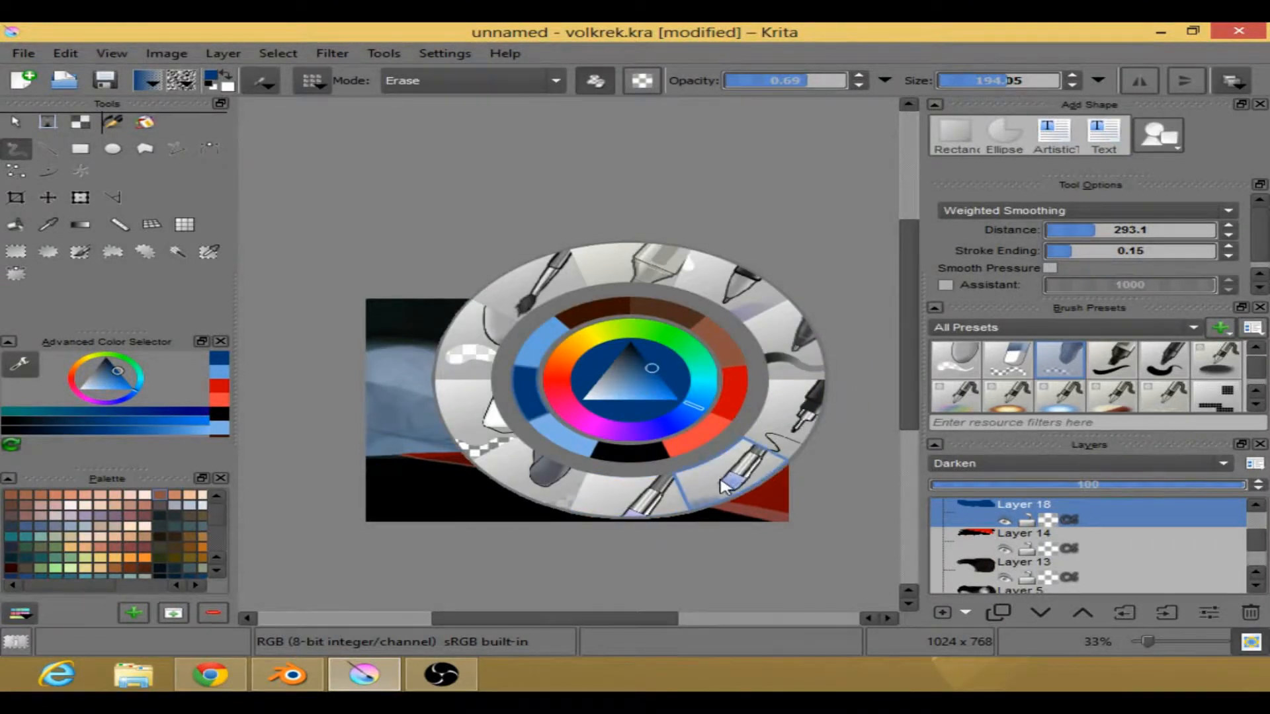
left_click(722, 486)
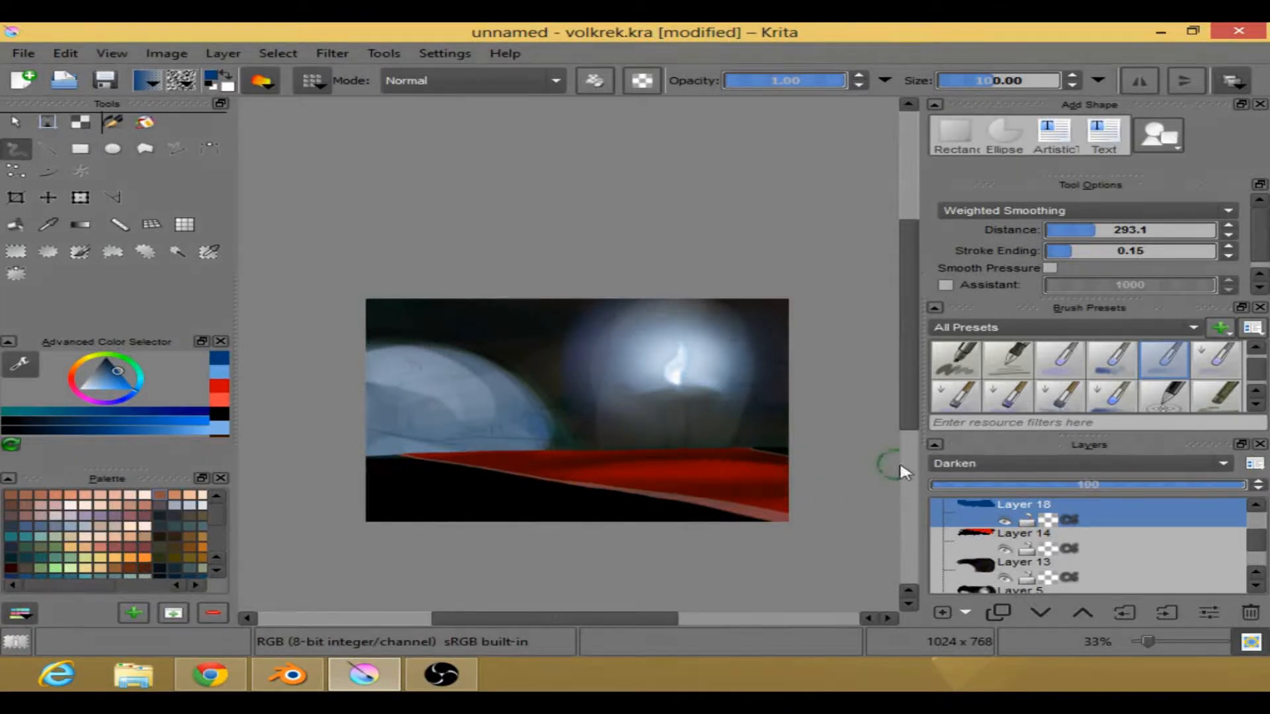
mouse_move(752, 516)
left_mouse_down()
mouse_move(690, 519)
mouse_move(815, 514)
mouse_move(478, 509)
left_mouse_up()
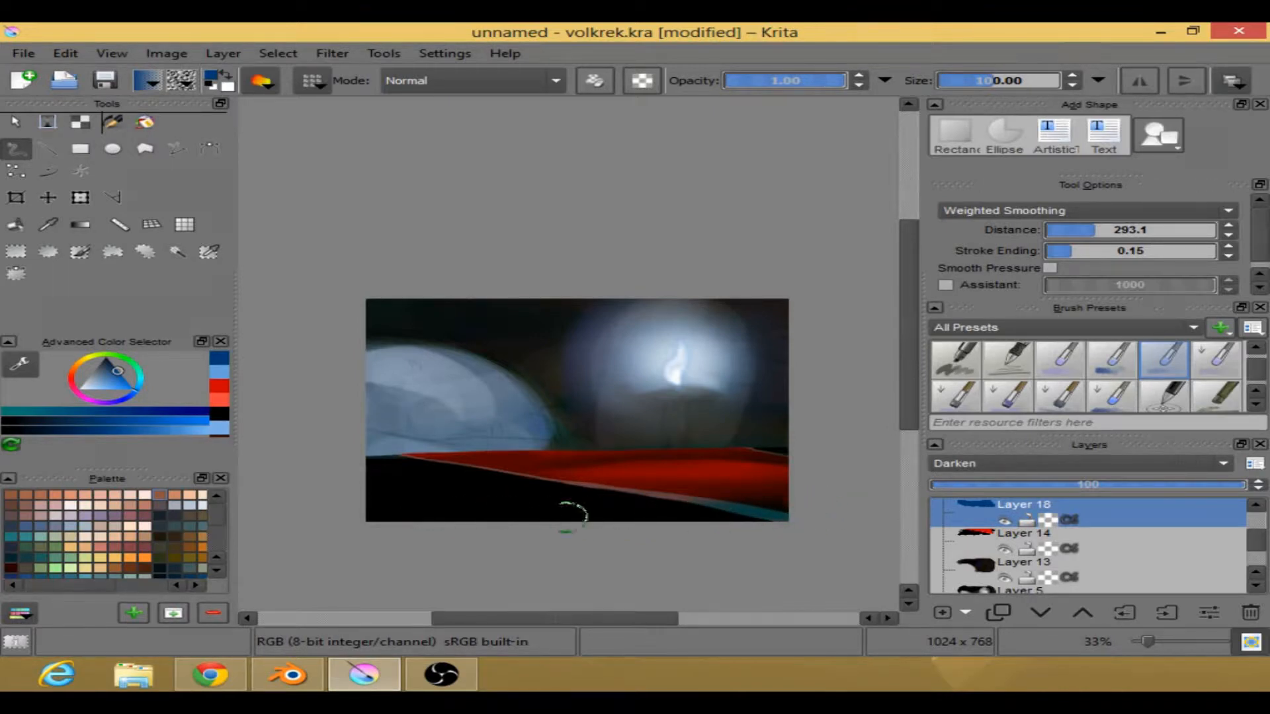
- Toggle the visibility of Layer 14 and Layer 13 repeatedly to compare the picture with and without them
left_click(1003, 549)
left_click(1003, 548)
left_click(1003, 549)
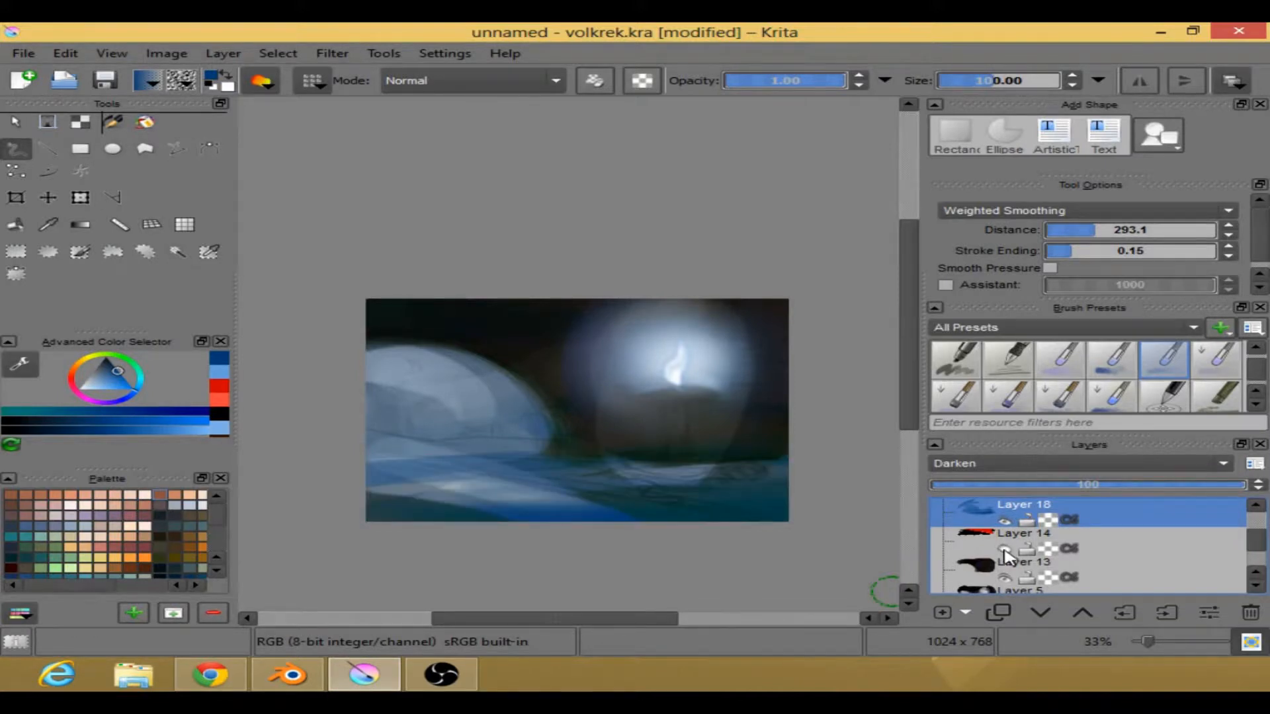
left_click(1004, 549)
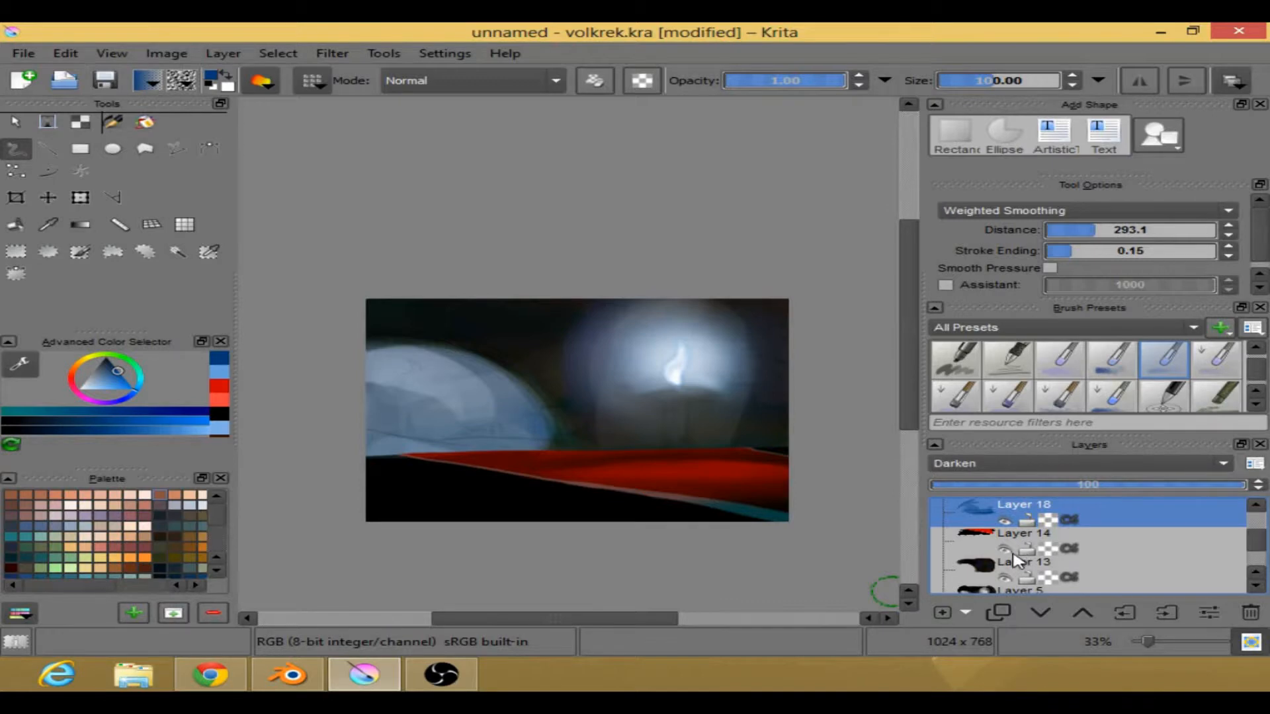
left_click(1003, 577)
left_click(1004, 577)
left_click(1004, 577)
left_click(1004, 577)
left_click(1003, 578)
left_click(1003, 577)
- Hide Layer 14 with the red table and add a new paint layer directly above it
left_click(1003, 548)
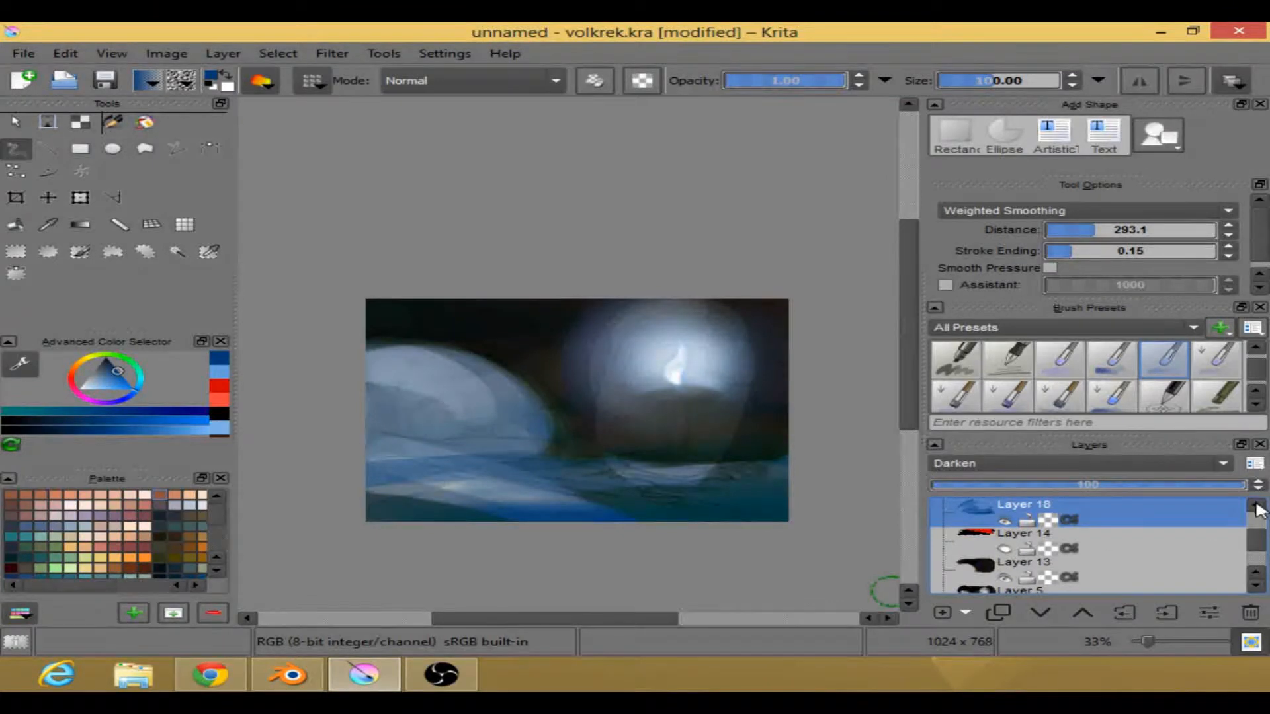
left_click(1009, 538)
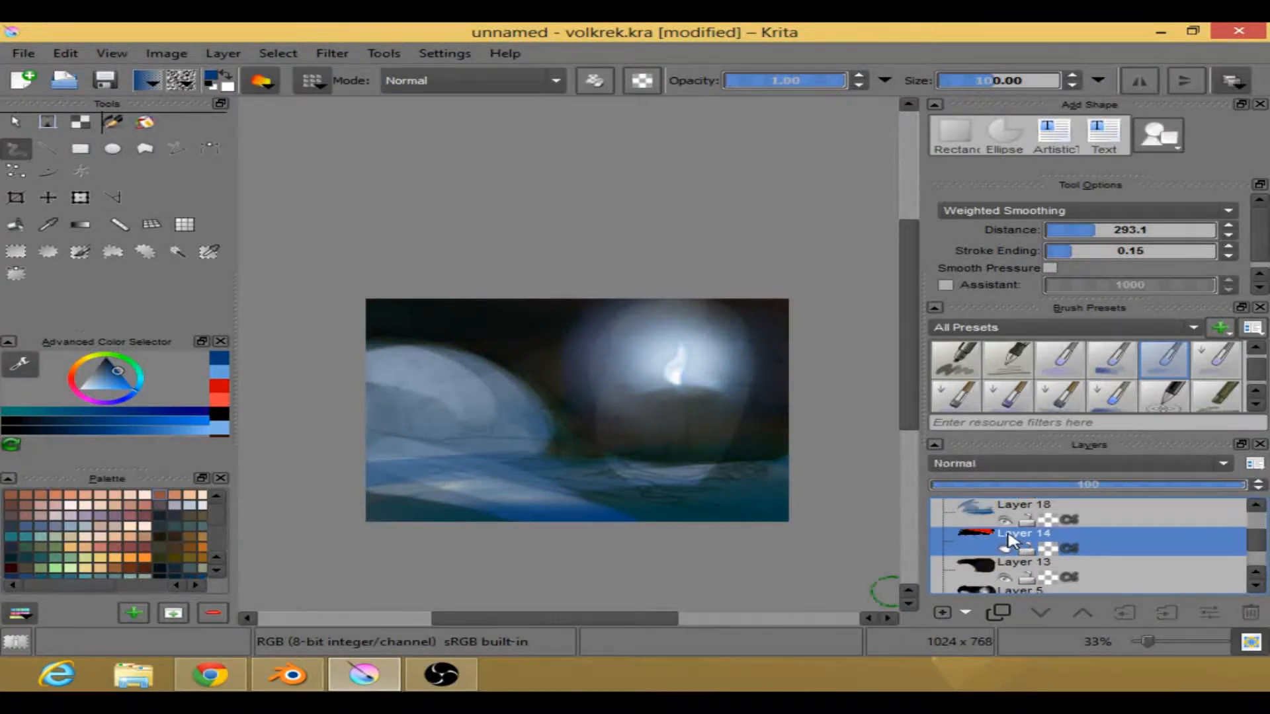
left_click(941, 612)
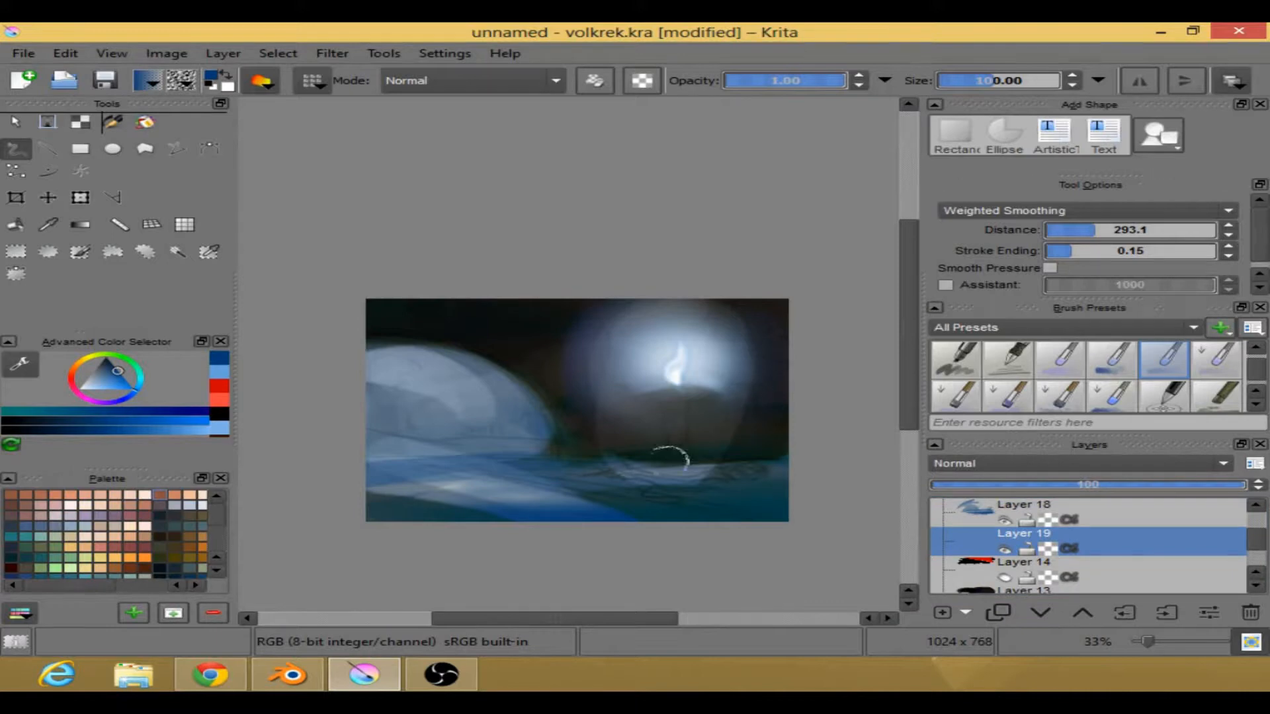
- Choose a pen preset of size 10 and a pale grey-blue, and draw a short line just below the candle flame
right_click(664, 449)
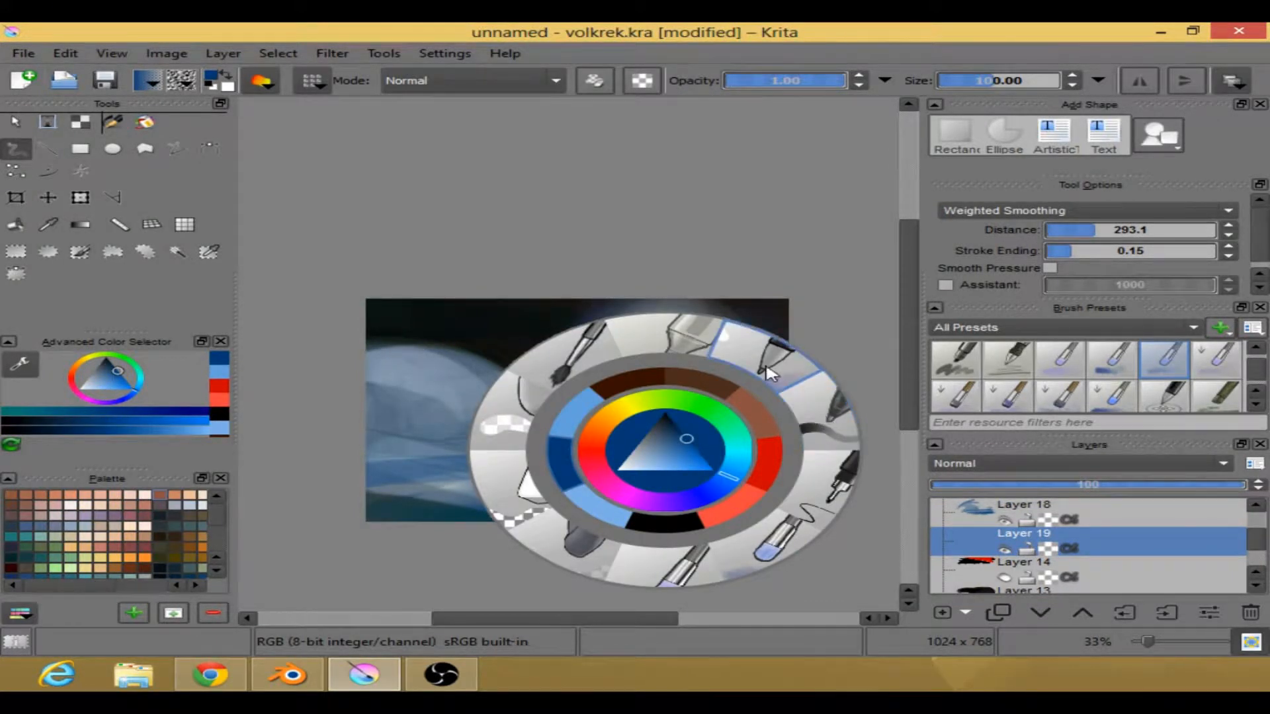
left_click(825, 495)
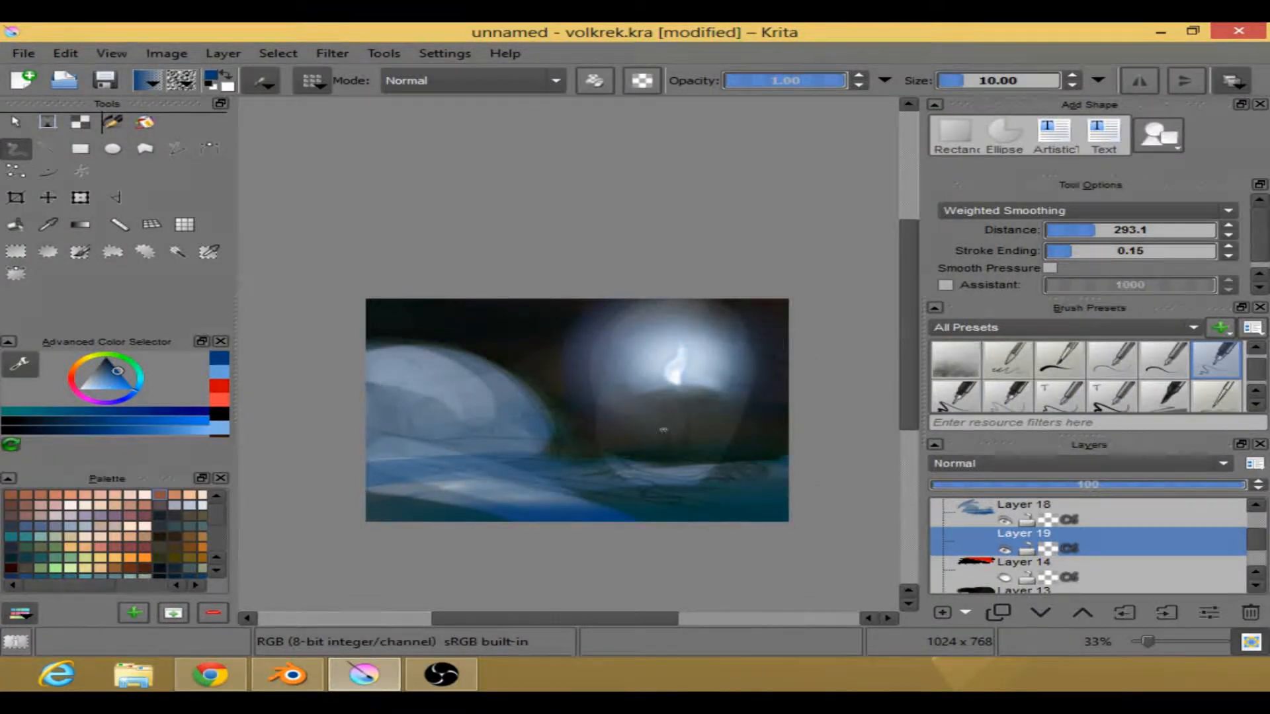
right_click(665, 429)
mouse_move(683, 429)
left_mouse_down()
mouse_move(652, 463)
mouse_move(632, 440)
left_mouse_up()
left_click(494, 562)
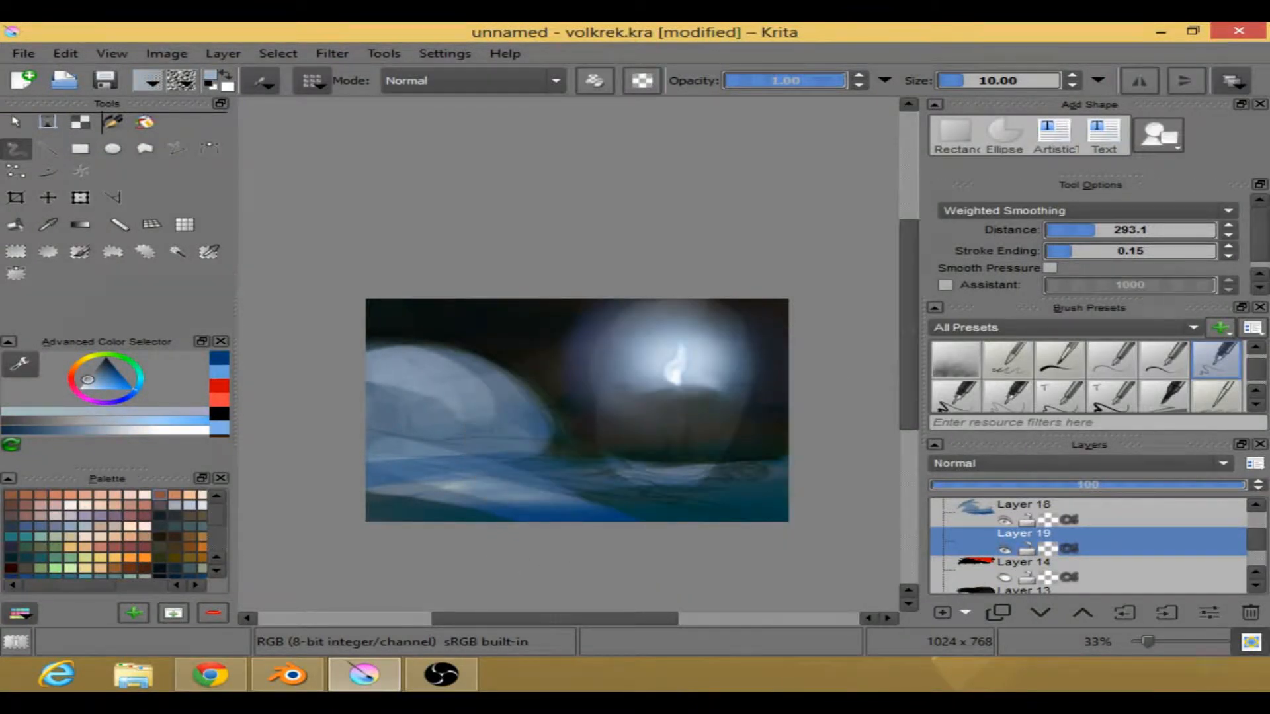
left_click(670, 396)
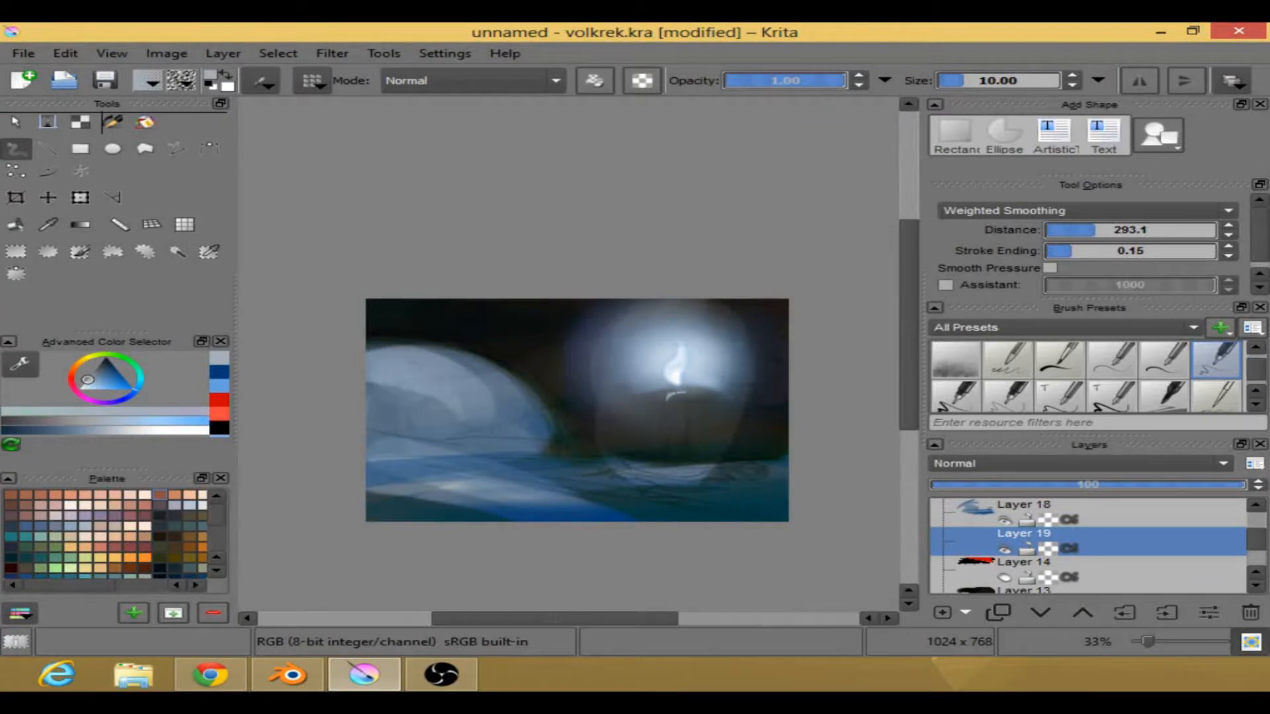
- Switch to Basic Smoothing, draw pale lines at the candle's wick and base, and compare against Layer 14
left_click(1025, 210)
left_click(1005, 239)
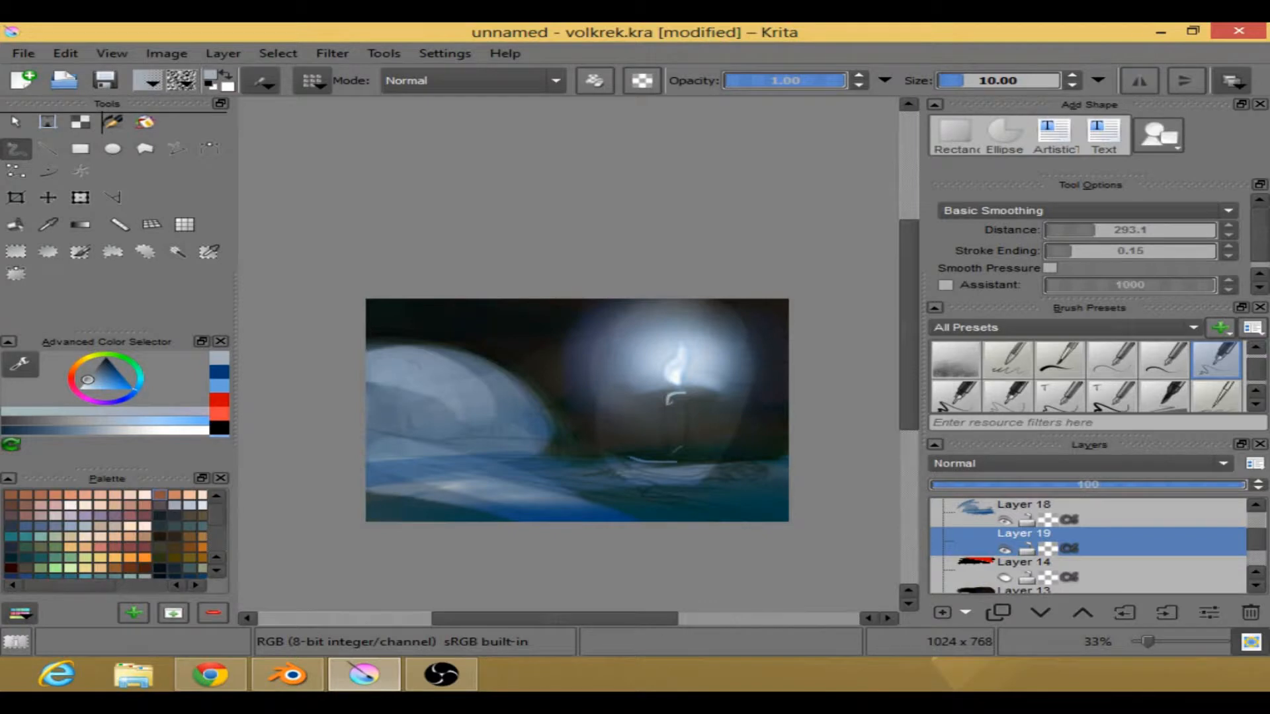
left_click(1005, 577)
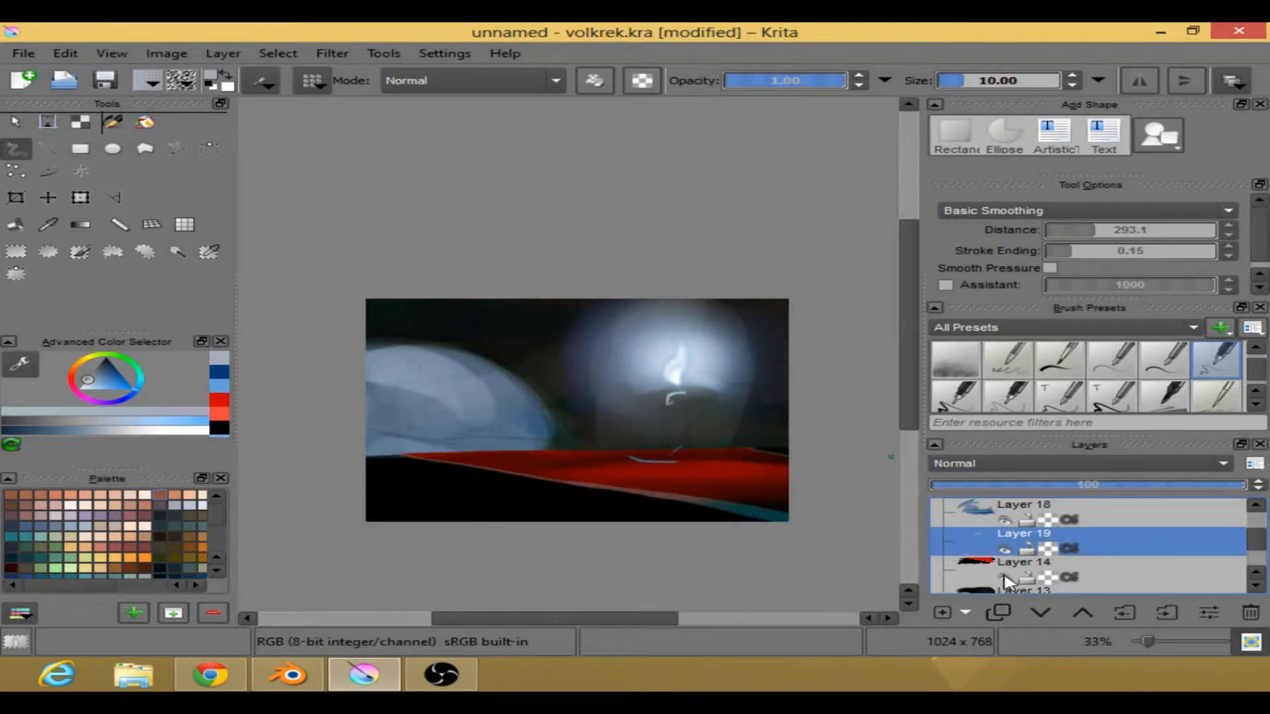
left_click(1005, 578)
- Choose a dark grey with the same size 10 pen preset and draw thin lines along the candle's base on Layer 19
right_click(672, 413)
left_click(676, 463)
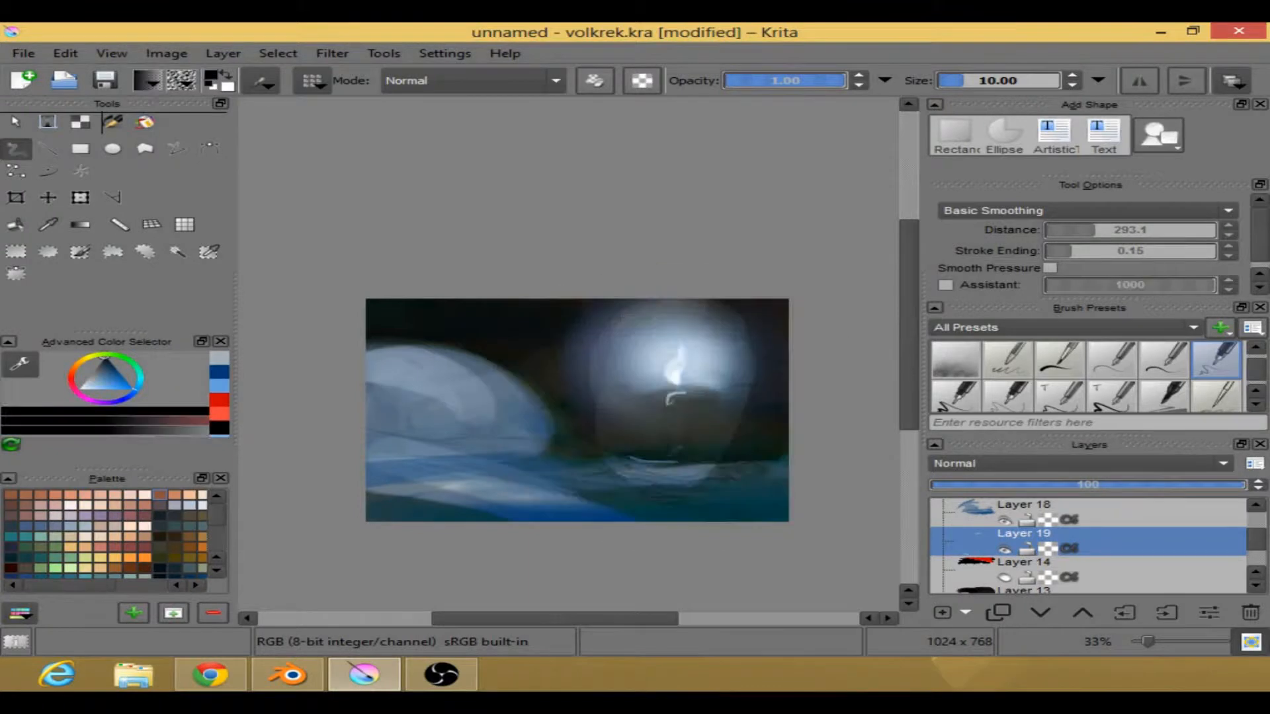
right_click(743, 433)
left_click(691, 406)
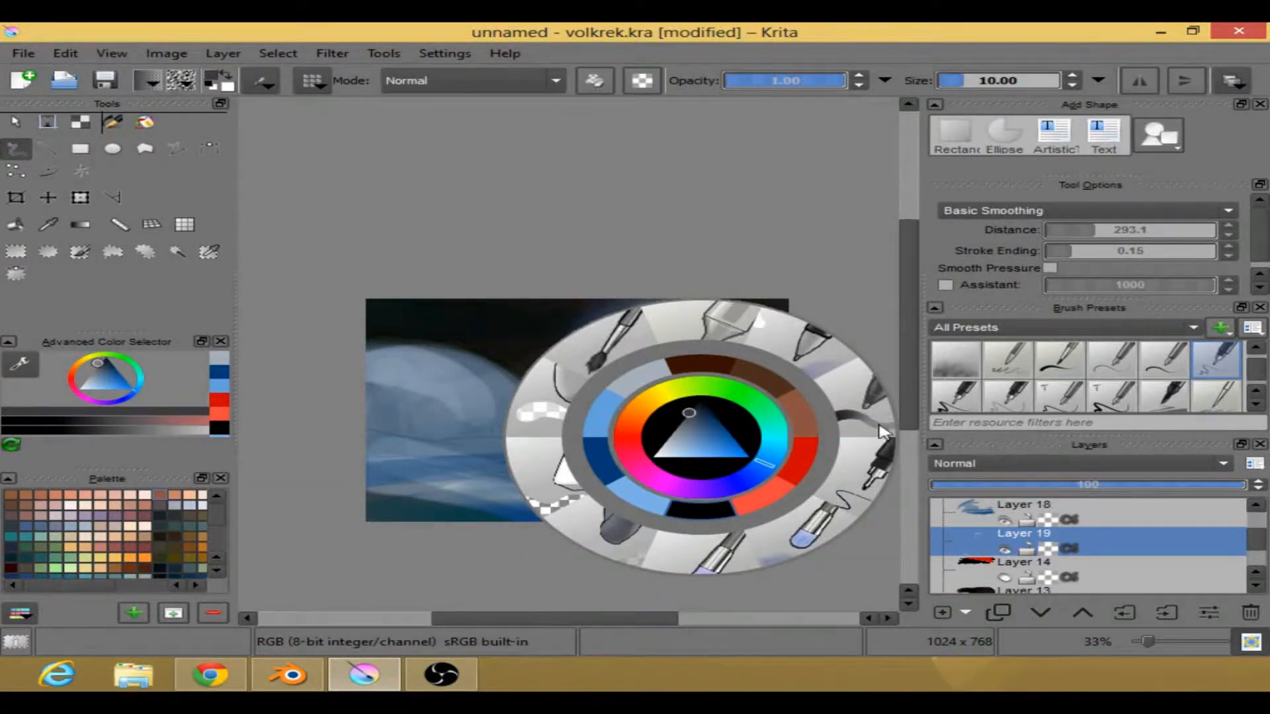
left_click(893, 500)
right_click(667, 450)
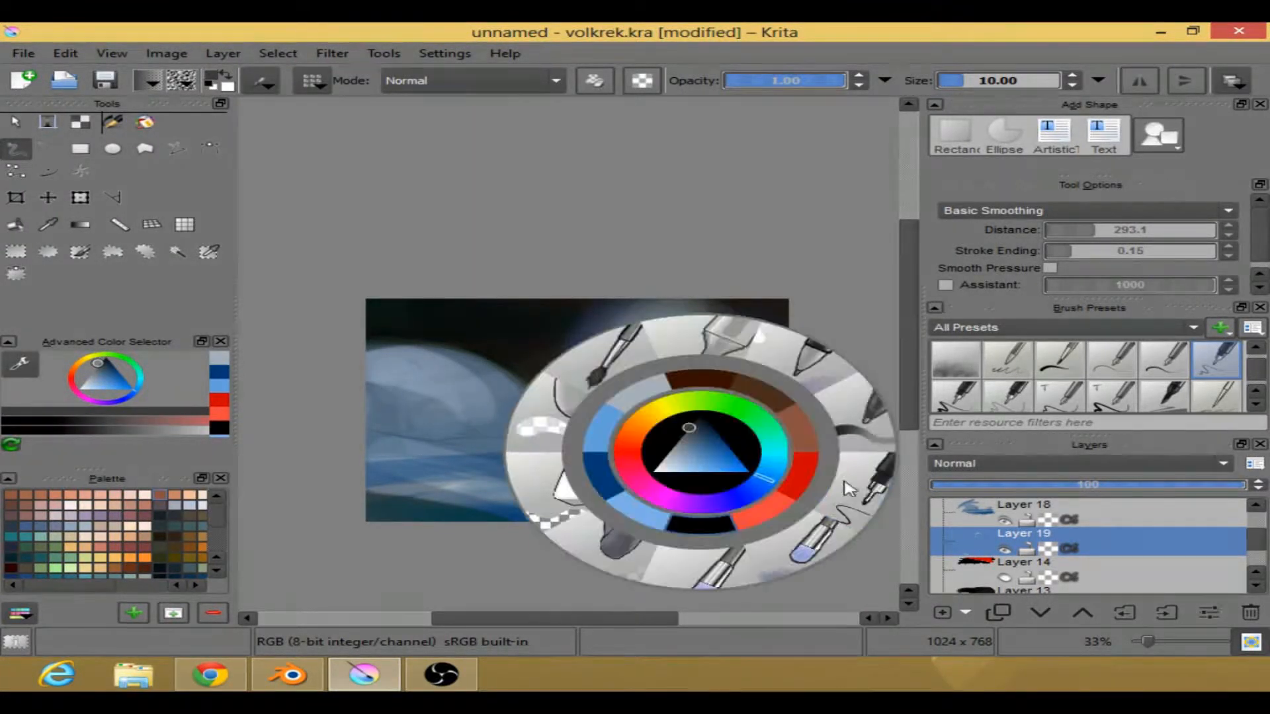
left_click(852, 492)
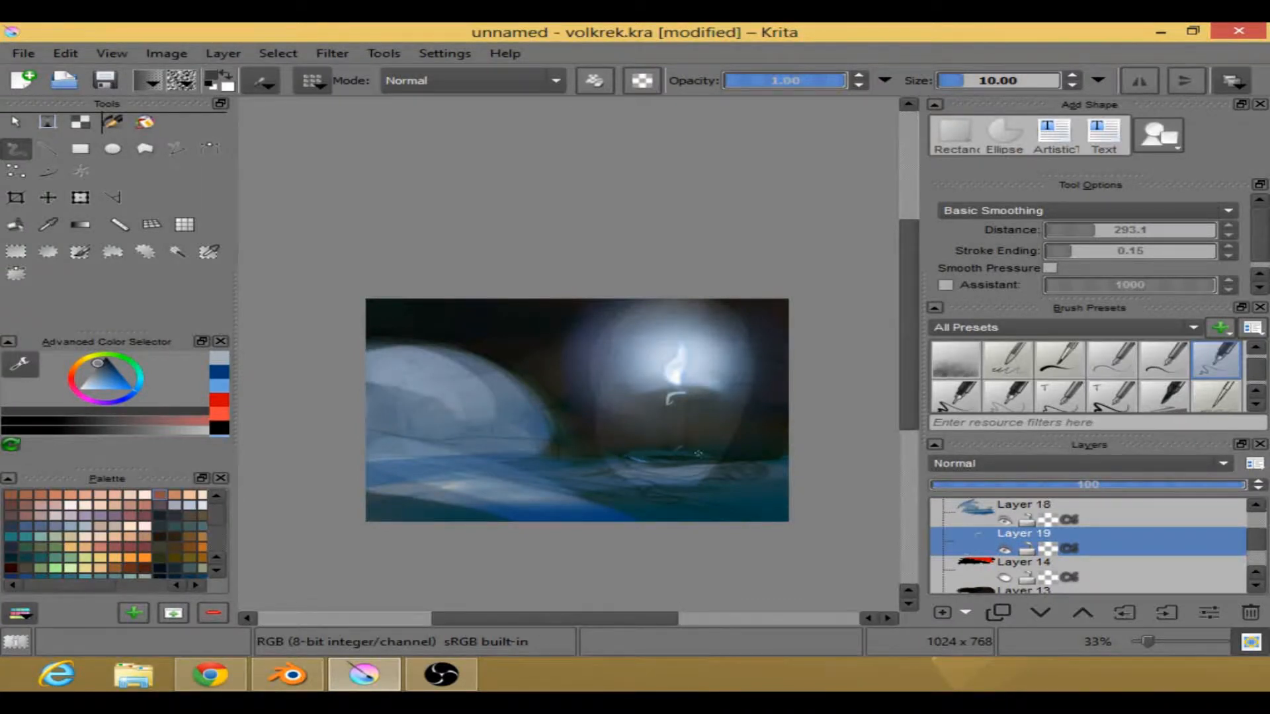
left_click(626, 457)
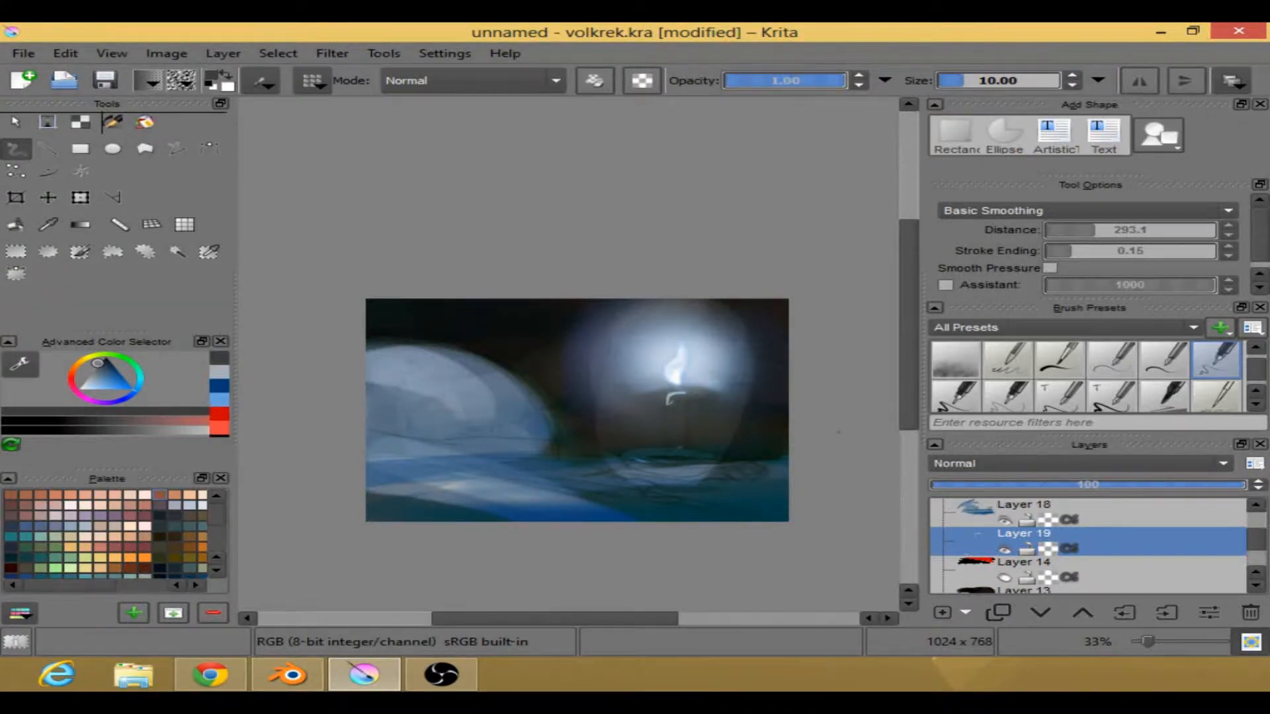
- Switch to Weighted Smoothing and draw a dark curve along the lower edge of the candle's base
left_click(1065, 212)
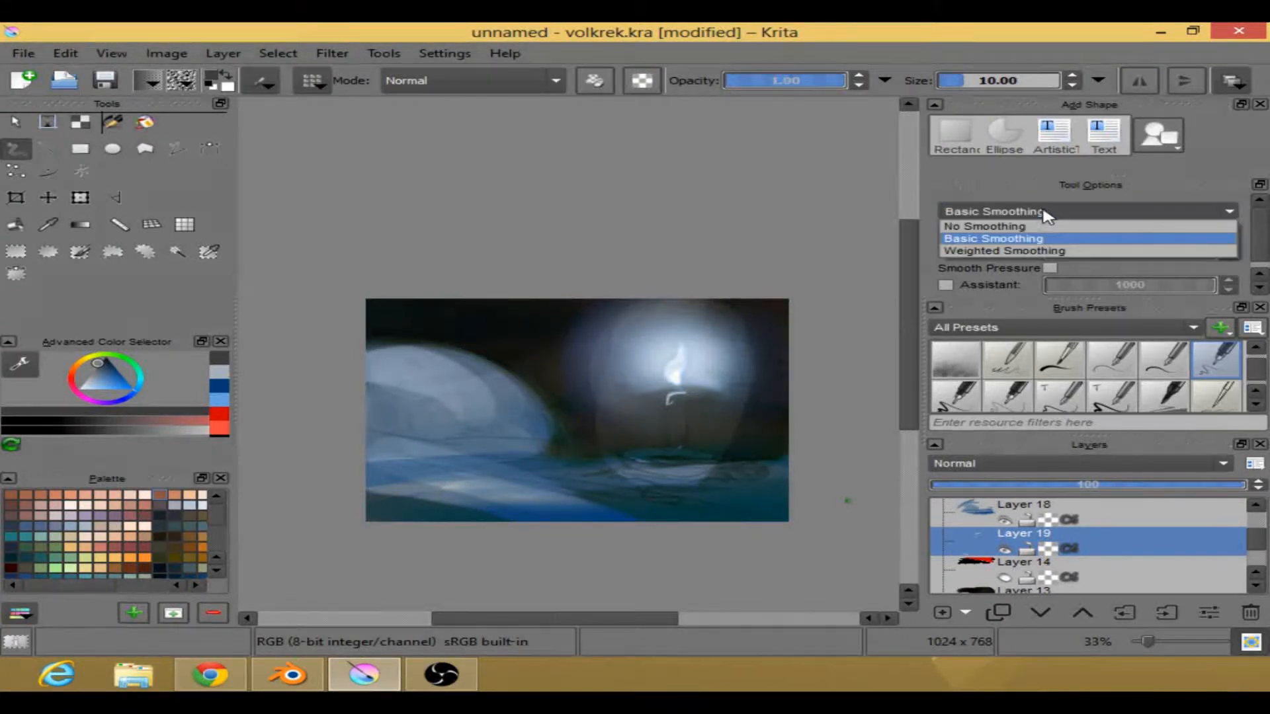
left_click(1022, 249)
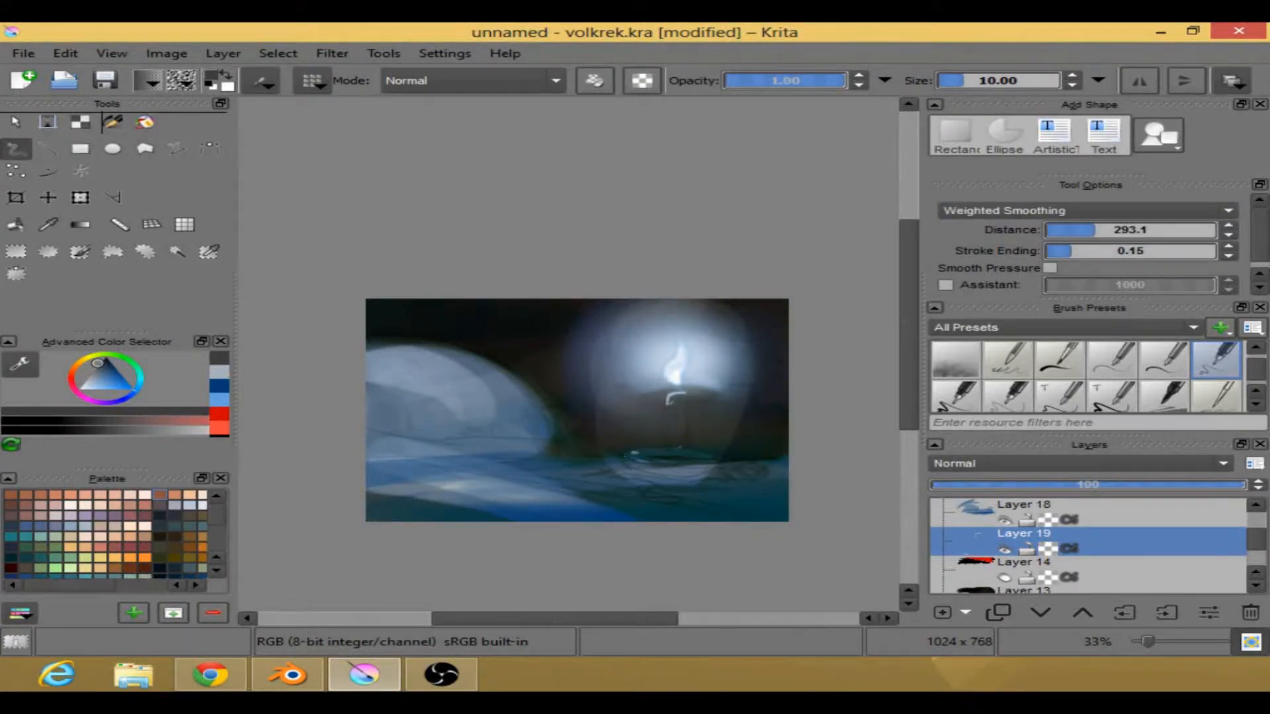
left_click_drag(700, 473, 642, 472)
- Try clearing Layer 19, and undo the clearing together with the latest pen strokes
left_click(65, 53)
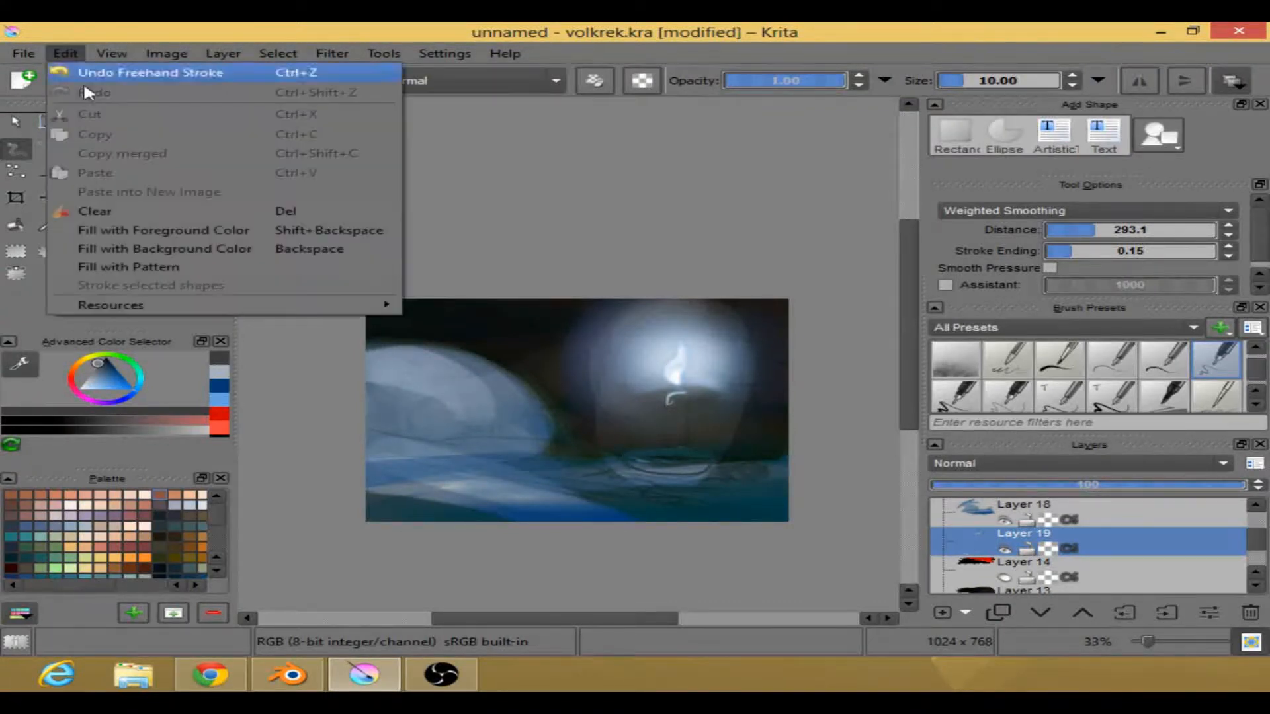
left_click(99, 208)
key("ctrl+z")
key("ctrl+z")
key("ctrl+z")
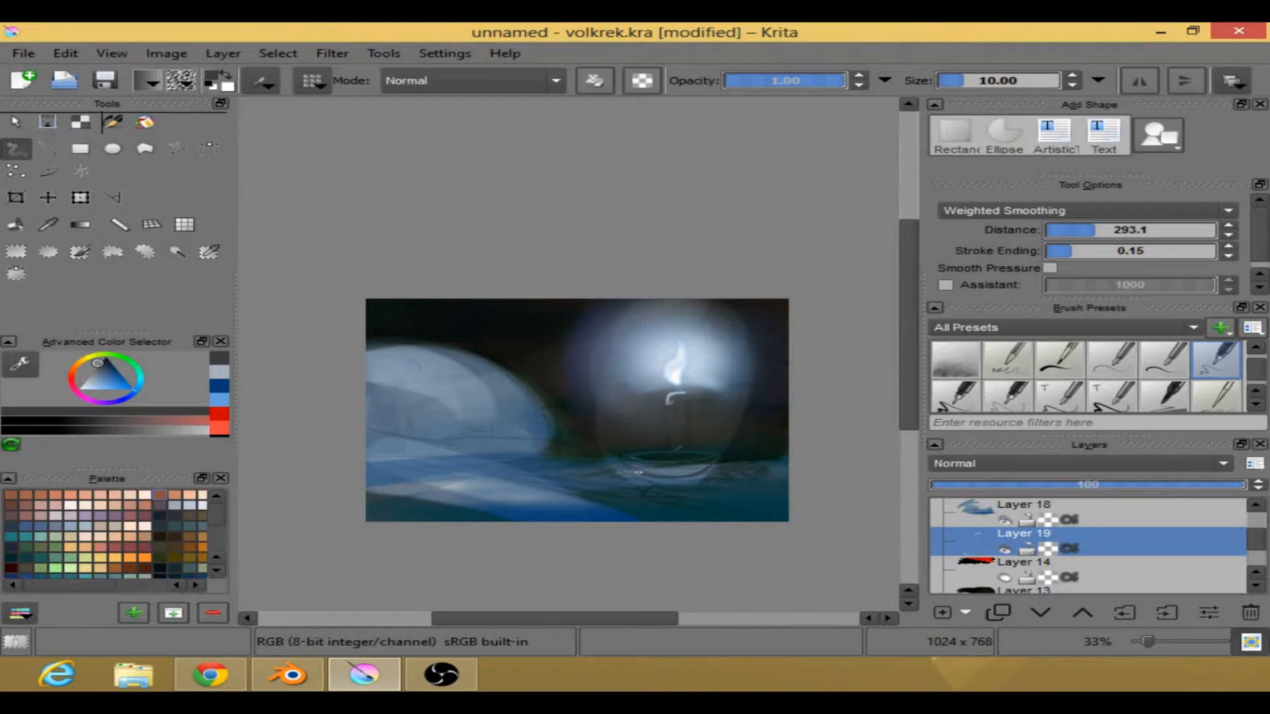
- Draw dark curved lines around the candle's base on Layer 19, briefly showing Layer 14 to check their position
mouse_move(706, 466)
left_mouse_down()
mouse_move(655, 473)
mouse_move(689, 470)
left_mouse_up()
left_click(1004, 579)
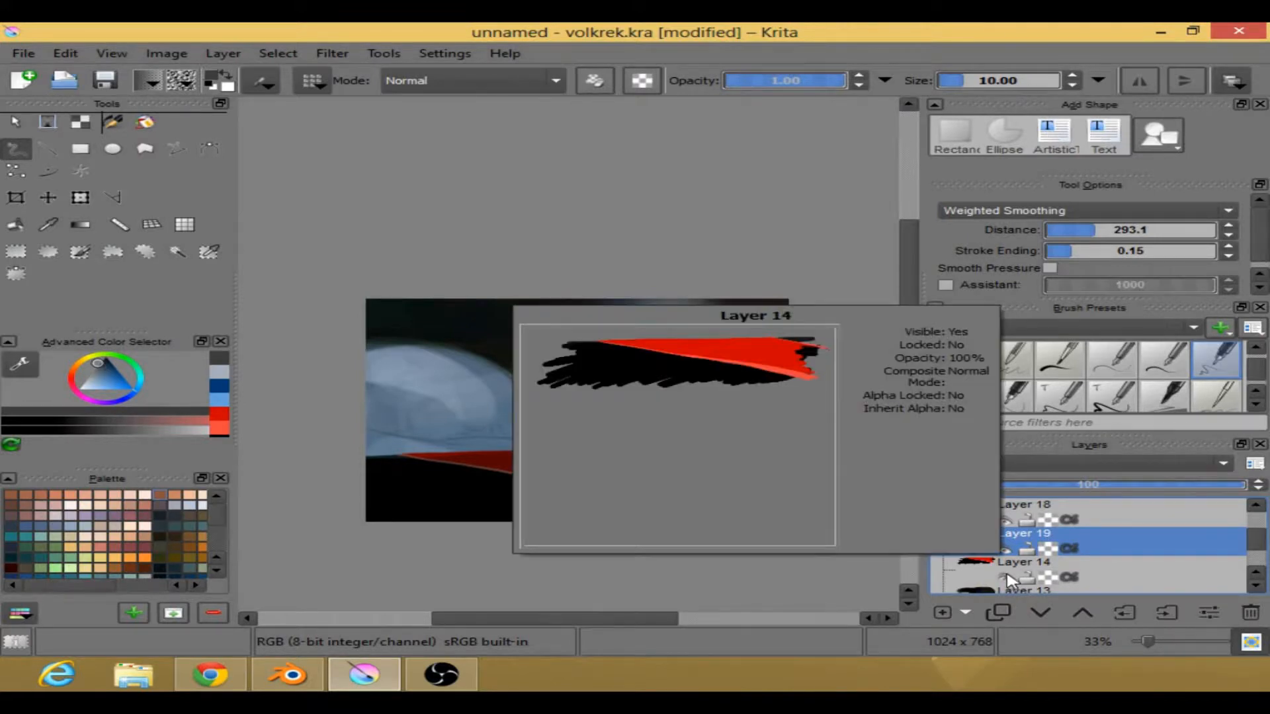
left_click(1004, 579)
left_click_drag(626, 459, 700, 464)
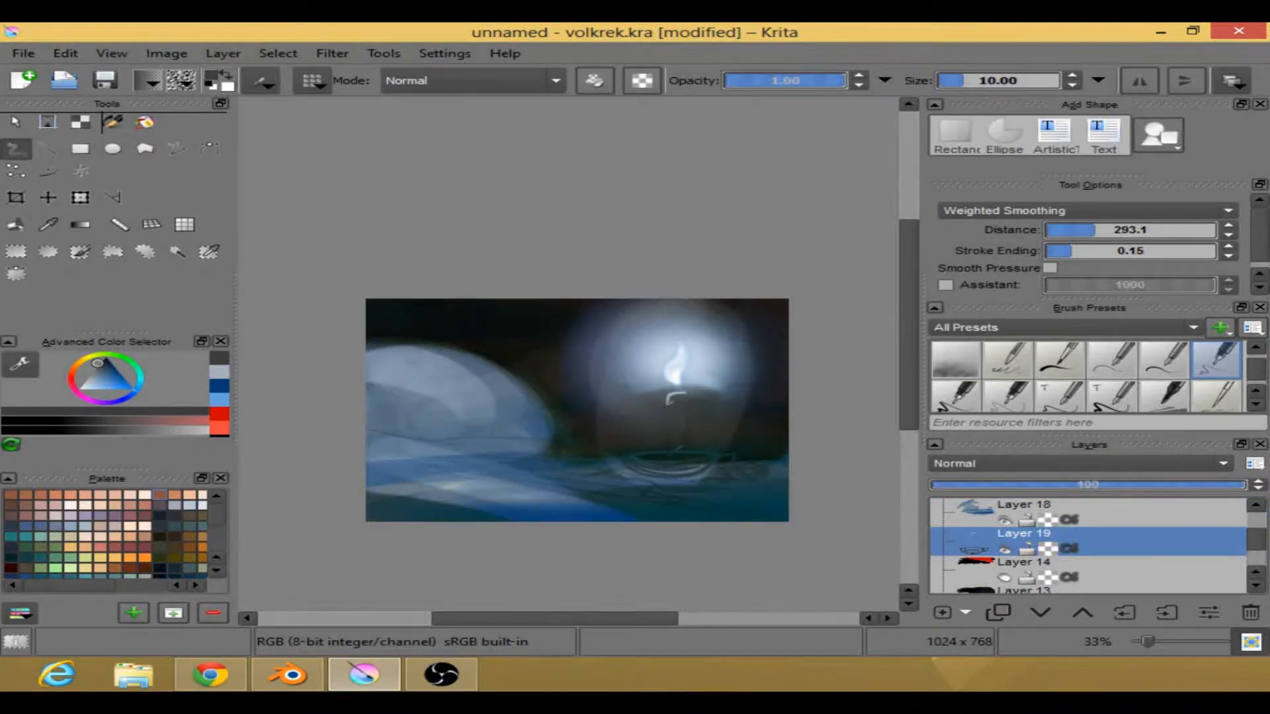
- Fill the lower part of the candle's base with black on Layer 19 using the size 30 brush preset, briefly showing Layer 14 to check
right_click(700, 402)
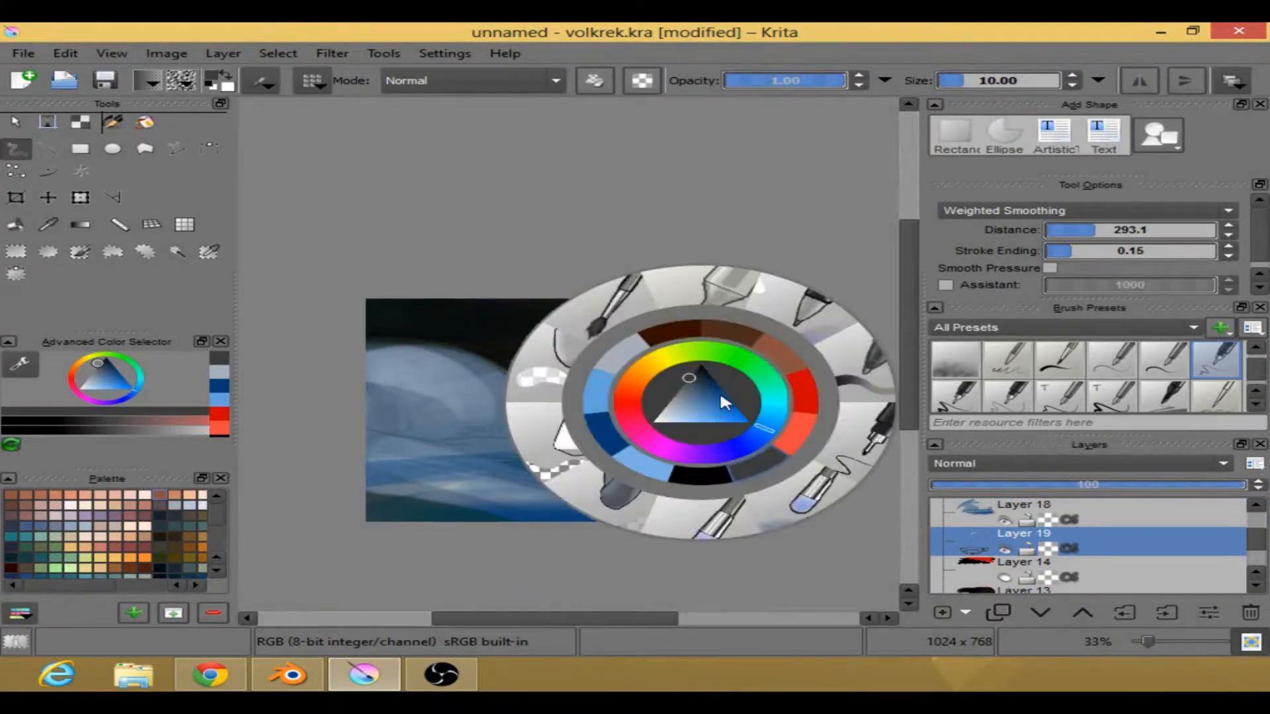
left_click(699, 478)
right_click(675, 414)
left_click(832, 380)
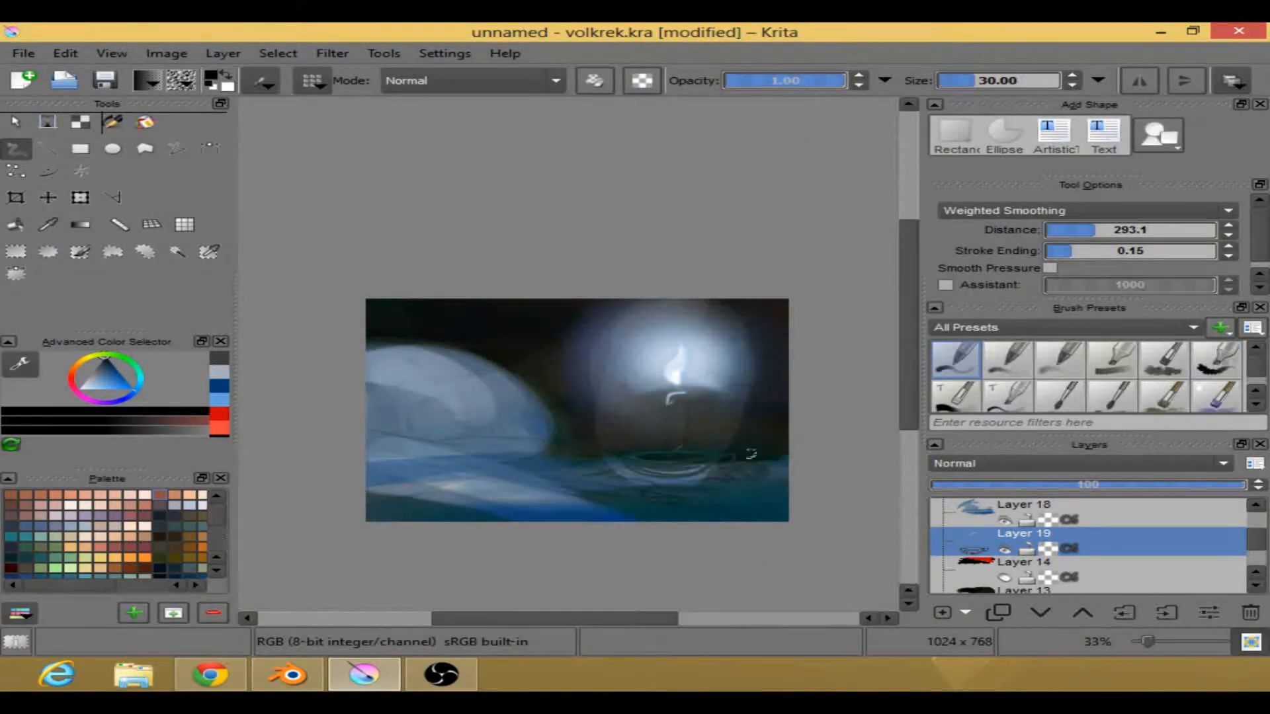
left_click_drag(707, 461, 681, 472)
left_click_drag(735, 421, 671, 471)
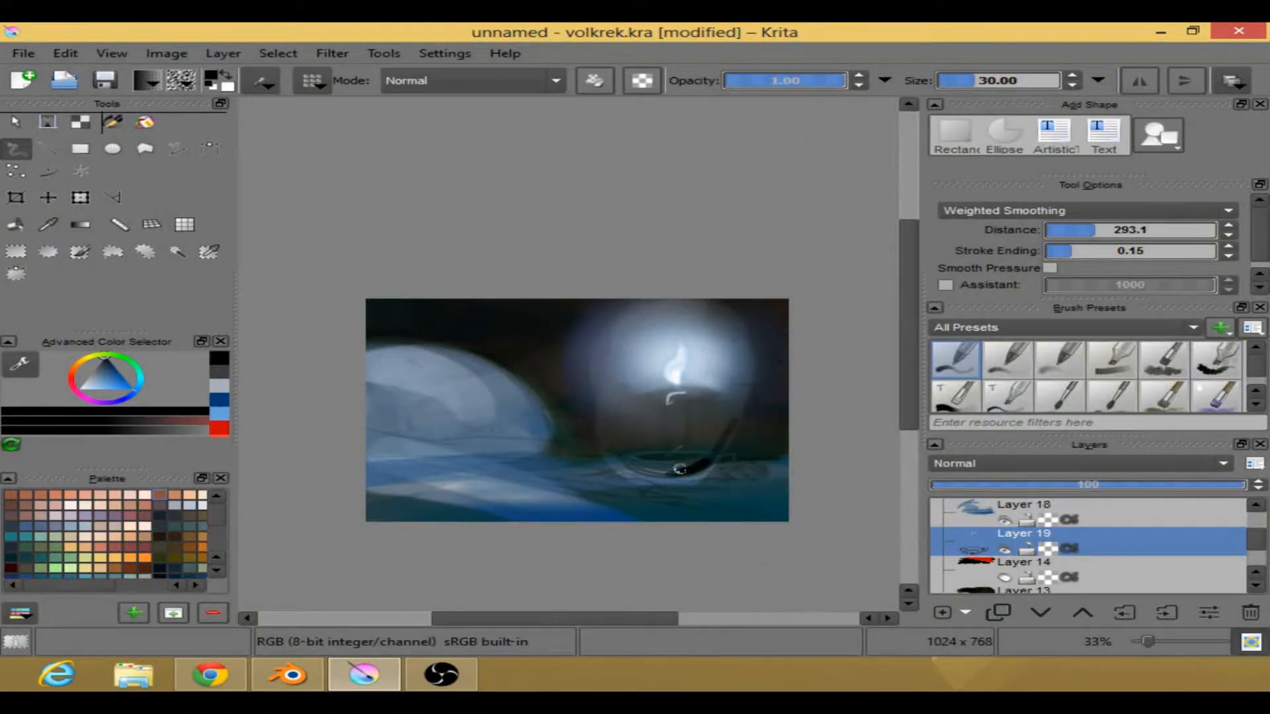
key("ctrl+z")
mouse_move(665, 471)
left_mouse_down()
mouse_move(702, 461)
mouse_move(632, 460)
mouse_move(662, 471)
mouse_move(632, 462)
mouse_move(701, 465)
mouse_move(630, 461)
mouse_move(683, 464)
left_mouse_up()
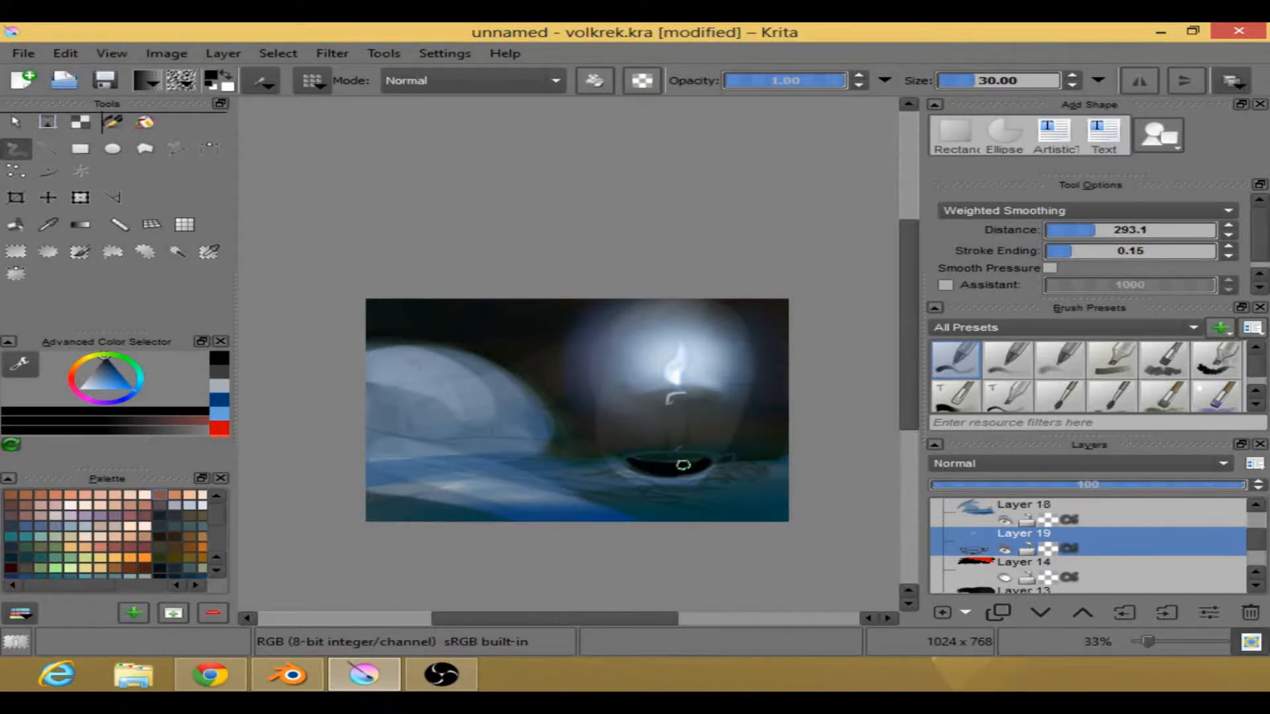
left_click(1004, 577)
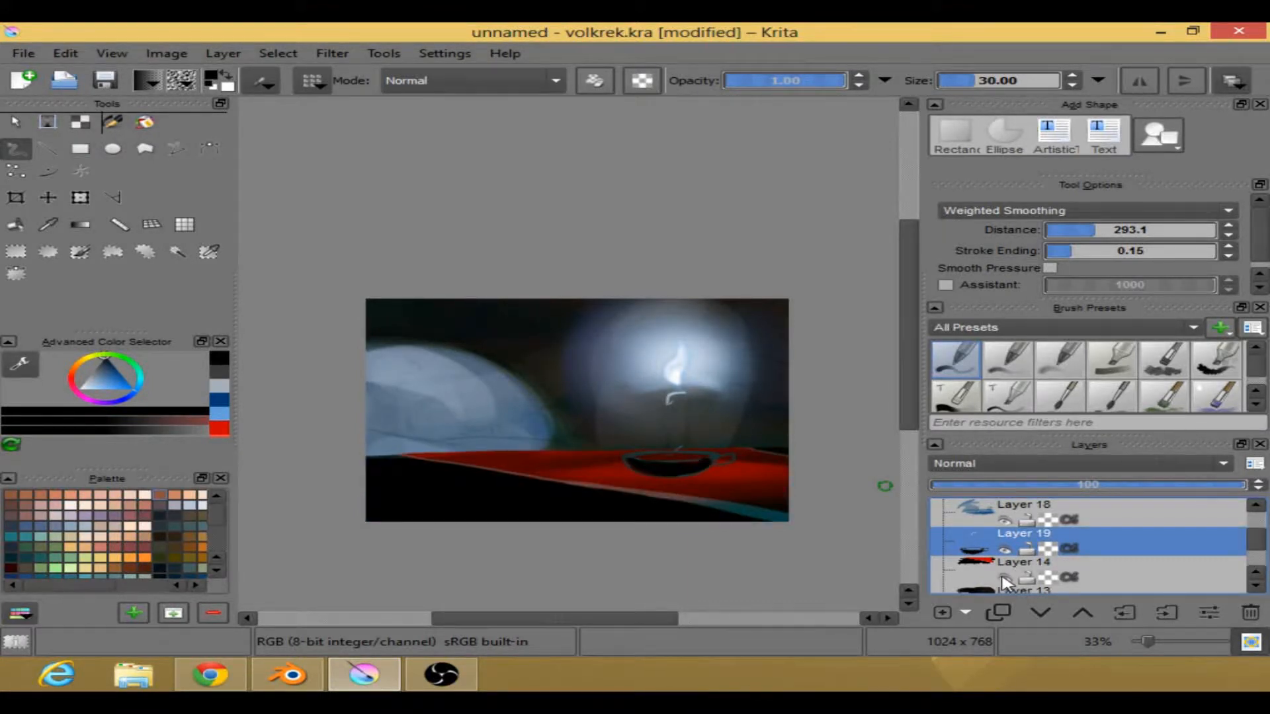
left_click(1005, 577)
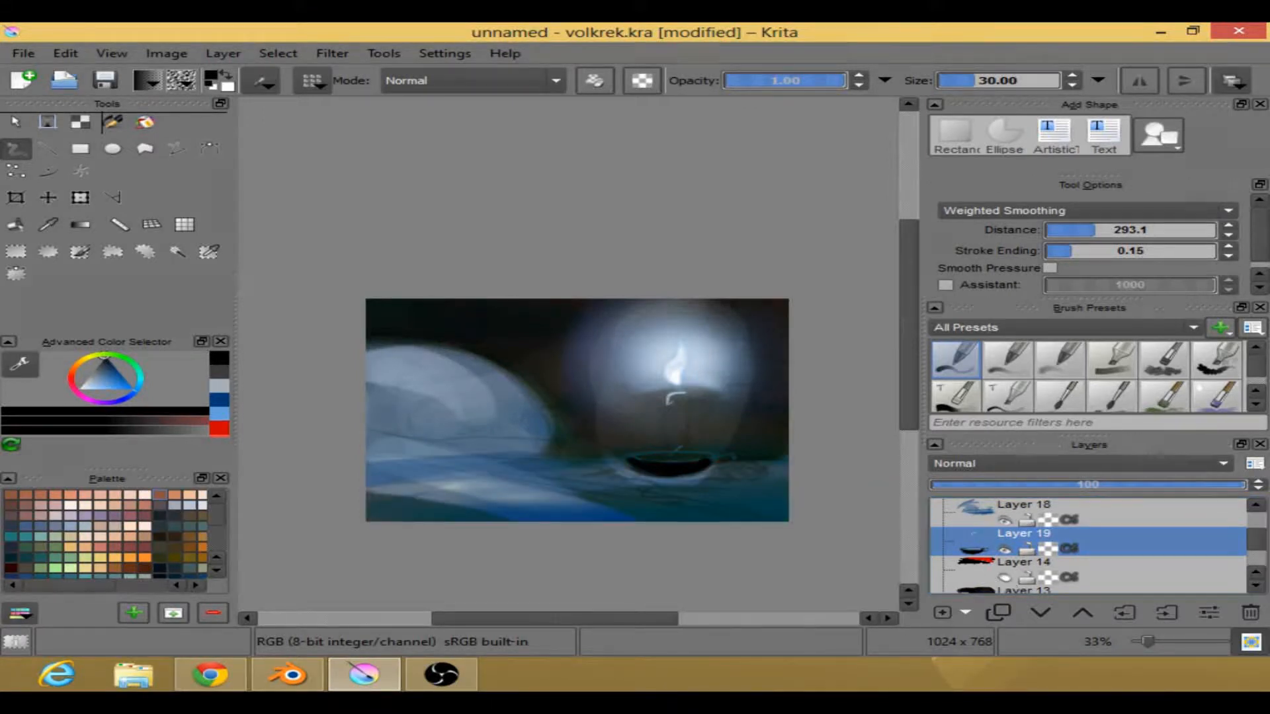
- Extend the black base and draw its rim and small handle with the size 10 pen preset, and show Layer 14
left_click_drag(632, 464, 704, 471)
right_click(691, 463)
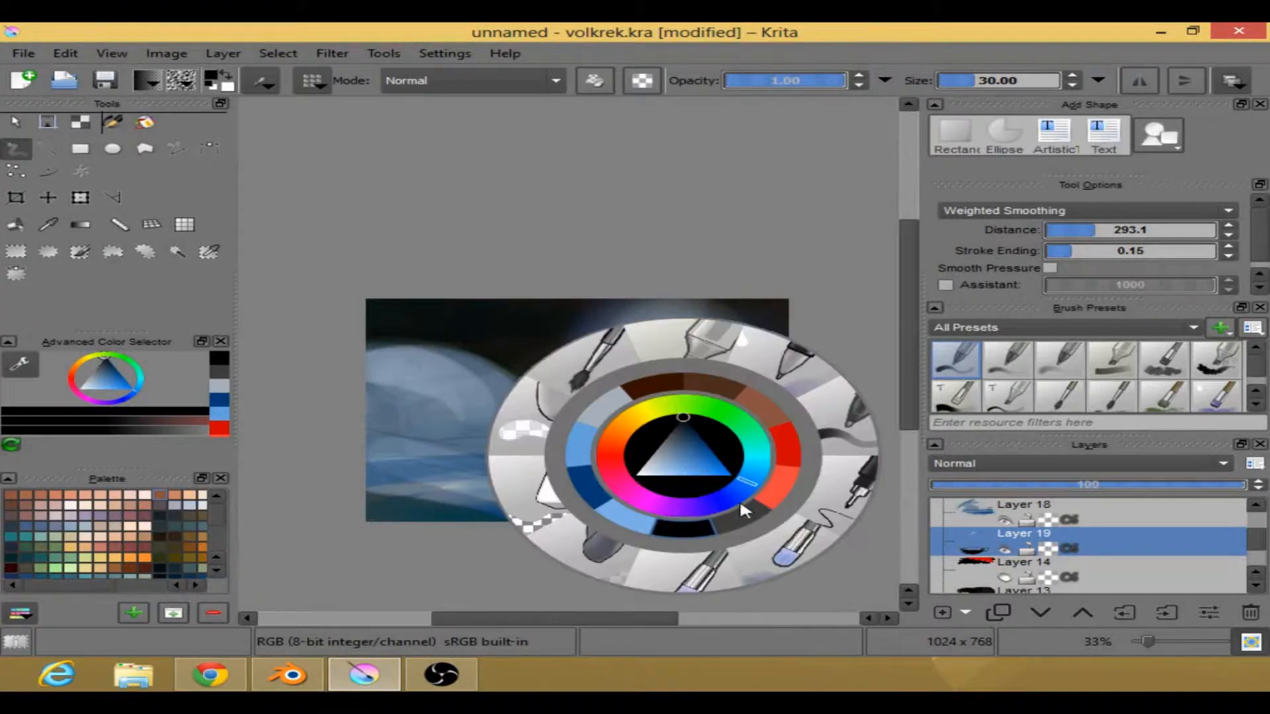
left_click(849, 493)
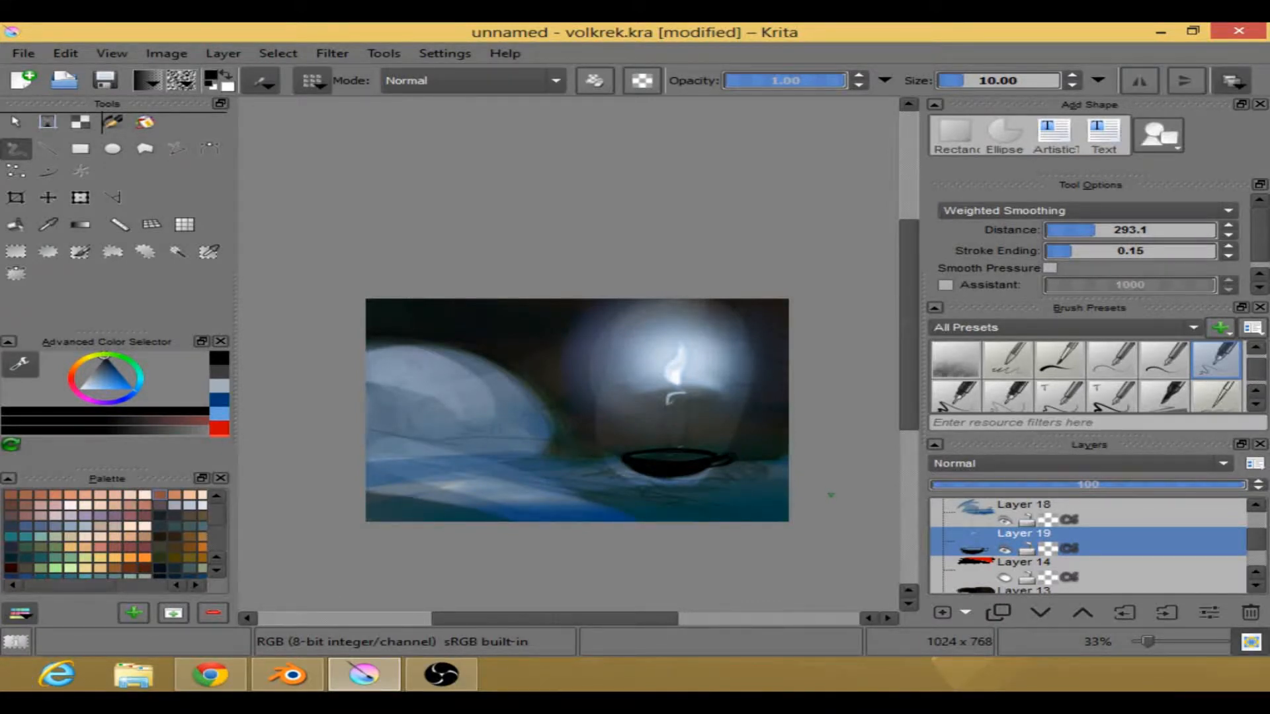
left_click(1005, 577)
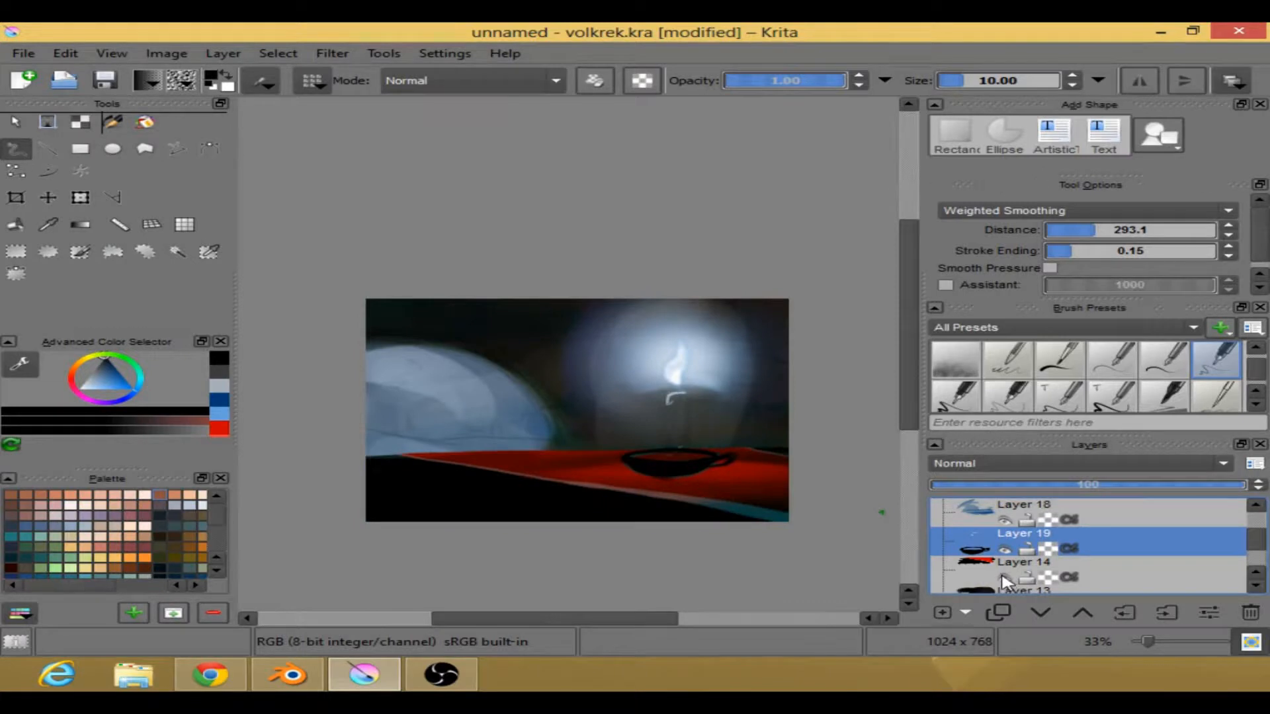
- Choose dark grey with the size 10 pen preset and draw thin lines along the rim and handle of the candle's dish
right_click(666, 479)
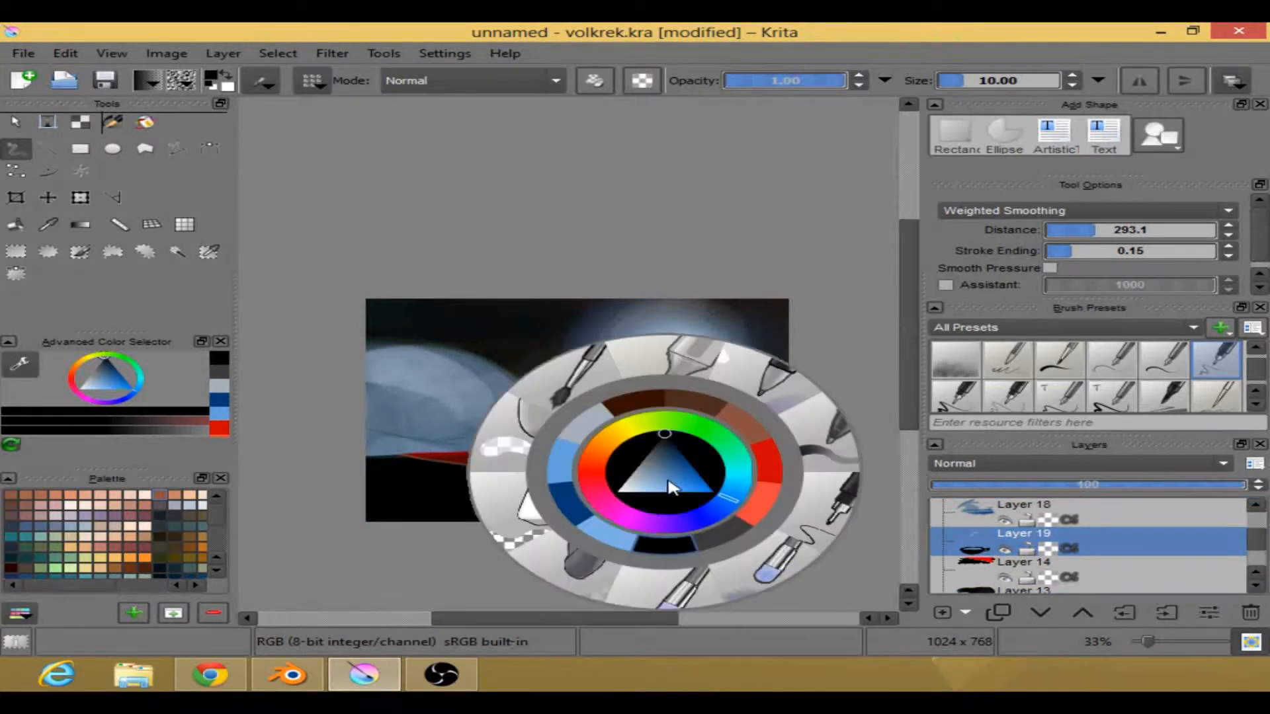
left_click(581, 574)
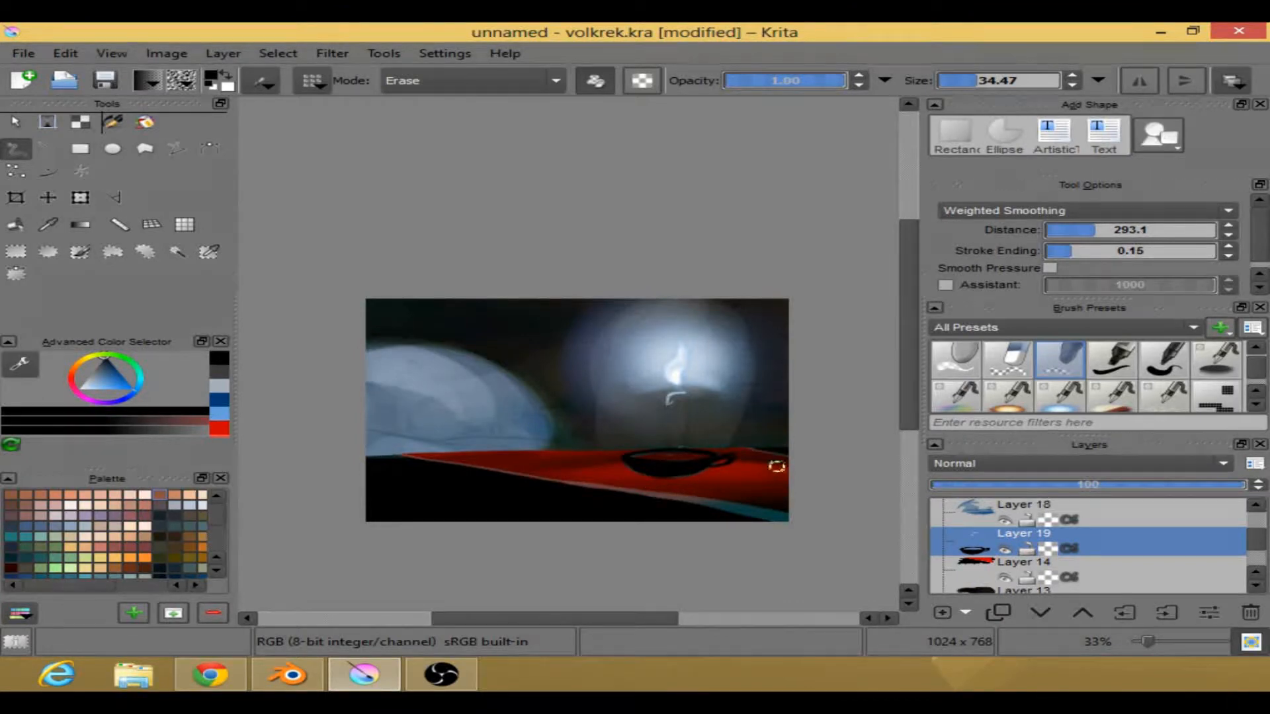
right_click(687, 400)
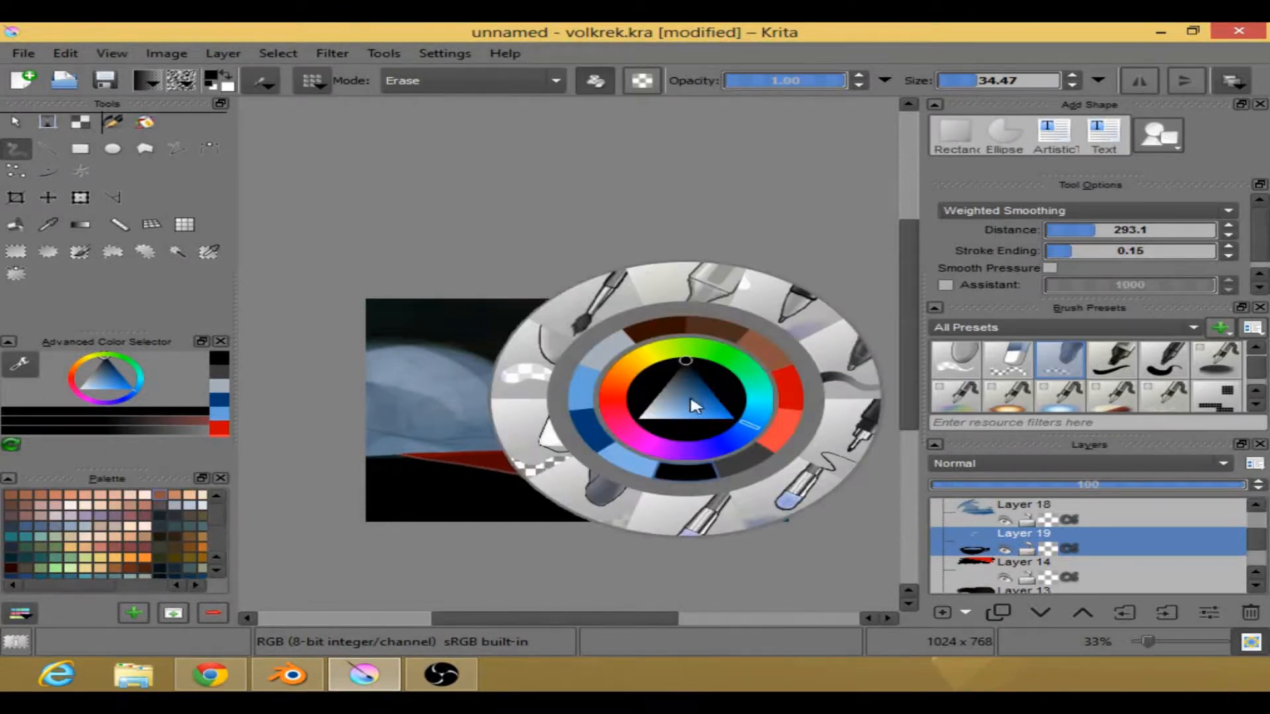
left_click(742, 468)
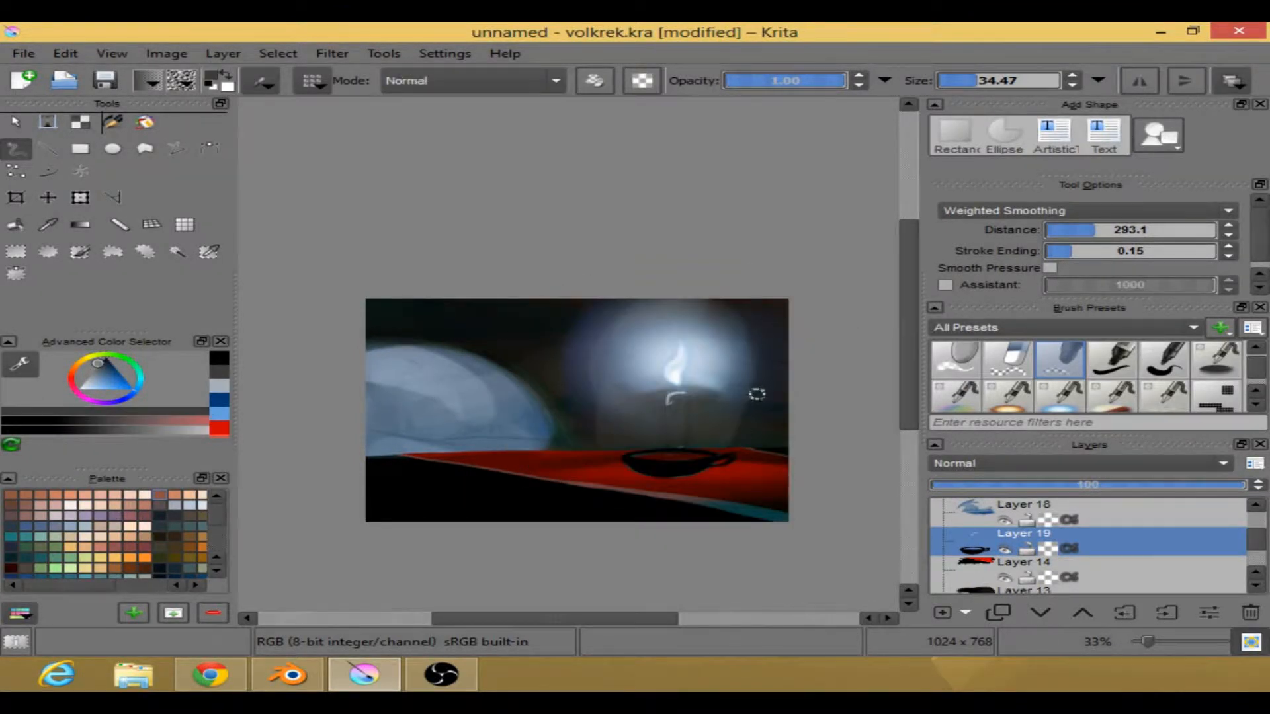
right_click(750, 398)
left_click(867, 420)
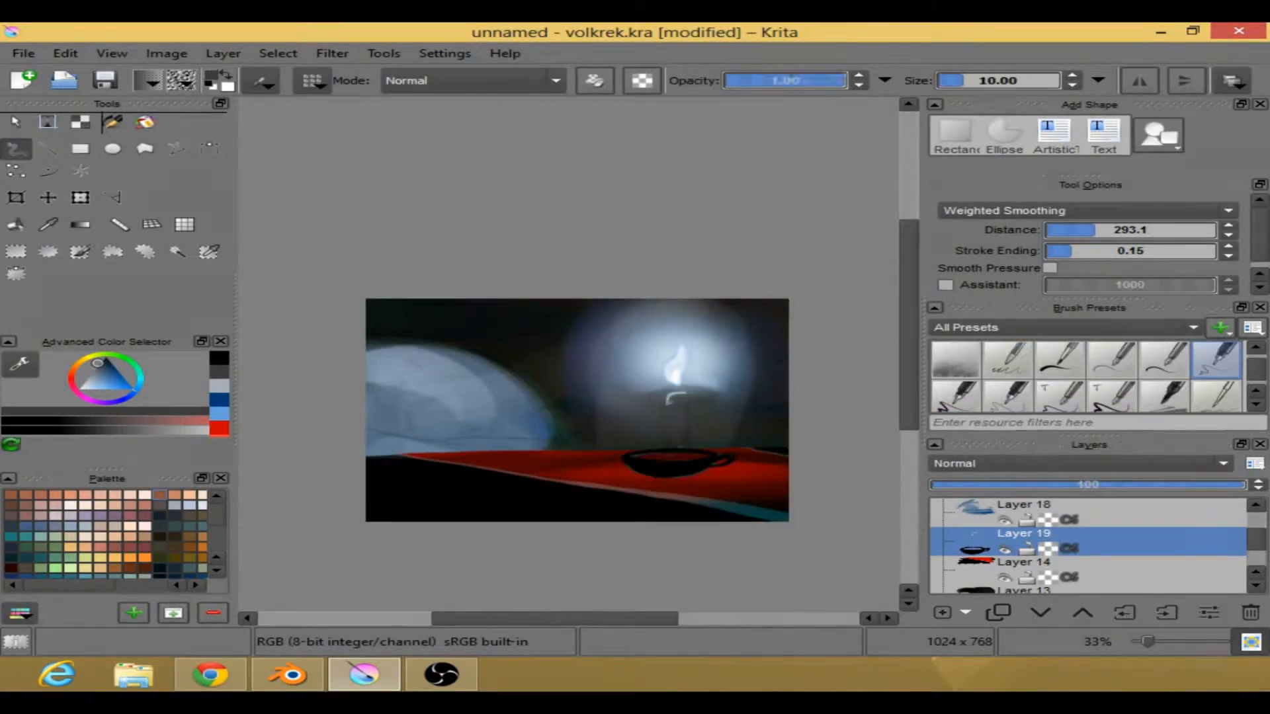
left_click_drag(640, 459, 645, 457)
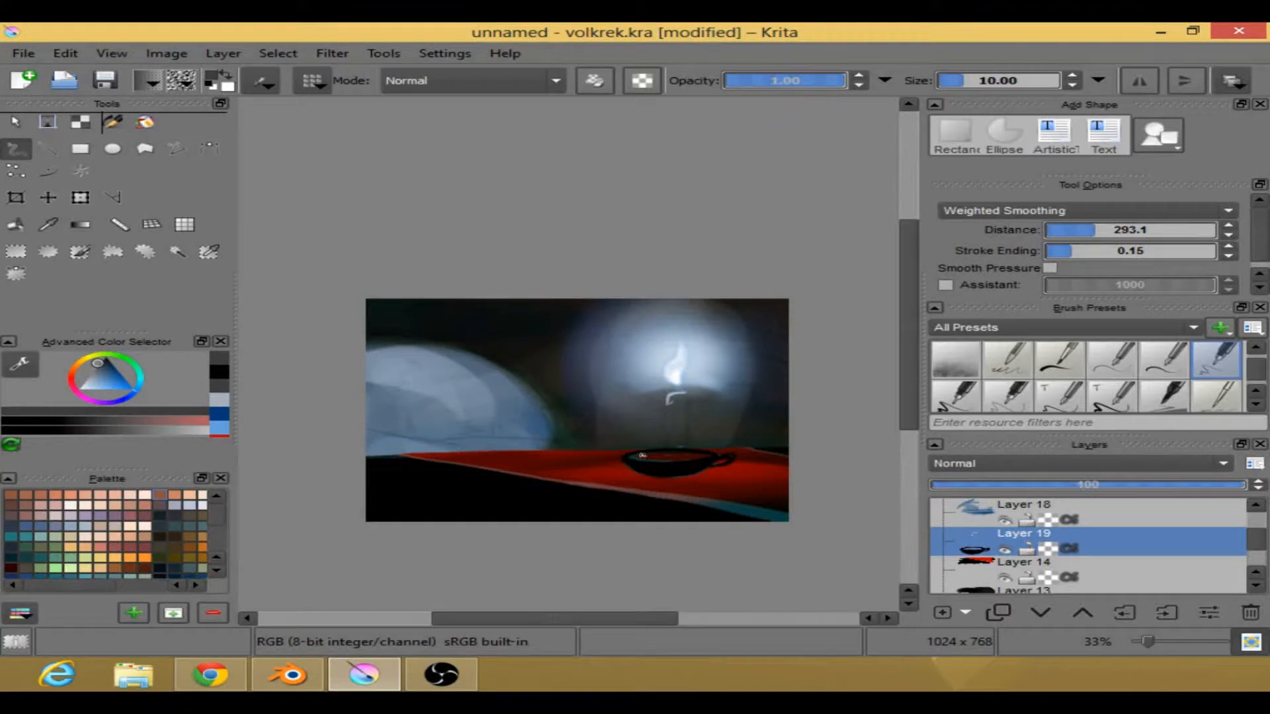
mouse_move(629, 456)
left_mouse_down()
mouse_move(692, 453)
mouse_move(656, 454)
mouse_move(687, 451)
mouse_move(675, 461)
left_mouse_up()
left_click_drag(714, 456, 648, 462)
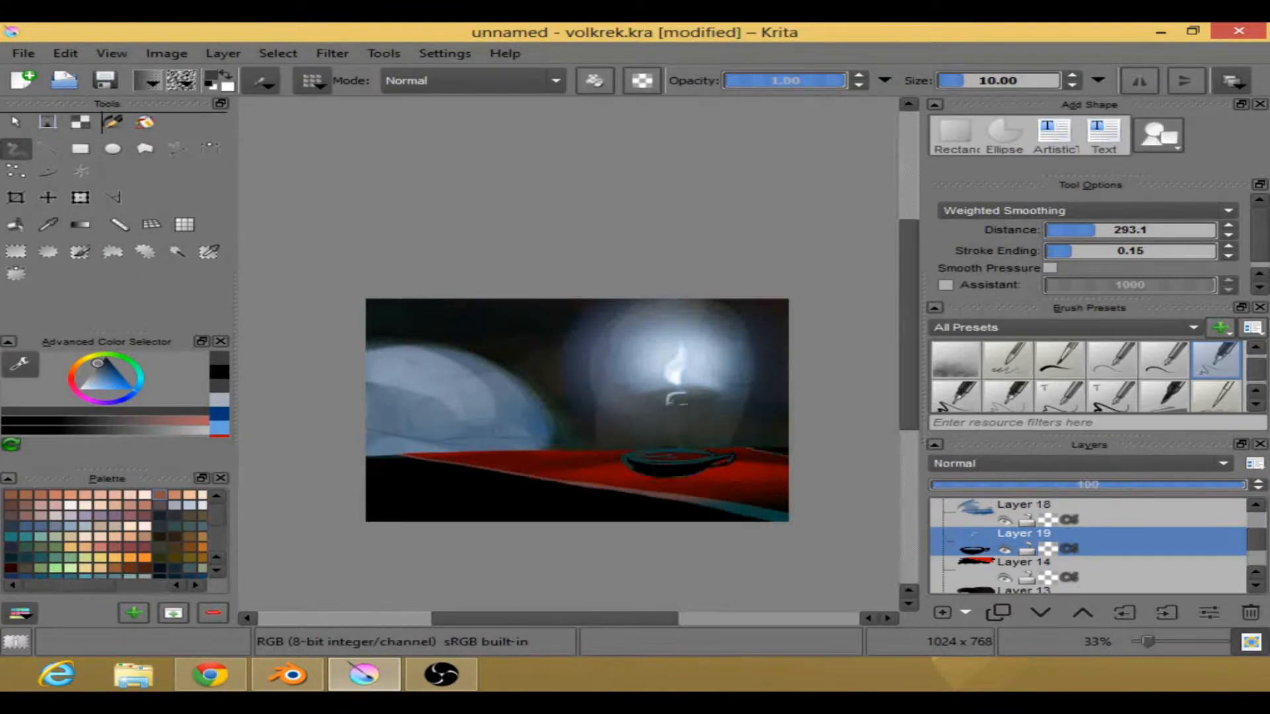
- Choose a greyish blue and draw thin highlights along the dish's rim and handle
right_click(683, 410)
left_click_drag(670, 399, 670, 408)
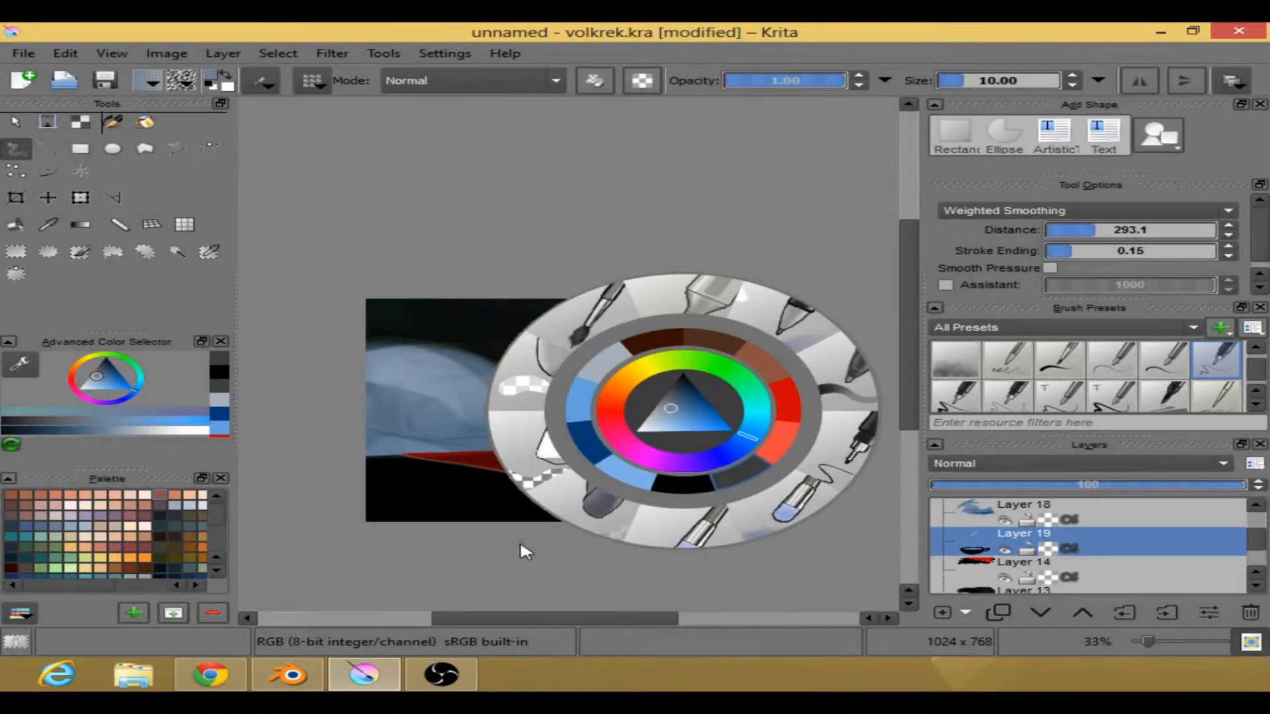
left_click(523, 541)
left_click_drag(630, 454, 706, 460)
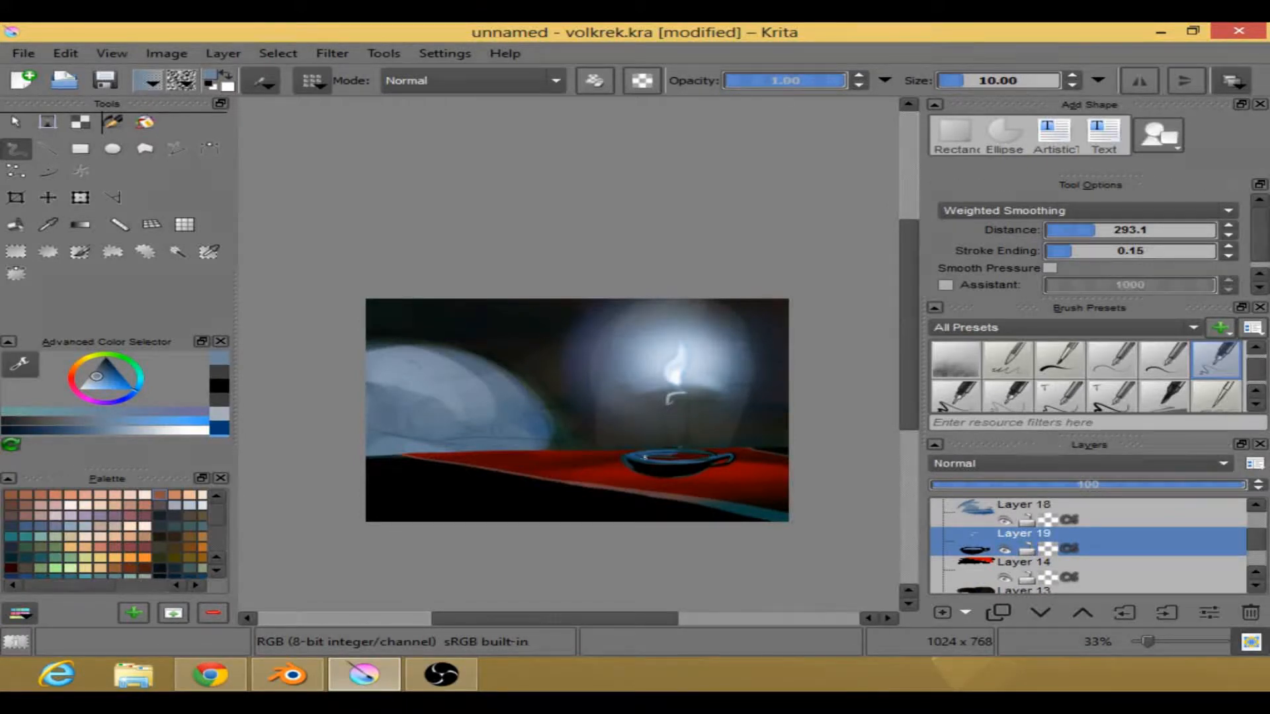
- Return to dark grey and fill the inside of the dish using the size 30 brush preset
right_click(734, 365)
left_click(746, 419)
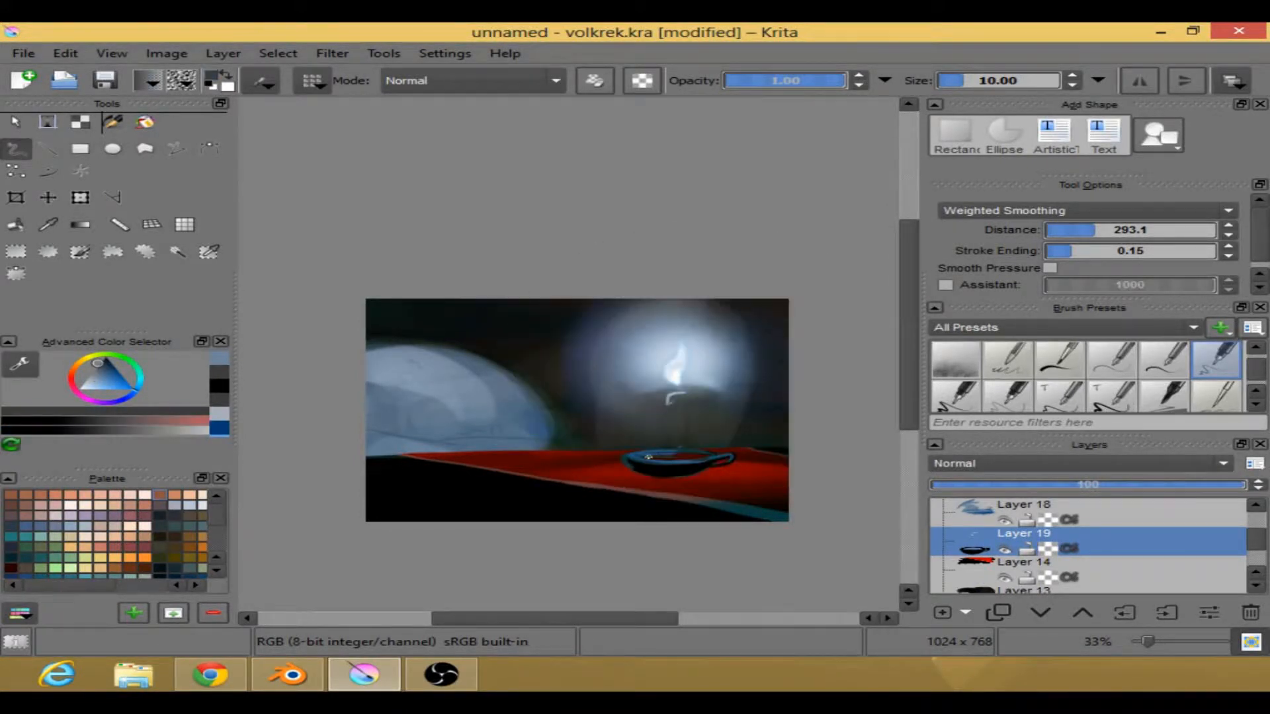
right_click(687, 421)
left_click(853, 390)
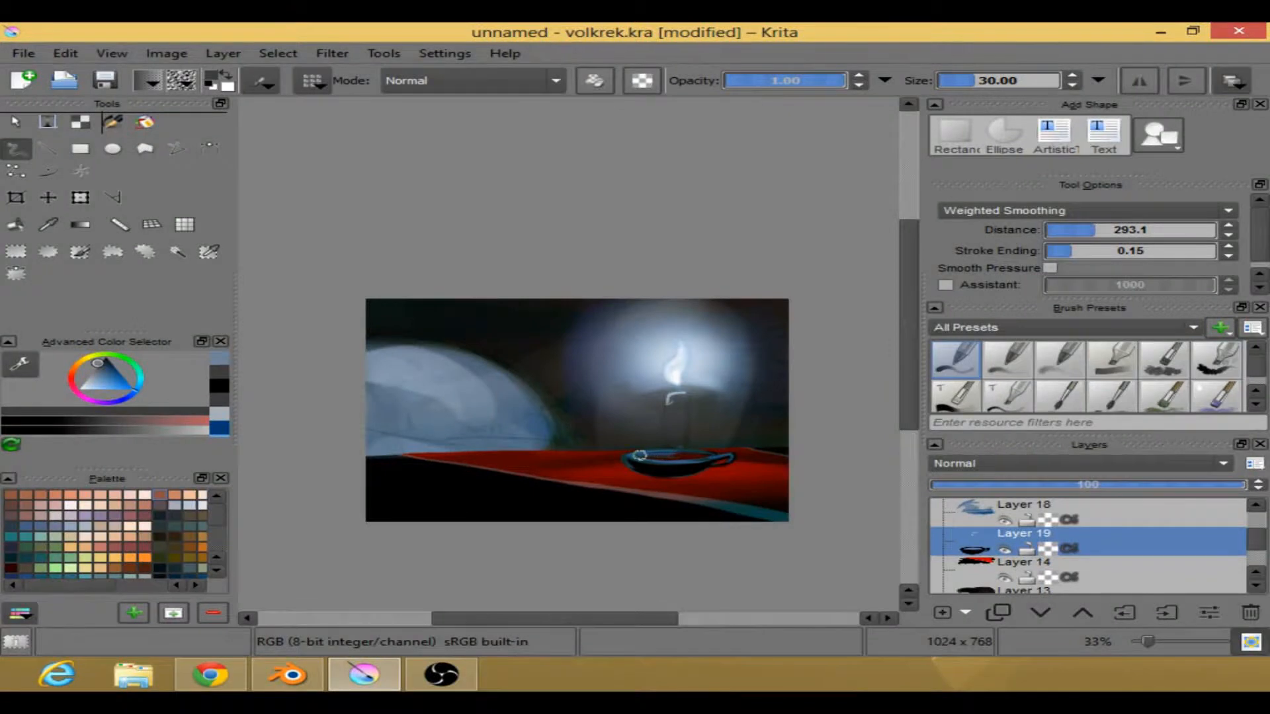
left_click_drag(643, 456, 706, 456)
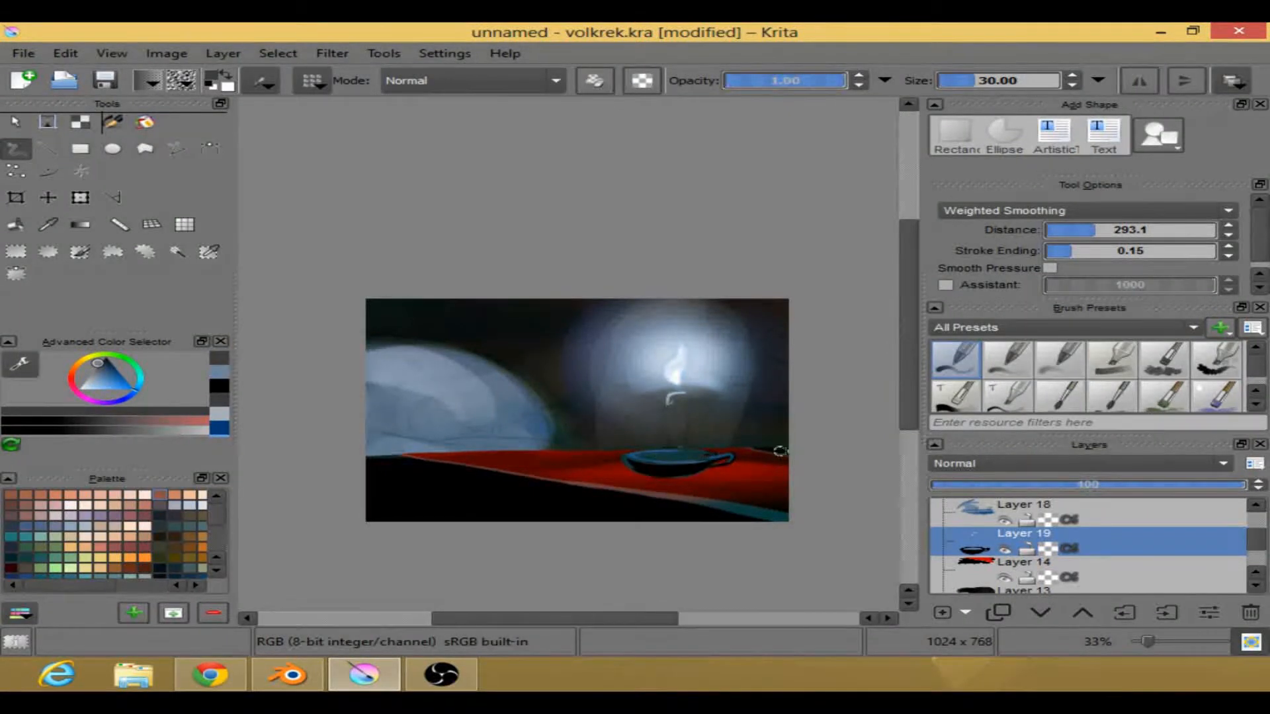
- Paint light blue and pale grey highlights over the inside of the dish with the size 30 brush
right_click(750, 417)
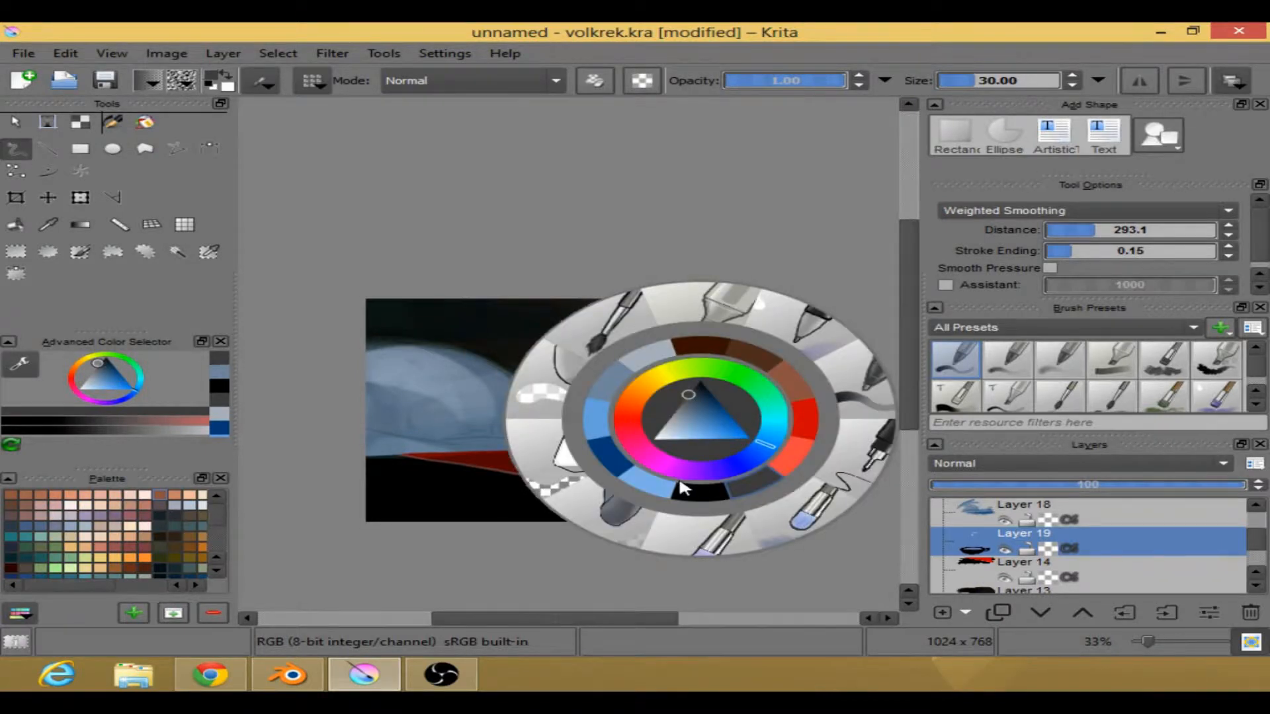
left_click(644, 484)
left_click_drag(636, 455, 699, 458)
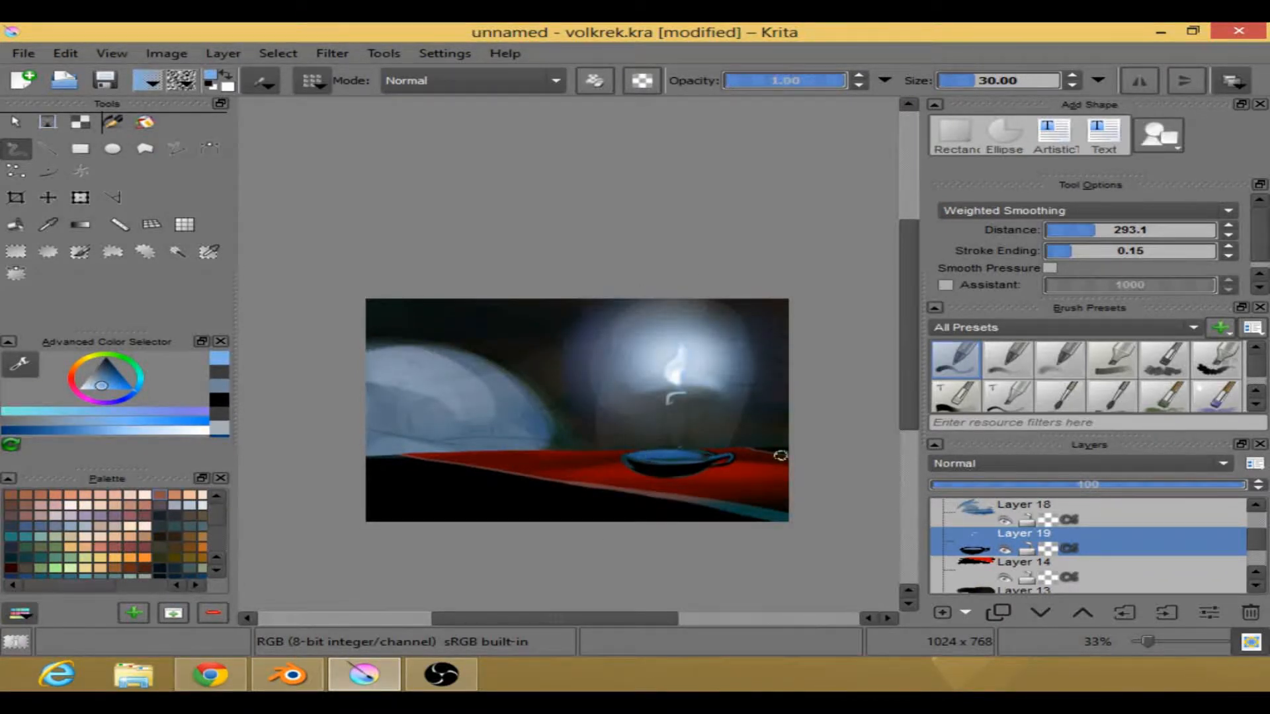
right_click(746, 423)
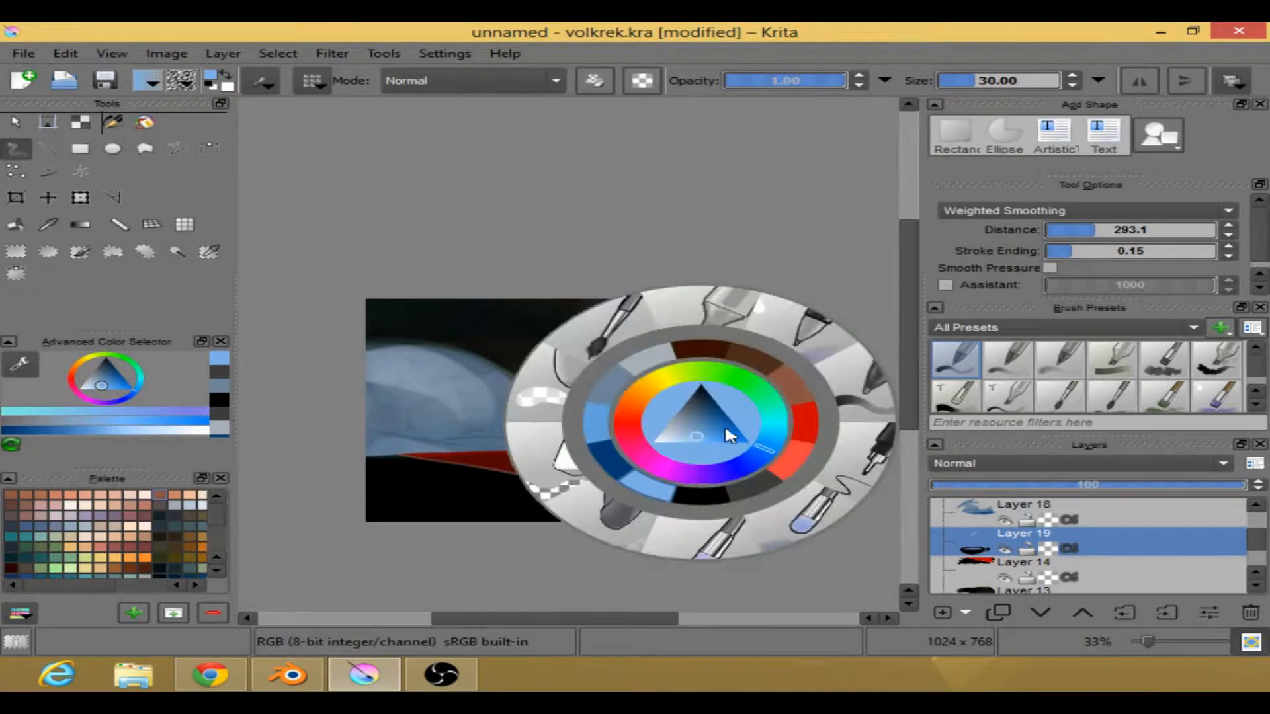
left_click_drag(674, 425, 666, 411)
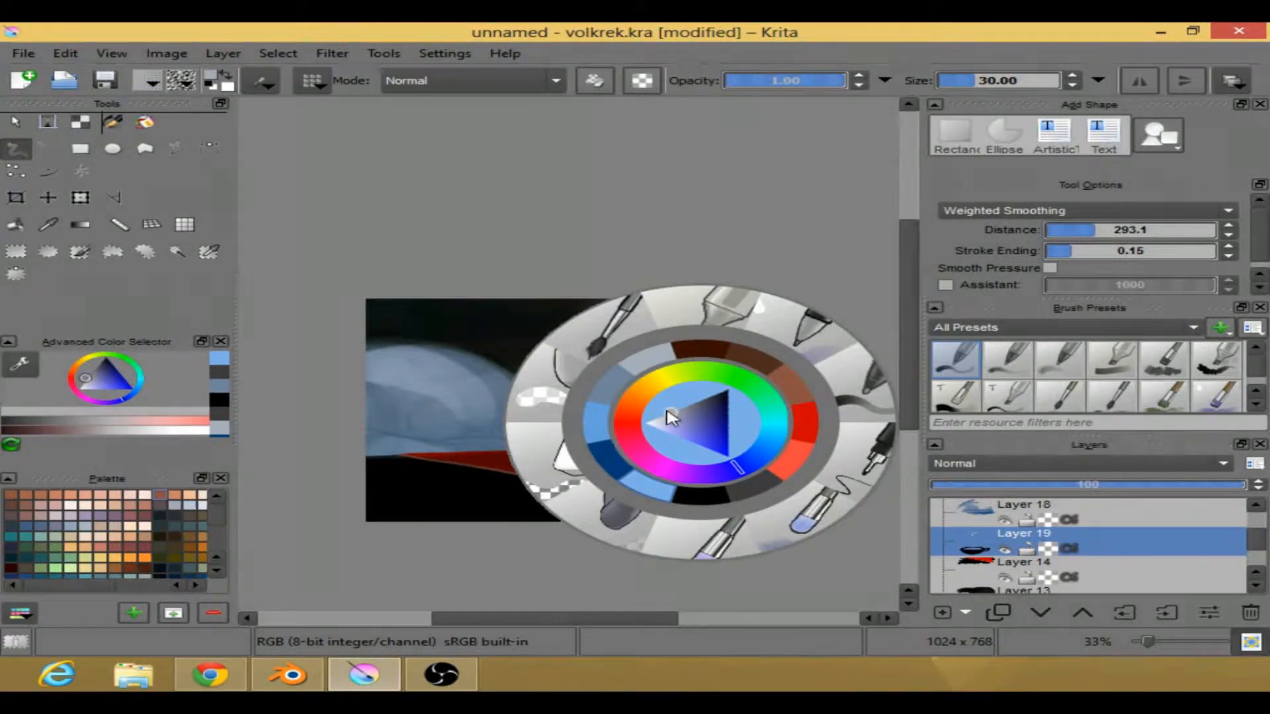
left_click(547, 518)
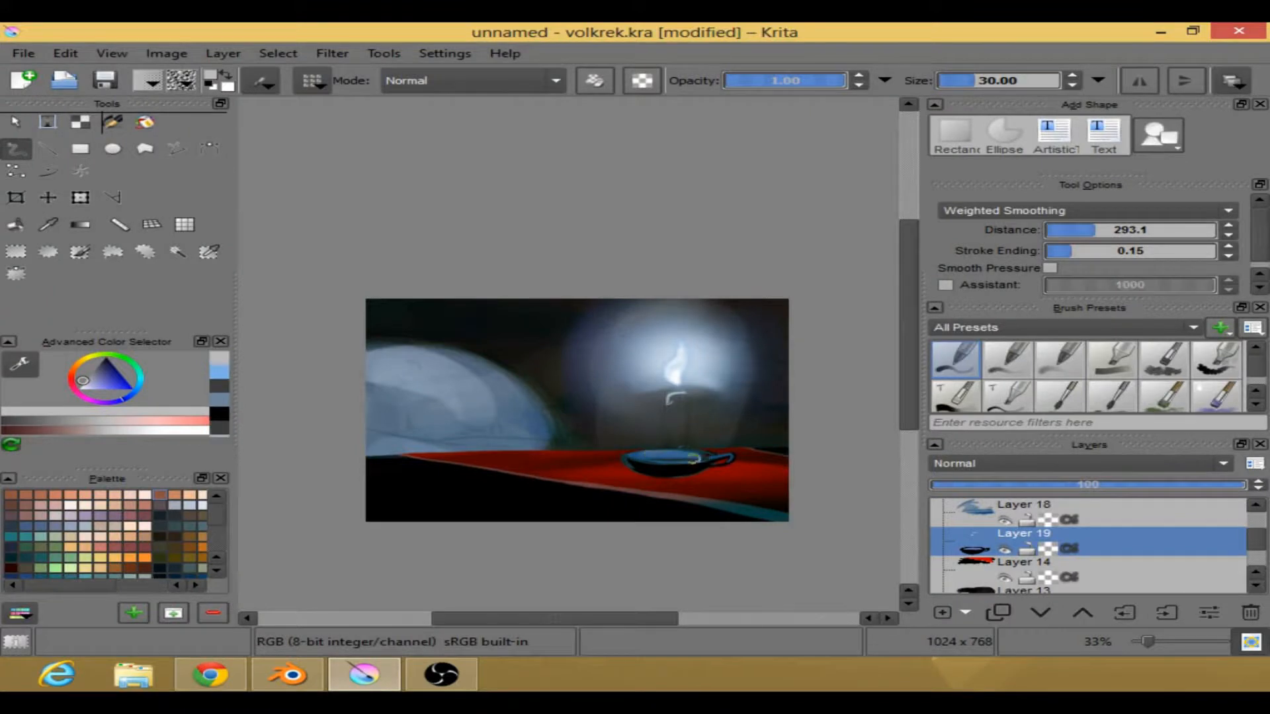
mouse_move(662, 457)
left_mouse_down()
mouse_move(706, 455)
mouse_move(678, 459)
left_mouse_up()
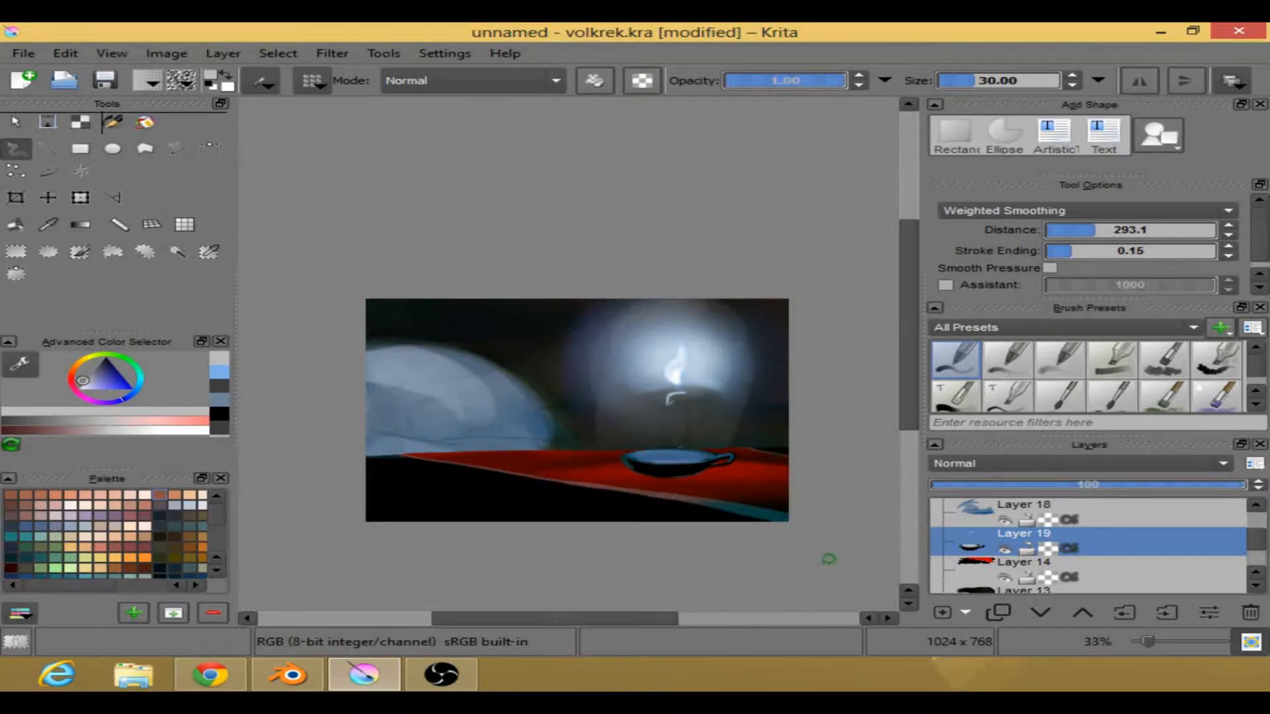
- Choose black, reduce the brush size to 3.20, and paint fine strokes along the inner rim of the dish
right_click(673, 422)
left_click(685, 496)
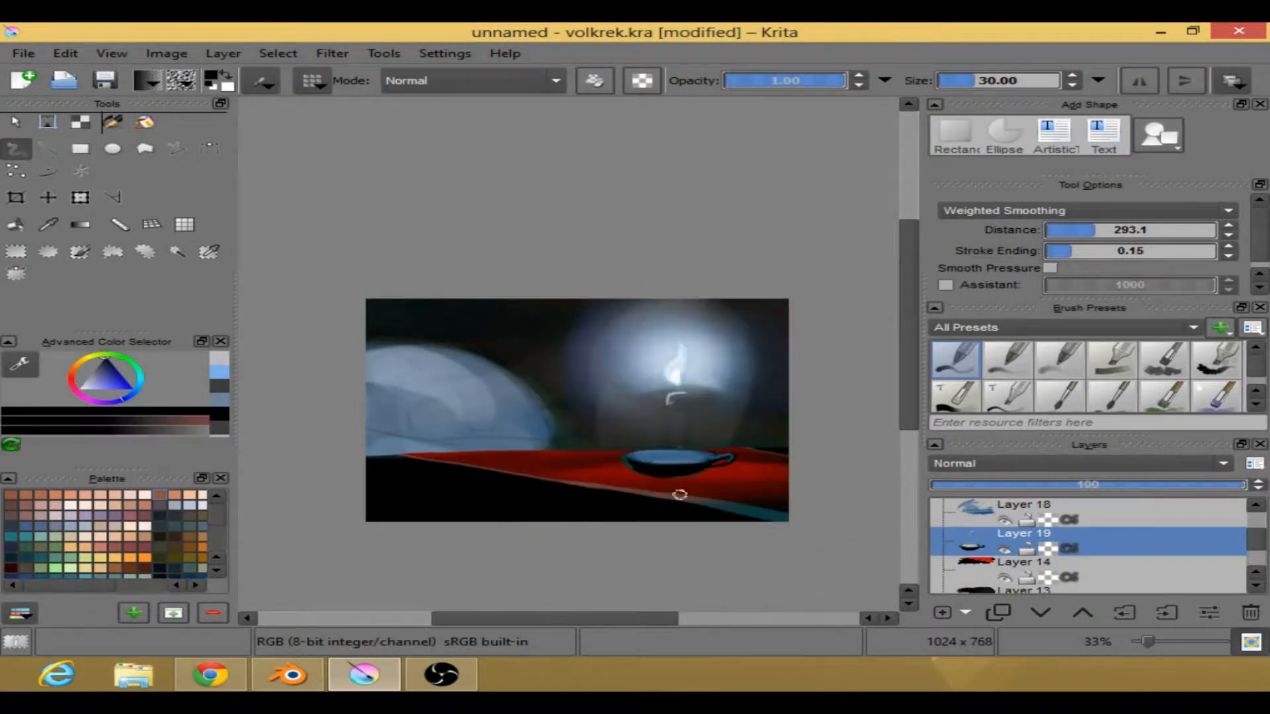
right_click(701, 424)
left_click(862, 397)
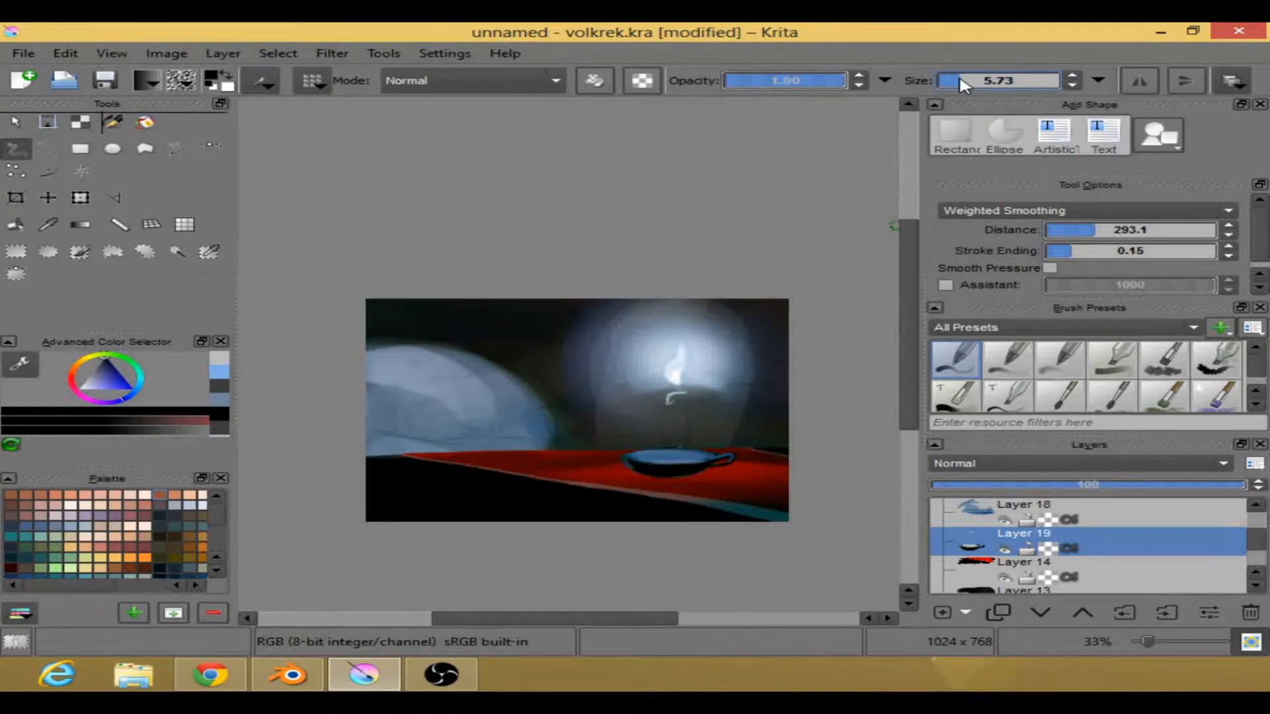
left_click_drag(631, 455, 653, 459)
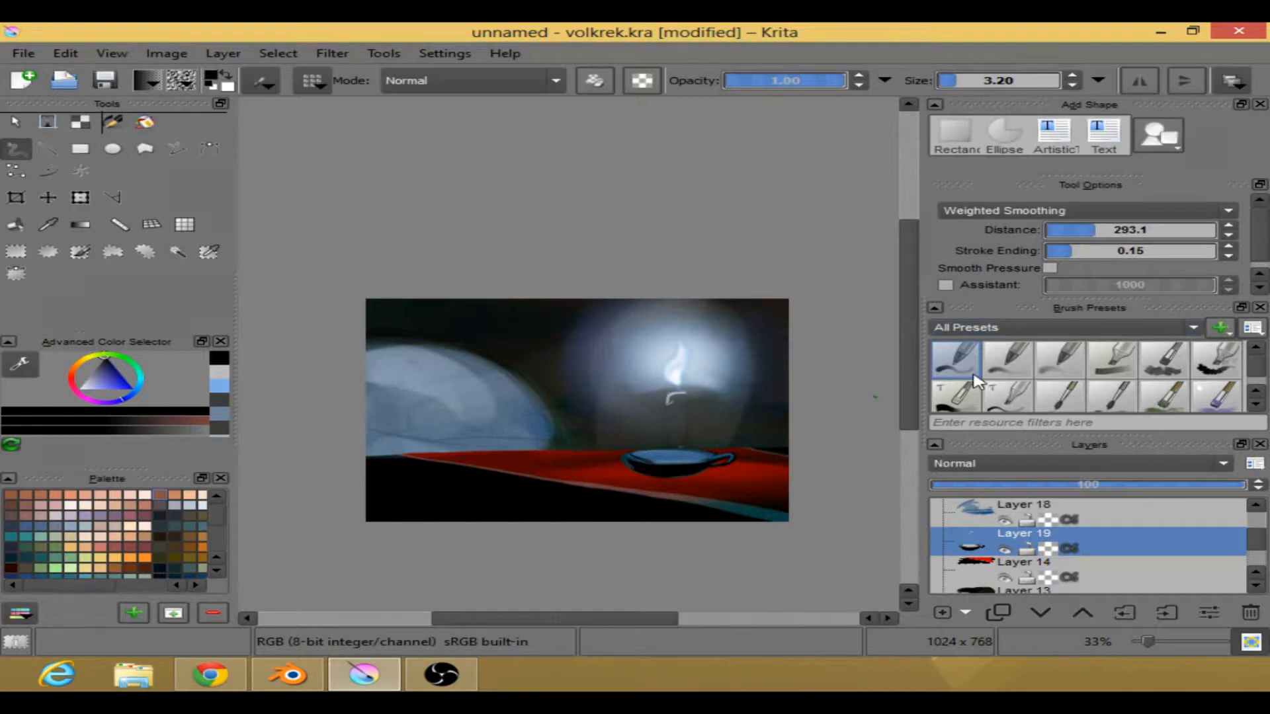
- Switch the brush to Basic Smoothing and set its size to 6.80
left_click(1034, 210)
left_click(1005, 240)
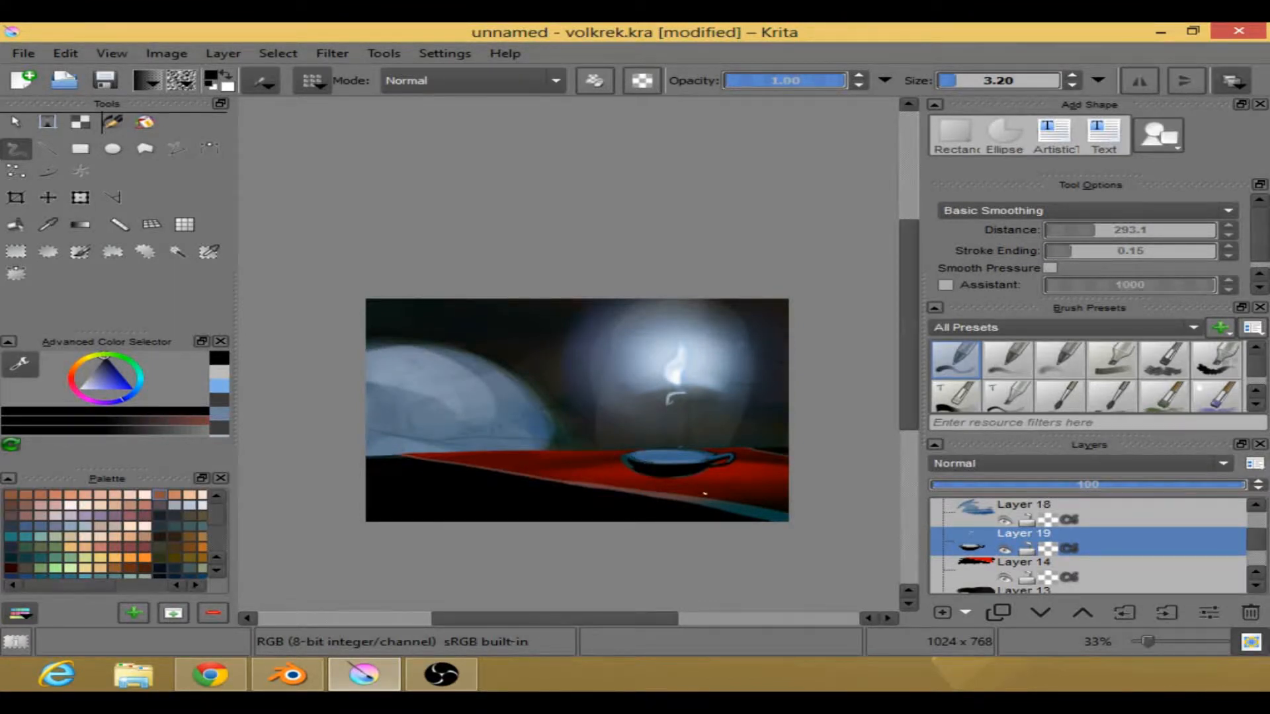
left_click(962, 81)
- Blend the shading inside the dish with the wet brush preset at size 20.49, and toggle Layer 19's visibility to compare
right_click(693, 435)
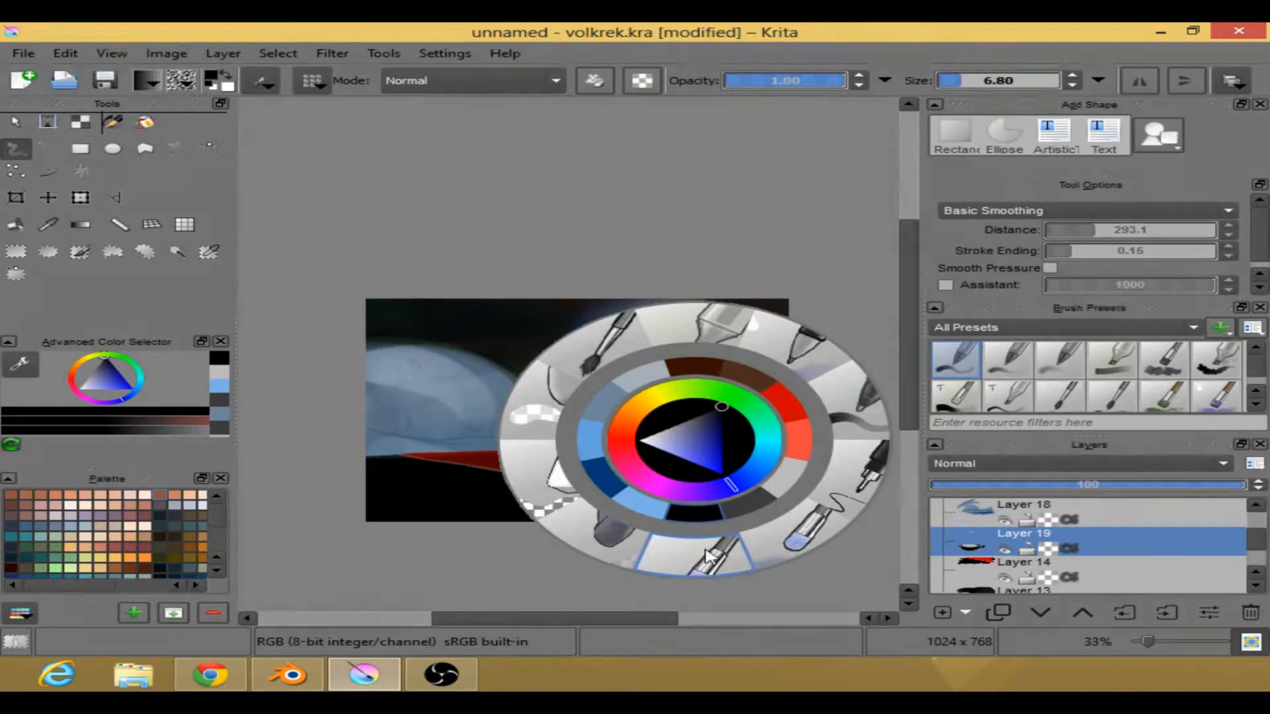
left_click(775, 540)
left_click_drag(995, 82, 973, 86)
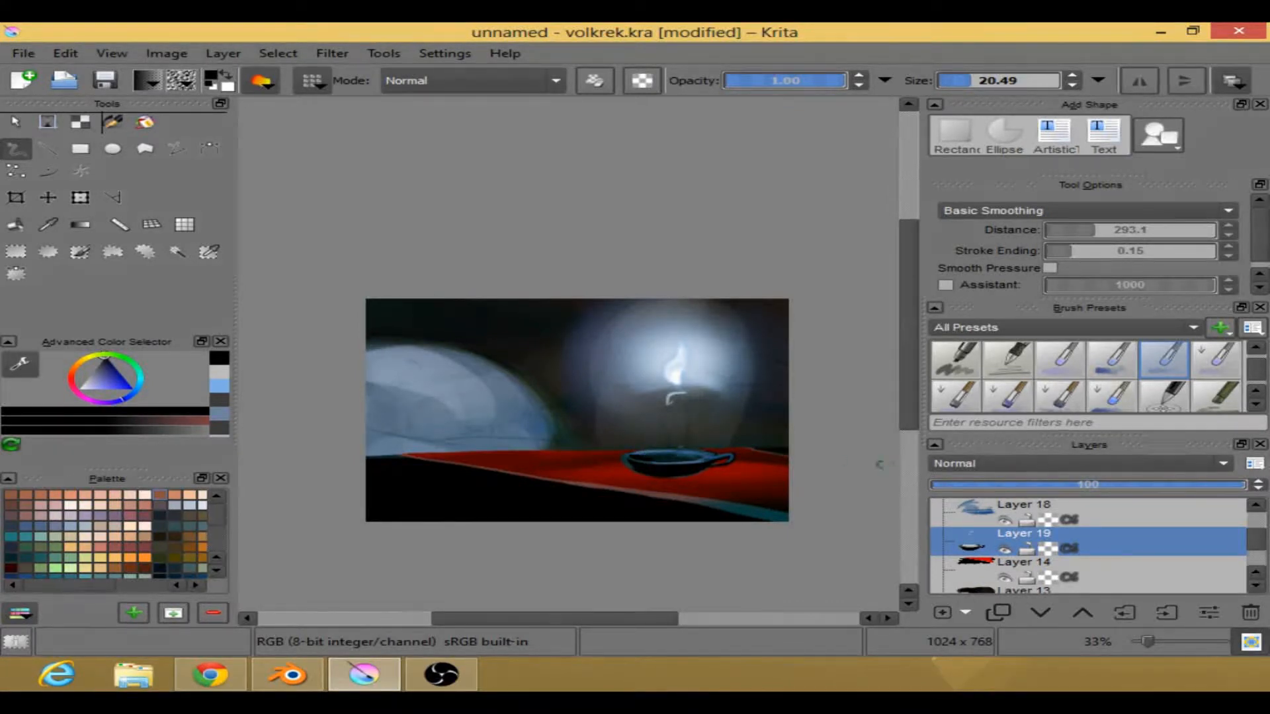
left_click(1004, 549)
left_click(1003, 548)
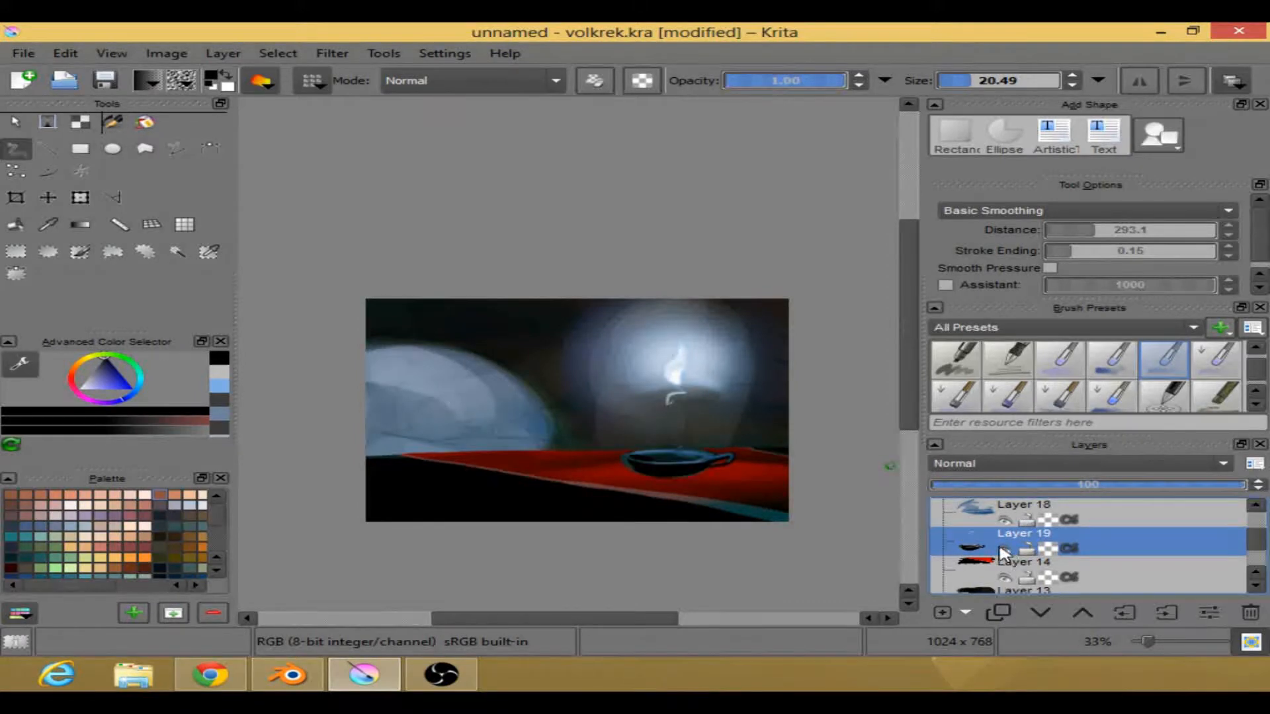
left_click(1003, 548)
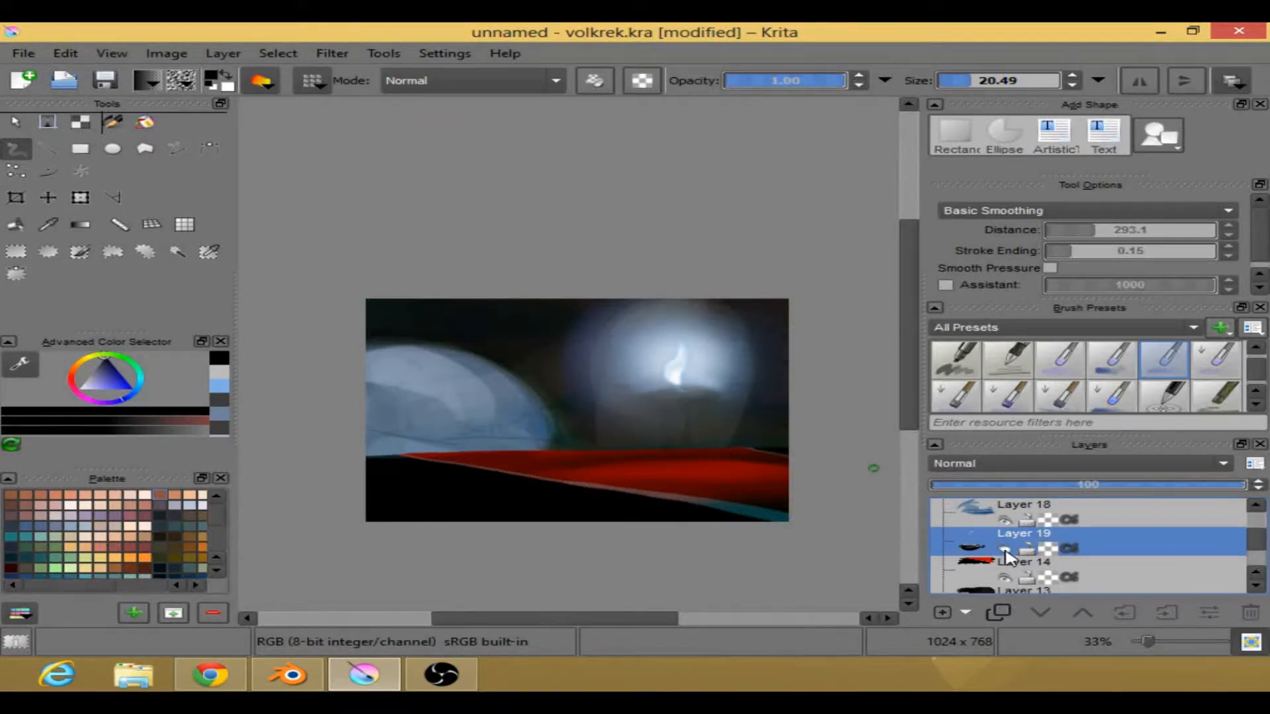
- Hide Layer 14 with the red tablecloth and show Layer 19 with the dish
left_click(1004, 577)
left_click(1003, 549)
left_click(1004, 549)
left_click(1004, 548)
- Switch to the size 30 brush, try a light blue stroke in the middle of the dish, and undo it
right_click(658, 406)
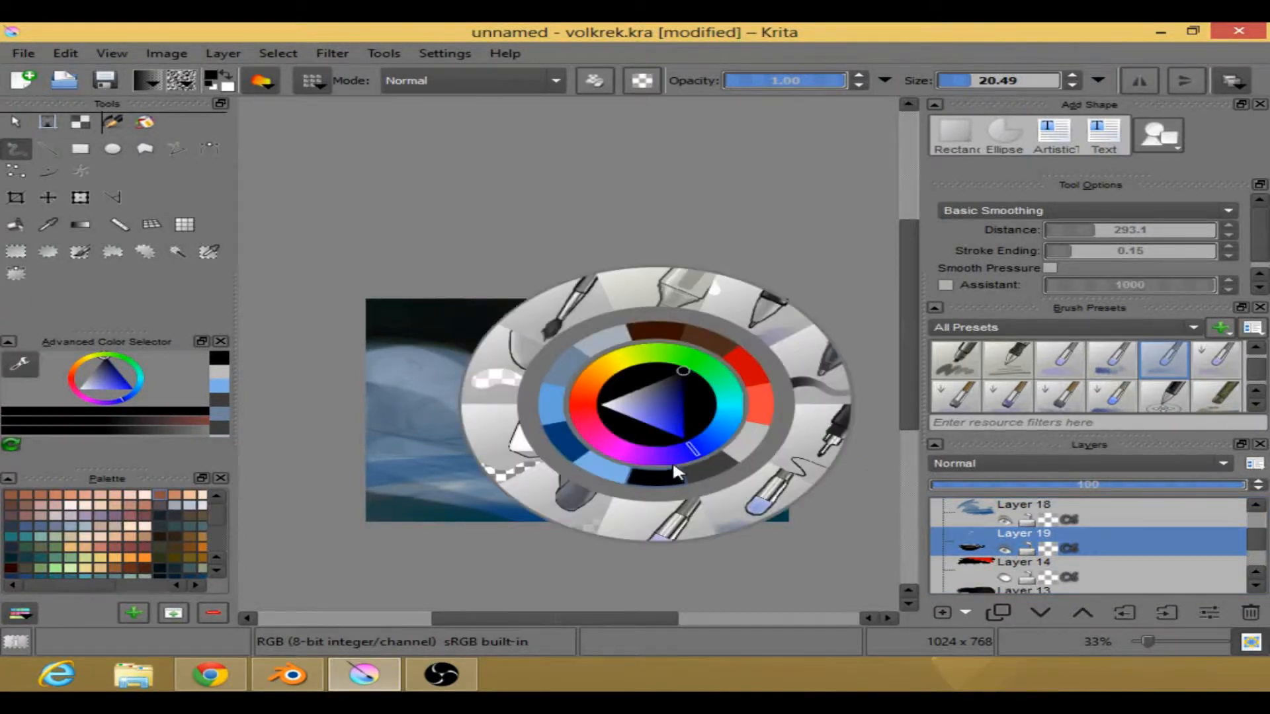
left_click(561, 422)
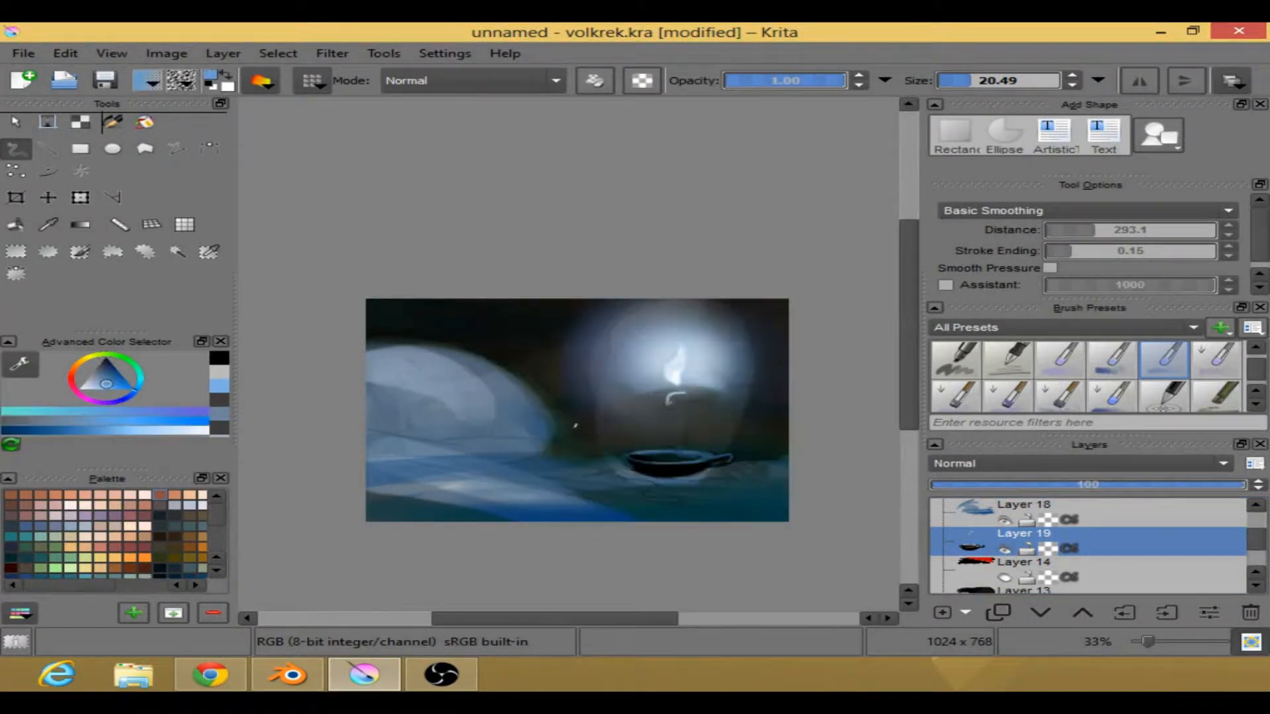
right_click(669, 436)
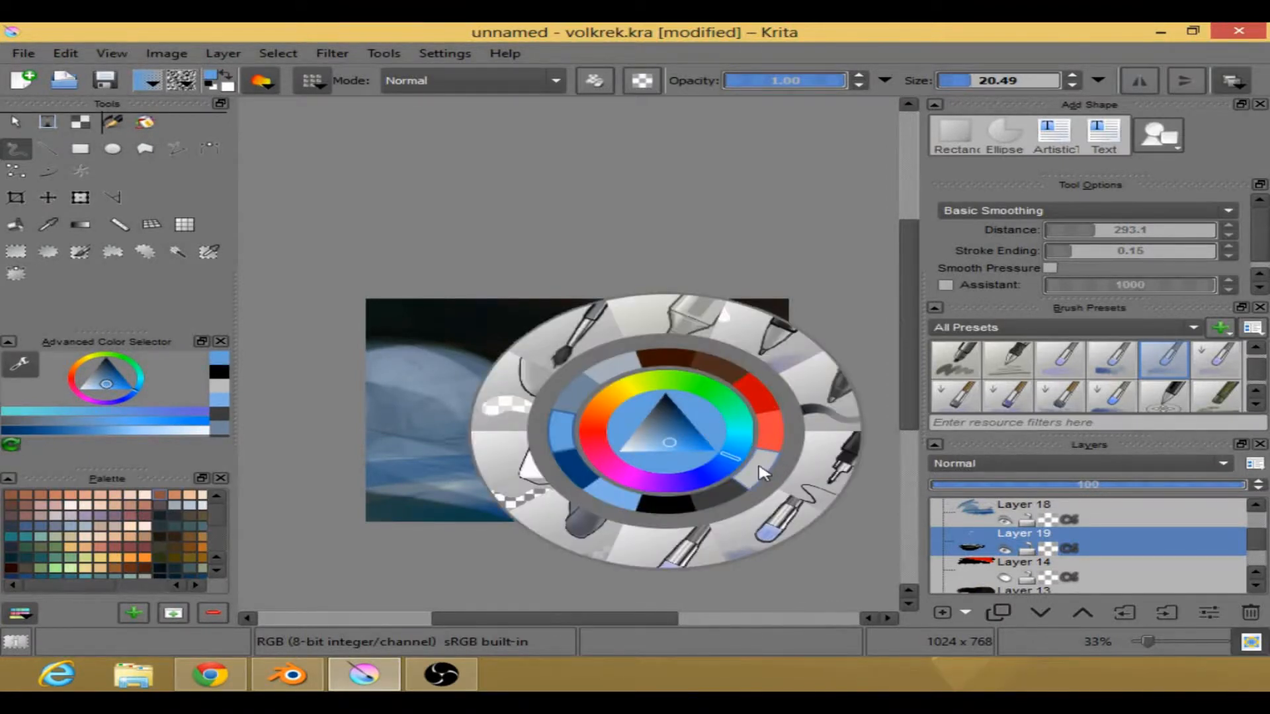
left_click(834, 416)
left_click_drag(672, 458, 683, 445)
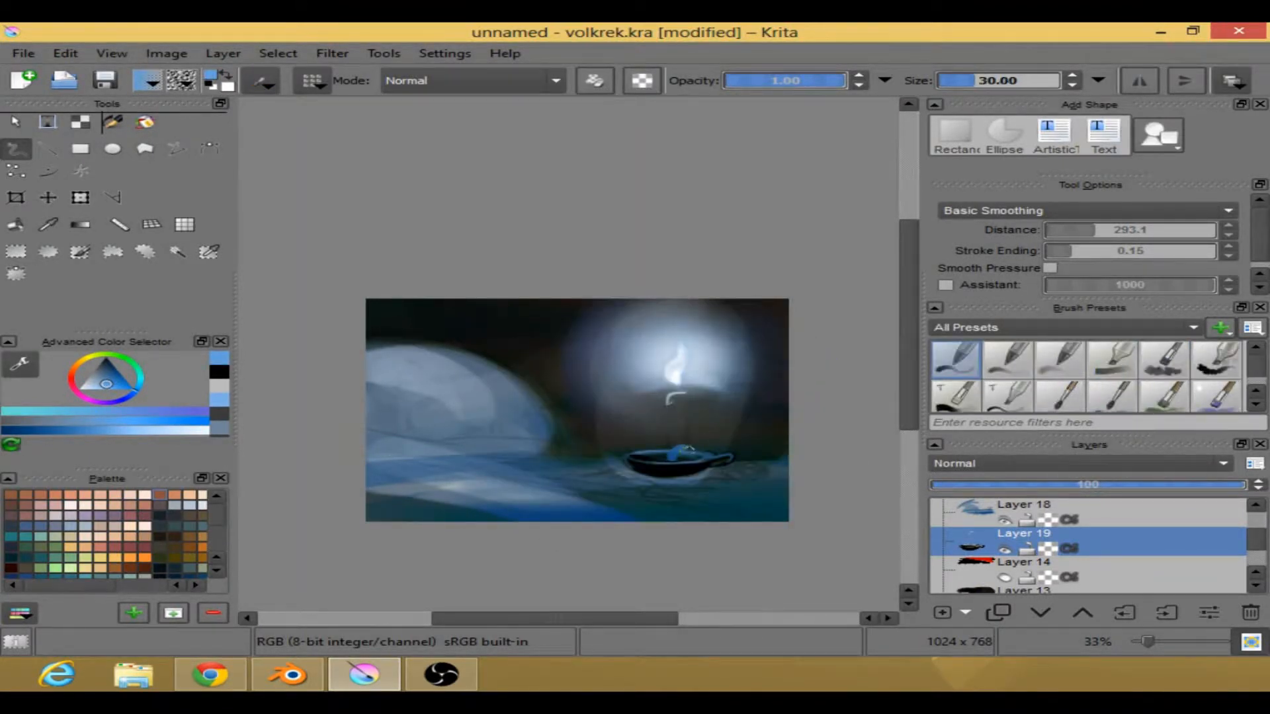
key("ctrl+z")
- Paint the candle's body in muted grey-blue from below the flame down into the dish, and show Layer 14 again
right_click(654, 396)
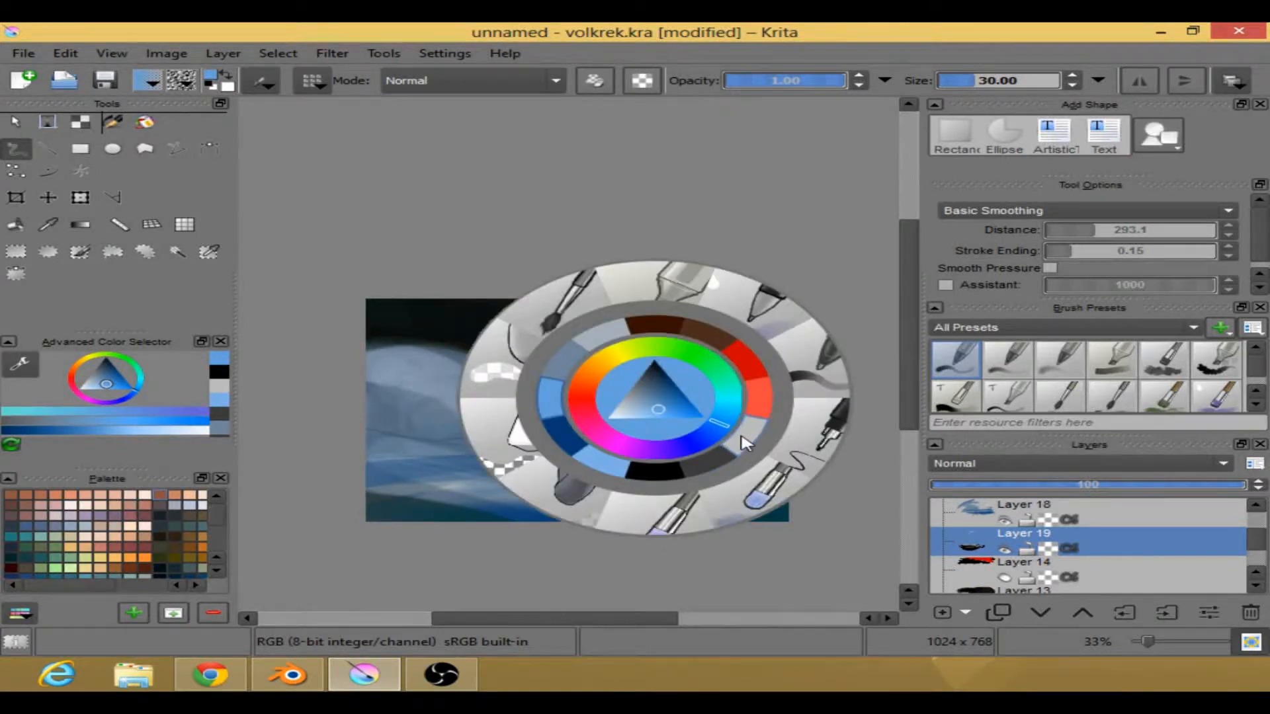
left_click(568, 356)
left_click_drag(676, 447, 677, 455)
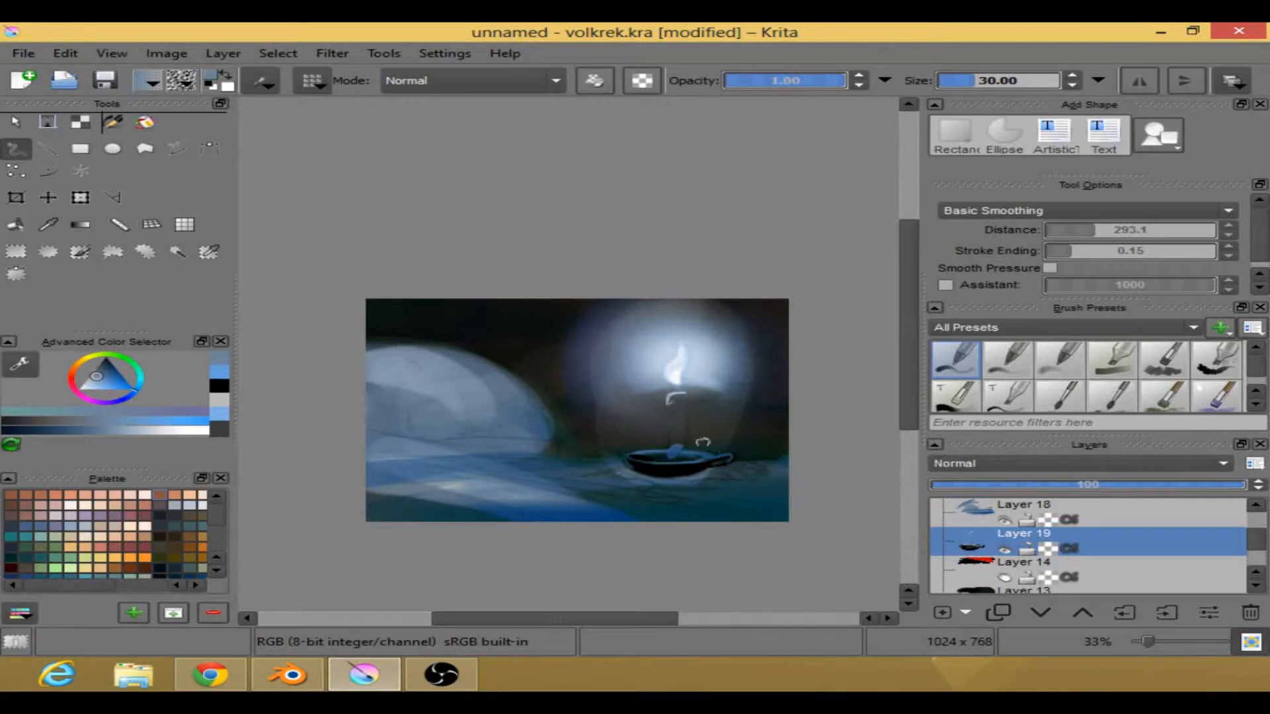
left_click_drag(672, 399, 671, 447)
mouse_move(675, 401)
left_mouse_down()
mouse_move(681, 440)
mouse_move(674, 396)
mouse_move(682, 433)
mouse_move(670, 406)
mouse_move(667, 446)
mouse_move(679, 455)
mouse_move(684, 435)
mouse_move(674, 457)
mouse_move(656, 457)
mouse_move(687, 458)
left_mouse_up()
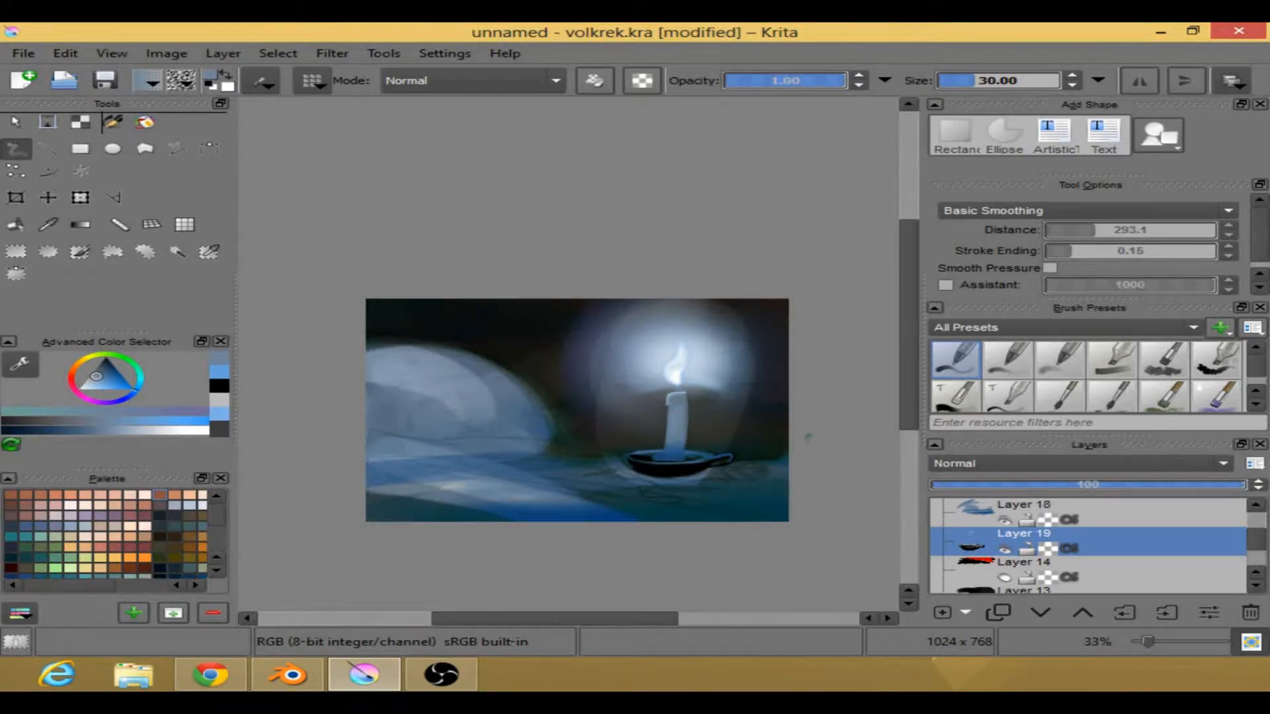
left_click(1005, 577)
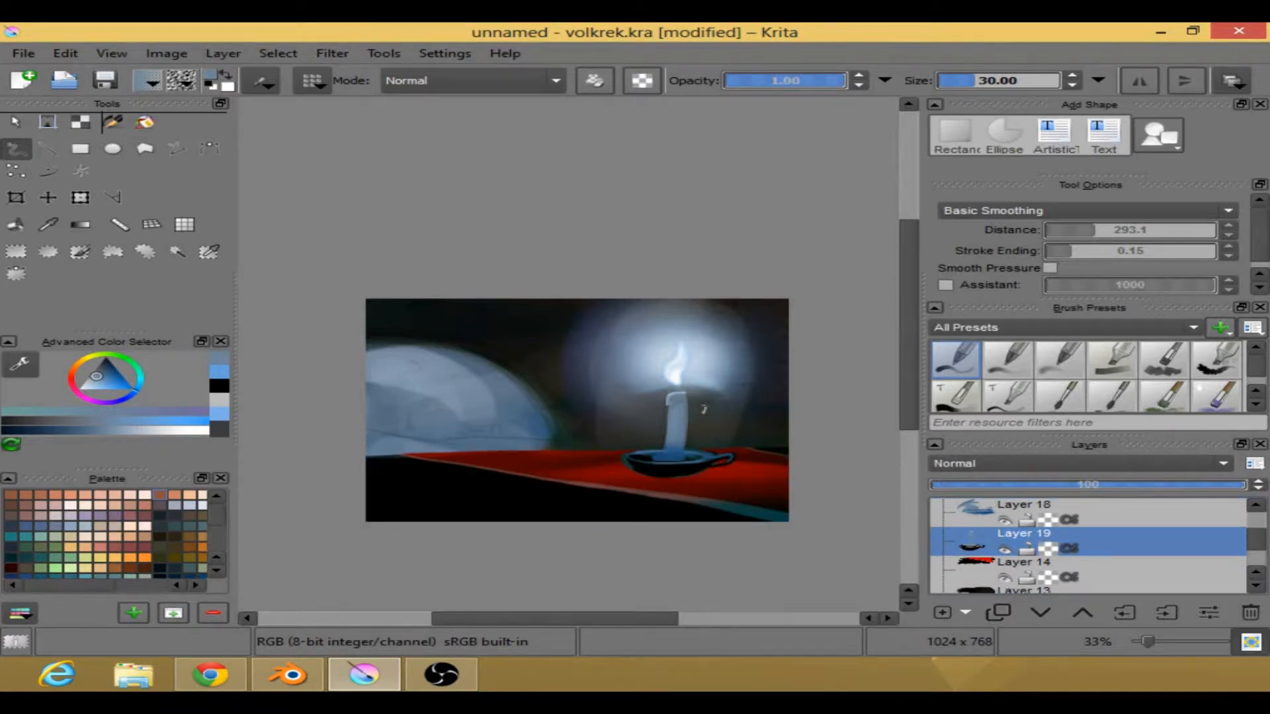
mouse_move(669, 459)
left_mouse_down()
mouse_move(645, 456)
mouse_move(661, 455)
left_mouse_up()
- Choose light grey and the size 10 brush, and dab paint at the candle's base
right_click(688, 396)
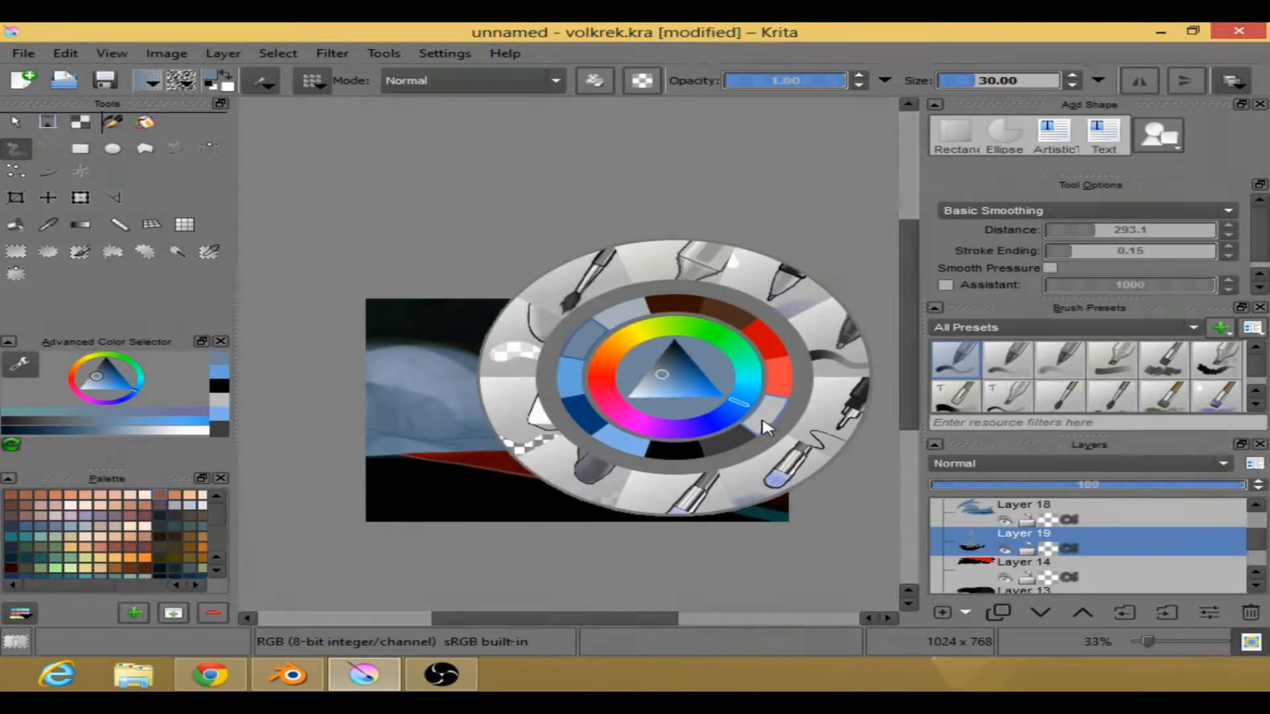
left_click(751, 423)
right_click(695, 367)
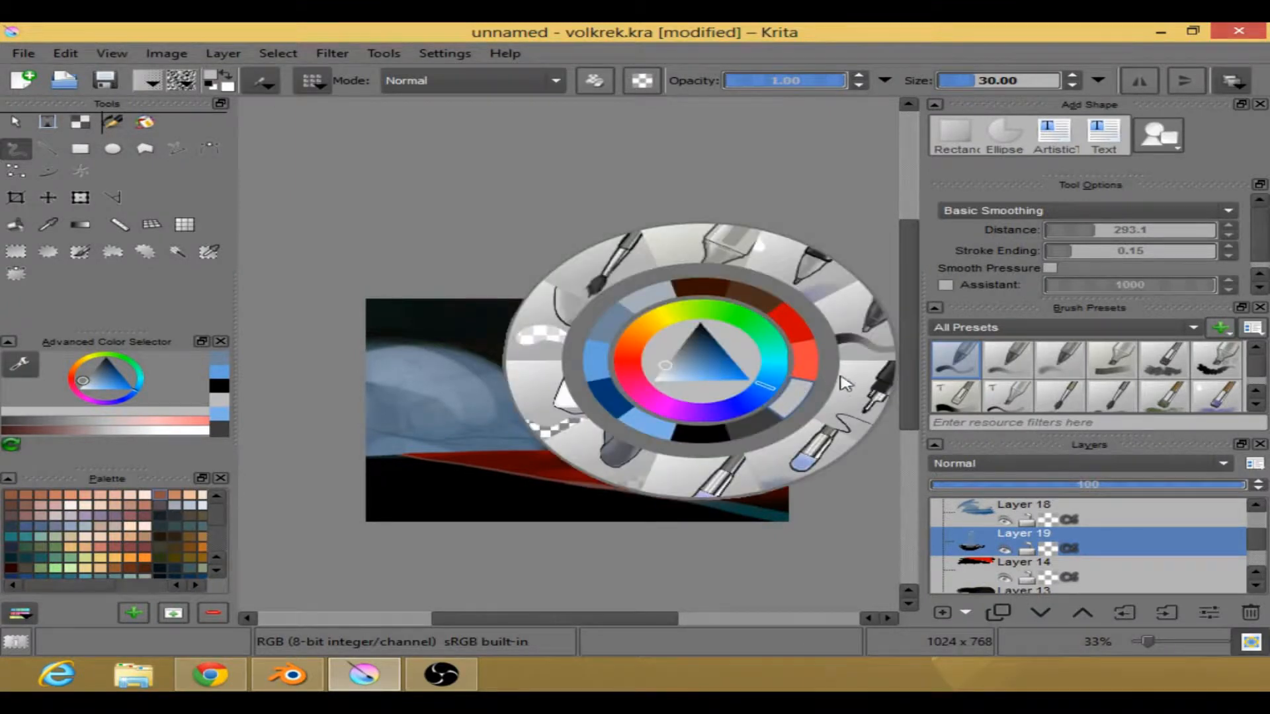
left_click(861, 399)
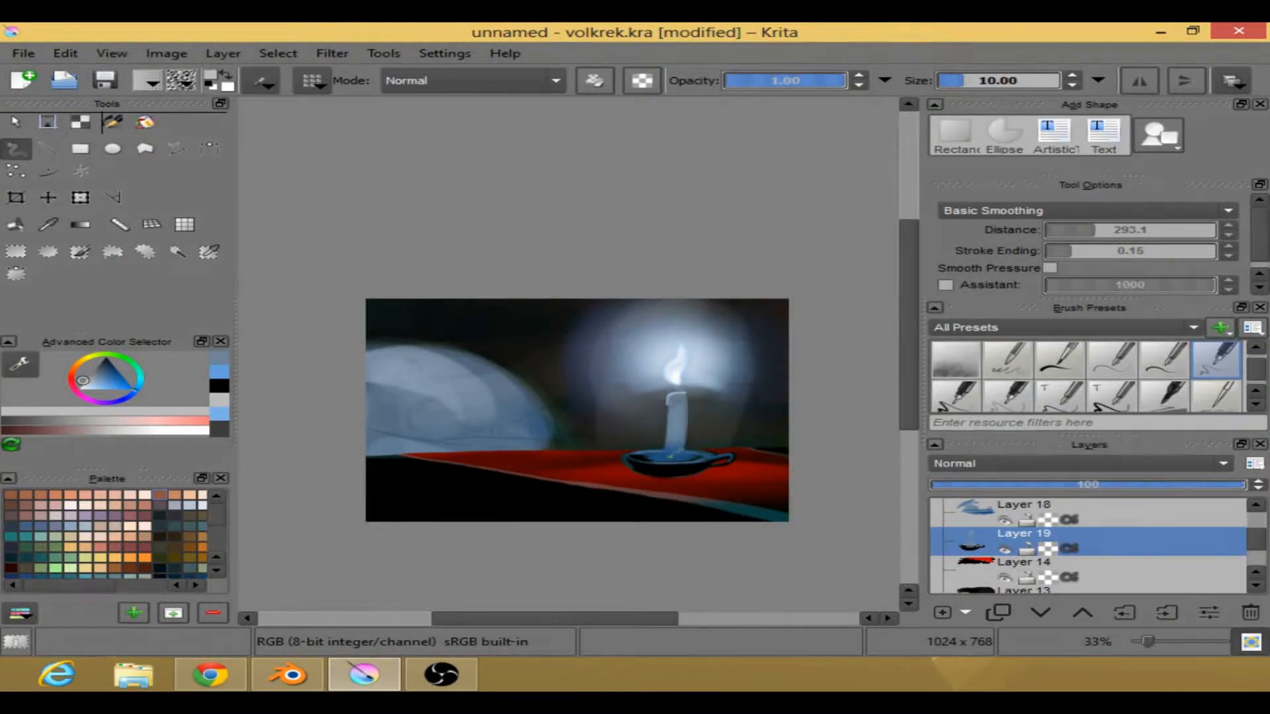
left_click(672, 455)
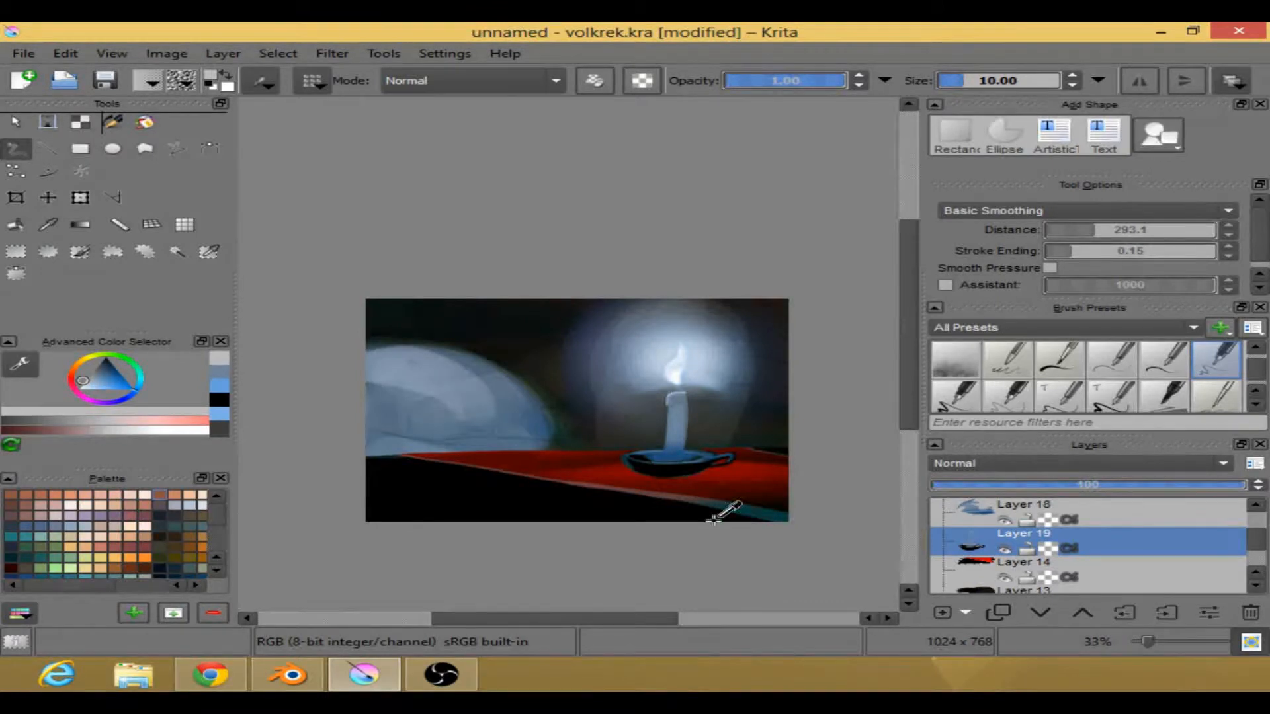
- Sample the pale blue at the candle's top and paint melted wax strokes around its base in the dish
right_click(667, 381)
left_click(827, 462)
left_click(50, 225)
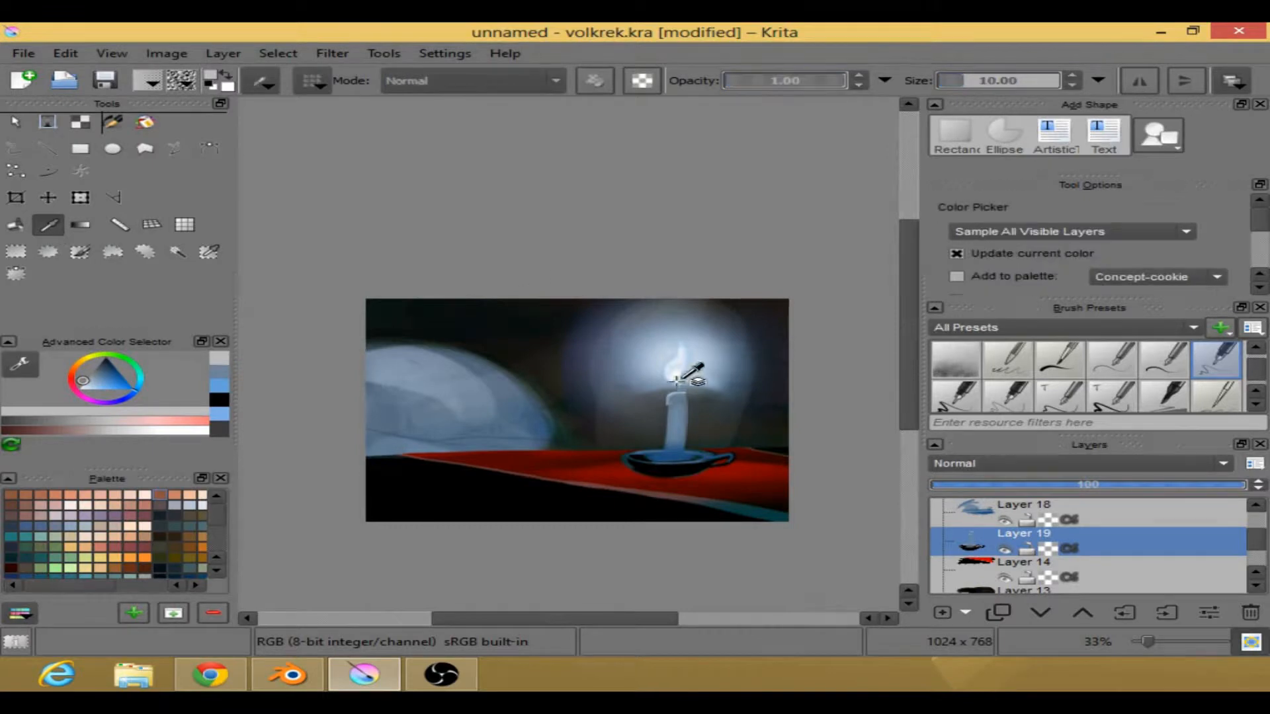
left_click(671, 395)
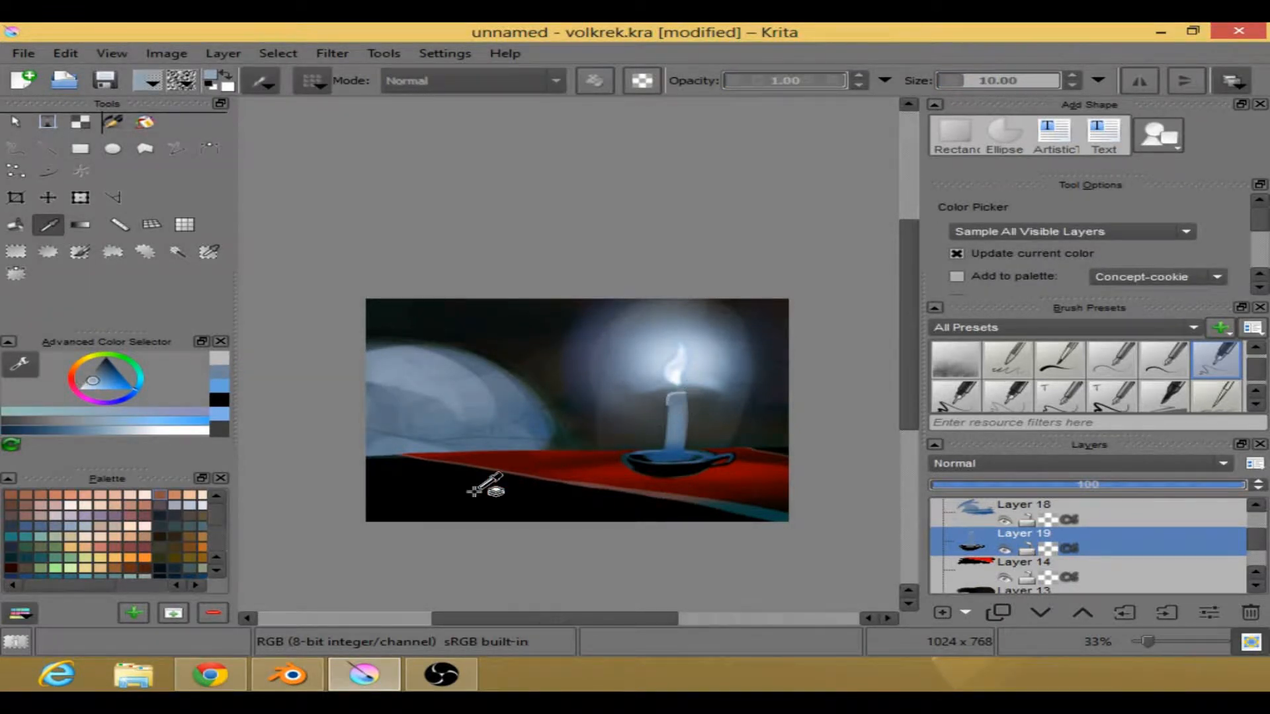
left_click(16, 152)
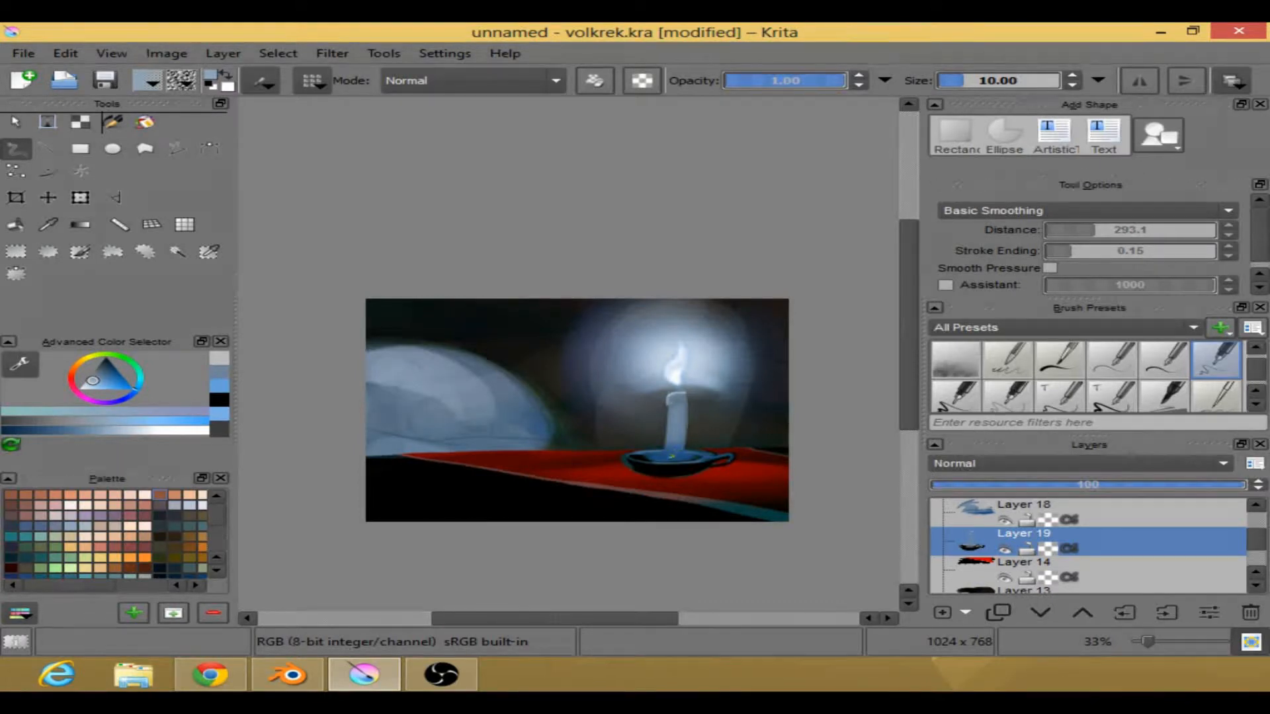
left_click_drag(680, 449, 673, 453)
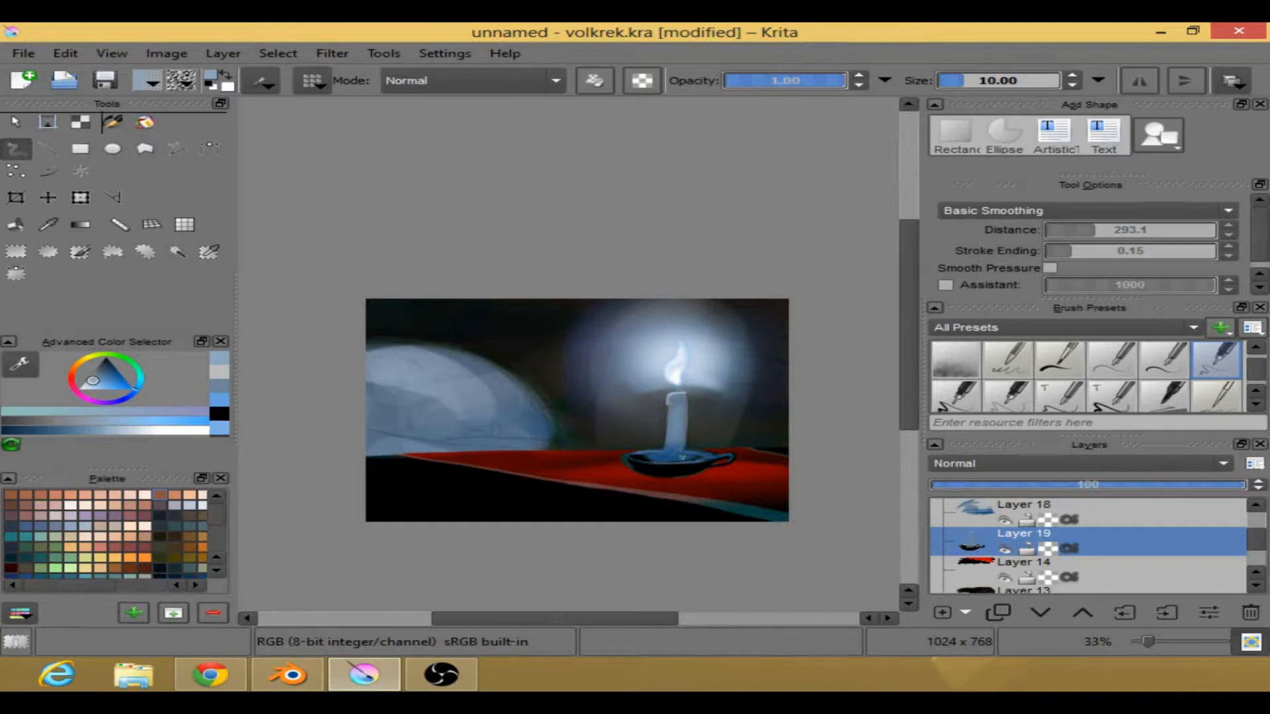
left_click_drag(669, 434, 666, 447)
- Choose dark blue, set a smaller brush of size 5.73, and shade around the candle's base inside the dish
right_click(609, 378)
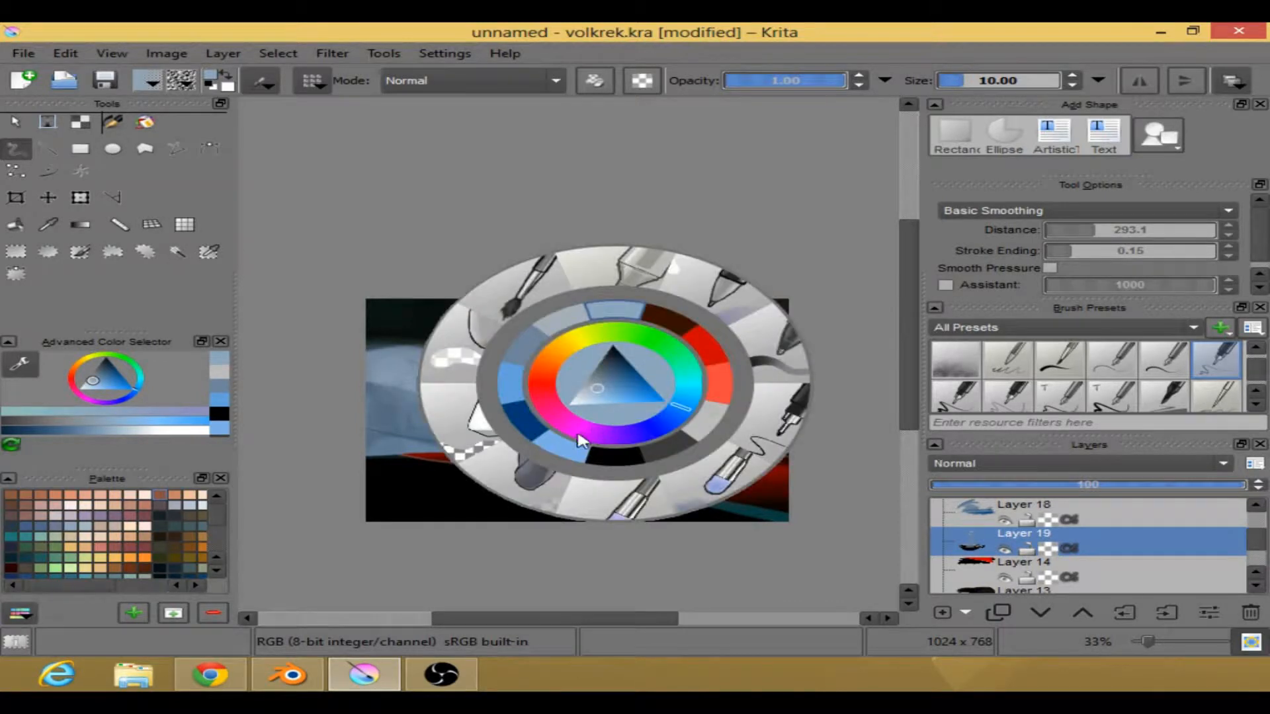
left_click(524, 427)
right_click(696, 437)
left_click(807, 356)
left_click_drag(985, 81, 960, 78)
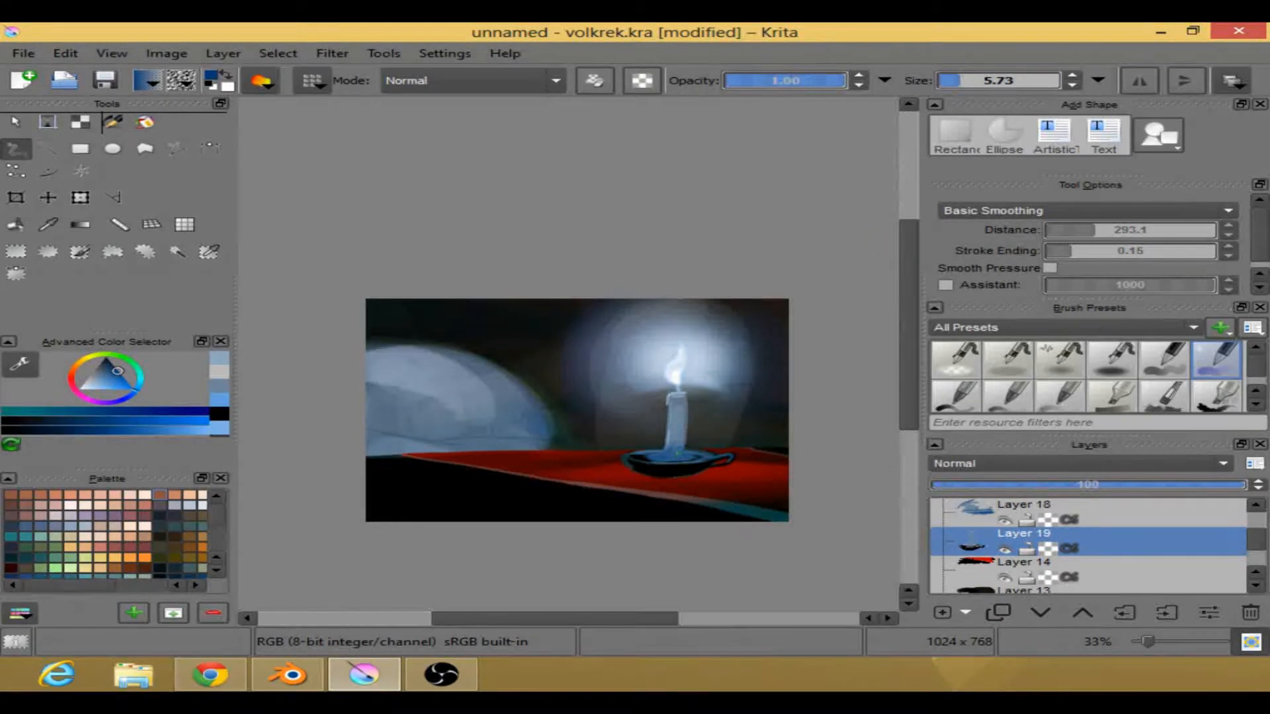
left_click_drag(681, 455, 685, 456)
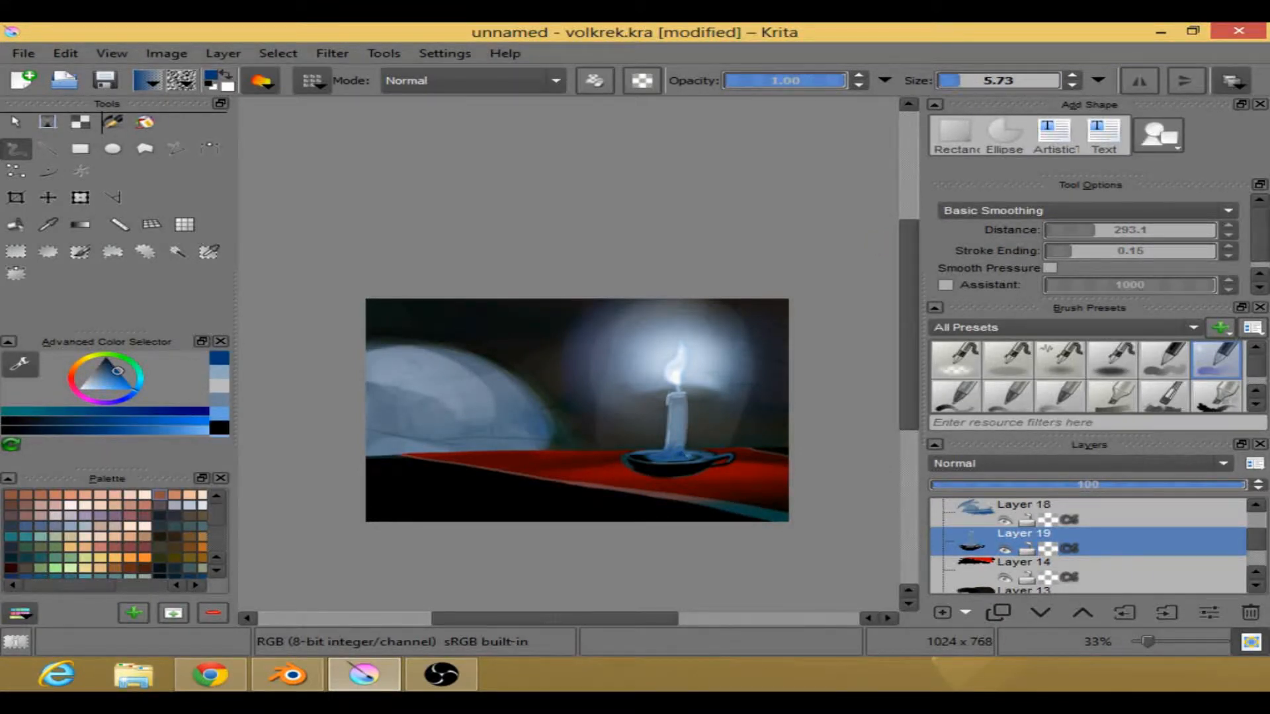
left_click_drag(671, 458, 654, 459)
- Toggle Layer 19's visibility to compare the picture with and without the candle and dish
mouse_move(902, 275)
left_mouse_down()
mouse_move(904, 301)
mouse_move(902, 282)
left_mouse_up()
left_click(1005, 548)
left_click(1006, 547)
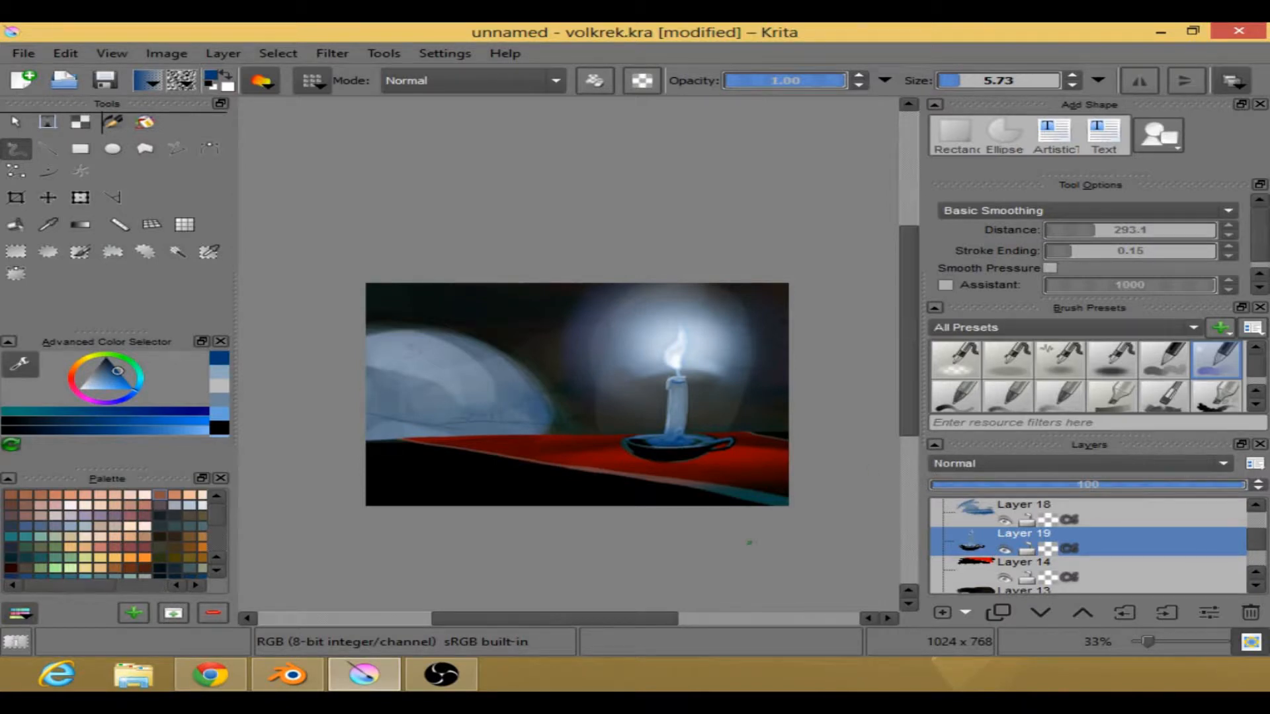
- Add a new paint layer between Layer 14 and Layer 13
left_click(1022, 568)
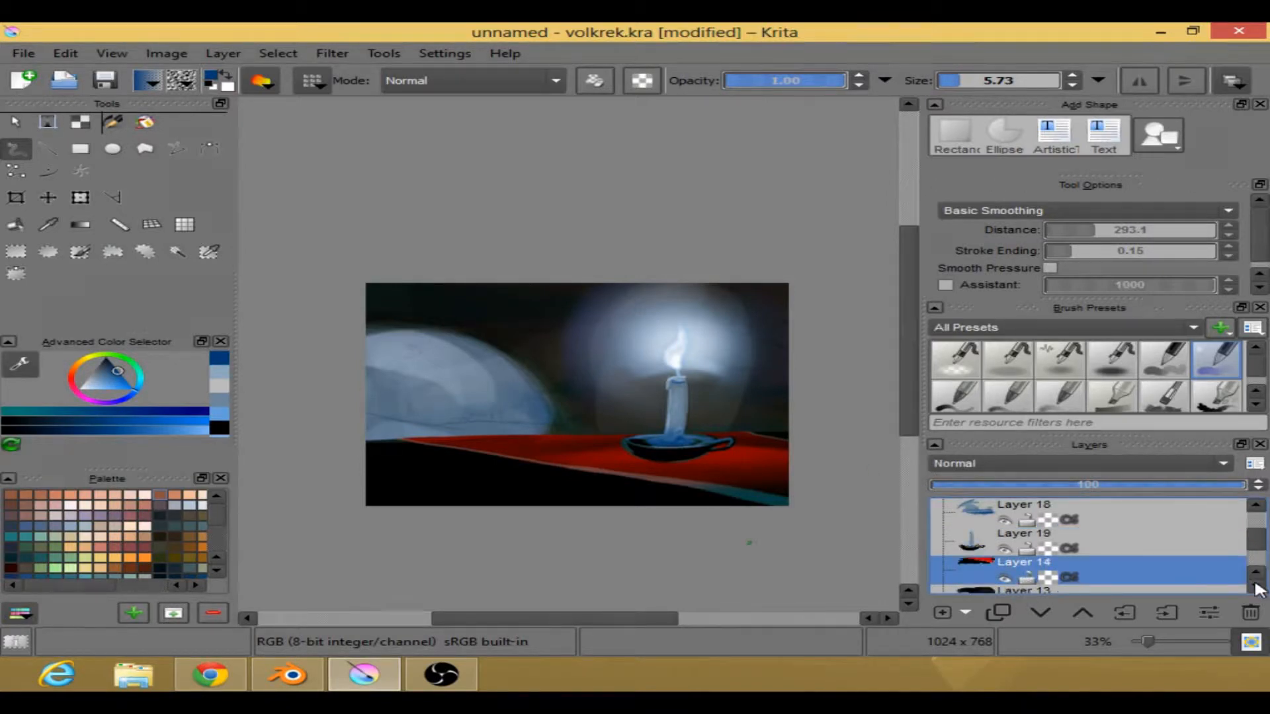
left_click(1255, 586)
left_click(1006, 564)
left_click(939, 610)
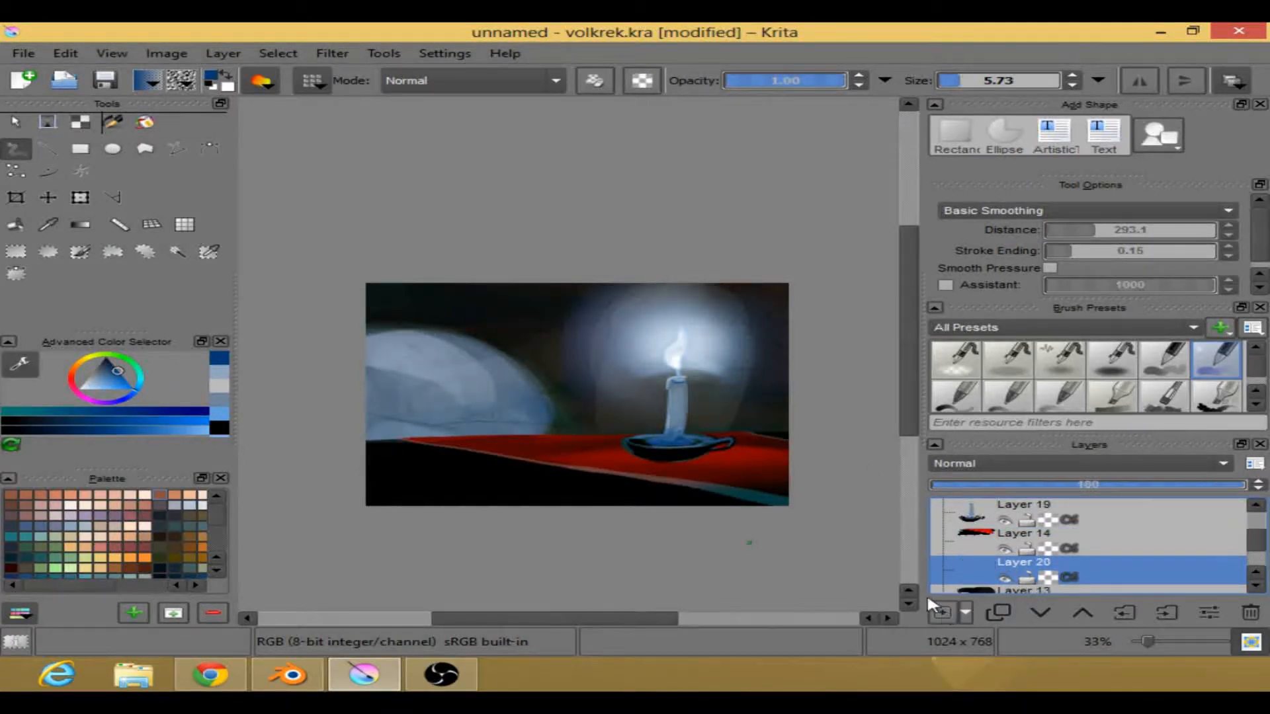
right_click(693, 406)
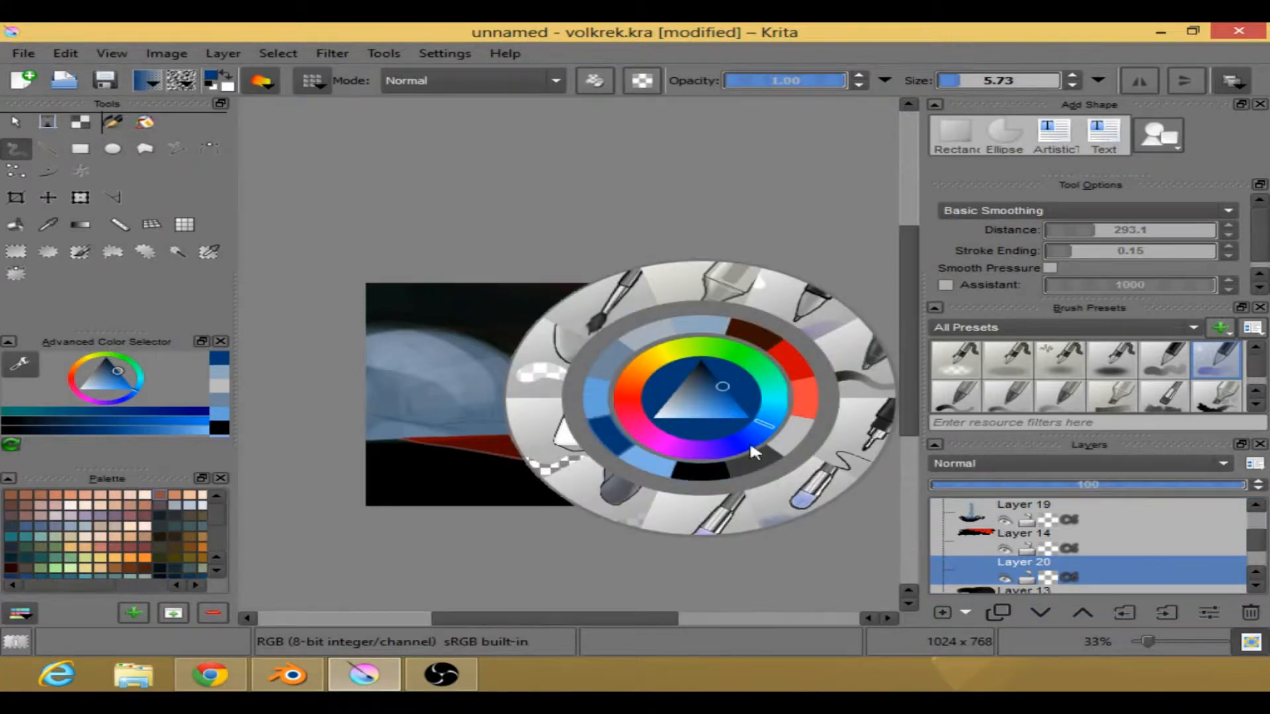
left_click(603, 404)
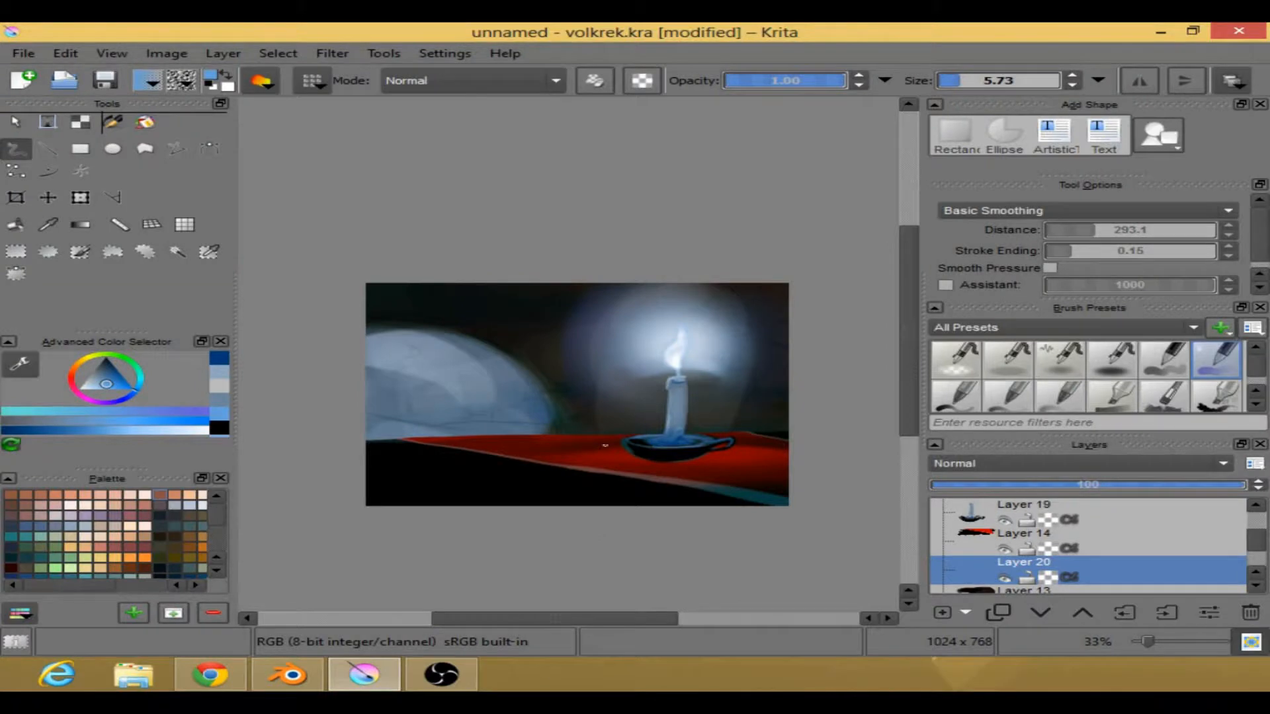
mouse_move(737, 287)
left_mouse_down()
mouse_move(735, 315)
mouse_move(736, 287)
left_mouse_up()
key("ctrl+z")
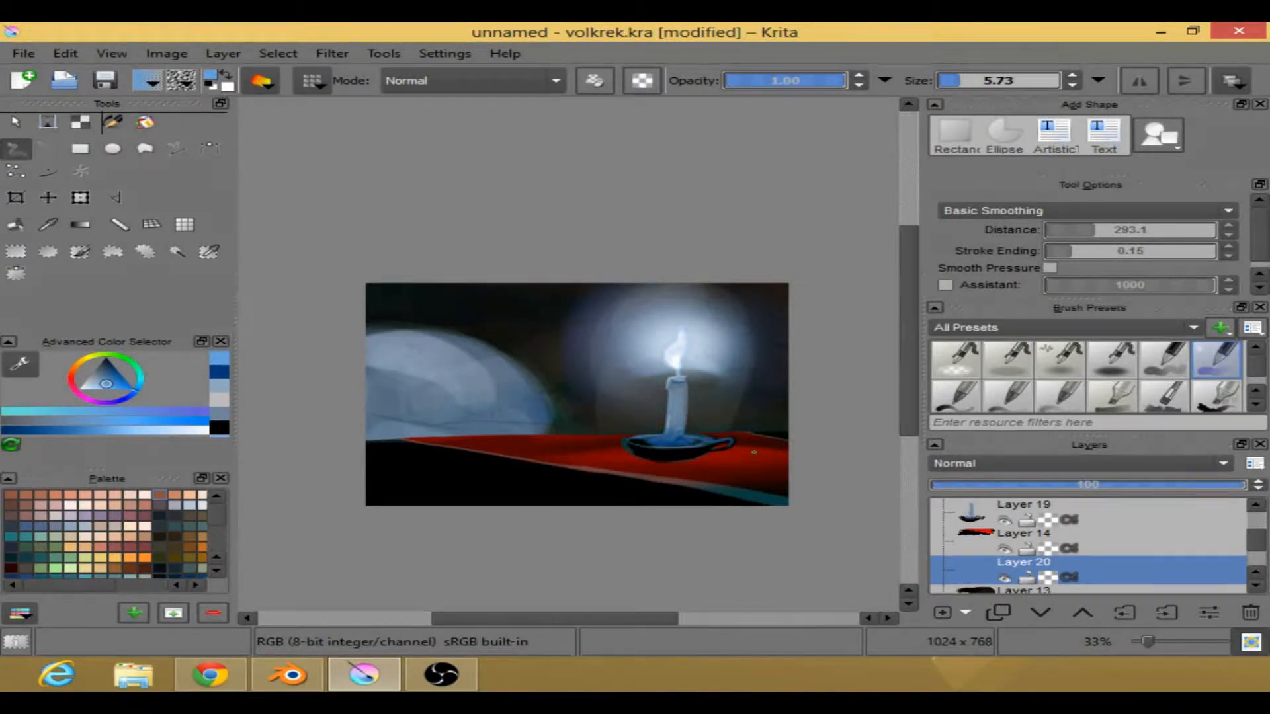
- Choose a dark blue and switch to the size 30 brush
right_click(607, 278)
left_click(617, 257)
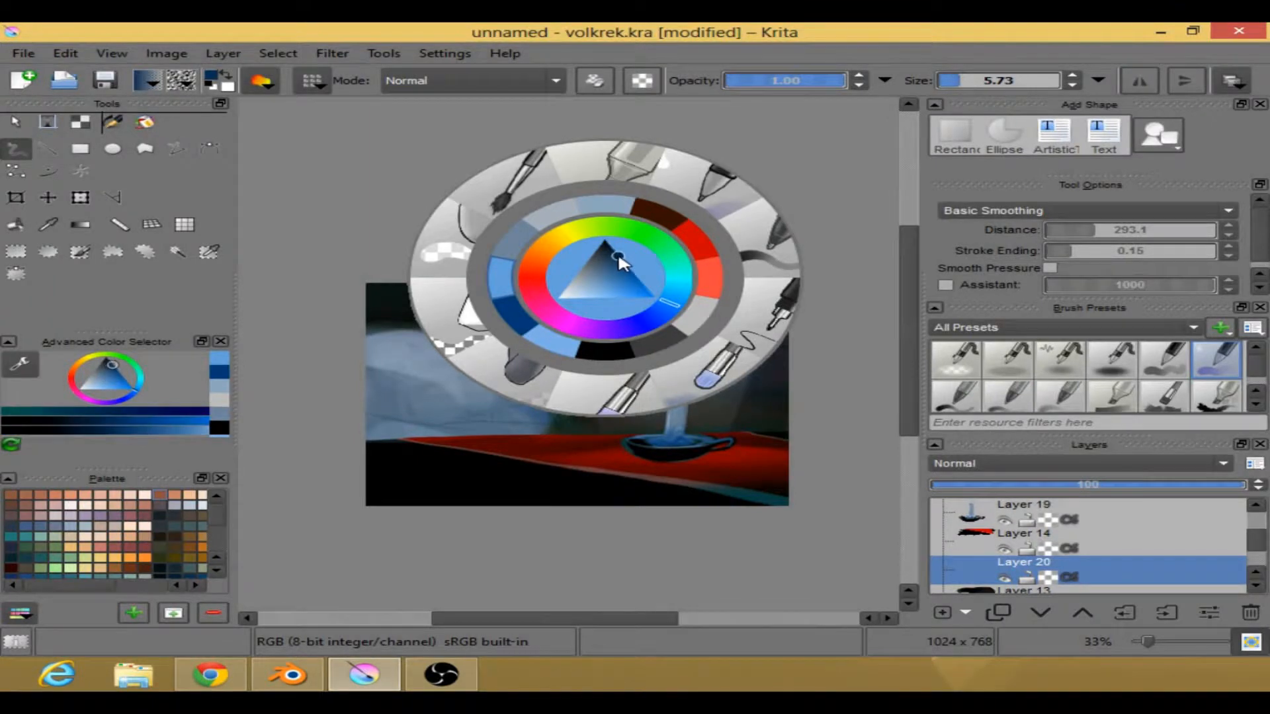
left_click(768, 254)
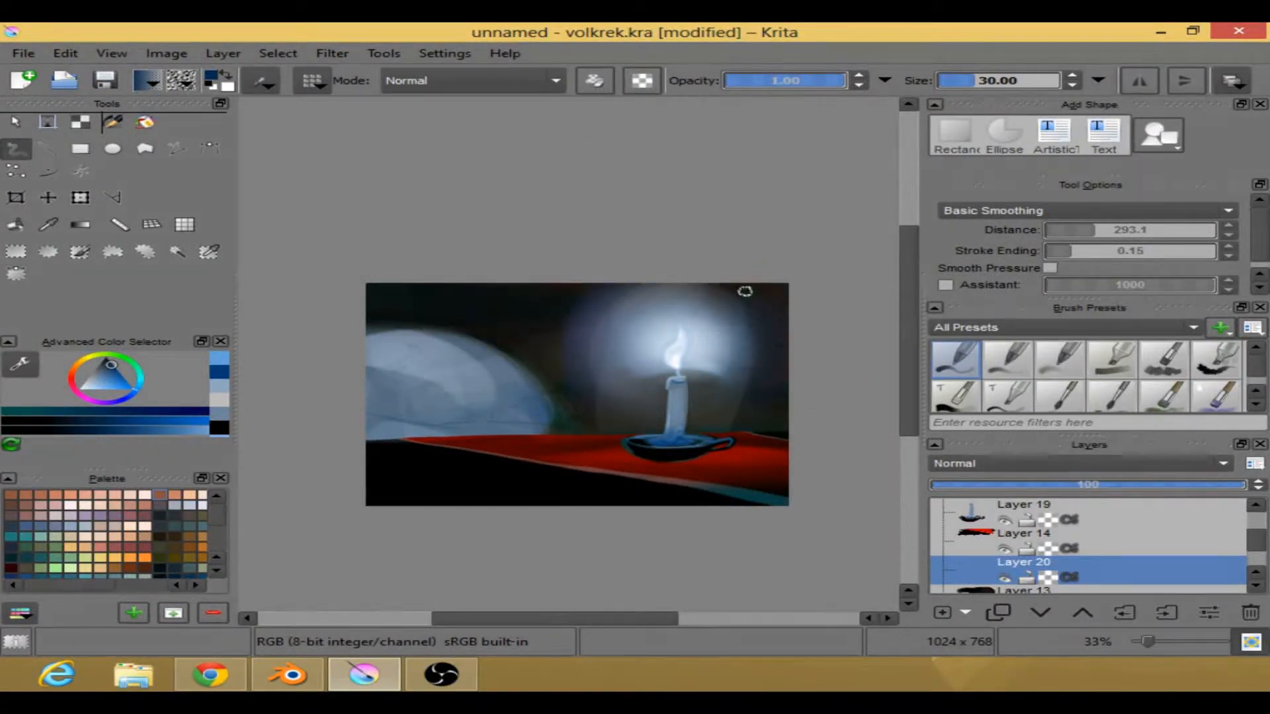
mouse_move(734, 284)
left_mouse_down()
mouse_move(743, 324)
mouse_move(744, 283)
mouse_move(736, 350)
left_mouse_up()
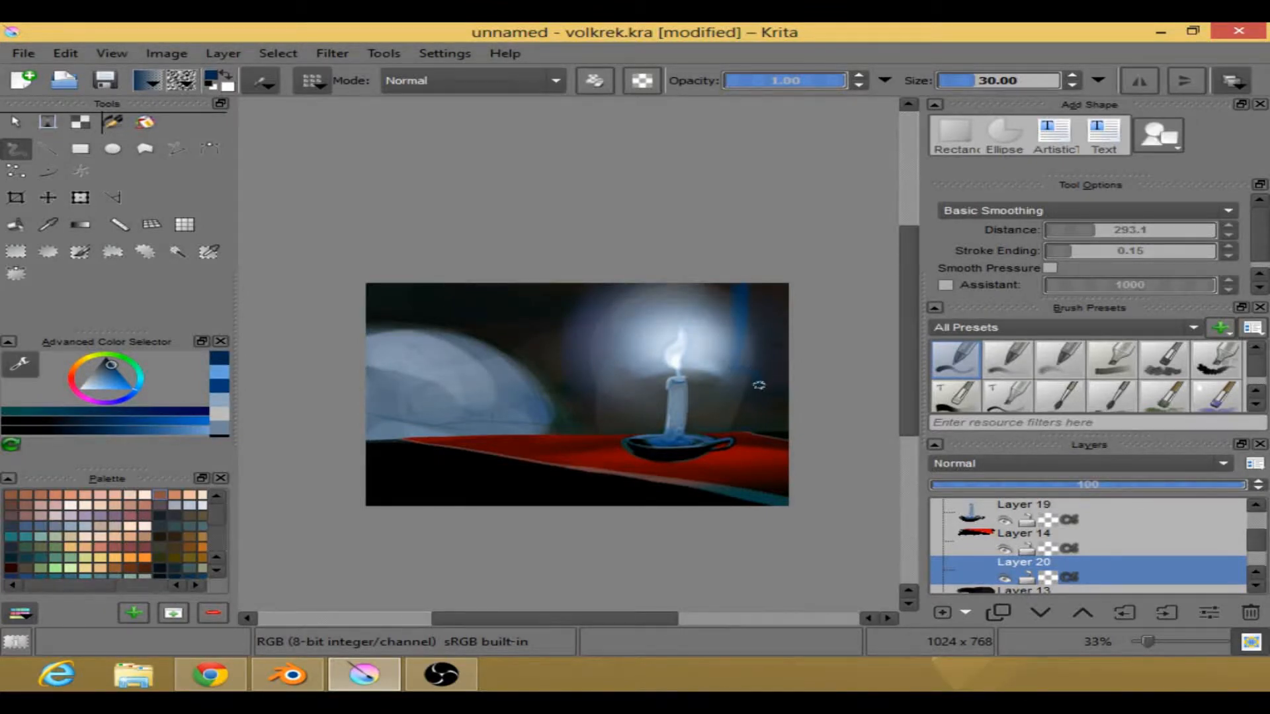
mouse_move(772, 389)
left_mouse_down()
mouse_move(760, 370)
mouse_move(786, 404)
mouse_move(743, 331)
left_mouse_up()
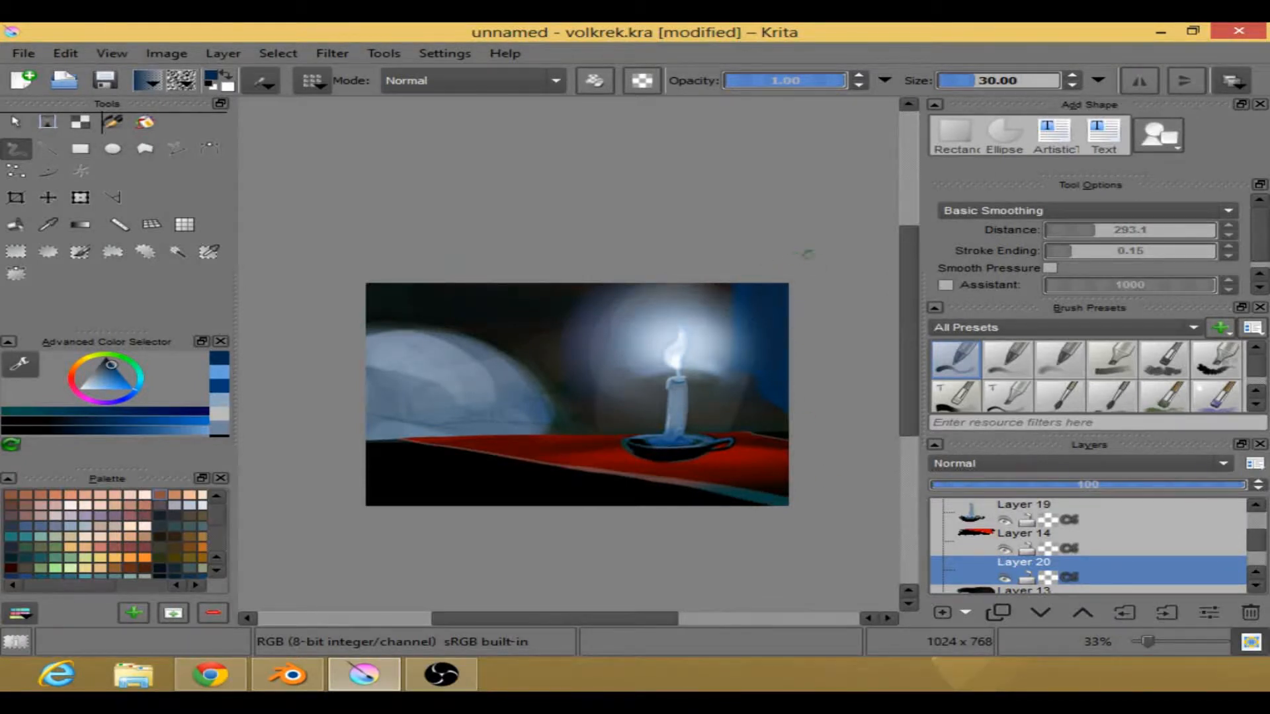
key("ctrl")
key("ctrl+z")
key("ctrl+z")
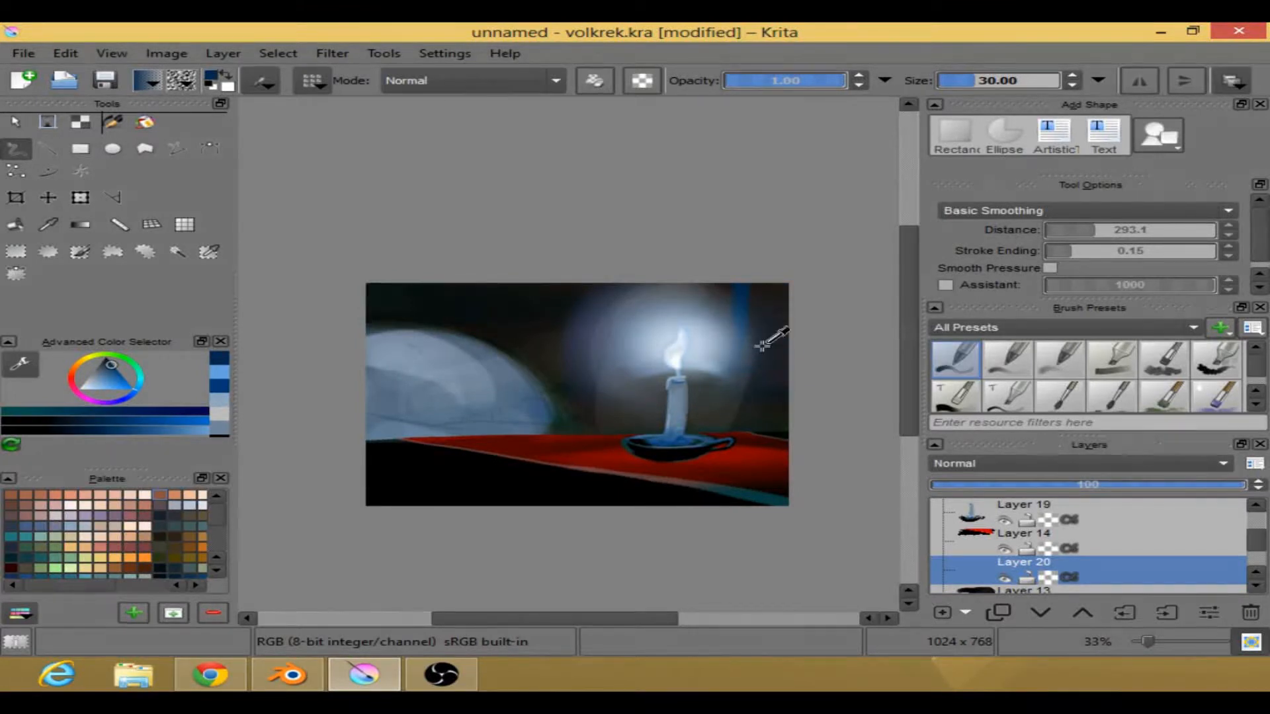
key("ctrl")
- Choose brown from the colour palette and darken it
right_click(734, 290)
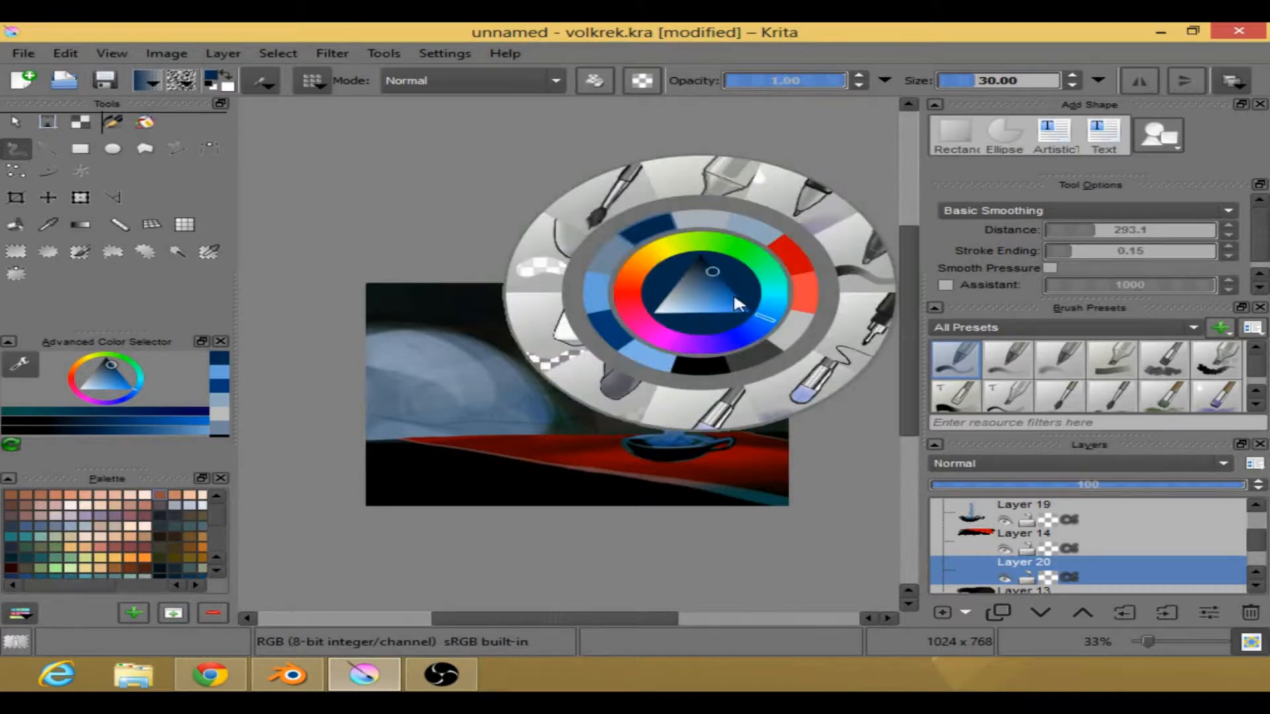
left_click(285, 506)
left_click(160, 496)
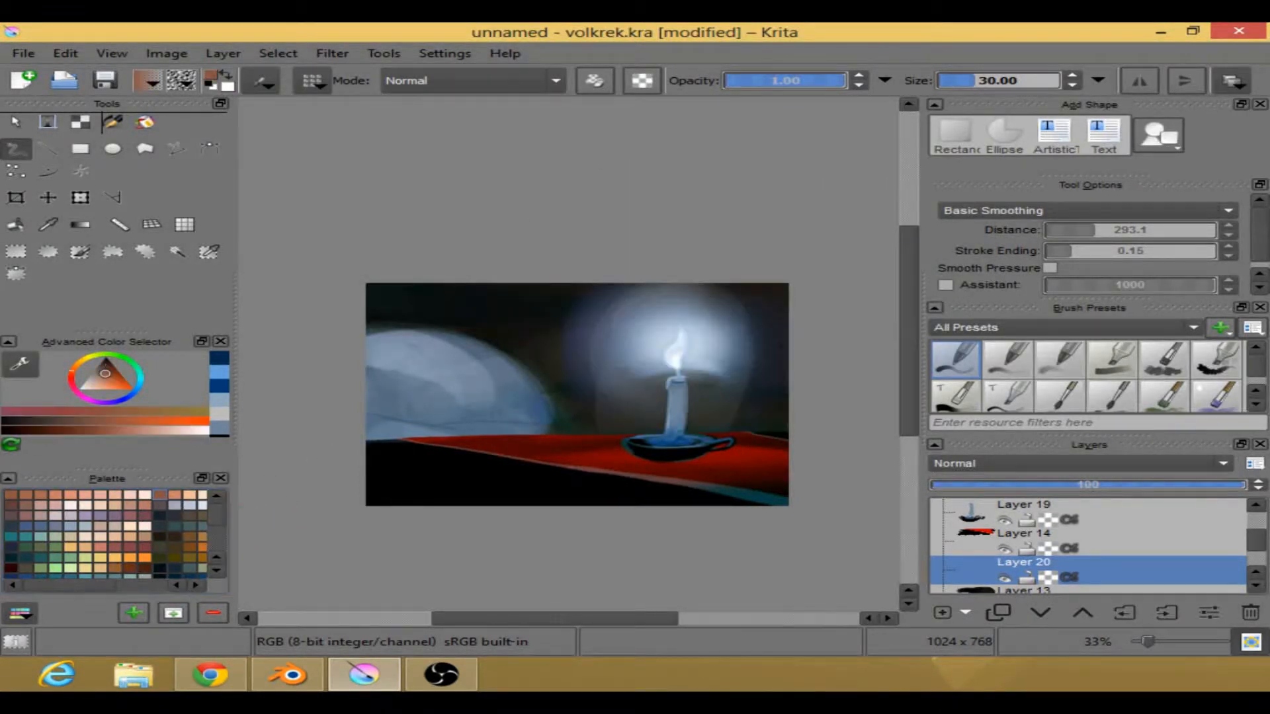
right_click(531, 344)
left_click_drag(532, 352, 534, 363)
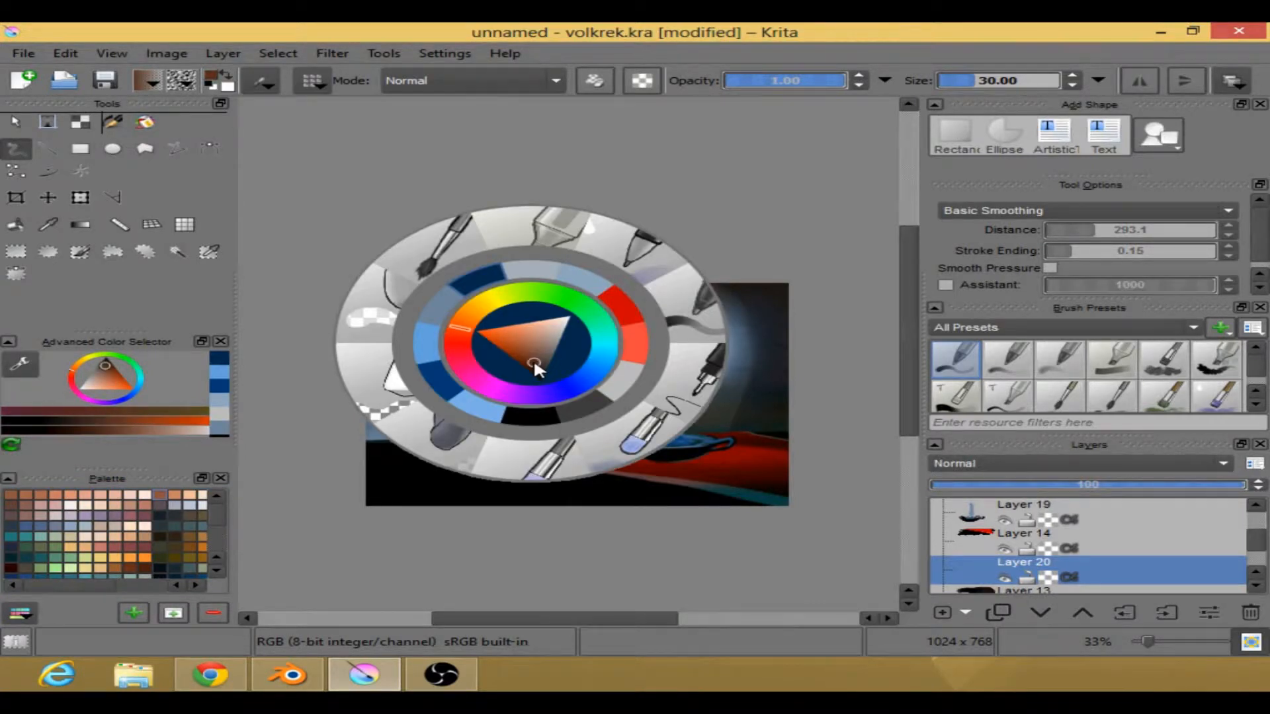
left_click(346, 461)
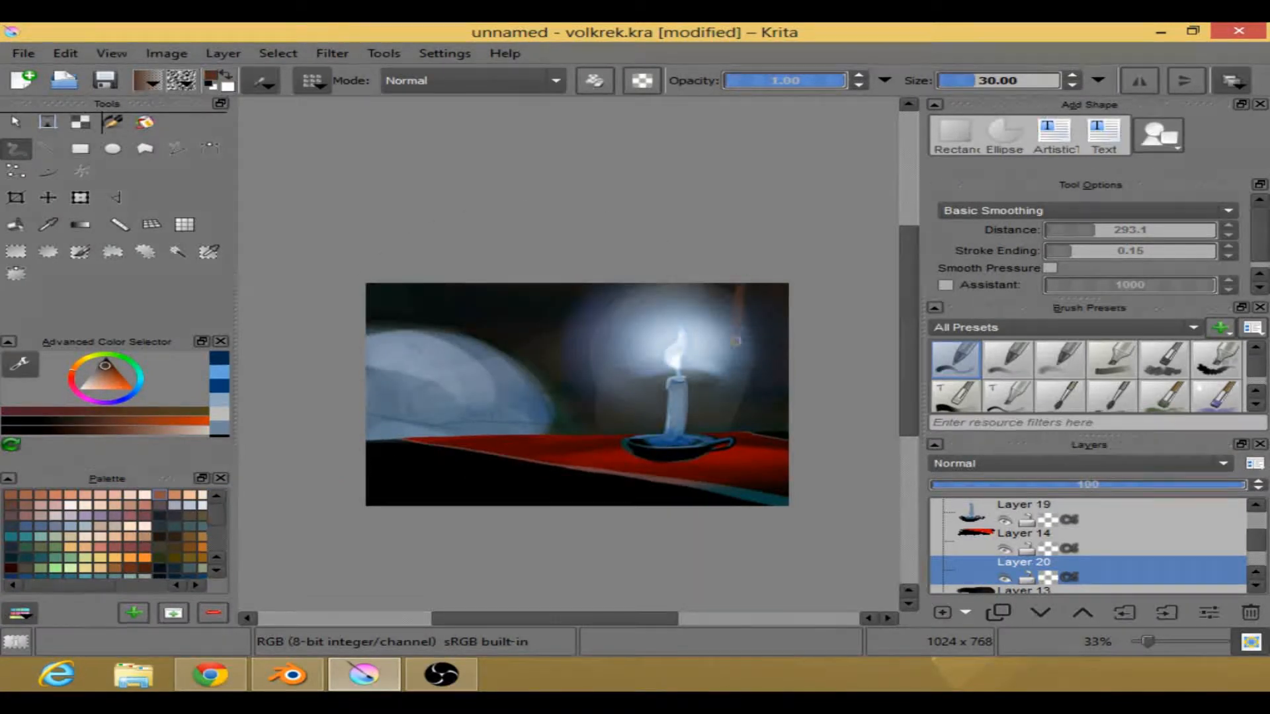
mouse_move(746, 281)
left_mouse_down()
mouse_move(754, 321)
mouse_move(767, 288)
mouse_move(771, 372)
left_mouse_up()
key("ctrl+z")
key("ctrl+z")
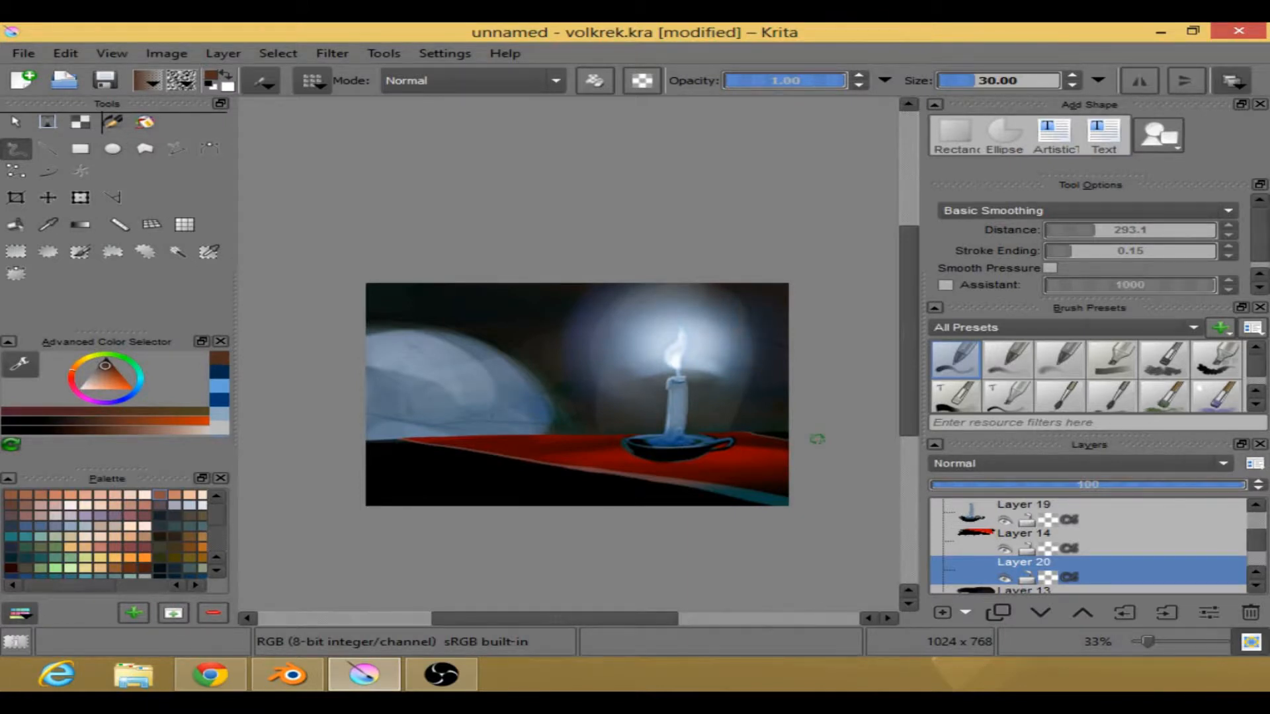
- Darken the brown further, set the brush size to 74.64, and paint over the wall to the right of the candle
right_click(500, 338)
left_click(502, 360)
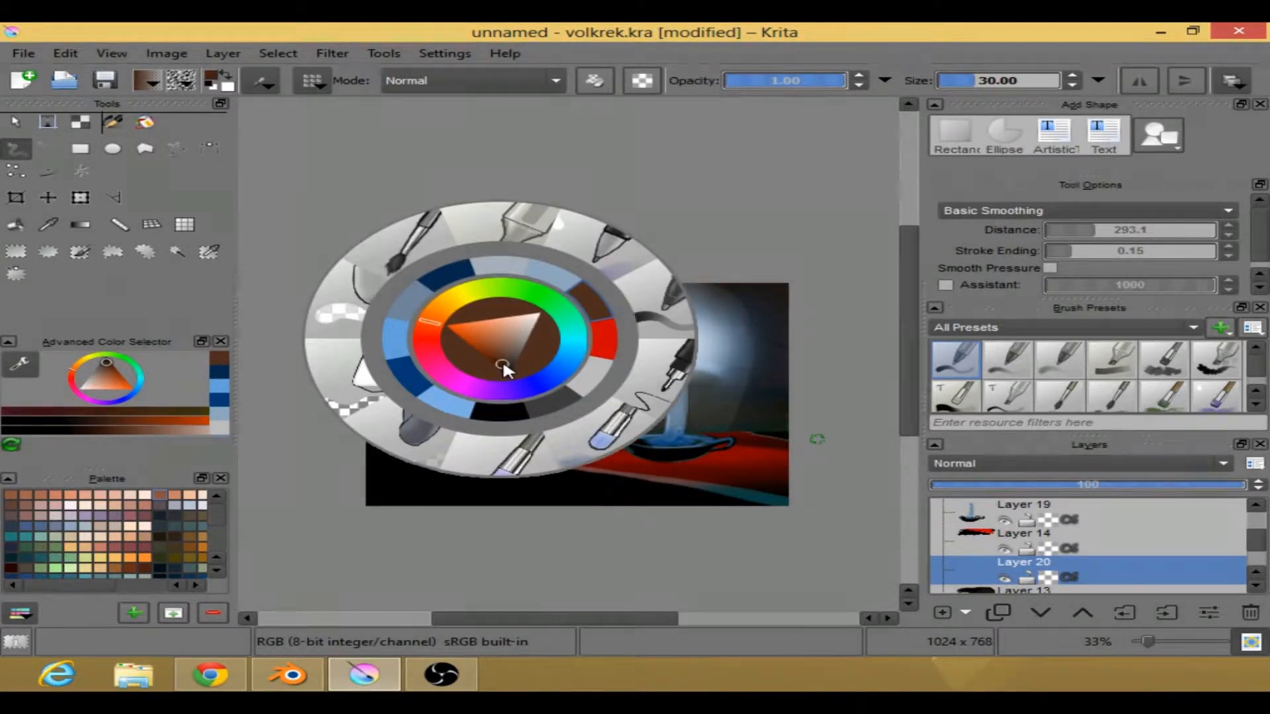
left_click(867, 341)
left_click(985, 80)
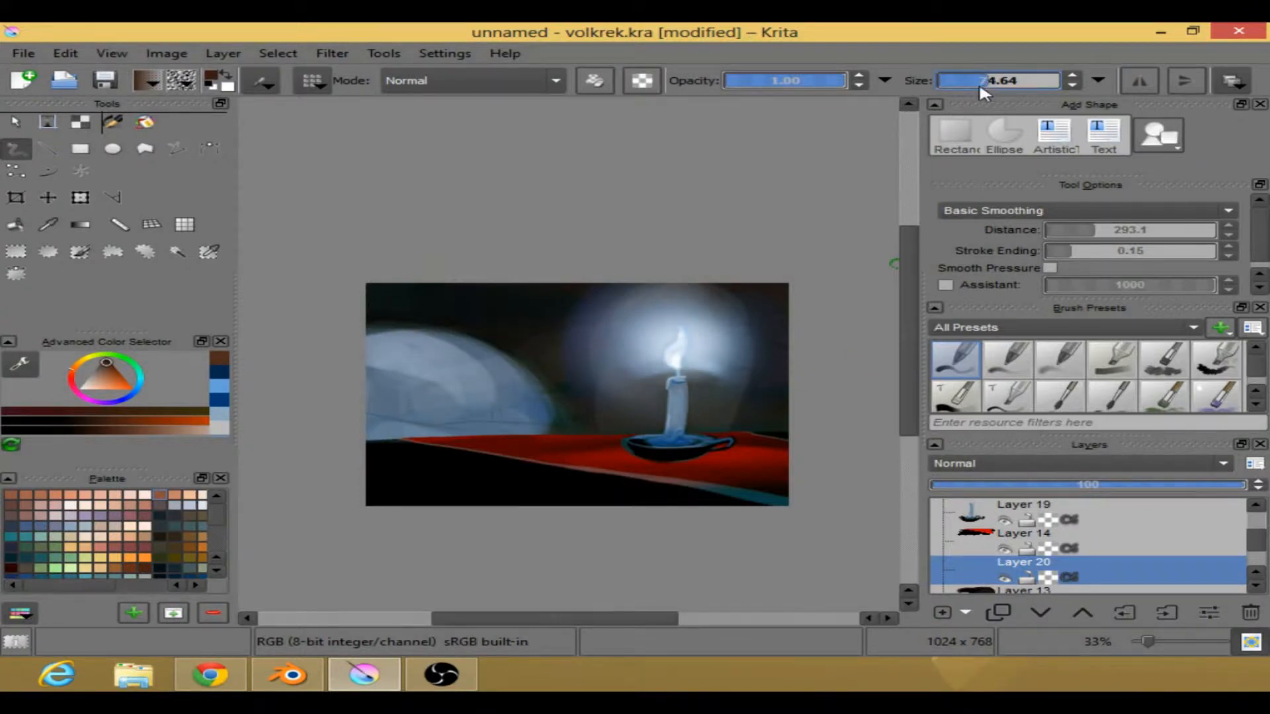
mouse_move(743, 283)
left_mouse_down()
mouse_move(737, 357)
mouse_move(767, 397)
mouse_move(778, 391)
left_mouse_up()
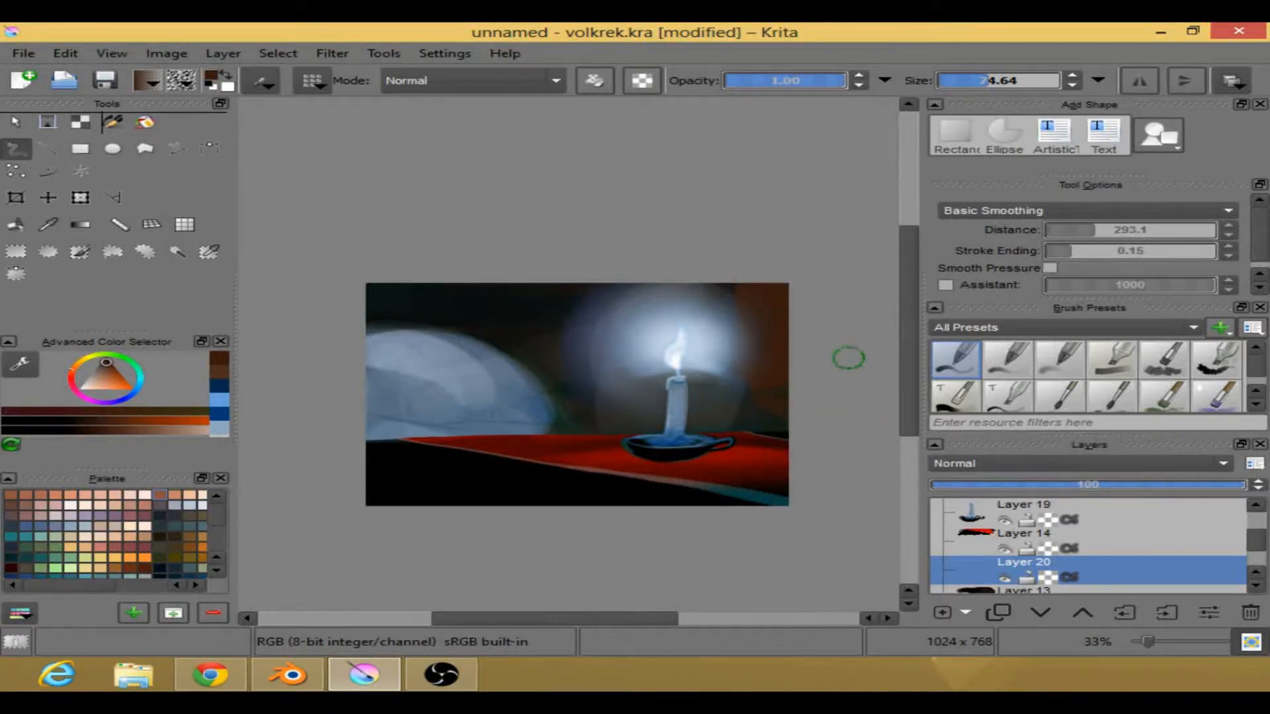
- Try a grey stroke on the brown wall beside the candle glow with the size 30 brush
right_click(808, 390)
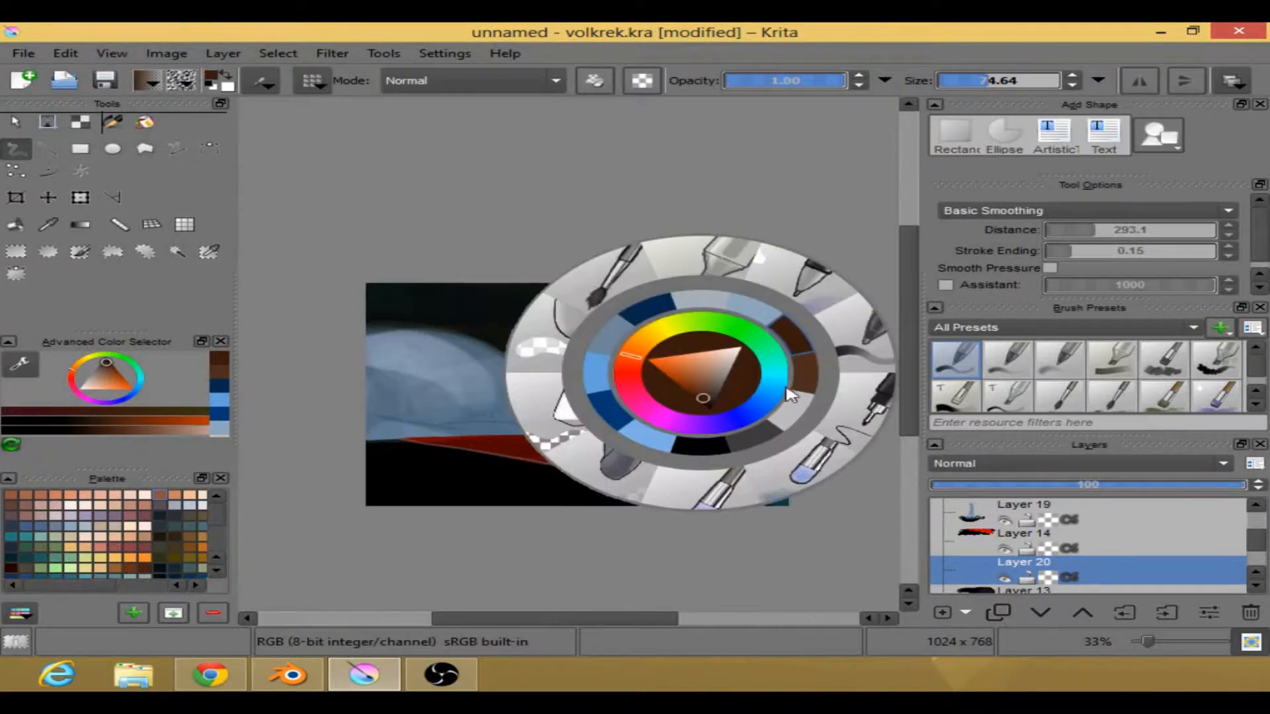
left_click(751, 434)
right_click(704, 268)
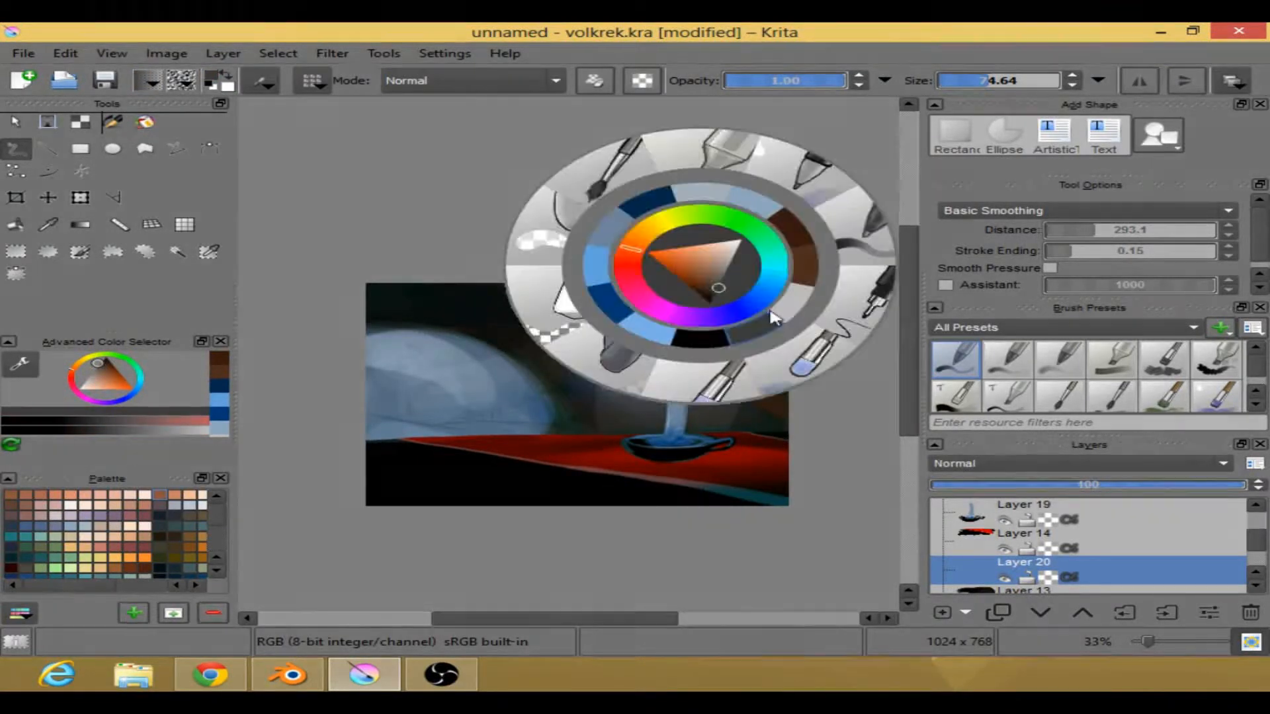
left_click(853, 284)
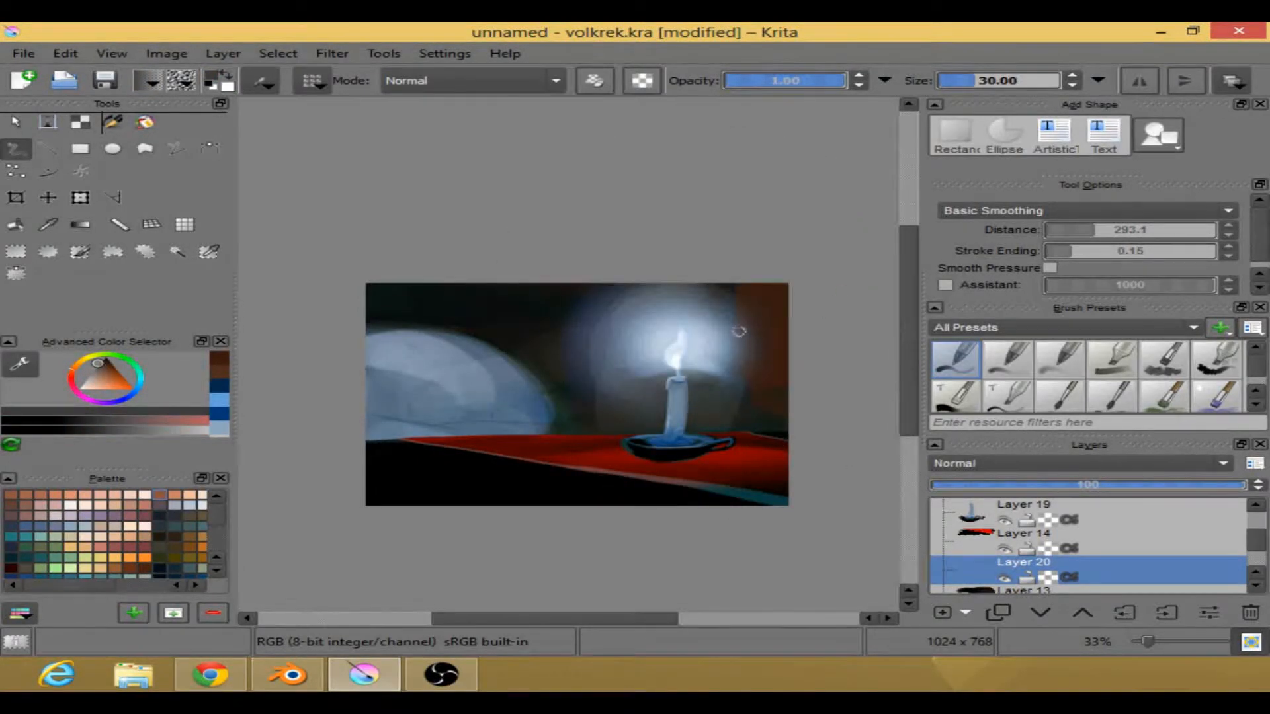
mouse_move(736, 321)
left_mouse_down()
mouse_move(734, 306)
mouse_move(733, 323)
mouse_move(788, 323)
left_mouse_up()
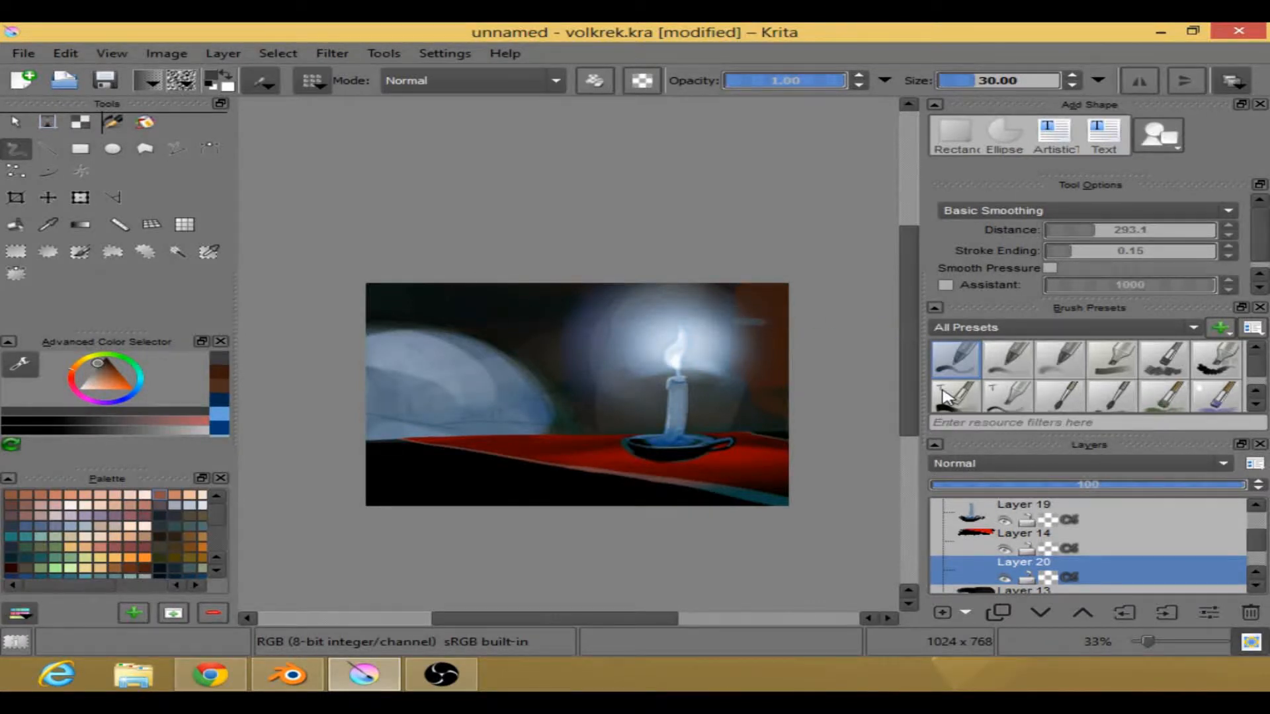
- Paint dark grey-brown over the wall beside the candle glow on Layer 20, with brush size 74.64 and opacity 0.66
right_click(643, 301)
left_click_drag(652, 324, 660, 327)
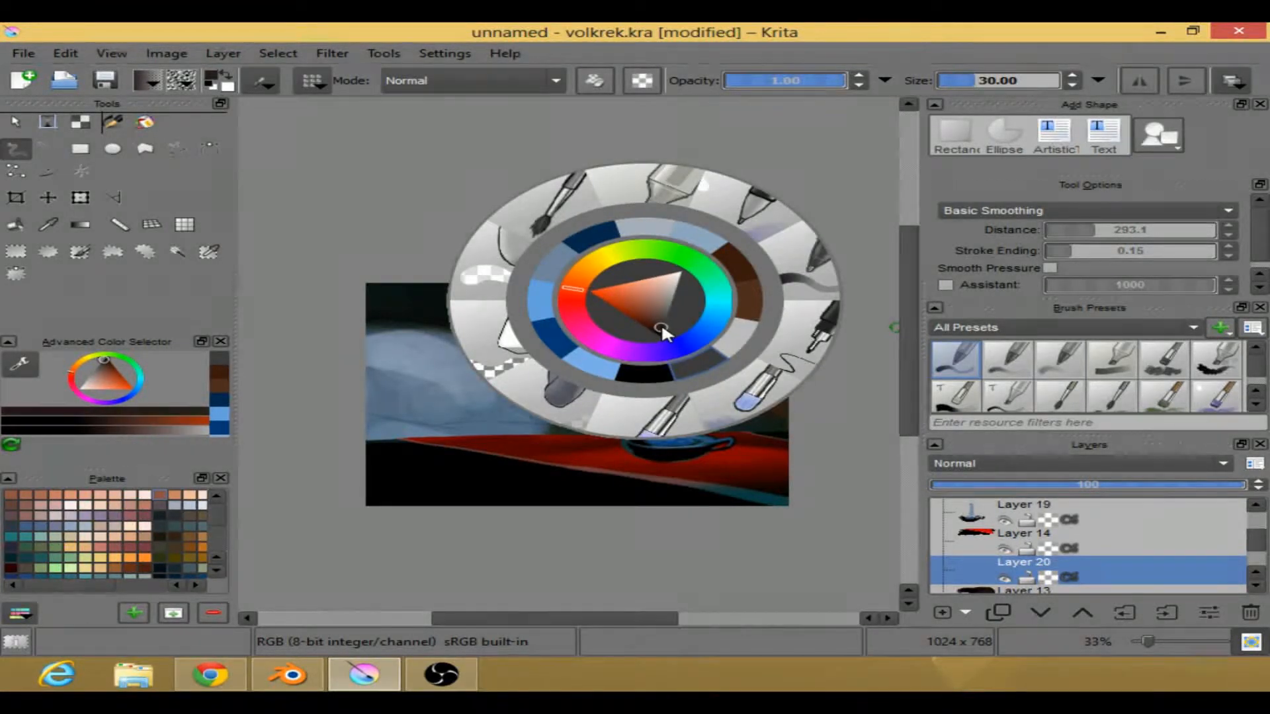
left_click(825, 432)
left_click(992, 86)
left_click(805, 80)
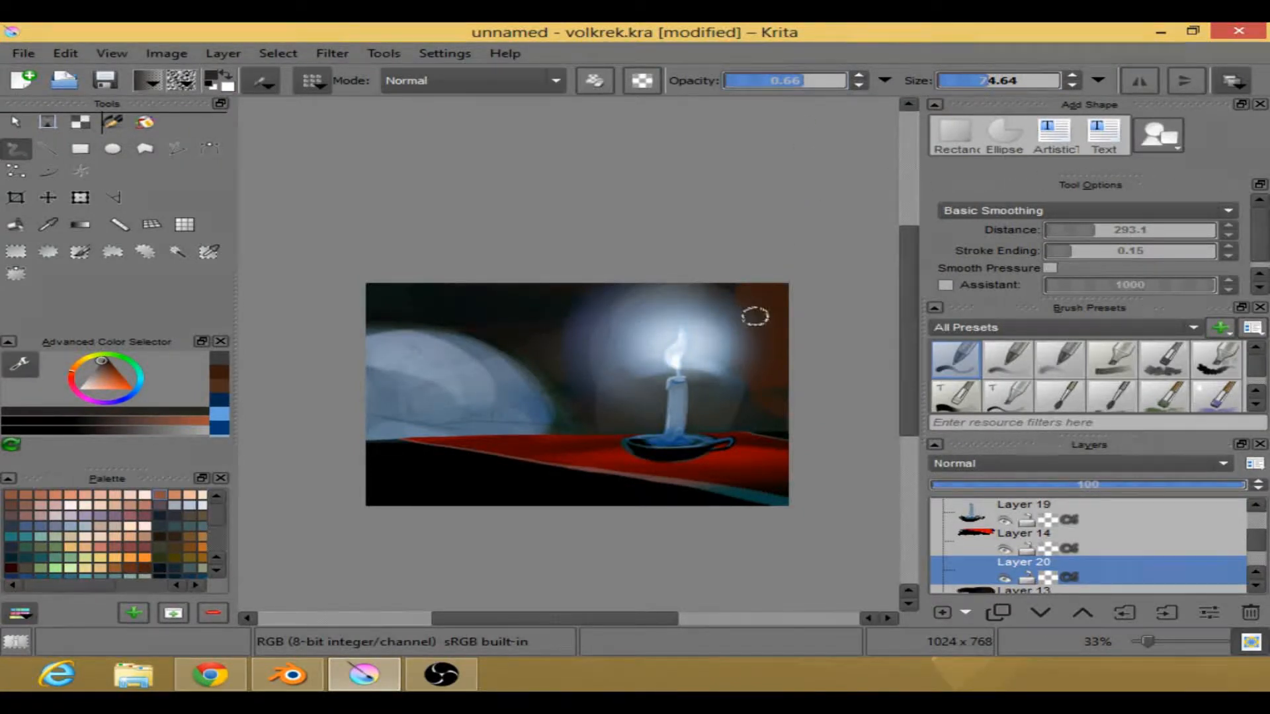
left_click_drag(750, 318, 803, 318)
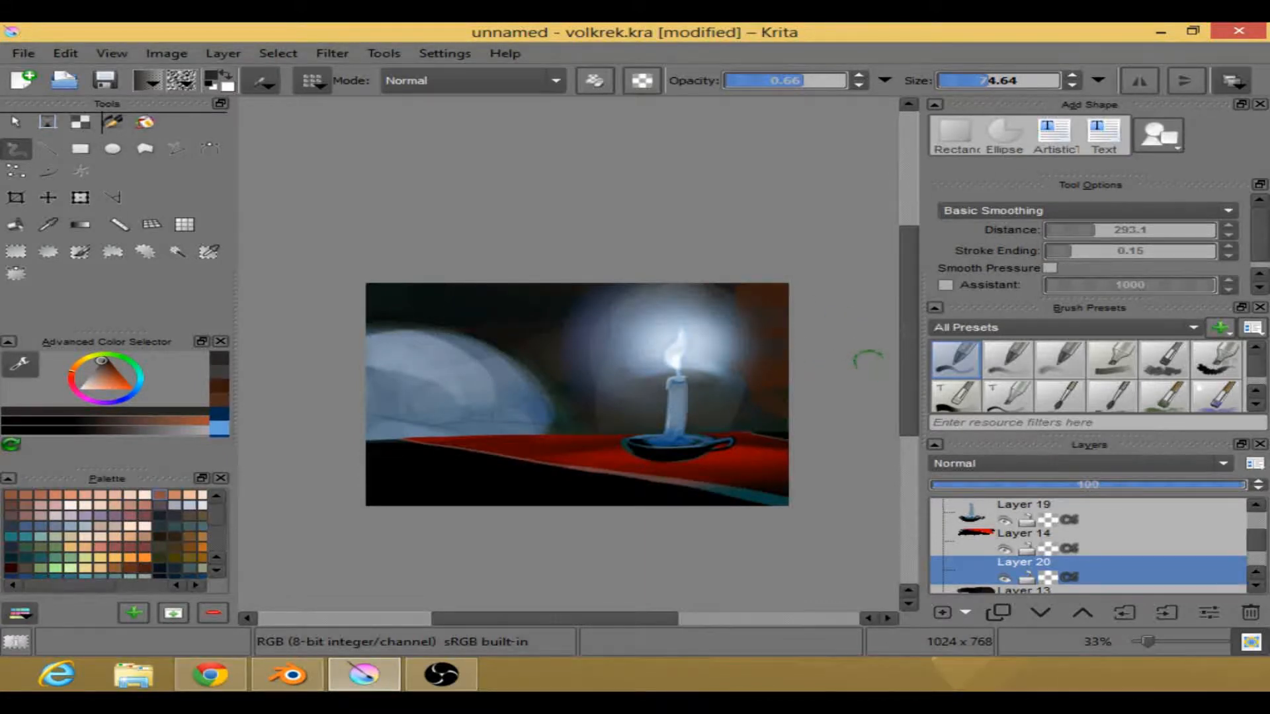
- Paint thin near-black brick lines on the wall beside the candle on Layer 20, using brush size 20.49
right_click(601, 232)
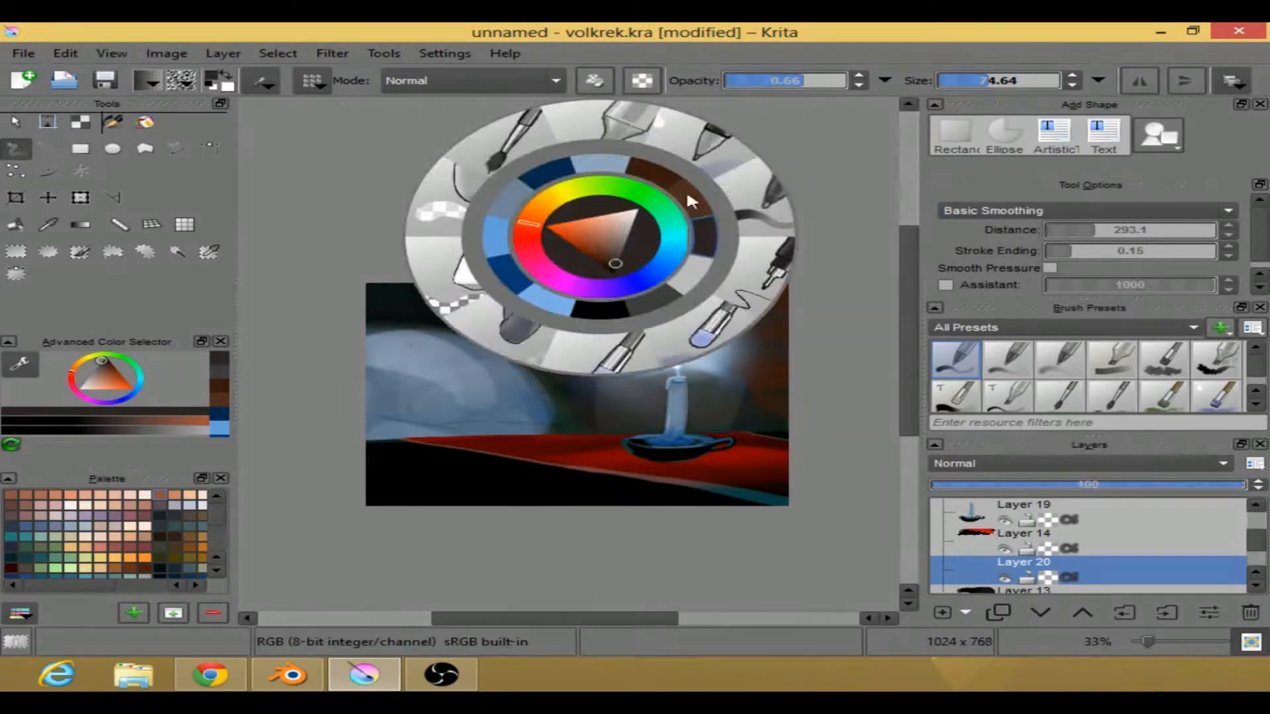
left_click(873, 129)
left_click(977, 82)
left_click_drag(977, 82, 971, 97)
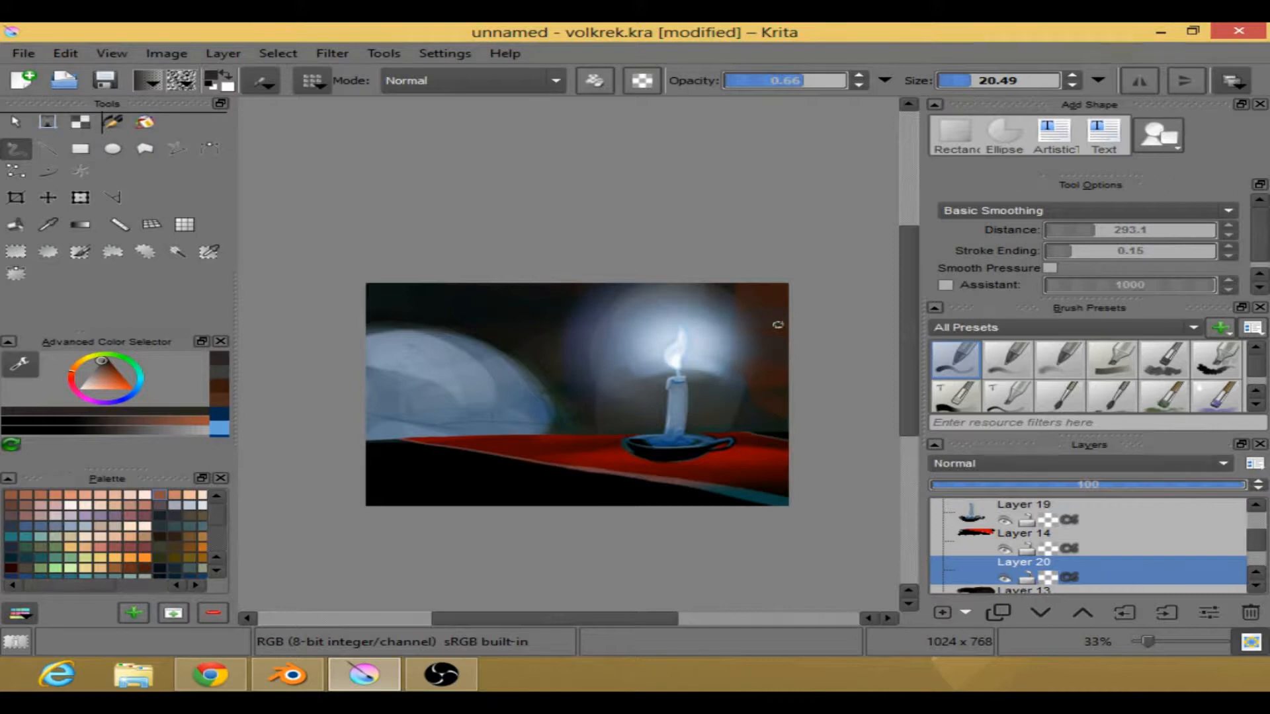
right_click(836, 304)
left_click(752, 365)
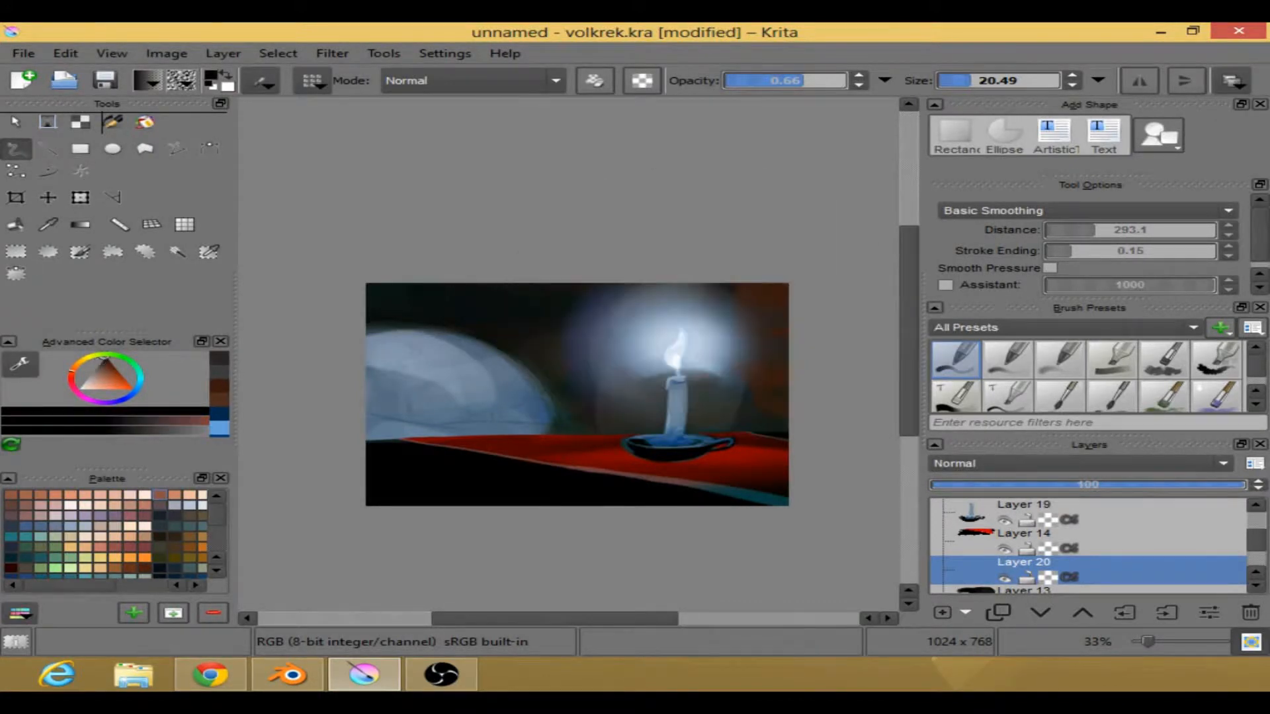
left_click_drag(783, 324, 804, 315)
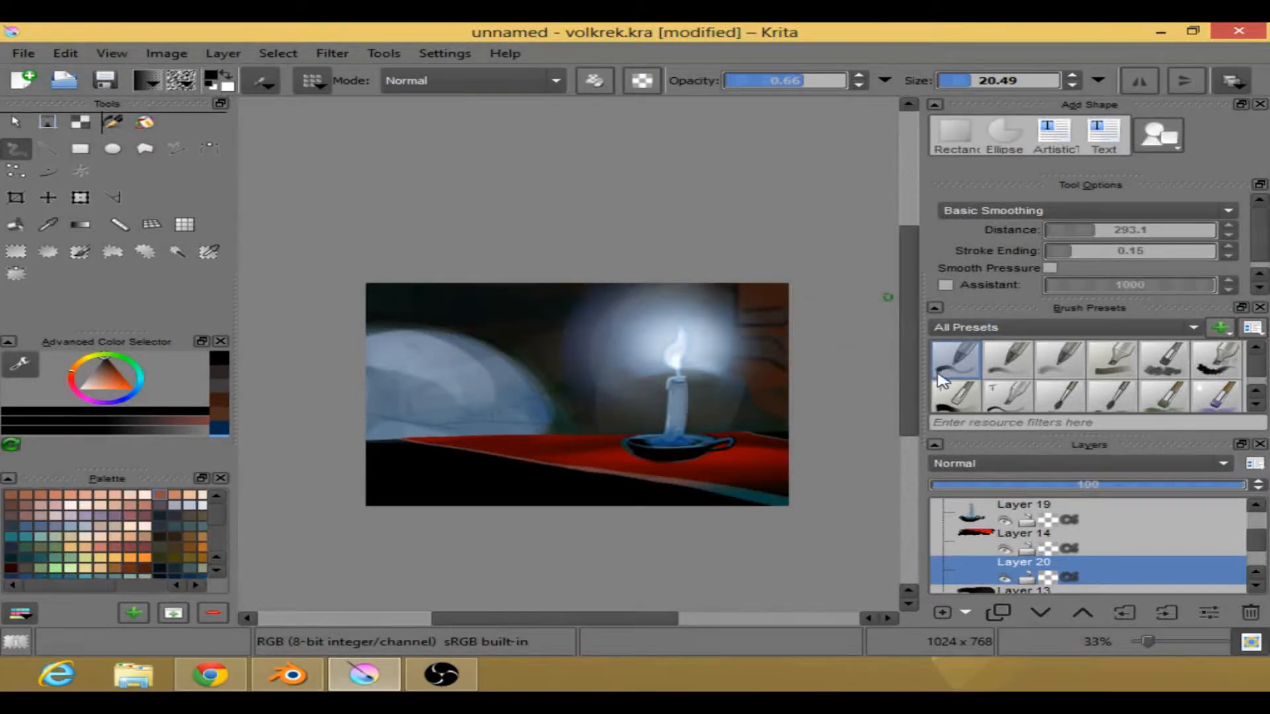
- Darken the brick wall beside the candle with a near-black brush at size 383.15 and opacity 0.50
right_click(794, 291)
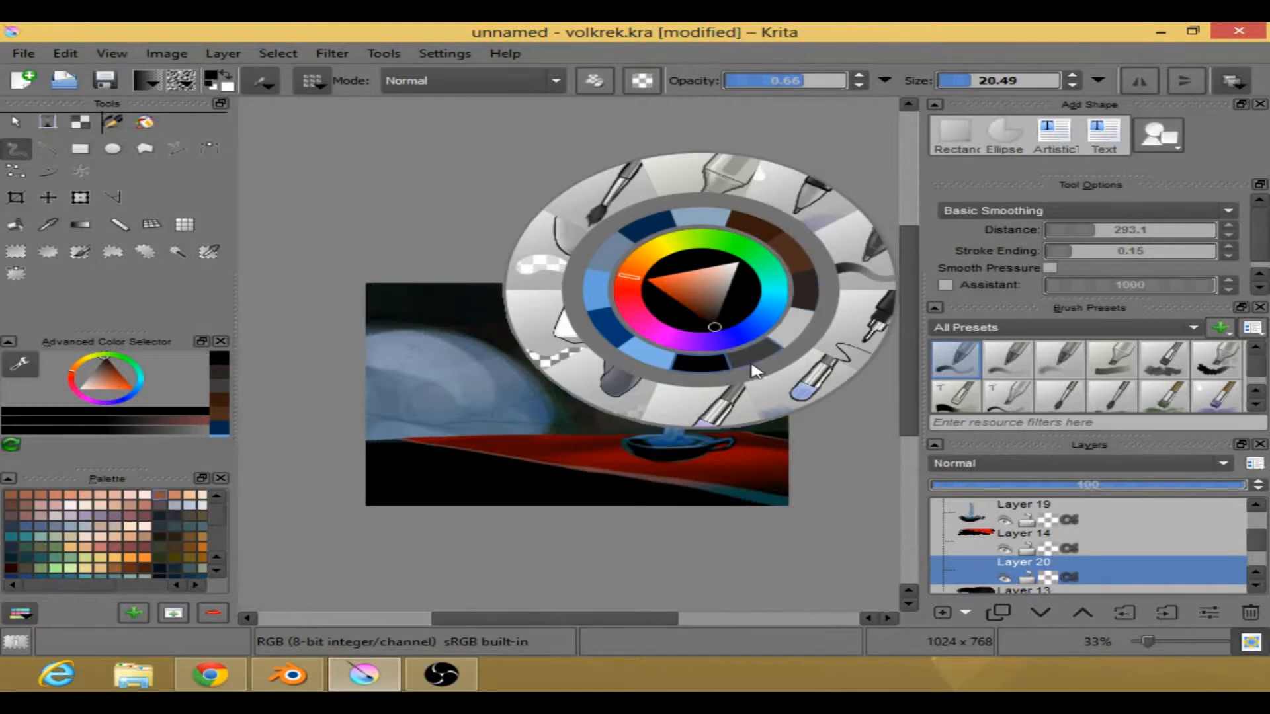
left_click(984, 81)
left_click_drag(983, 79, 1040, 82)
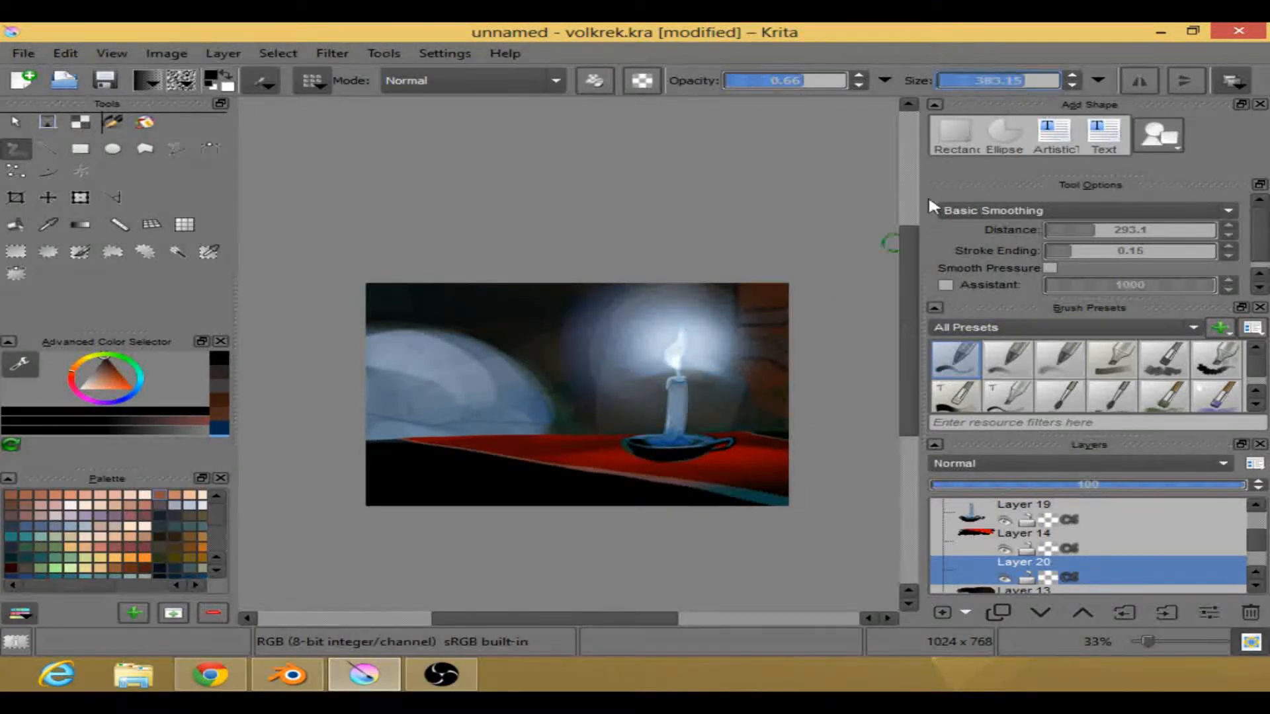
left_click(785, 81)
mouse_move(772, 277)
left_mouse_down()
mouse_move(849, 379)
mouse_move(777, 370)
mouse_move(820, 390)
left_mouse_up()
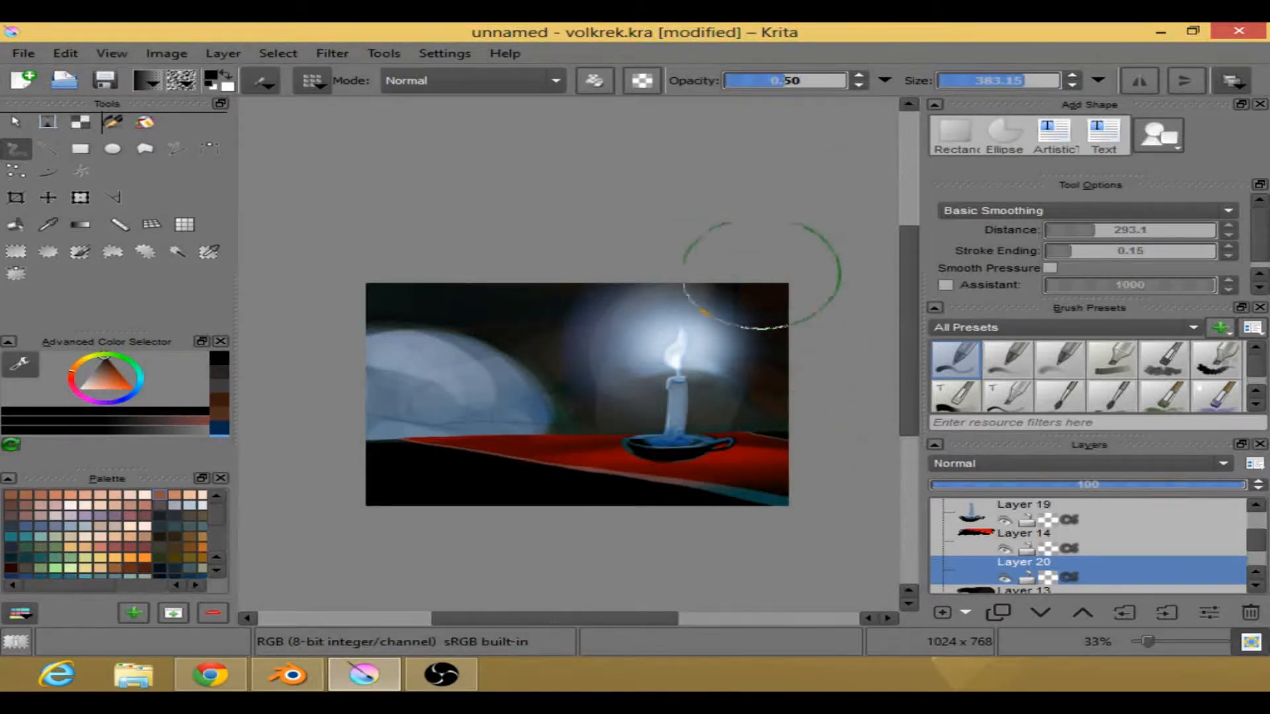
- Switch to the soft eraser brush preset on Layer 20
right_click(665, 237)
left_click(576, 324)
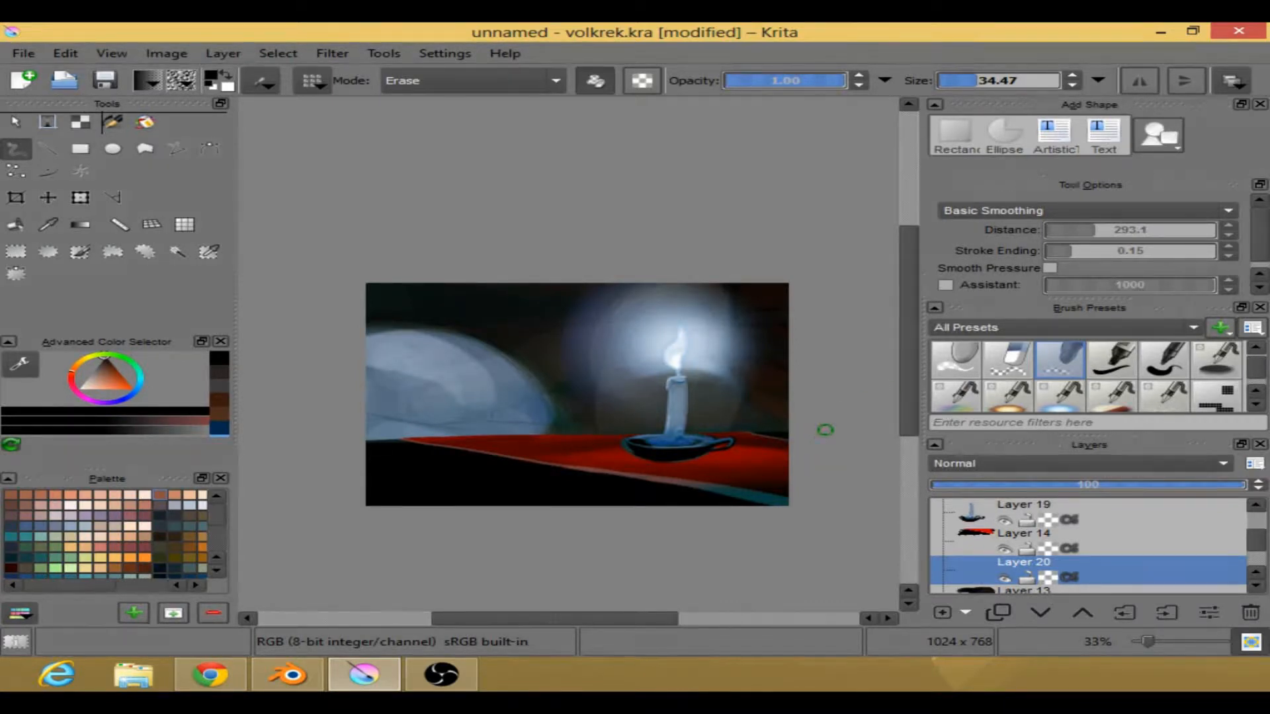
left_click_drag(906, 276, 907, 280)
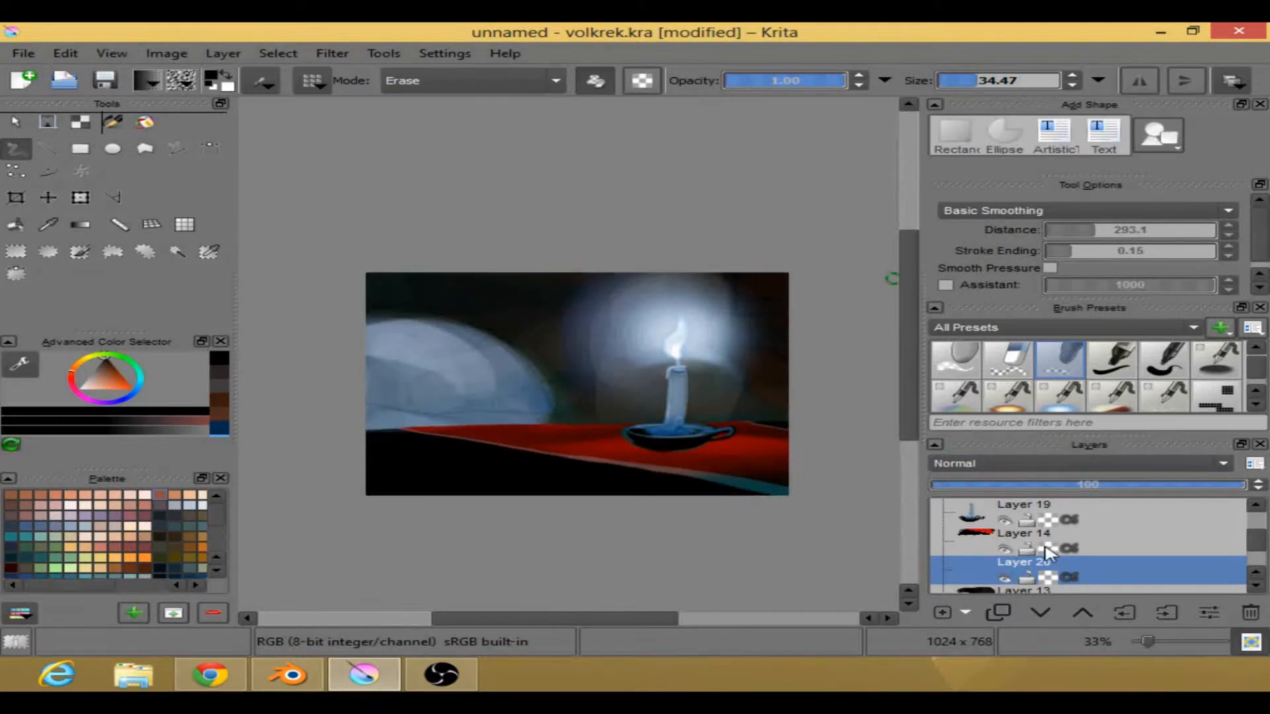
- Toggle Layer 14's visibility to examine the scene with and without the red table surface
left_click(1004, 548)
left_click(1004, 549)
left_click(1004, 548)
left_click(1003, 548)
left_click(1004, 549)
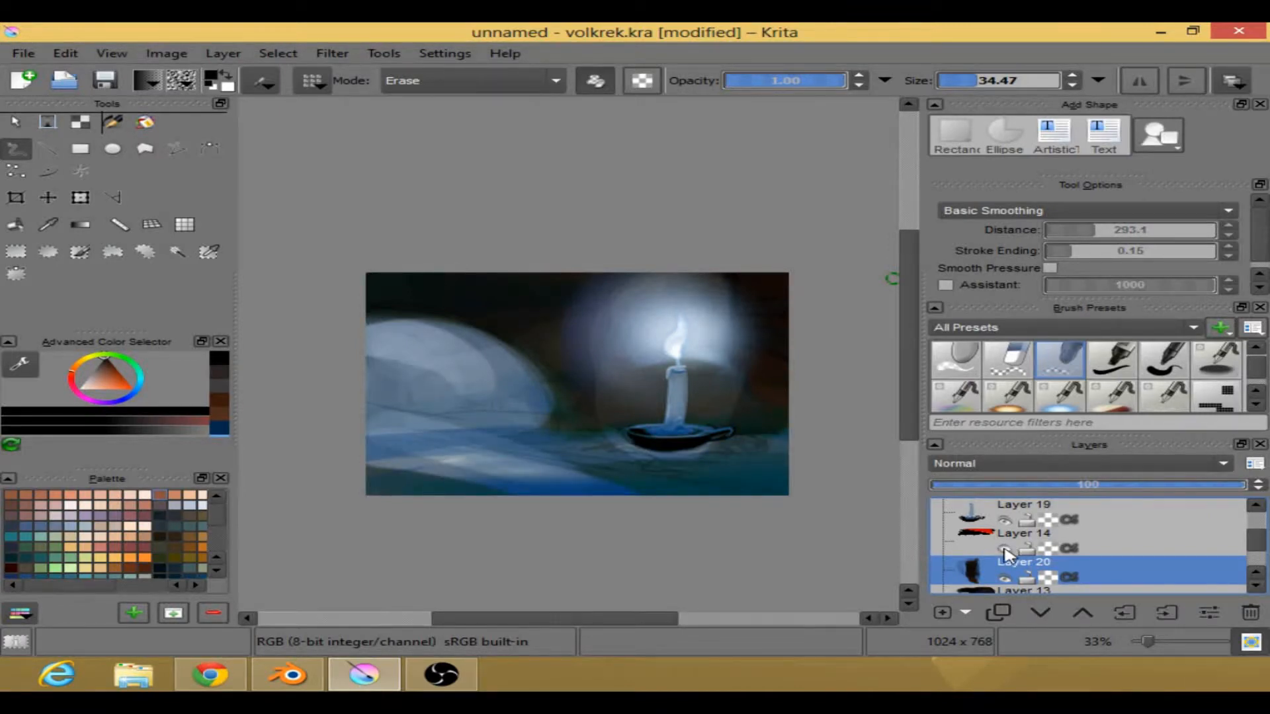
left_click(1003, 548)
left_click(1004, 548)
left_click(1004, 549)
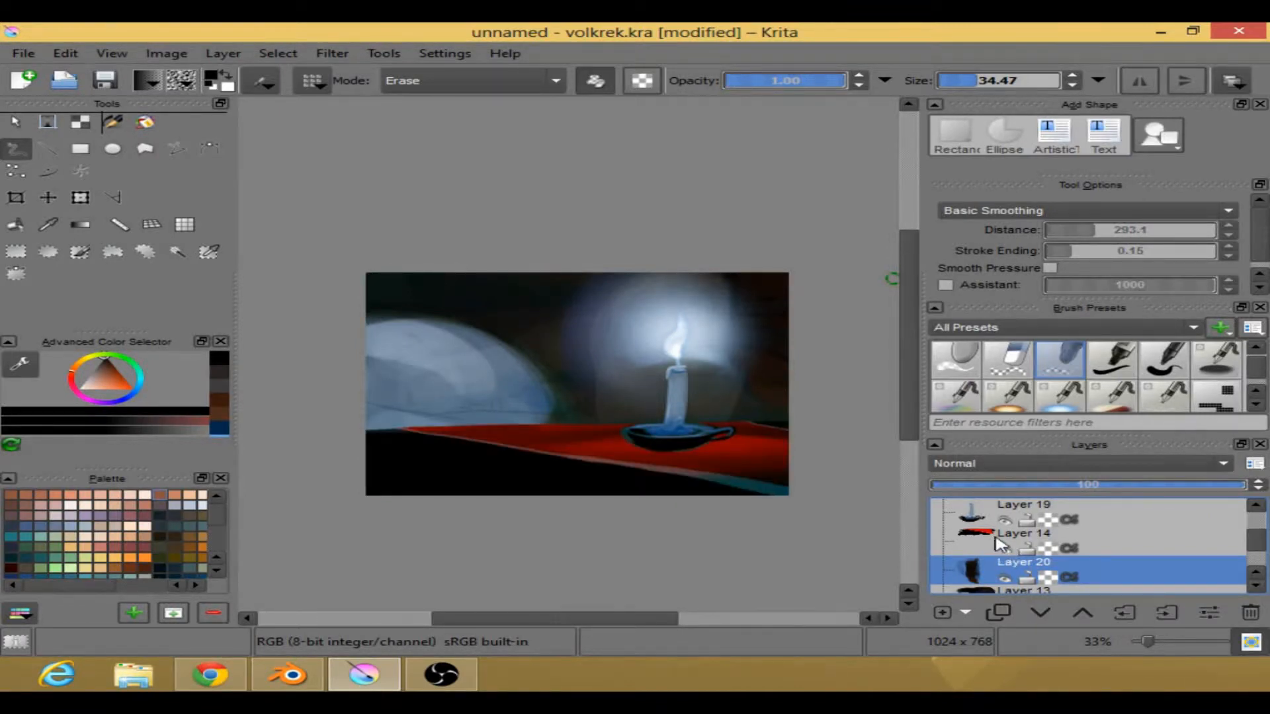
left_click(1004, 549)
left_click(1004, 548)
- Add a new paint layer and move it down between Layer 13 and Layer 5
left_click(939, 611)
left_click(1040, 612)
left_click(1042, 613)
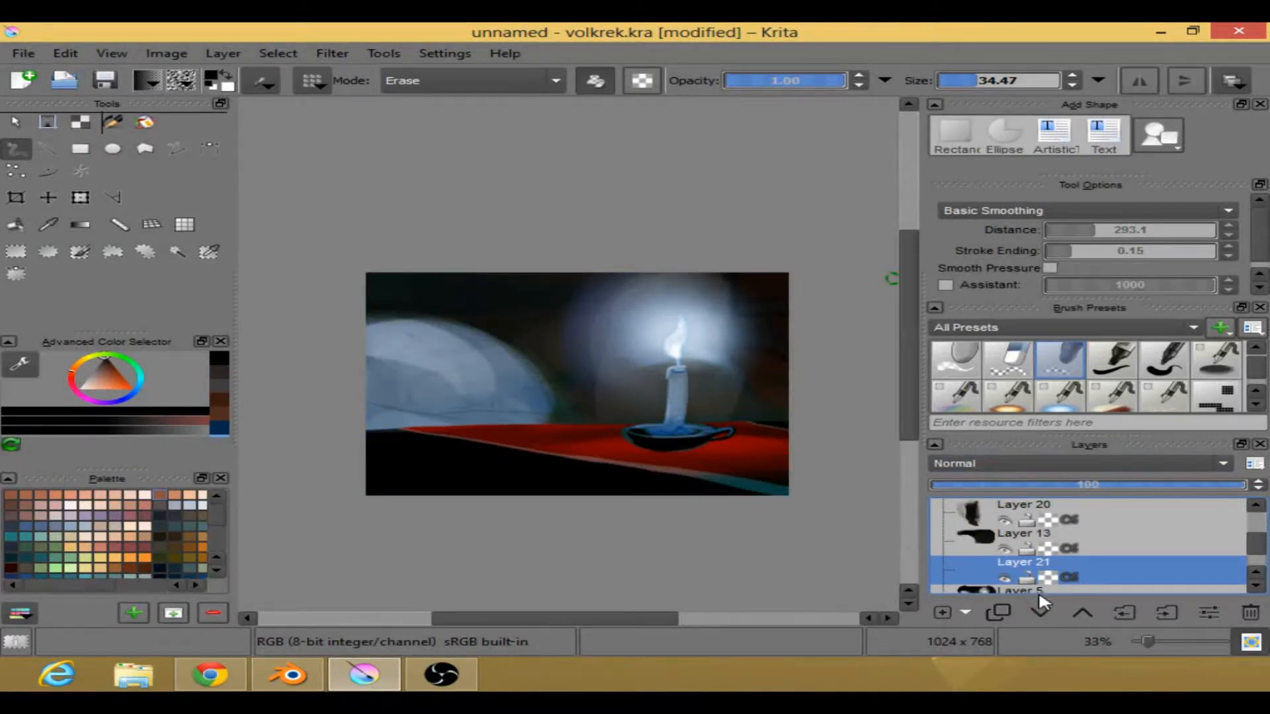
- Toggle Layer 5's visibility to check which part of the painting it holds
left_click(1253, 586)
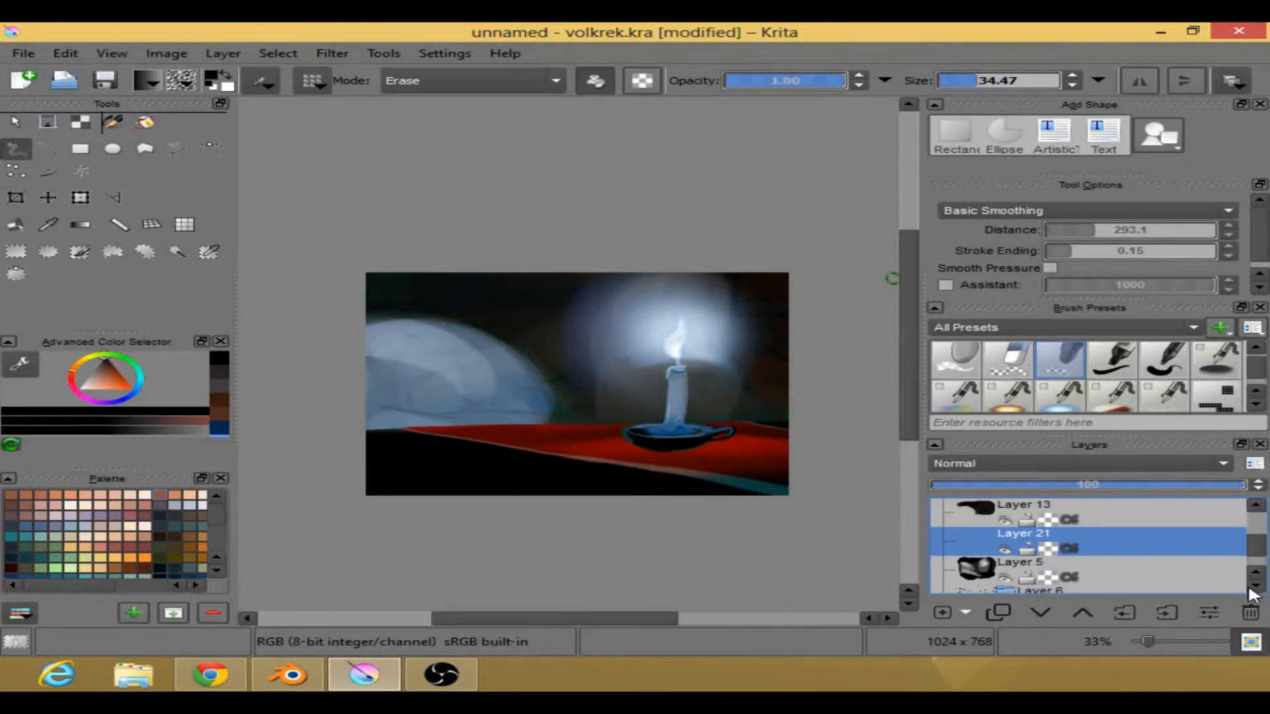
left_click(1008, 574)
left_click(1005, 575)
left_click(1004, 576)
left_click(1005, 576)
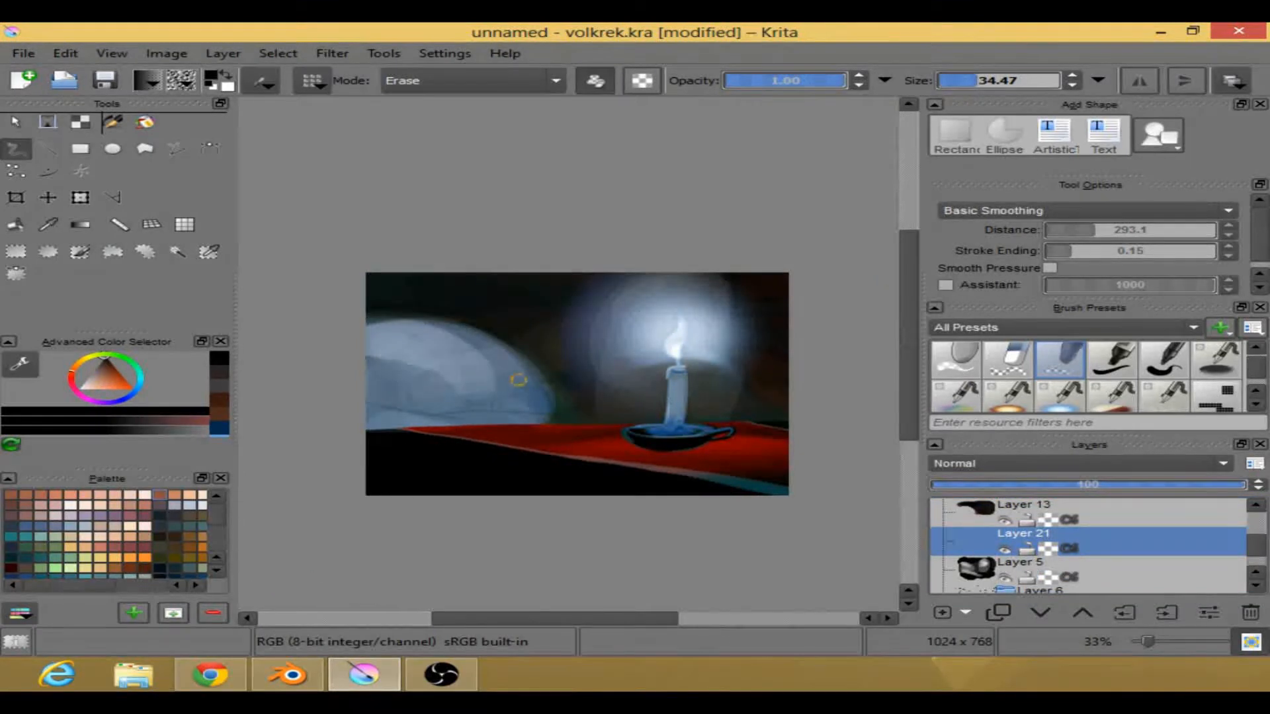
- Try painting the pale blue dome dark red on Layer 21 with an enlarged basic brush
right_click(497, 372)
left_click(467, 377)
left_click_drag(424, 366, 423, 377)
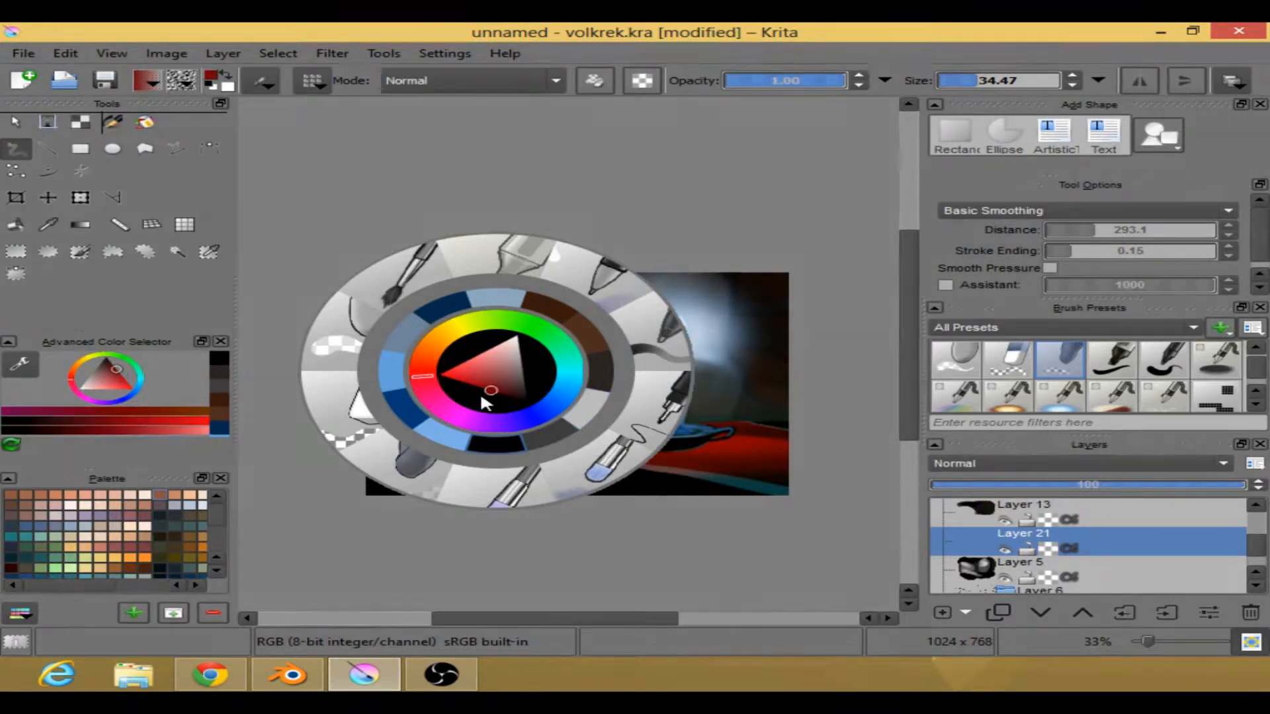
left_click(654, 341)
left_click(983, 84)
mouse_move(353, 340)
left_mouse_down()
mouse_move(382, 332)
mouse_move(482, 352)
mouse_move(430, 334)
mouse_move(353, 377)
mouse_move(381, 377)
mouse_move(361, 389)
mouse_move(429, 394)
mouse_move(492, 372)
mouse_move(421, 331)
mouse_move(440, 328)
mouse_move(514, 367)
mouse_move(507, 381)
mouse_move(493, 369)
mouse_move(531, 391)
mouse_move(417, 409)
mouse_move(473, 409)
mouse_move(357, 404)
left_mouse_up()
mouse_move(351, 329)
left_mouse_down()
mouse_move(455, 339)
mouse_move(501, 359)
mouse_move(535, 400)
mouse_move(365, 414)
mouse_move(548, 403)
mouse_move(485, 339)
mouse_move(532, 384)
mouse_move(445, 328)
mouse_move(388, 316)
left_mouse_up()
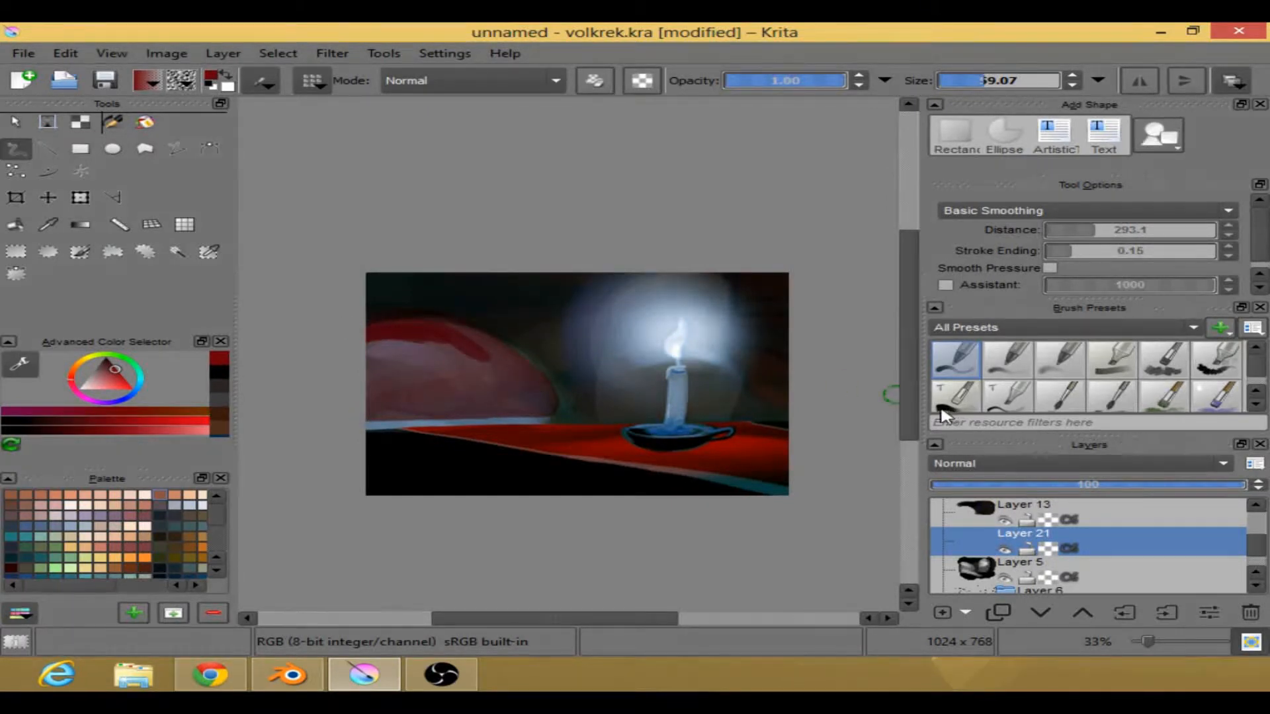
- Undo the dark red strokes over the dome
key("ctrl+z")
key("ctrl+z")
key("ctrl+z")
key("ctrl+z")
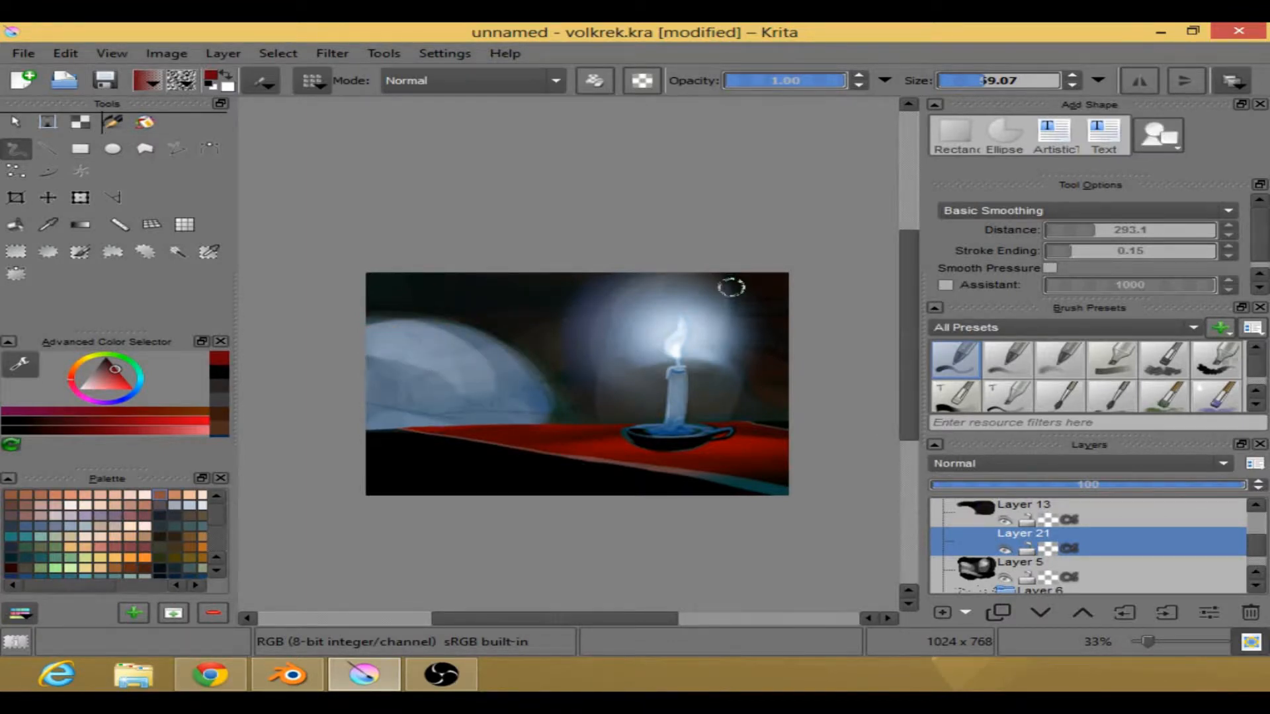
- Try a light blue stroke across the dome on Layer 21
right_click(605, 327)
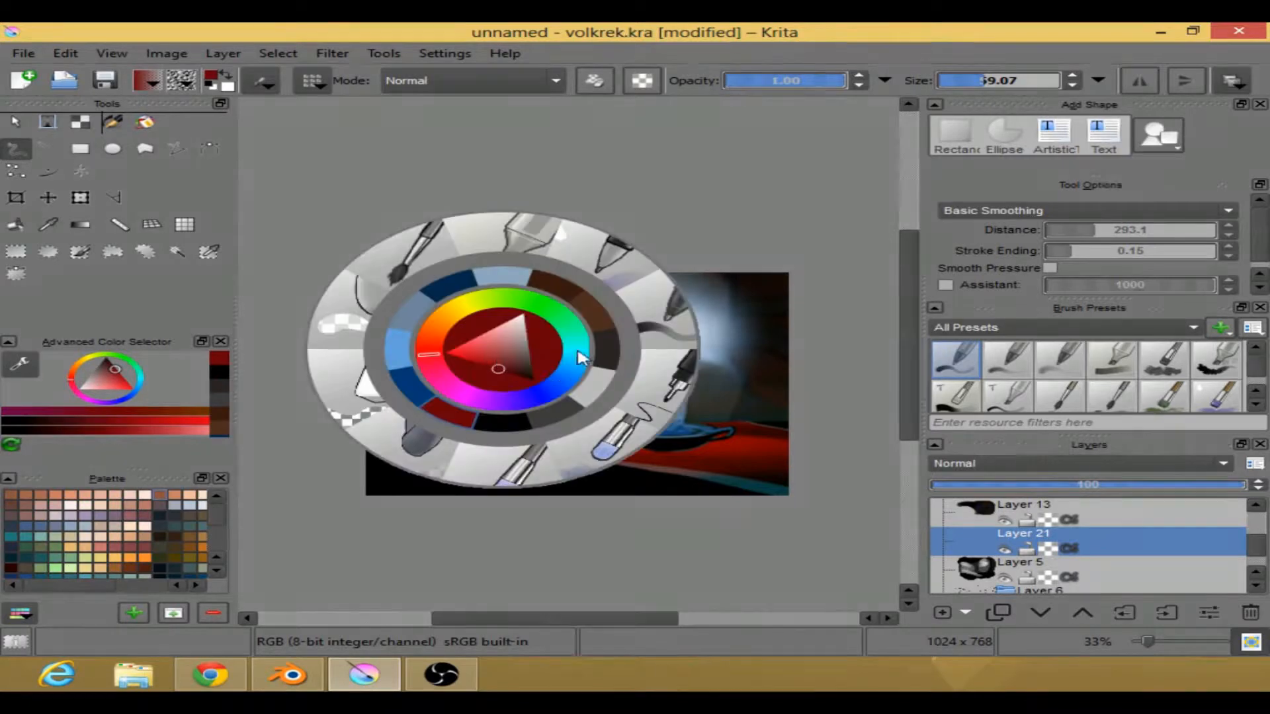
left_click(405, 357)
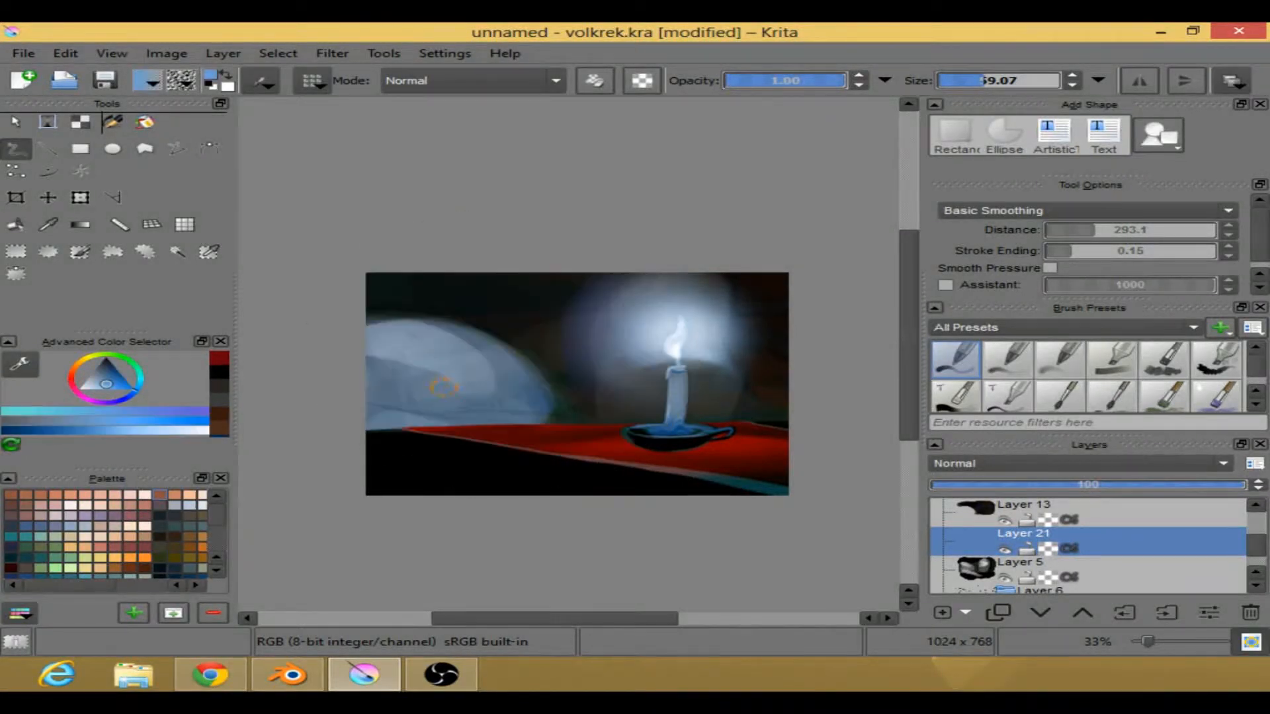
left_click_drag(375, 366, 433, 363)
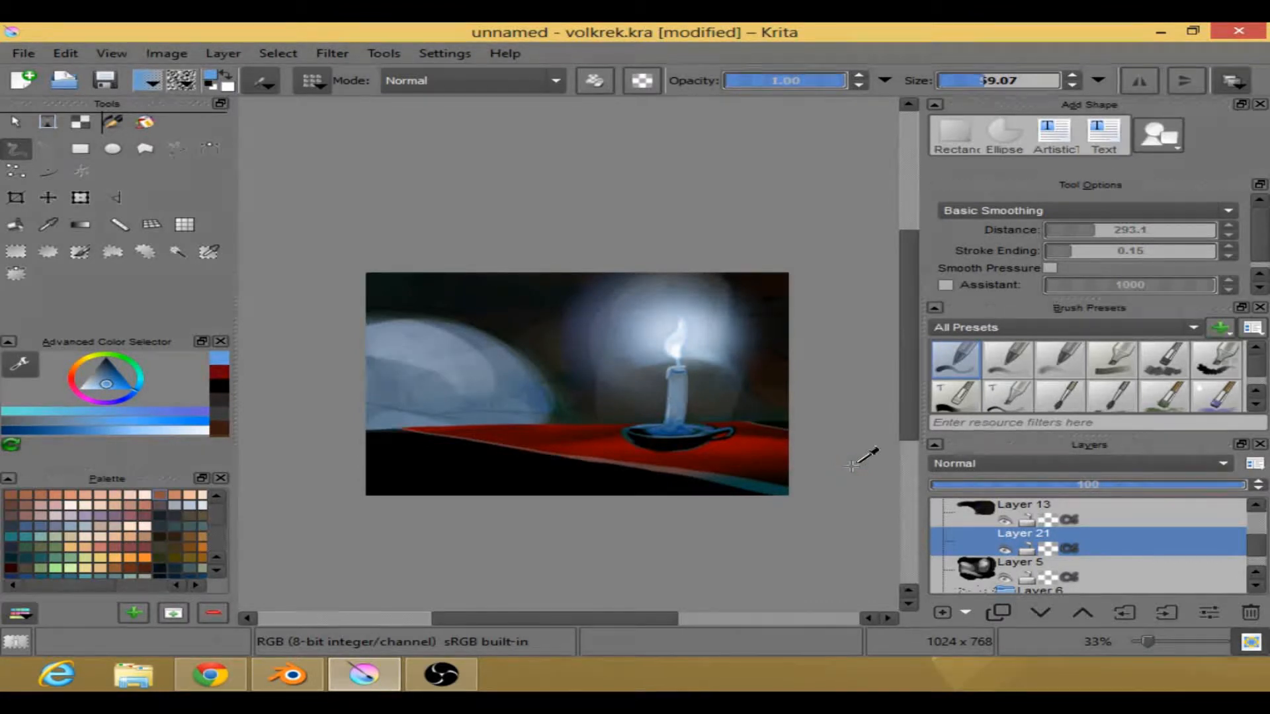
- Blend the shades of the blue dome on Layer 5 with a size 100 blending brush
left_click(1031, 573)
right_click(436, 341)
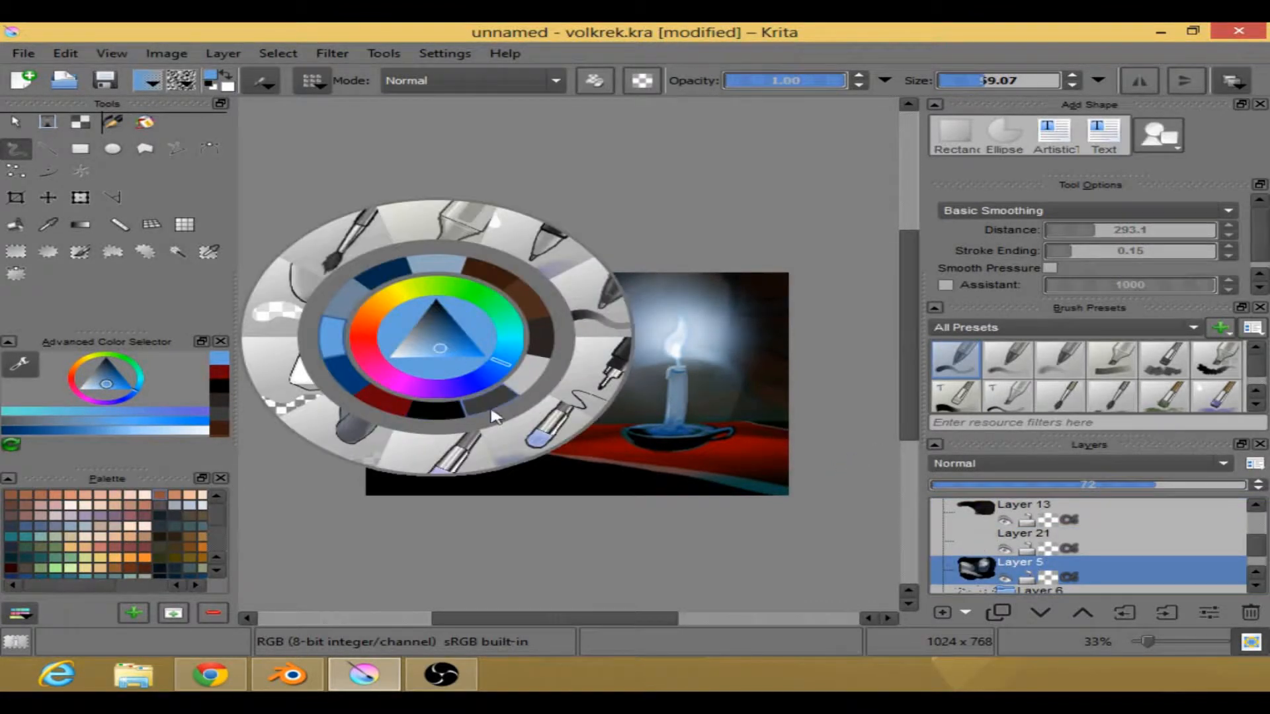
left_click(545, 424)
mouse_move(413, 362)
left_mouse_down()
mouse_move(457, 383)
mouse_move(351, 379)
mouse_move(396, 369)
left_mouse_up()
mouse_move(511, 369)
left_mouse_down()
mouse_move(463, 342)
mouse_move(512, 387)
mouse_move(452, 342)
mouse_move(477, 340)
mouse_move(527, 418)
left_mouse_up()
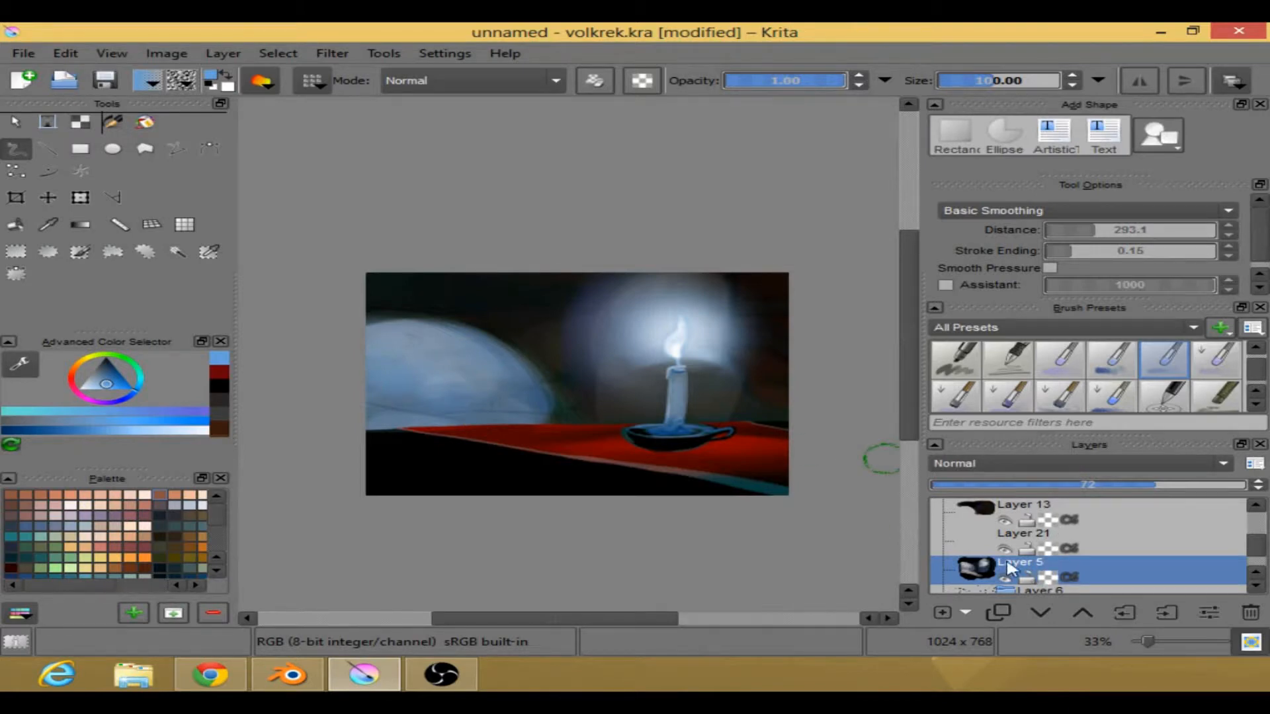
- Select Layer 21 and choose the dark grey-brown colour and the basic brush at size 30
left_click(1032, 537)
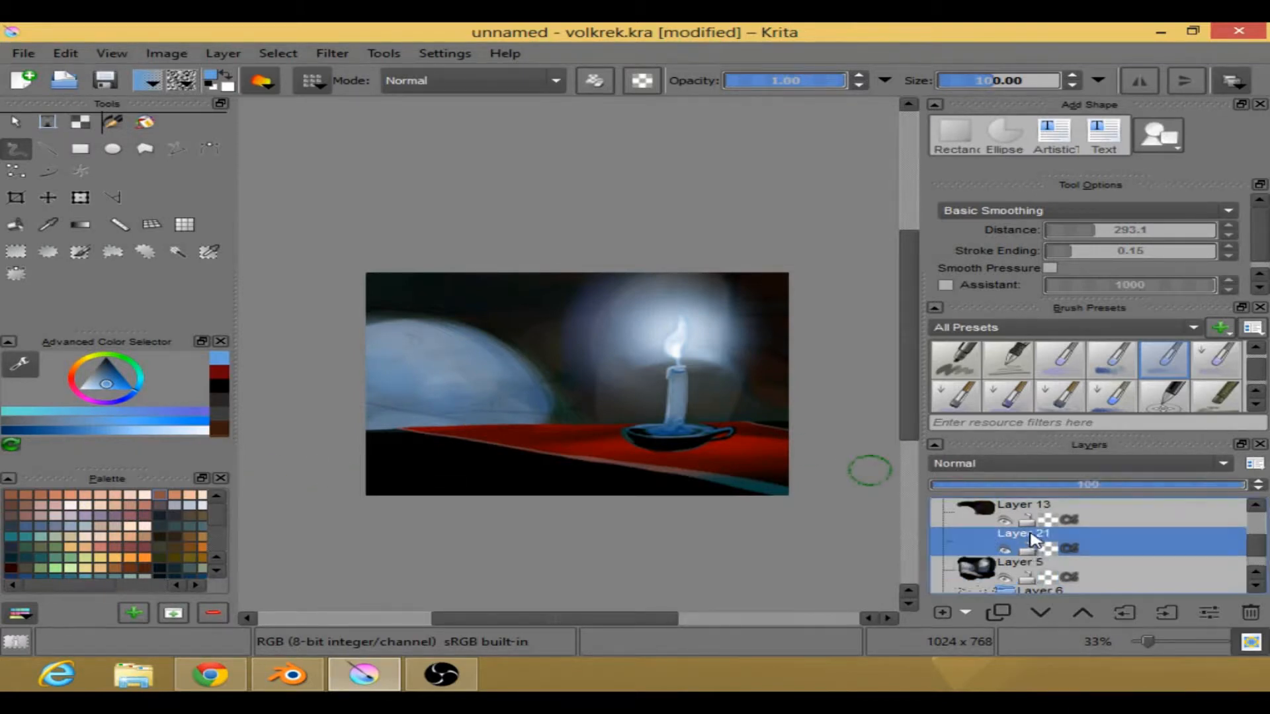
right_click(465, 386)
left_click(569, 382)
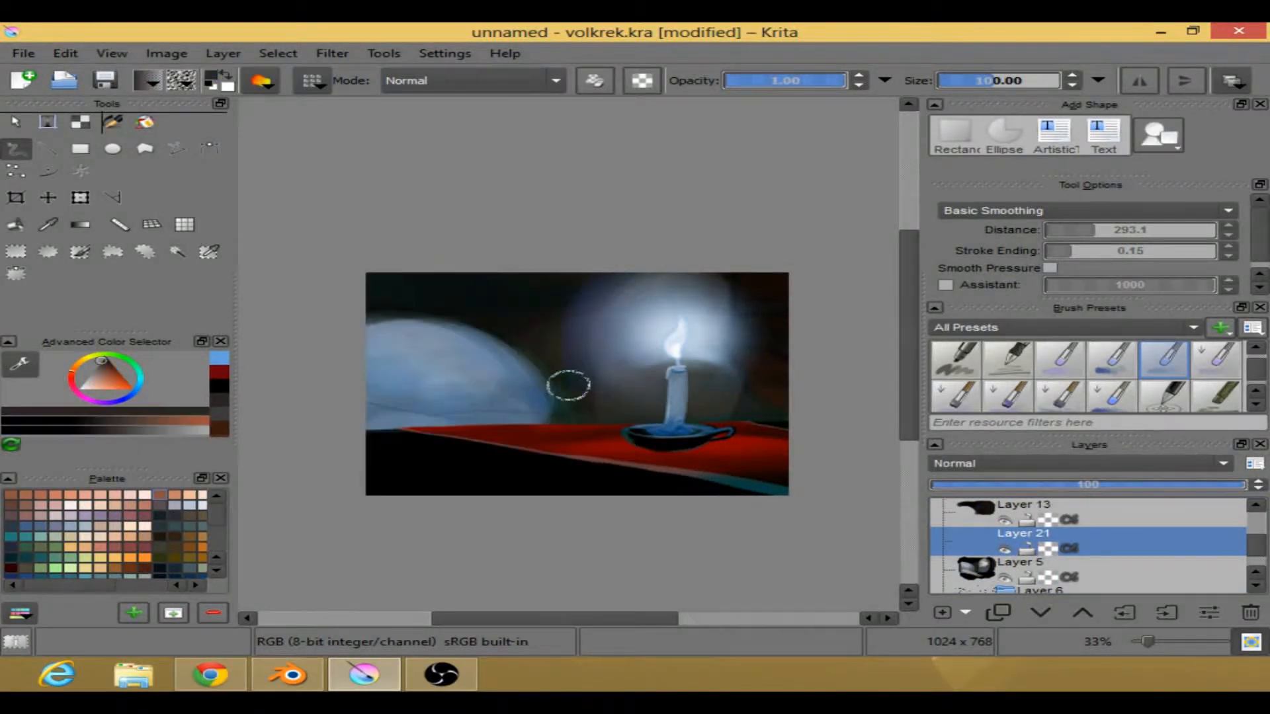
right_click(514, 384)
left_click(681, 372)
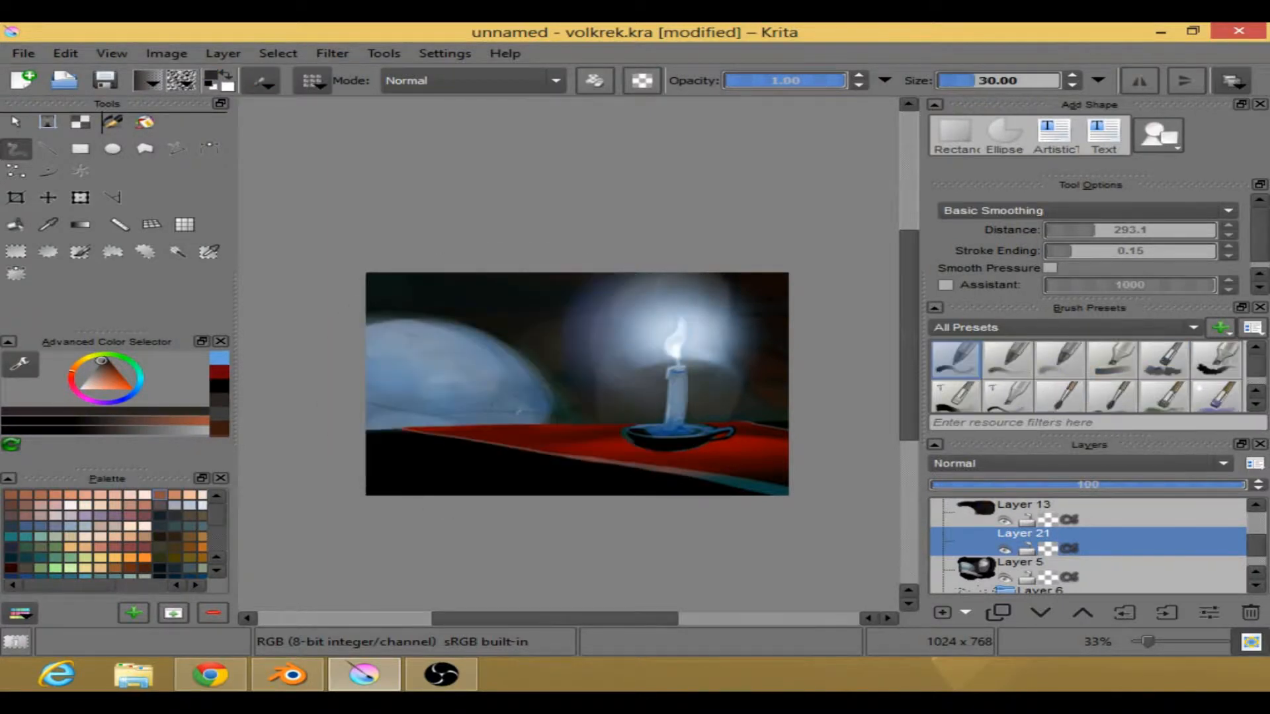
- Try a dark stroke along the dome's lower edge, then undo it
mouse_move(454, 415)
left_mouse_down()
mouse_move(539, 417)
mouse_move(466, 415)
mouse_move(541, 418)
left_mouse_up()
key("ctrl+z")
key("ctrl+z")
key("ctrl+z")
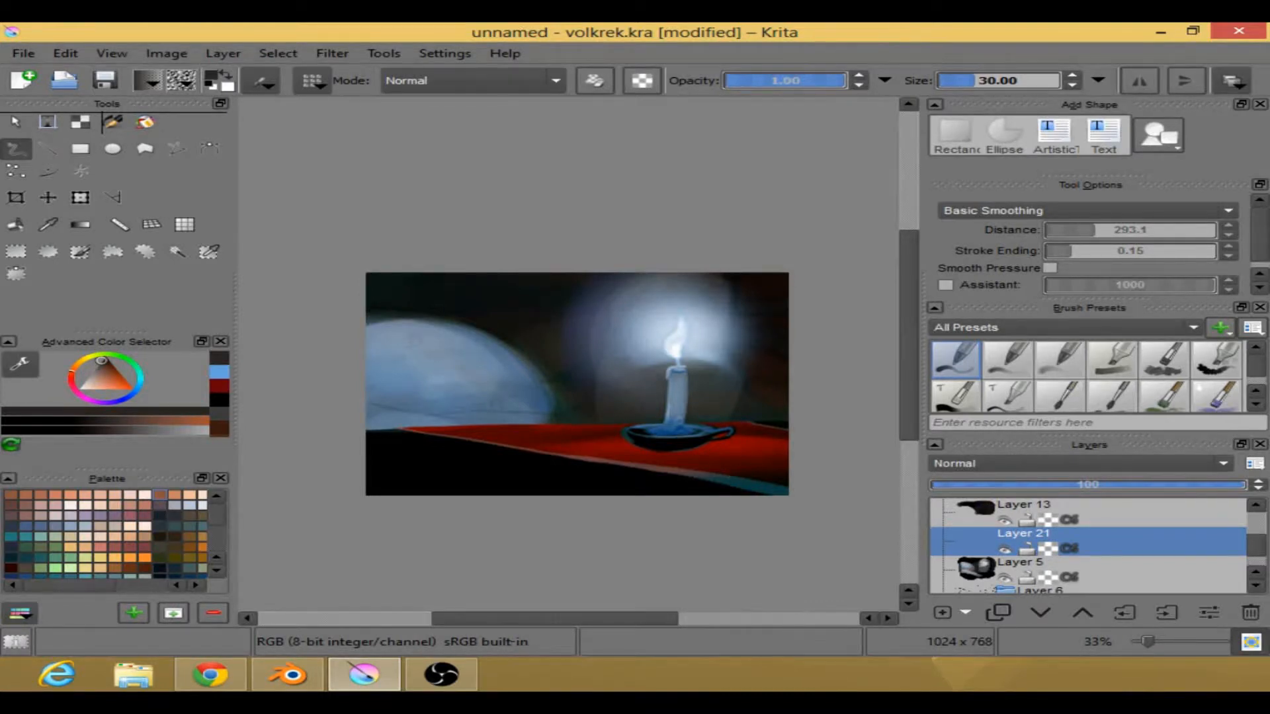
- Paint a thin dark red line along the dome's lower edge on Layer 21 with brush size 6.80
right_click(531, 416)
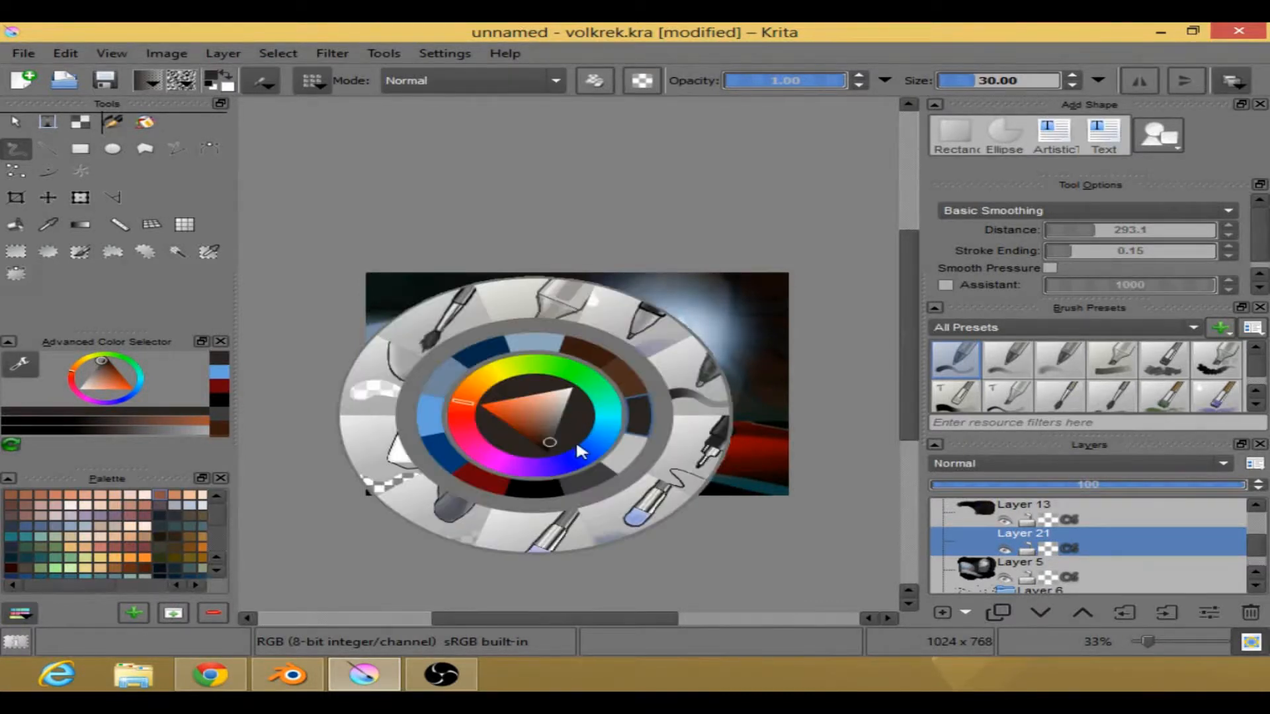
left_click(486, 476)
left_click_drag(970, 86, 954, 85)
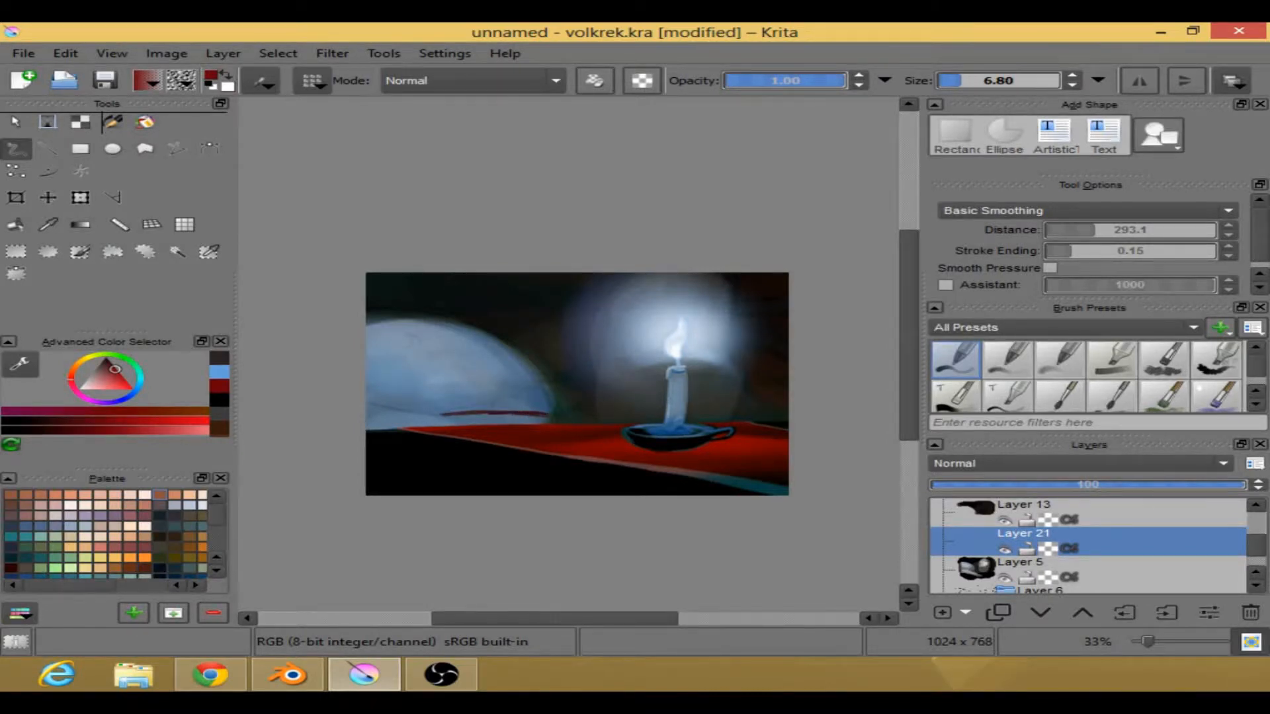
- Thicken the dark red band along the dome's lower edge with brush size 6.80
left_click_drag(520, 417, 499, 417)
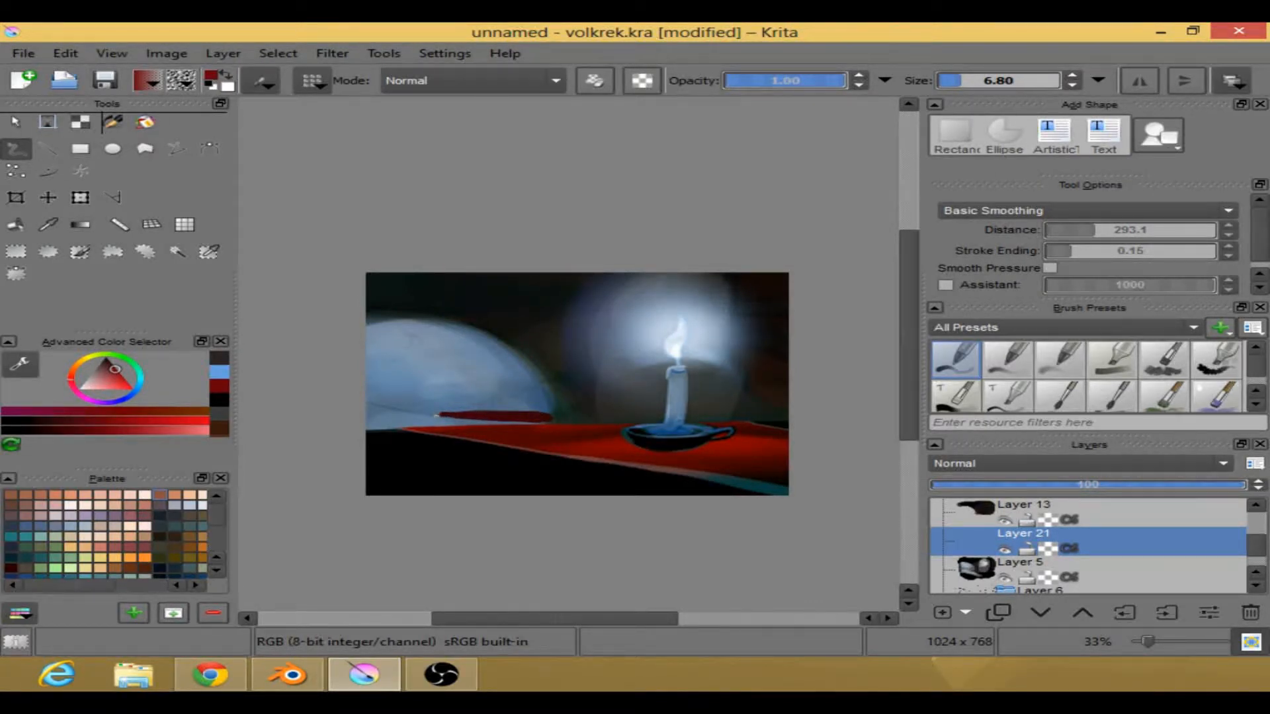
left_click_drag(535, 414, 547, 416)
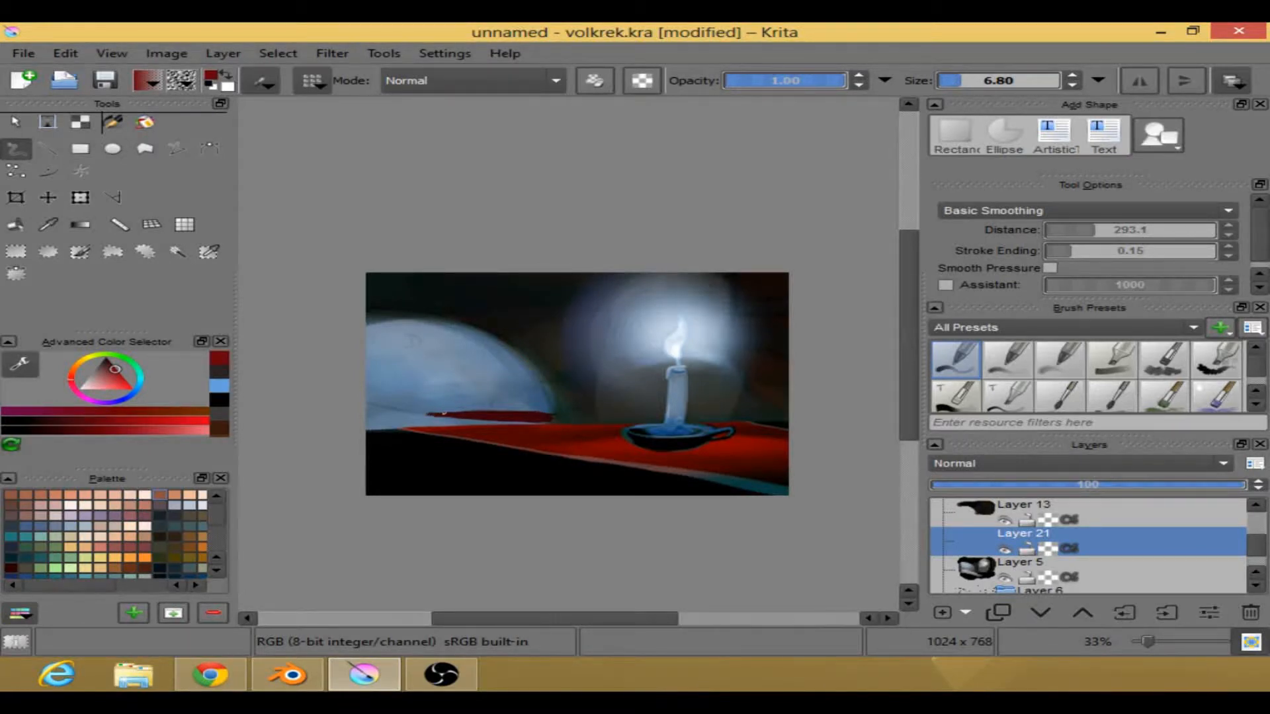
- Choose black, undo the dark red band, and draw a jagged black hill outline across the dome's lower right on Layer 21
right_click(603, 369)
left_click(610, 442)
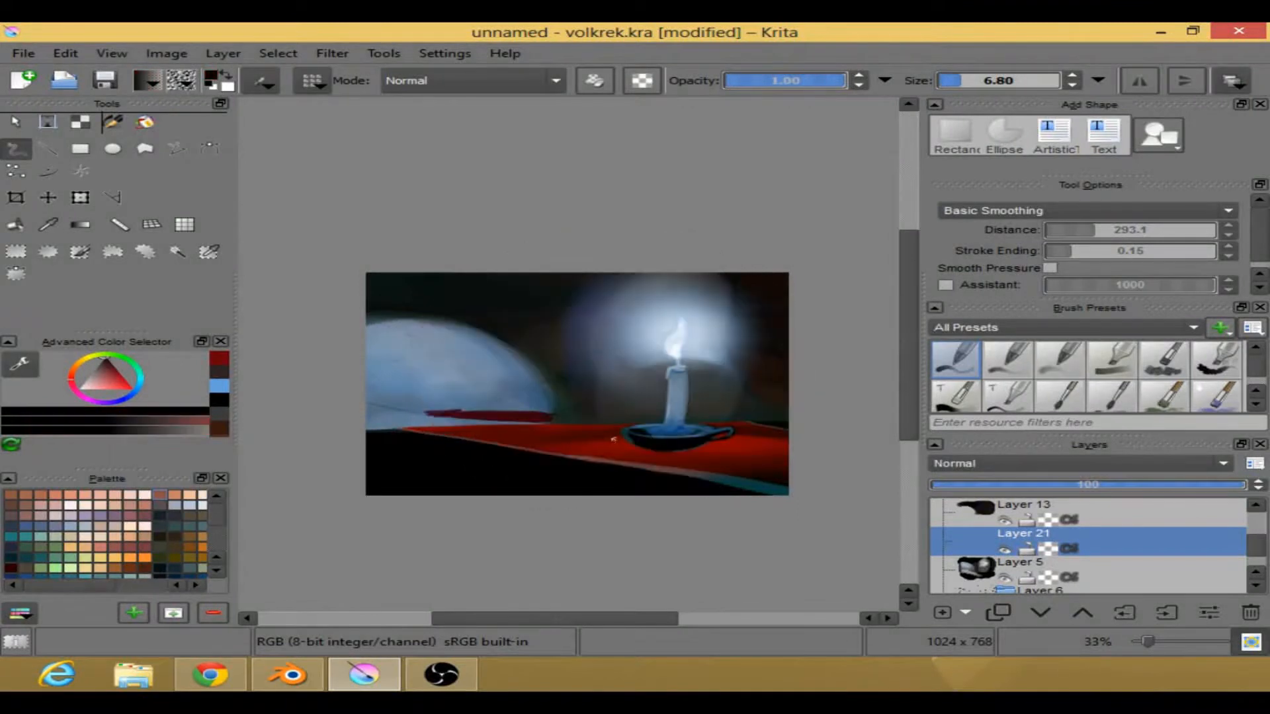
key("ctrl+z")
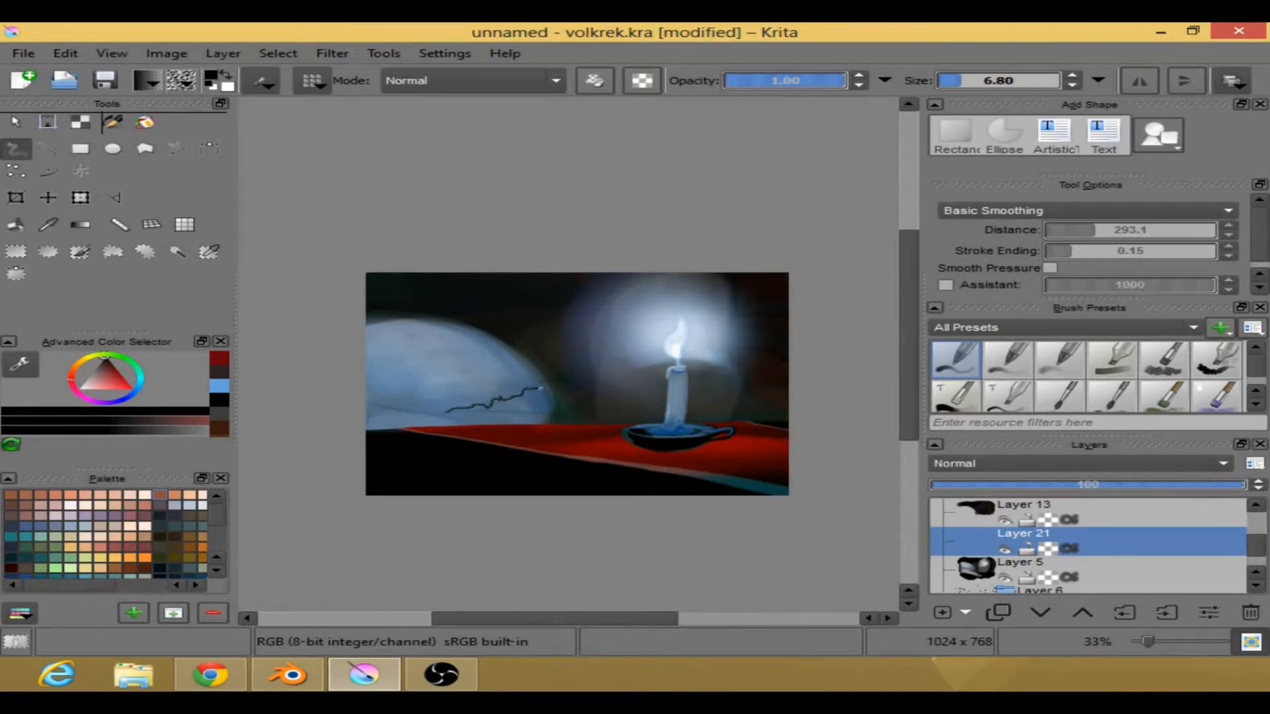
left_click_drag(548, 387, 549, 405)
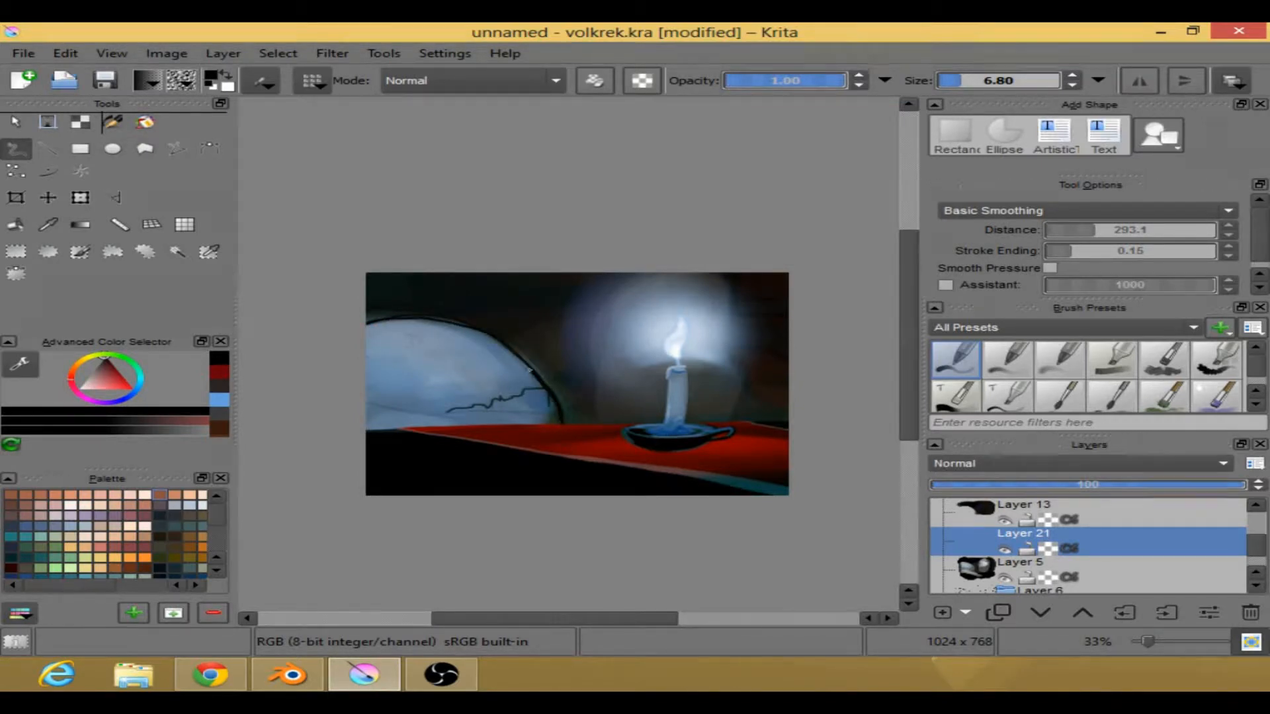
- Set the brush size to 18.22, undo the thick outline tried along the dome's curve, and fill the hill silhouette with black
key("ctrl+z")
left_click_drag(960, 80, 969, 80)
mouse_move(558, 424)
left_mouse_down()
mouse_move(540, 381)
mouse_move(497, 344)
mouse_move(368, 319)
left_mouse_up()
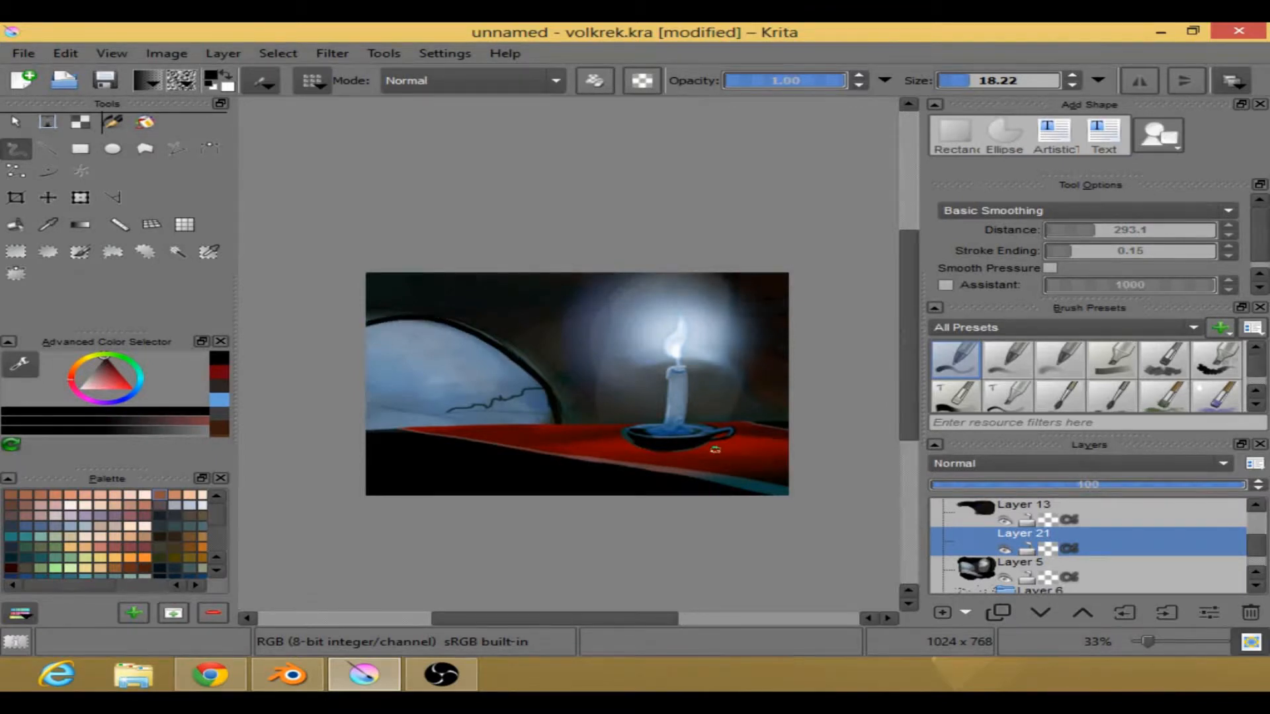
key("ctrl+z")
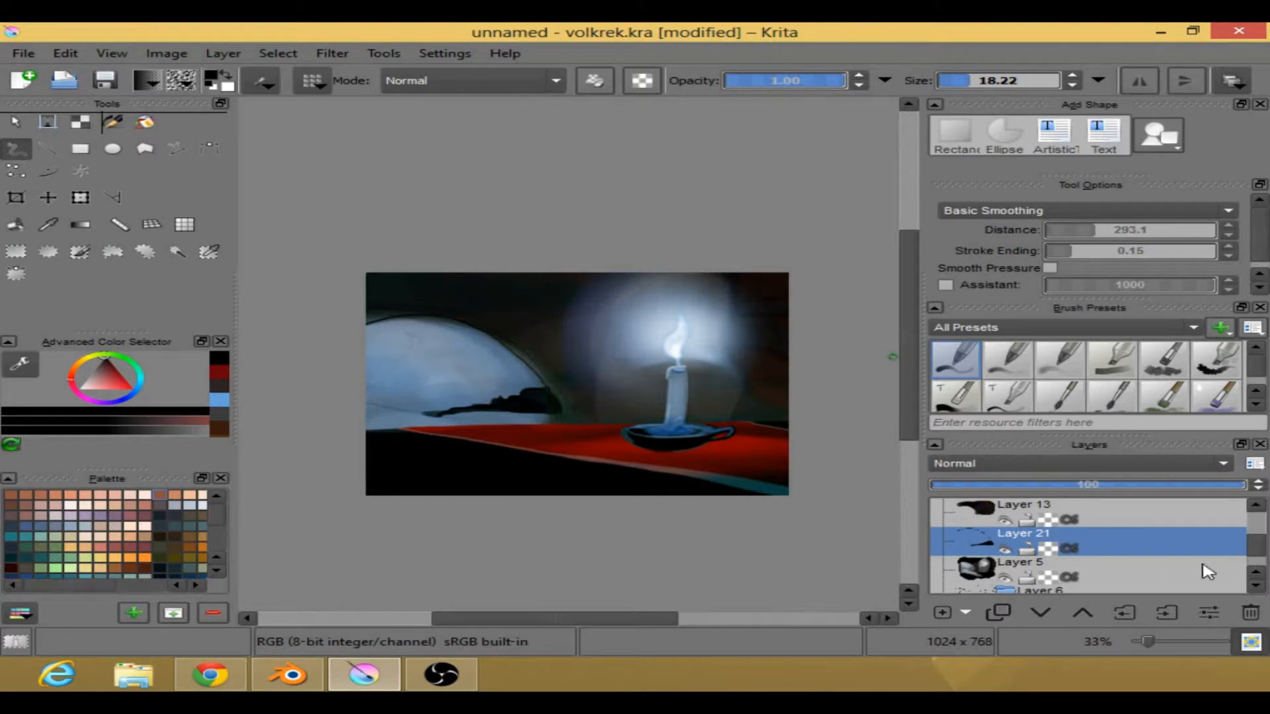
- Toggle the visibility of Layers 20, 14, 19 and 18 to examine what each one contributes
scroll(1257, 525, "up", 3)
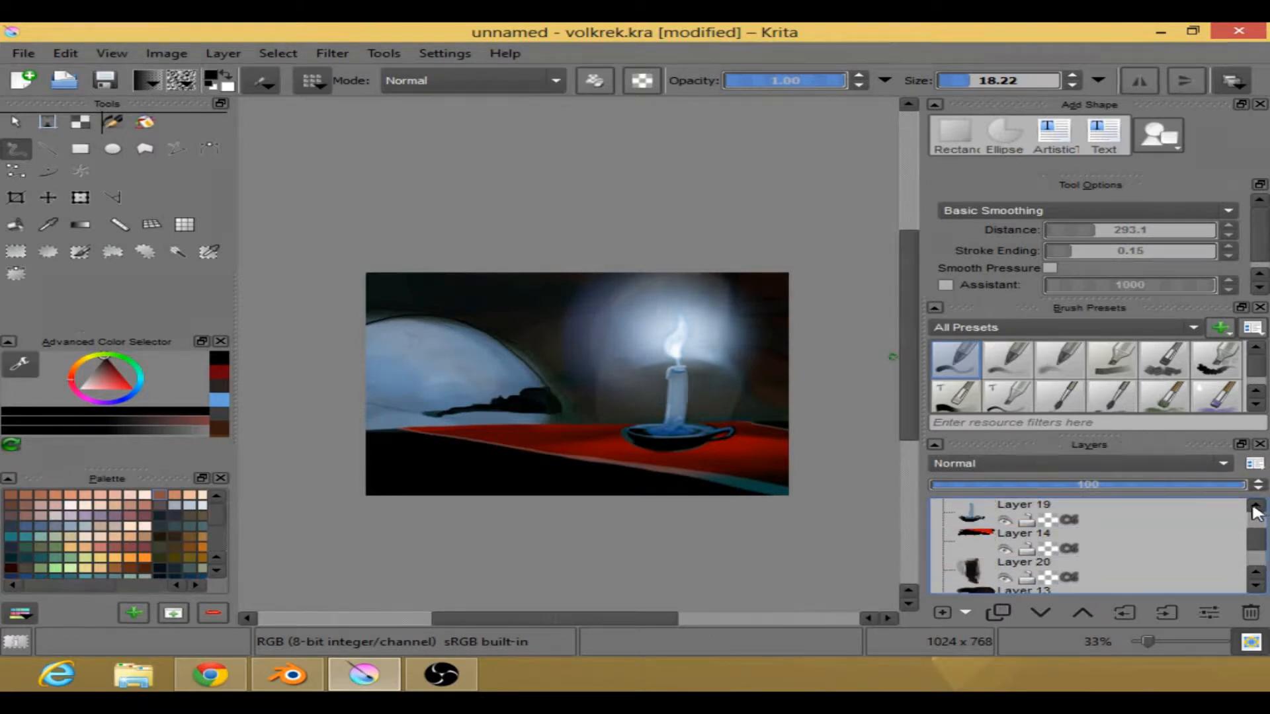
left_click(1004, 578)
left_click(1004, 578)
left_click(1004, 549)
left_click(1003, 548)
left_click(1004, 520)
left_click(1005, 520)
scroll(1032, 536, "up", 2)
left_click(1004, 548)
left_click(1005, 549)
left_click(1004, 549)
left_click(1005, 549)
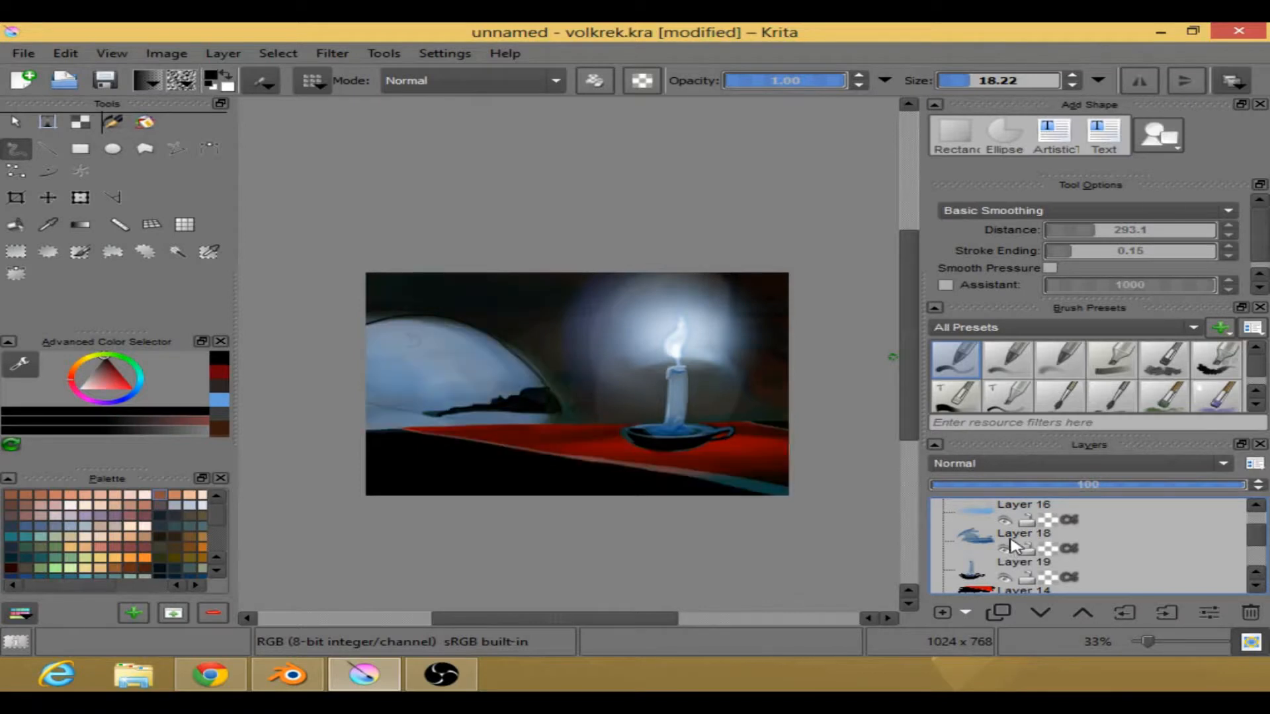
- Duplicate Layer 18
left_click(1015, 540)
left_click(998, 611)
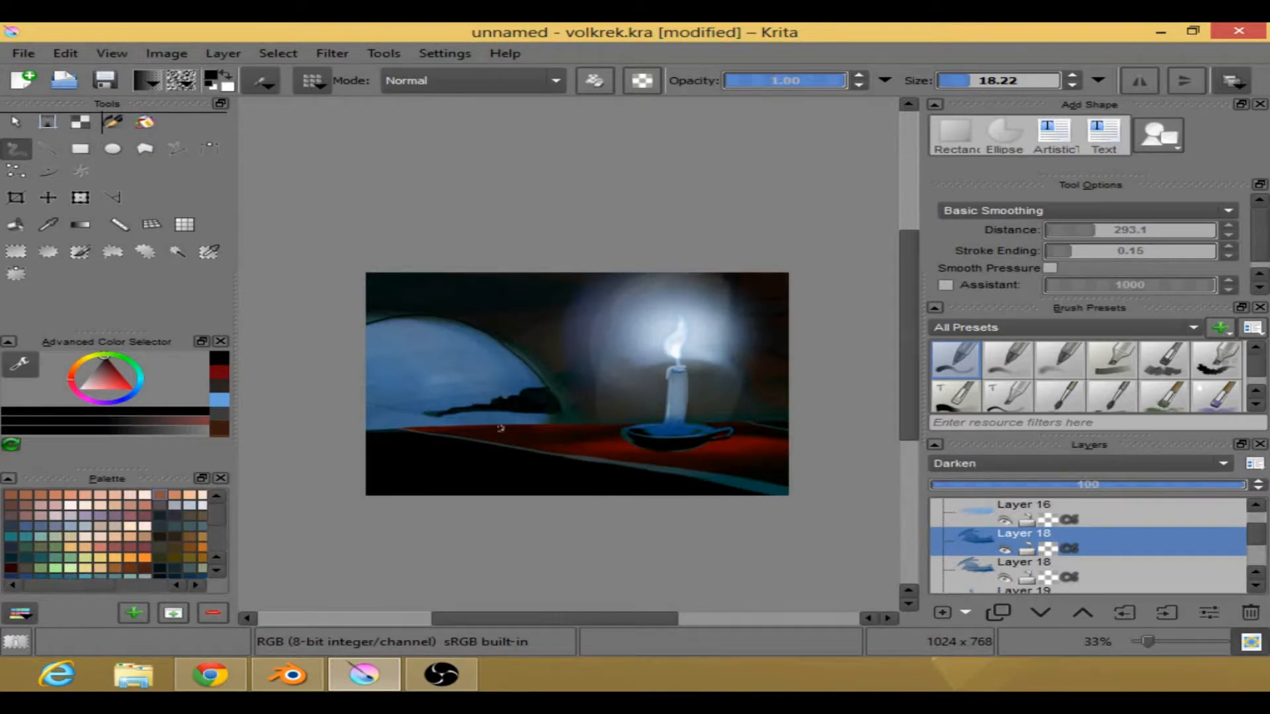
left_click(1255, 584)
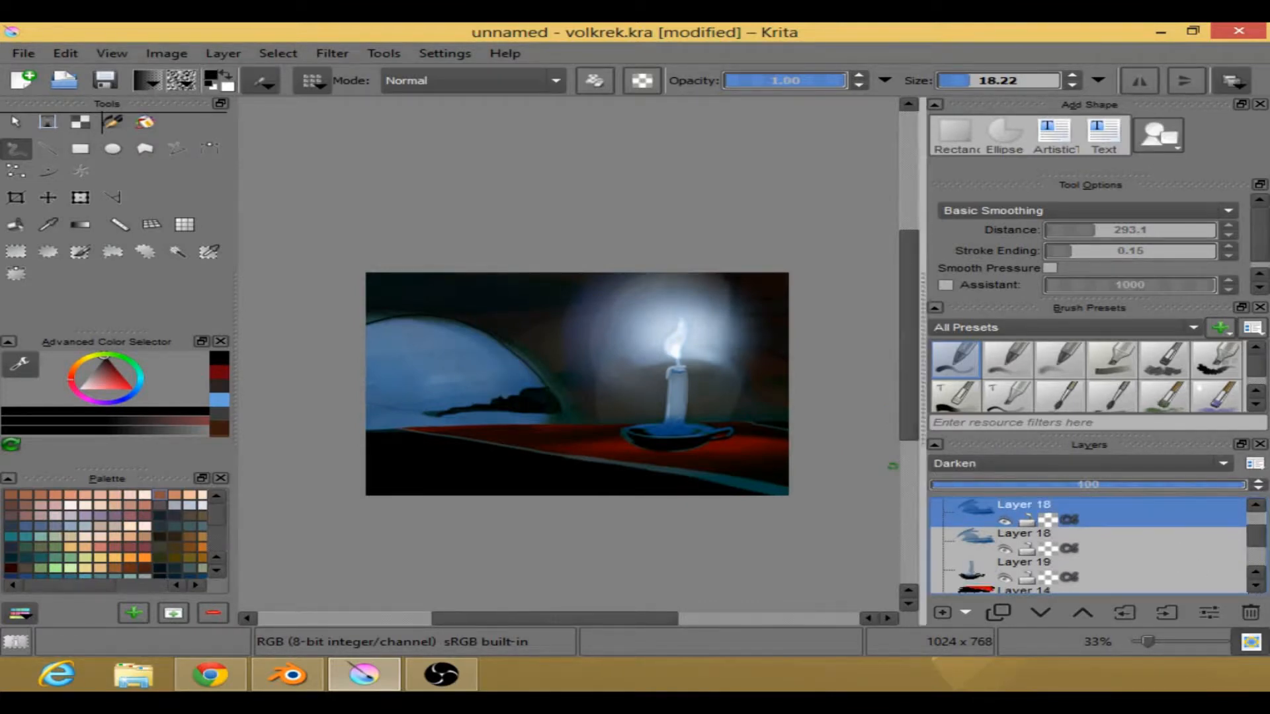
left_click(1255, 585)
left_click(1255, 584)
right_click(579, 397)
left_click(486, 491)
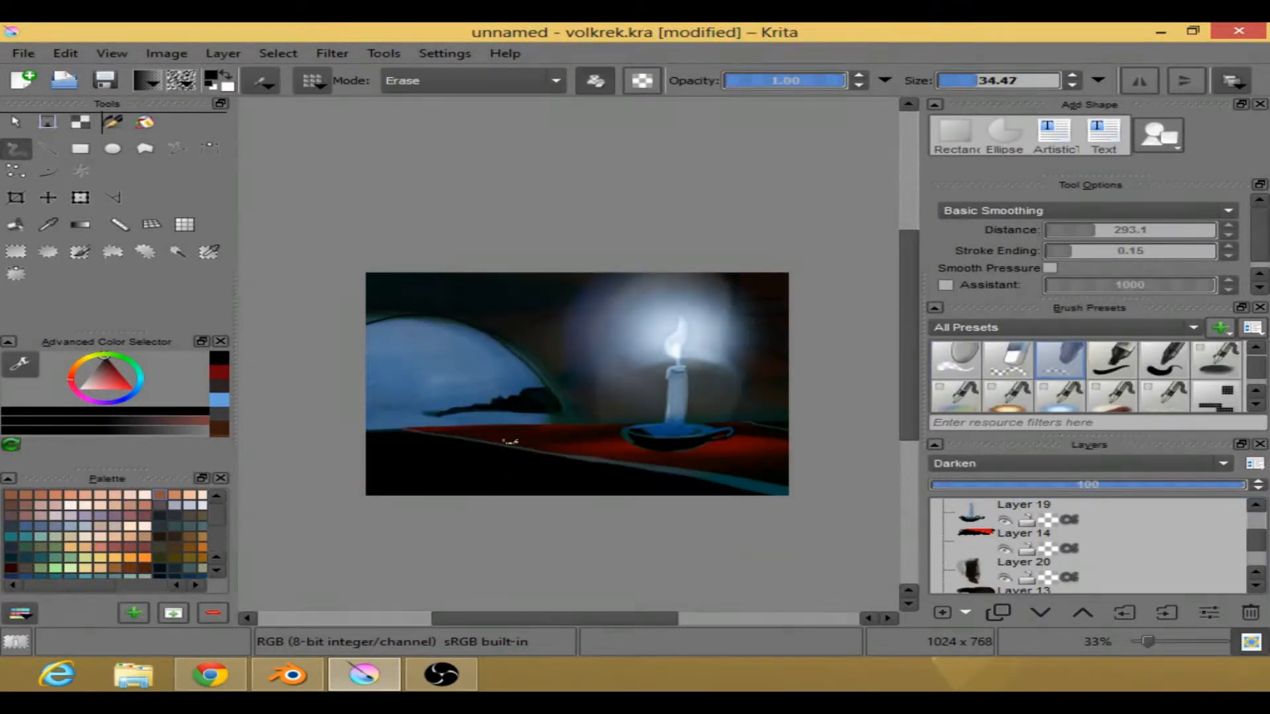
mouse_move(1258, 542)
left_mouse_down()
mouse_move(1257, 529)
mouse_move(1258, 540)
left_mouse_up()
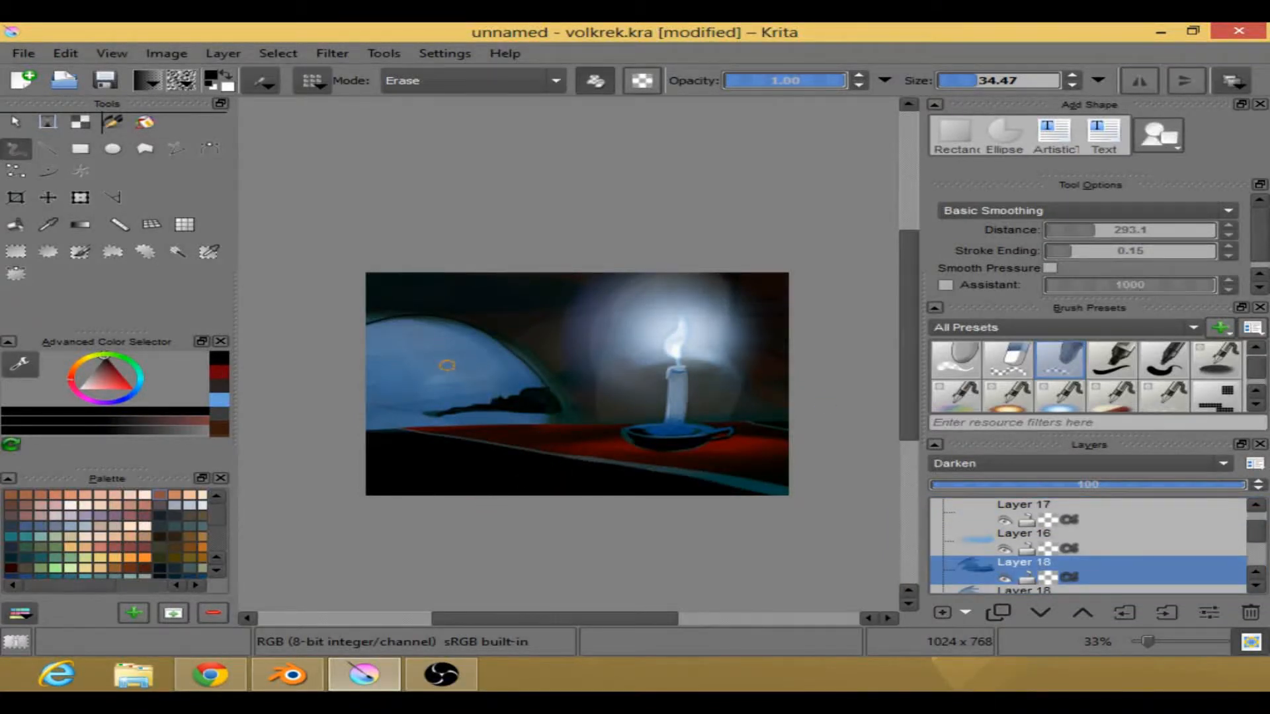
- Choose the recent dark red colour and a soft brush preset, and set the brush size to 113.52
right_click(437, 380)
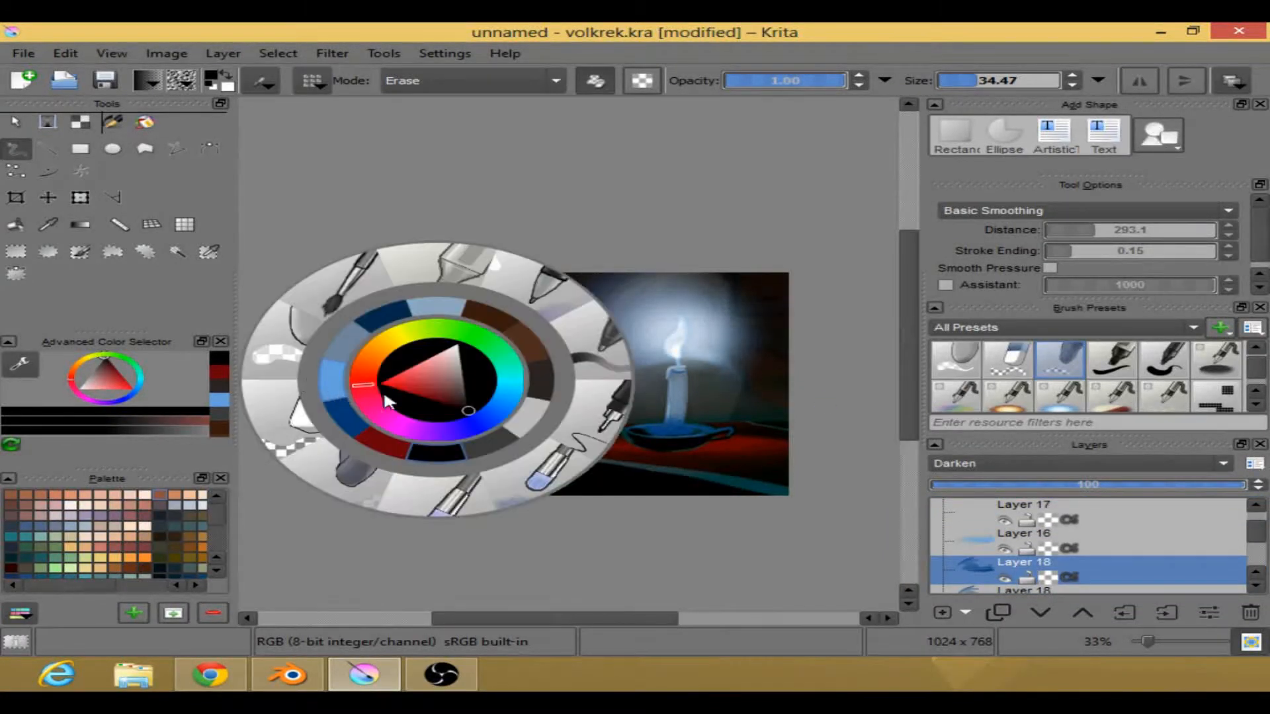
left_click(387, 441)
right_click(440, 396)
left_click(555, 301)
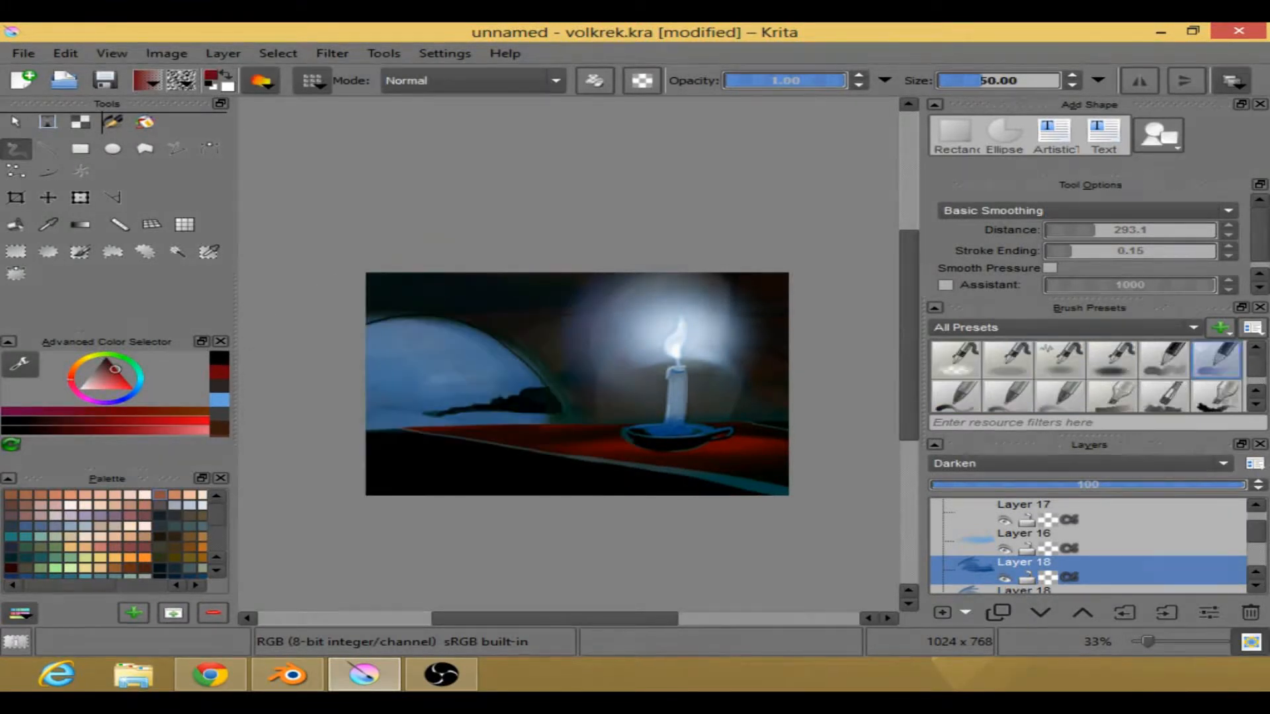
left_click(990, 85)
- Try dark red strokes over the dome's upper half on the Layer 18 copy, then undo them
mouse_move(354, 345)
left_mouse_down()
mouse_move(410, 331)
mouse_move(451, 337)
mouse_move(369, 348)
mouse_move(489, 354)
mouse_move(495, 369)
mouse_move(455, 342)
mouse_move(393, 330)
mouse_move(456, 338)
mouse_move(378, 346)
mouse_move(495, 376)
left_mouse_up()
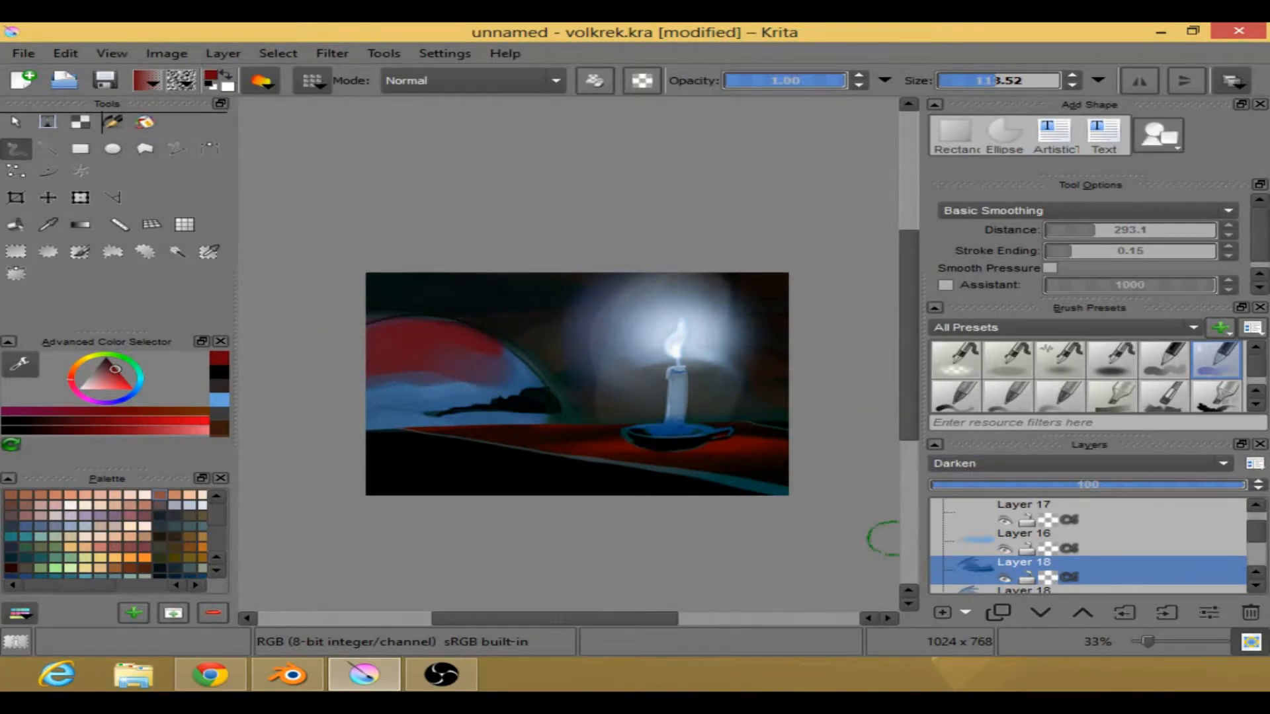
key("ctrl+z")
key("ctrl+z")
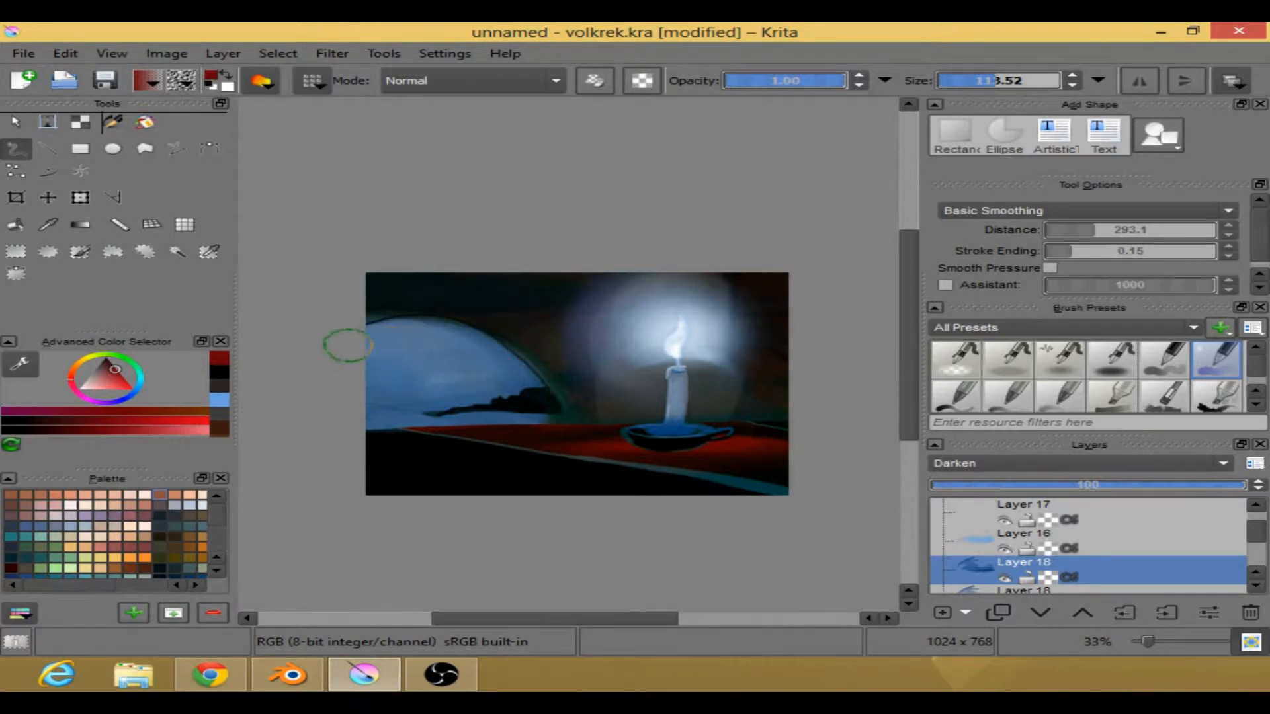
- Tint the whole dome a muted reddish violet with light dark red strokes on the Layer 18 copy
mouse_move(388, 335)
left_mouse_down()
mouse_move(358, 346)
mouse_move(435, 336)
mouse_move(361, 337)
mouse_move(462, 338)
mouse_move(460, 364)
mouse_move(358, 371)
mouse_move(484, 367)
mouse_move(457, 351)
mouse_move(467, 337)
mouse_move(517, 371)
mouse_move(377, 384)
mouse_move(481, 385)
mouse_move(373, 372)
mouse_move(375, 348)
mouse_move(466, 346)
mouse_move(441, 334)
mouse_move(482, 342)
mouse_move(337, 380)
mouse_move(431, 381)
mouse_move(516, 357)
left_mouse_up()
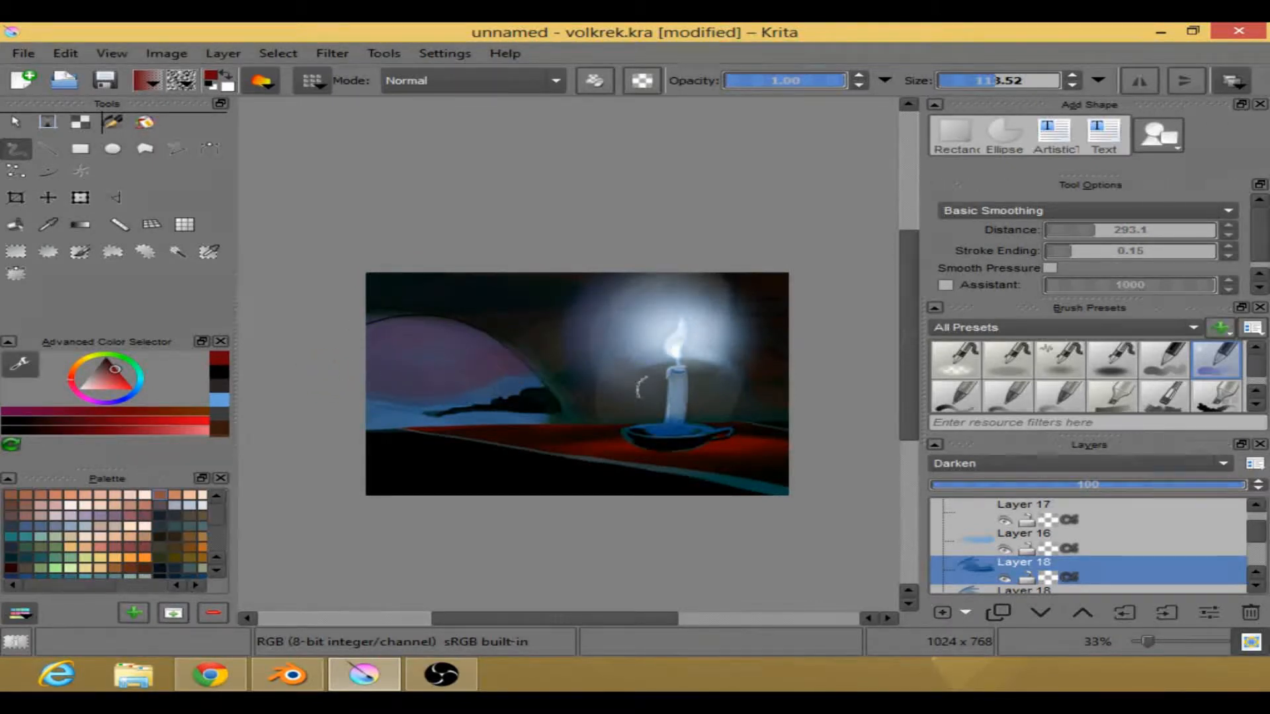
mouse_move(373, 369)
left_mouse_down()
mouse_move(444, 402)
mouse_move(531, 406)
mouse_move(484, 409)
mouse_move(459, 383)
mouse_move(520, 399)
mouse_move(445, 396)
mouse_move(537, 407)
mouse_move(499, 386)
mouse_move(423, 420)
mouse_move(545, 418)
mouse_move(386, 410)
mouse_move(519, 386)
mouse_move(489, 362)
left_mouse_up()
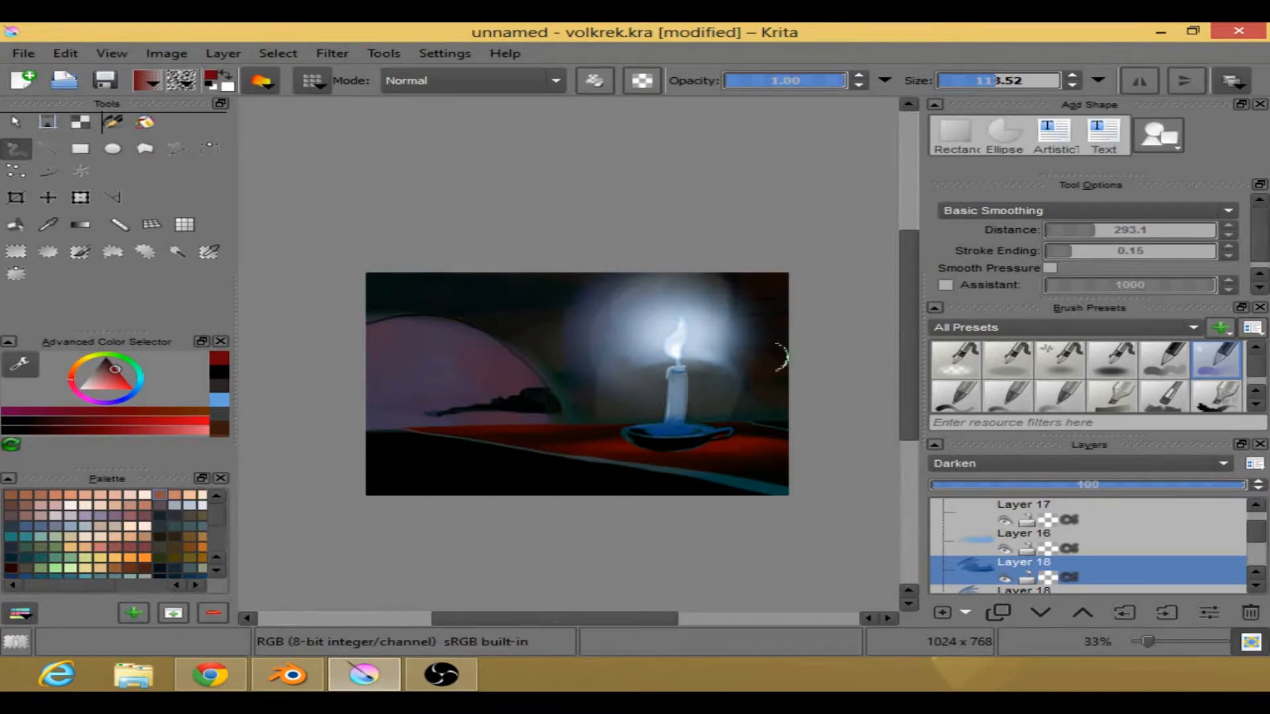
- Choose a light pink and paint it over the upper part of the dome with brush size 113.52
right_click(470, 309)
left_click(466, 305)
left_click(470, 297)
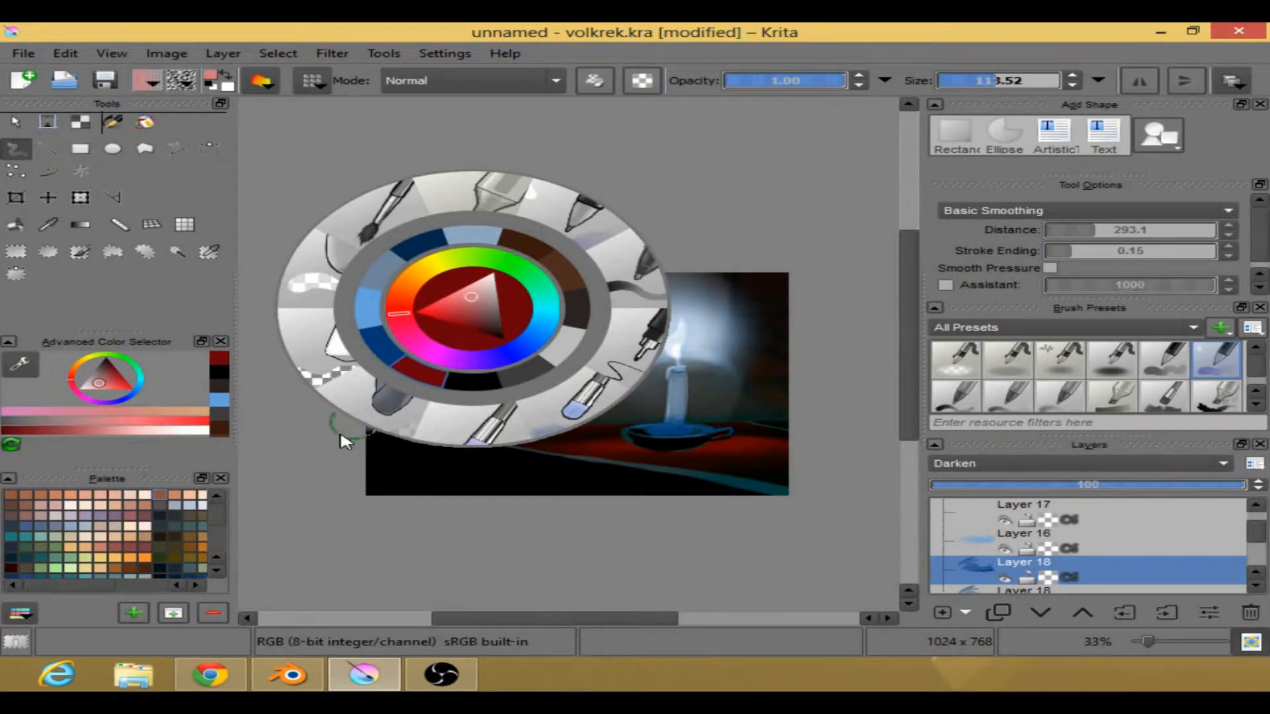
left_click(311, 453)
mouse_move(371, 350)
left_mouse_down()
mouse_move(433, 353)
mouse_move(382, 368)
mouse_move(435, 374)
mouse_move(459, 361)
mouse_move(425, 347)
mouse_move(379, 353)
mouse_move(470, 343)
left_mouse_up()
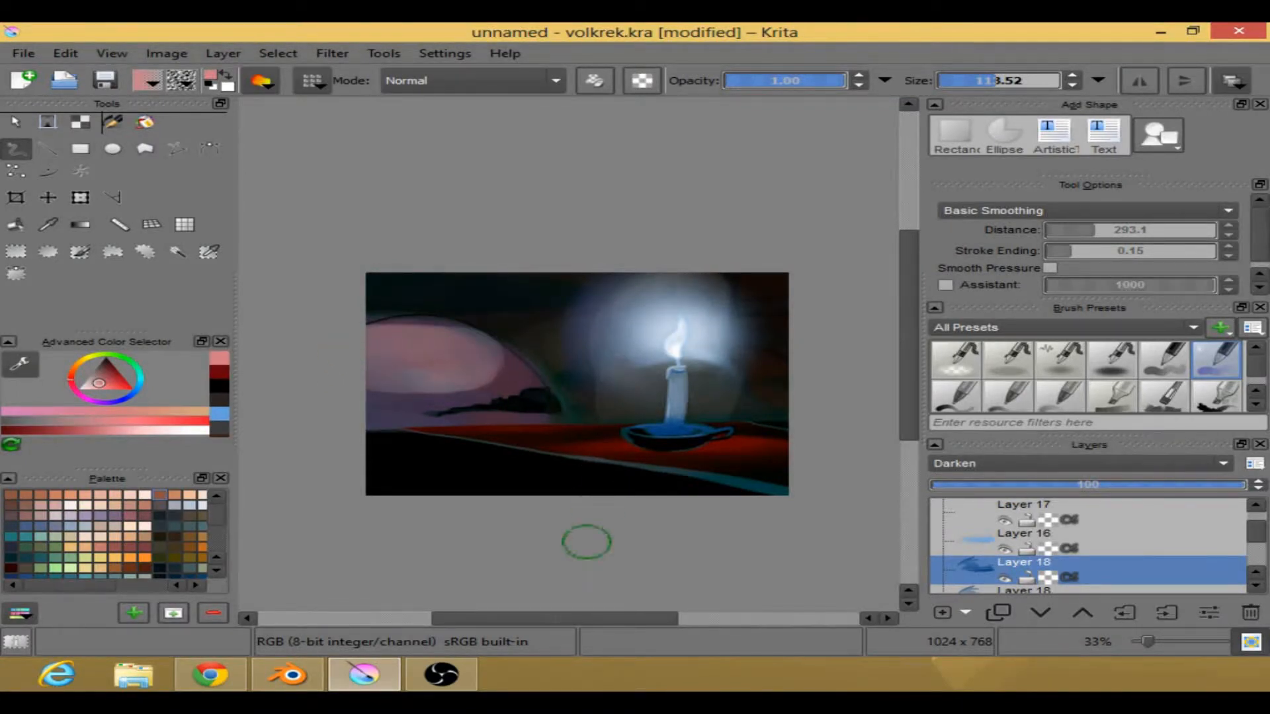
key("ctrl+z")
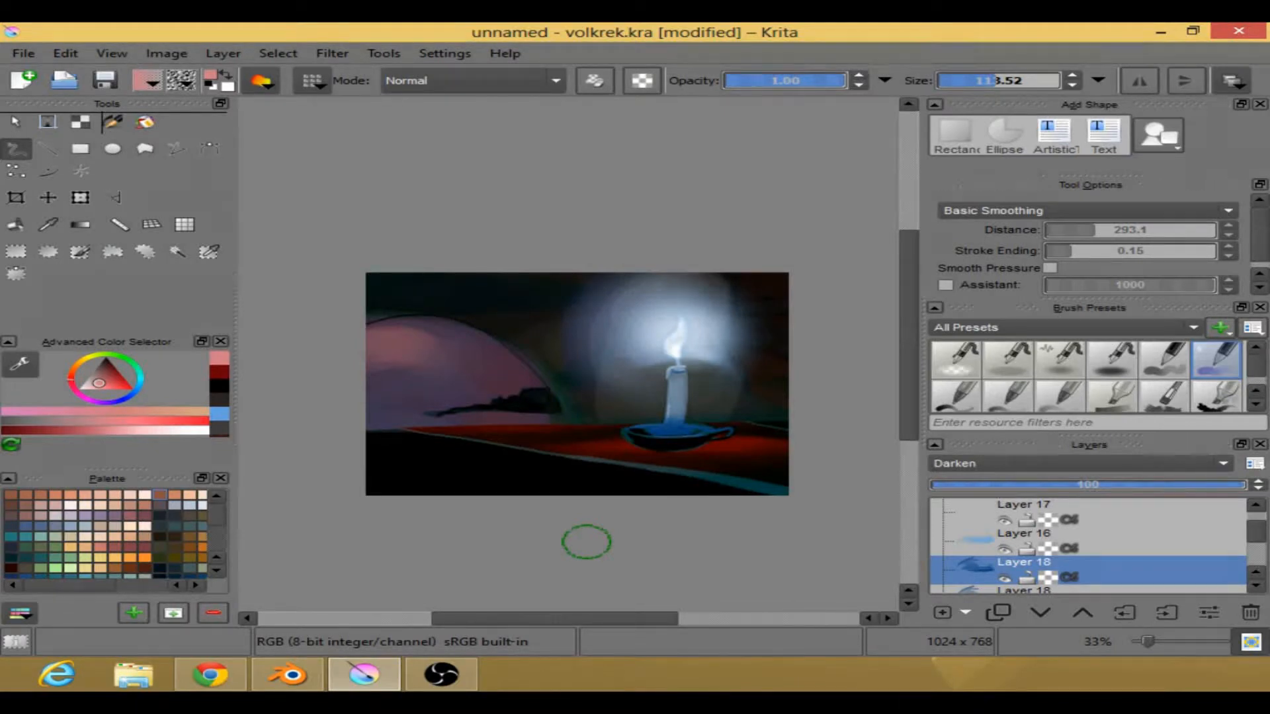
mouse_move(382, 356)
left_mouse_down()
mouse_move(578, 446)
mouse_move(440, 333)
mouse_move(367, 366)
mouse_move(448, 371)
mouse_move(372, 338)
mouse_move(441, 344)
mouse_move(429, 333)
mouse_move(507, 390)
mouse_move(462, 349)
mouse_move(400, 369)
mouse_move(508, 374)
mouse_move(415, 357)
mouse_move(481, 351)
mouse_move(436, 333)
mouse_move(377, 331)
mouse_move(470, 335)
mouse_move(412, 319)
mouse_move(466, 331)
mouse_move(424, 323)
left_mouse_up()
- Blend the pink and violet shades of the dome with a size 100 blending brush
right_click(522, 379)
left_click(592, 461)
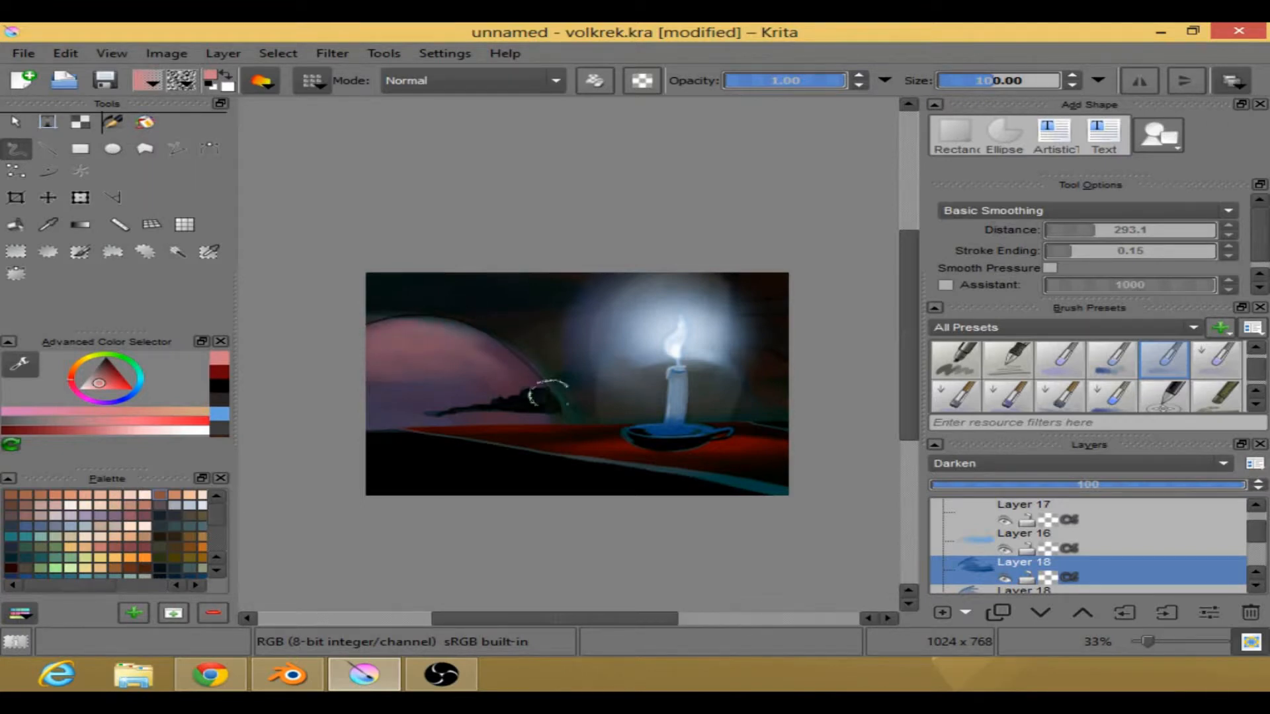
mouse_move(478, 354)
left_mouse_down()
mouse_move(375, 340)
mouse_move(441, 344)
mouse_move(374, 382)
mouse_move(472, 348)
left_mouse_up()
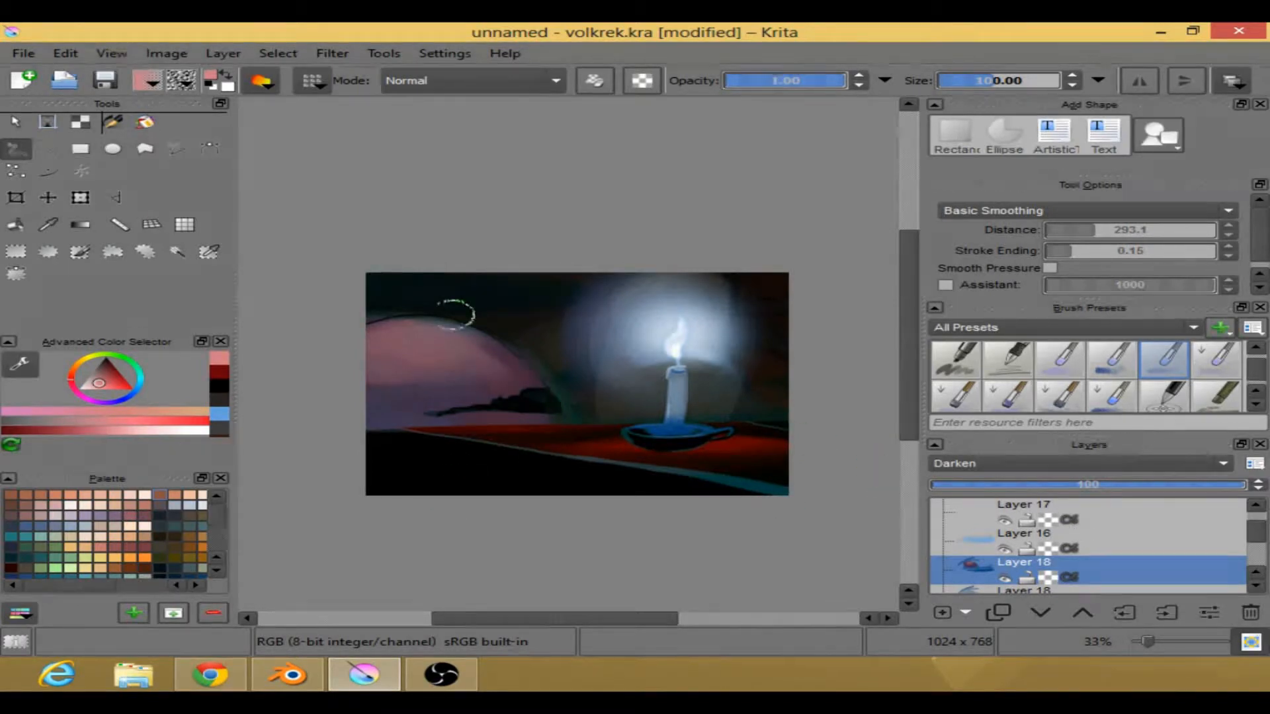
left_click_drag(906, 313, 906, 317)
mouse_move(613, 618)
left_mouse_down()
mouse_move(579, 613)
mouse_move(685, 608)
mouse_move(618, 609)
left_mouse_up()
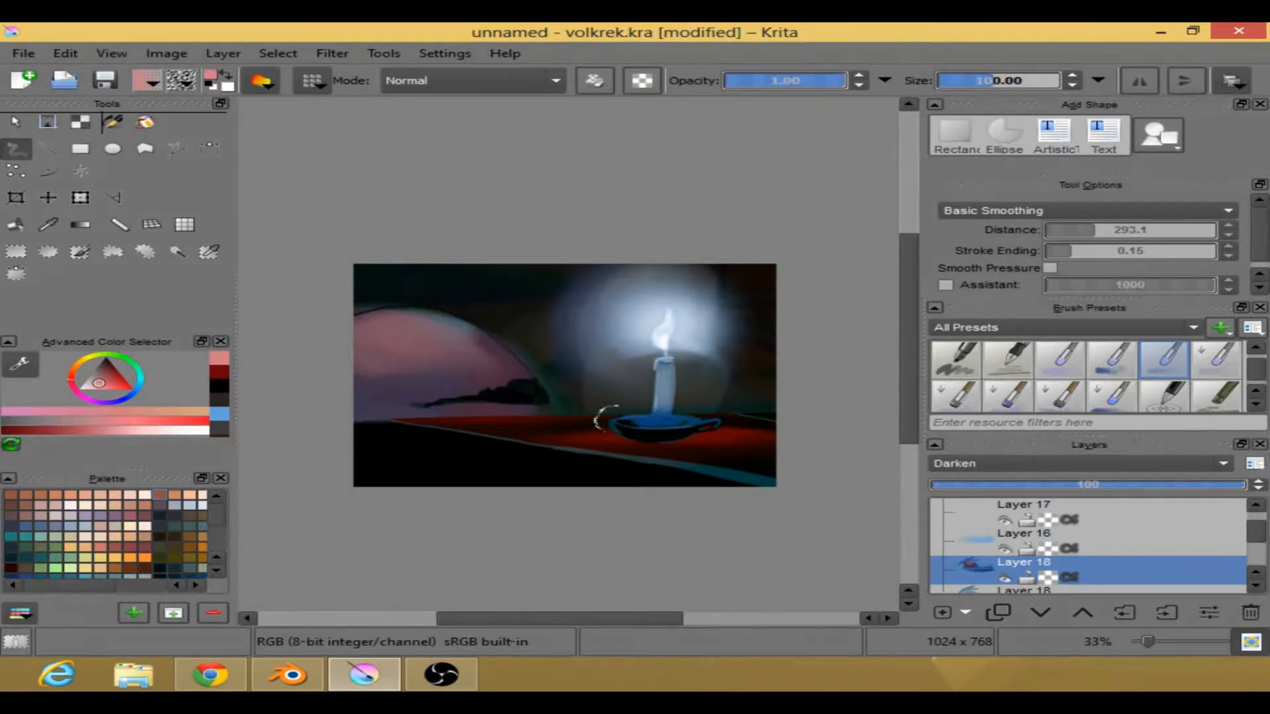
- Toggle the visibility of Layer 13 to examine which part of the picture it covers
mouse_move(1262, 536)
left_mouse_down()
mouse_move(1262, 525)
mouse_move(1259, 547)
left_mouse_up()
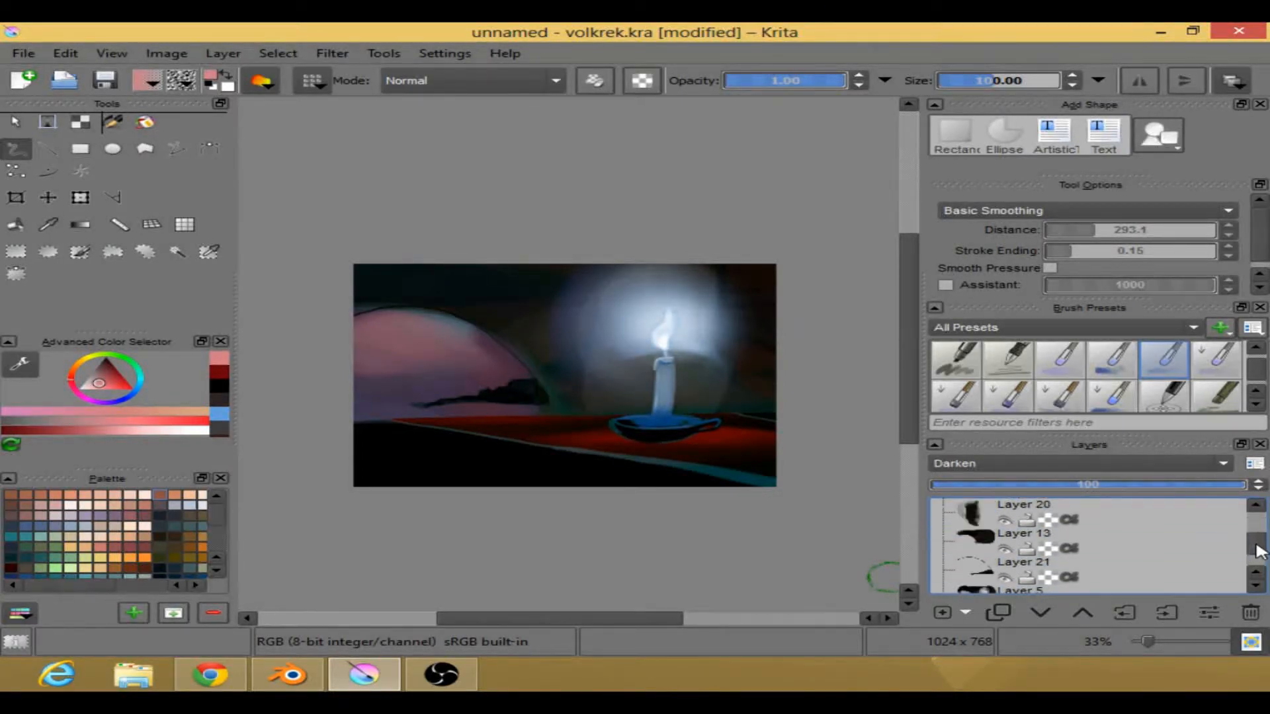
left_click(1005, 549)
right_click(506, 366)
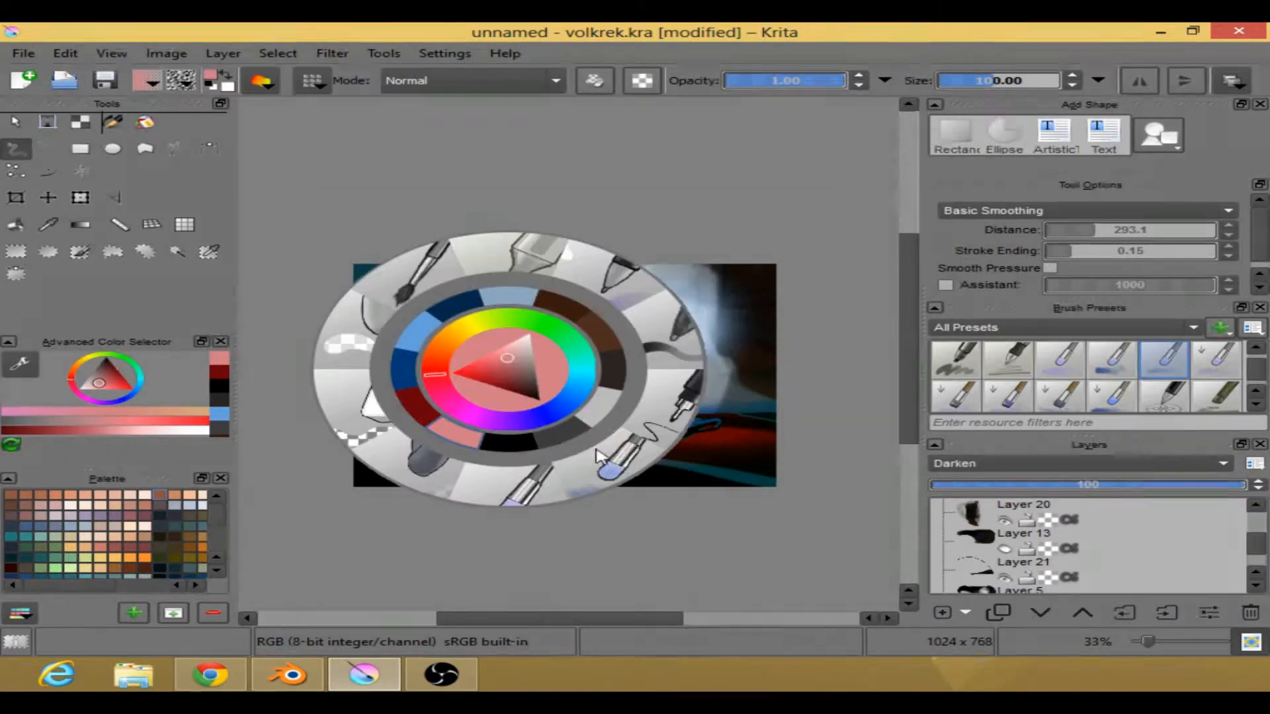
left_click(701, 533)
left_click(1006, 549)
- Choose black and an inking brush preset, switch to Weighted Smoothing, and set the brush size to 22.95
right_click(469, 473)
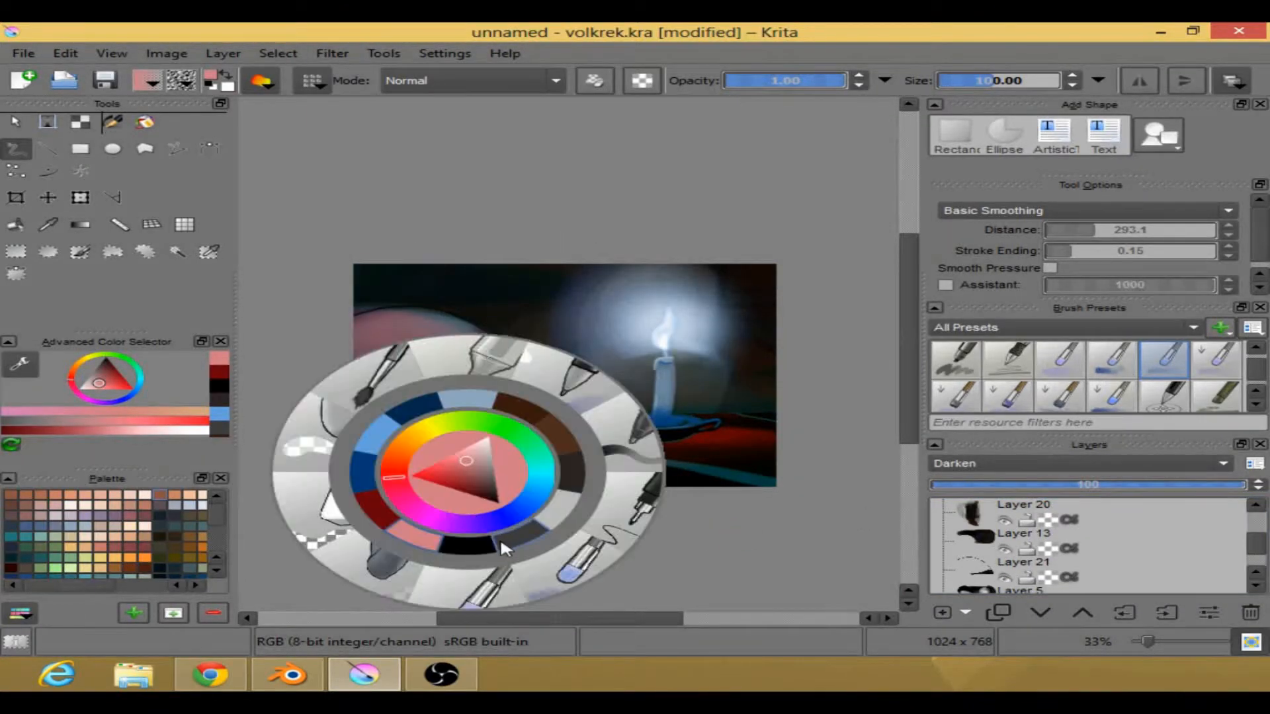
left_click(471, 546)
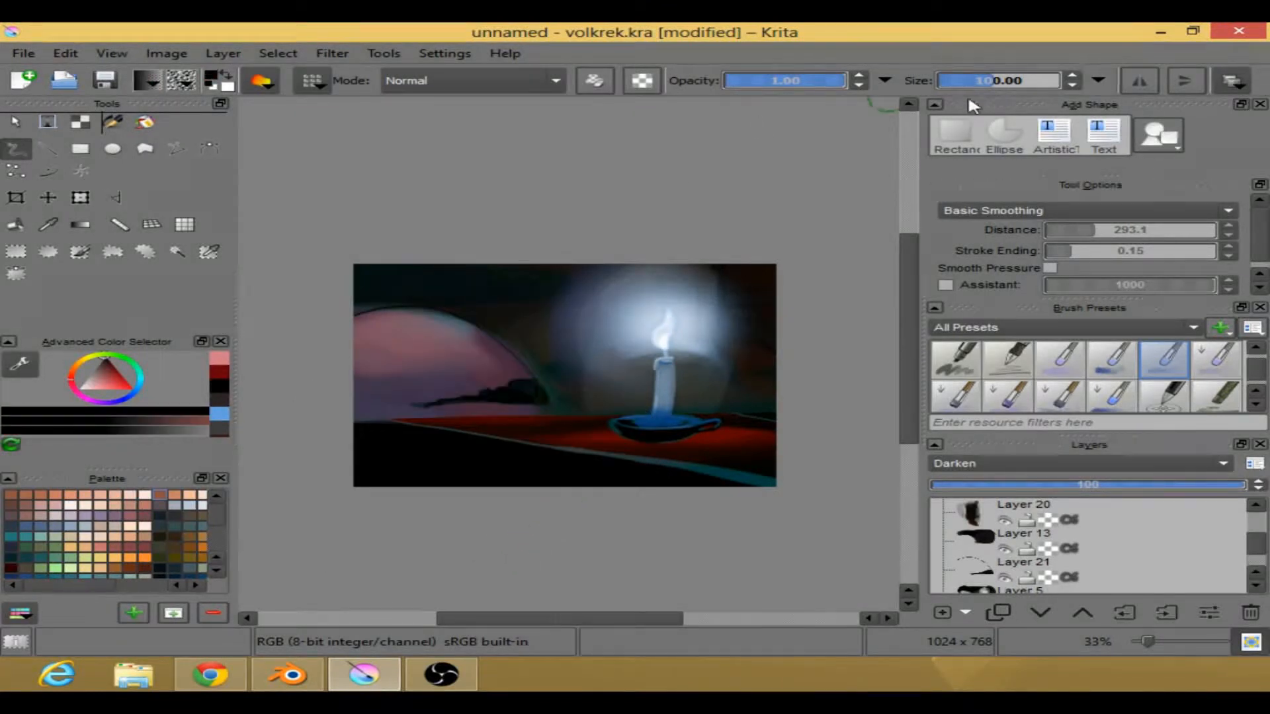
right_click(437, 472)
left_click(428, 554)
right_click(584, 462)
left_click(742, 525)
left_click(1013, 205)
left_click(981, 248)
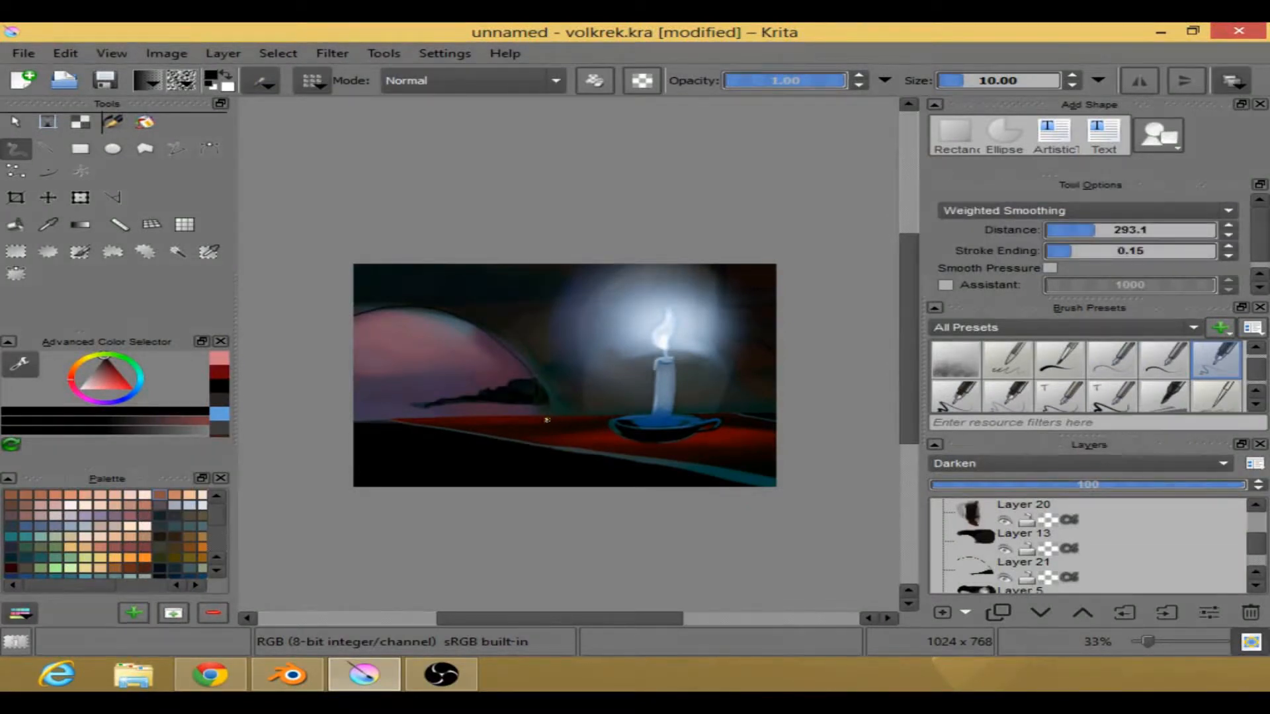
left_click(971, 83)
- Select Layer 13 and undo the black outline strokes tried along the dome's curved edge
left_click_drag(408, 308, 414, 308)
key("ctrl+z")
left_click(1005, 549)
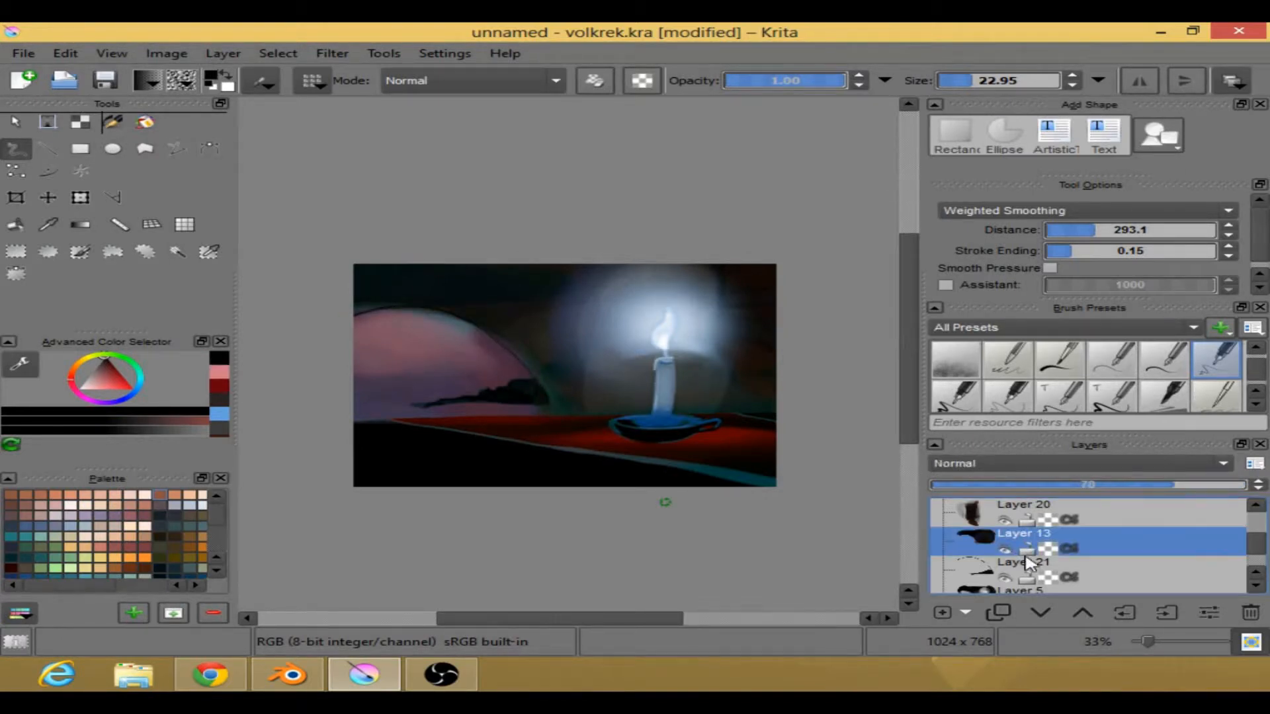
mouse_move(539, 387)
left_mouse_down()
mouse_move(461, 324)
mouse_move(348, 309)
left_mouse_up()
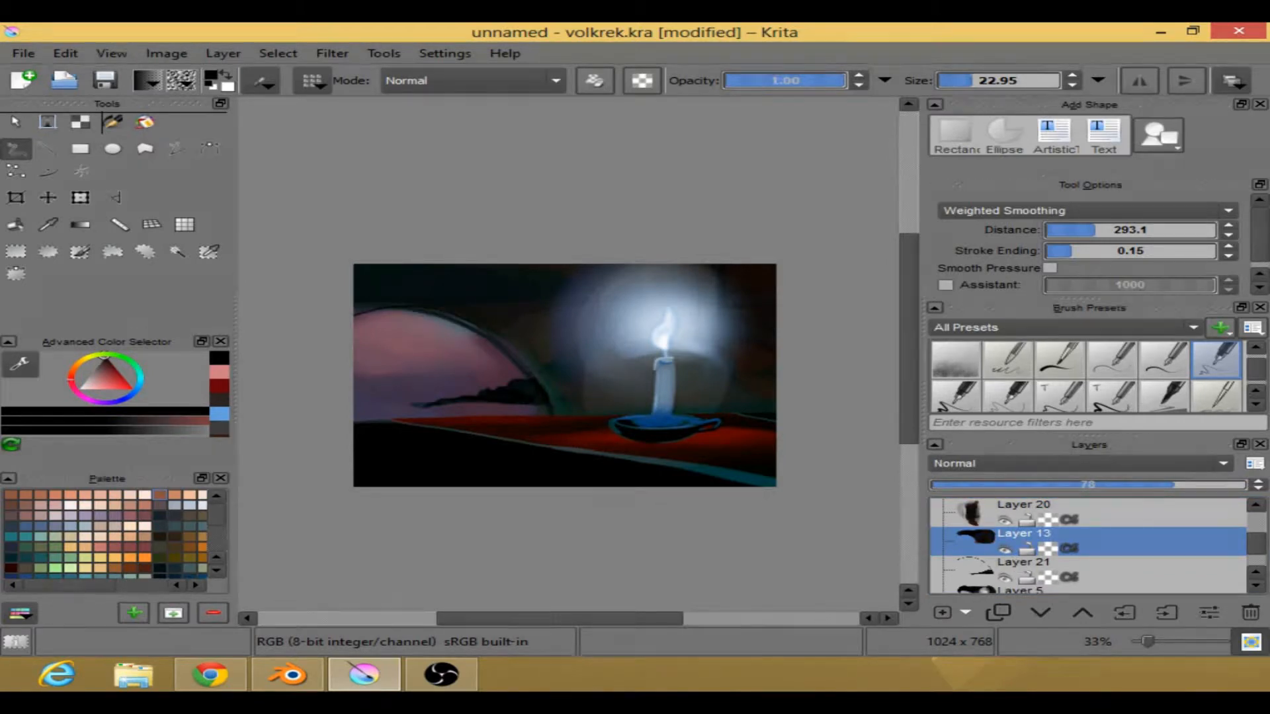
key("ctrl+z")
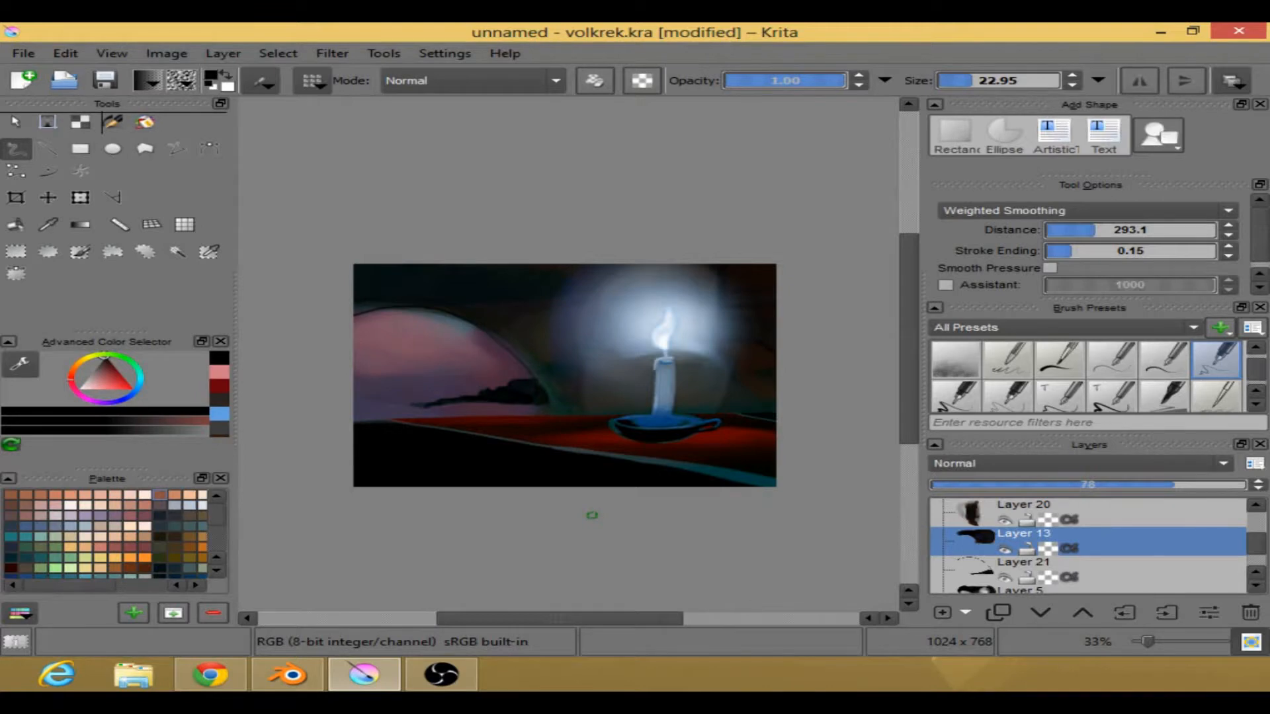
- Paint black outline arcs along and just outside the dome's curved edge on Layer 13 with brush size 22.95
right_click(548, 368)
left_click(792, 459)
mouse_move(543, 419)
left_mouse_down()
mouse_move(525, 365)
mouse_move(470, 322)
mouse_move(388, 308)
mouse_move(354, 314)
left_mouse_up()
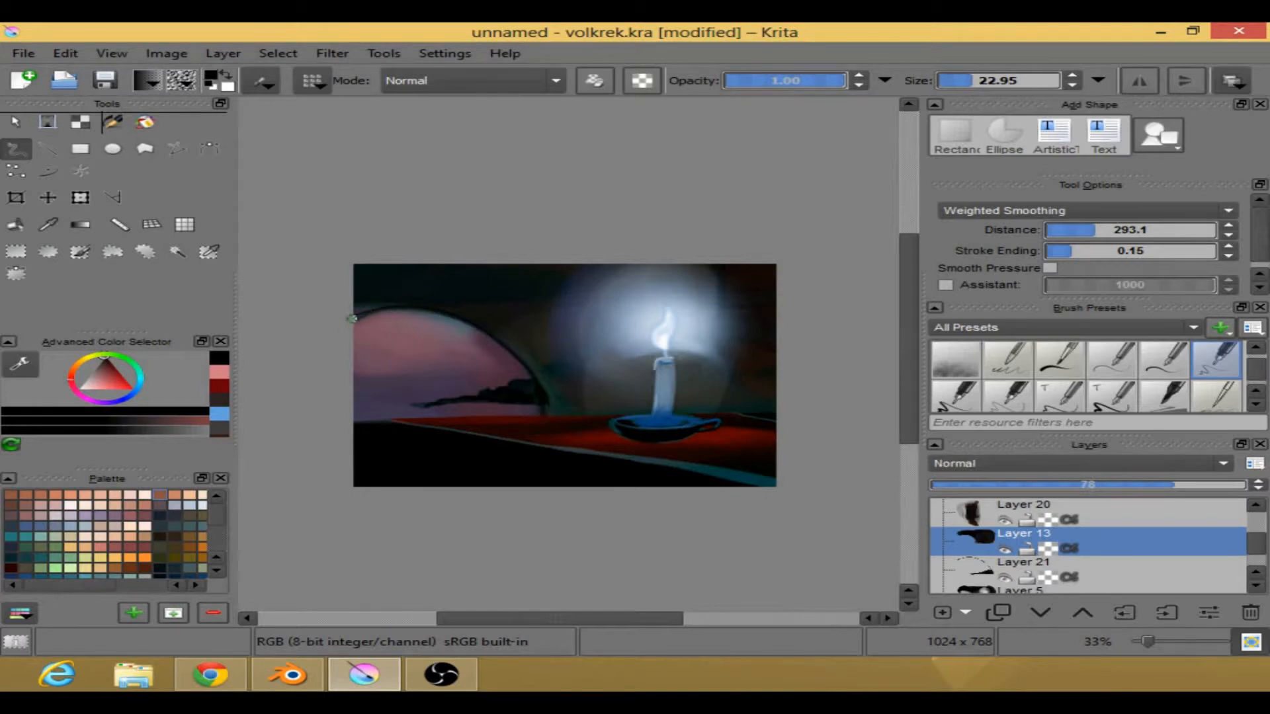
mouse_move(432, 311)
left_mouse_down()
mouse_move(502, 346)
mouse_move(562, 416)
left_mouse_up()
mouse_move(501, 346)
left_mouse_down()
mouse_move(560, 420)
mouse_move(497, 334)
left_mouse_up()
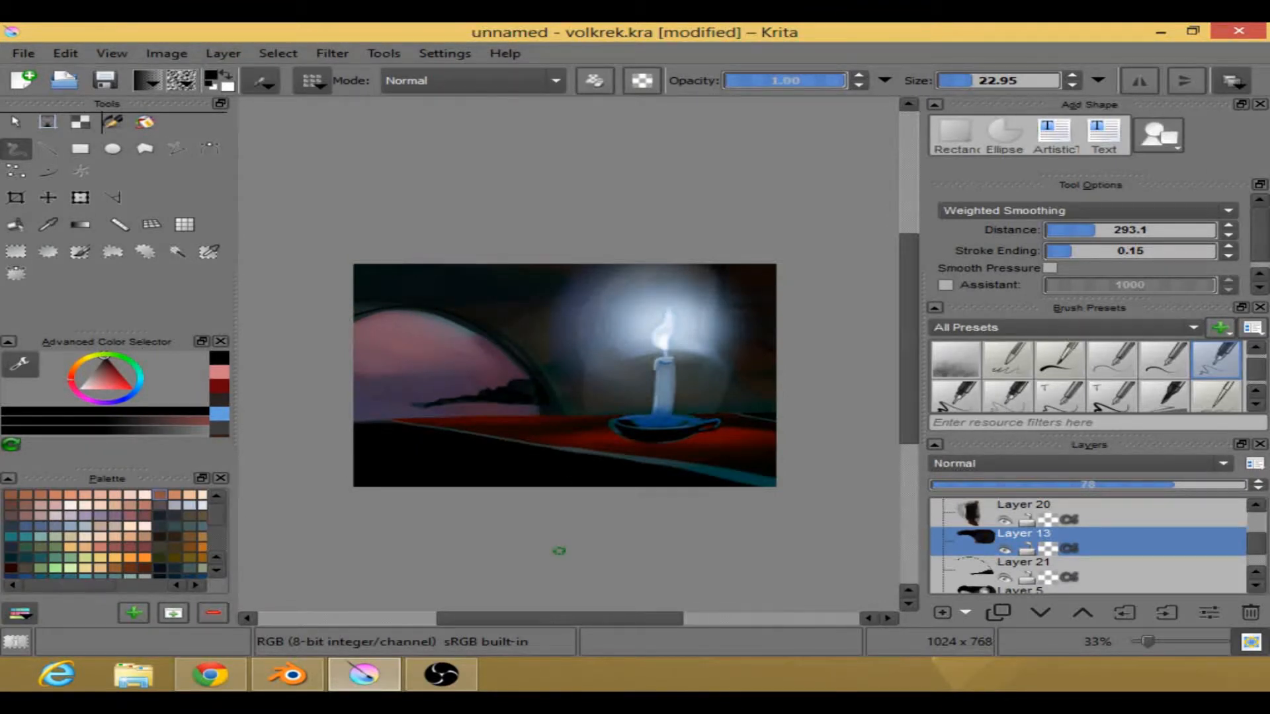
- Undo the last black outline arcs painted around the dome's curved edge on Layer 13
key("ctrl+z")
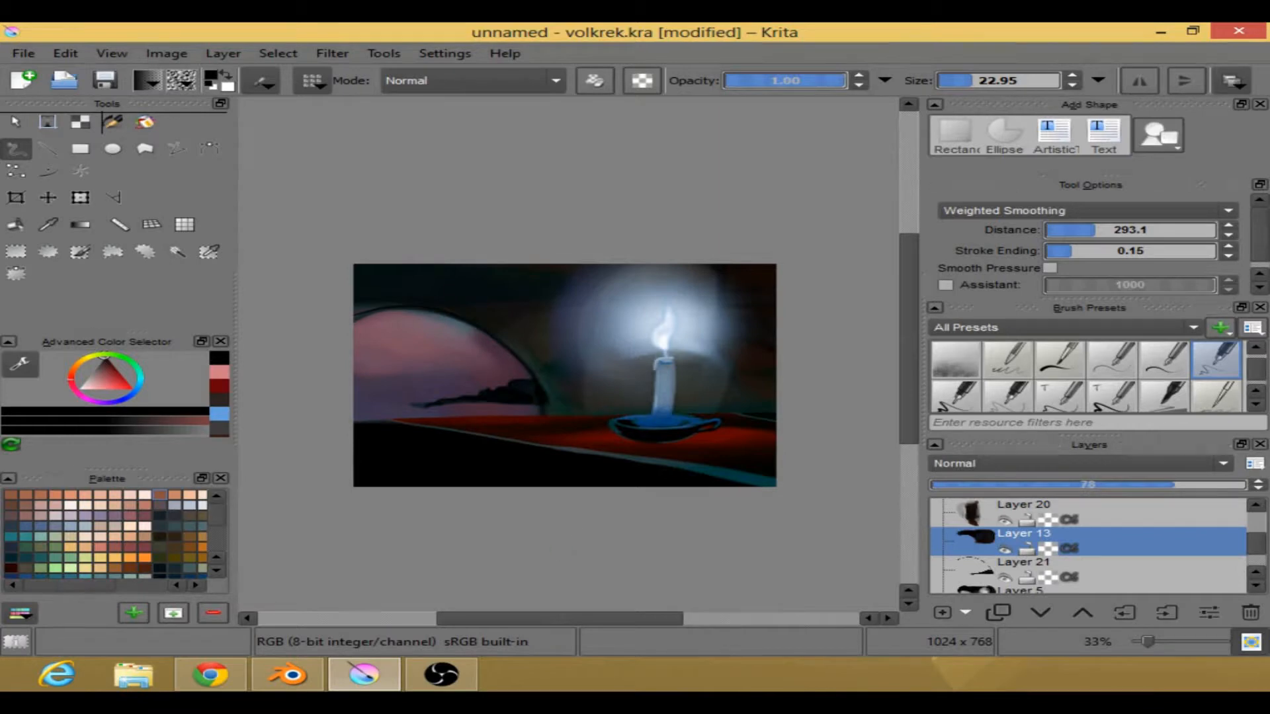
key("ctrl+z")
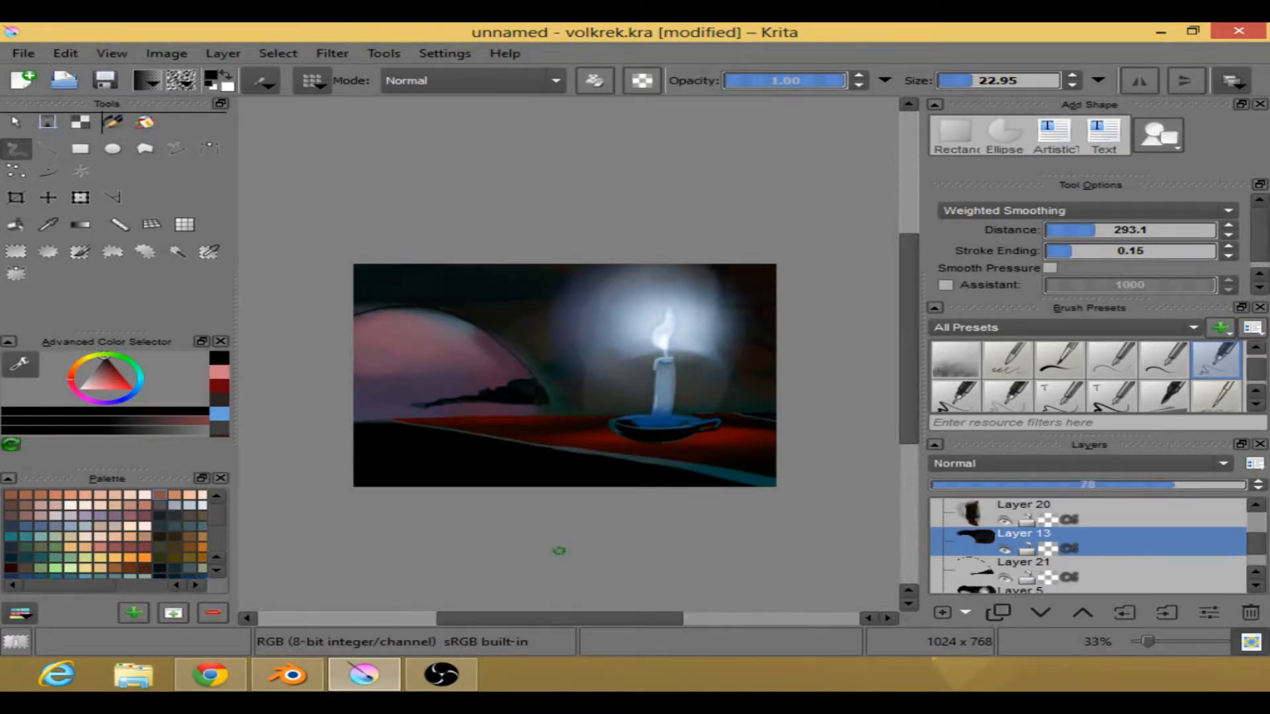
- Toggle the visibility of the layers around Layer 13, including Layer 19 and Layer 21, to examine what each covers
left_click(1255, 505)
left_click(1255, 505)
left_click(1004, 549)
left_click(1004, 548)
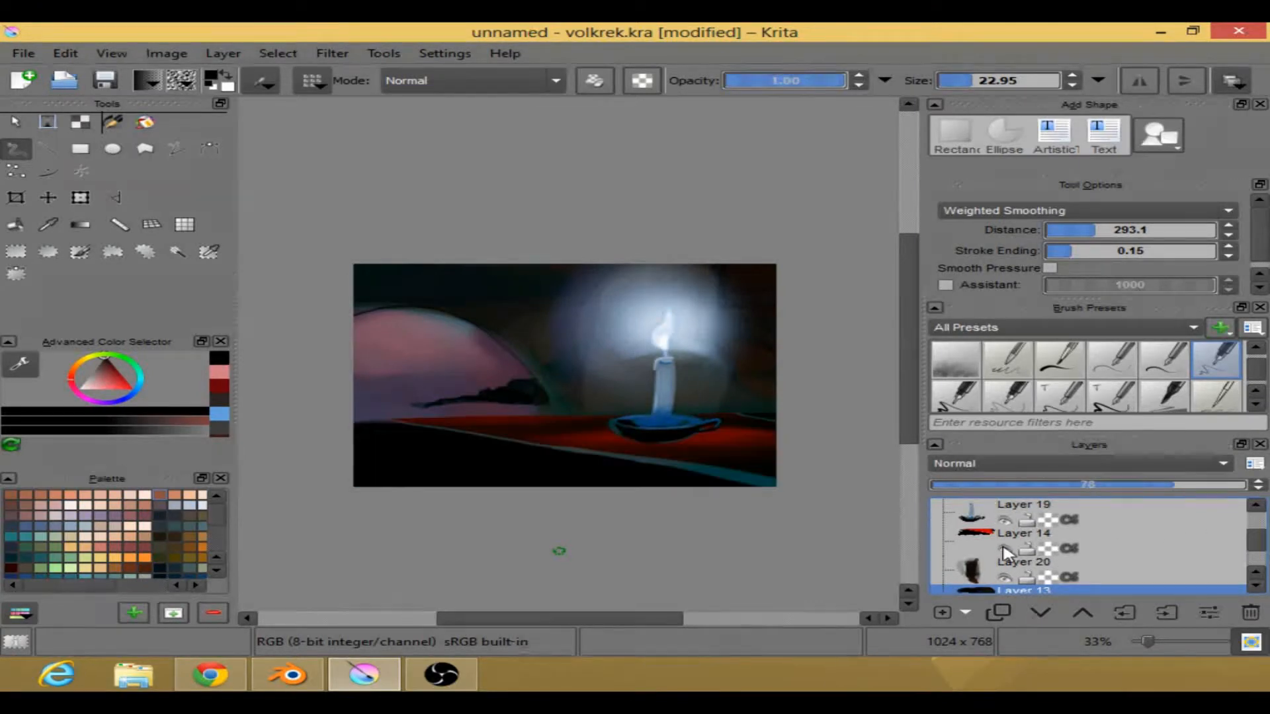
left_click(1004, 521)
left_click(1004, 520)
left_click(1255, 508)
left_click(1255, 508)
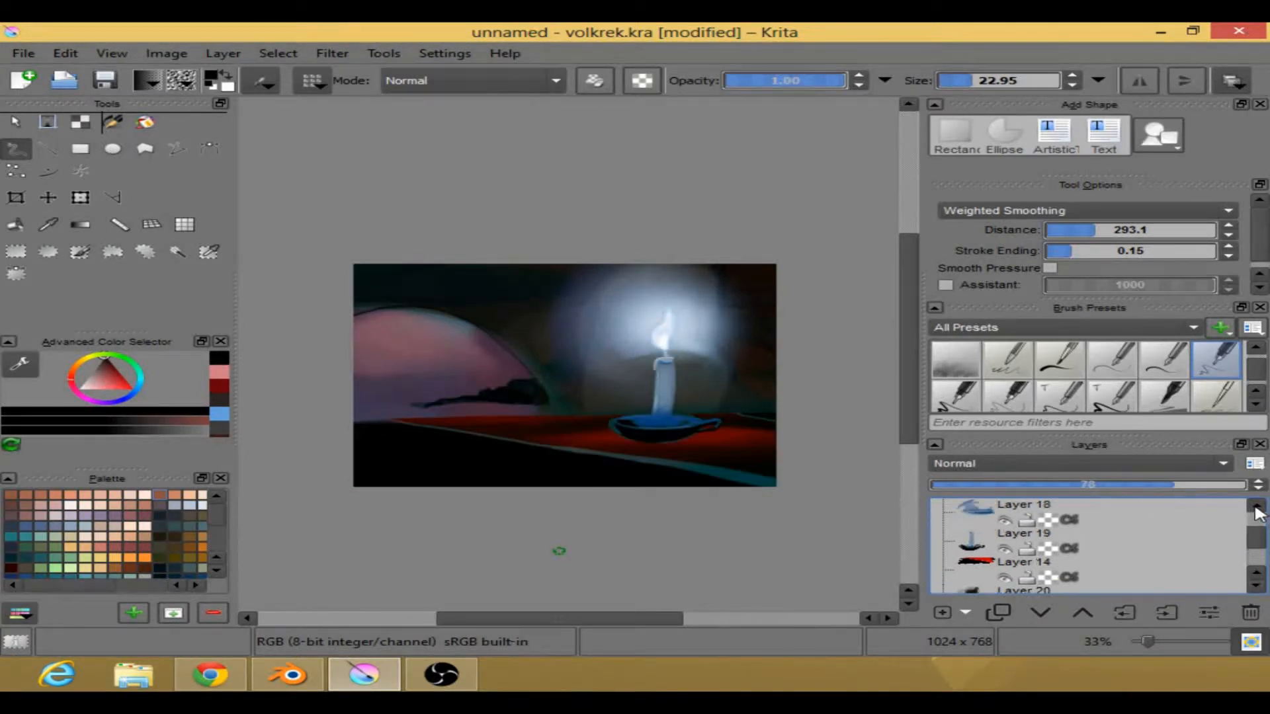
left_click(1255, 508)
left_click(1254, 507)
left_click(1254, 508)
left_click(1254, 508)
left_click_drag(1261, 528, 1260, 546)
left_click(1004, 549)
left_click(1004, 549)
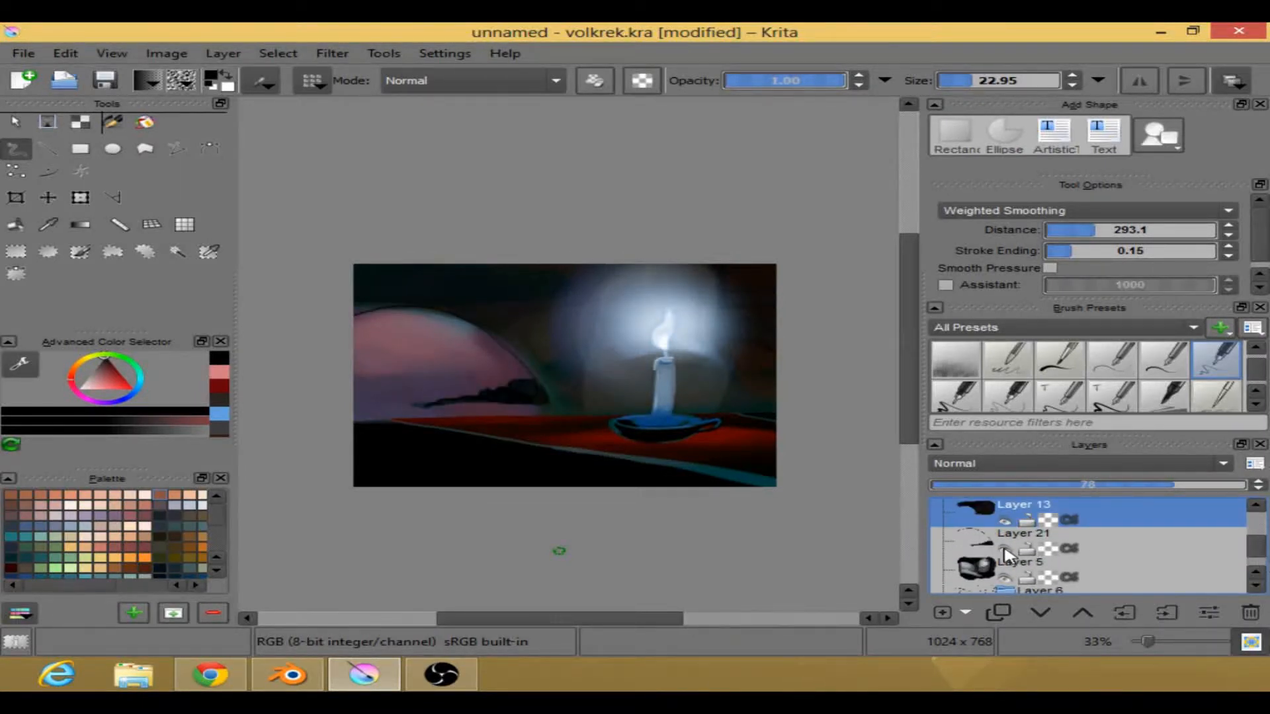
left_click(1004, 550)
left_click(1003, 551)
- Add a new layer above Layer 21 and paint a thick black outline along the arch's curved edge with brush size 22.95
left_click(1012, 538)
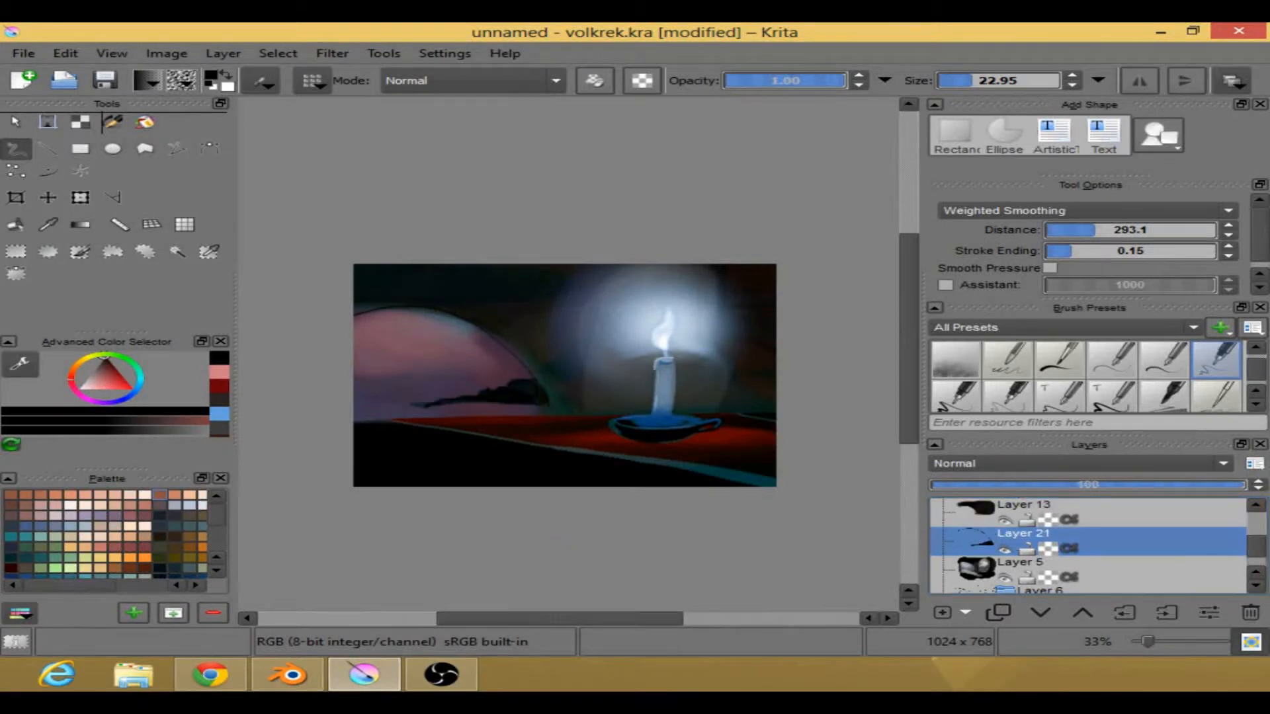
left_click(1004, 548)
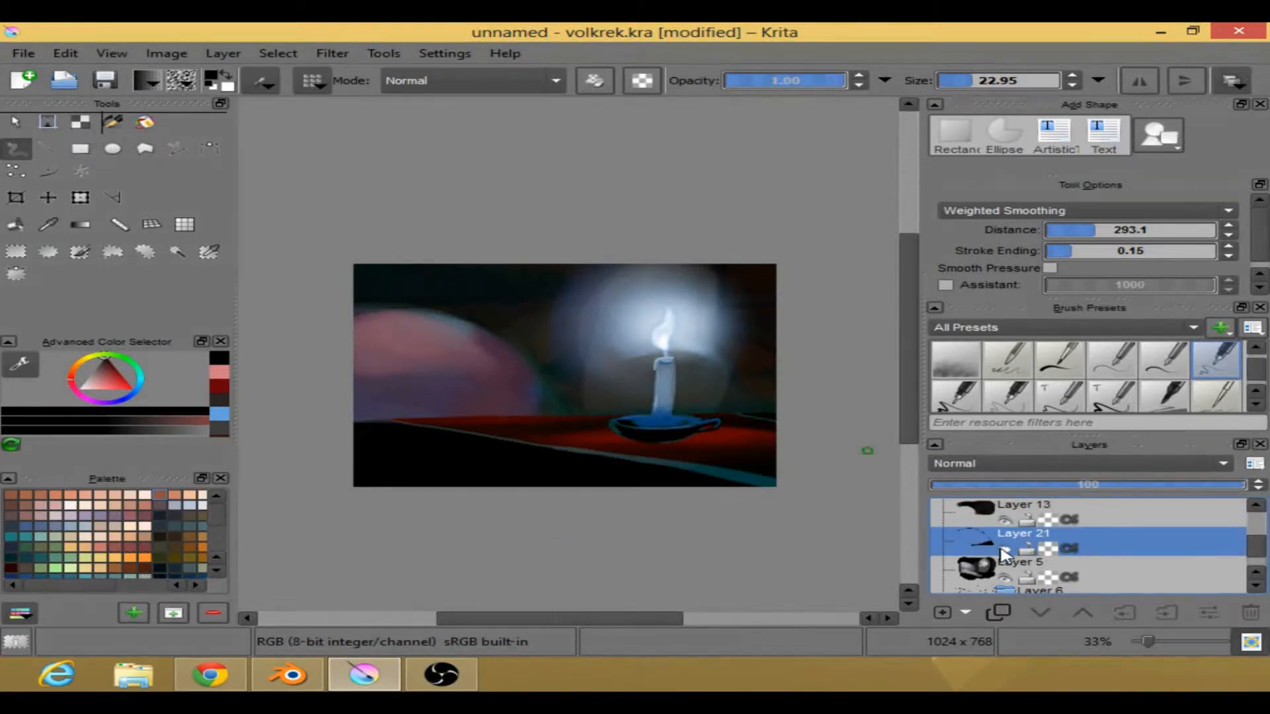
left_click(1005, 549)
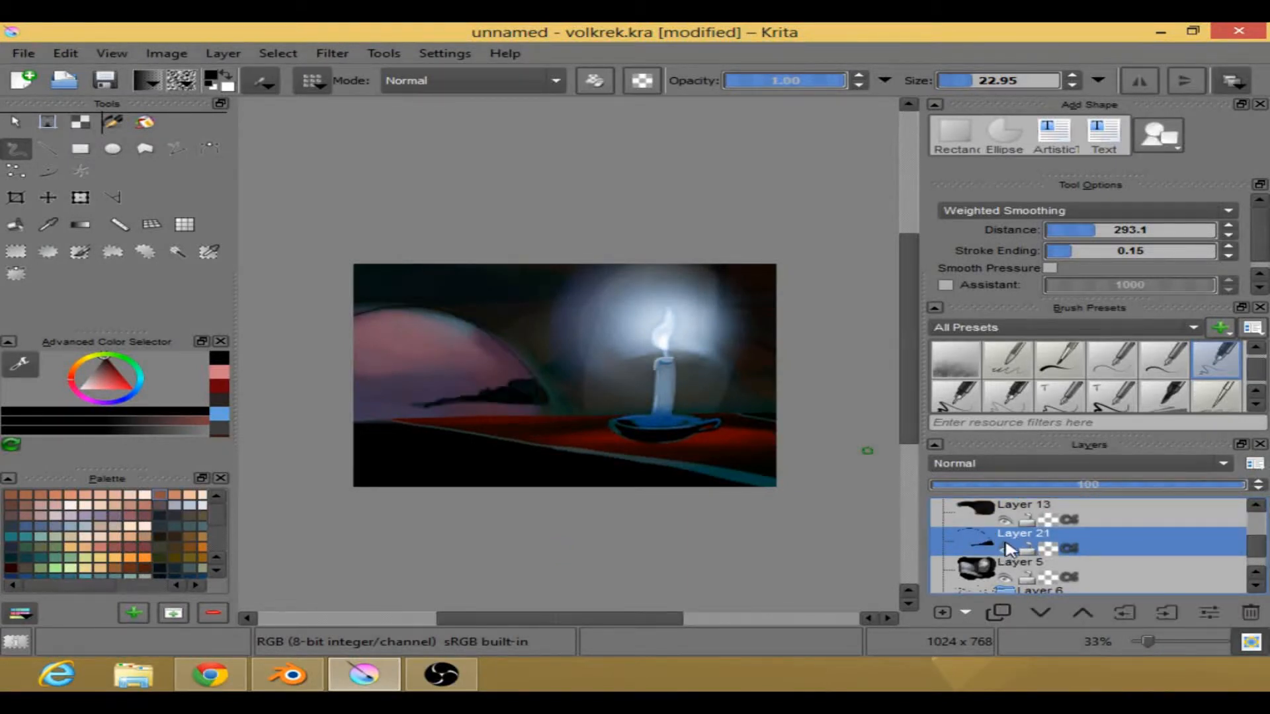
left_click(941, 612)
mouse_move(543, 420)
left_mouse_down()
mouse_move(507, 346)
mouse_move(456, 314)
mouse_move(356, 315)
mouse_move(331, 339)
left_mouse_up()
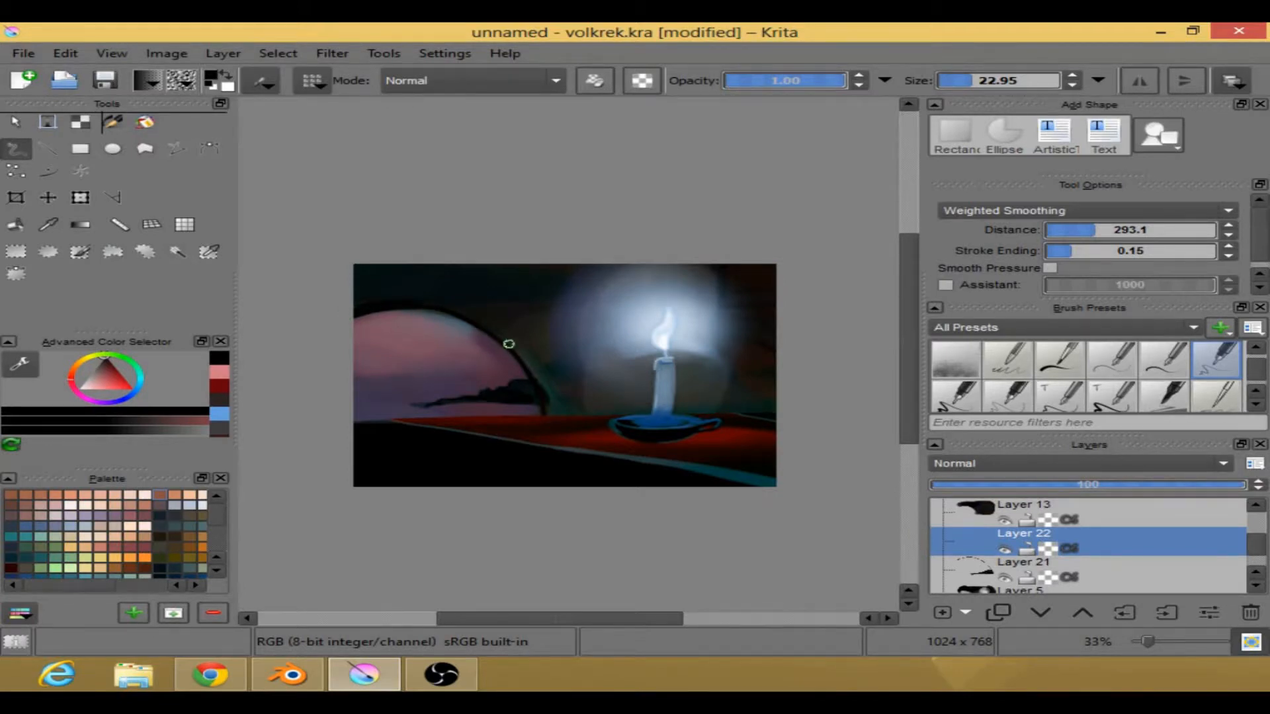
mouse_move(476, 318)
left_mouse_down()
mouse_move(527, 361)
mouse_move(553, 427)
left_mouse_up()
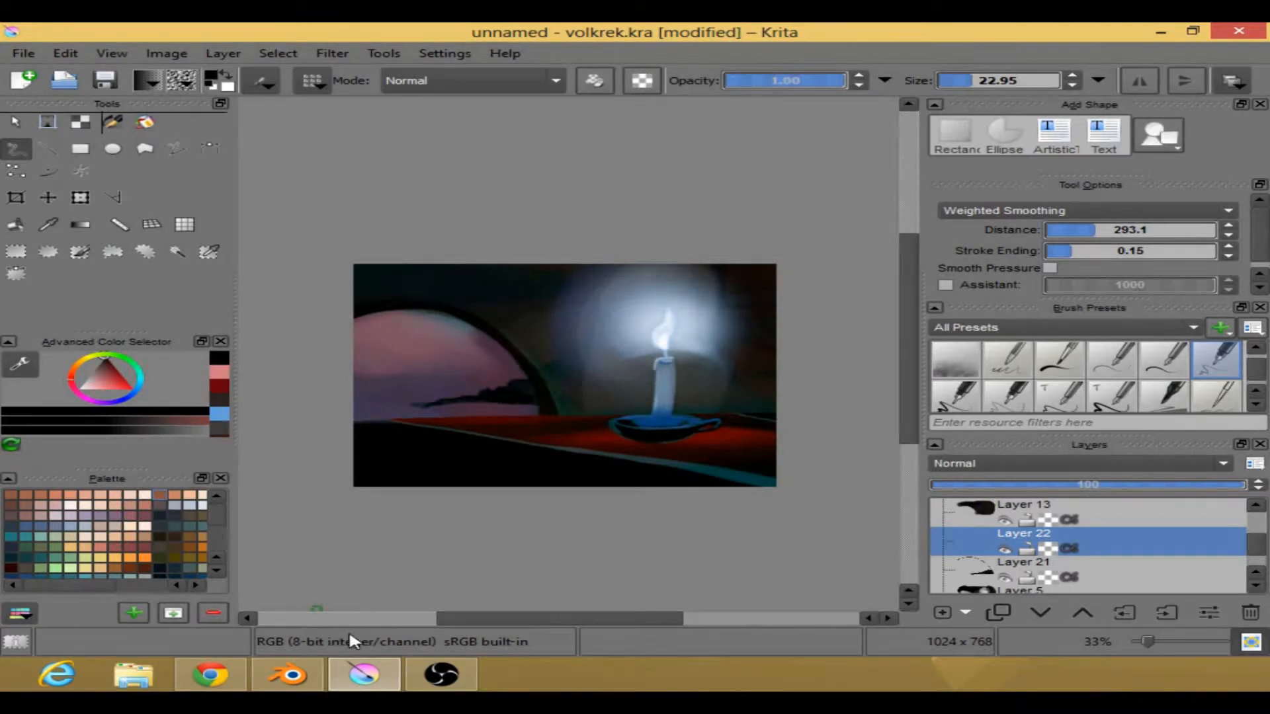
- Check what Layer 21 covers, select it, and add a new layer directly above it
left_click(1003, 573)
left_click(1003, 574)
left_click(1002, 577)
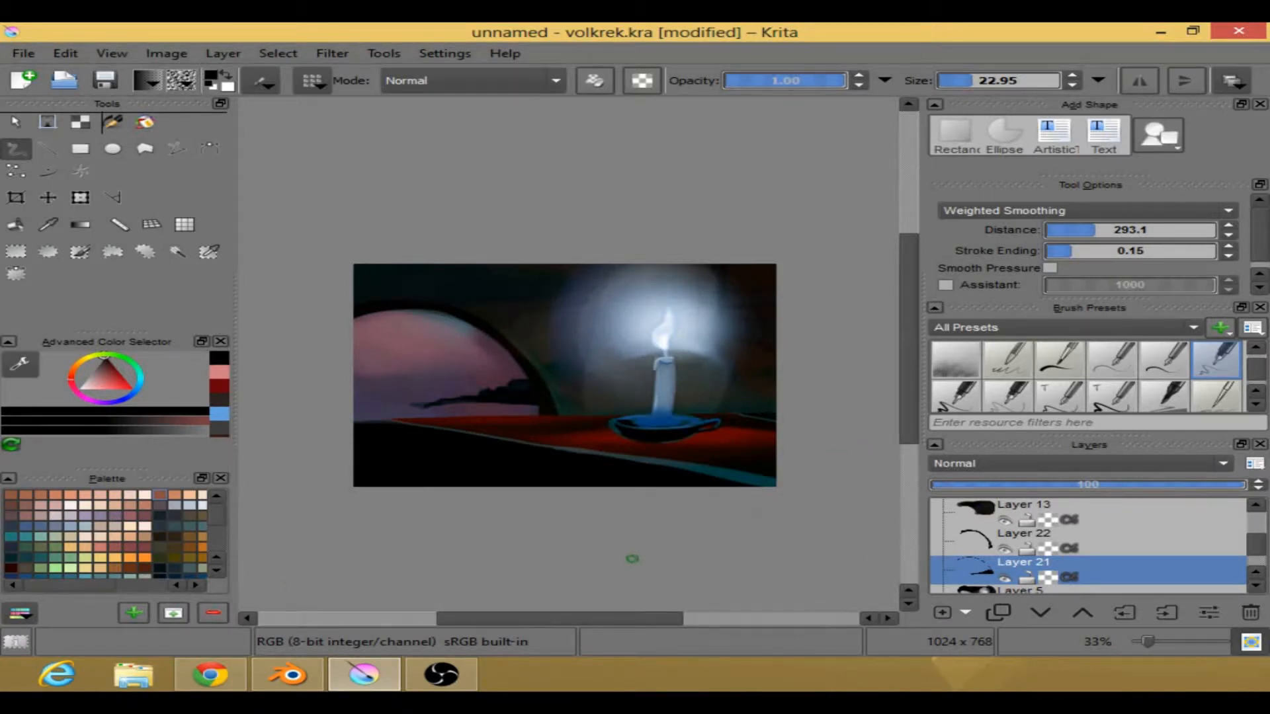
left_click_drag(604, 614, 592, 621)
left_click(943, 611)
- Choose a muted red and the size 30.00 brush preset, and make a first stroke at the base of the arch
right_click(513, 409)
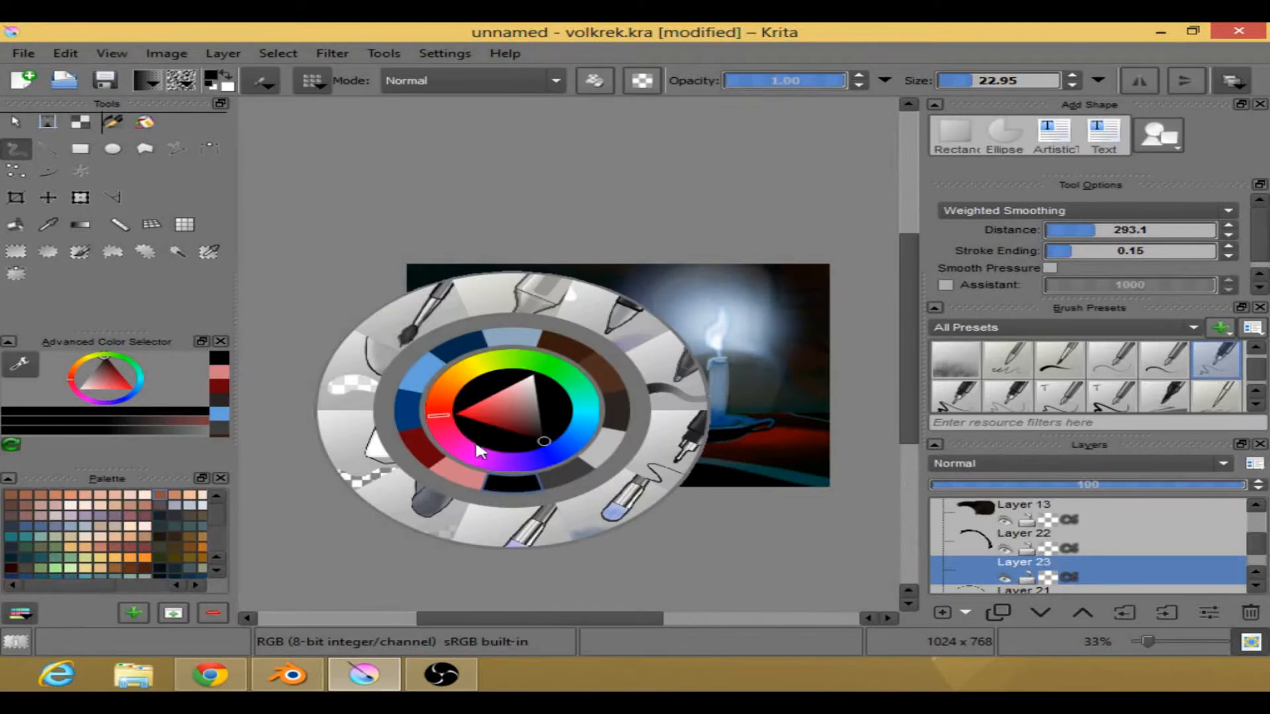
left_click_drag(490, 416, 516, 412)
left_click(673, 393)
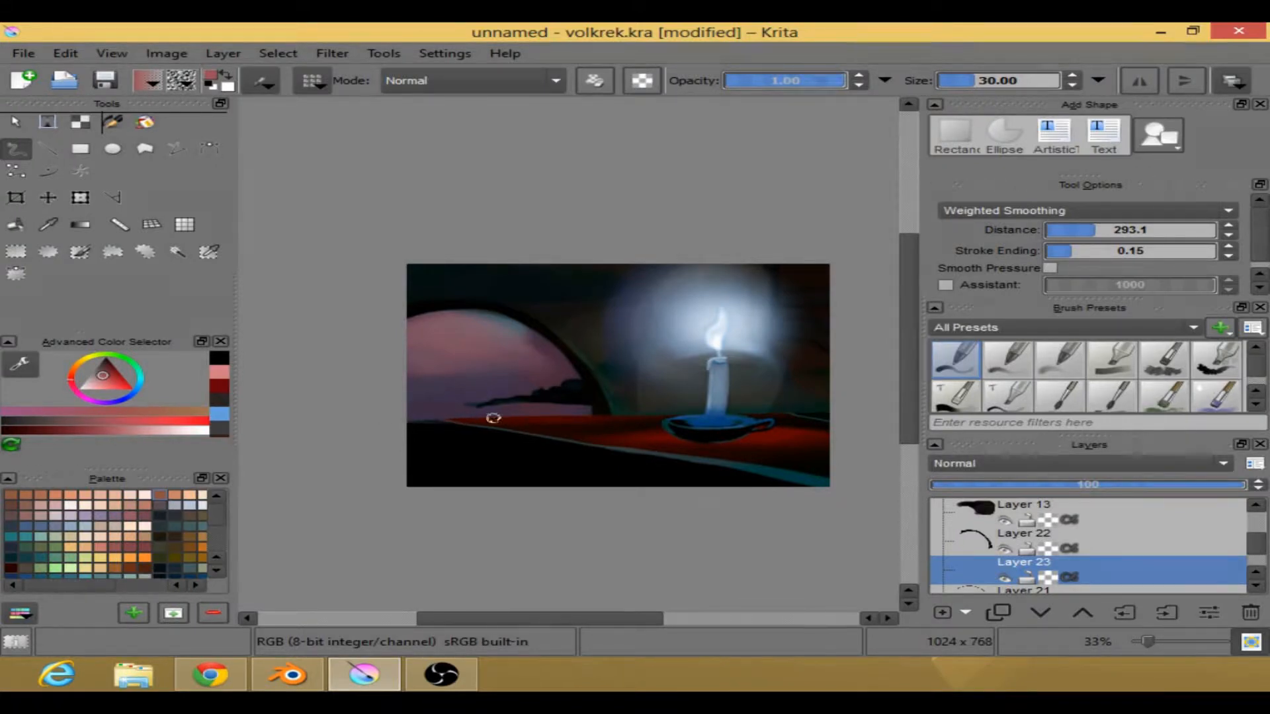
left_click_drag(390, 395, 462, 436)
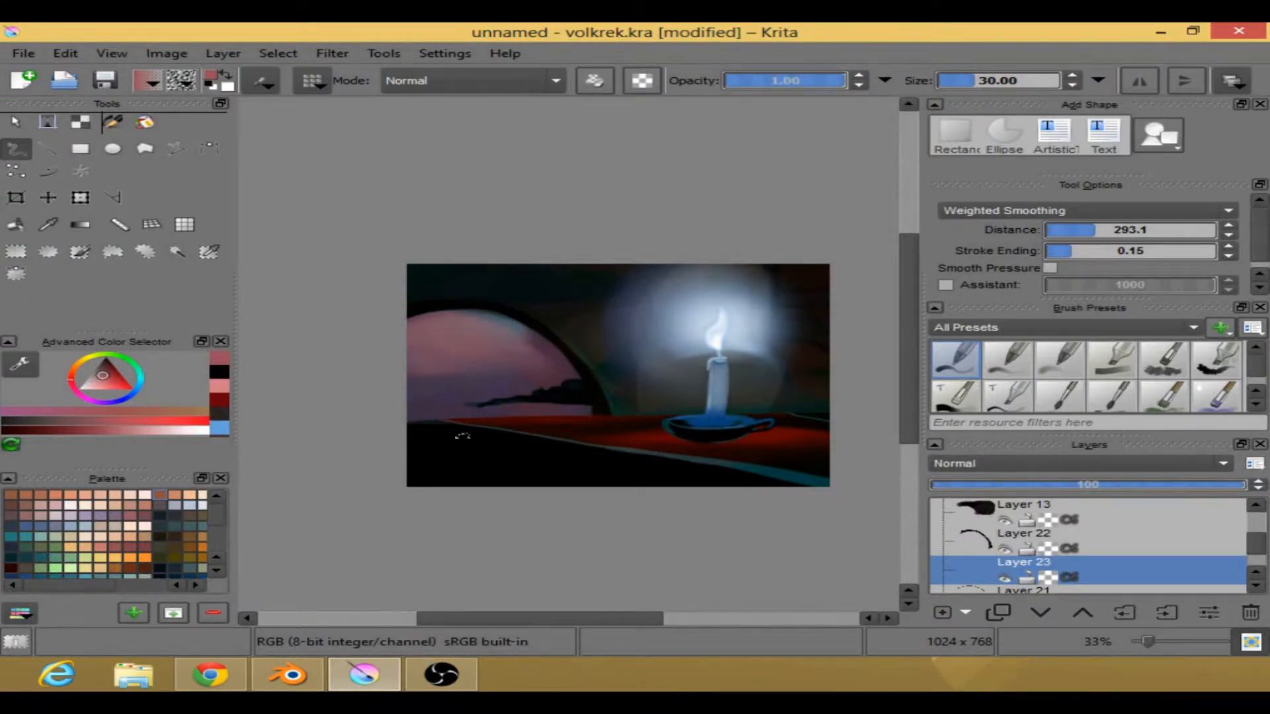
- Try a darker red band on Layer 23 beneath the black hills inside the arch, and undo it
right_click(538, 411)
left_click(554, 421)
left_click(537, 423)
left_click(332, 499)
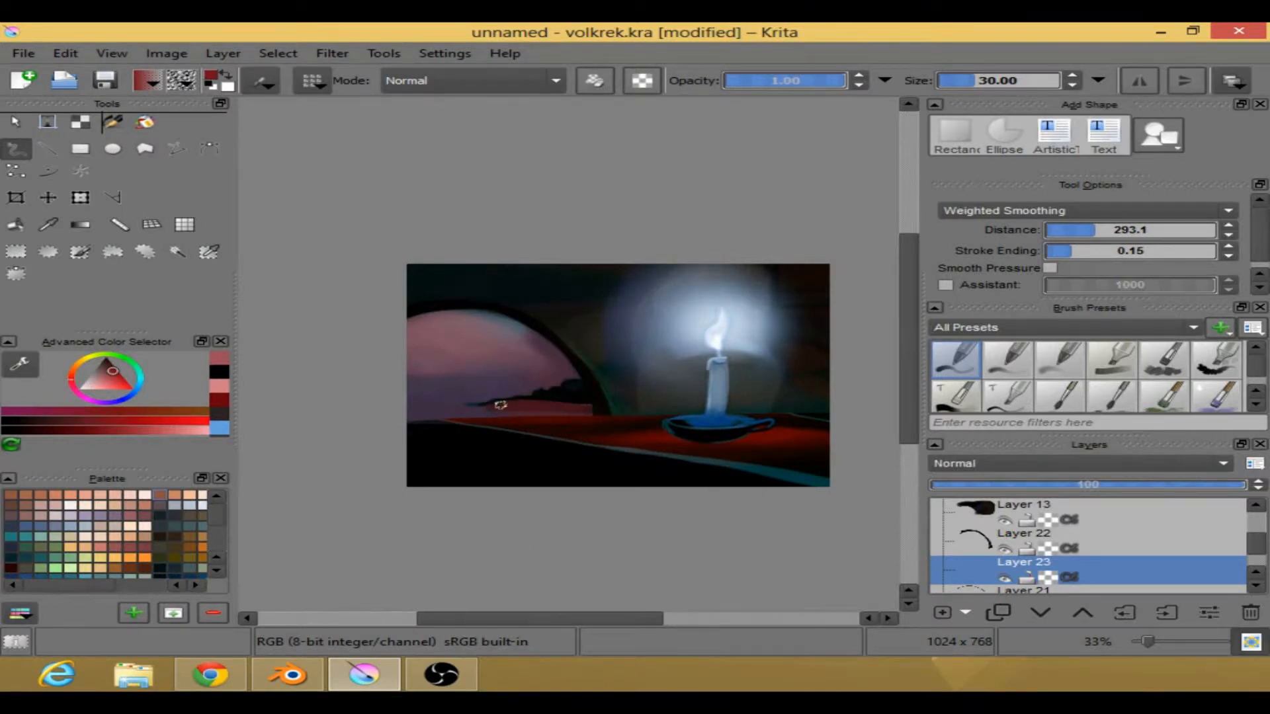
left_click_drag(484, 409, 586, 421)
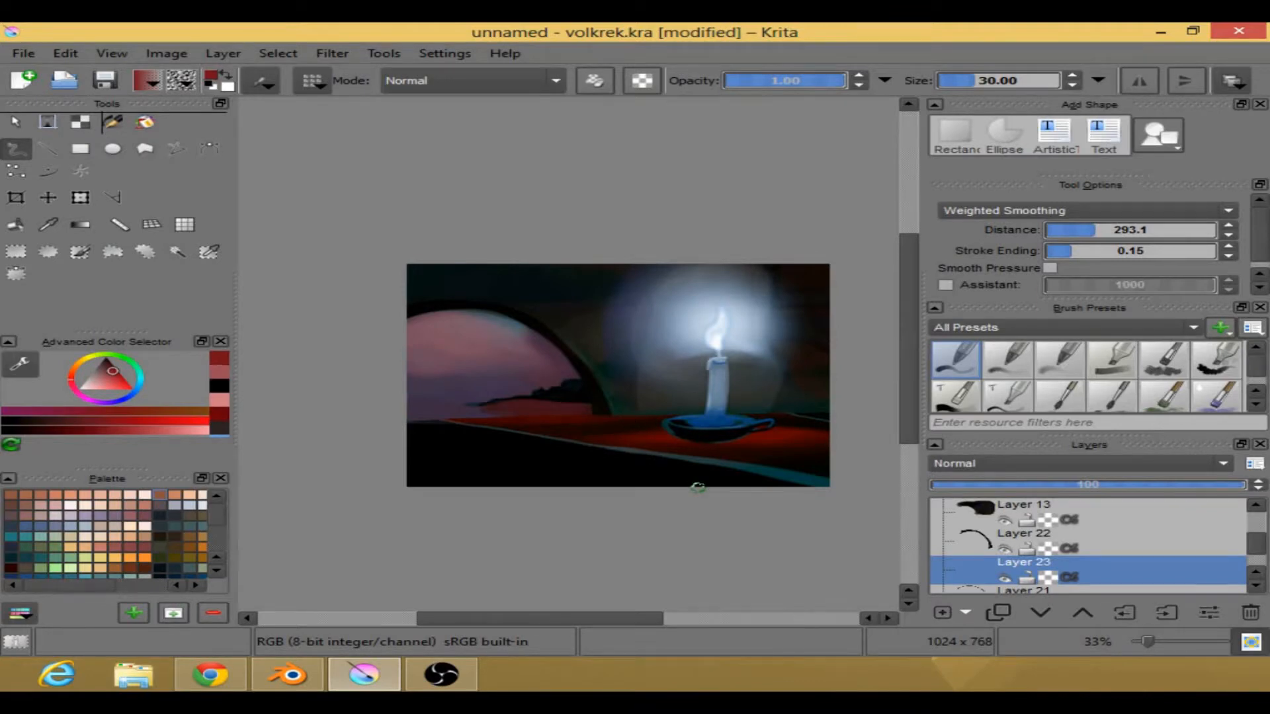
key("ctrl+z")
key("ctrl+z")
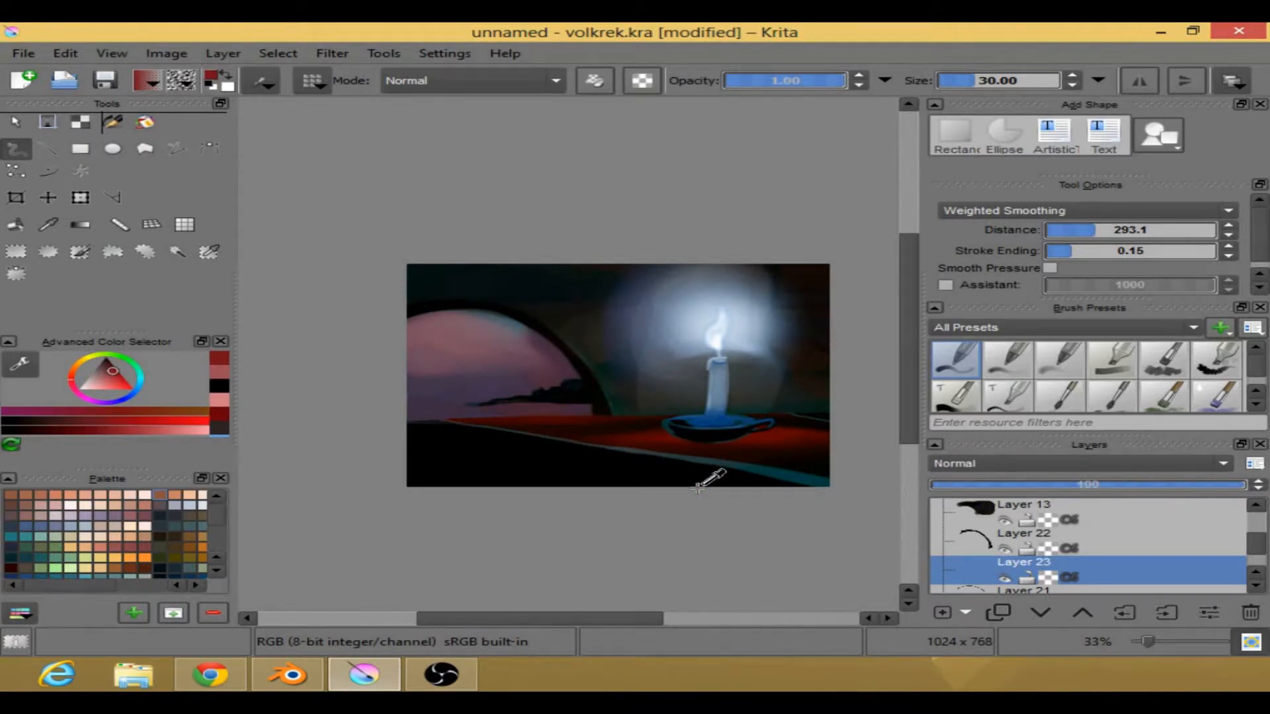
- Try filling the ground beneath the black hills on Layer 23 with a deeper red at brush size 30.00
right_click(568, 372)
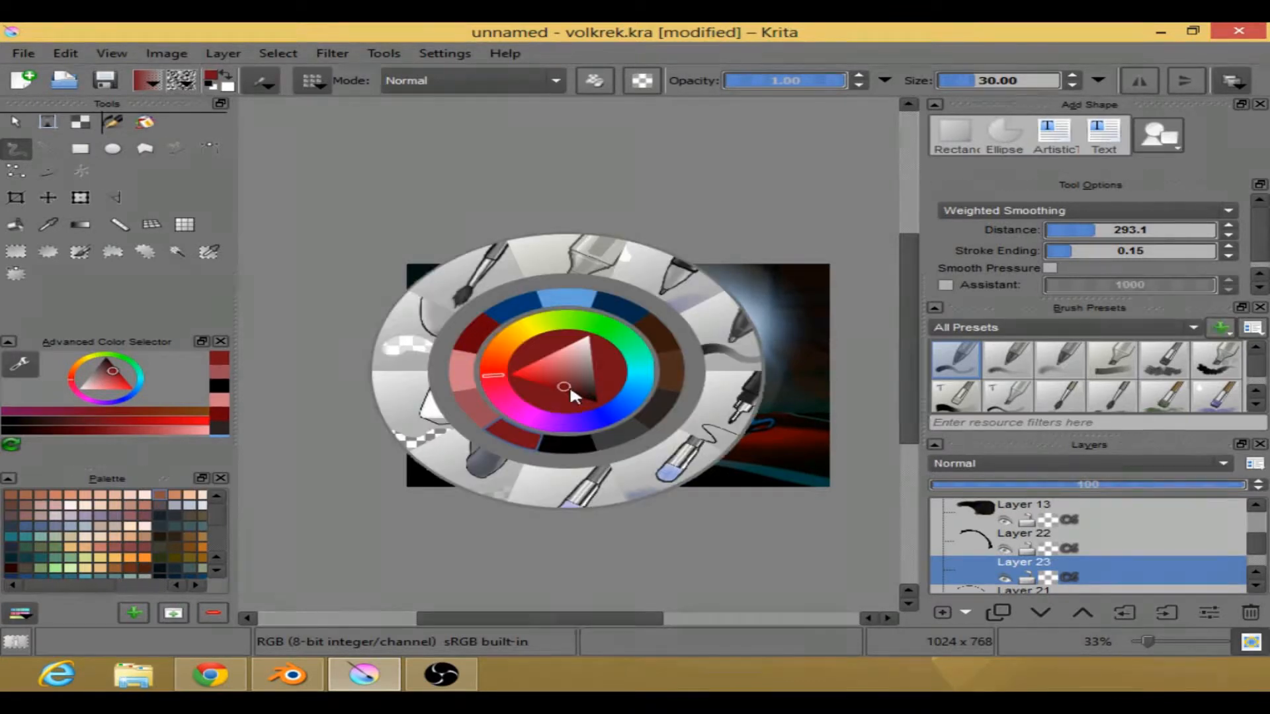
left_click_drag(571, 390, 570, 394)
left_click(474, 331)
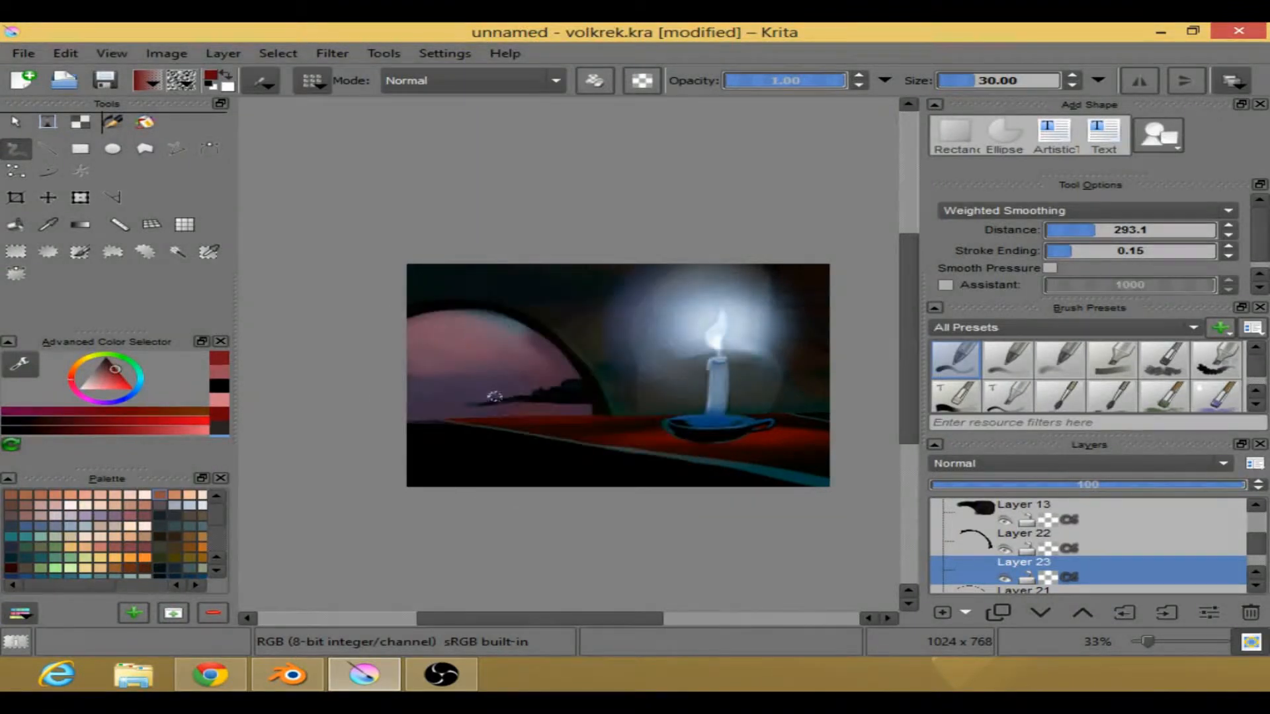
mouse_move(600, 405)
left_mouse_down()
mouse_move(504, 408)
mouse_move(592, 452)
mouse_move(482, 406)
mouse_move(598, 409)
left_mouse_up()
key("ctrl+z")
left_click_drag(505, 403, 587, 405)
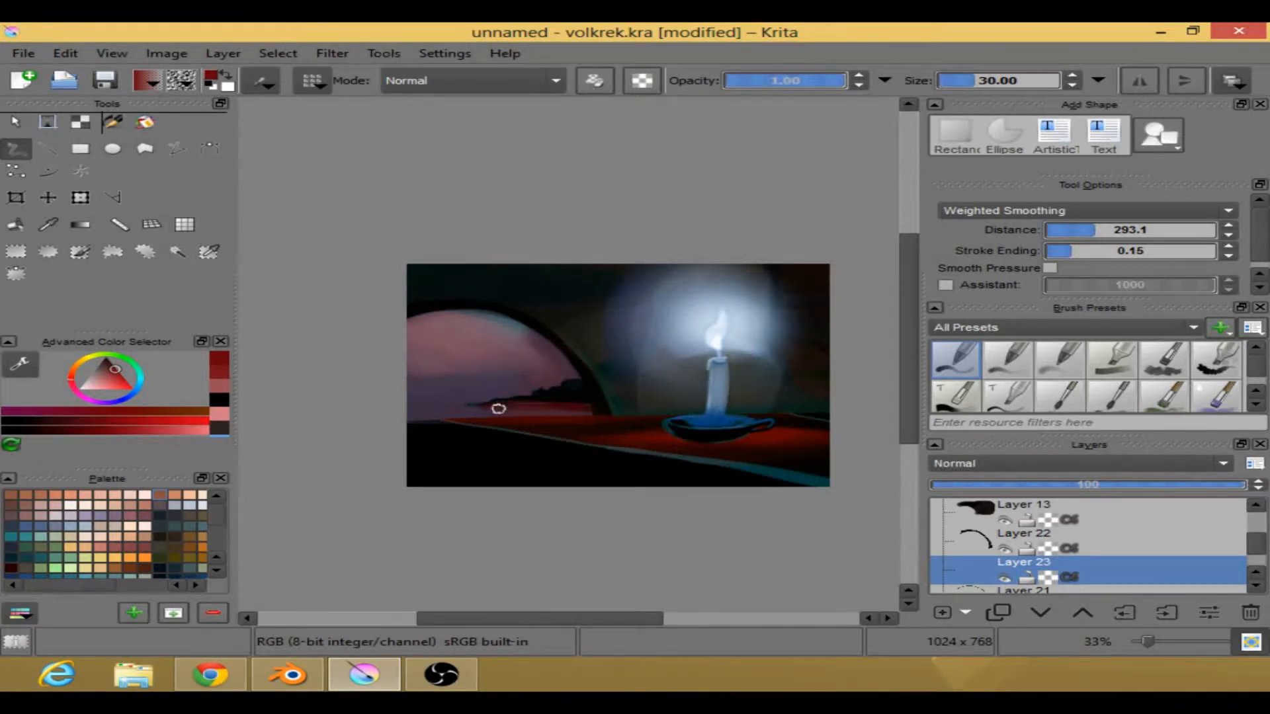
left_click_drag(494, 408, 583, 416)
left_click_drag(509, 405, 598, 404)
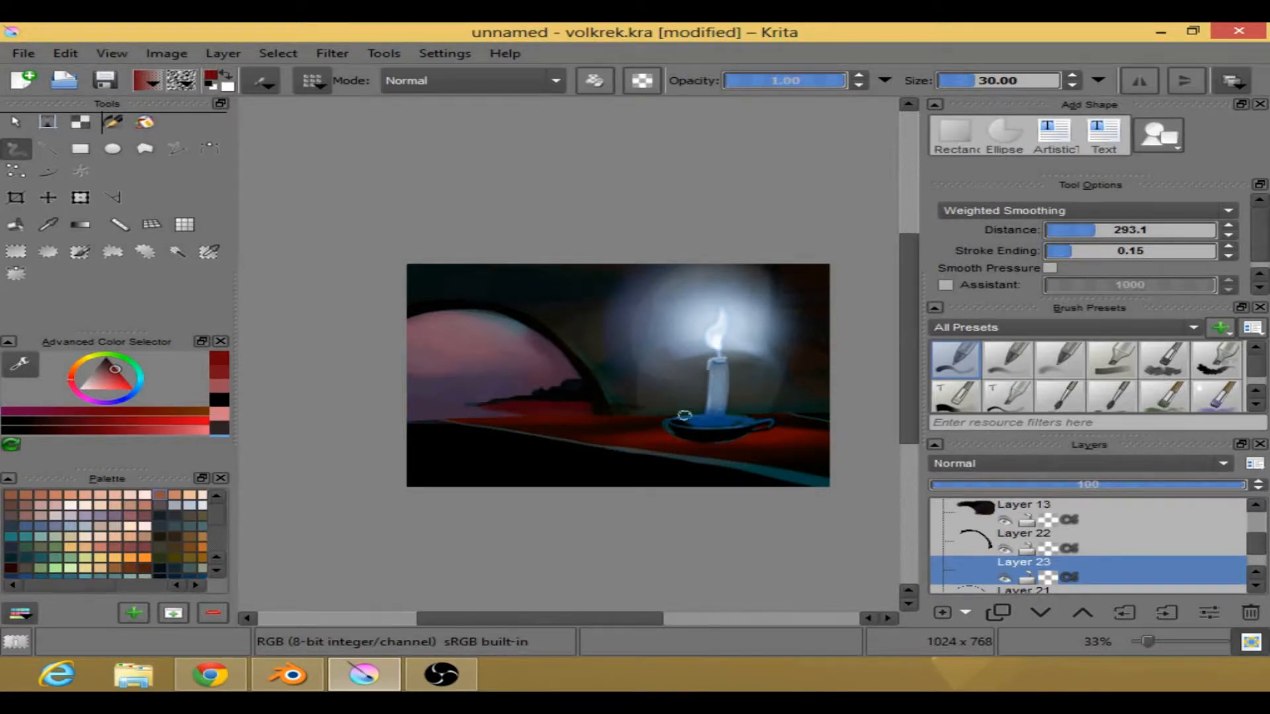
- Set the brush size to 85.41 and undo the dark grey band tried over the red ground beneath the hills
right_click(637, 357)
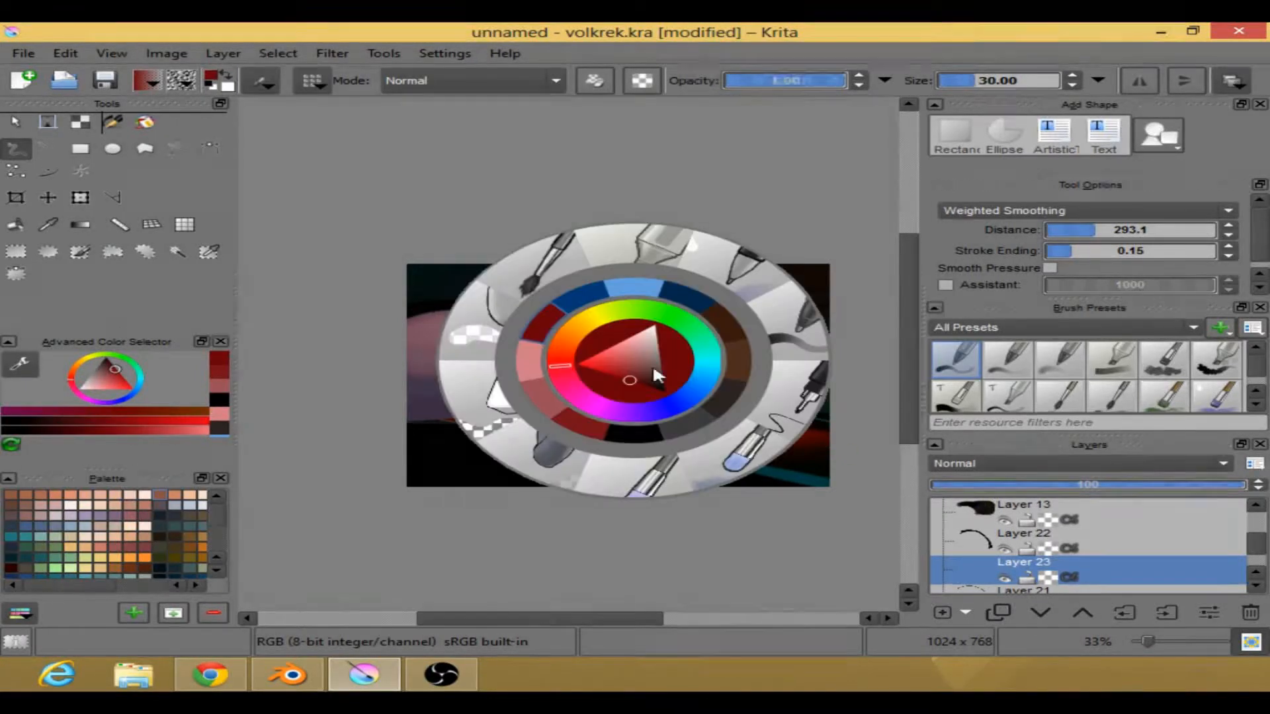
left_click(666, 377)
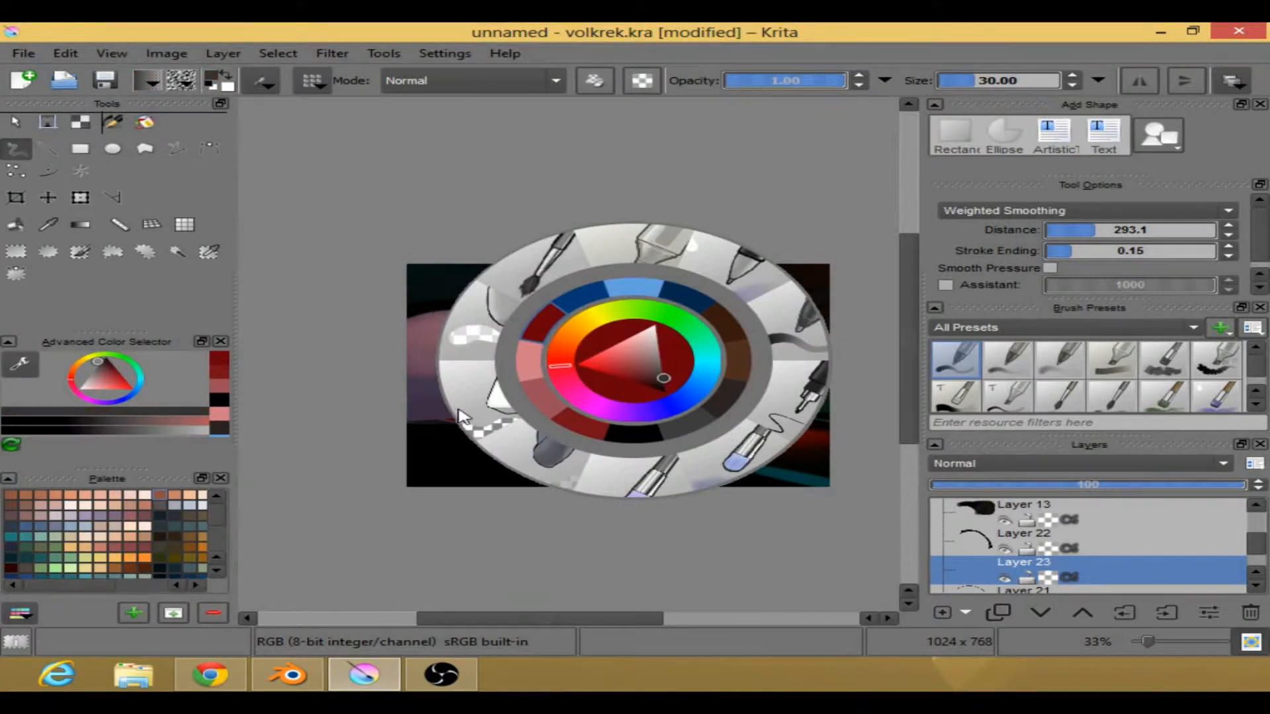
left_click(414, 451)
left_click_drag(989, 86, 1022, 84)
left_click_drag(484, 406, 582, 408)
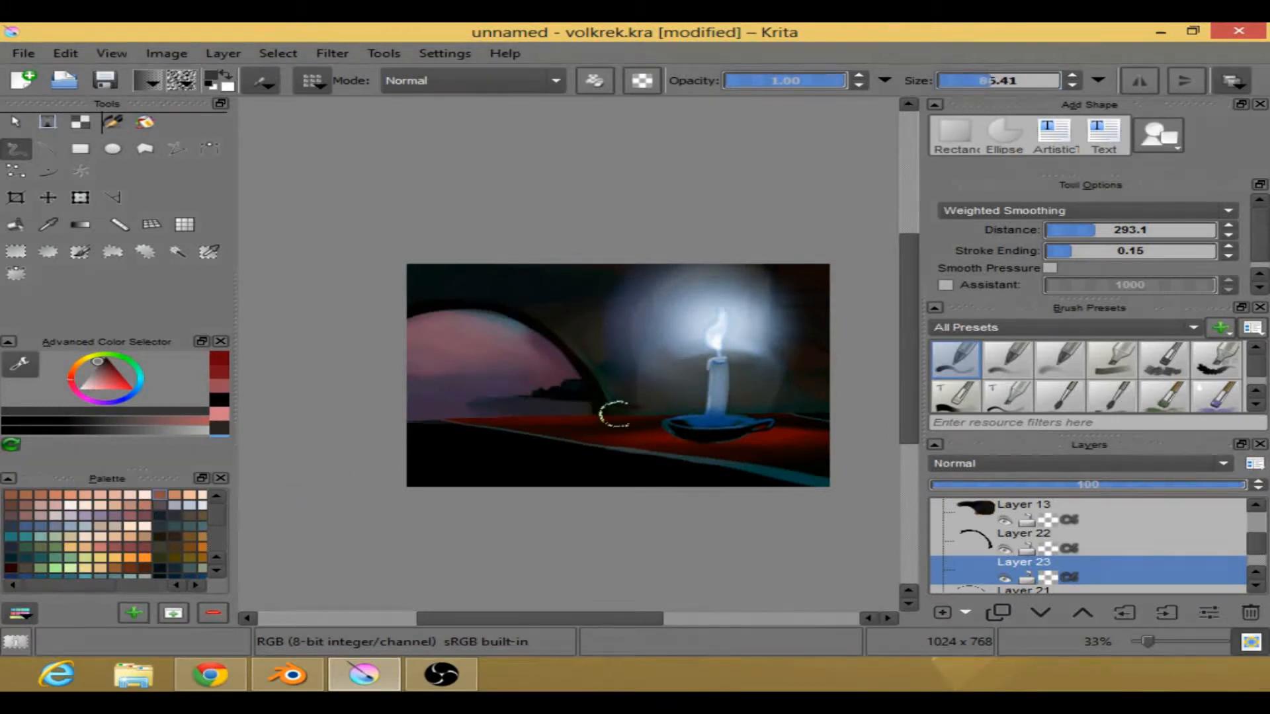
key("ctrl+z")
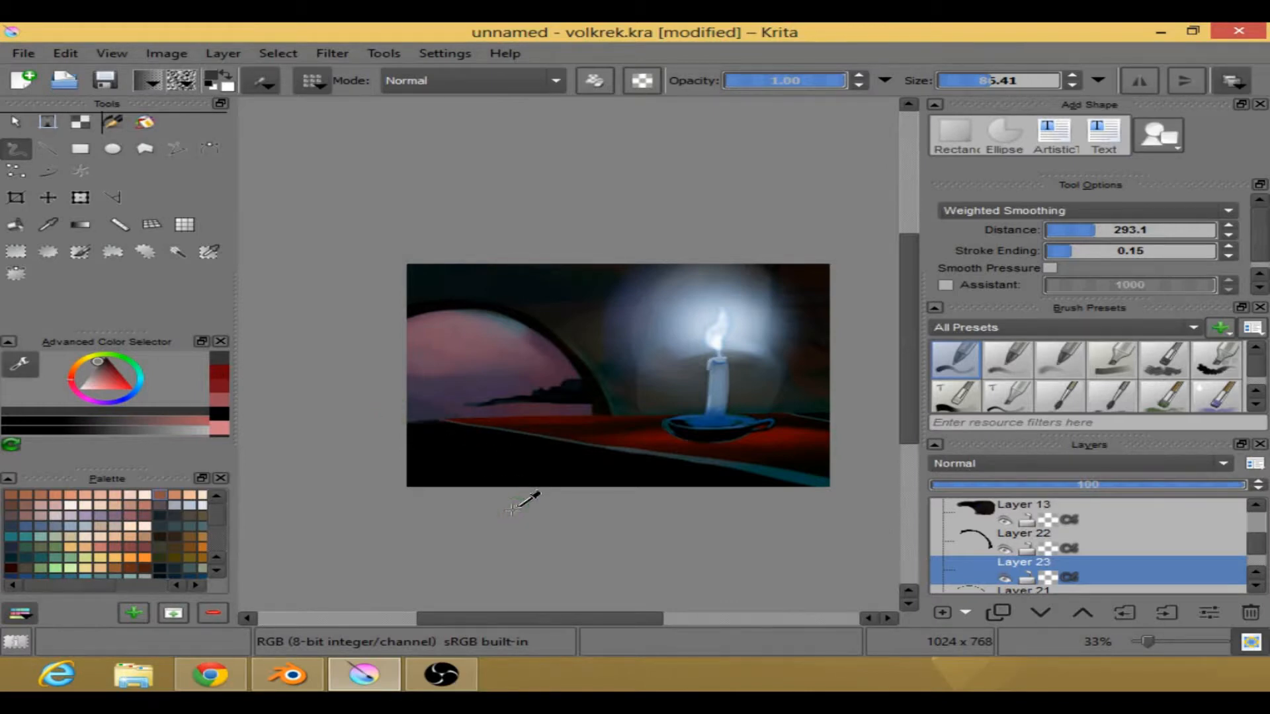
- Choose a dark red and paint a sloping patch of ground at the arch's lower left on Layer 23
right_click(541, 369)
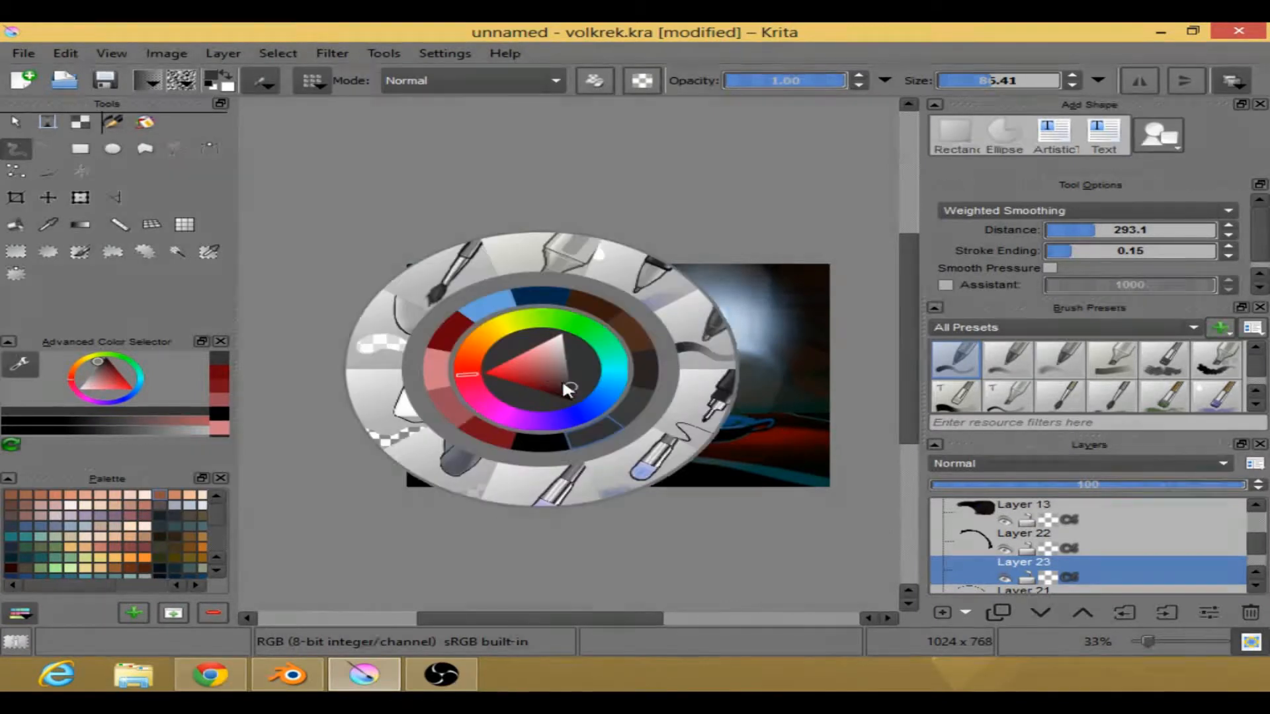
left_click(549, 390)
left_click(483, 433)
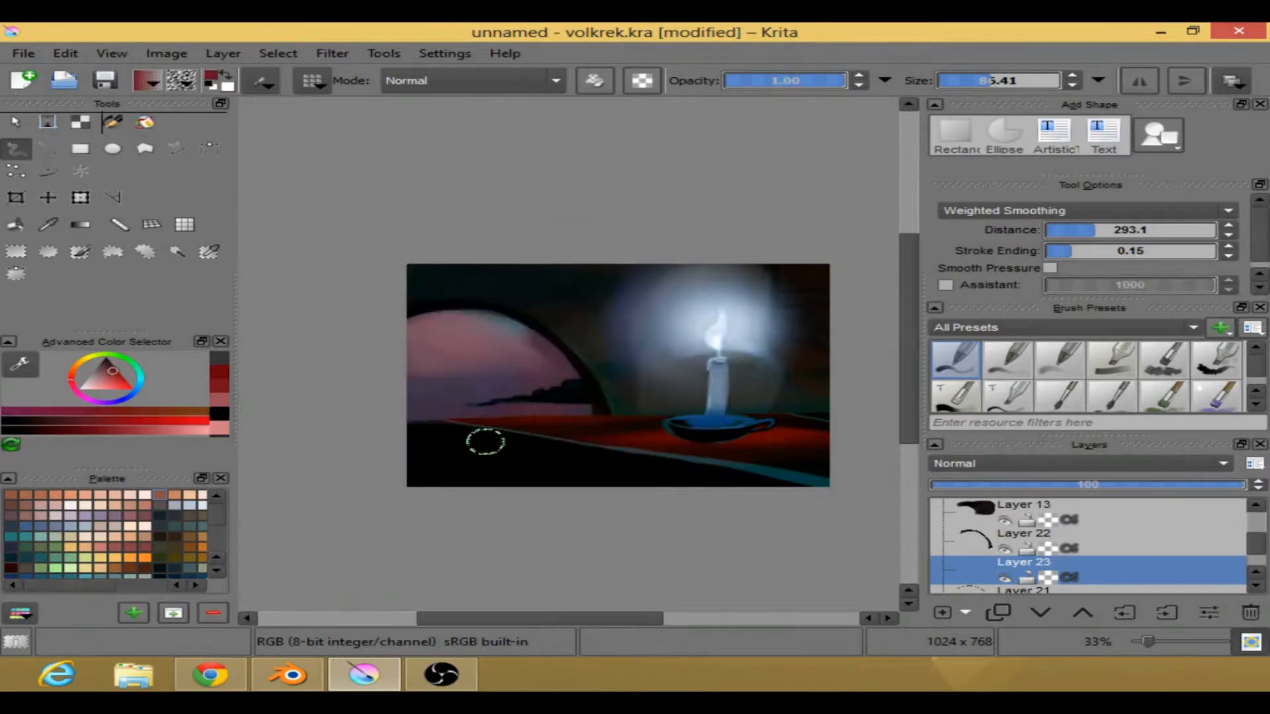
mouse_move(397, 405)
left_mouse_down()
mouse_move(485, 436)
mouse_move(485, 421)
mouse_move(503, 425)
mouse_move(459, 430)
left_mouse_up()
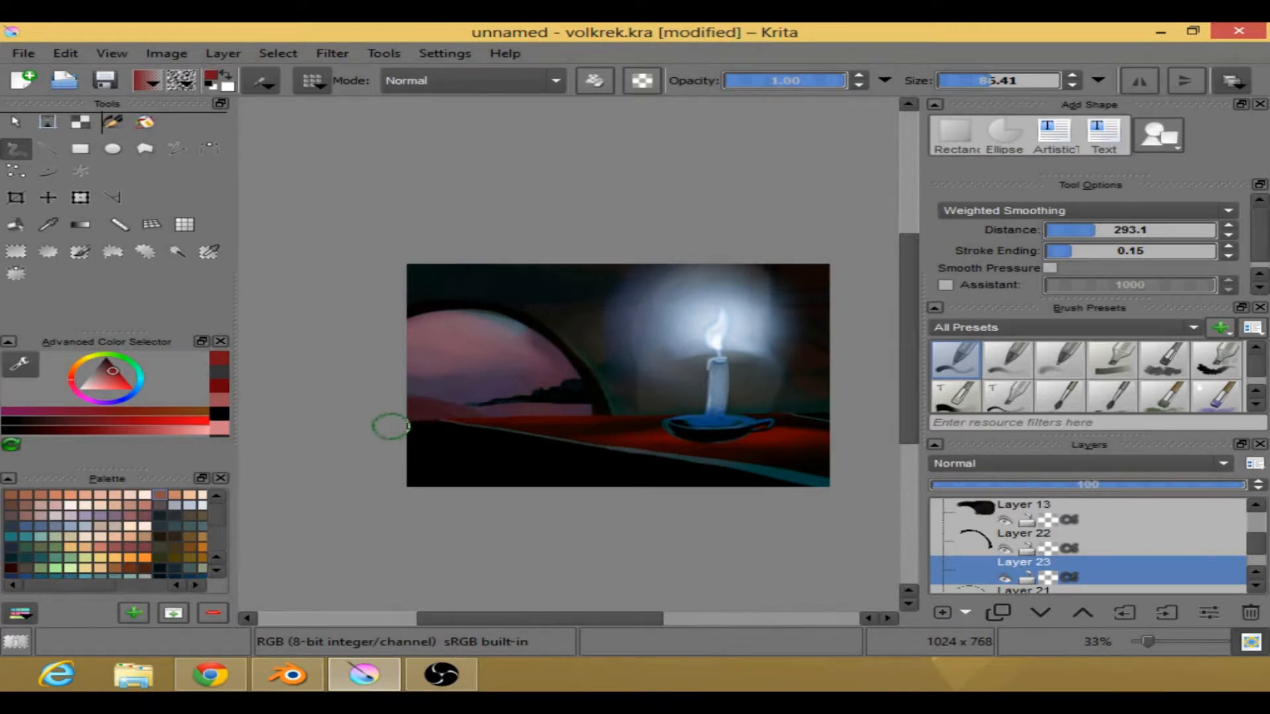
- Choose a very dark red and paint the ground across the base of the arch beneath the black hills
right_click(419, 429)
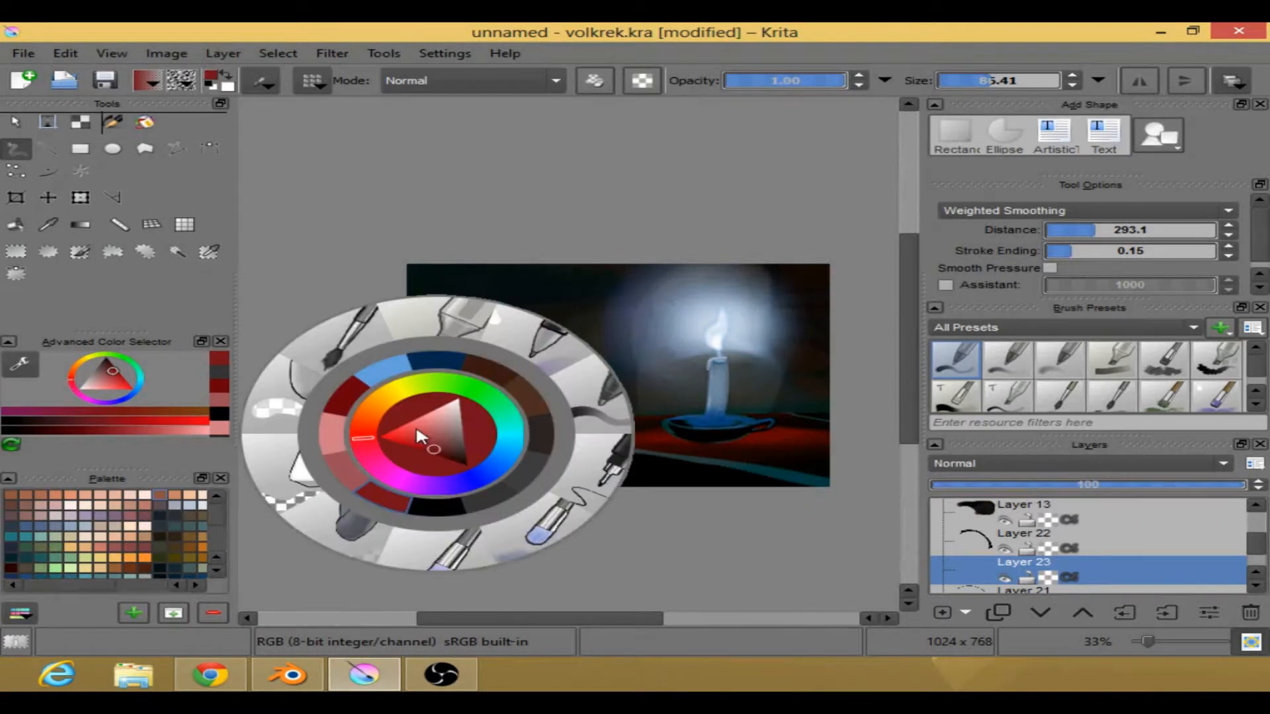
left_click(454, 457)
left_click(616, 556)
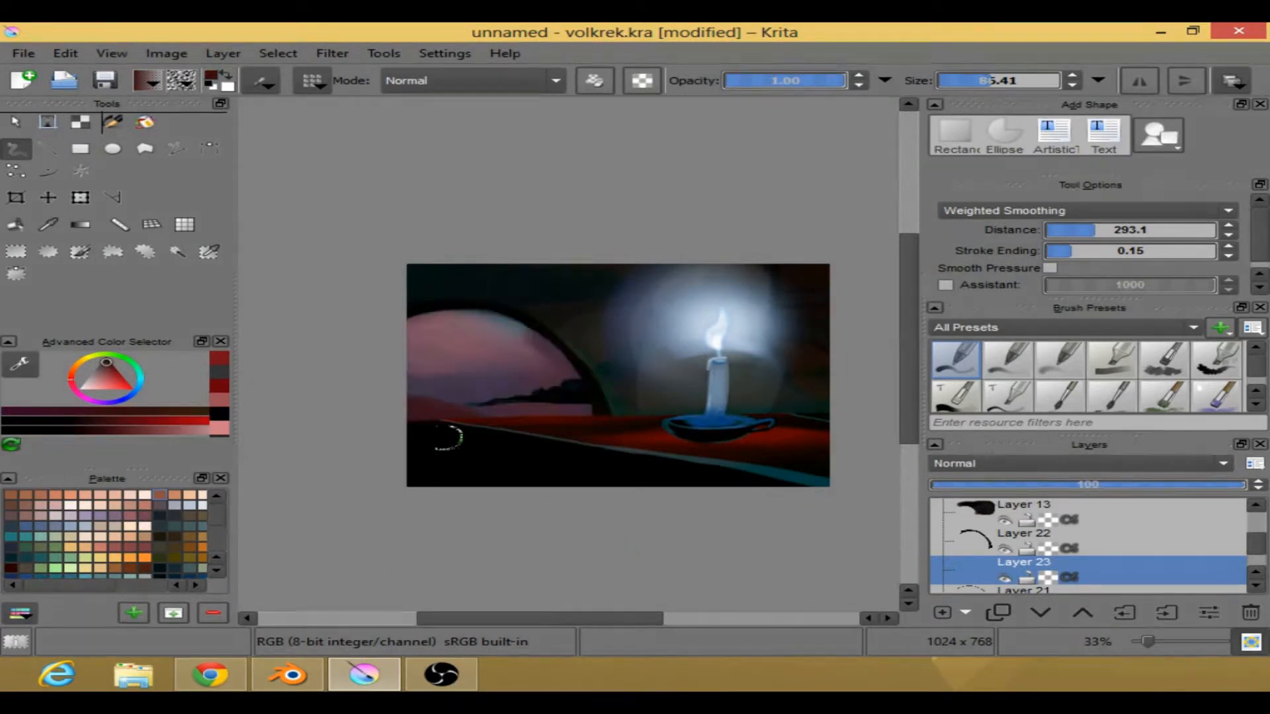
left_click_drag(416, 422, 533, 440)
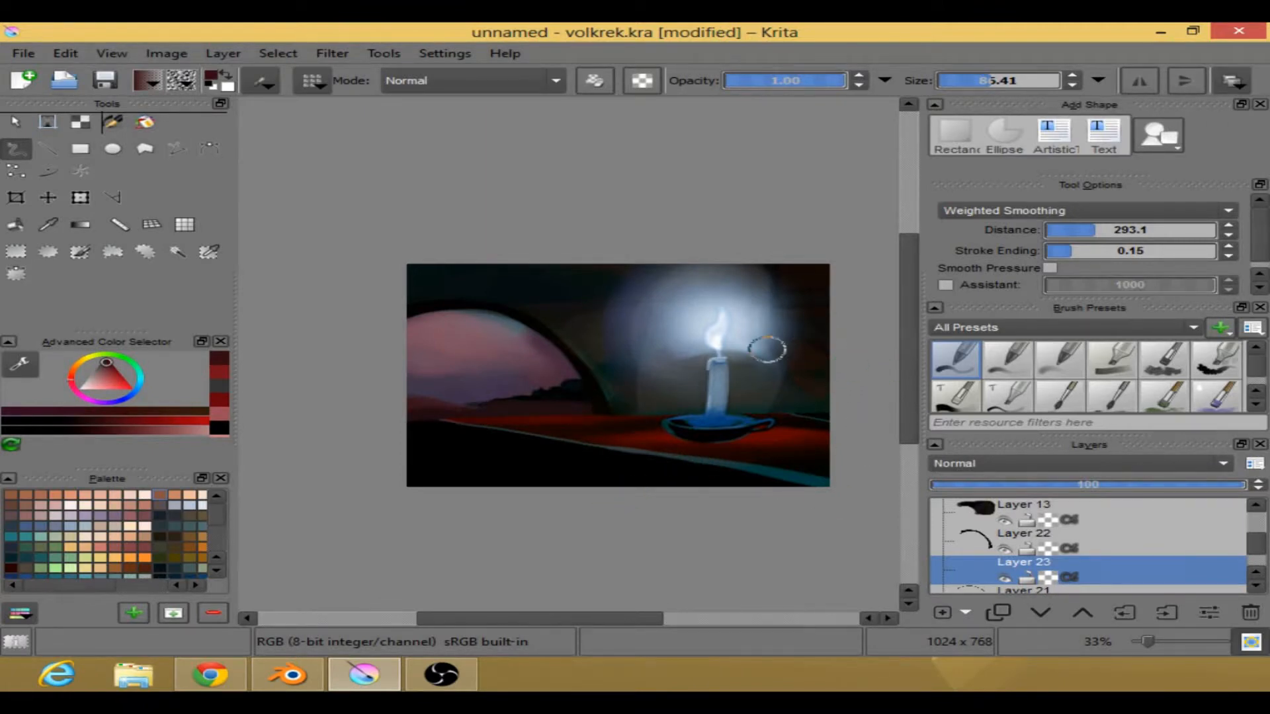
- Add a new paint layer directly above Layer 21
mouse_move(603, 618)
left_mouse_down()
mouse_move(561, 624)
mouse_move(585, 619)
left_mouse_up()
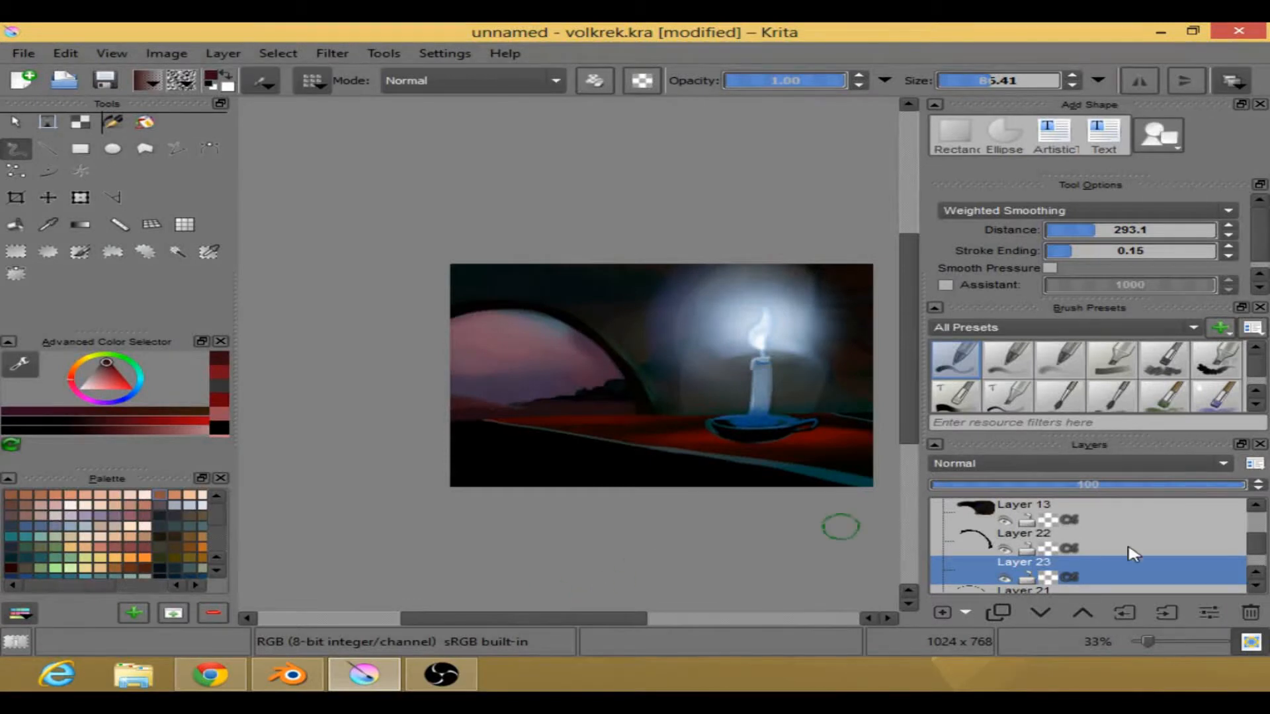
left_click(1252, 586)
left_click(1252, 586)
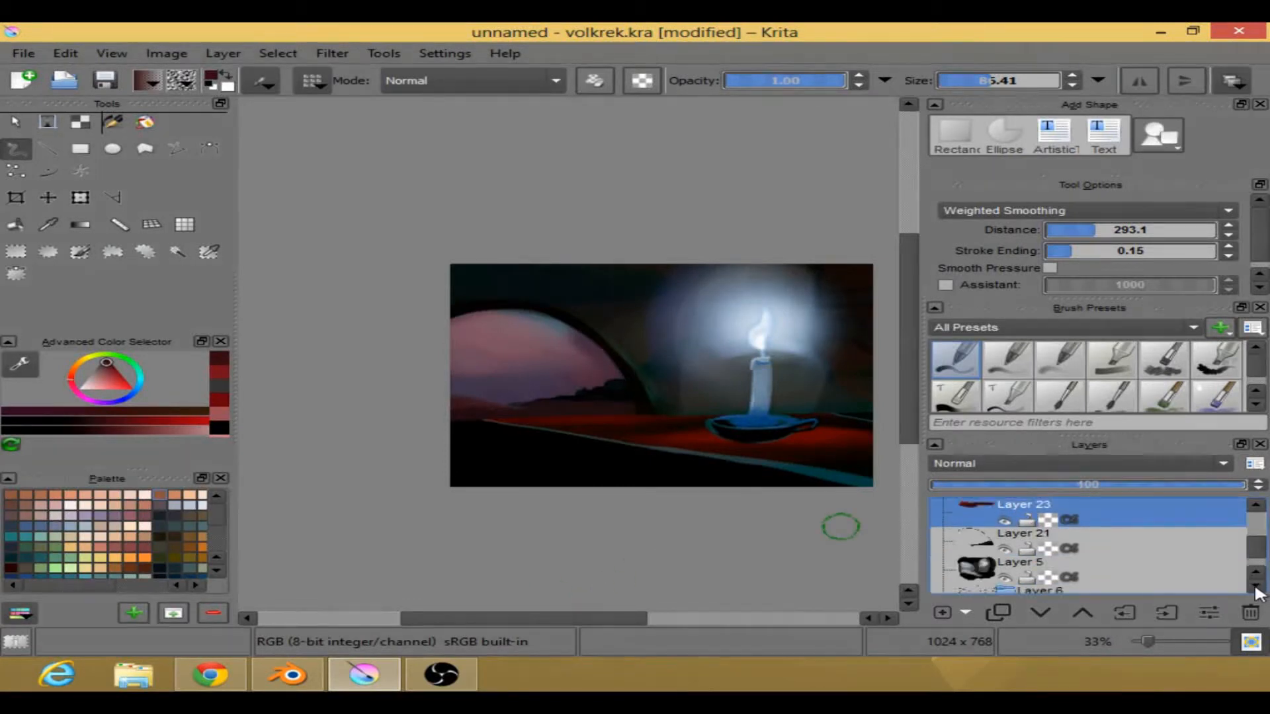
left_click(1016, 542)
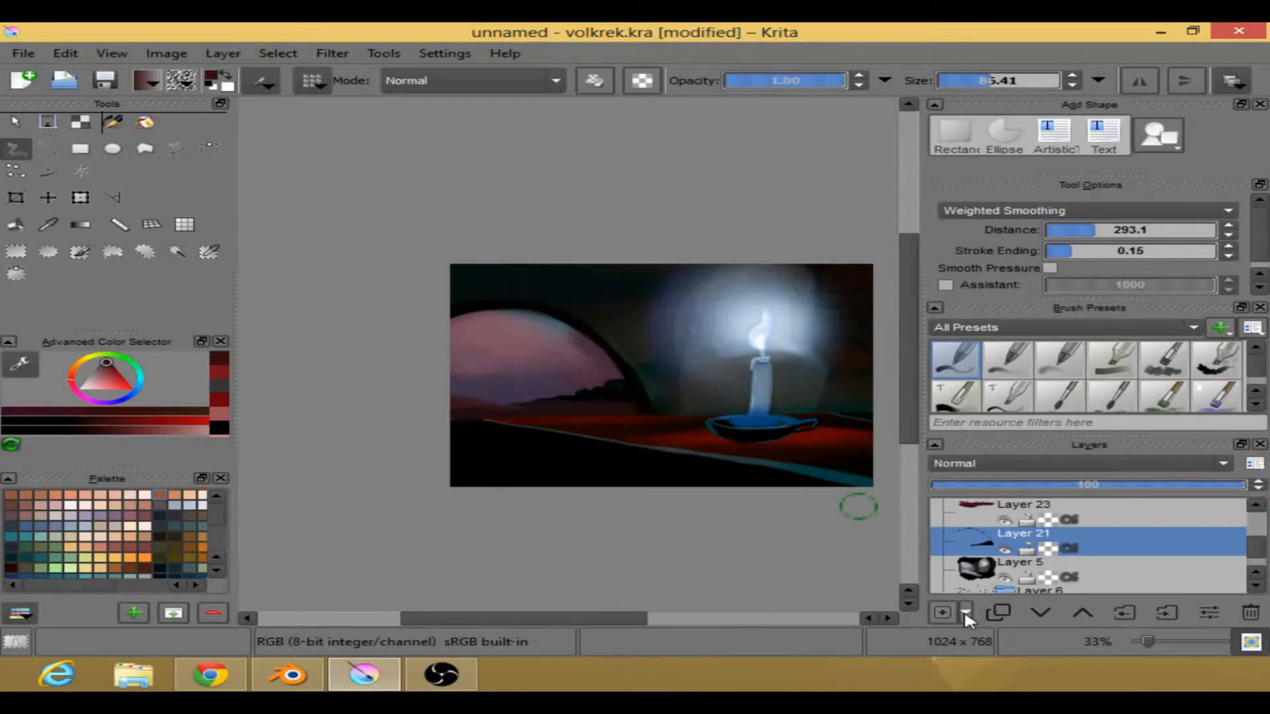
left_click(942, 613)
- Choose a muted red at brush size 4.76 and paint small details on the black hills inside the arch on Layer 24
right_click(623, 427)
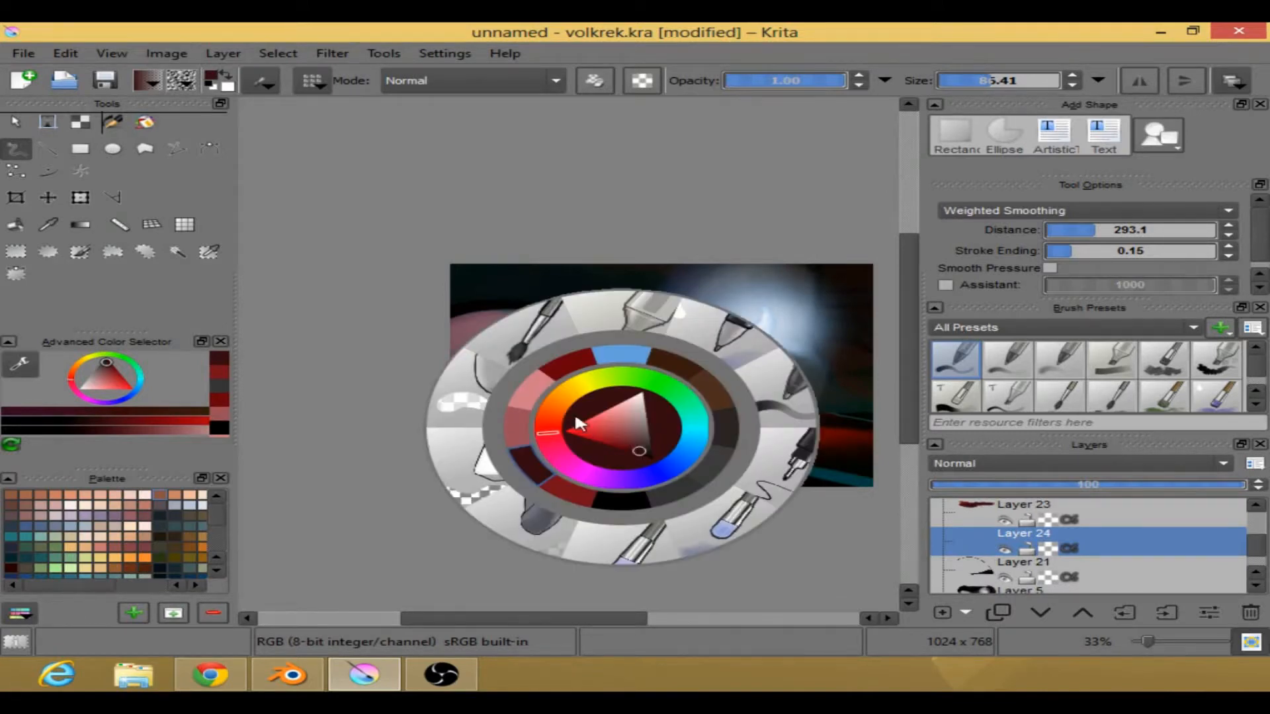
left_click(519, 425)
right_click(442, 505)
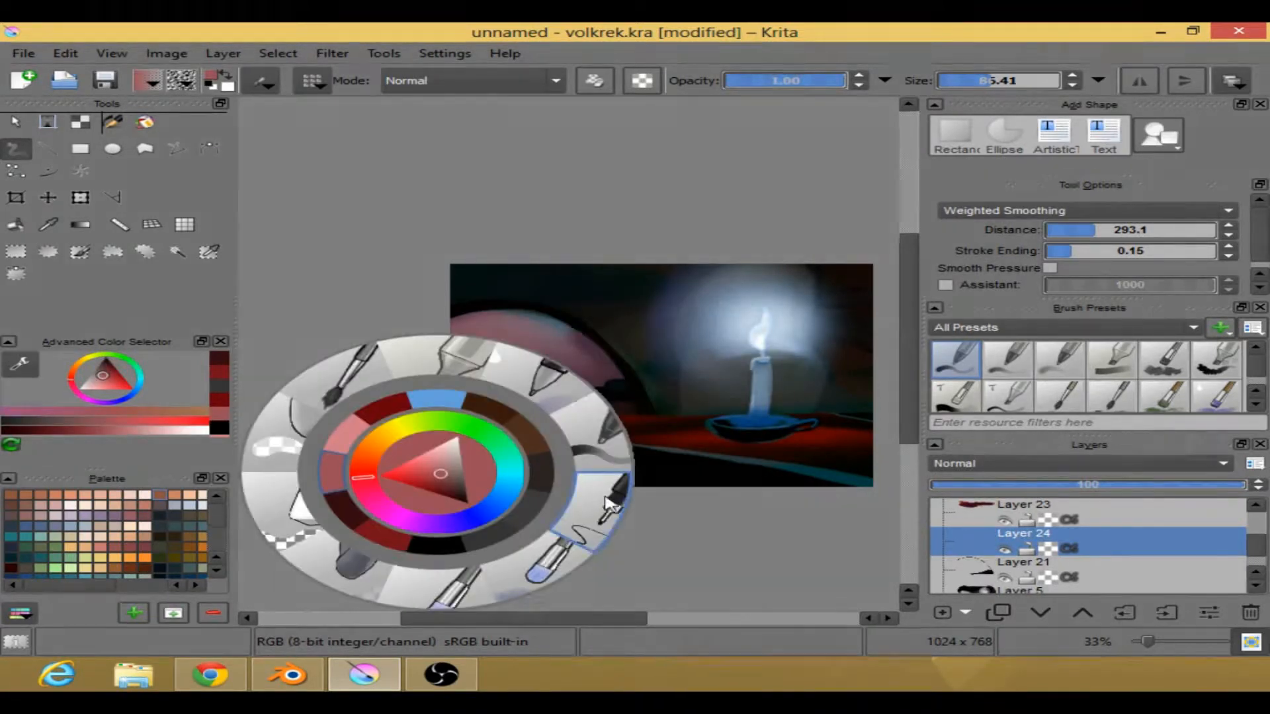
left_click(593, 448)
left_click_drag(972, 89, 958, 83)
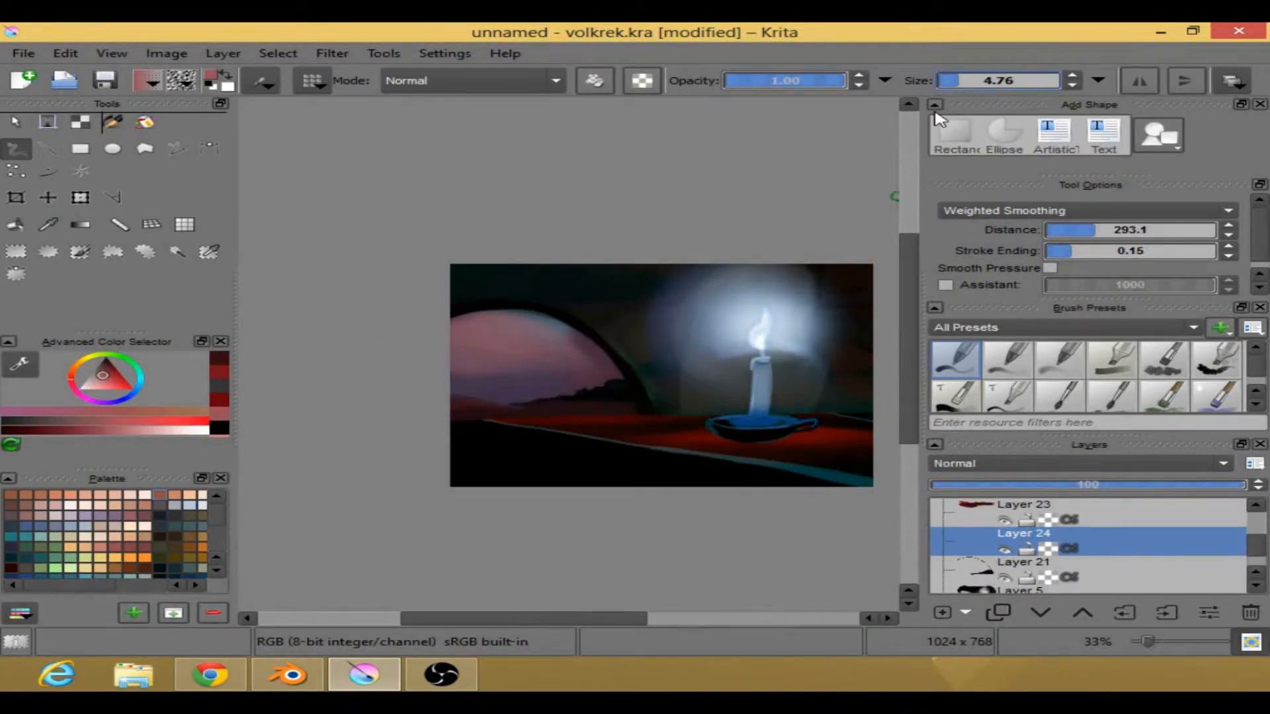
left_click_drag(518, 406, 526, 403)
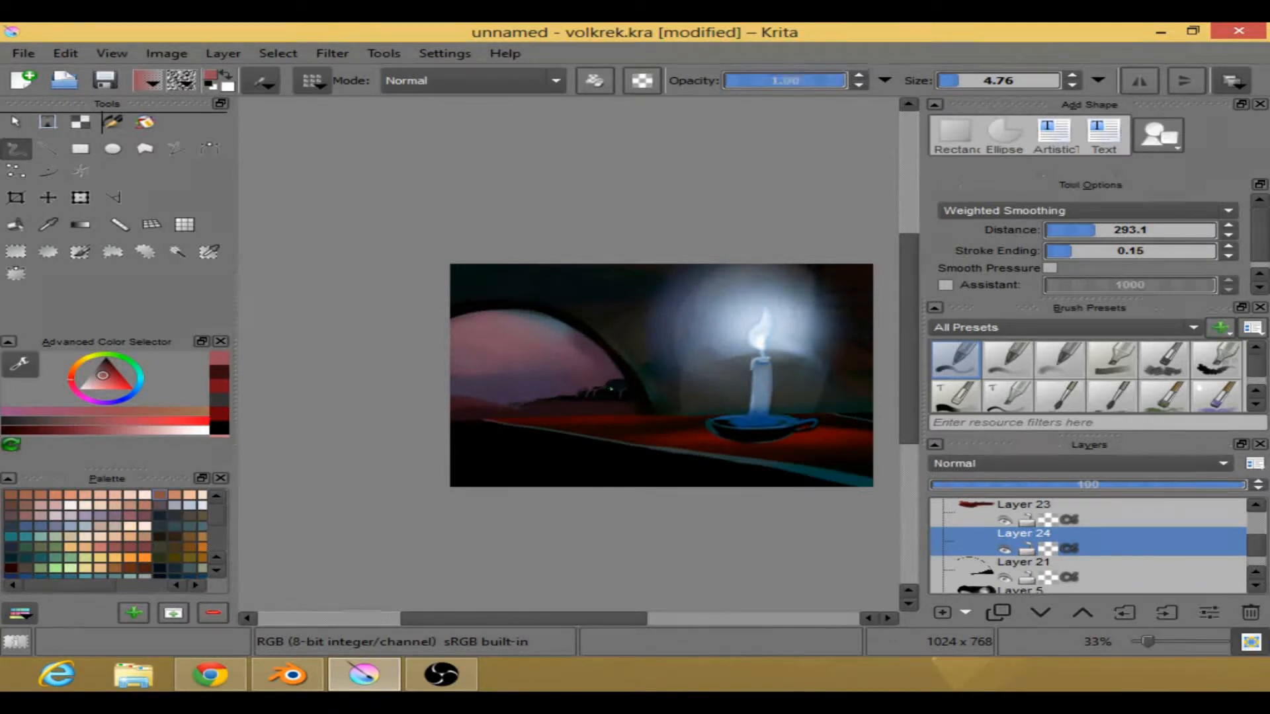
left_click_drag(609, 386, 620, 384)
left_click_drag(902, 378, 903, 384)
mouse_move(595, 618)
left_mouse_down()
mouse_move(581, 617)
mouse_move(606, 618)
left_mouse_up()
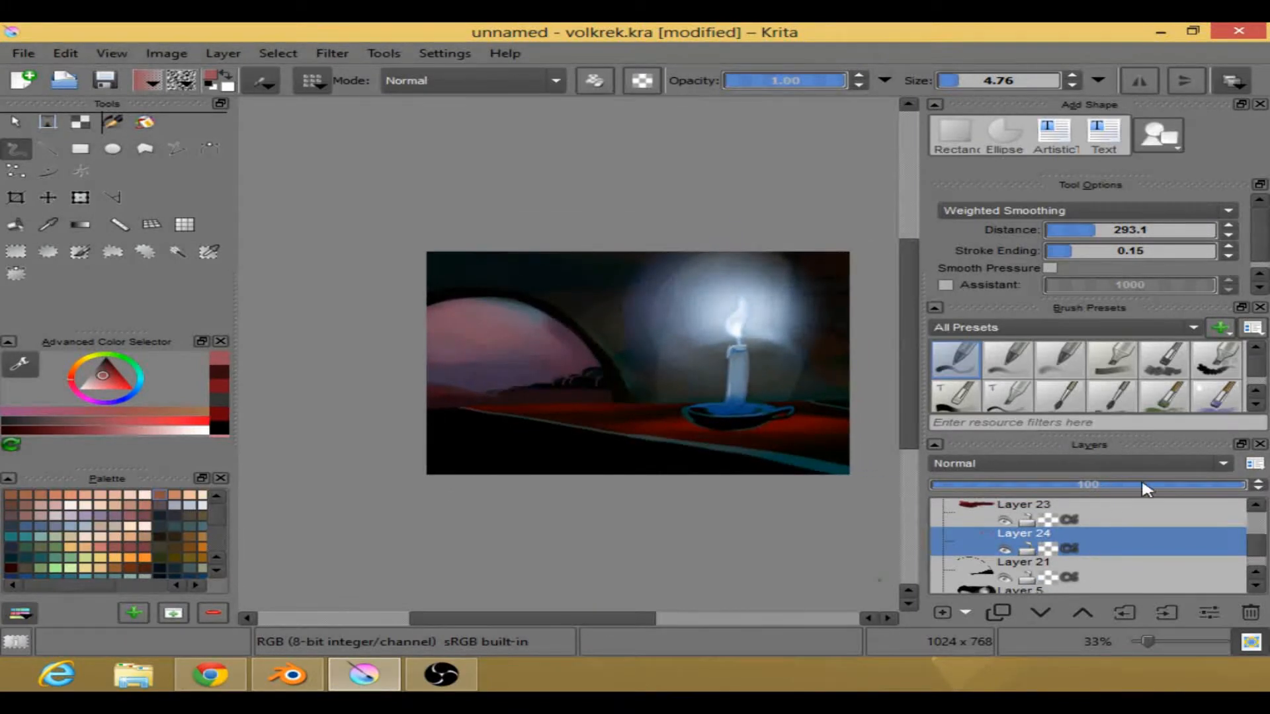
- Check Layer 14 by toggling its visibility and add a new paint layer directly above Layer 19
left_click_drag(1258, 552, 1259, 541)
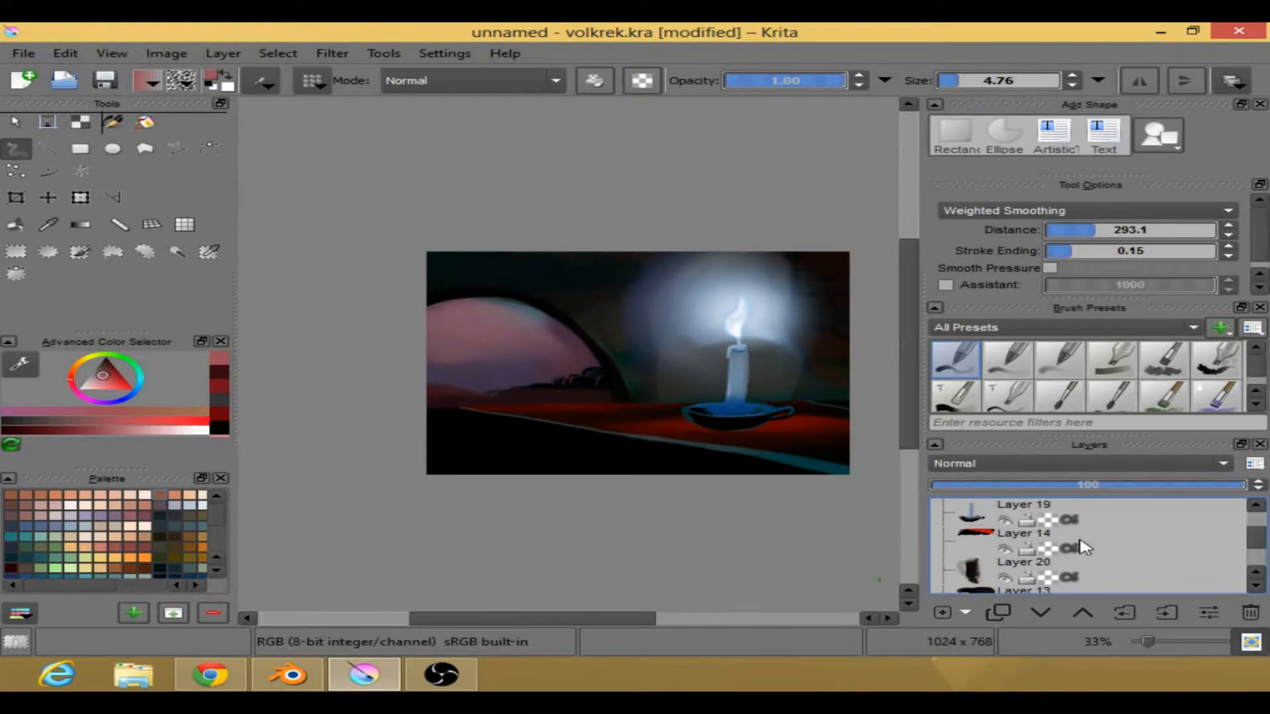
left_click(1003, 549)
left_click(1004, 549)
left_click(1004, 549)
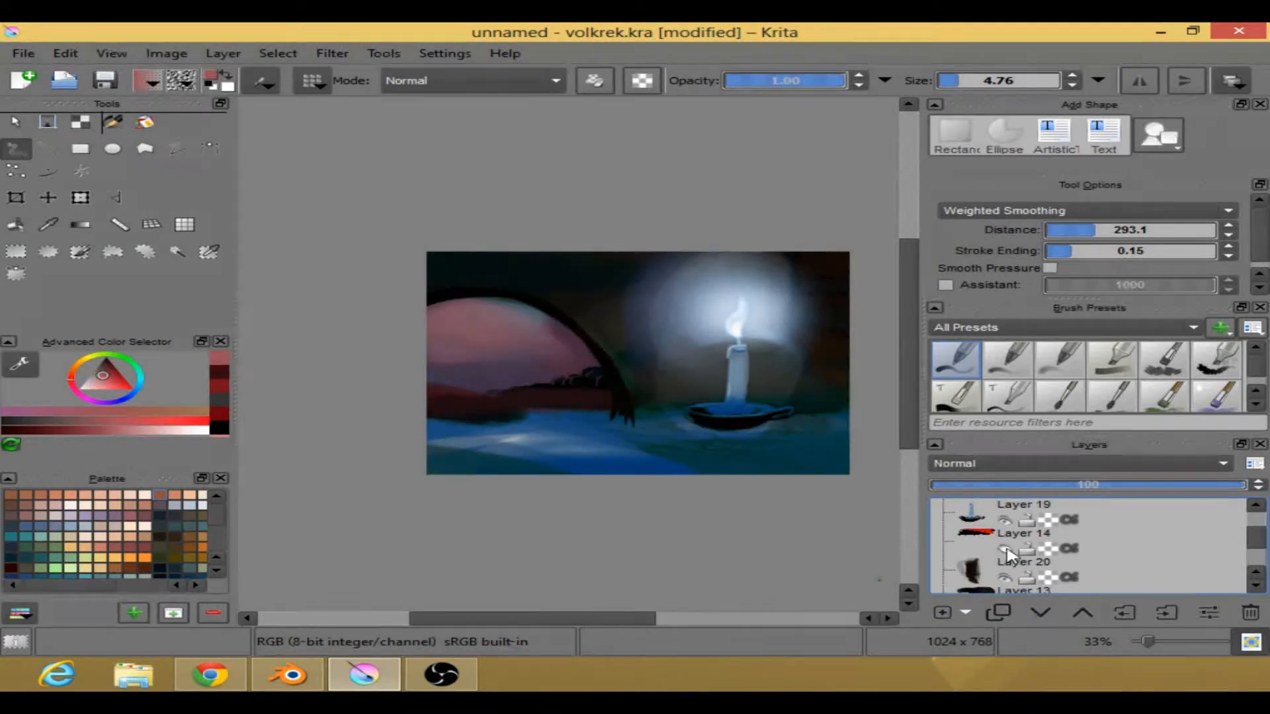
left_click(1004, 548)
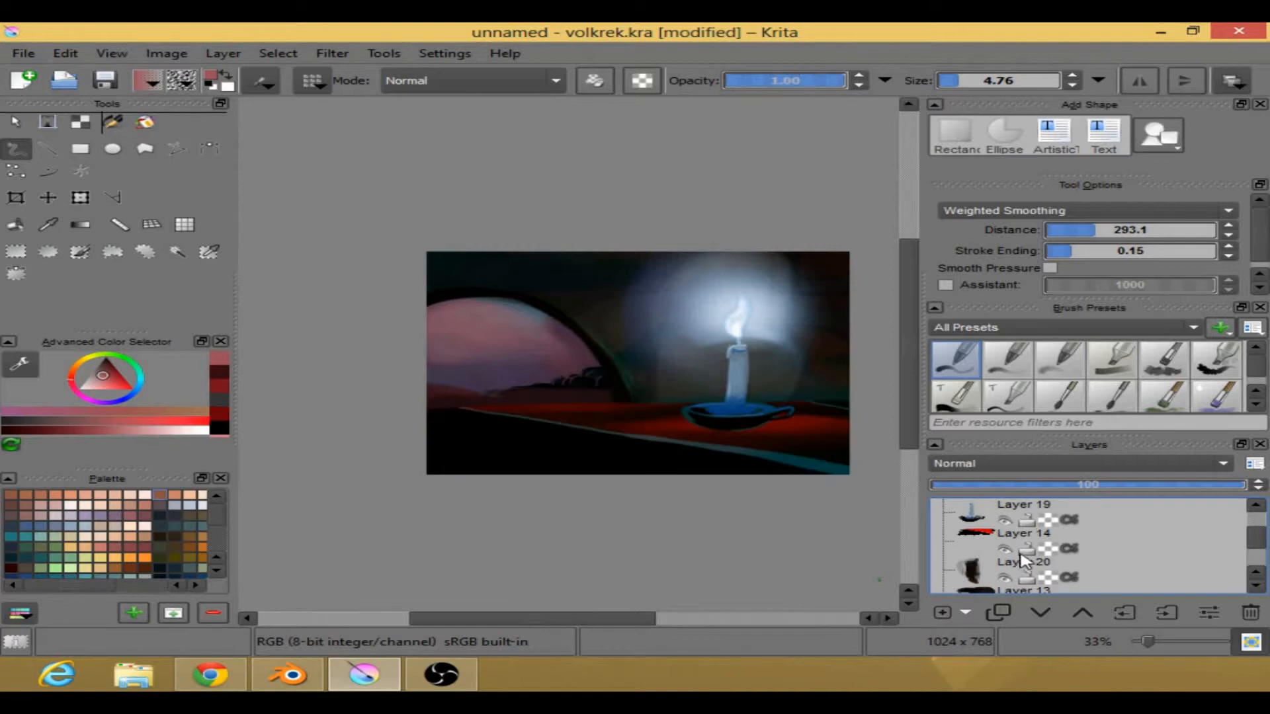
left_click(1035, 543)
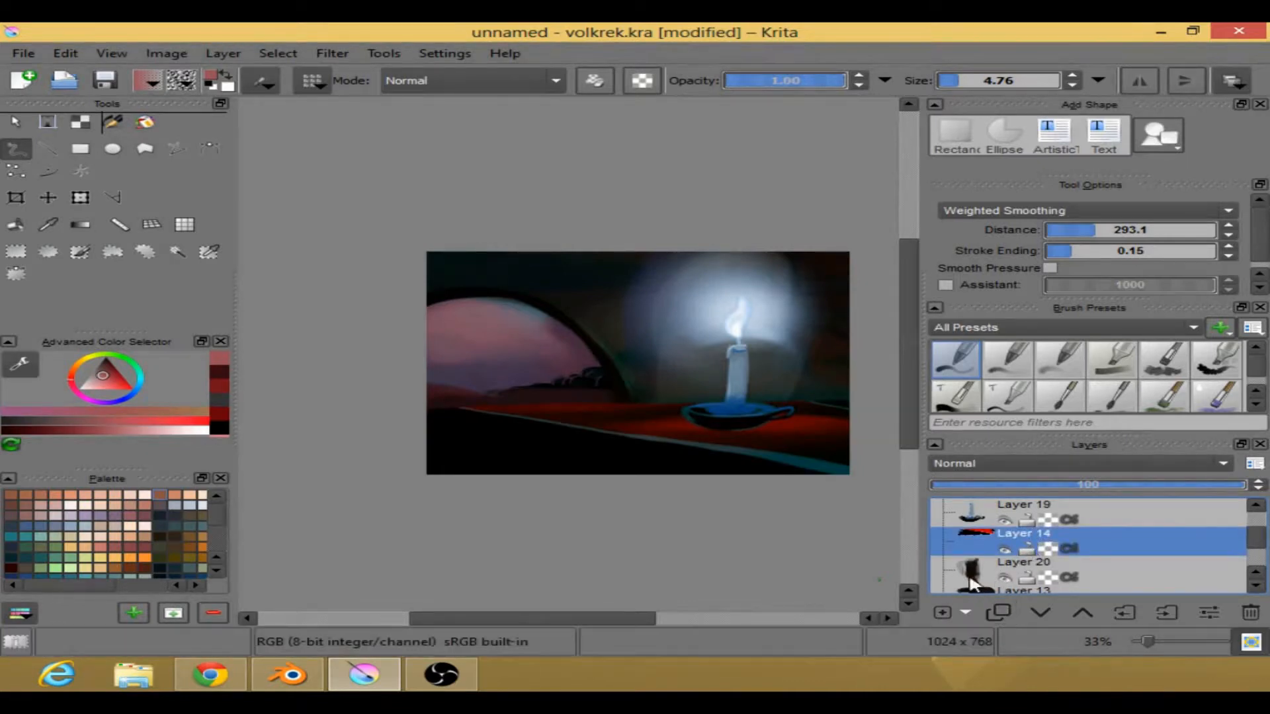
left_click_drag(1253, 532, 1253, 531)
left_click(1004, 539)
left_click(942, 613)
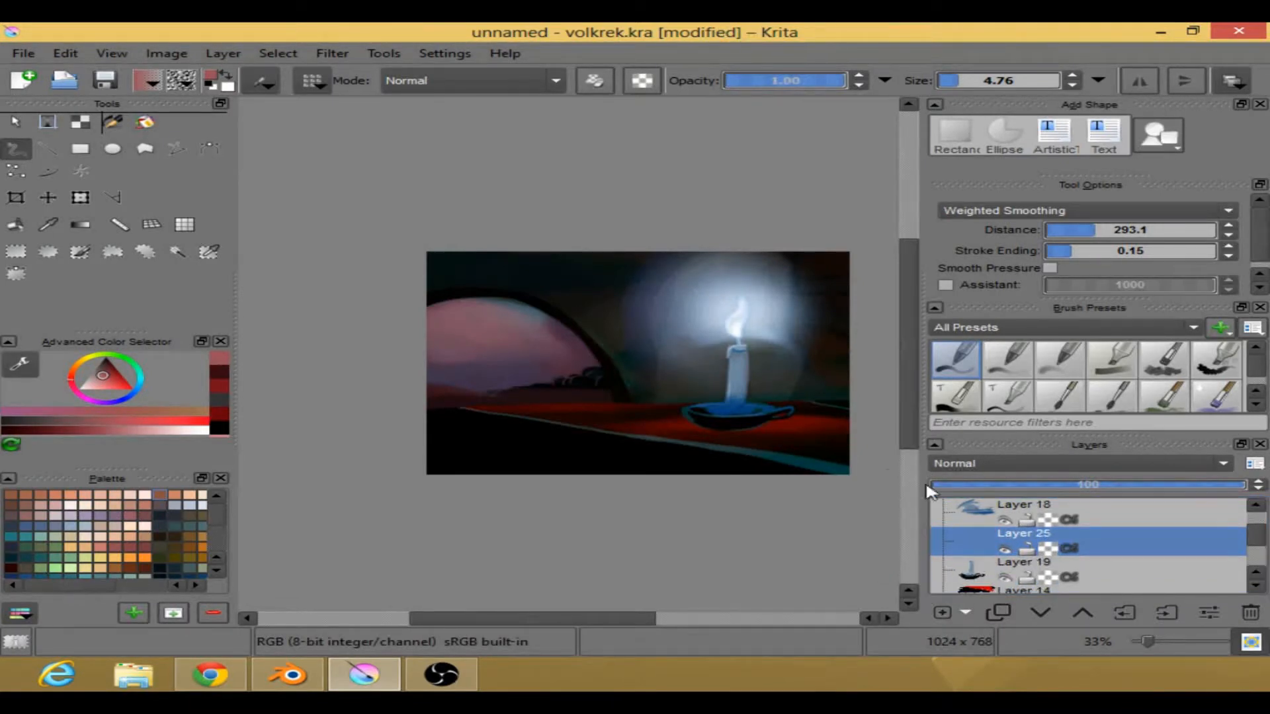
- Hide Layer 14 with the red table and choose a dark grey as the brush colour
left_click(1254, 585)
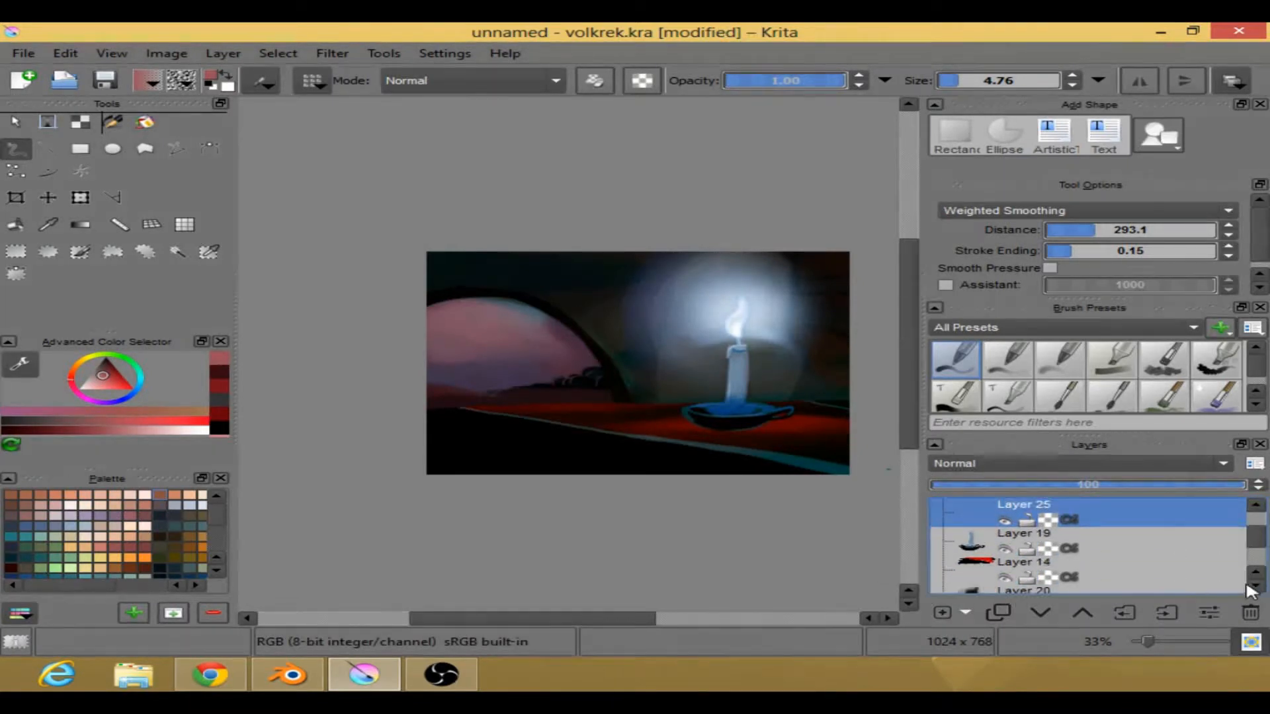
left_click(1004, 578)
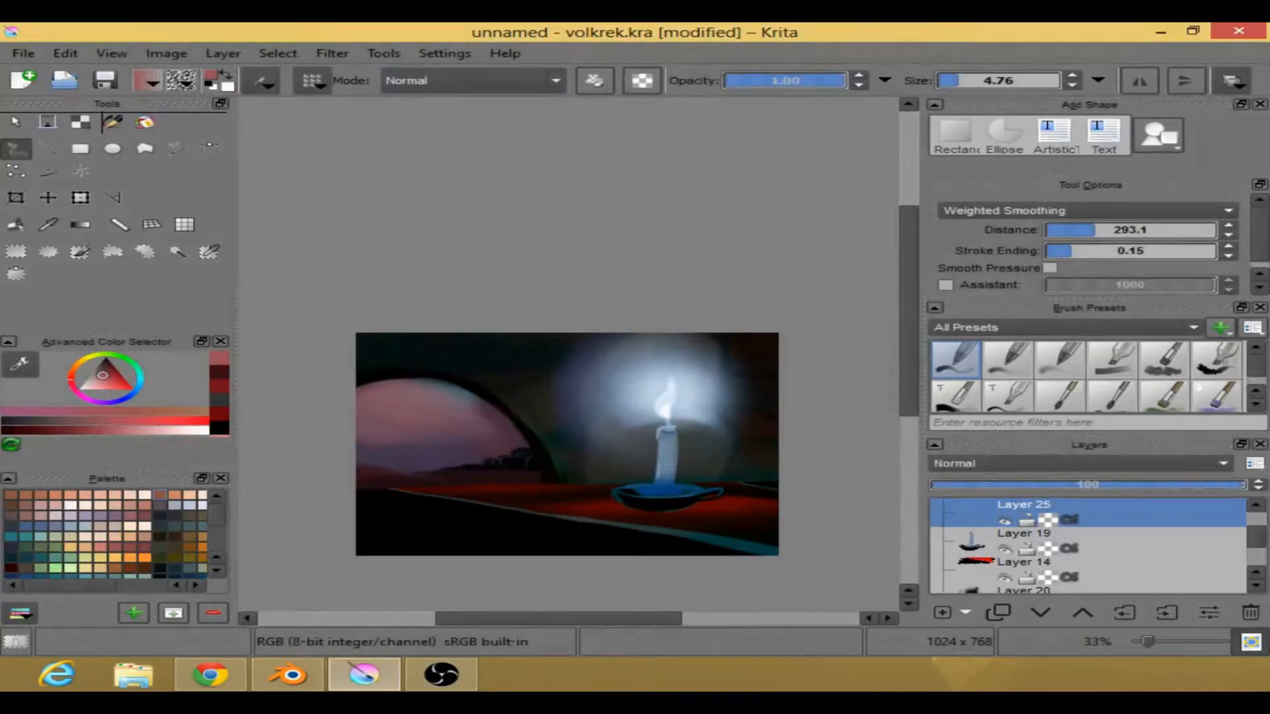
left_click_drag(462, 467, 529, 453)
scroll(491, 434, "up", 1)
left_click(1004, 577)
left_click_drag(715, 565, 698, 537)
right_click(667, 520)
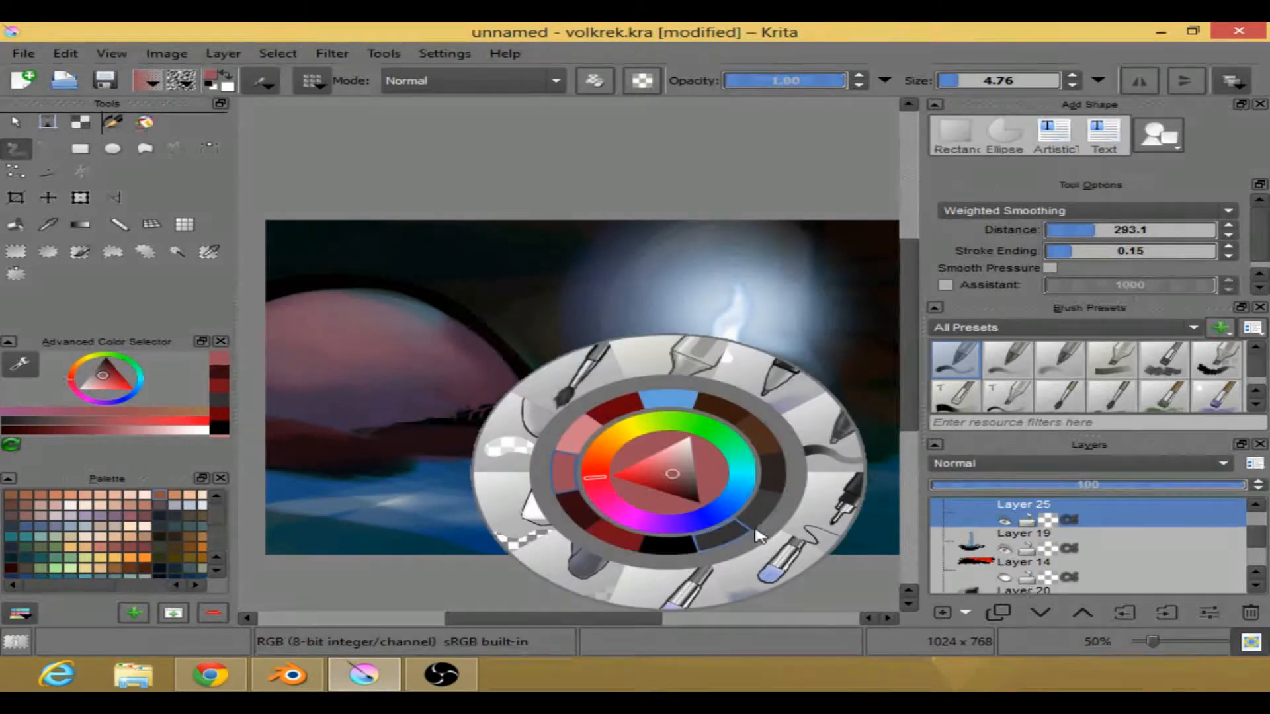
left_click(728, 531)
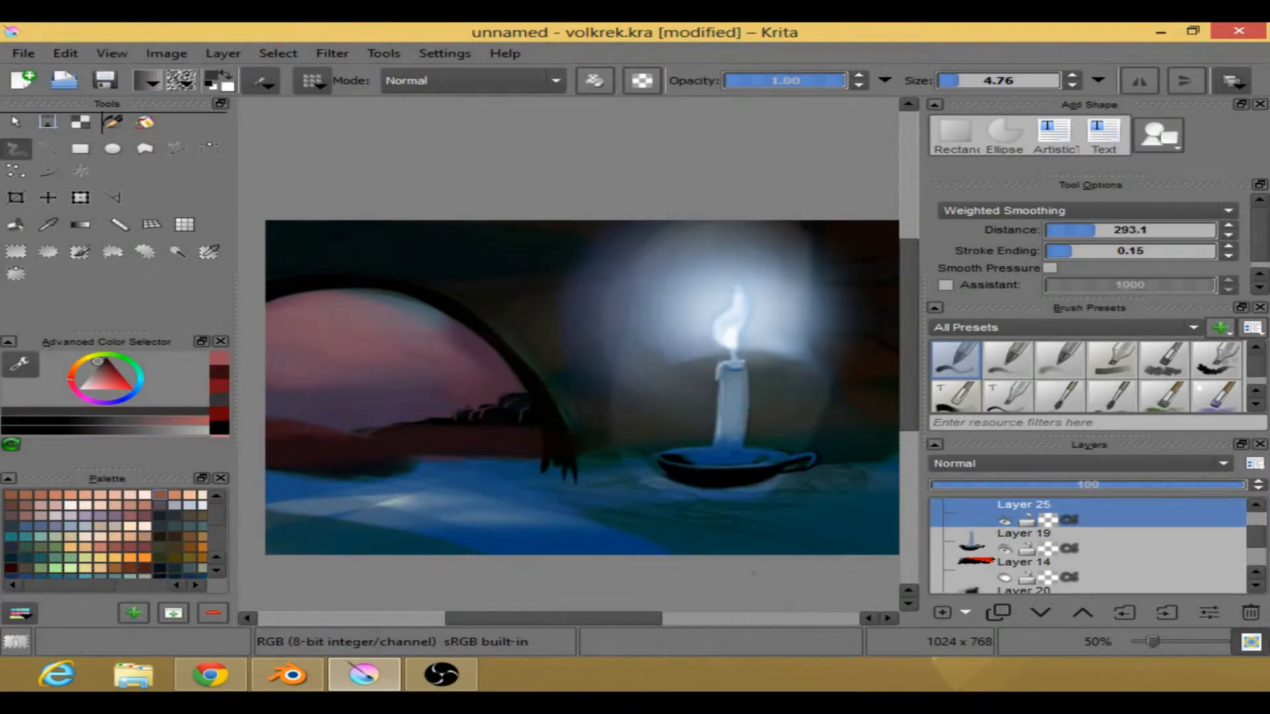
- Outline a long slender object in front of the candle holder on Layer 25 at brush size 6.80 and show Layer 14 again
left_click_drag(759, 487, 732, 493)
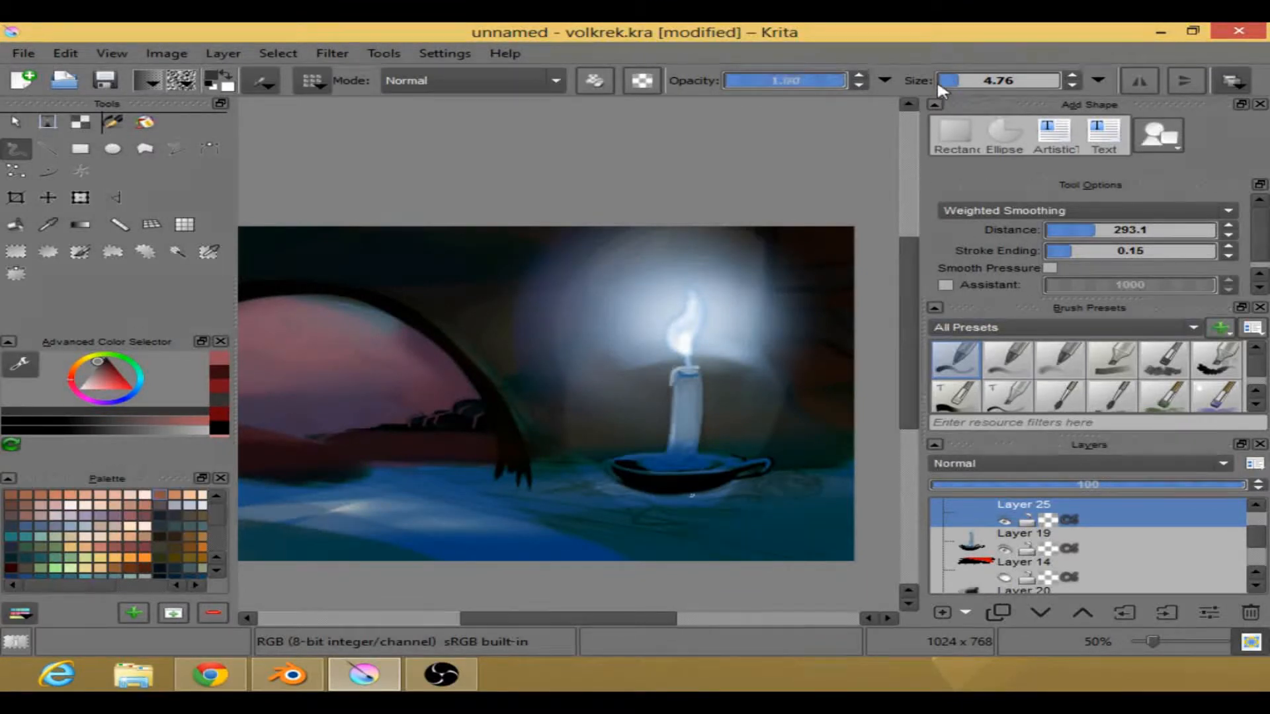
left_click(962, 84)
left_click_drag(574, 491, 761, 507)
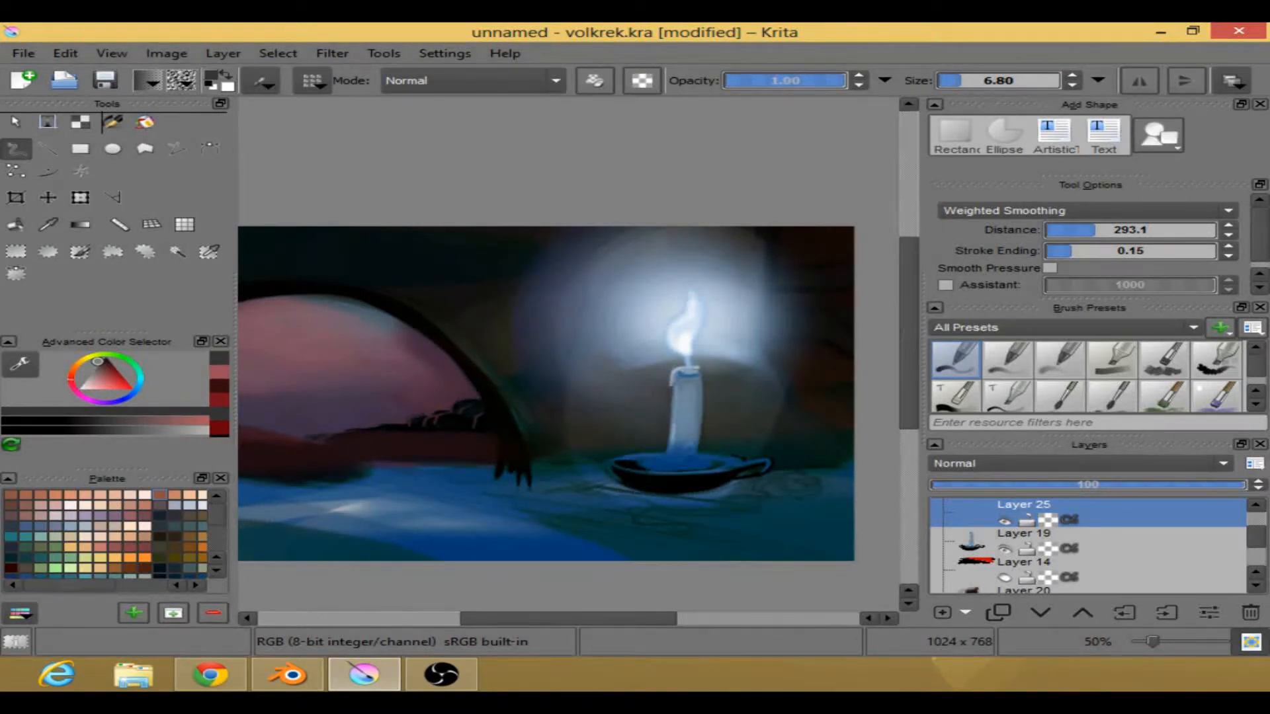
left_click(1004, 578)
left_click(1004, 577)
left_click(1005, 578)
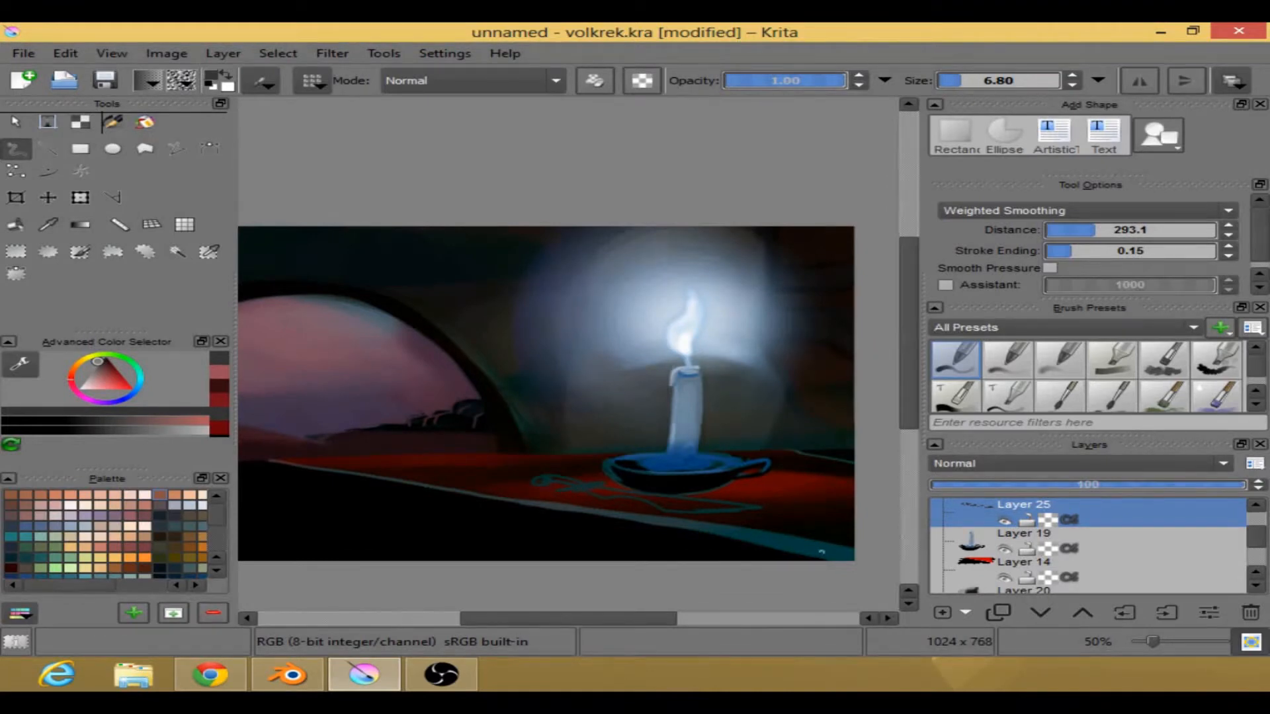
- Fill the outlined object on the table using Basic Smoothing and trim its edges with an eraser at size 15.00
left_click(1084, 210)
left_click(972, 235)
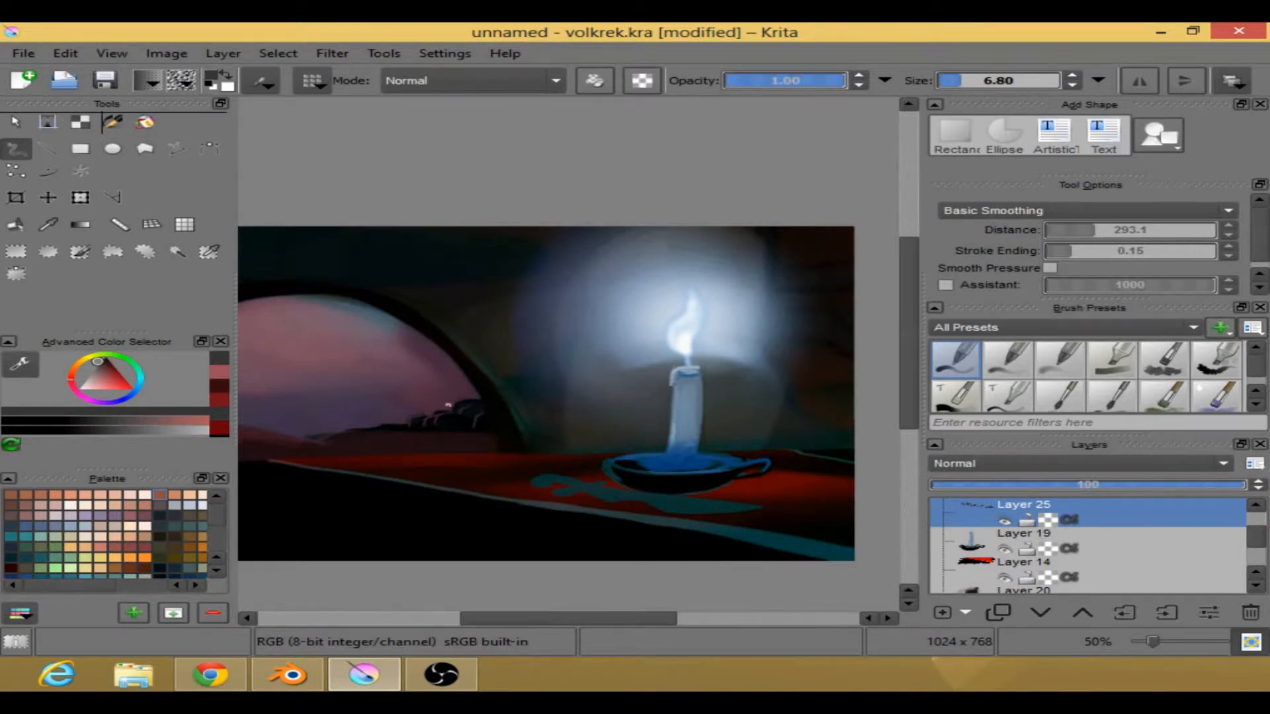
right_click(446, 405)
left_click(359, 514)
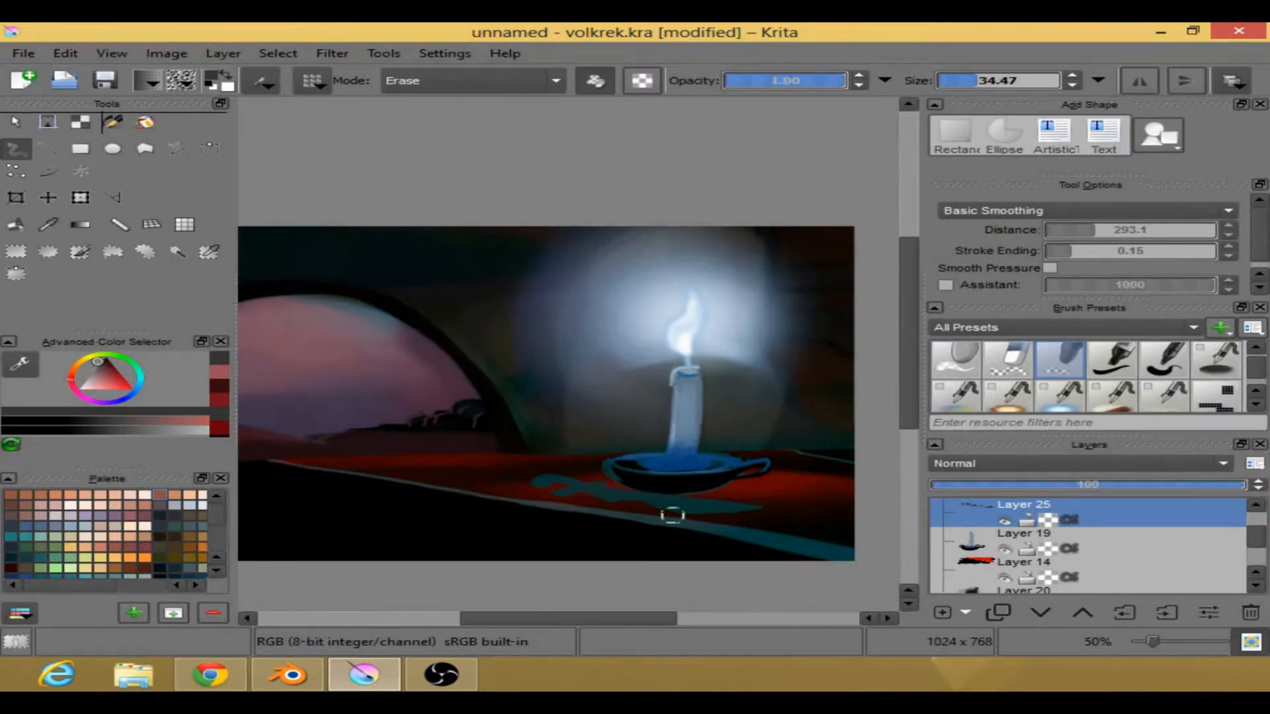
right_click(493, 476)
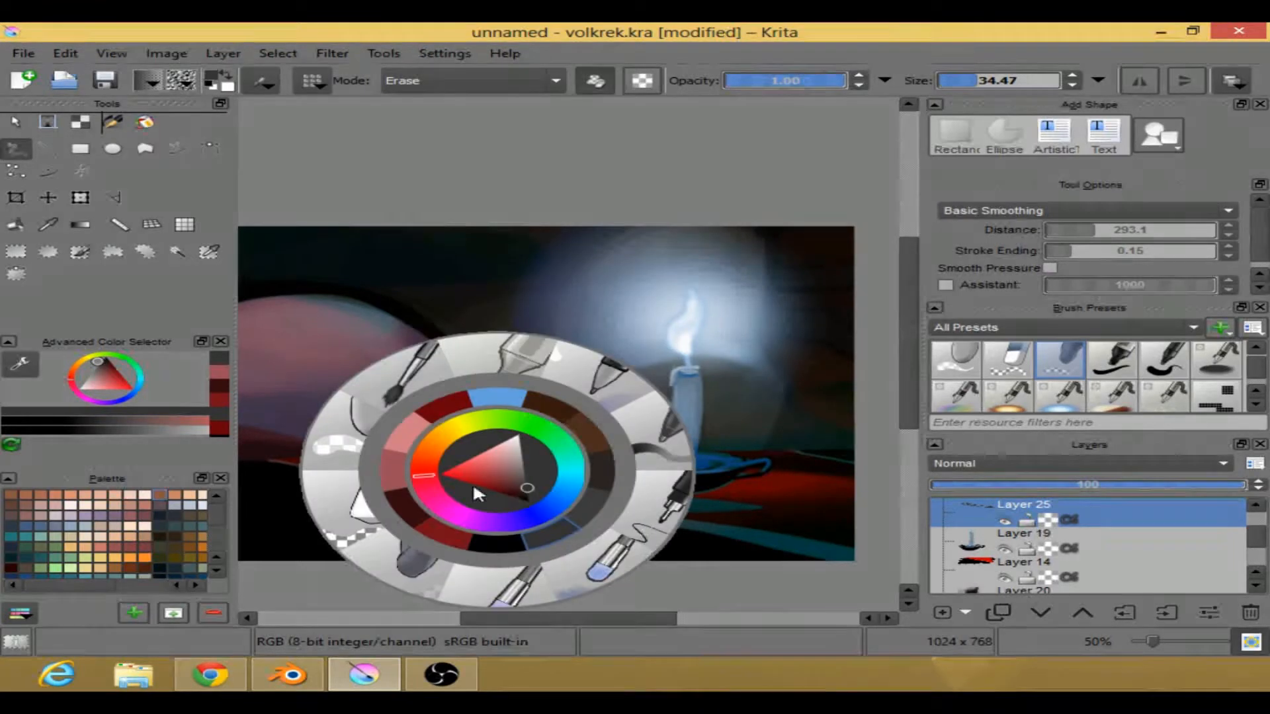
left_click(350, 512)
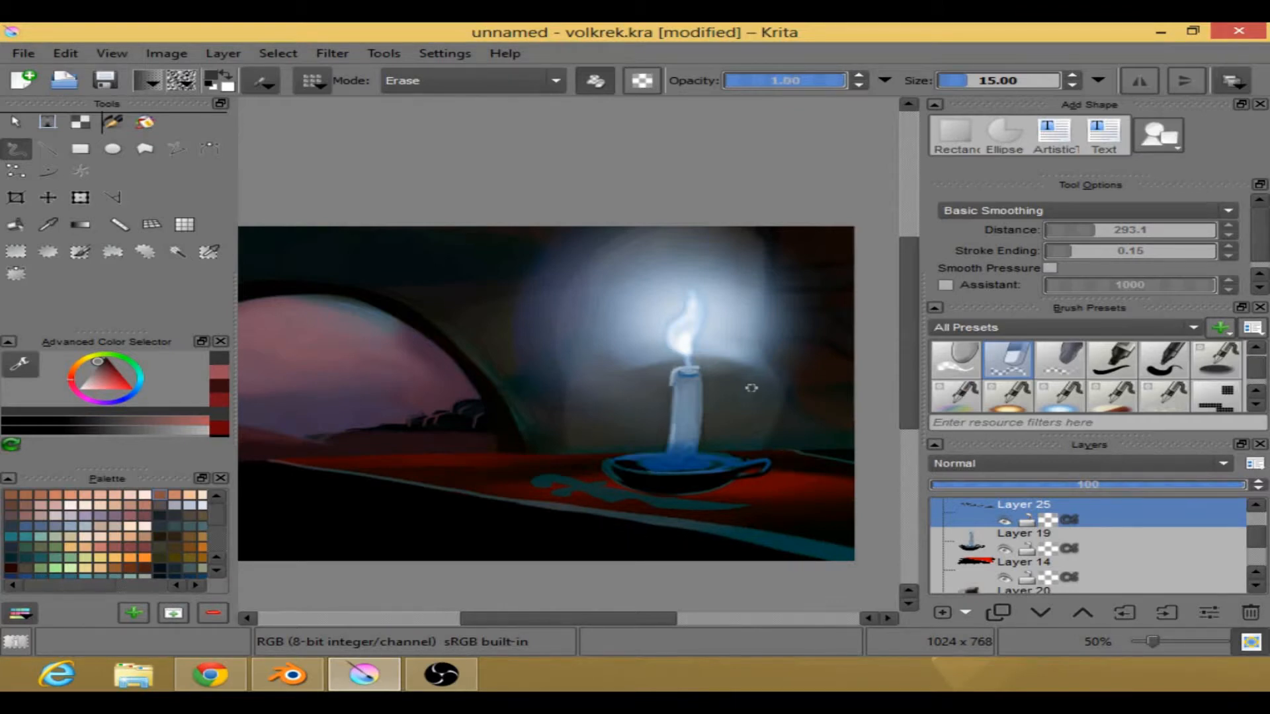
- Try a light blue stroke on the slender object in front of the candle holder and undo it
right_click(731, 401)
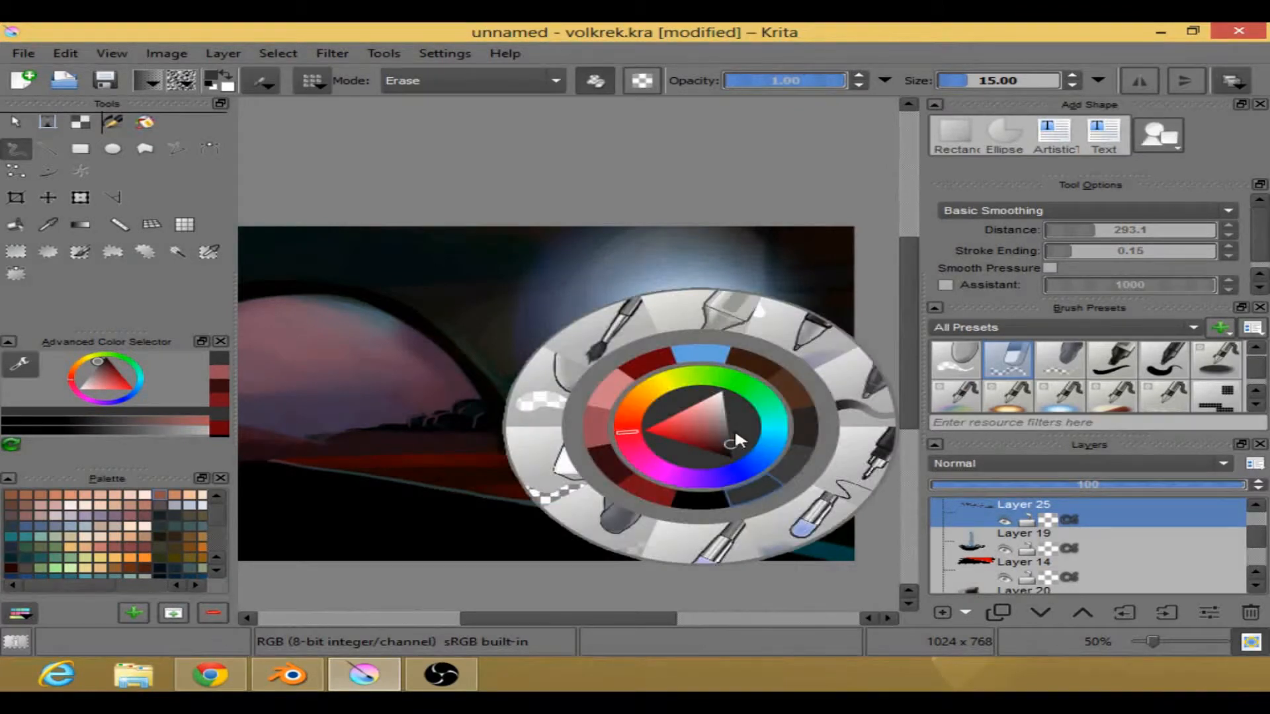
left_click(702, 357)
left_click_drag(603, 487, 580, 490)
key("ctrl+z")
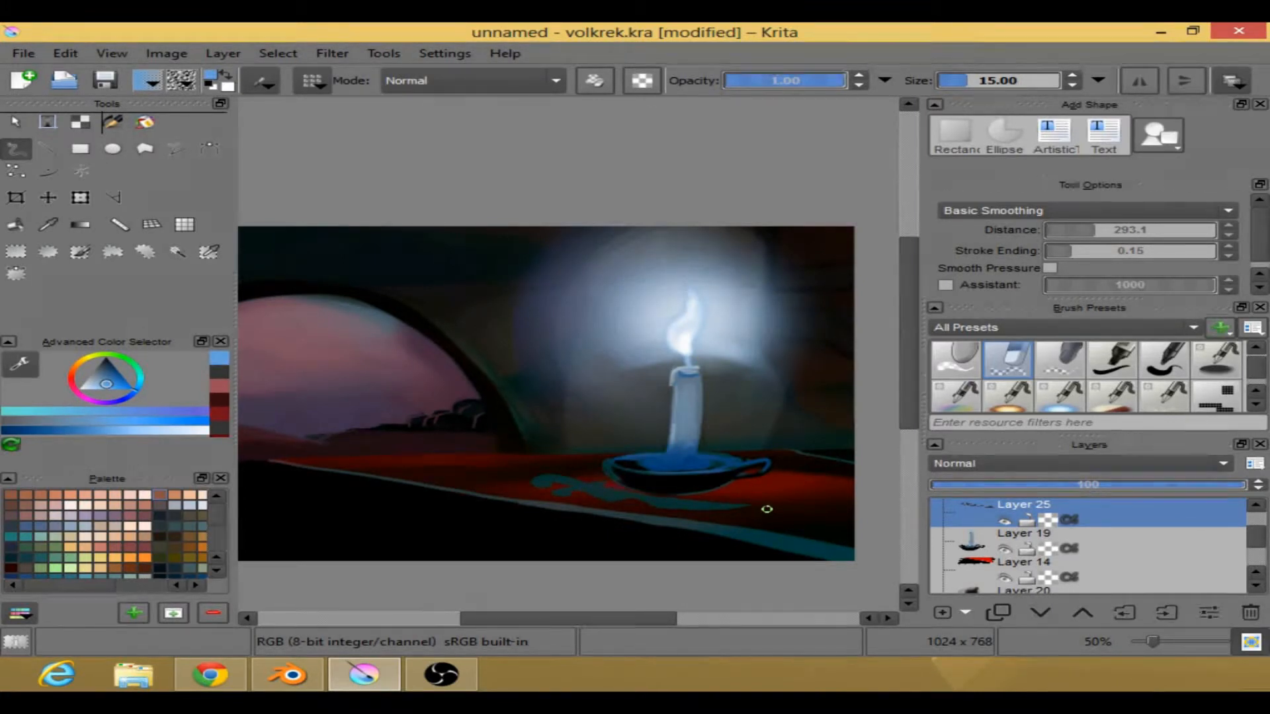
- Choose a dark brown and shade the narrow end of the slender object at brush size 15.00
right_click(703, 418)
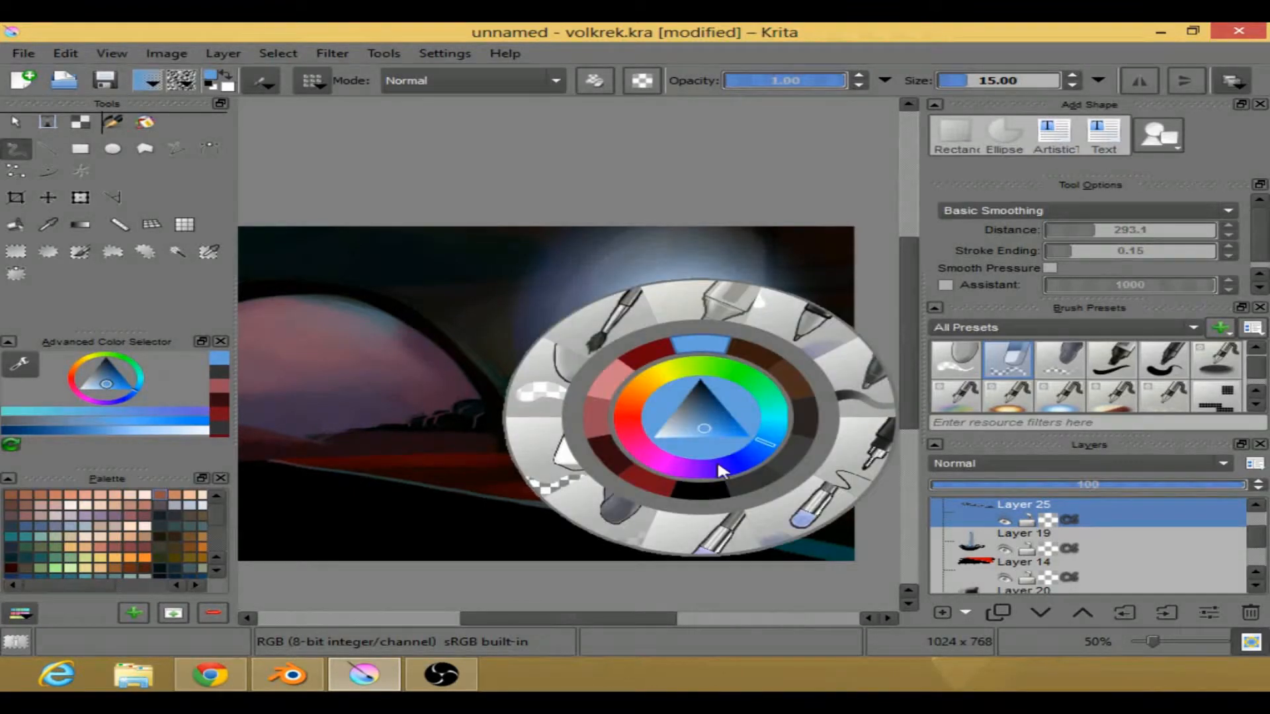
left_click(757, 361)
mouse_move(562, 479)
left_mouse_down()
mouse_move(552, 478)
mouse_move(571, 481)
left_mouse_up()
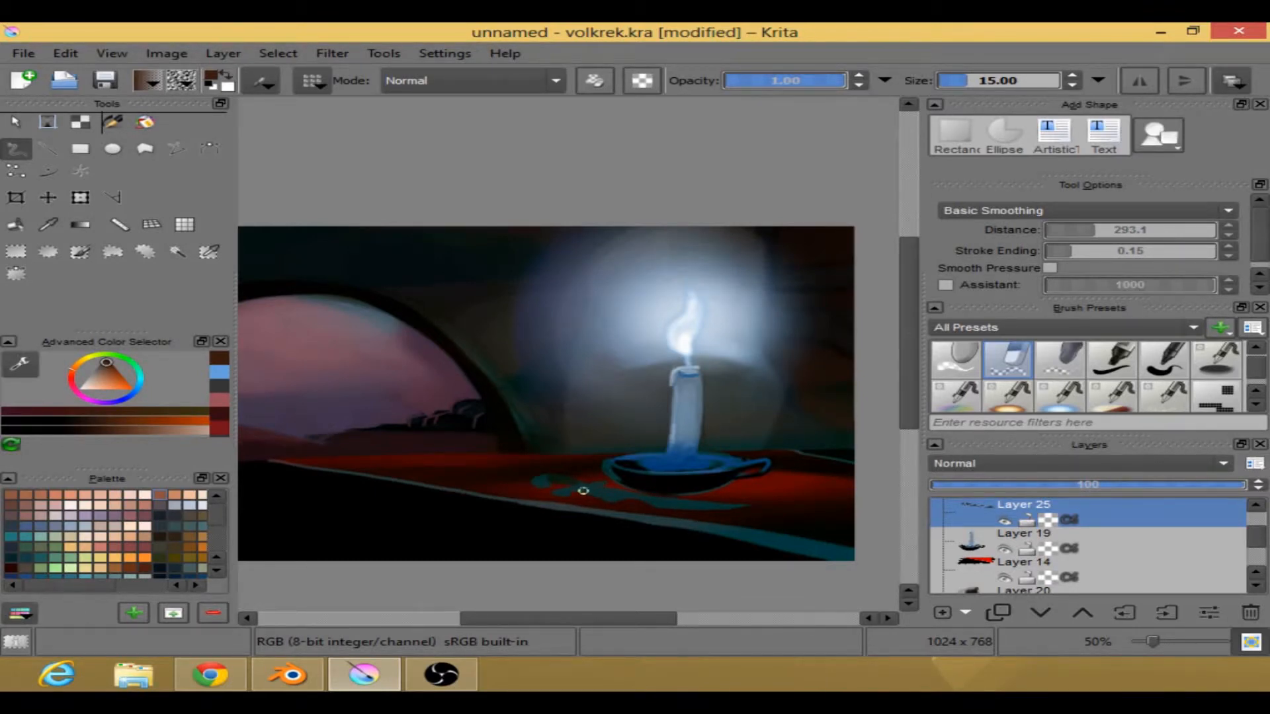
left_click_drag(588, 477, 566, 482)
- Switch to a pen brush preset at size 10.00 and set the stroke smoothing to Weighted Smoothing
right_click(853, 462)
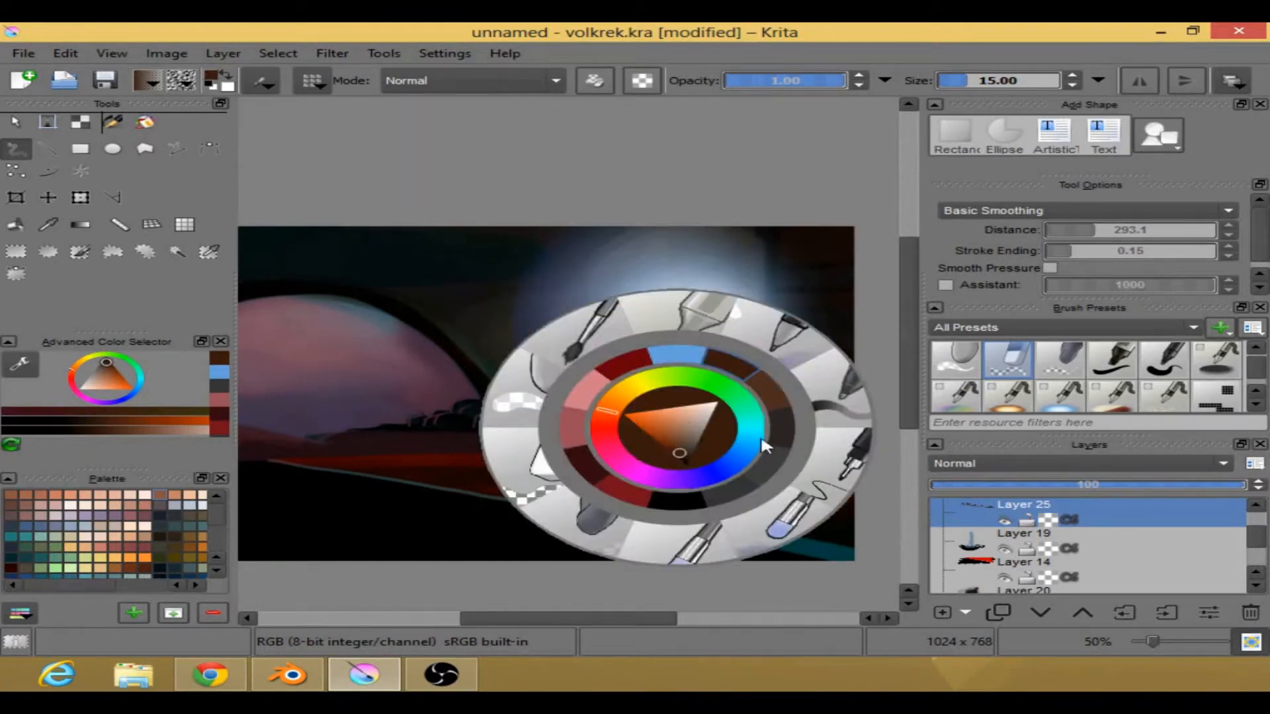
left_click(837, 464)
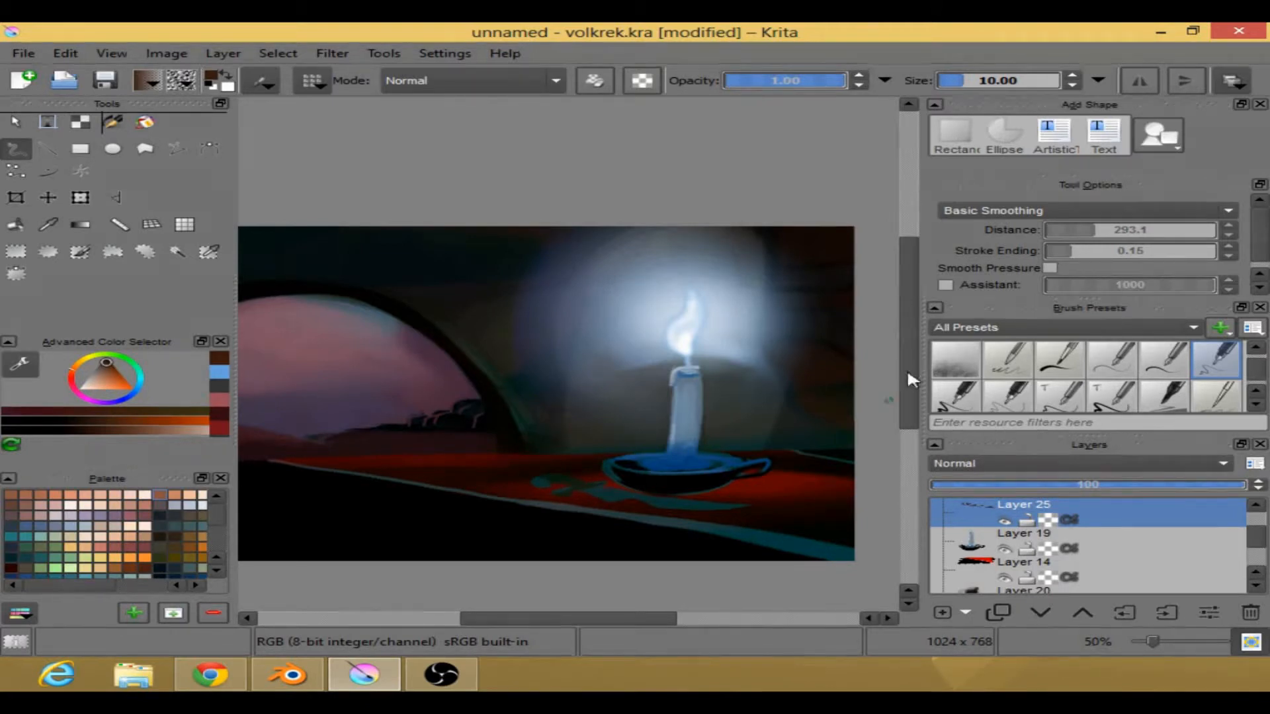
left_click(1022, 204)
left_click(1018, 250)
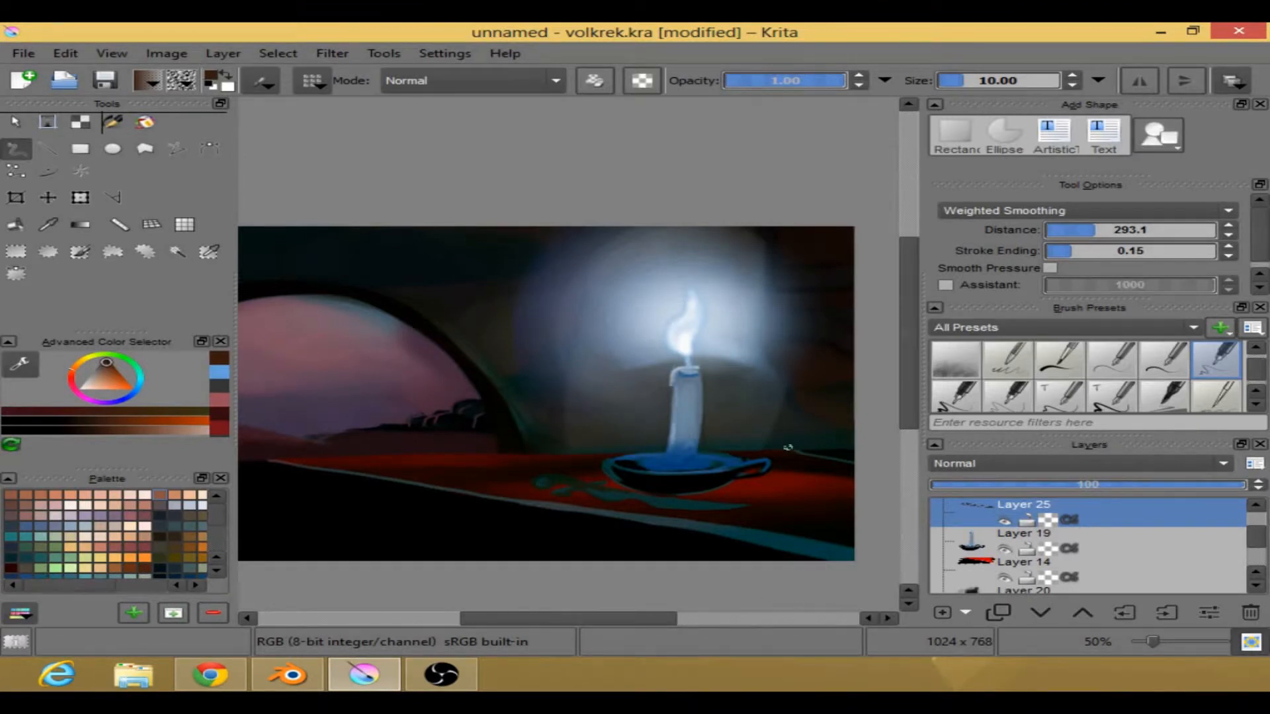
- Choose a light greyish tone and draw thin highlights along the slender object on Layer 25
right_click(679, 424)
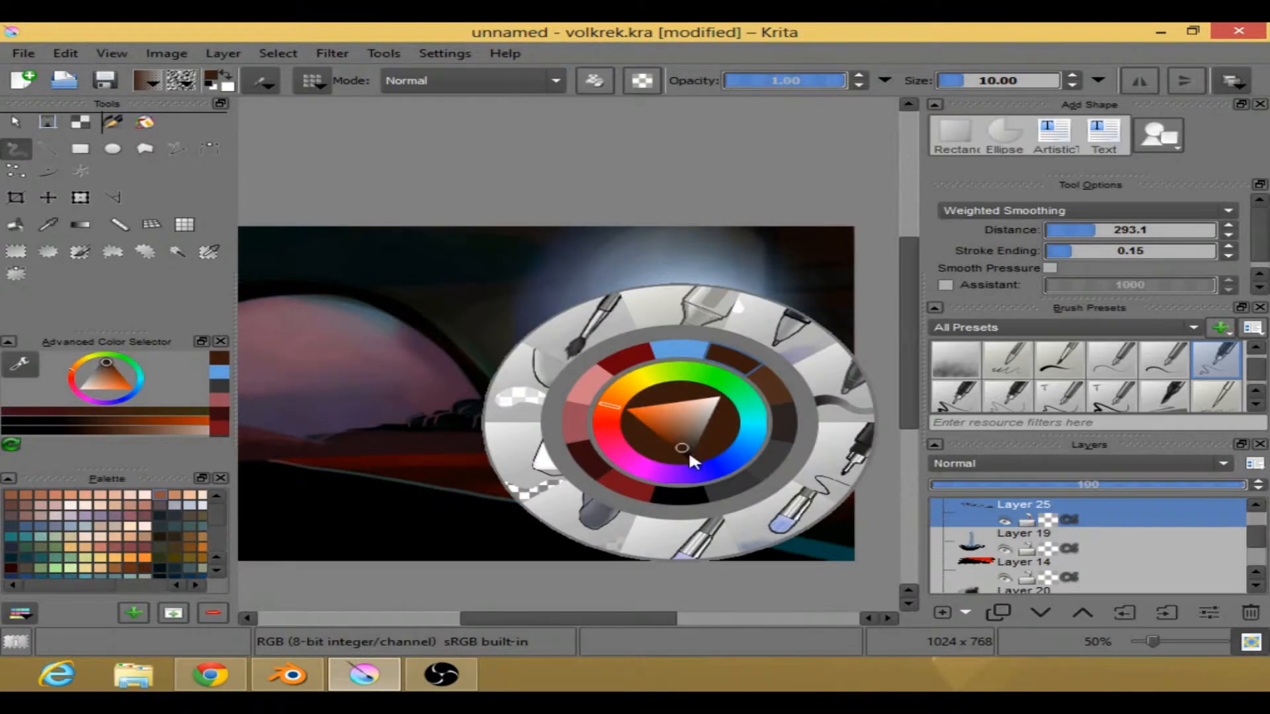
left_click_drag(702, 426, 707, 423)
left_click(456, 526)
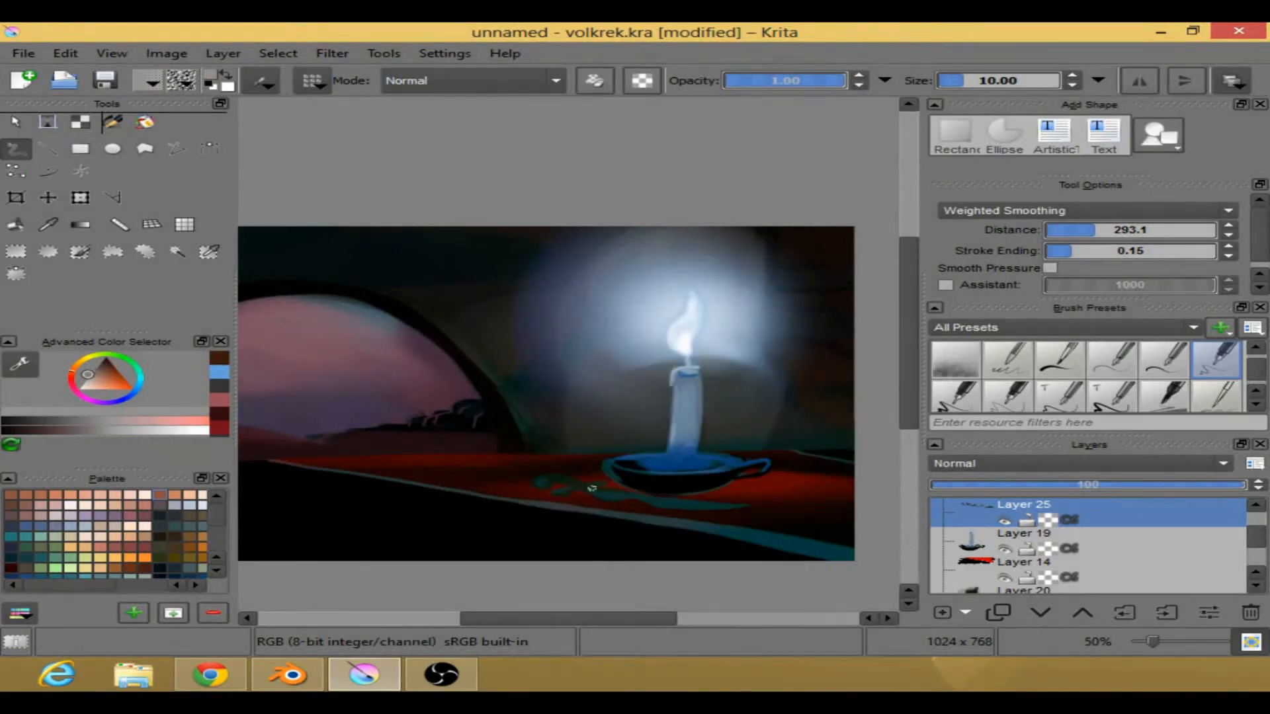
mouse_move(595, 488)
left_mouse_down()
mouse_move(733, 495)
mouse_move(627, 492)
mouse_move(665, 497)
left_mouse_up()
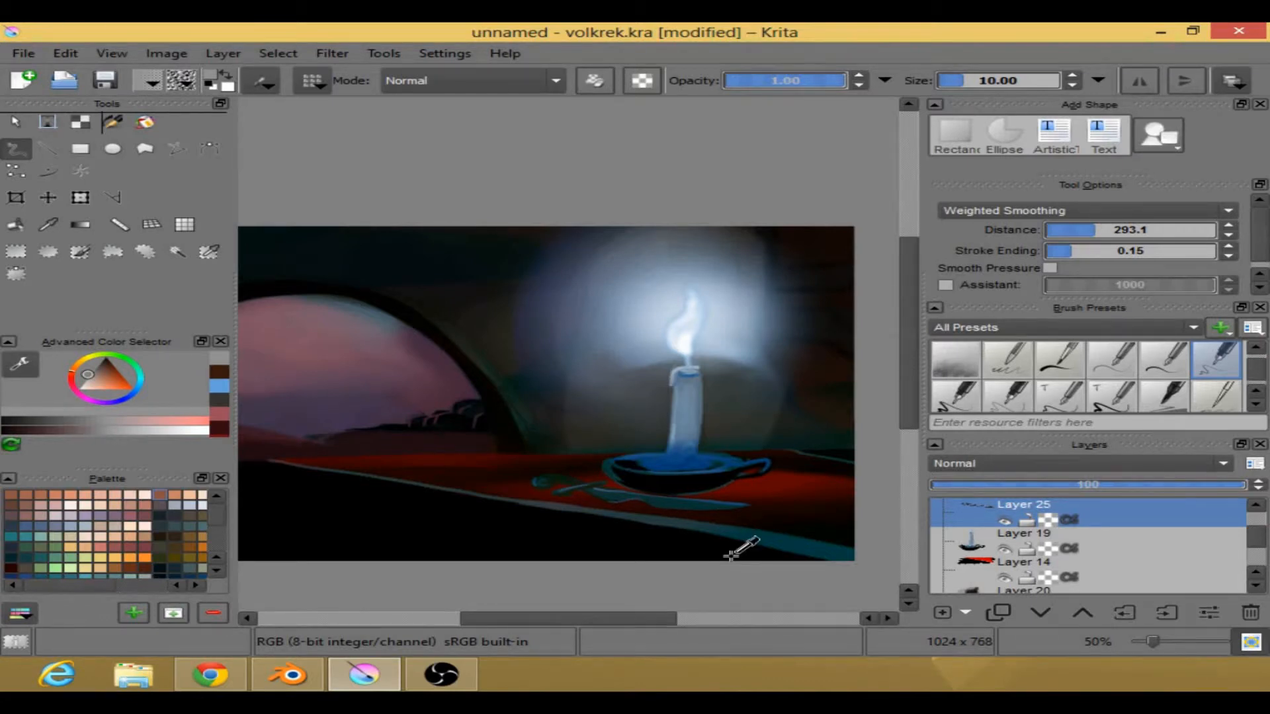
- Switch to a thin ink brush preset and set its size to 3.93
right_click(595, 363)
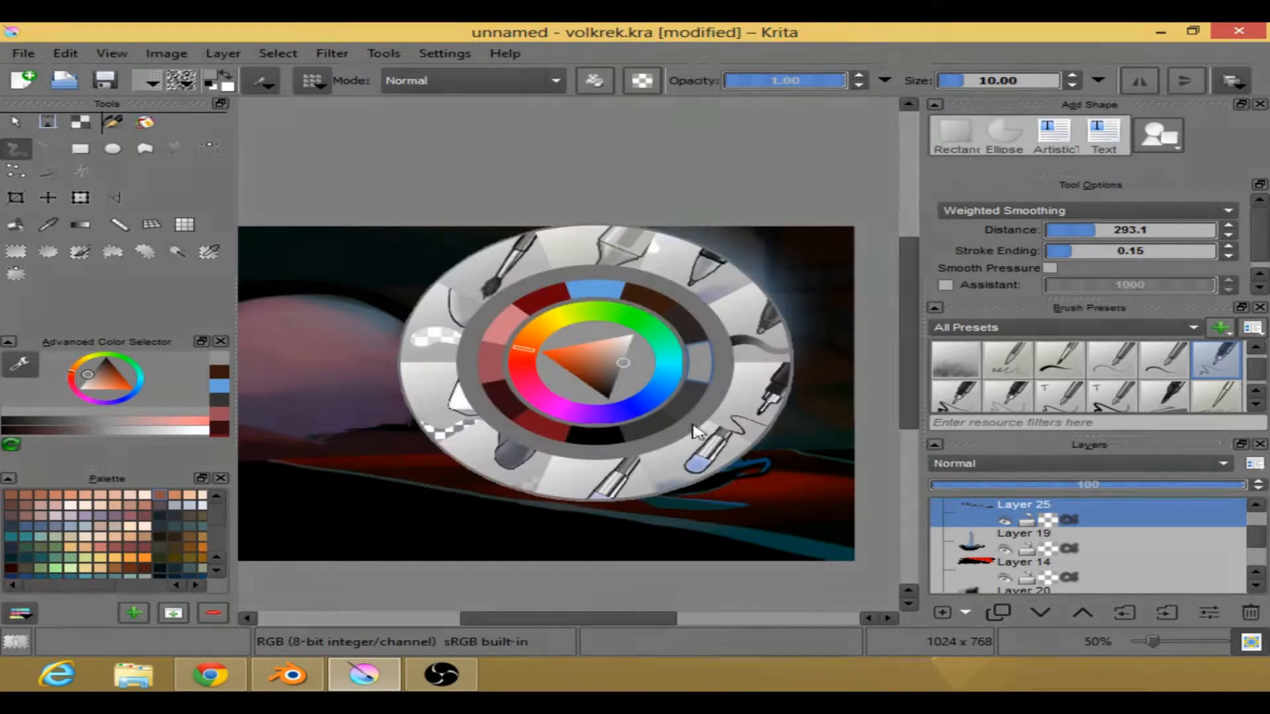
right_click(745, 408)
right_click(731, 410)
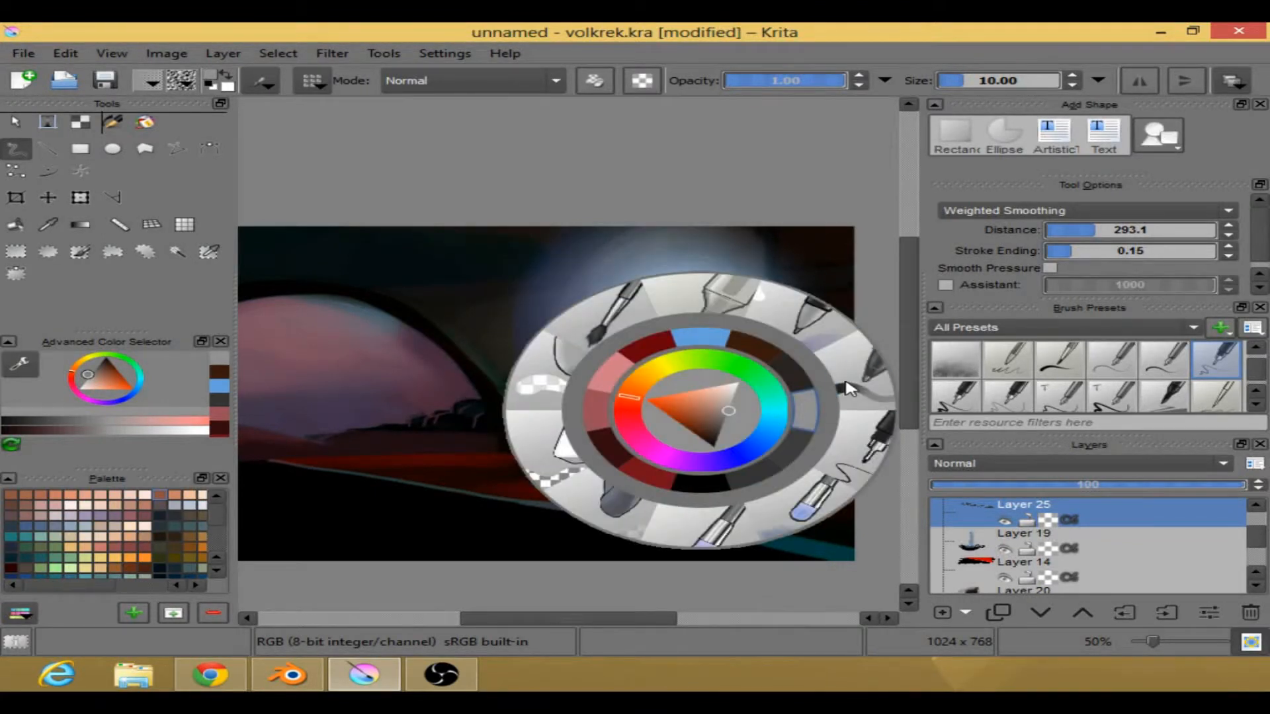
left_click(884, 372)
left_click_drag(978, 79, 958, 80)
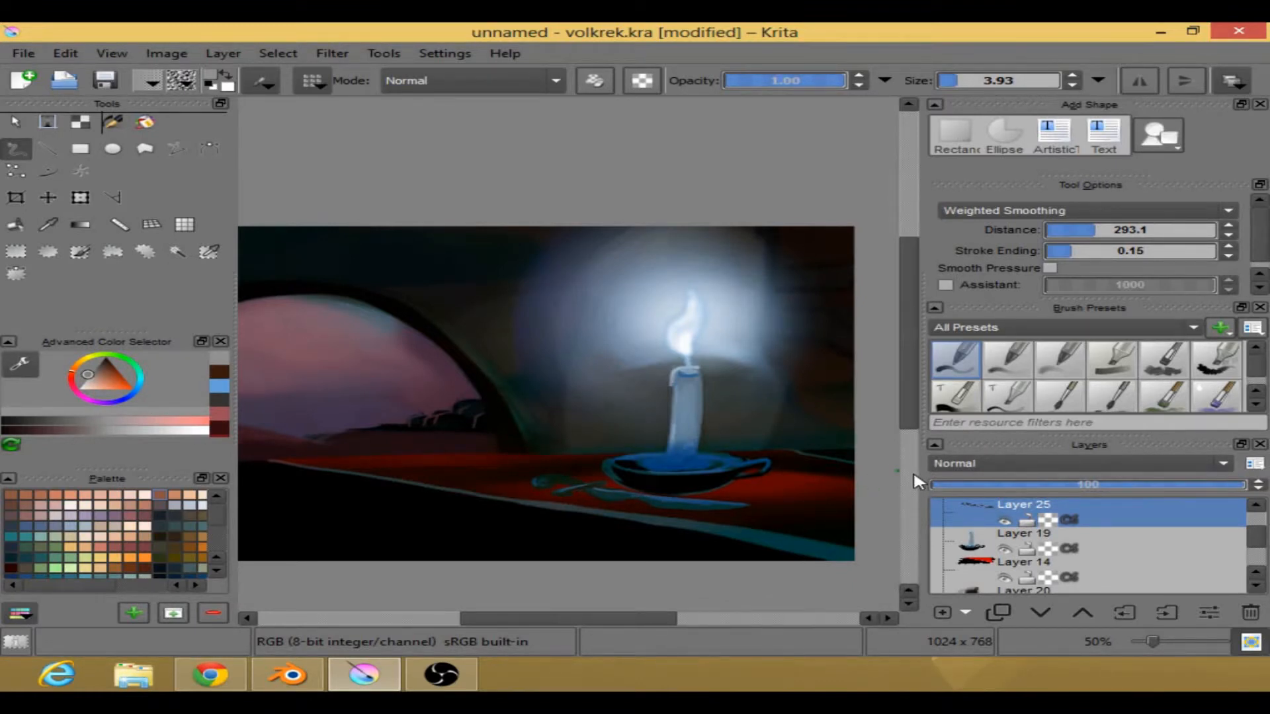
- Choose a dark red and paint small details on the slender object's narrow end on Layer 25
mouse_move(625, 617)
left_mouse_down()
mouse_move(595, 616)
mouse_move(620, 617)
left_mouse_up()
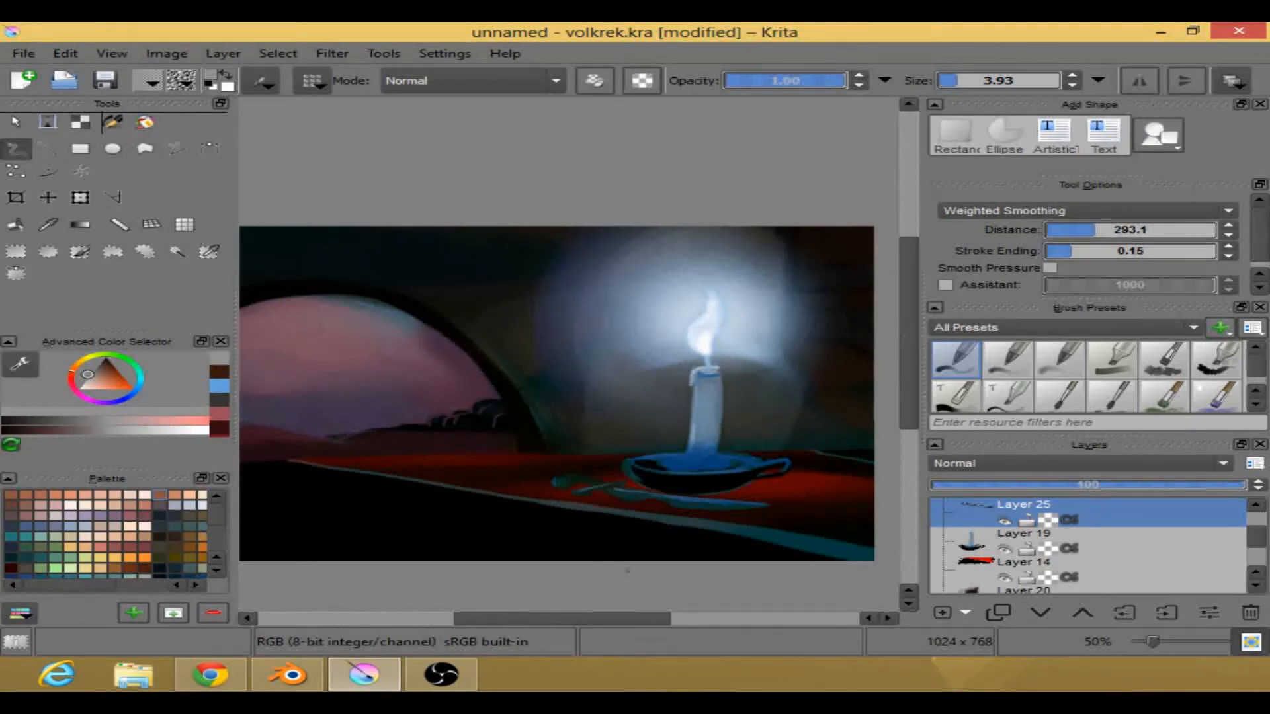
right_click(558, 442)
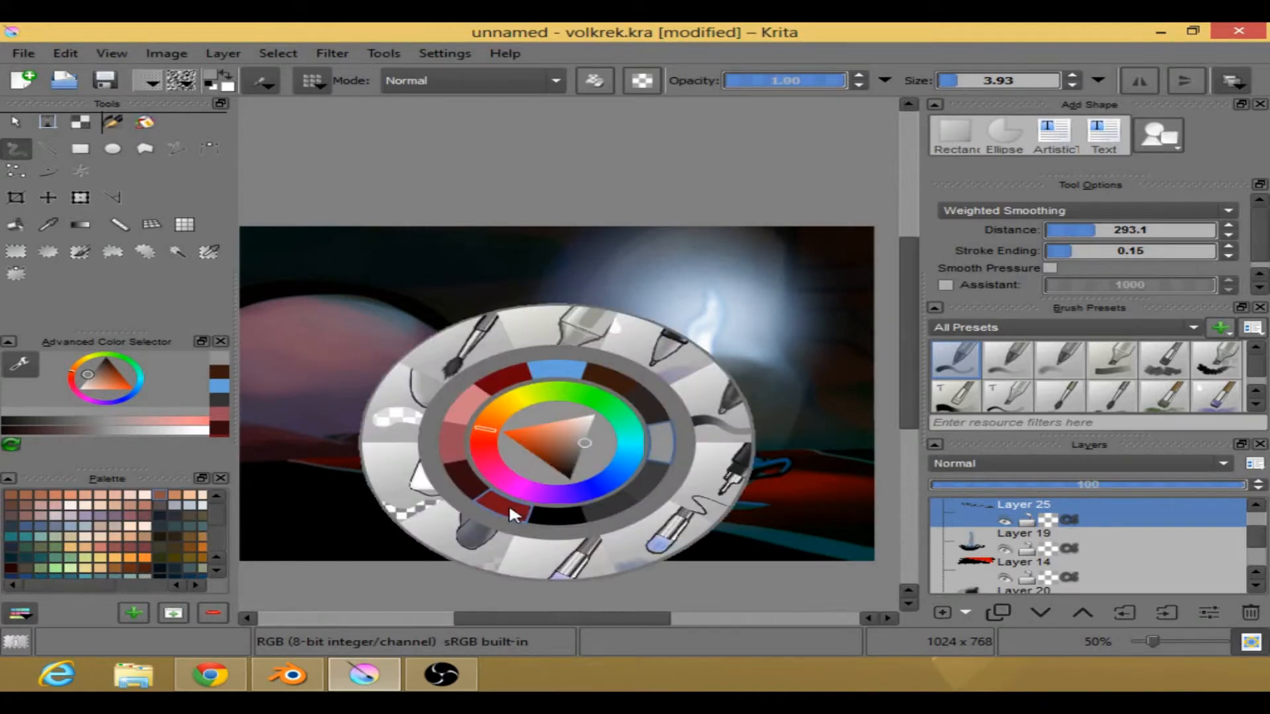
left_click(475, 486)
right_click(464, 480)
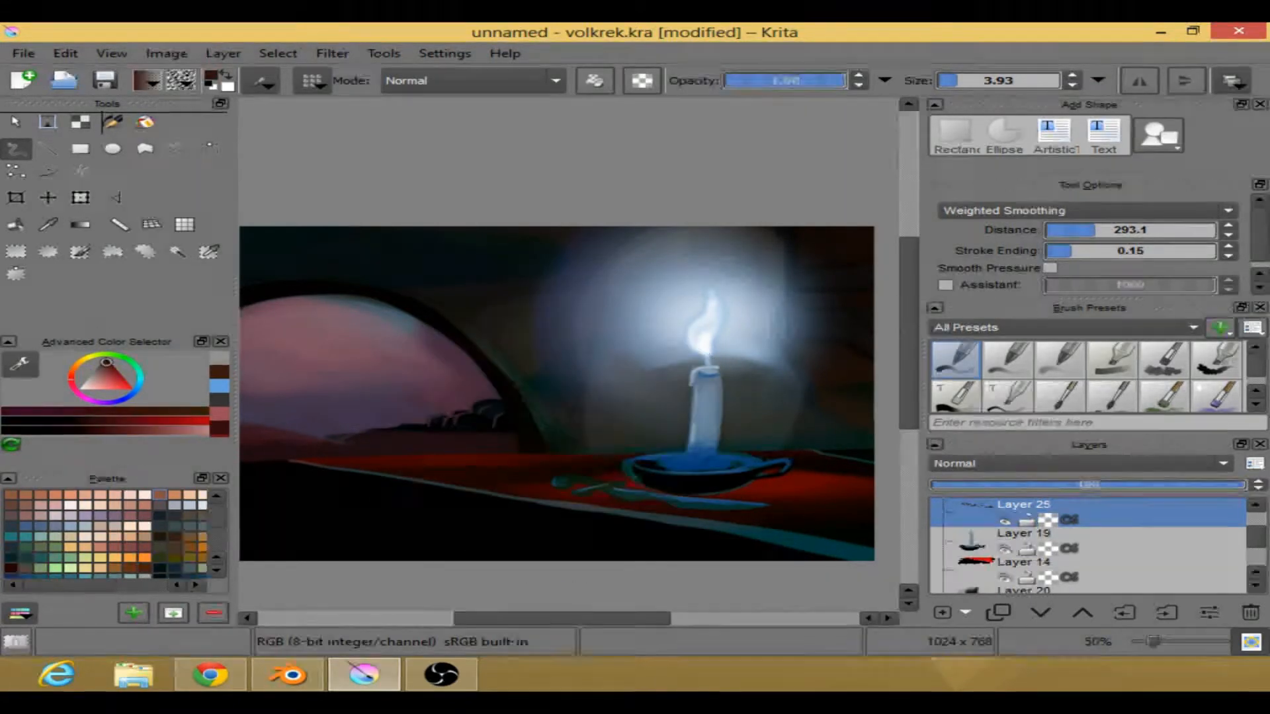
left_click_drag(580, 485, 591, 479)
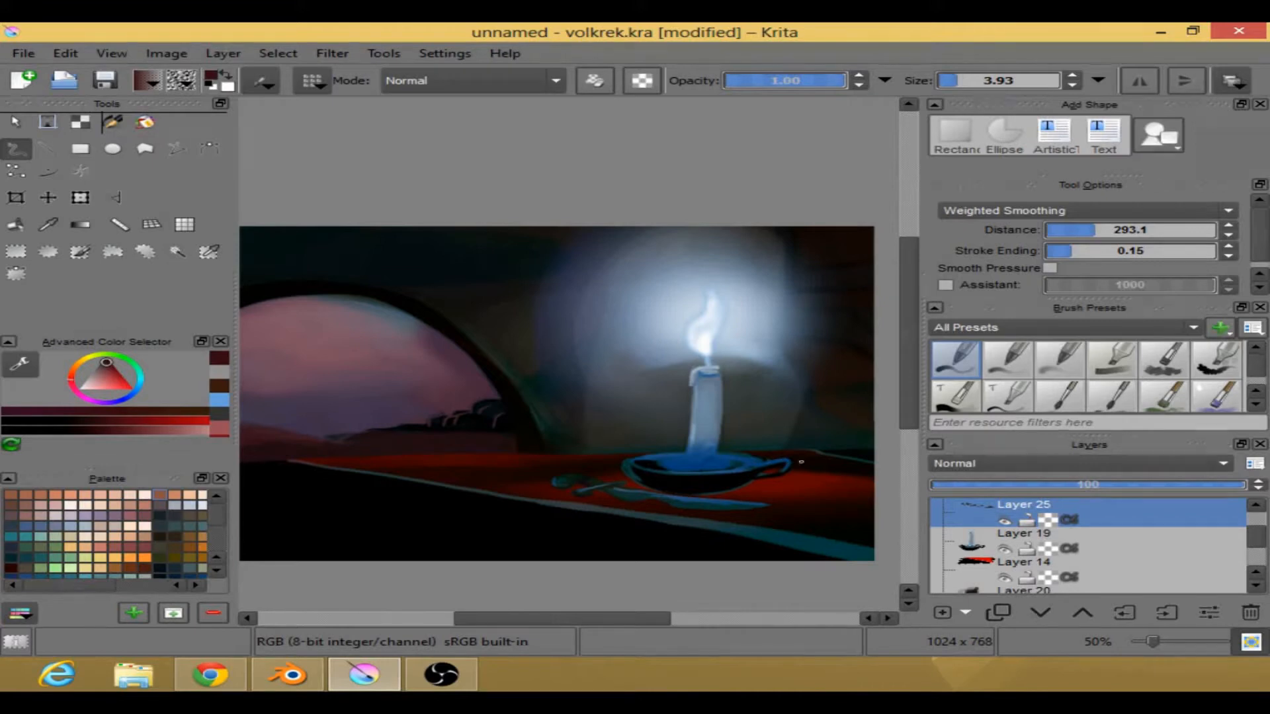
- Mirror the canvas view and smooth the slender object's strokes on Layer 25 with a blending brush preset at size 5.73
left_click_drag(633, 617, 618, 618)
key("m")
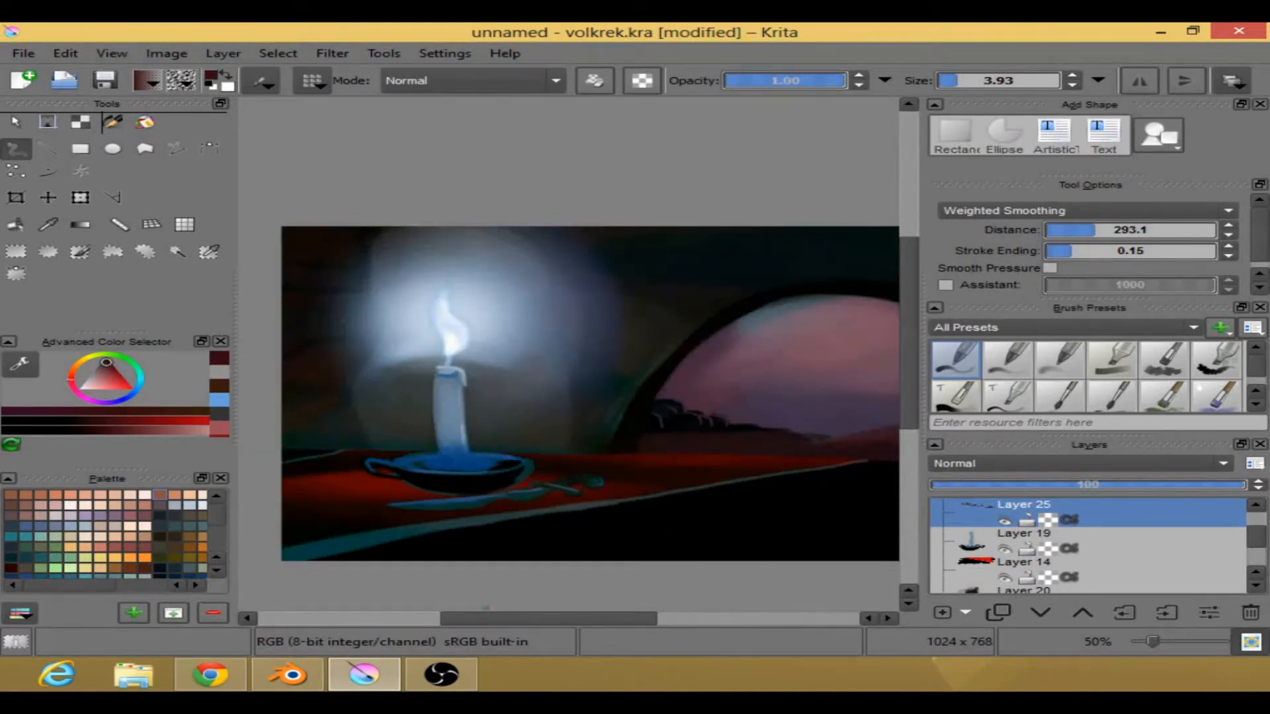
right_click(571, 463)
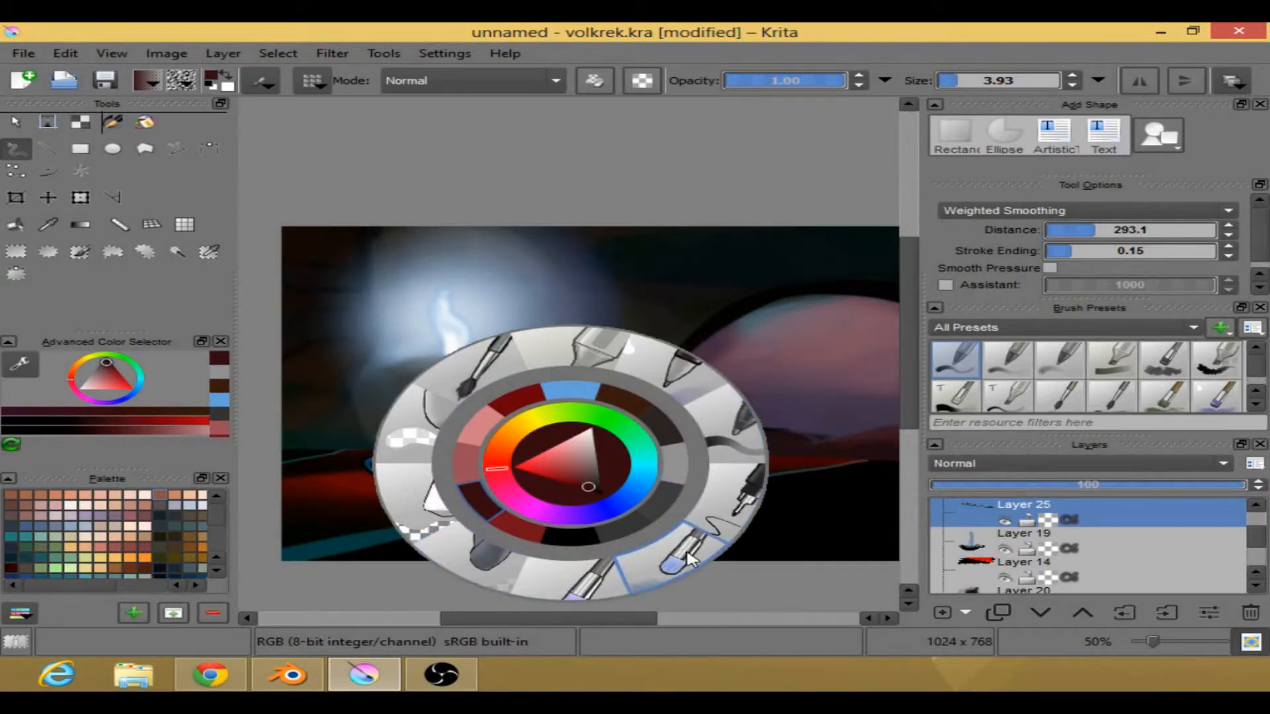
left_click(738, 434)
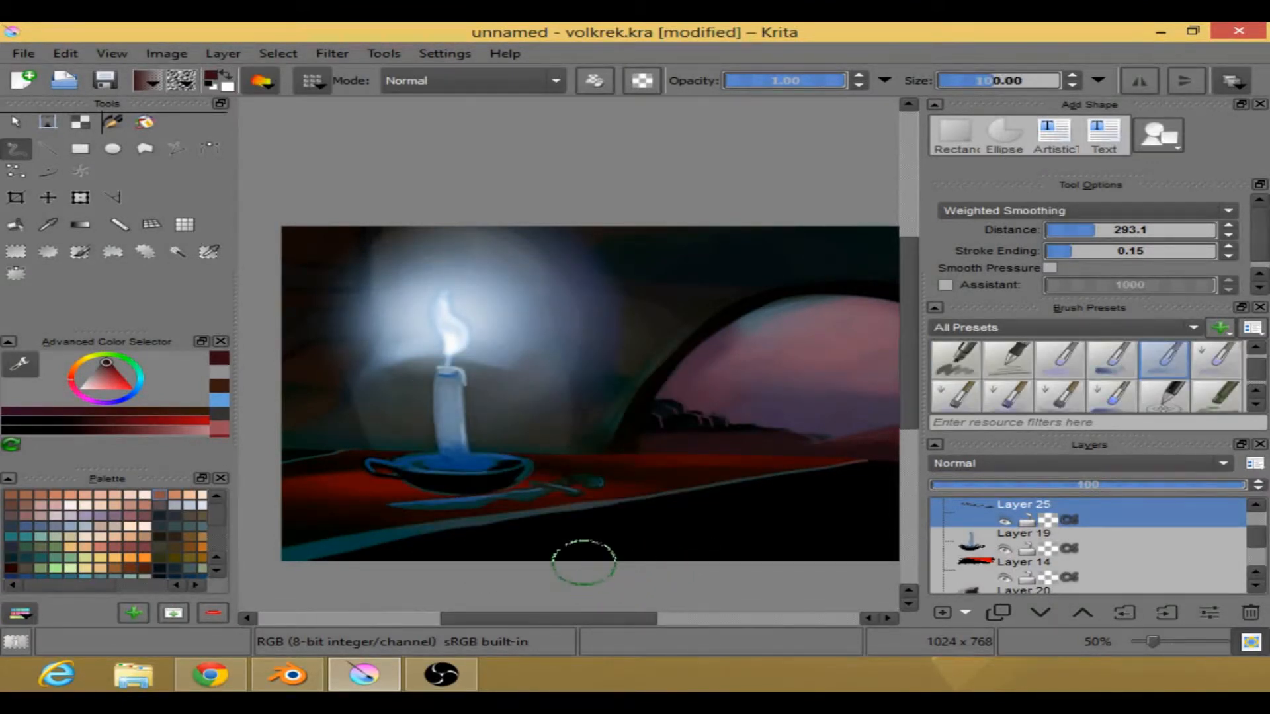
scroll(603, 587, "up", 3)
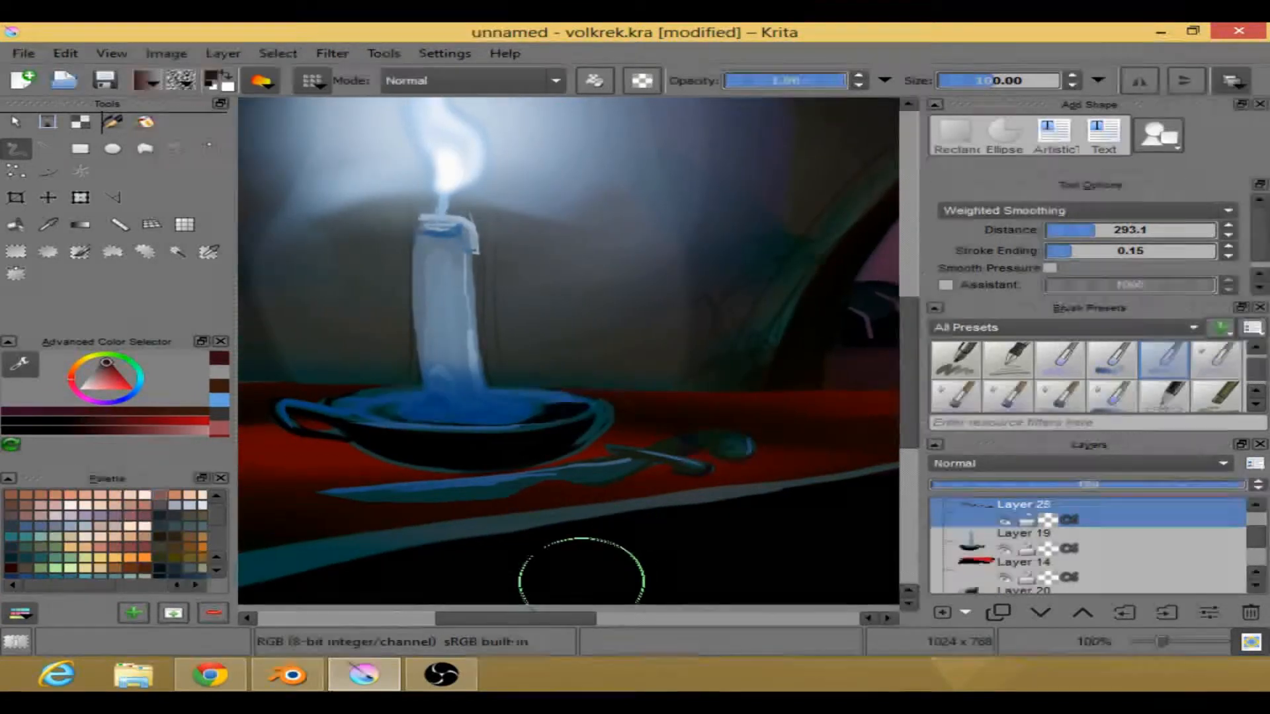
left_click(982, 85)
left_click_drag(982, 85, 962, 84)
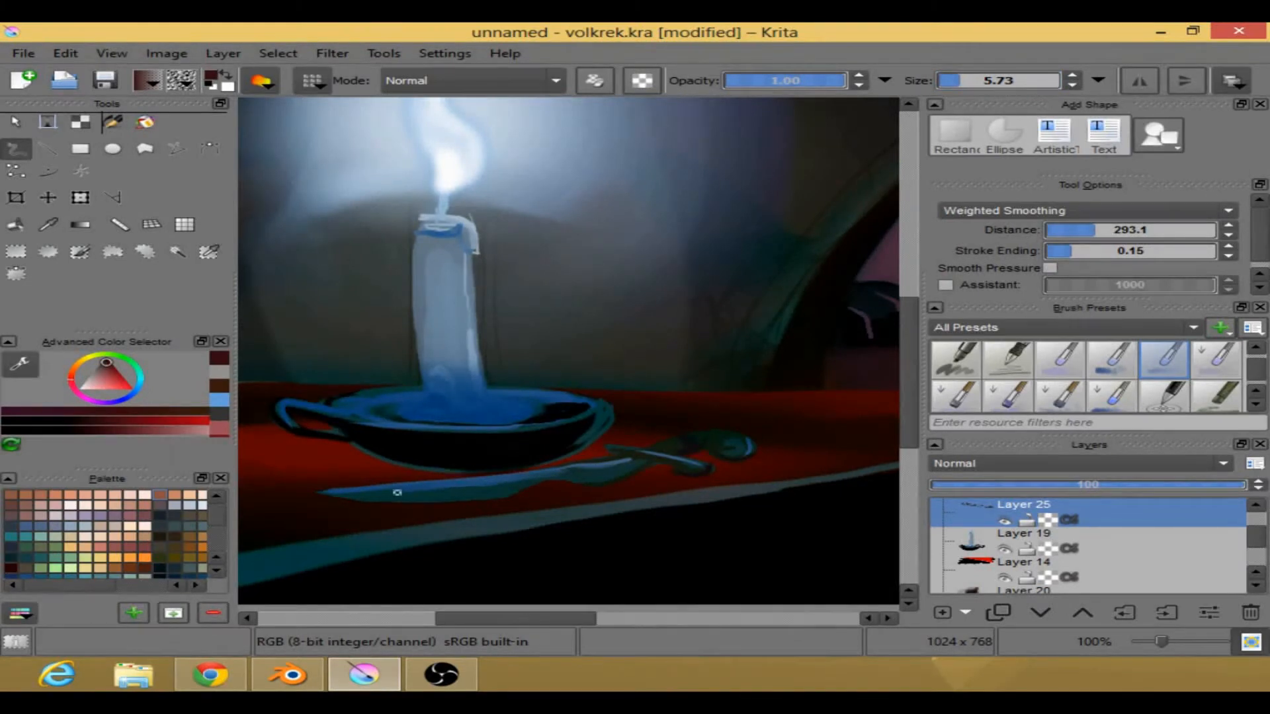
left_click(1011, 541)
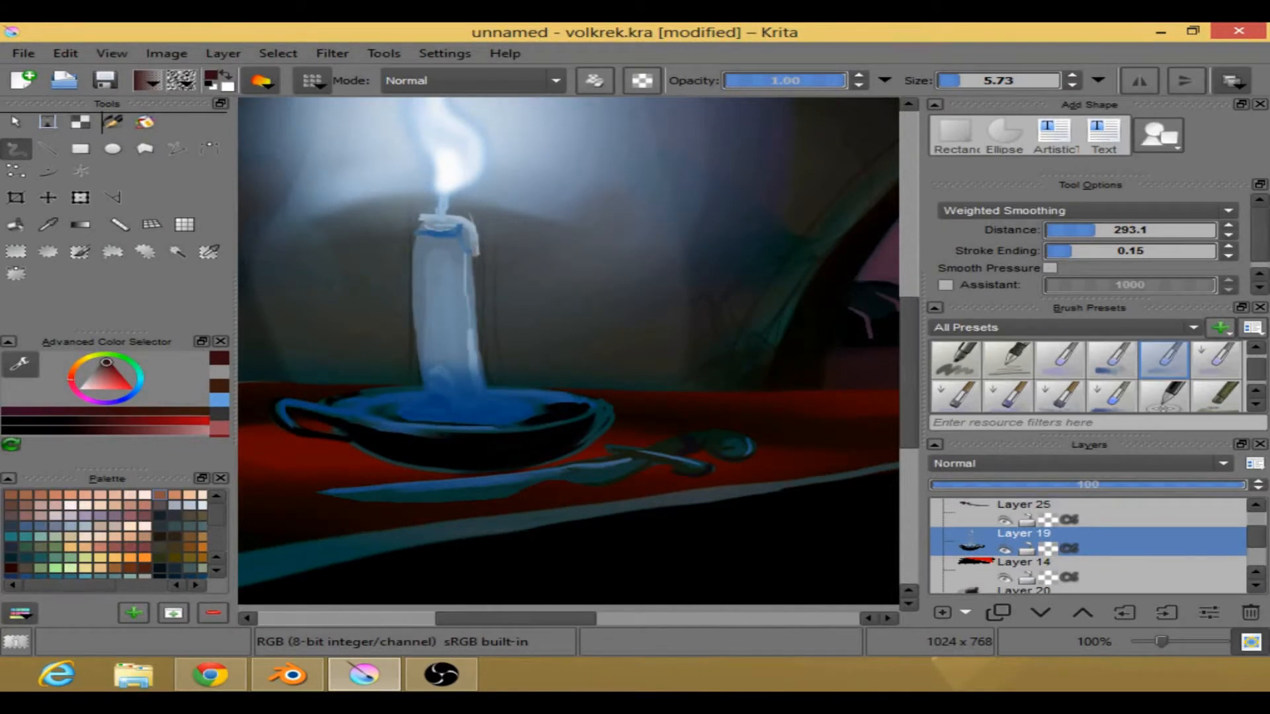
left_click(1018, 509)
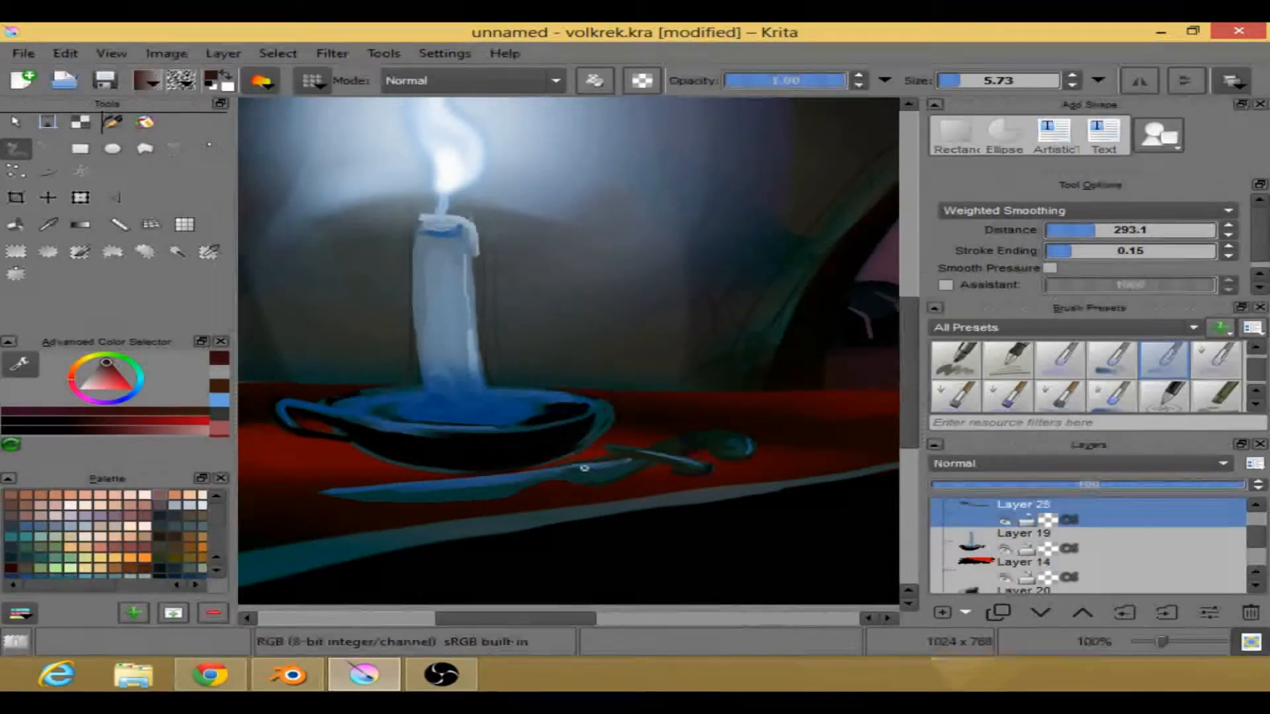
- Choose a dark brown for touching up the slender object and switch back to the pen preset at size 10.00
right_click(706, 430)
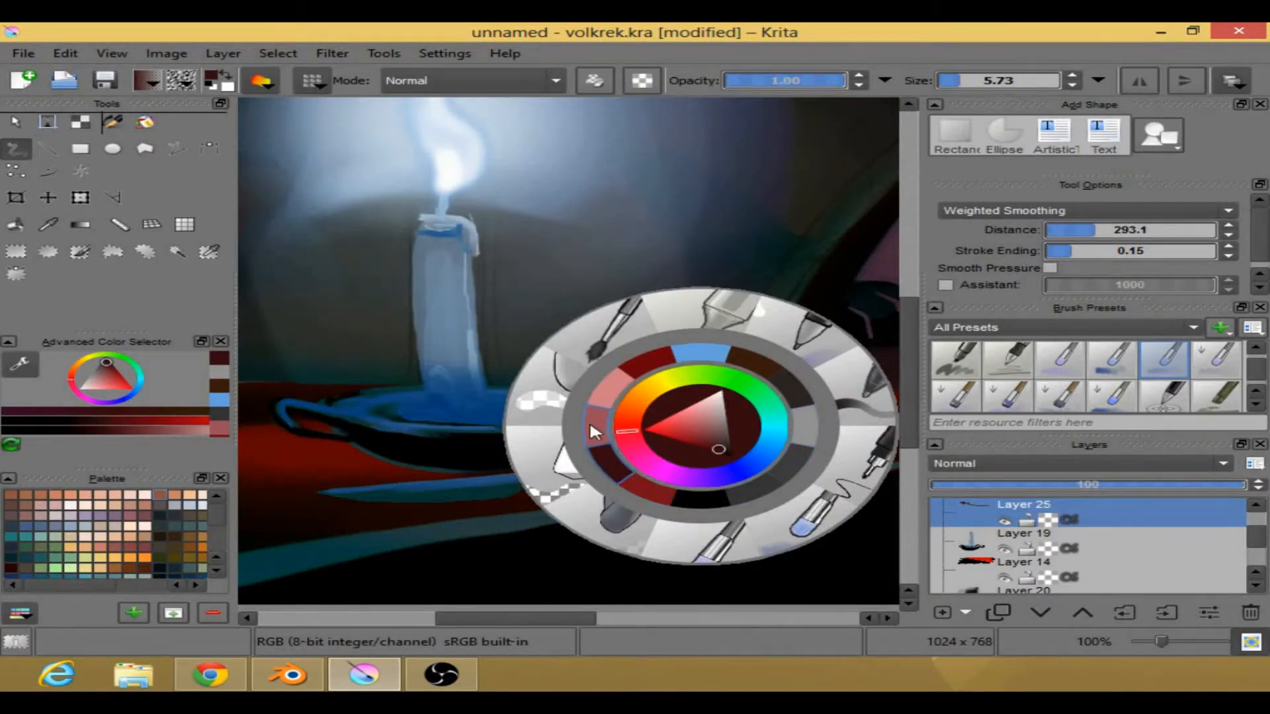
left_click(757, 359)
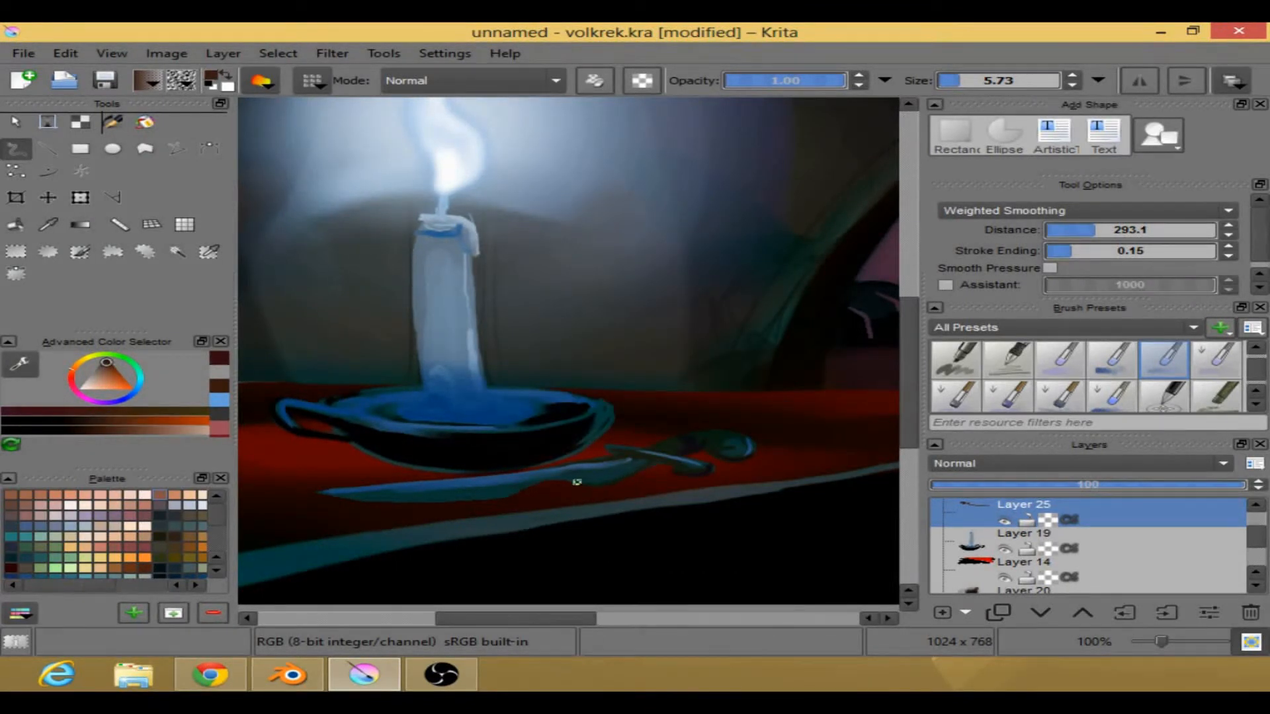
right_click(671, 445)
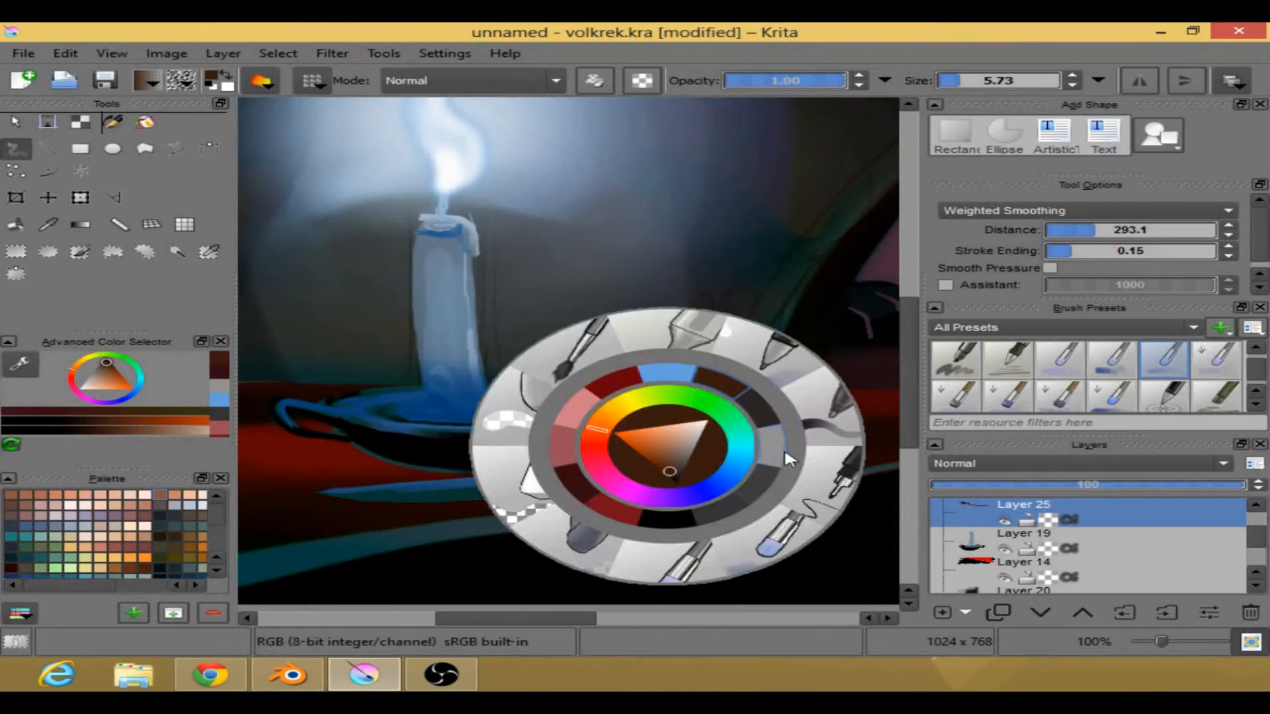
left_click(829, 494)
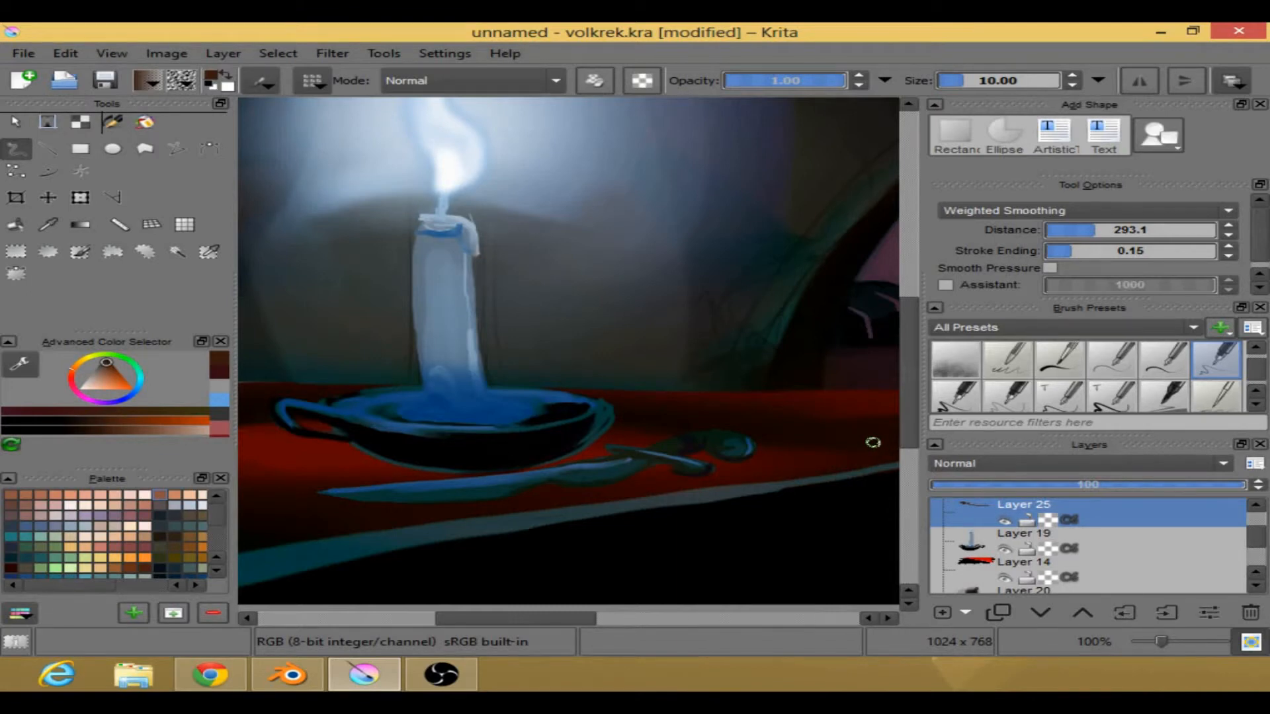
- Toggle Layer 19 off and on to check the candle, and return the canvas view to its unmirrored orientation
mouse_move(560, 617)
left_mouse_down()
mouse_move(525, 613)
mouse_move(569, 611)
mouse_move(522, 612)
mouse_move(554, 613)
left_mouse_up()
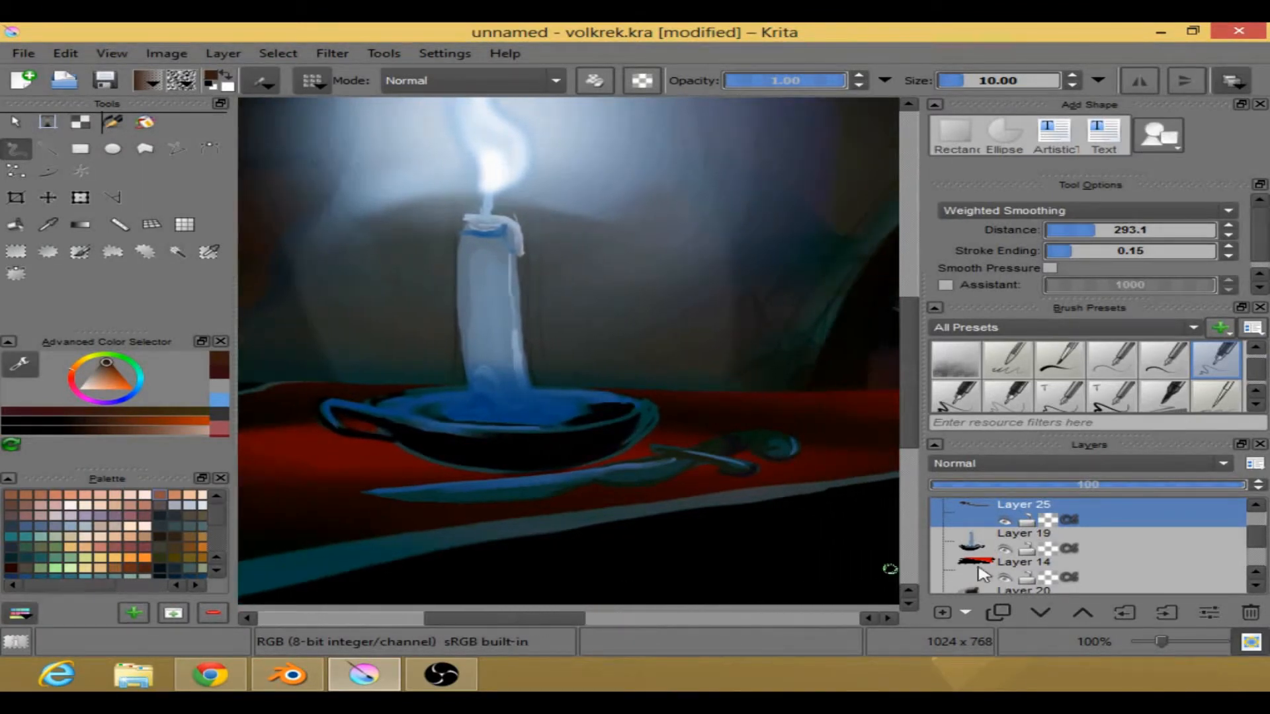
left_click(1004, 548)
left_click(1004, 549)
key("m")
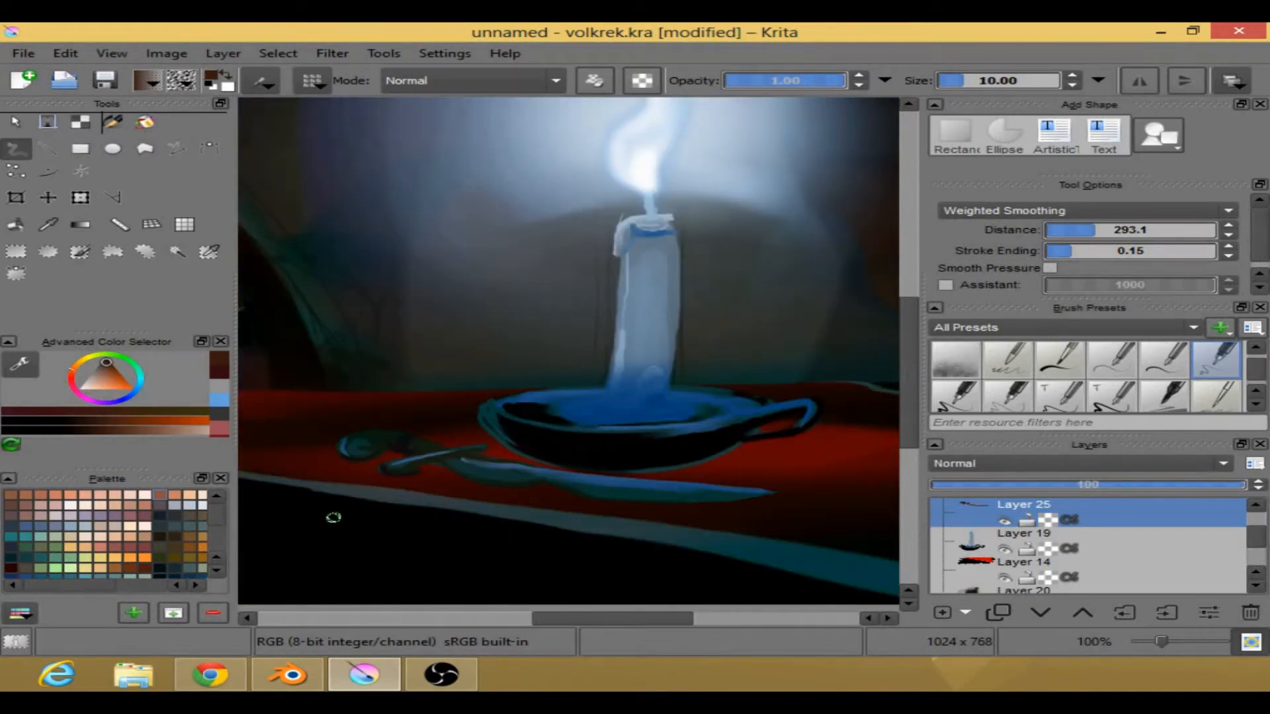
mouse_move(630, 618)
left_mouse_down()
mouse_move(652, 618)
mouse_move(626, 618)
mouse_move(642, 618)
left_mouse_up()
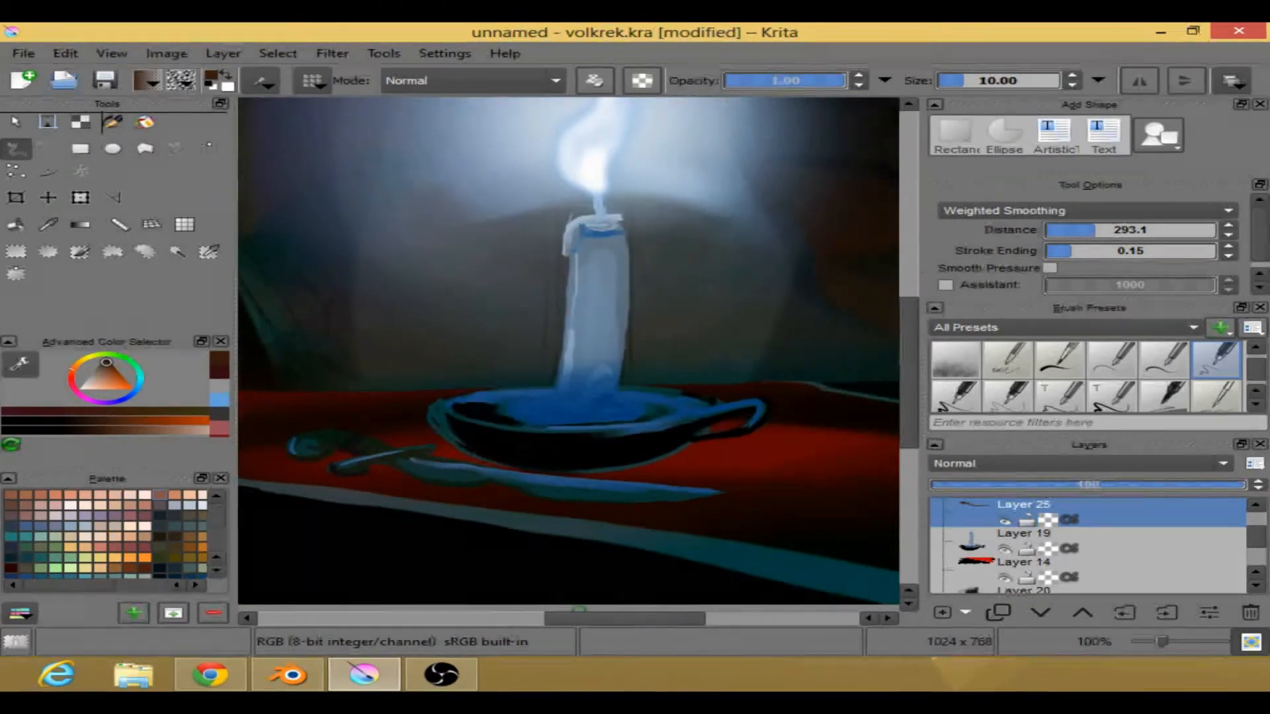
- Add a paint layer between Layer 25 and Layer 19, and hide Layer 14 to expose the sketch beneath the red table
left_click(942, 612)
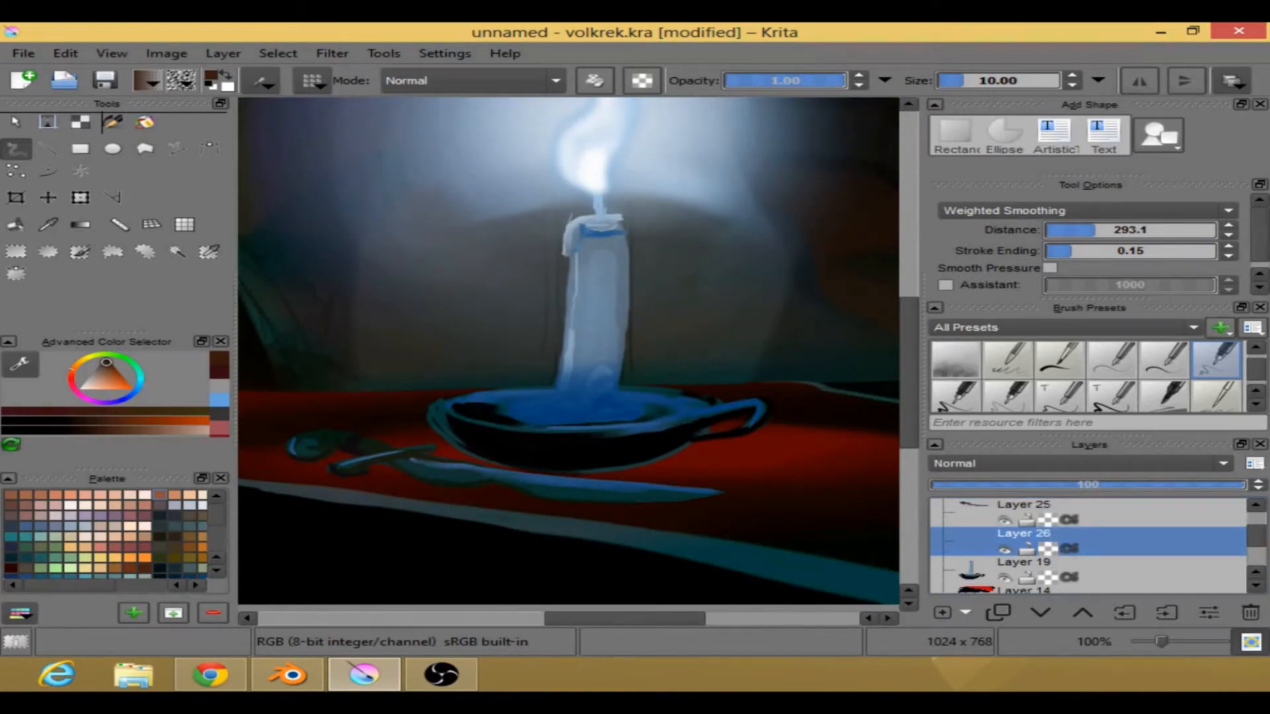
left_click(1254, 585)
left_click(1255, 585)
left_click(1004, 548)
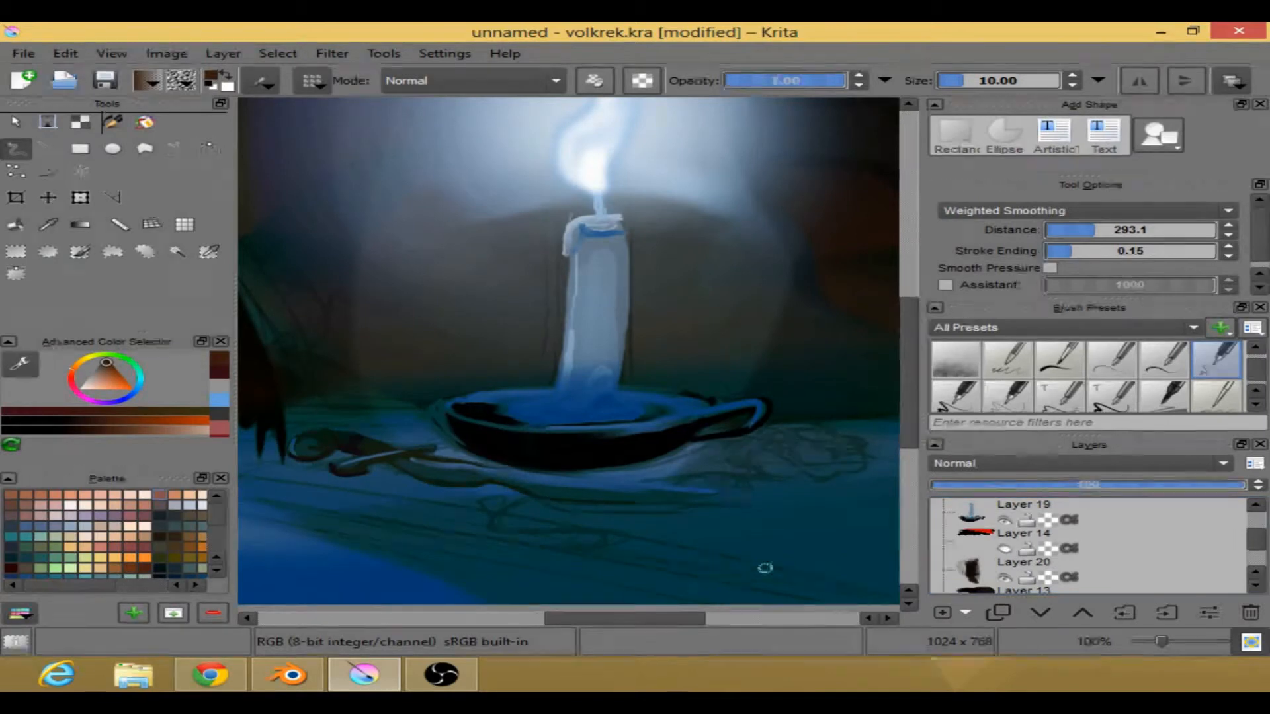
- Choose a muted green from the color palette as the paint color
right_click(689, 475)
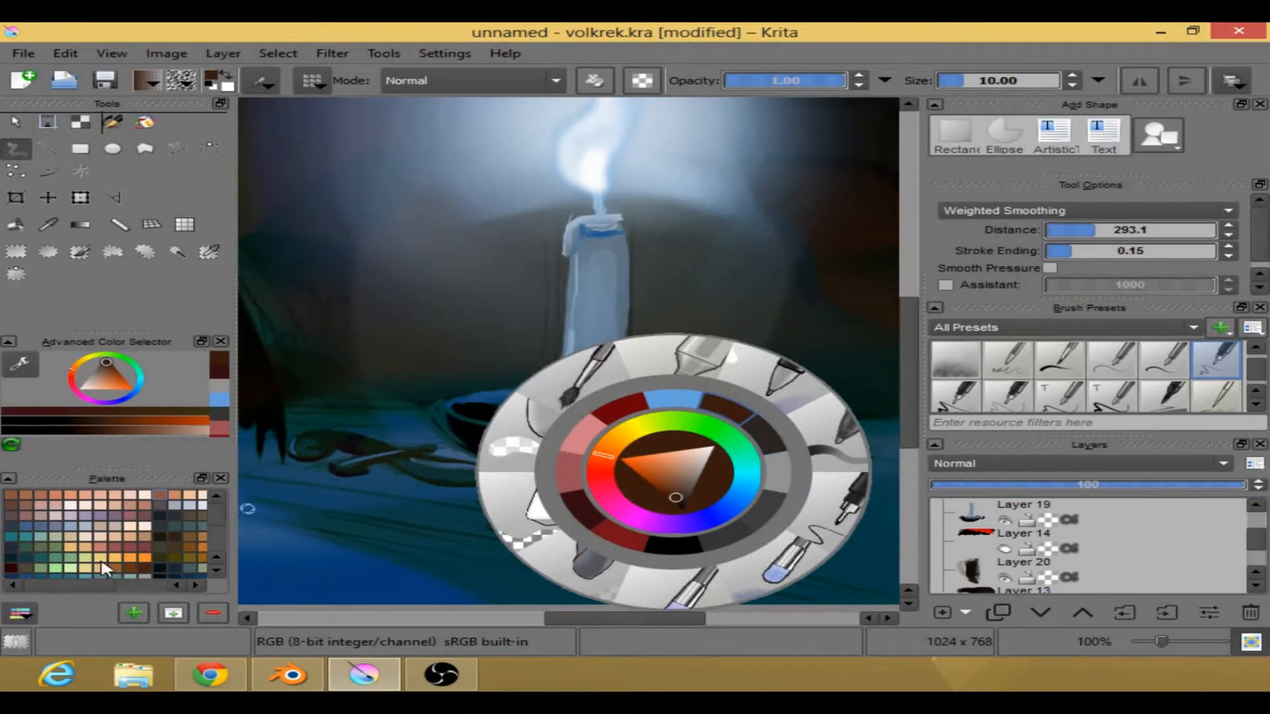
left_click(61, 558)
left_click(26, 546)
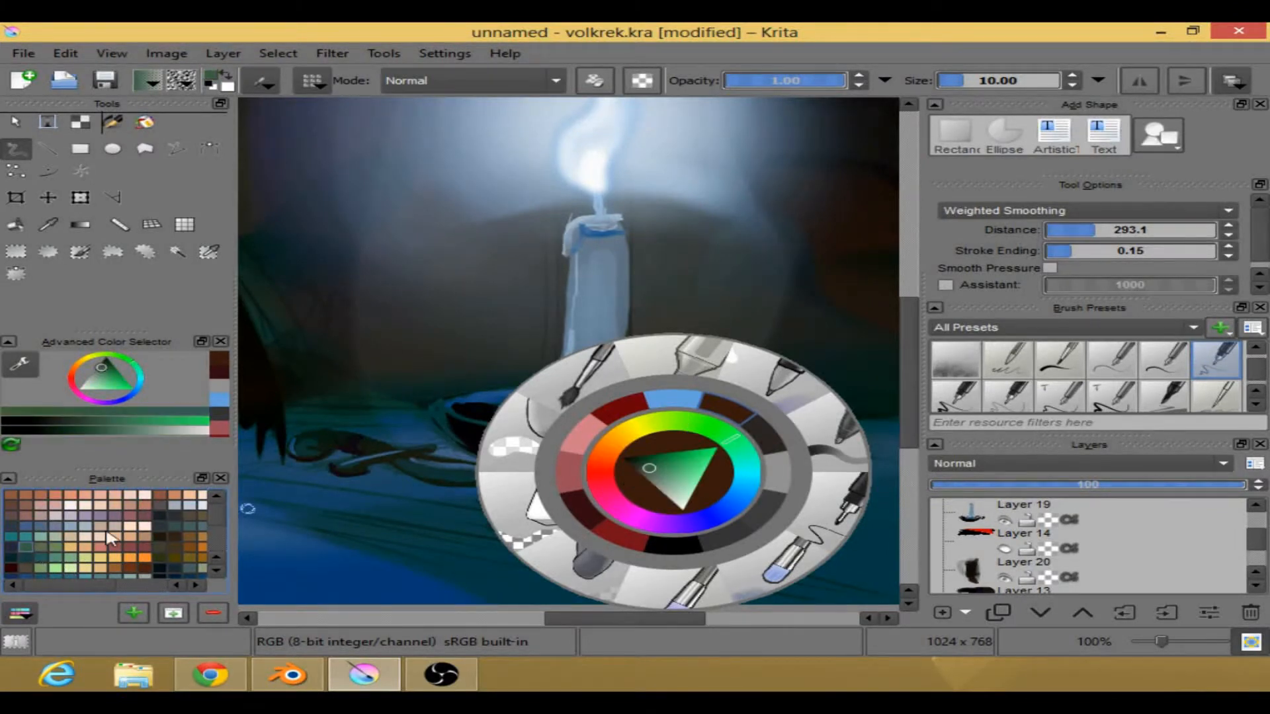
left_click(321, 542)
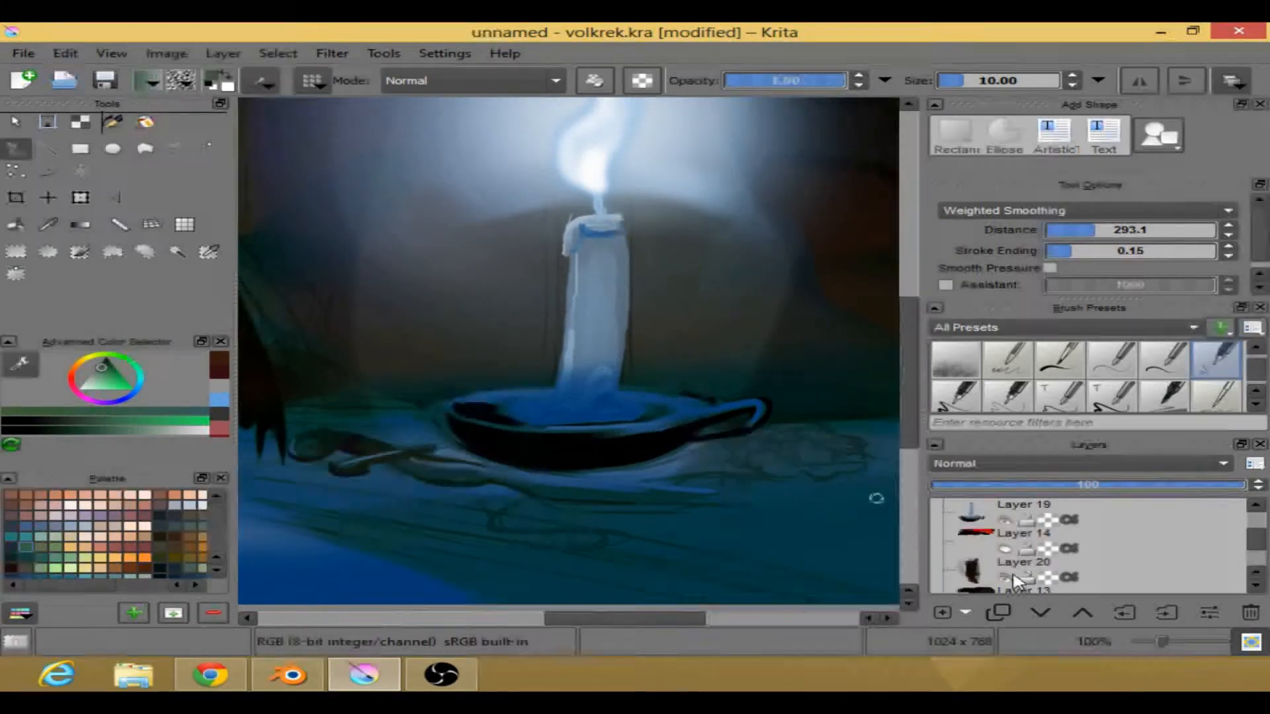
- Try a short curved green stroke in front of the candle holder, compare it with Layer 14 shown, and undo it
left_click(1006, 549)
left_click(1006, 549)
mouse_move(602, 546)
left_mouse_down()
mouse_move(574, 540)
mouse_move(597, 538)
left_mouse_up()
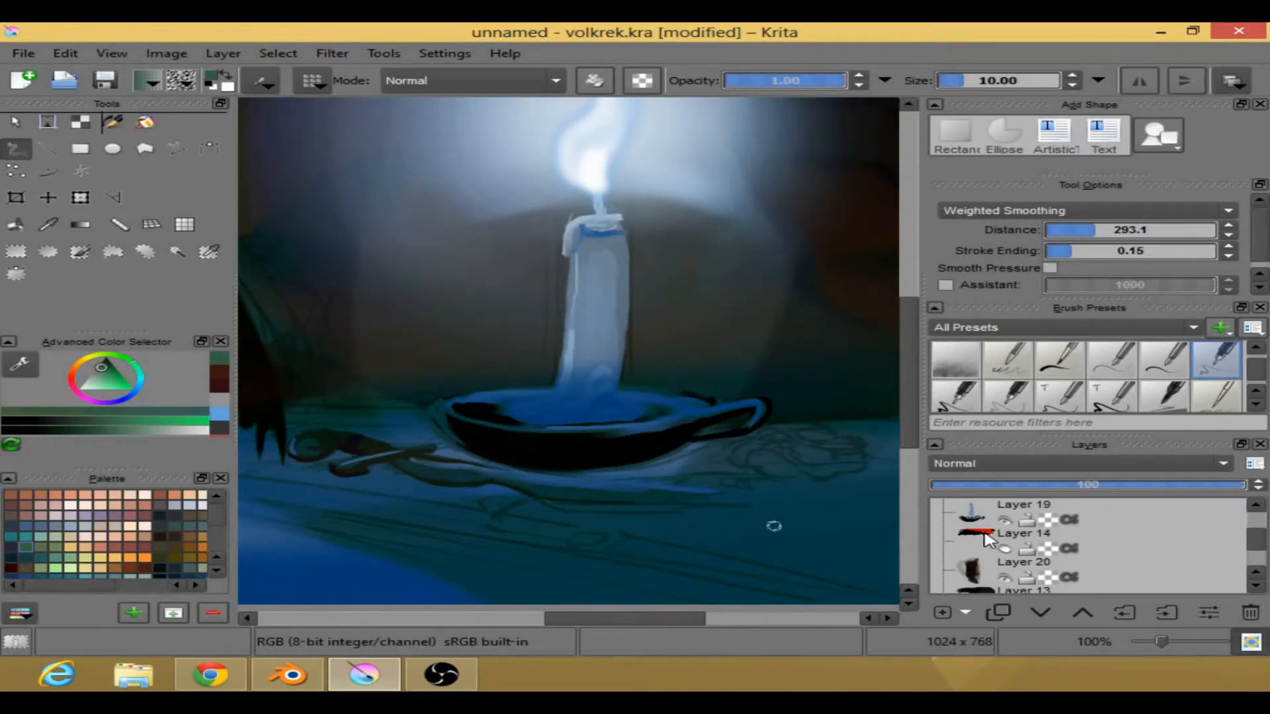
left_click(1005, 548)
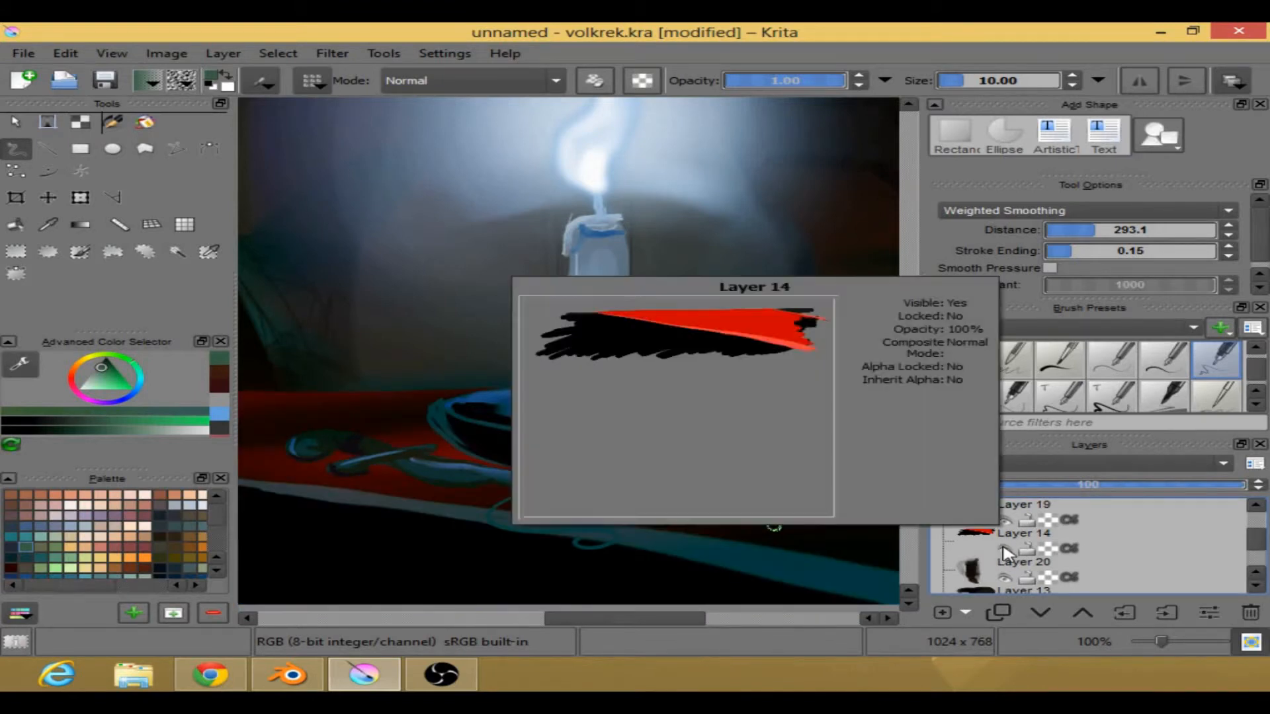
left_click(1003, 550)
left_click(1003, 549)
key("ctrl+z")
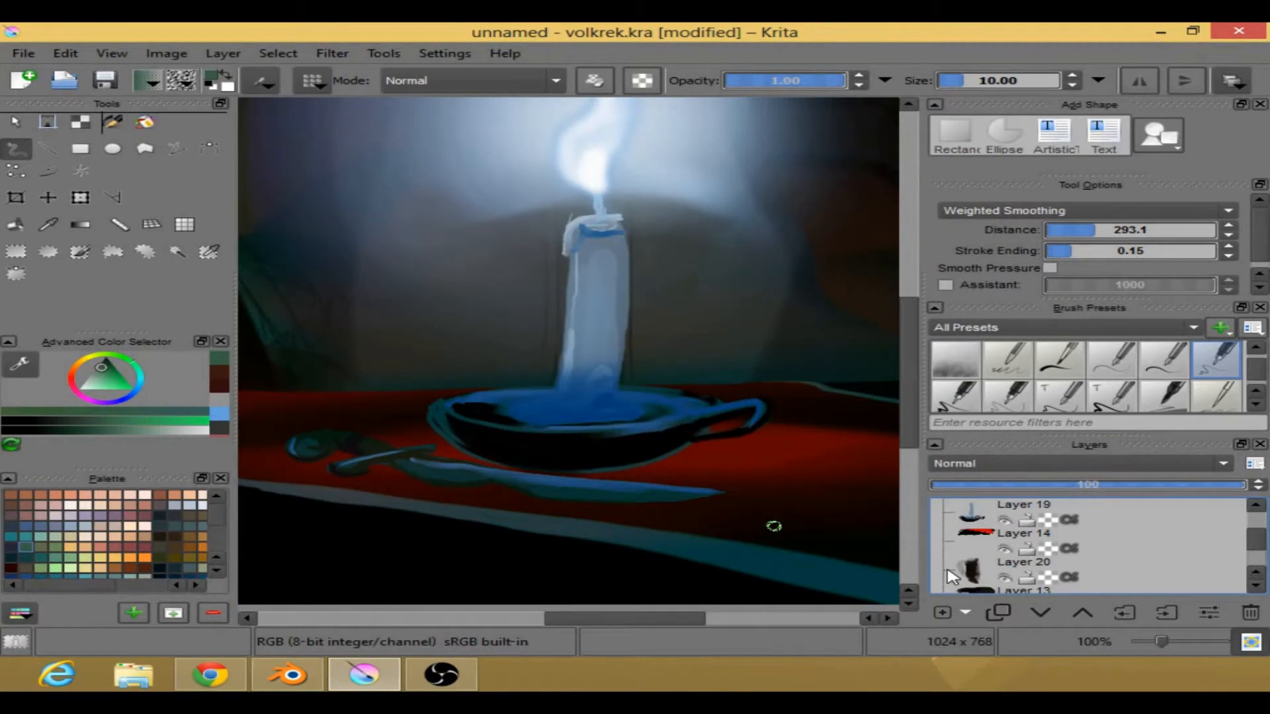
- Choose a deeper green and draw a curling stem and a thin stroke beside the knife, hiding Layer 14 to follow the sketch
right_click(644, 395)
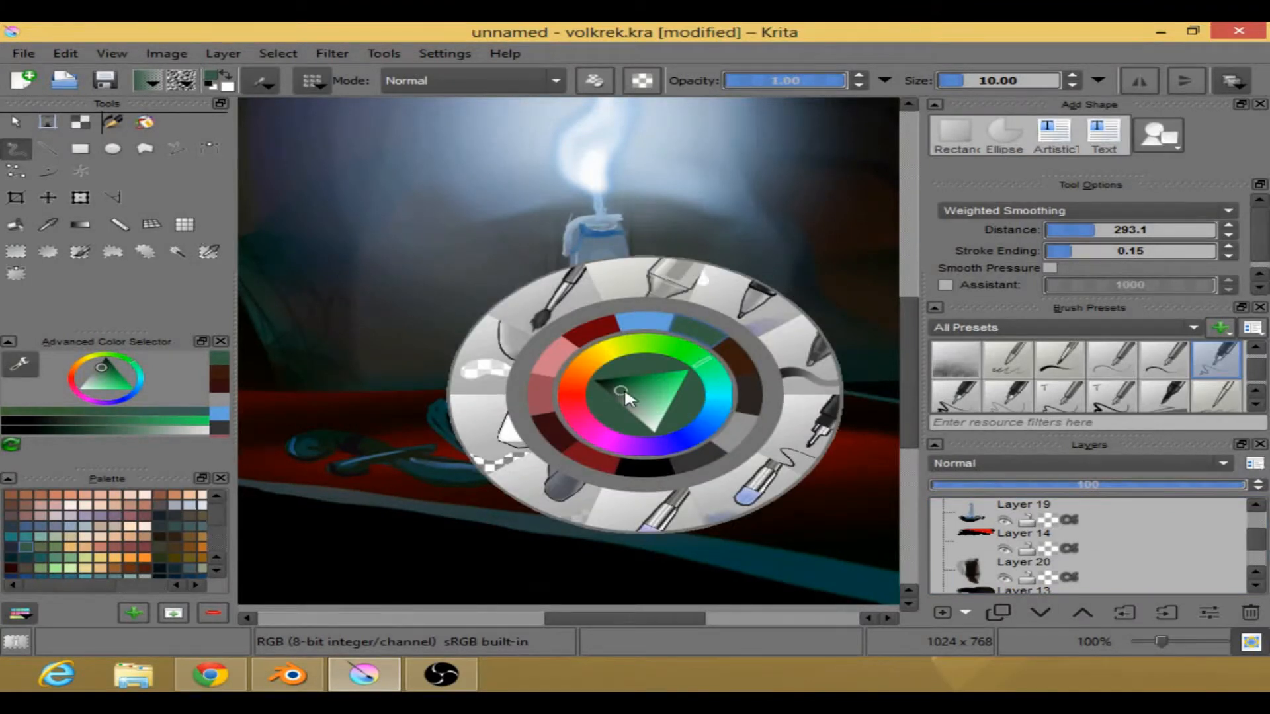
left_click(619, 373)
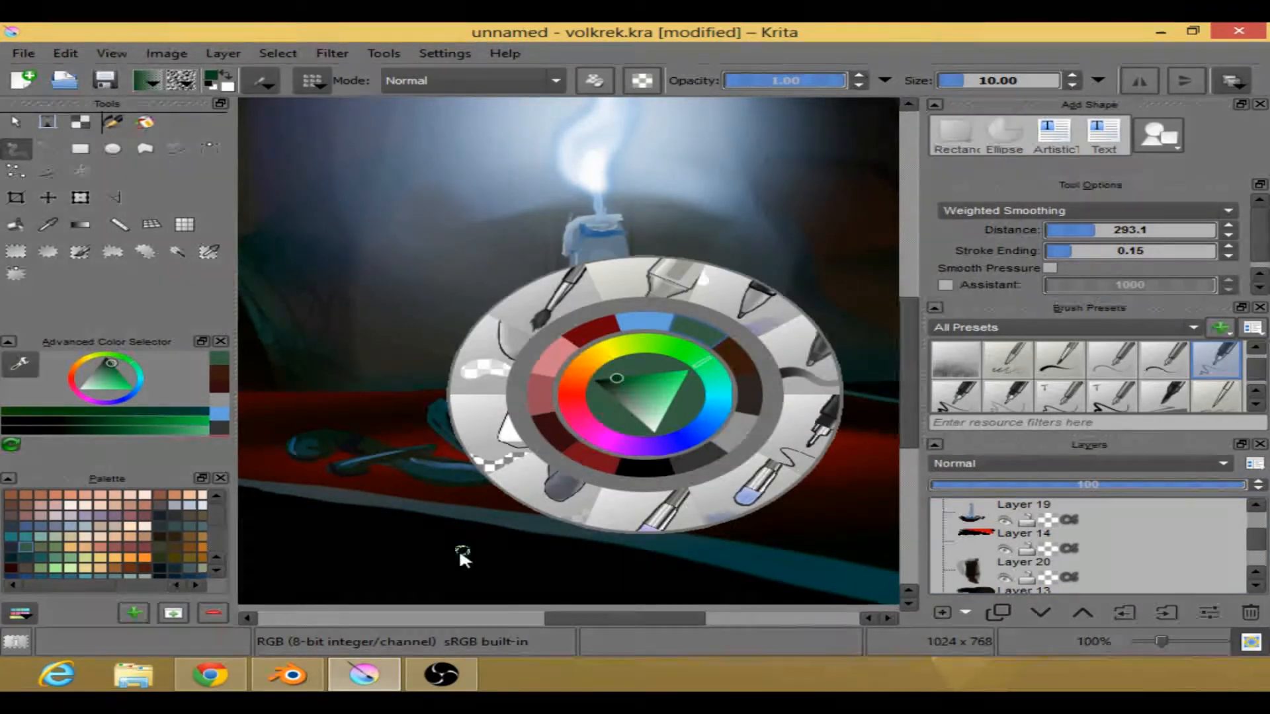
left_click(463, 545)
left_click(1004, 548)
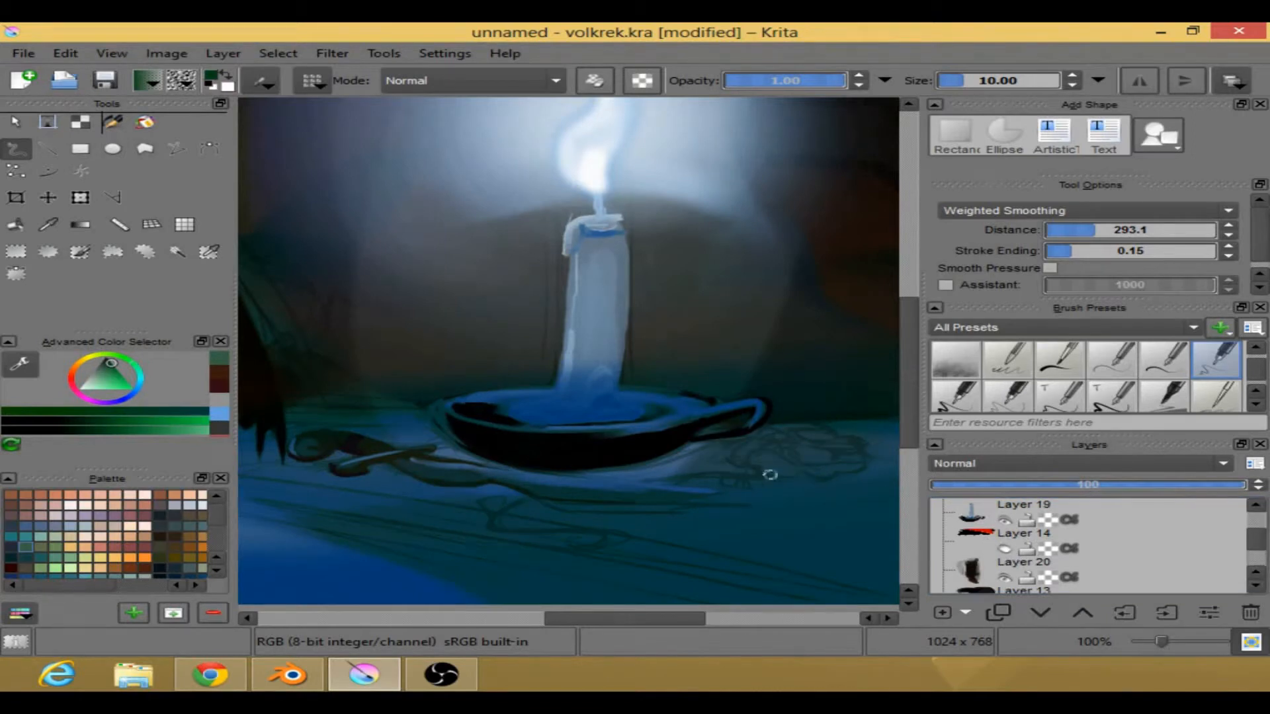
mouse_move(506, 504)
left_mouse_down()
mouse_move(487, 518)
mouse_move(608, 535)
left_mouse_up()
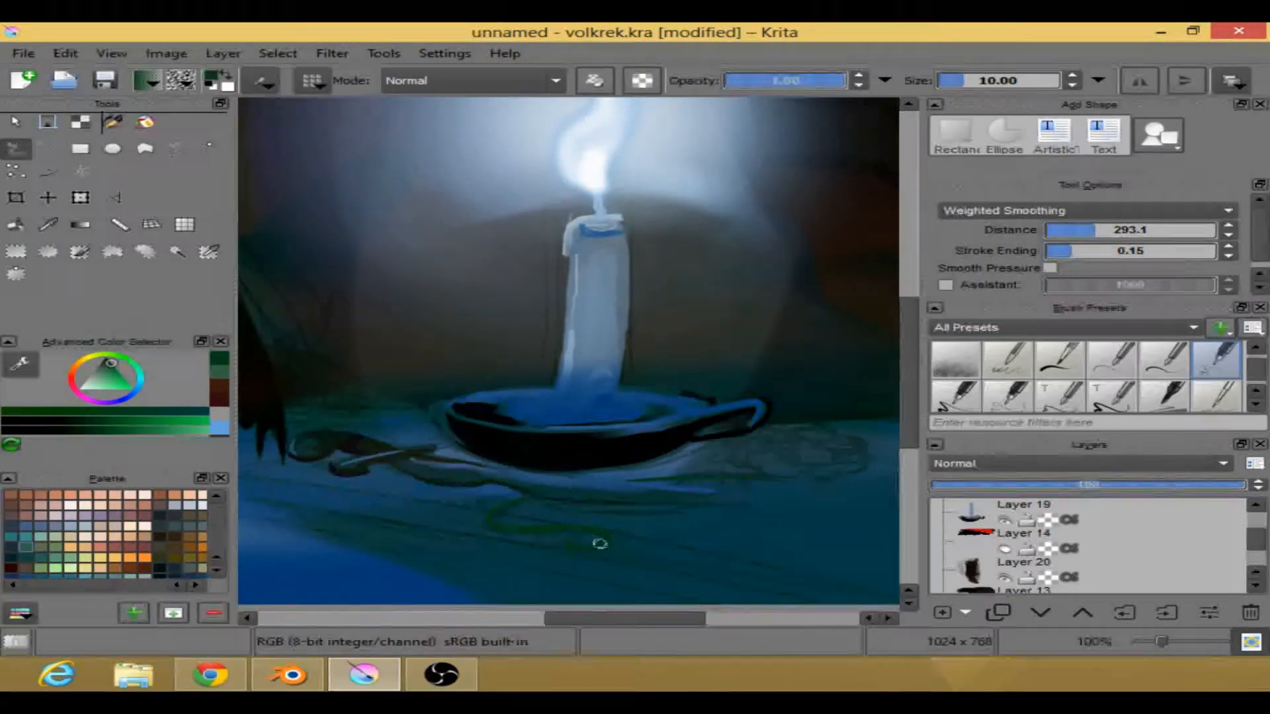
left_click(1004, 548)
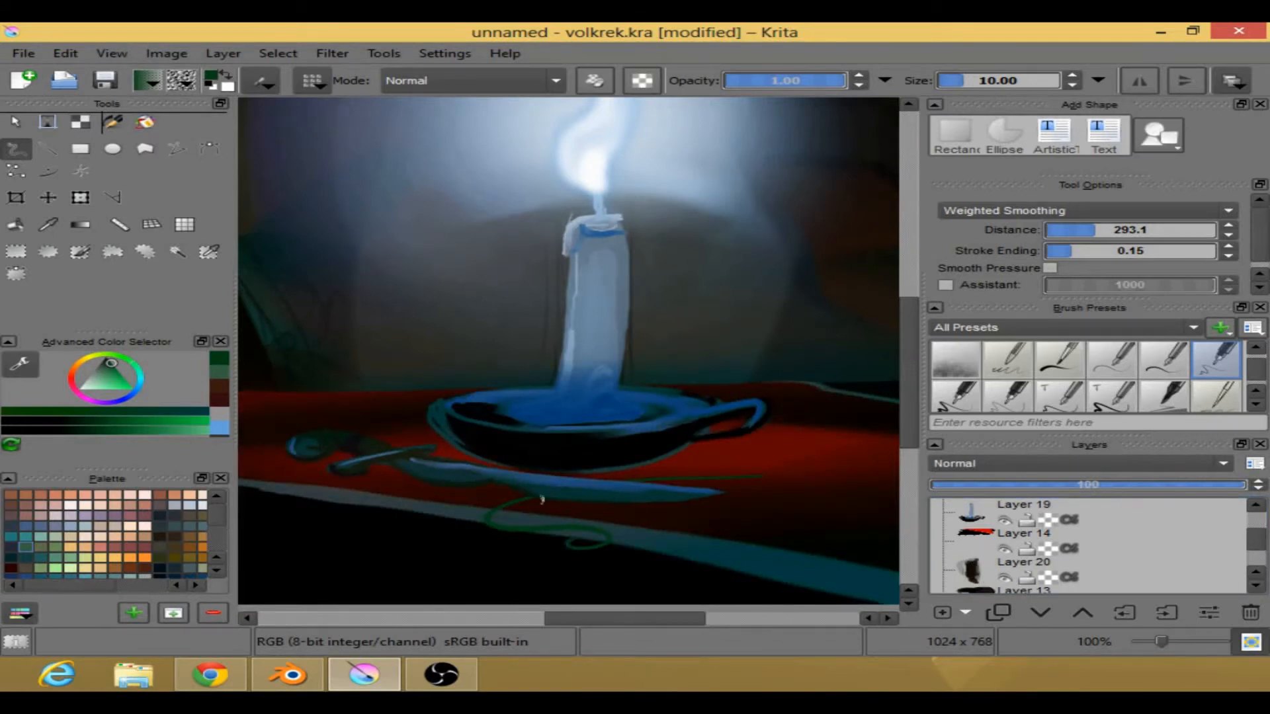
left_click_drag(664, 483, 762, 475)
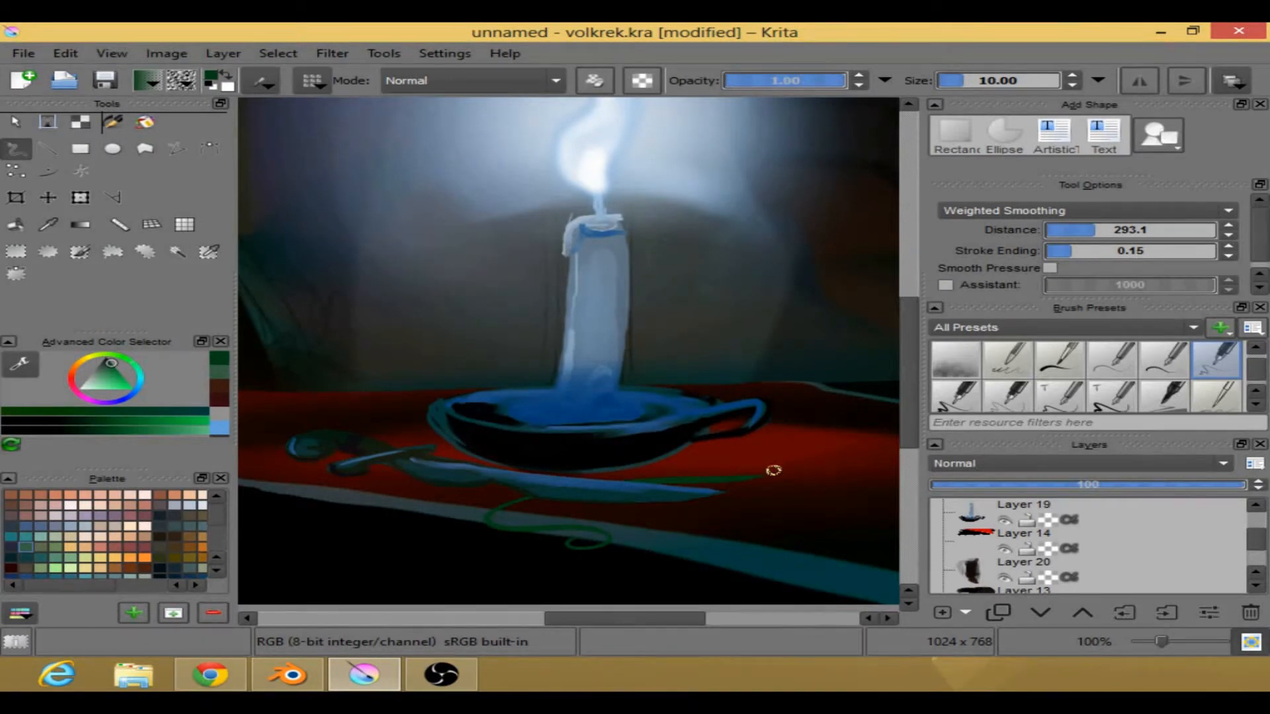
- Thicken the curling stem with a small leaf and paint a green bud at the thin stroke's end, toggling Layer 14 to follow the sketch
left_click(1005, 549)
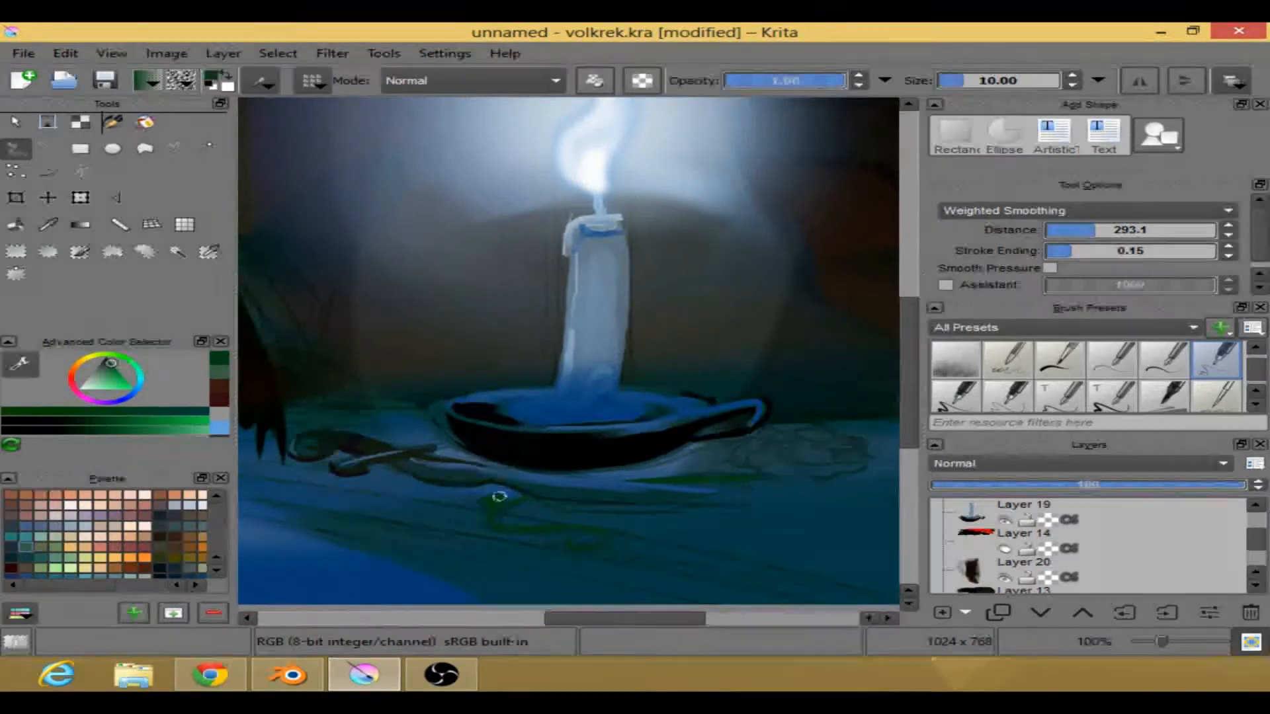
left_click(1003, 550)
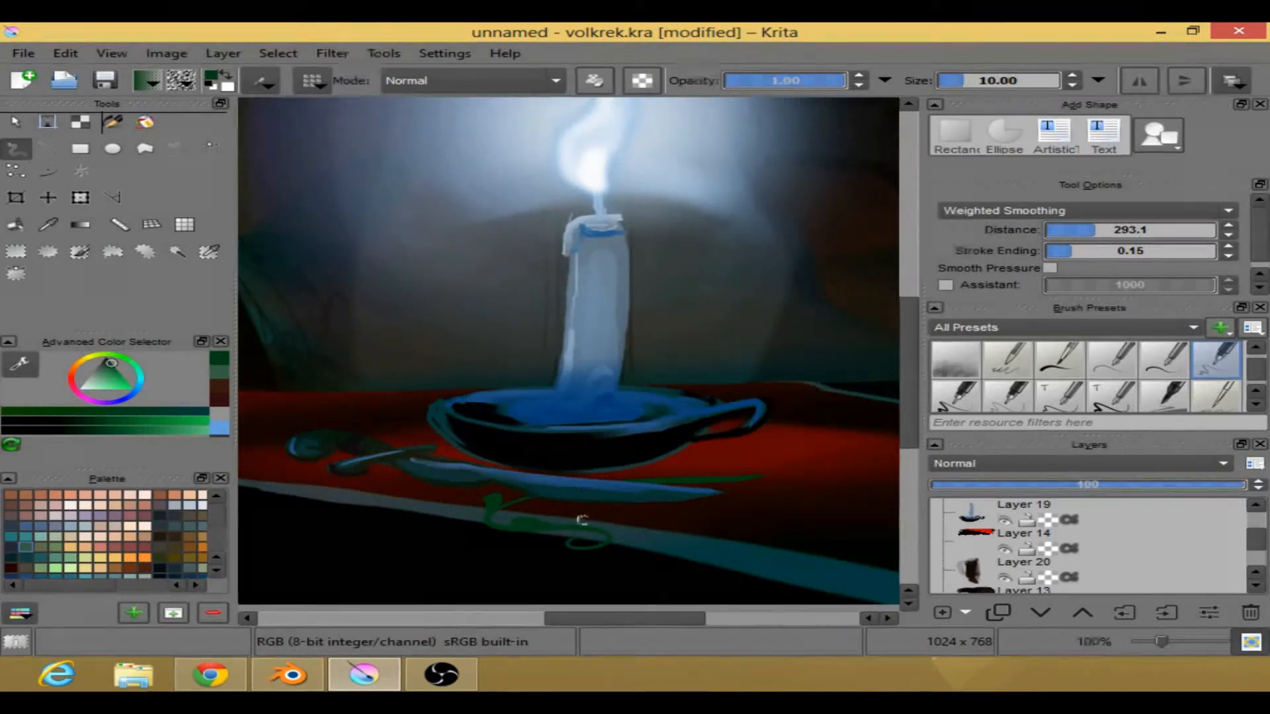
left_click(1004, 549)
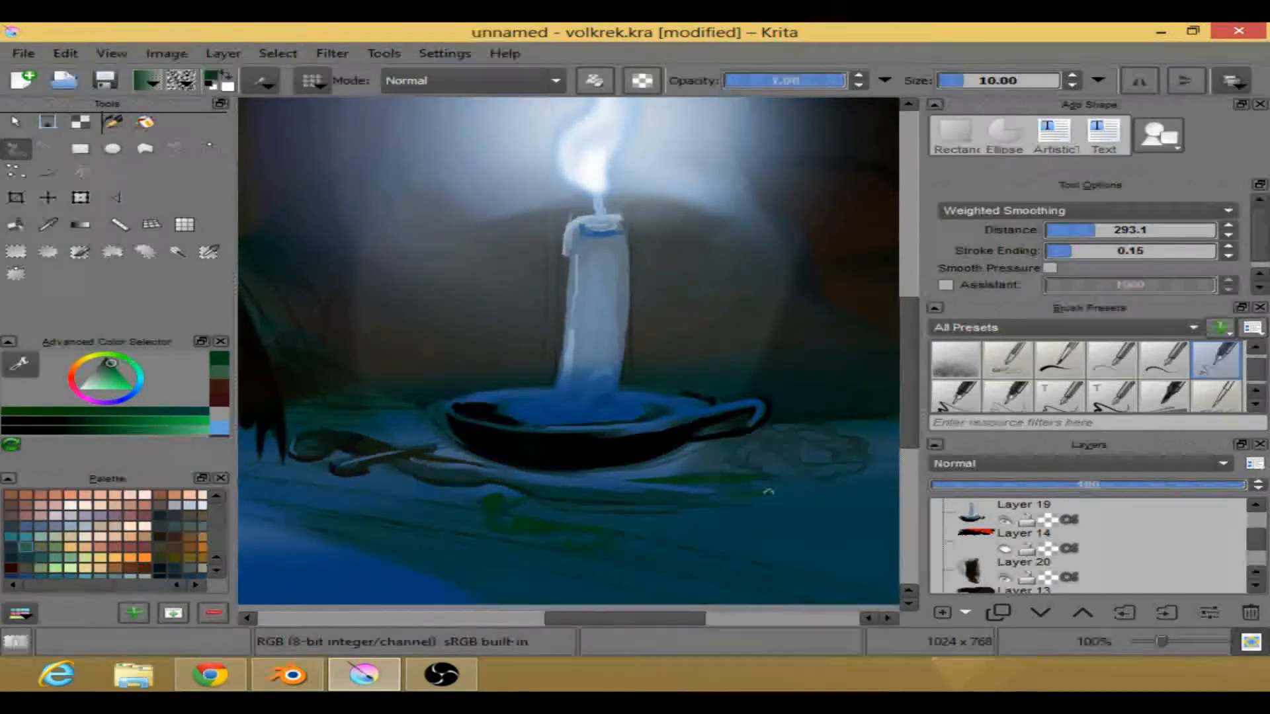
mouse_move(737, 481)
left_mouse_down()
mouse_move(762, 490)
mouse_move(743, 490)
mouse_move(750, 481)
left_mouse_up()
left_click(1005, 548)
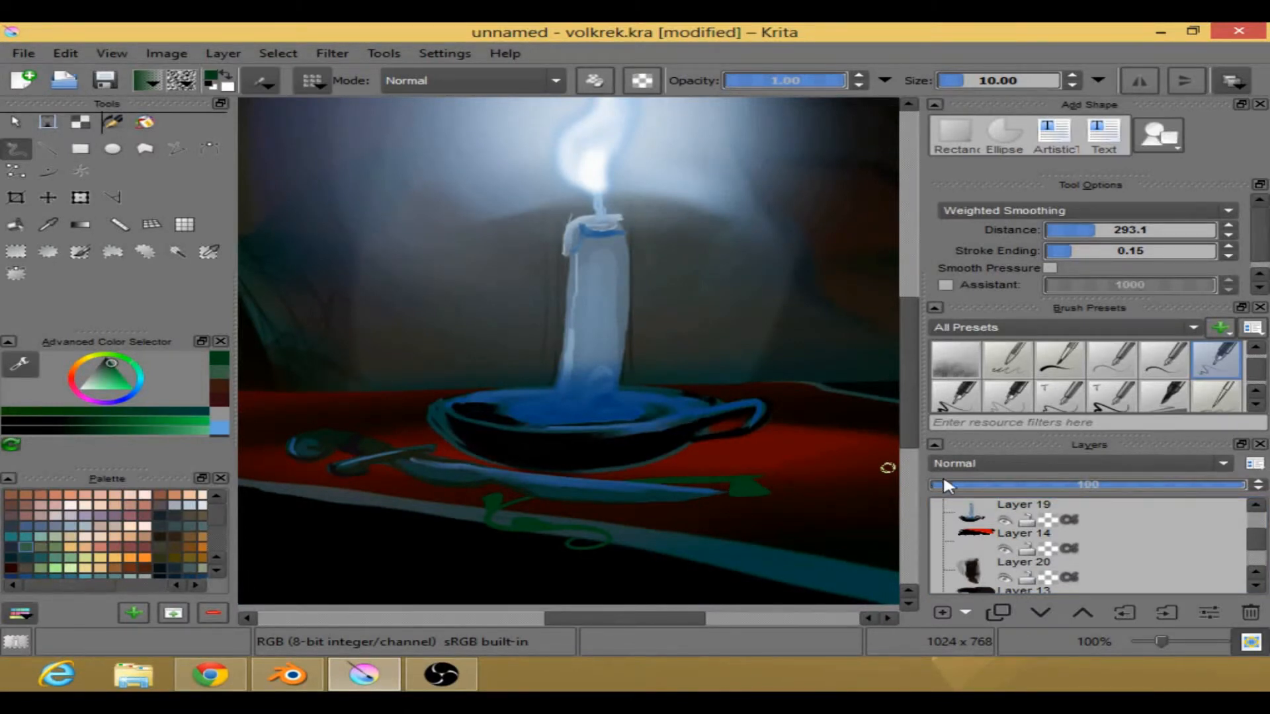
left_click(1003, 550)
left_click(1003, 549)
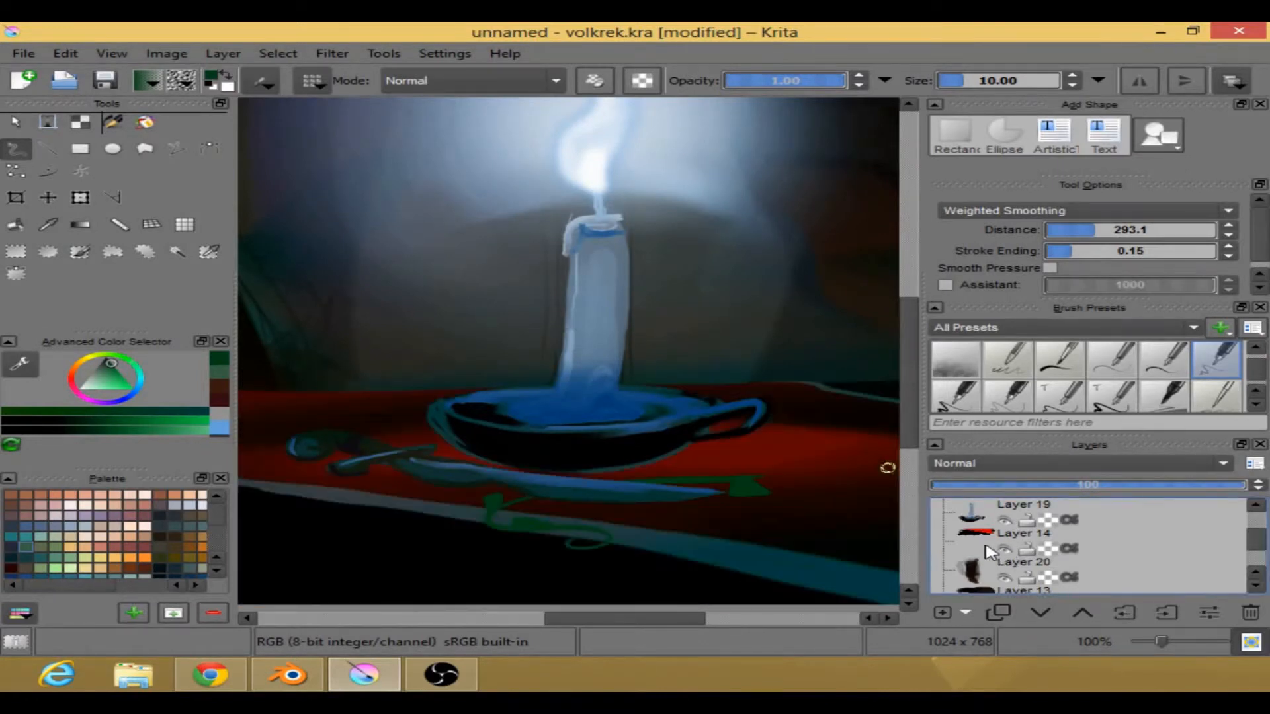
- Choose a darker green and shade the leaf and curling stem in front of the knife
right_click(698, 472)
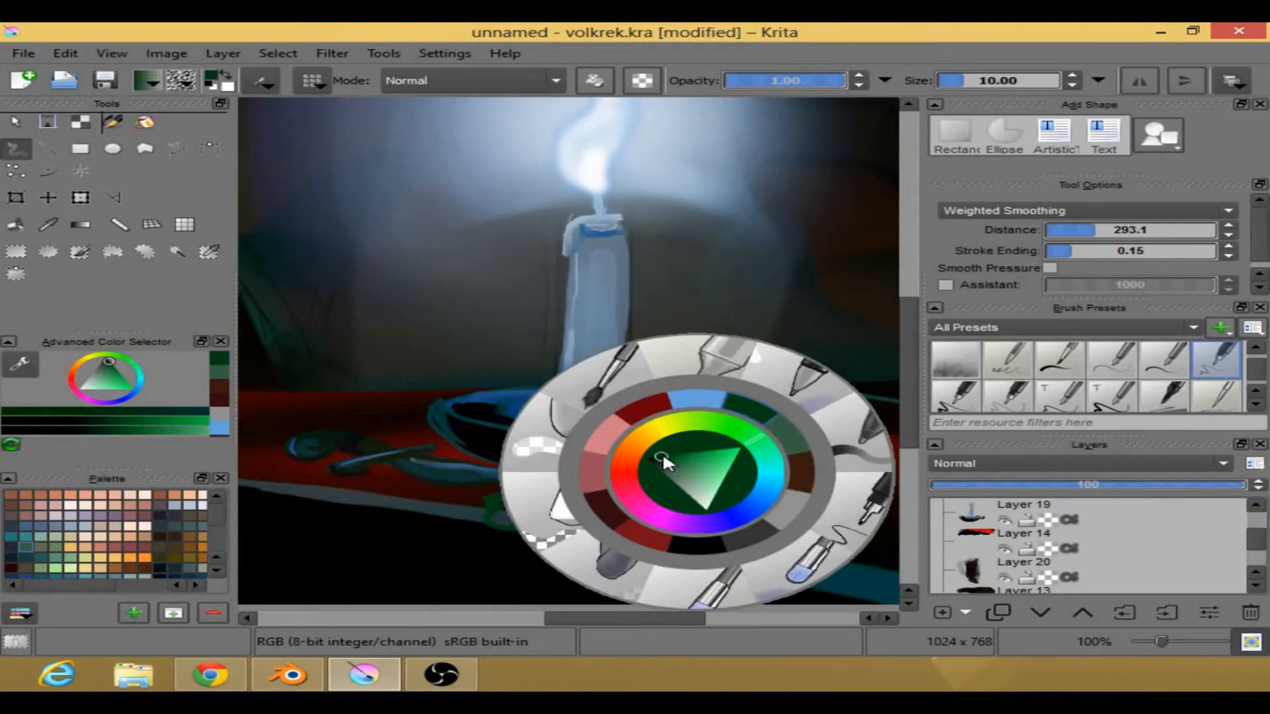
left_click(438, 523)
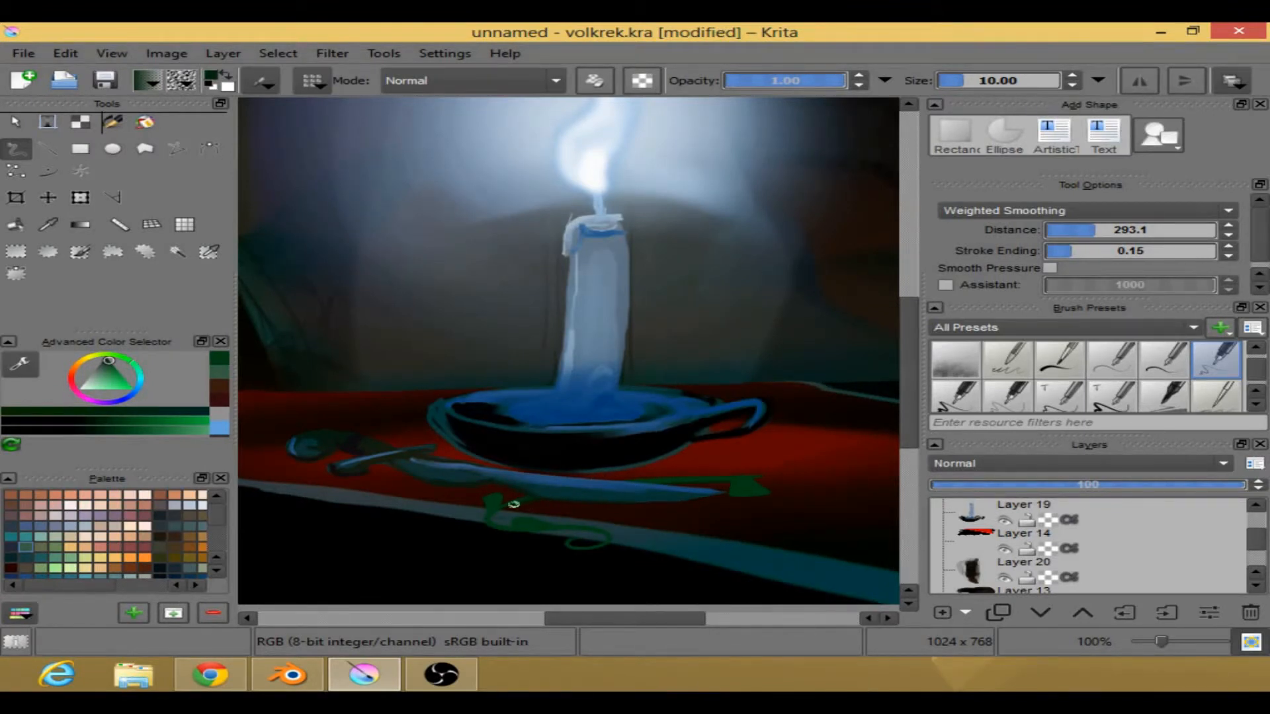
left_click_drag(489, 521, 511, 528)
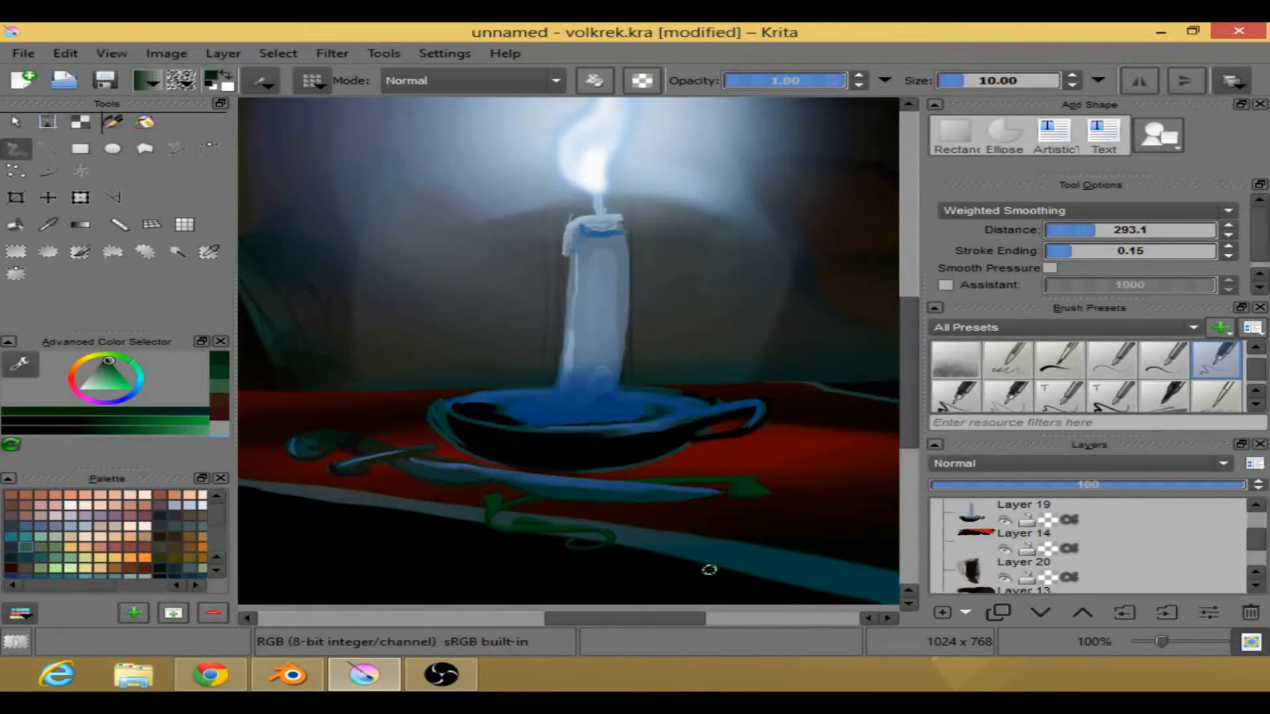
scroll(662, 562, "down", 2)
left_click_drag(654, 480, 742, 494)
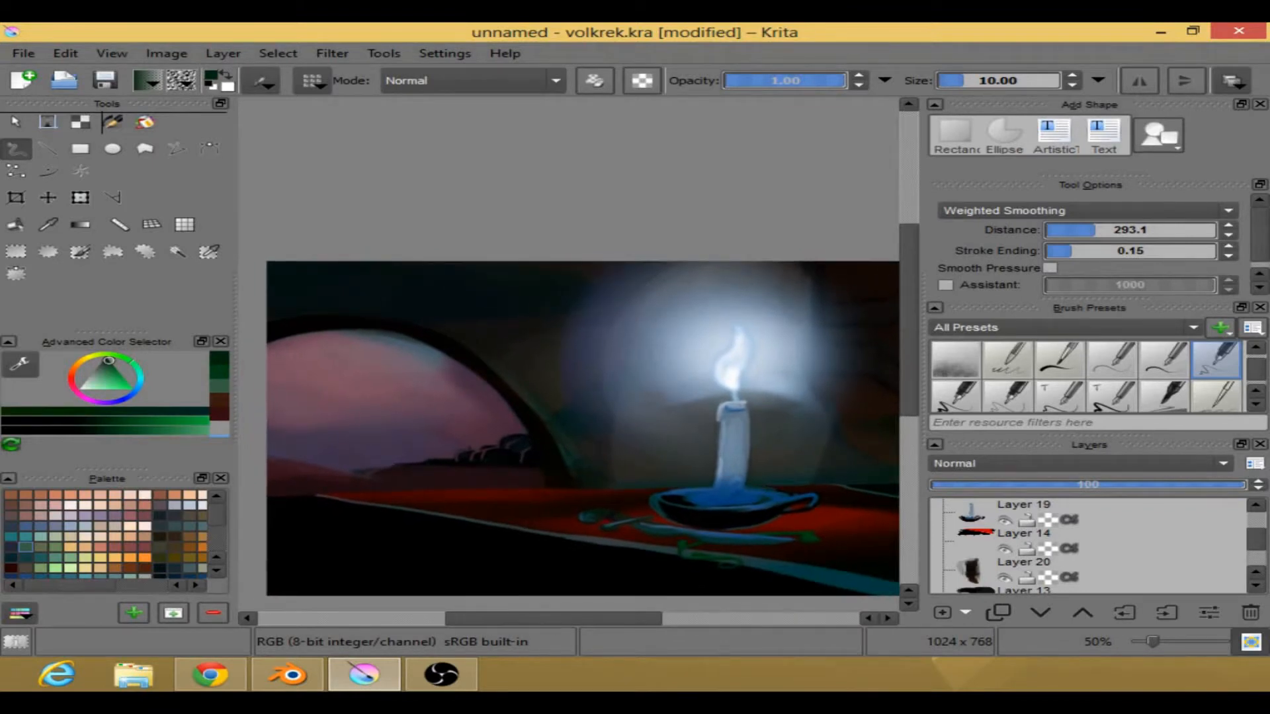
- Hide Layer 14 to expose the flower sketch and add a paint layer between Layer 25 and Layer 26
left_click(1005, 548)
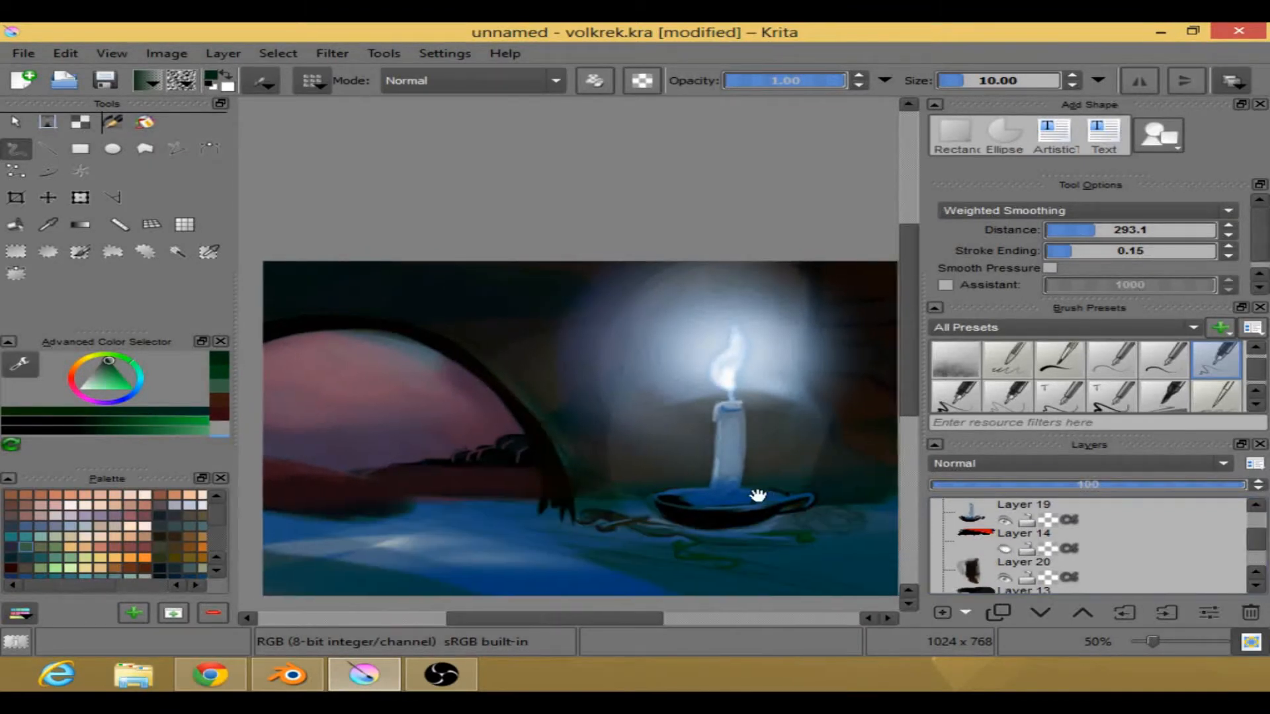
left_click_drag(767, 496, 705, 496)
scroll(853, 522, "up", 2)
left_click_drag(857, 522, 876, 525)
scroll(1118, 555, "up", 3)
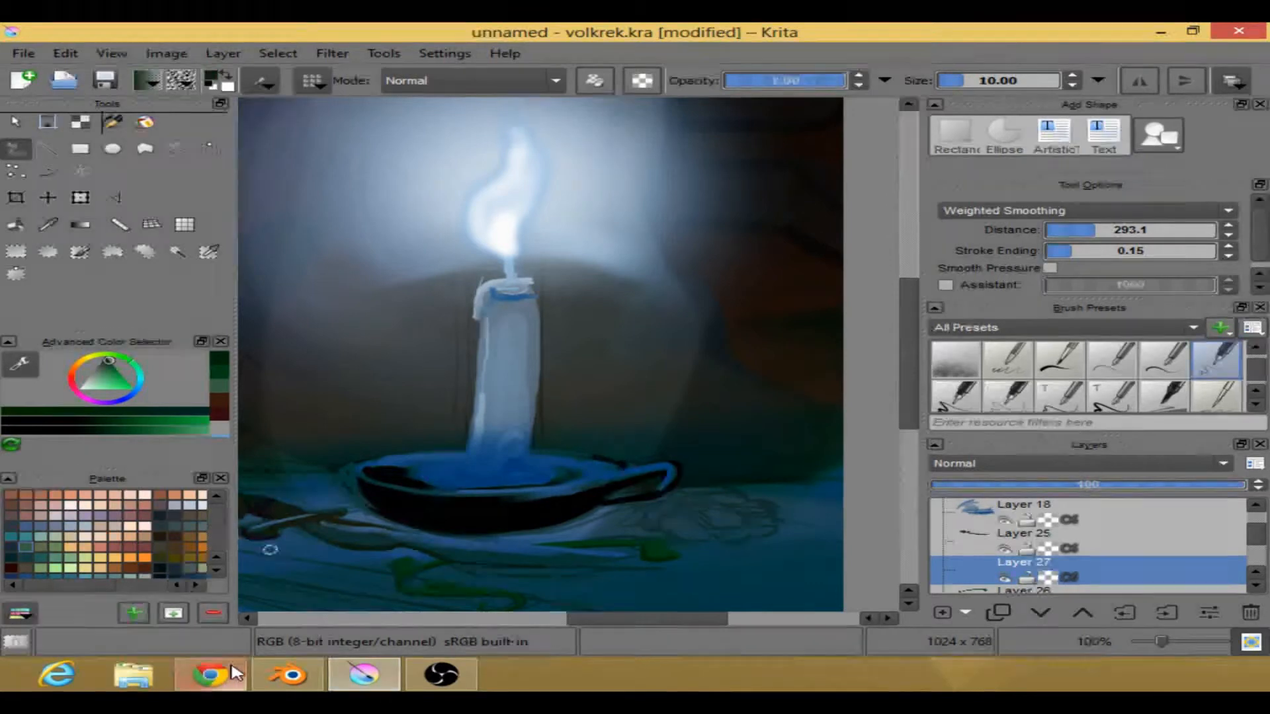
left_click(210, 674)
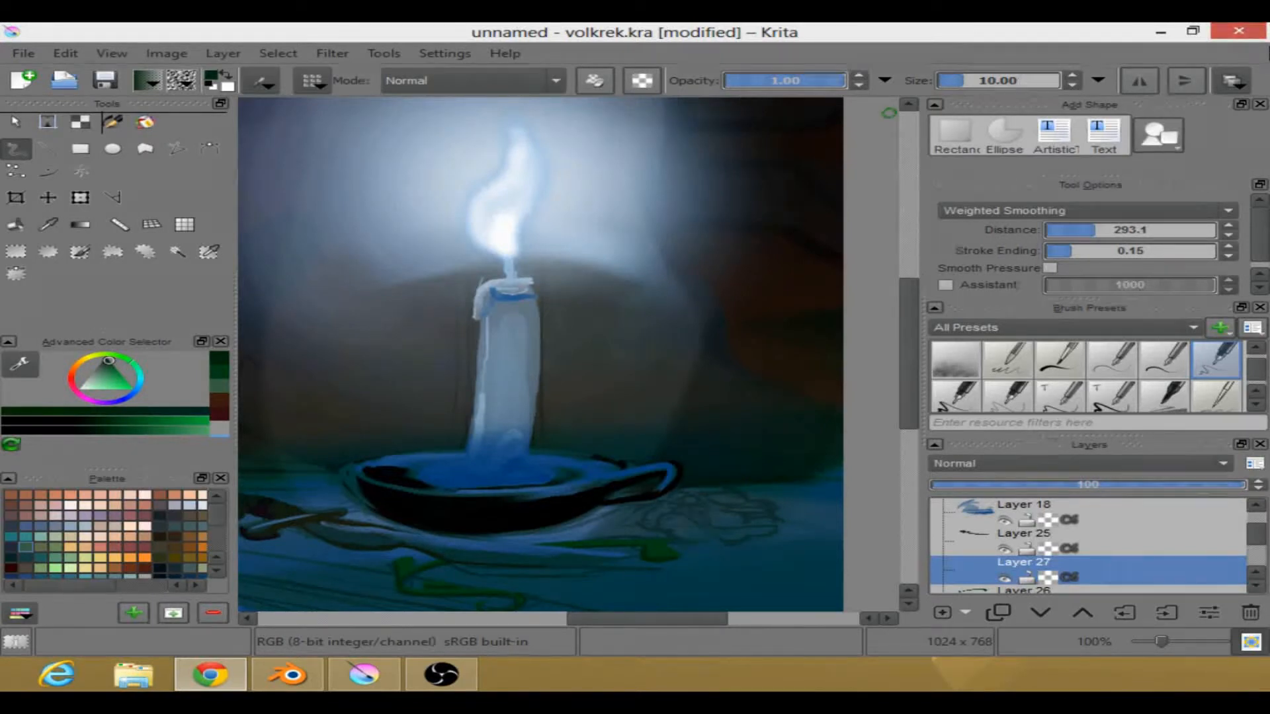
left_click(741, 30)
left_click_drag(699, 388, 635, 360)
scroll(610, 512, "up", 1)
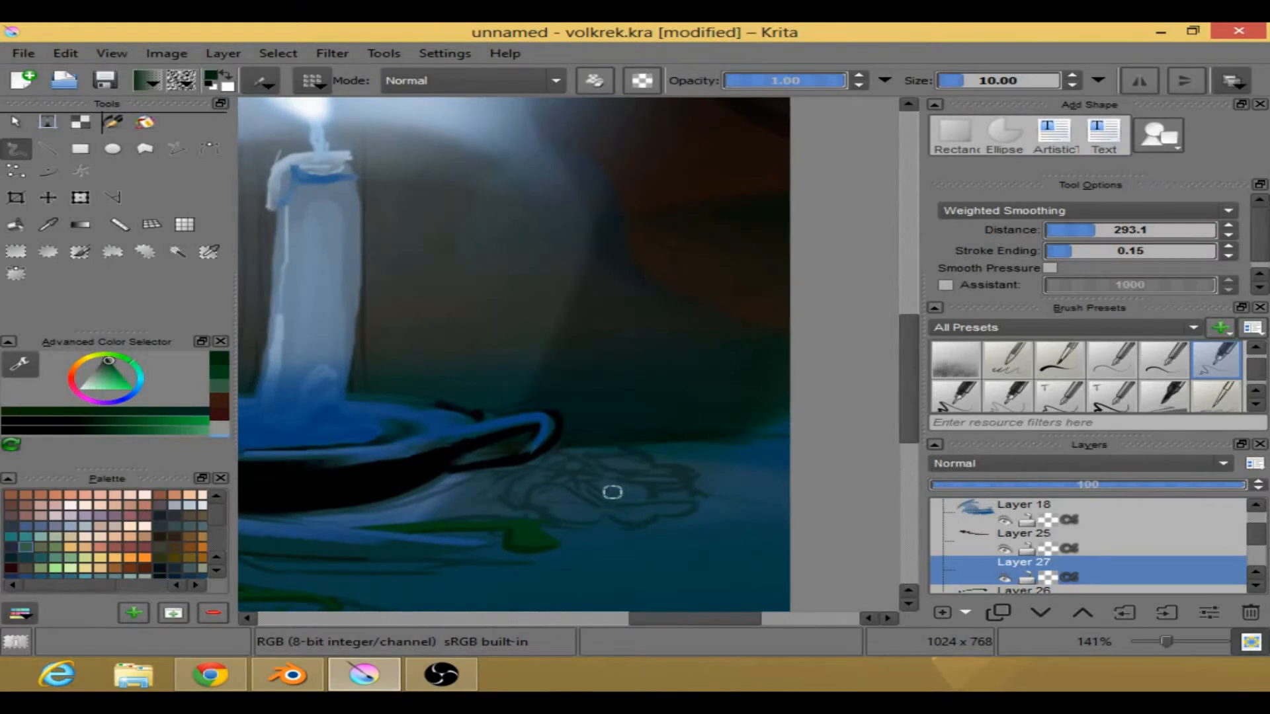
- Try a curved dark blue stroke on the flower sketch beside the candle holder and undo it
right_click(613, 492)
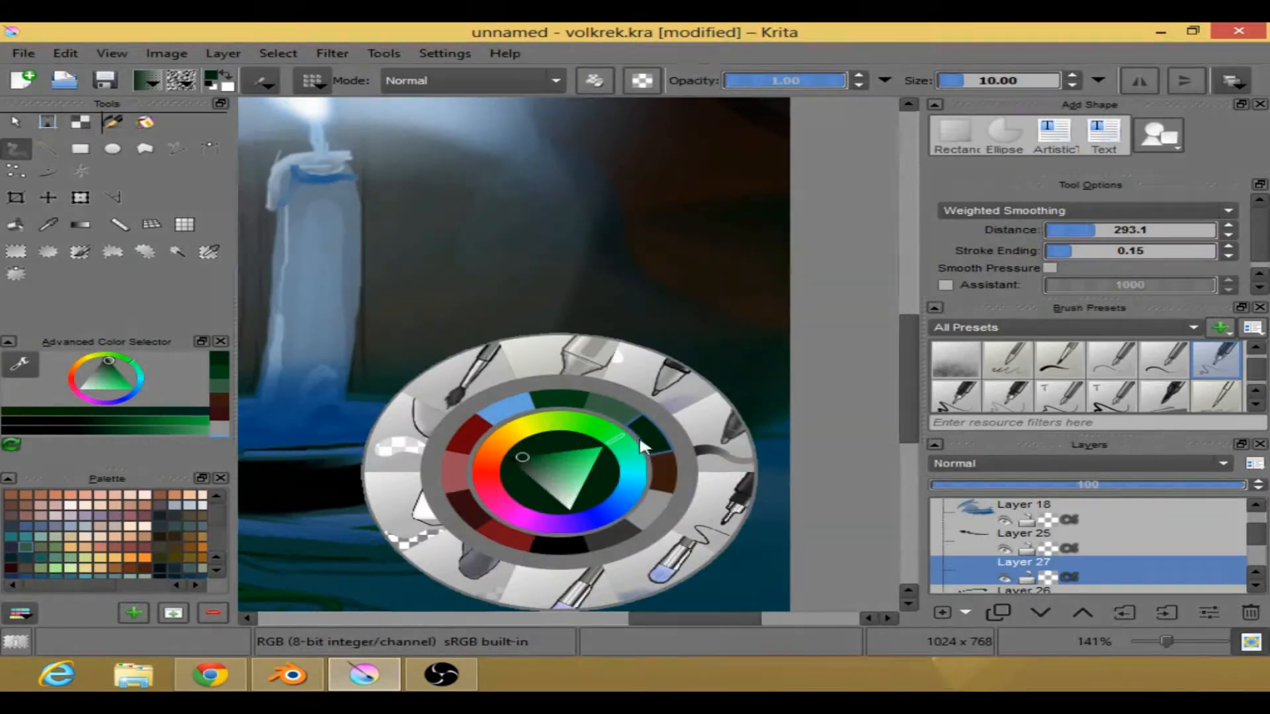
left_click(599, 515)
left_click_drag(586, 478, 588, 475)
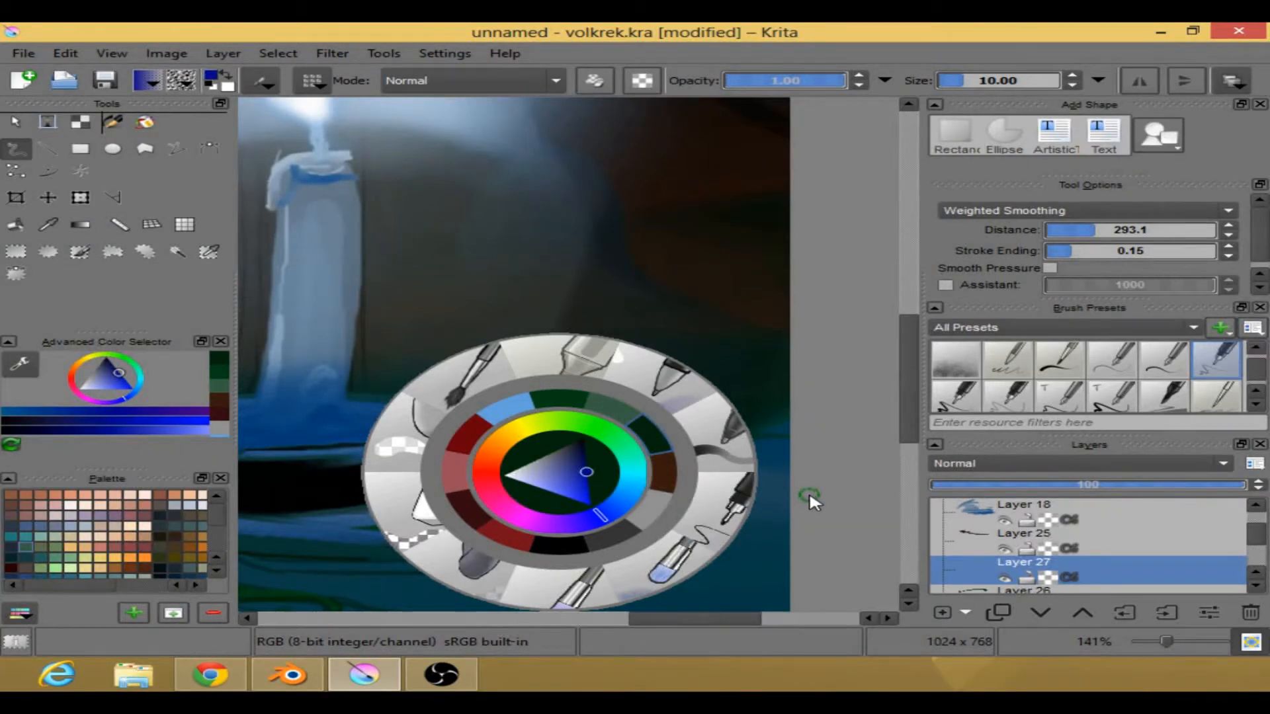
left_click(808, 492)
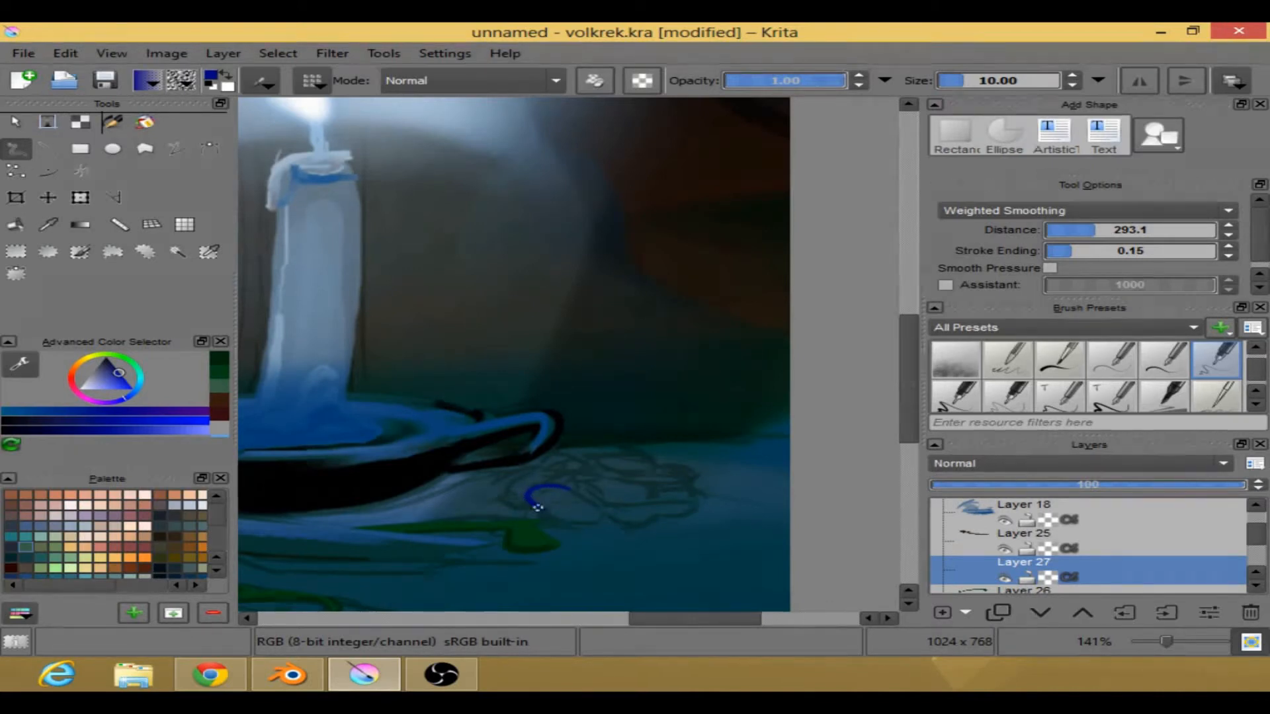
key("ctrl+z")
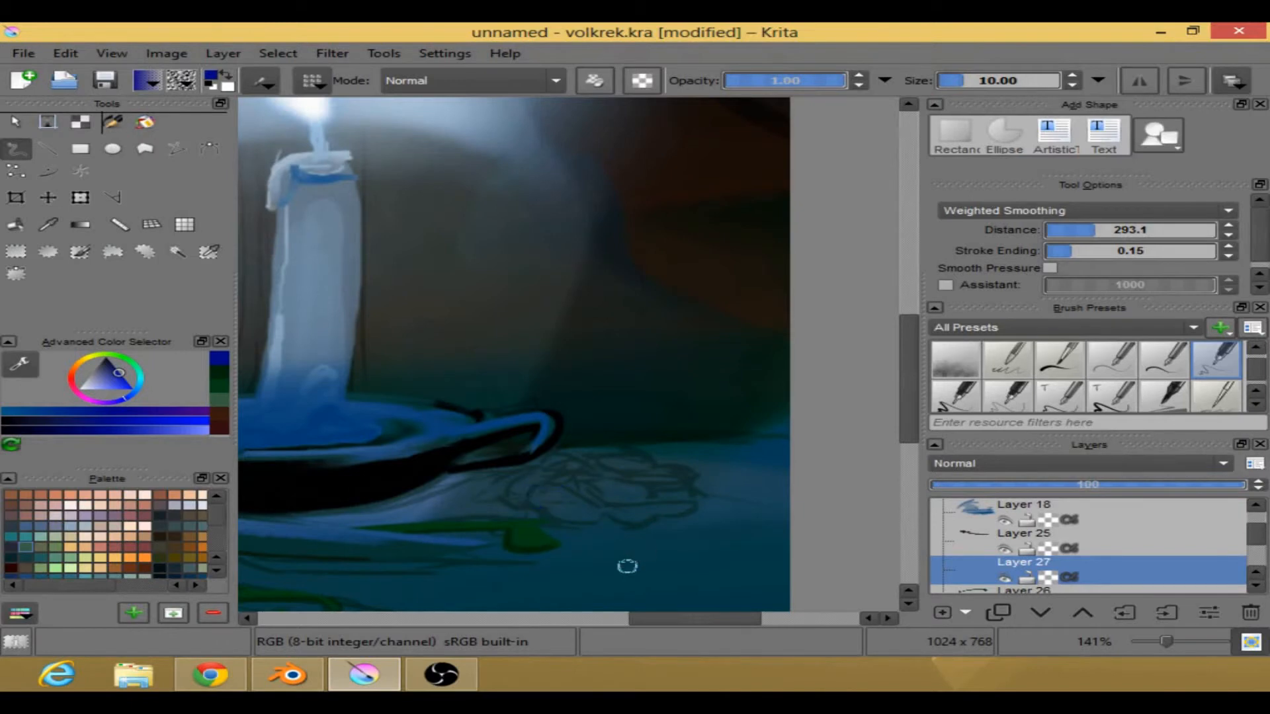
- Sample a medium blue from the candle holder as the paint color and return to freehand painting
right_click(438, 455)
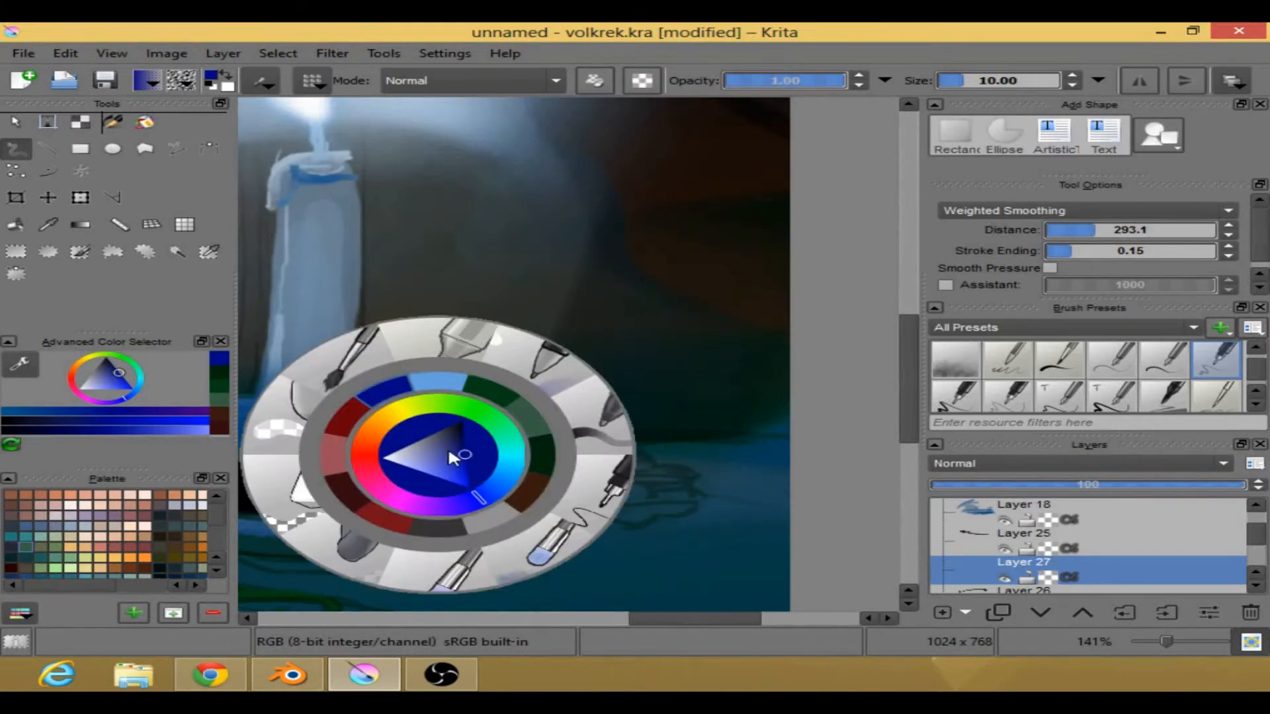
left_click(449, 382)
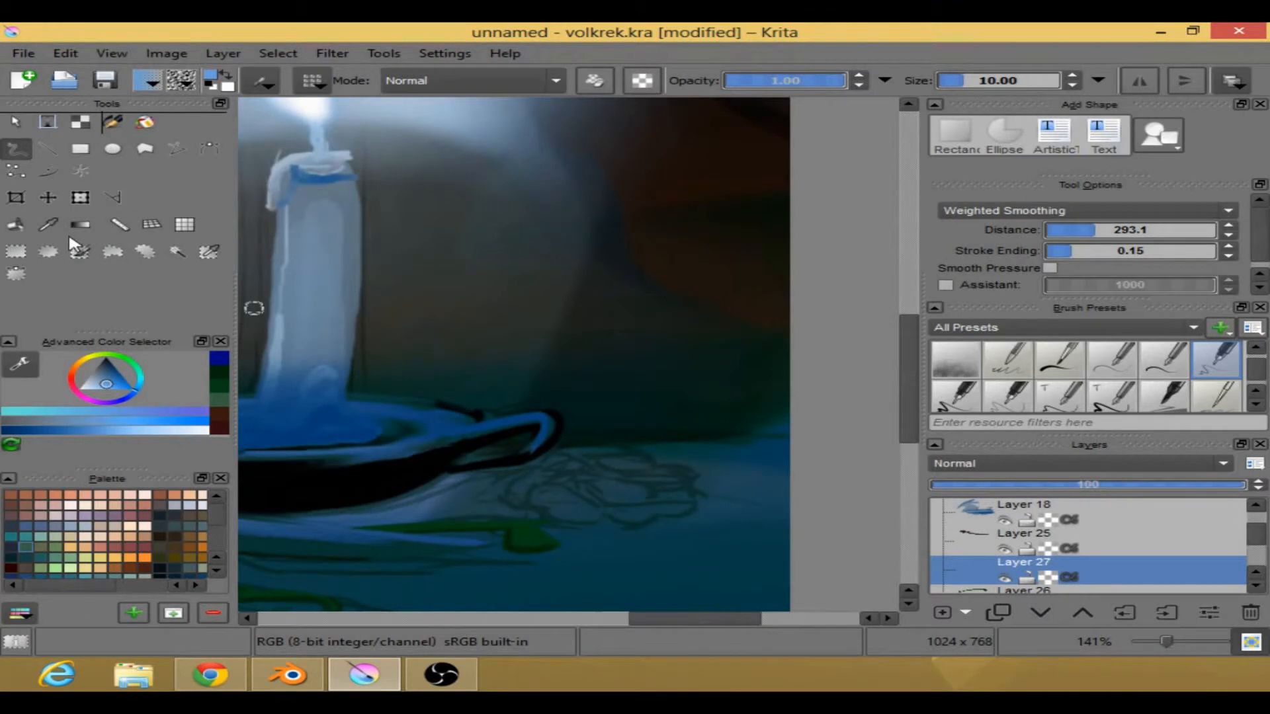
key("p")
left_click(347, 418)
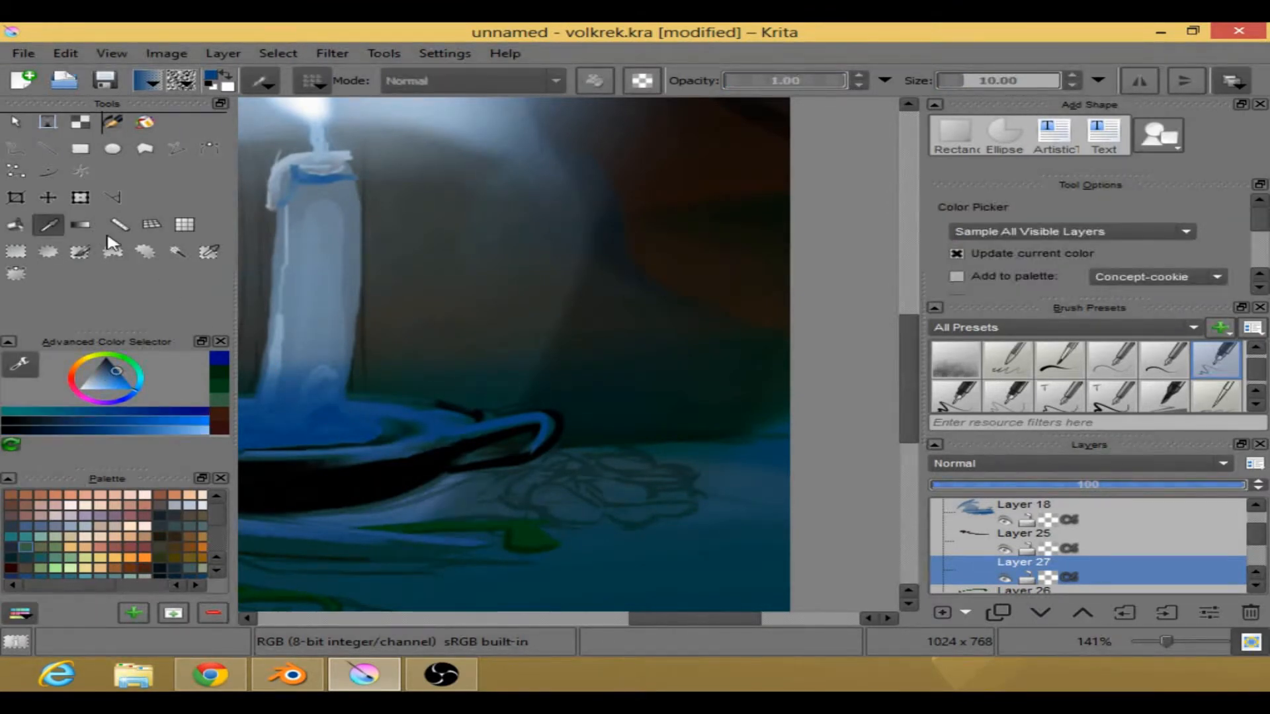
left_click(21, 152)
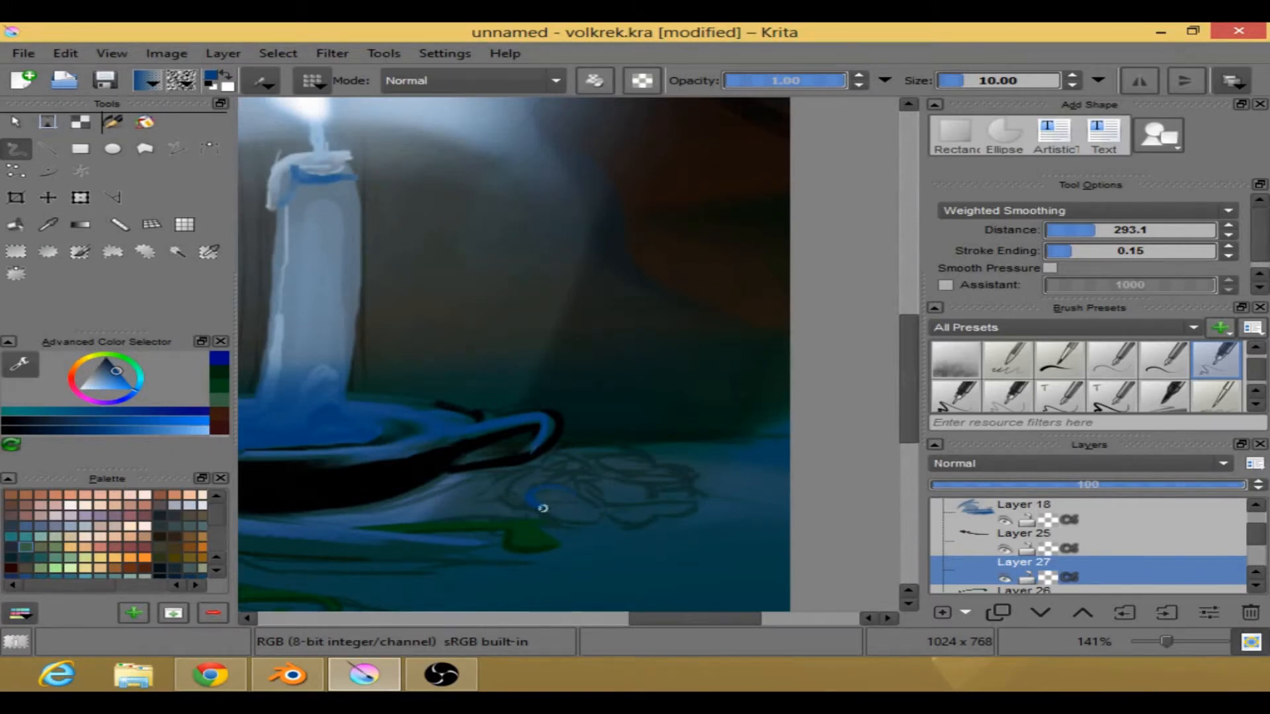
- Trace the flower's outer petals and inner folds in blue over the sketch, and show Layer 14 again
left_click_drag(522, 502, 521, 497)
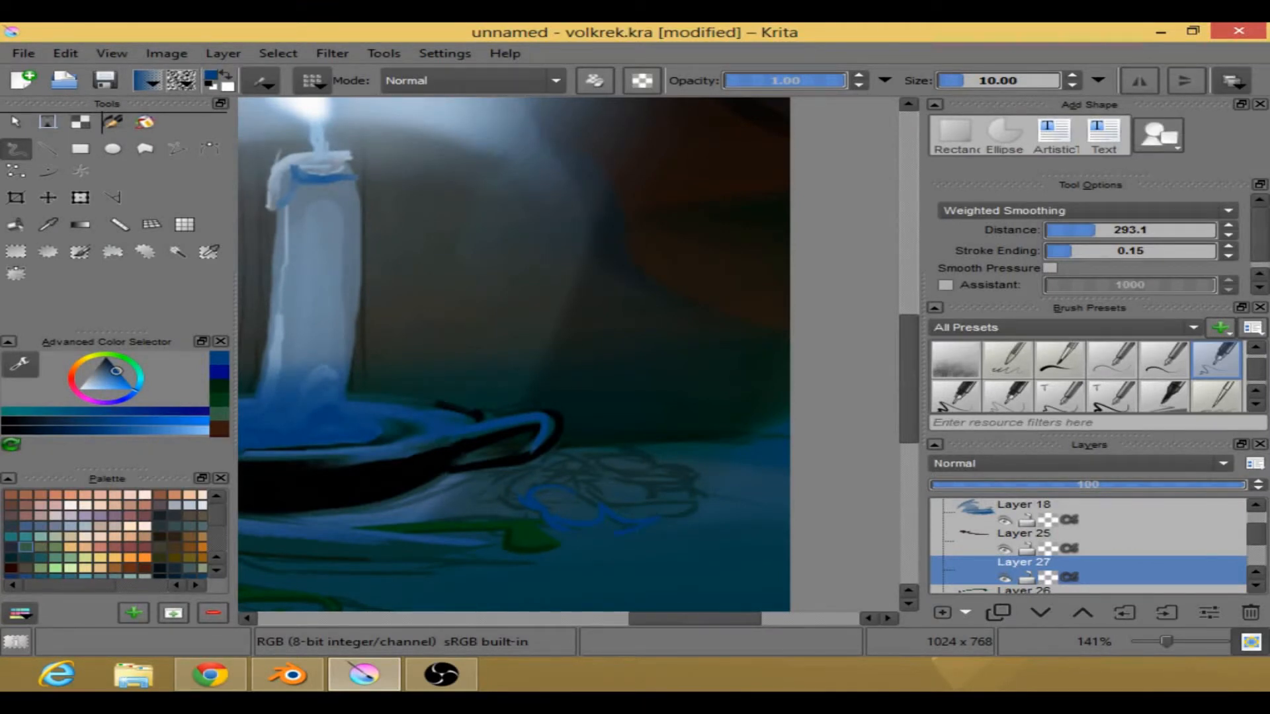
left_click_drag(671, 516, 705, 493)
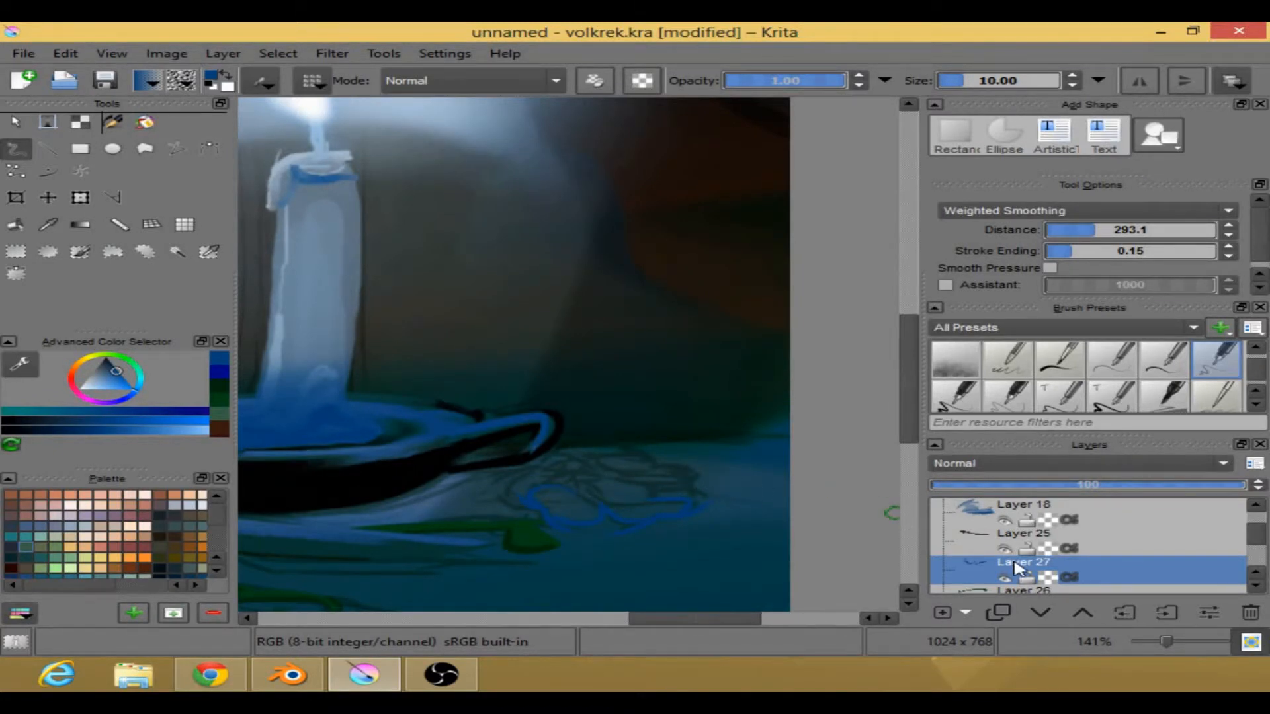
left_click(1253, 584)
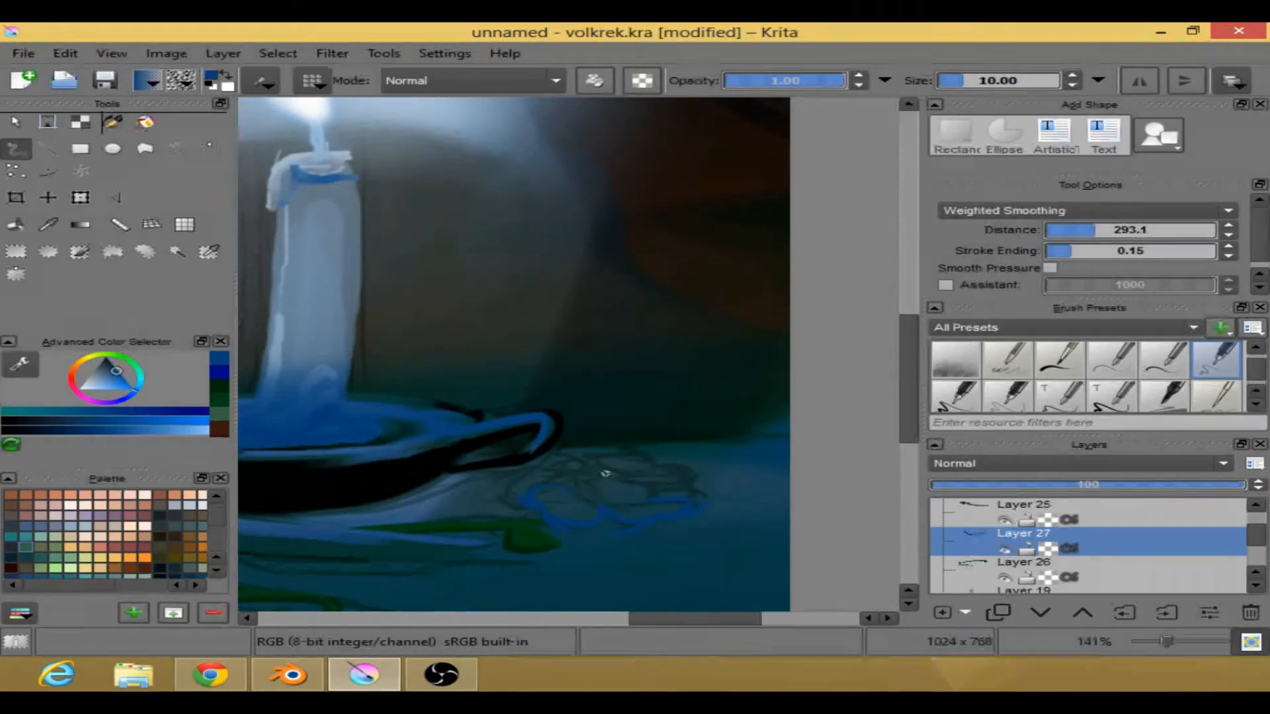
mouse_move(631, 451)
left_mouse_down()
mouse_move(677, 458)
mouse_move(675, 473)
left_mouse_up()
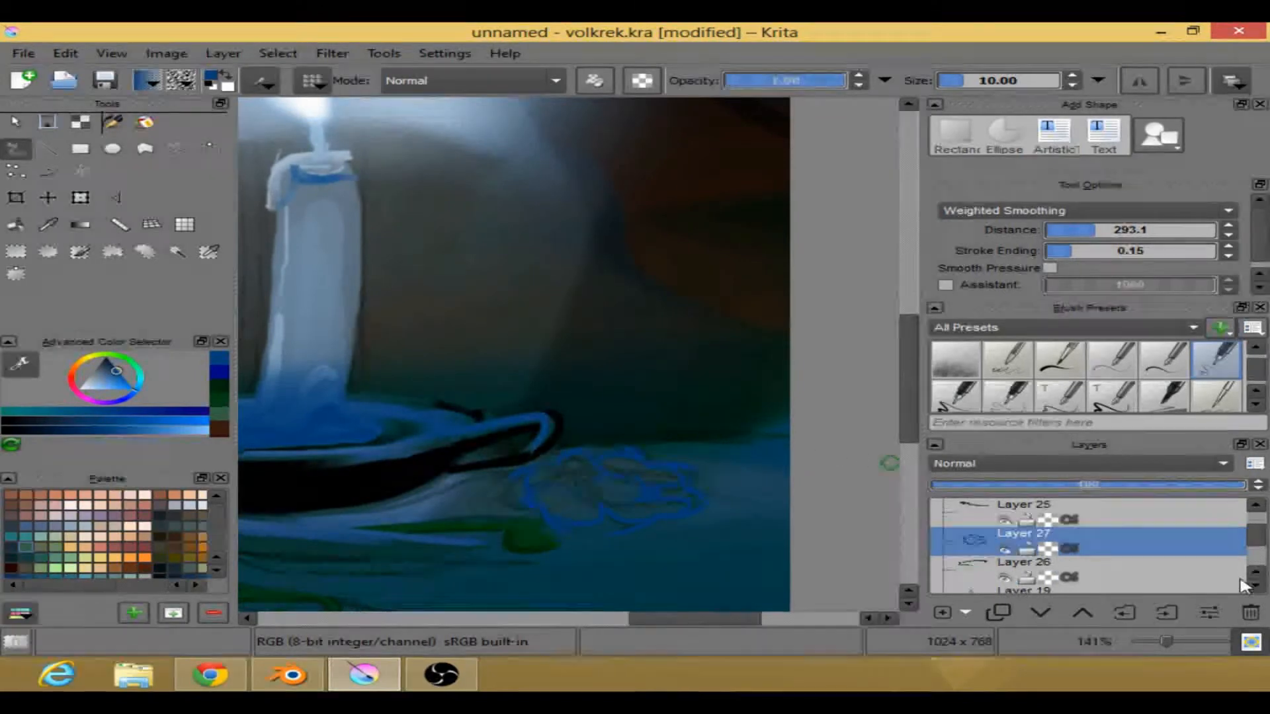
scroll(1016, 585, "down", 2)
left_click(1006, 577)
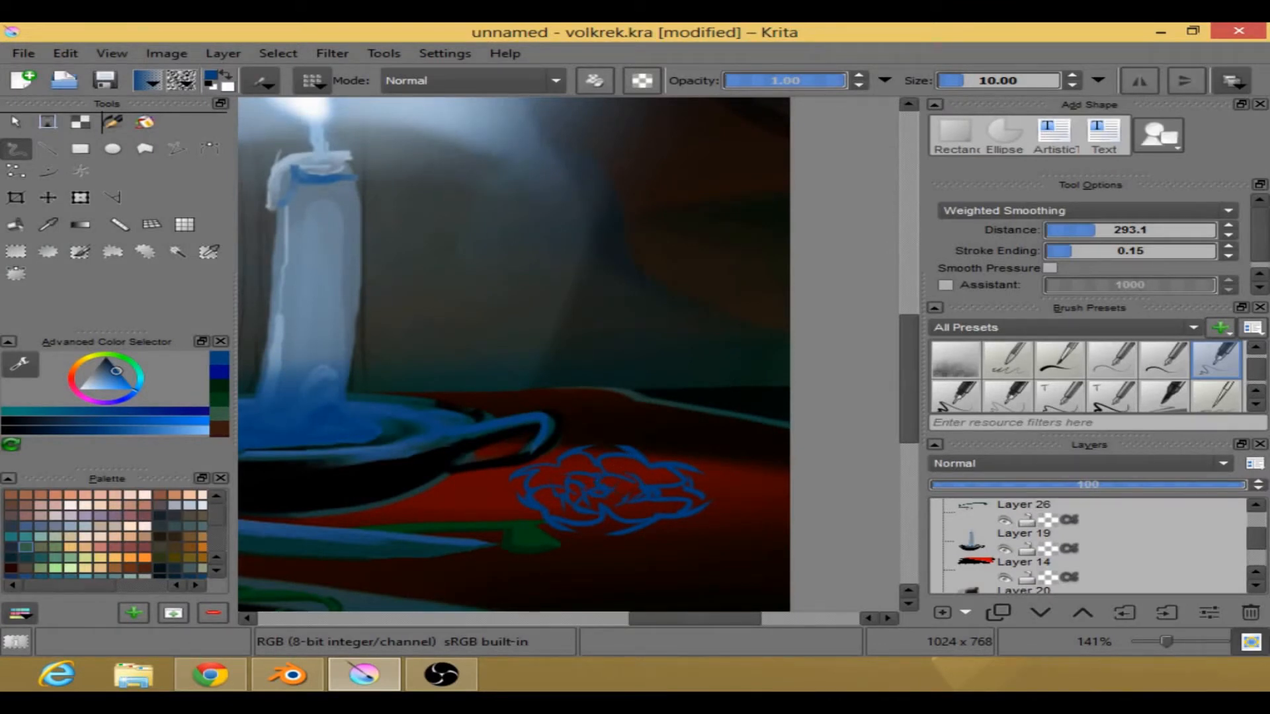
- Add a paint layer and move it beneath the flower outline, between Layer 27 and Layer 26
left_click_drag(701, 621, 675, 618)
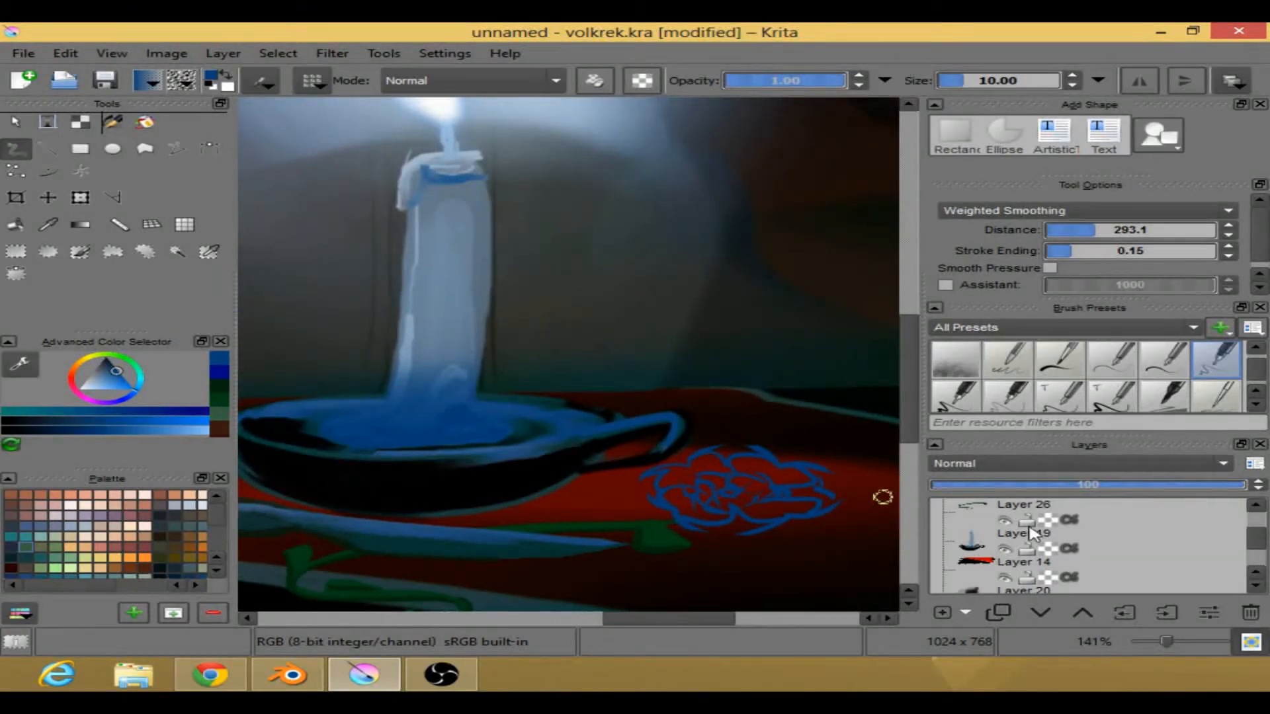
left_click_drag(687, 617, 662, 616)
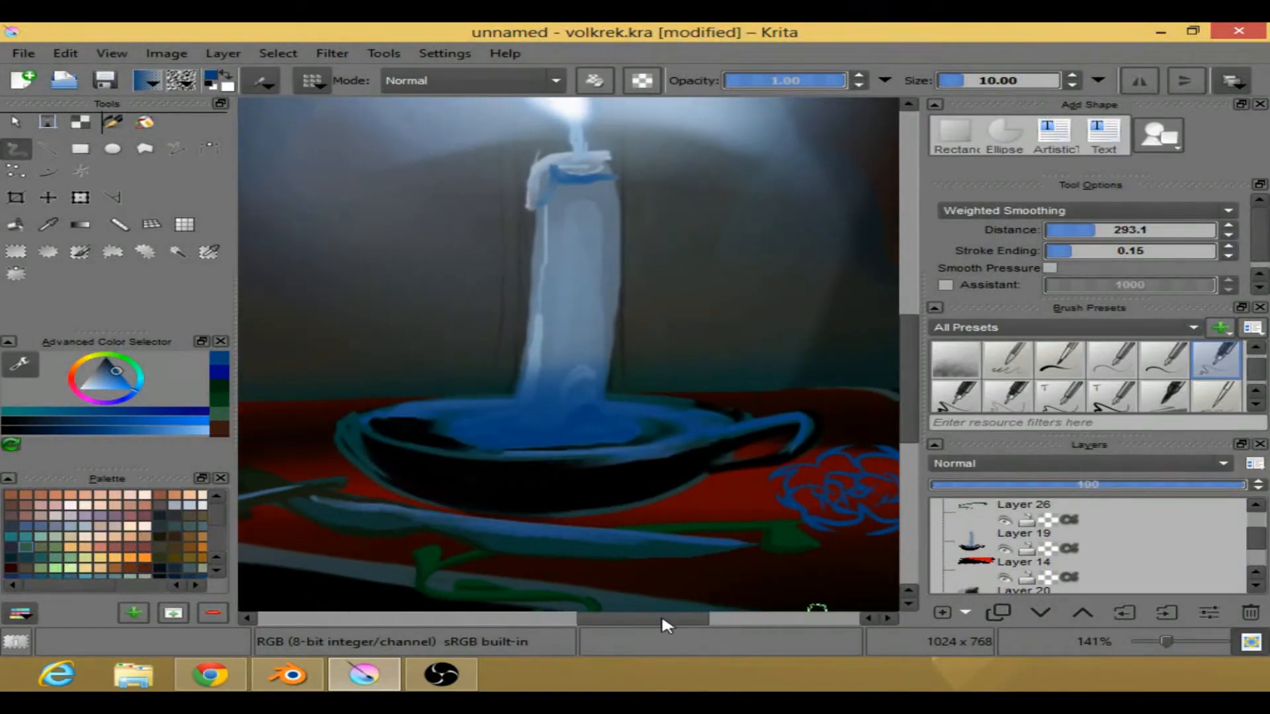
mouse_move(916, 418)
left_mouse_down()
mouse_move(892, 472)
mouse_move(885, 446)
left_mouse_up()
mouse_move(660, 621)
left_mouse_down()
mouse_move(437, 600)
mouse_move(738, 605)
mouse_move(716, 601)
left_mouse_up()
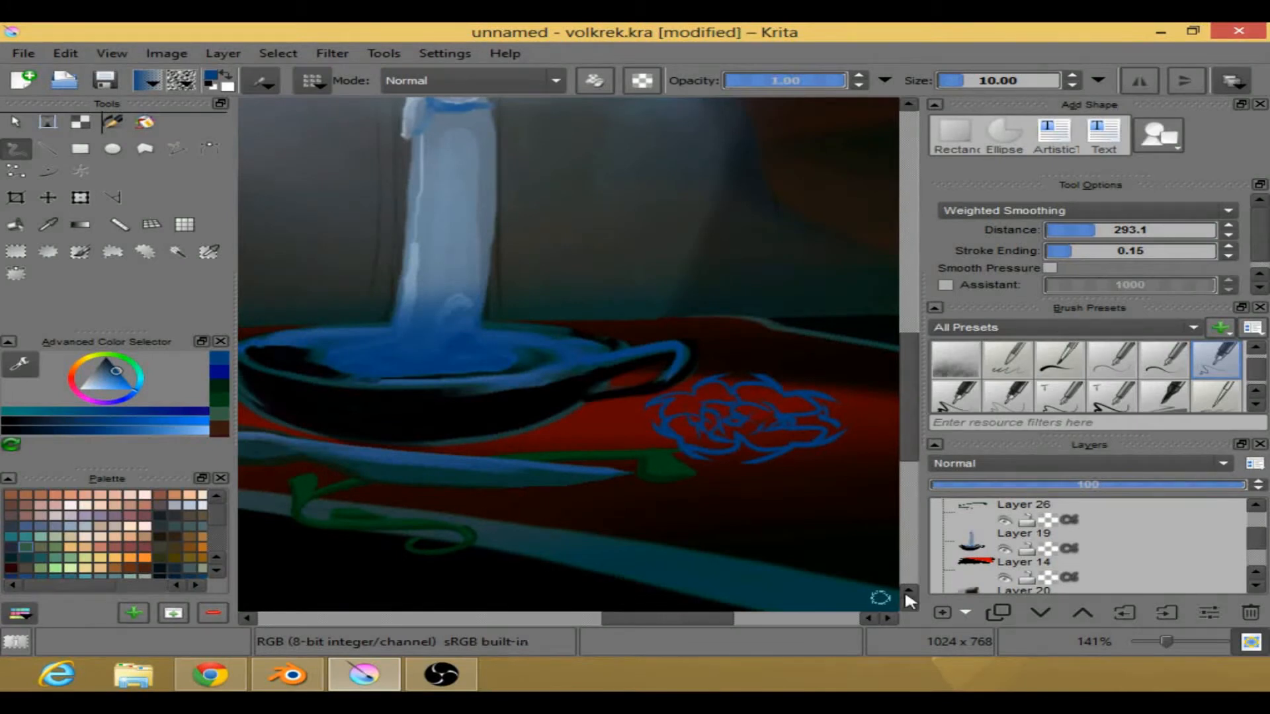
scroll(752, 421, "down", 3)
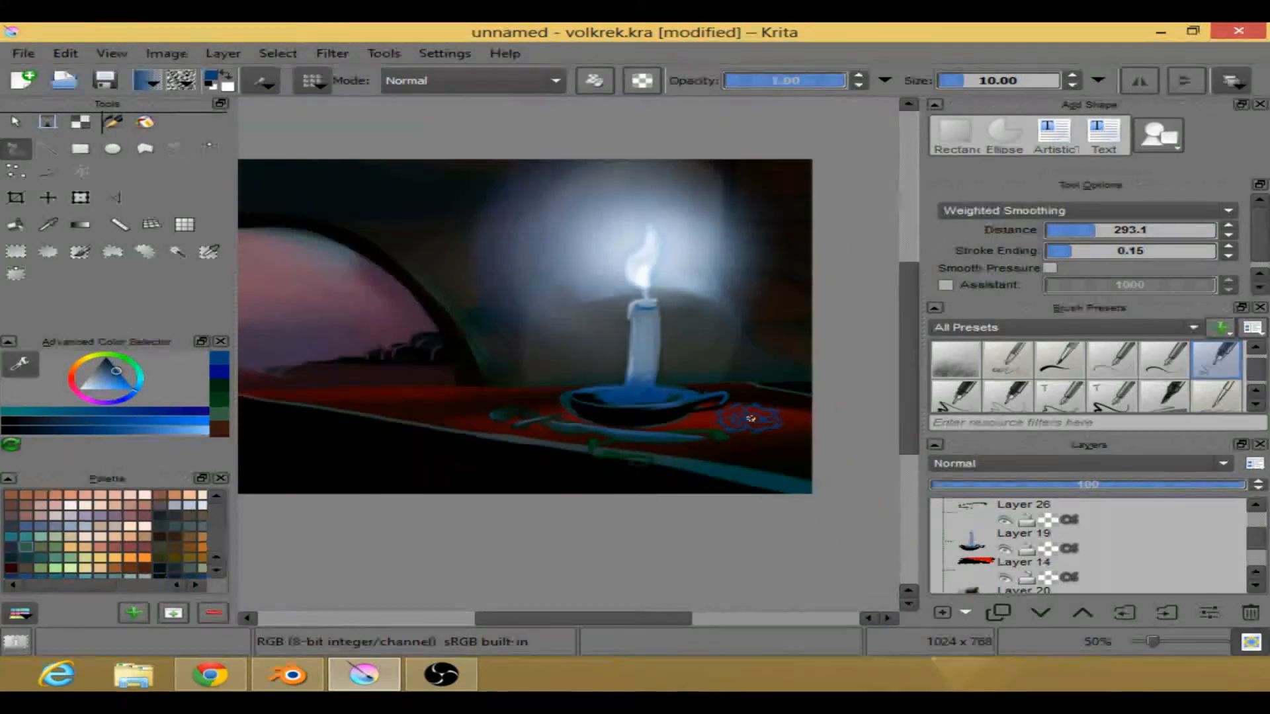
scroll(780, 415, "up", 3)
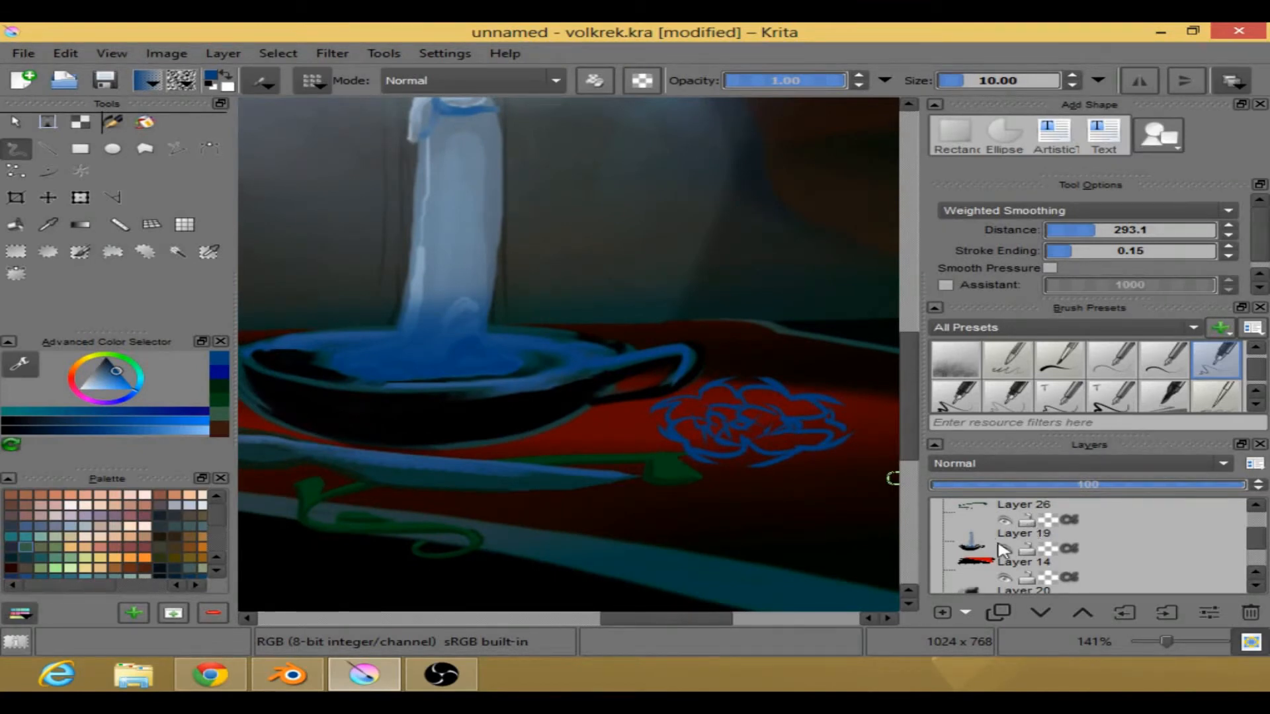
scroll(999, 560, "up", 2)
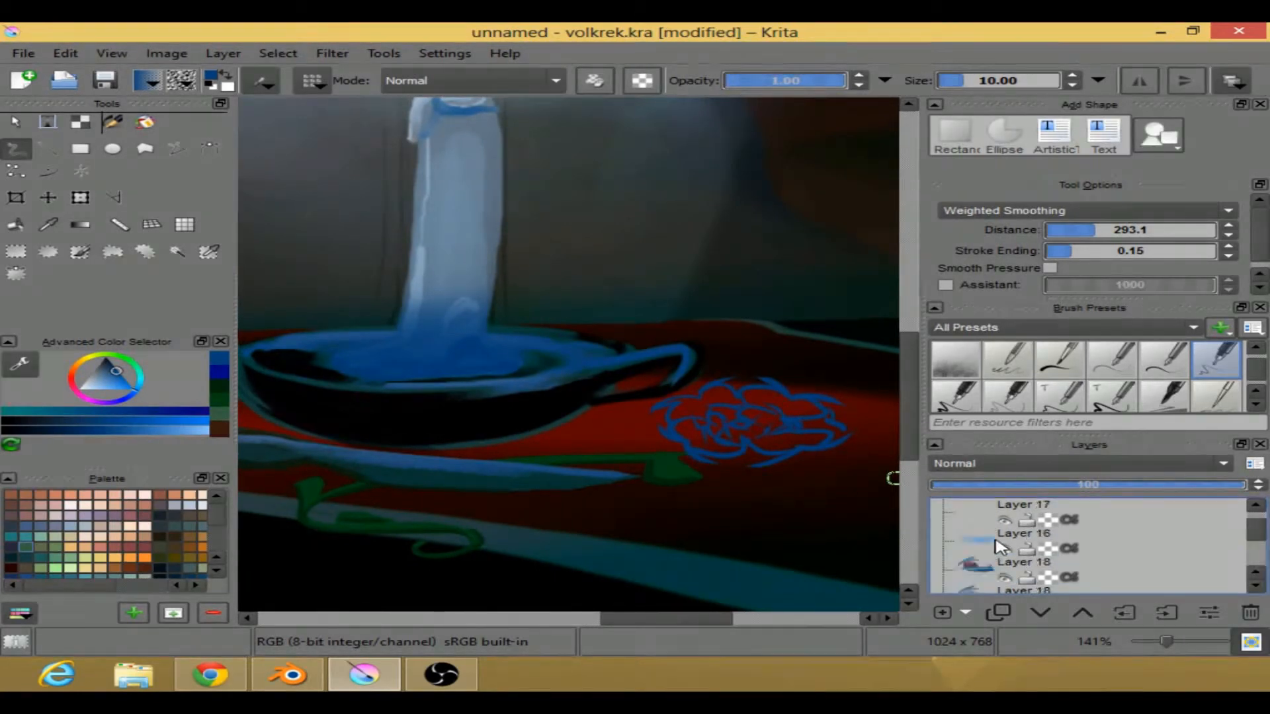
left_click(944, 608)
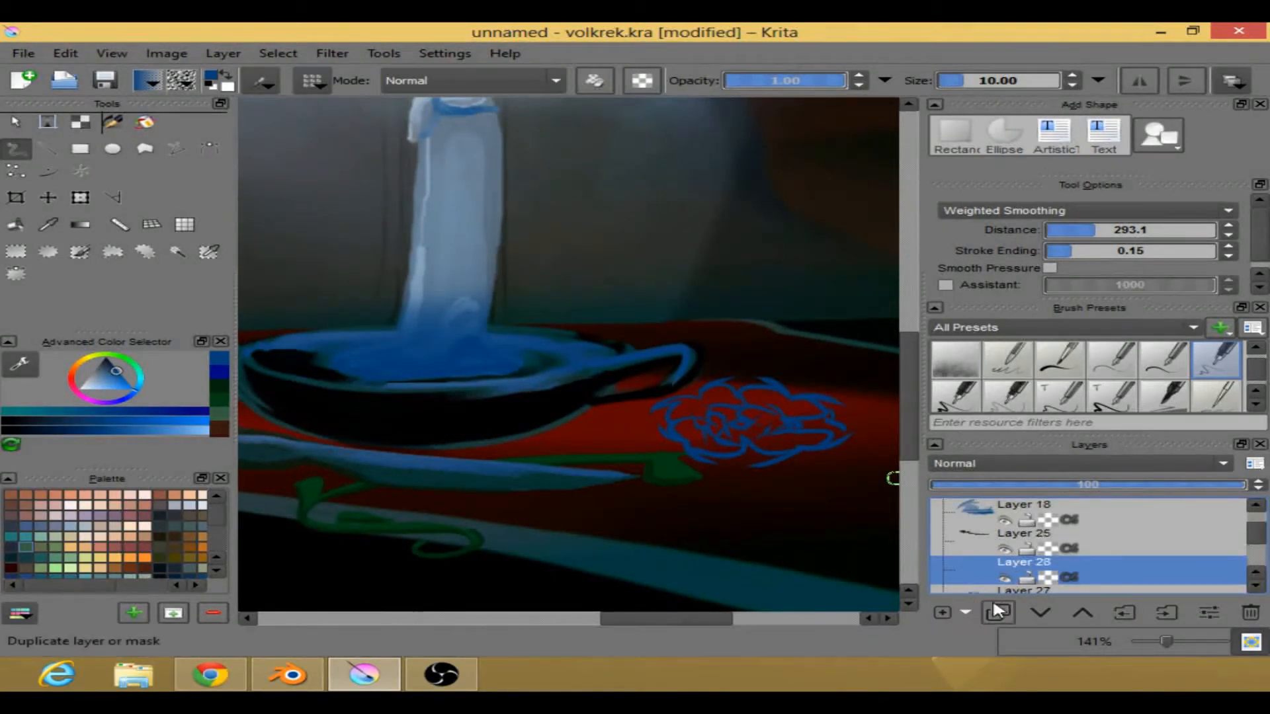
left_click(1037, 610)
scroll(789, 464, "up", 1)
- Choose a lighter blue as the paint color and set the brush smoothing to Basic Smoothing
right_click(701, 473)
left_click_drag(785, 461, 686, 497)
left_click(513, 561)
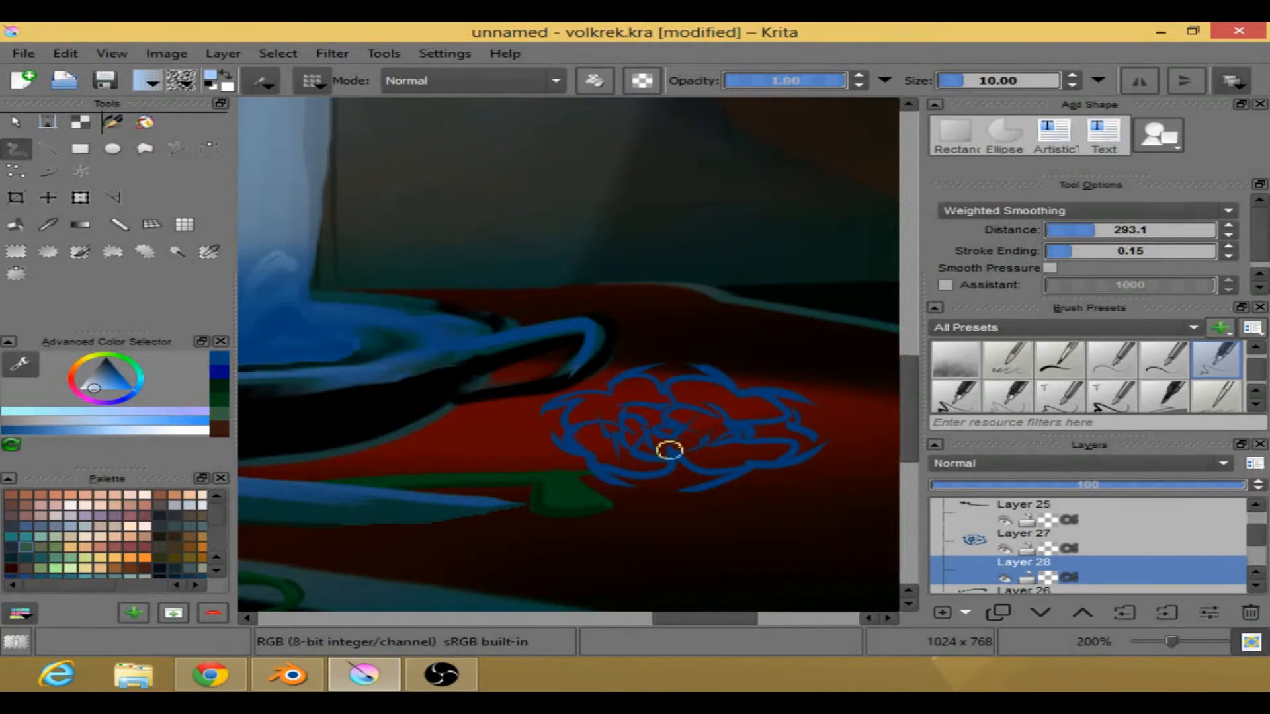
left_click(1084, 210)
left_click(978, 238)
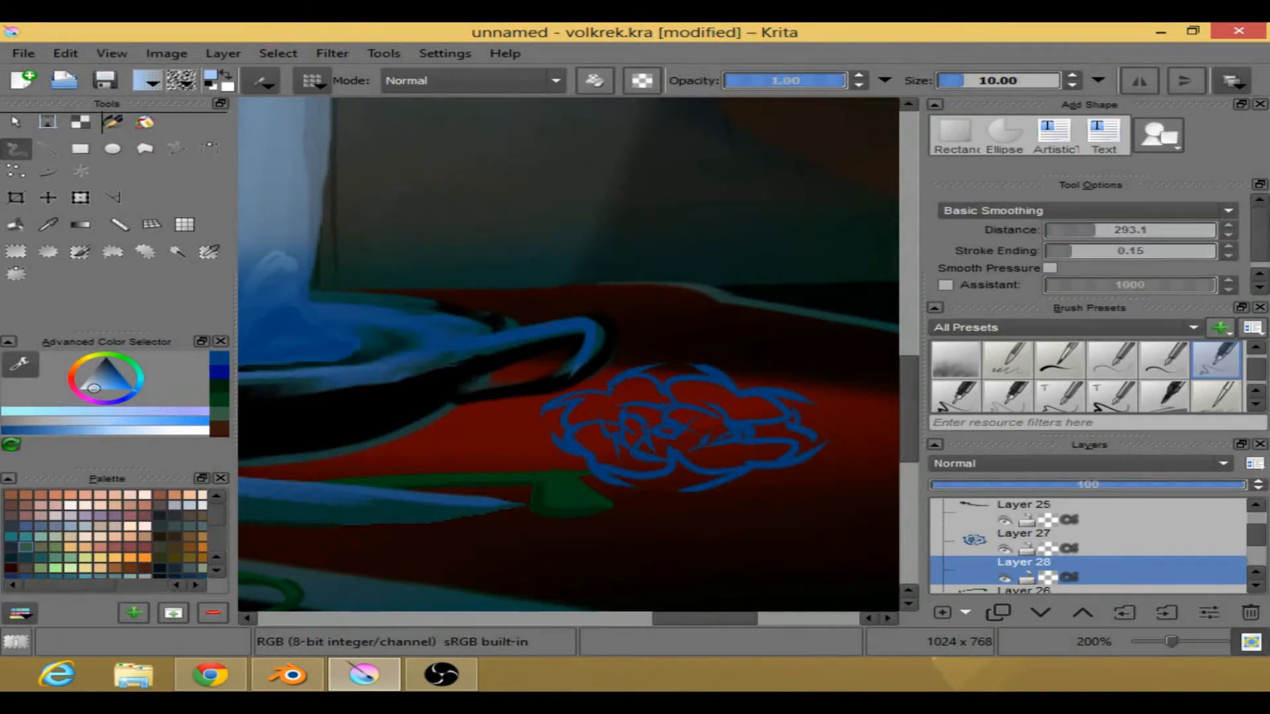
- Fill the flower's petals with light blue inside the outline on Layer 28
mouse_move(614, 394)
left_mouse_down()
mouse_move(650, 388)
mouse_move(655, 402)
mouse_move(620, 384)
mouse_move(636, 378)
mouse_move(646, 404)
mouse_move(695, 386)
mouse_move(676, 386)
mouse_move(722, 394)
mouse_move(646, 381)
mouse_move(568, 402)
mouse_move(619, 402)
mouse_move(576, 408)
mouse_move(574, 423)
mouse_move(621, 407)
mouse_move(586, 450)
mouse_move(669, 423)
mouse_move(626, 435)
mouse_move(631, 407)
mouse_move(734, 422)
mouse_move(739, 408)
mouse_move(765, 415)
mouse_move(758, 406)
mouse_move(773, 422)
mouse_move(764, 431)
mouse_move(781, 427)
mouse_move(801, 446)
mouse_move(759, 456)
mouse_move(802, 458)
mouse_move(771, 437)
mouse_move(756, 459)
mouse_move(787, 434)
mouse_move(778, 455)
mouse_move(773, 428)
mouse_move(720, 465)
mouse_move(734, 445)
mouse_move(701, 446)
mouse_move(691, 425)
mouse_move(721, 423)
mouse_move(714, 436)
mouse_move(610, 456)
mouse_move(642, 463)
left_mouse_up()
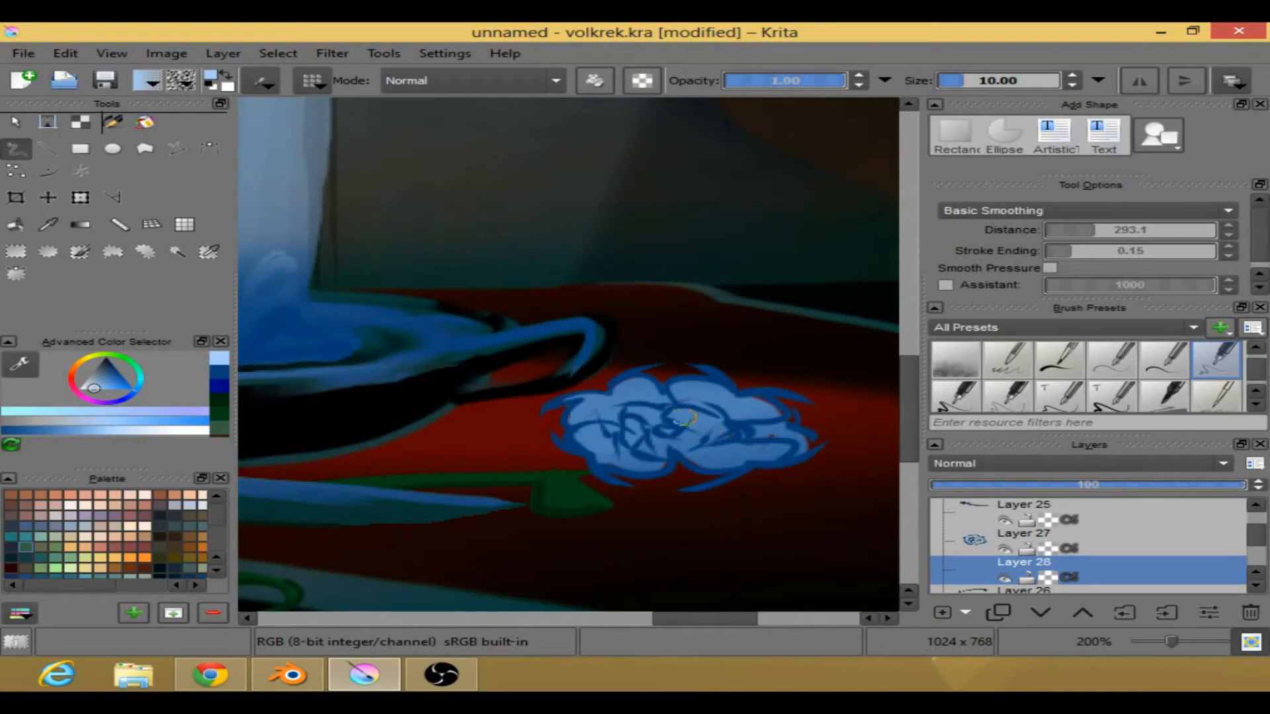
left_click_drag(773, 441, 735, 453)
- Choose a dark blue paint color, switch to a different brush preset and set its size to 18.22
right_click(707, 391)
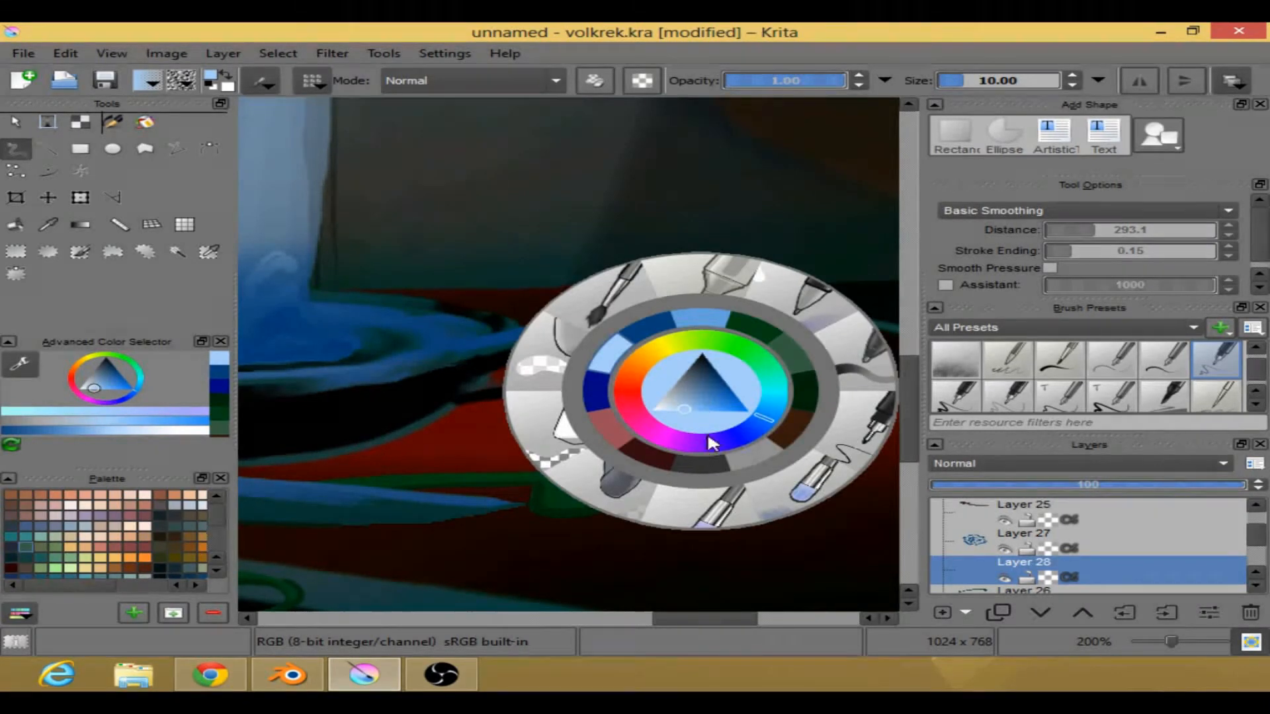
left_click(717, 374)
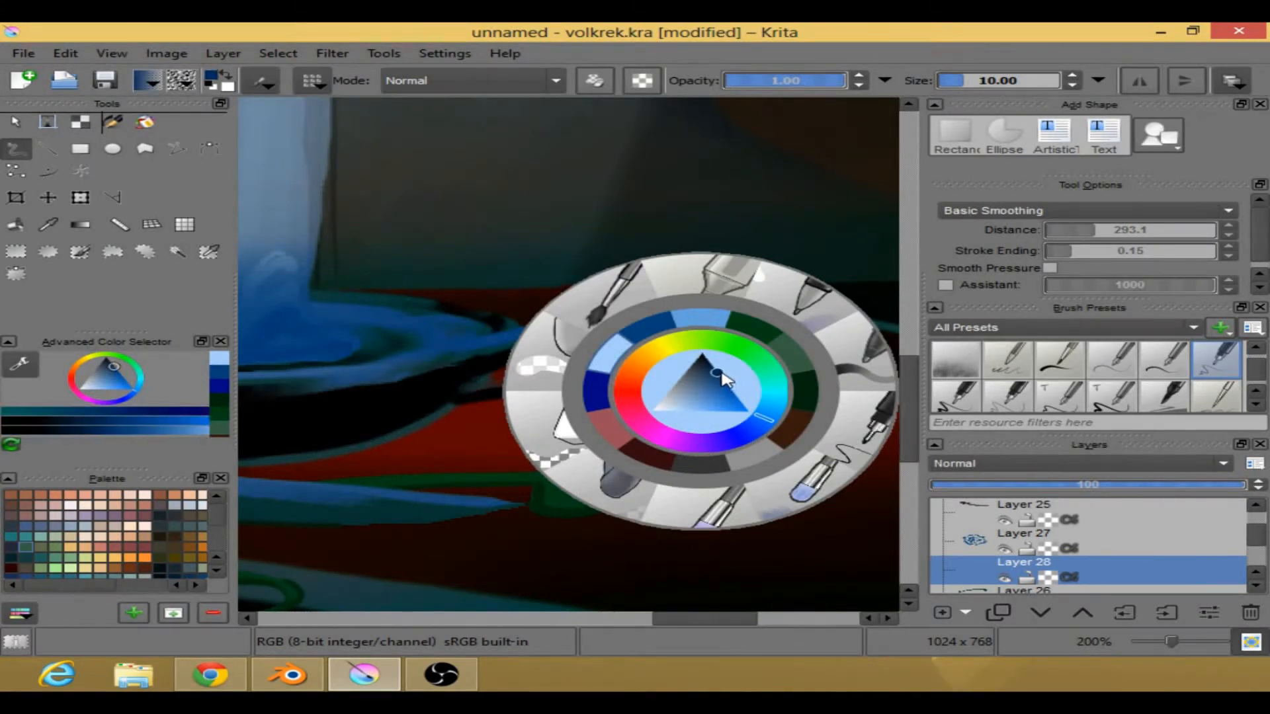
left_click(560, 536)
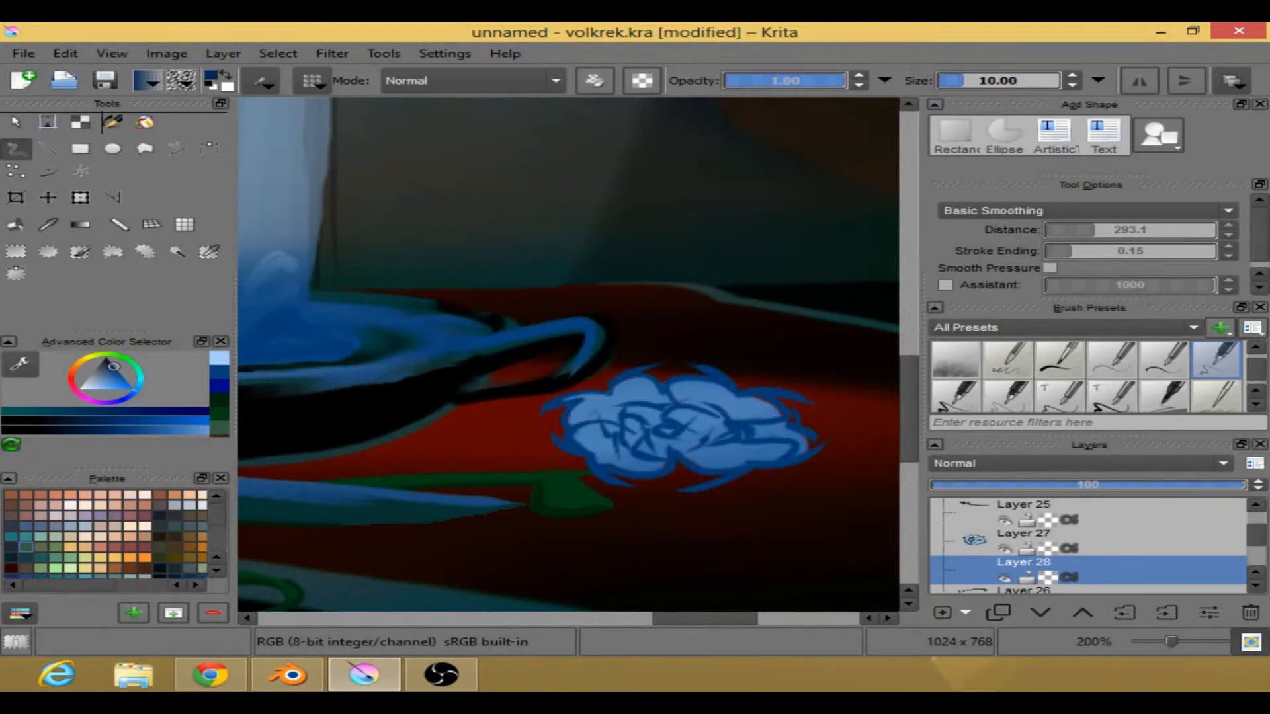
right_click(652, 297)
left_click(803, 316)
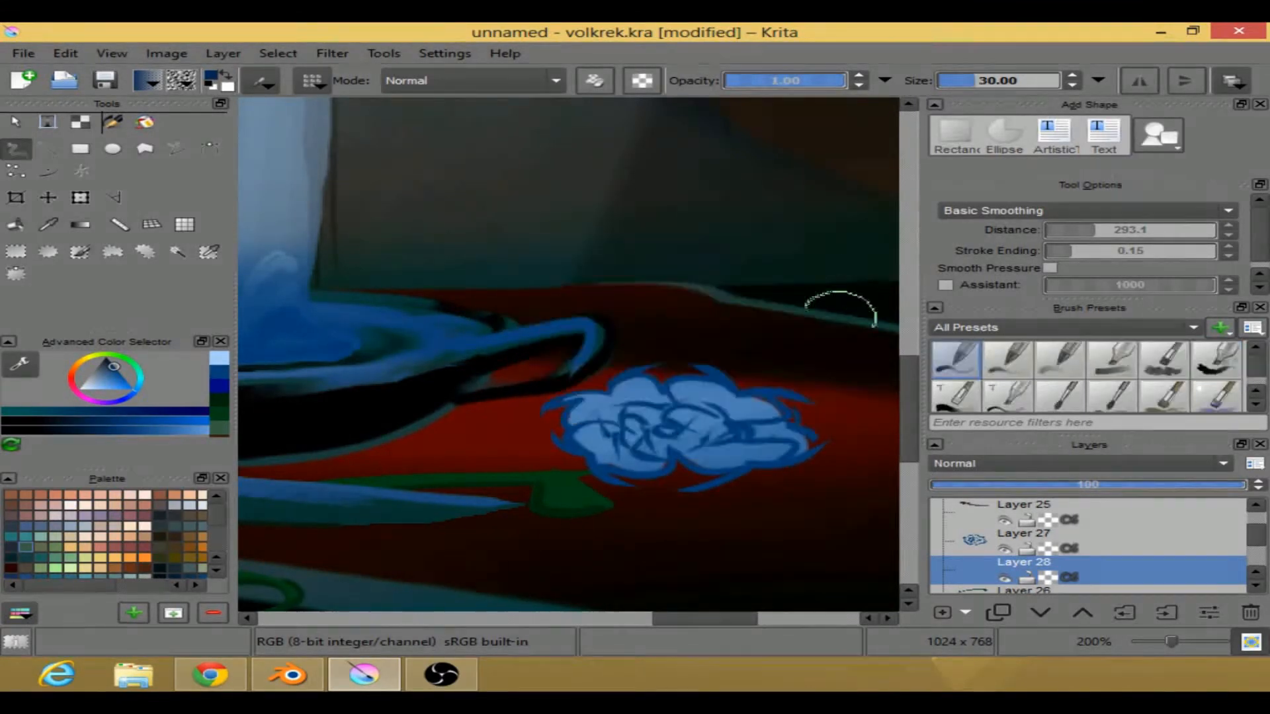
mouse_move(989, 81)
left_mouse_down()
mouse_move(955, 81)
mouse_move(974, 80)
left_mouse_up()
- Try shading the flower's petals with dark blue on Layer 28 and undo the stroke
left_click_drag(714, 410, 732, 443)
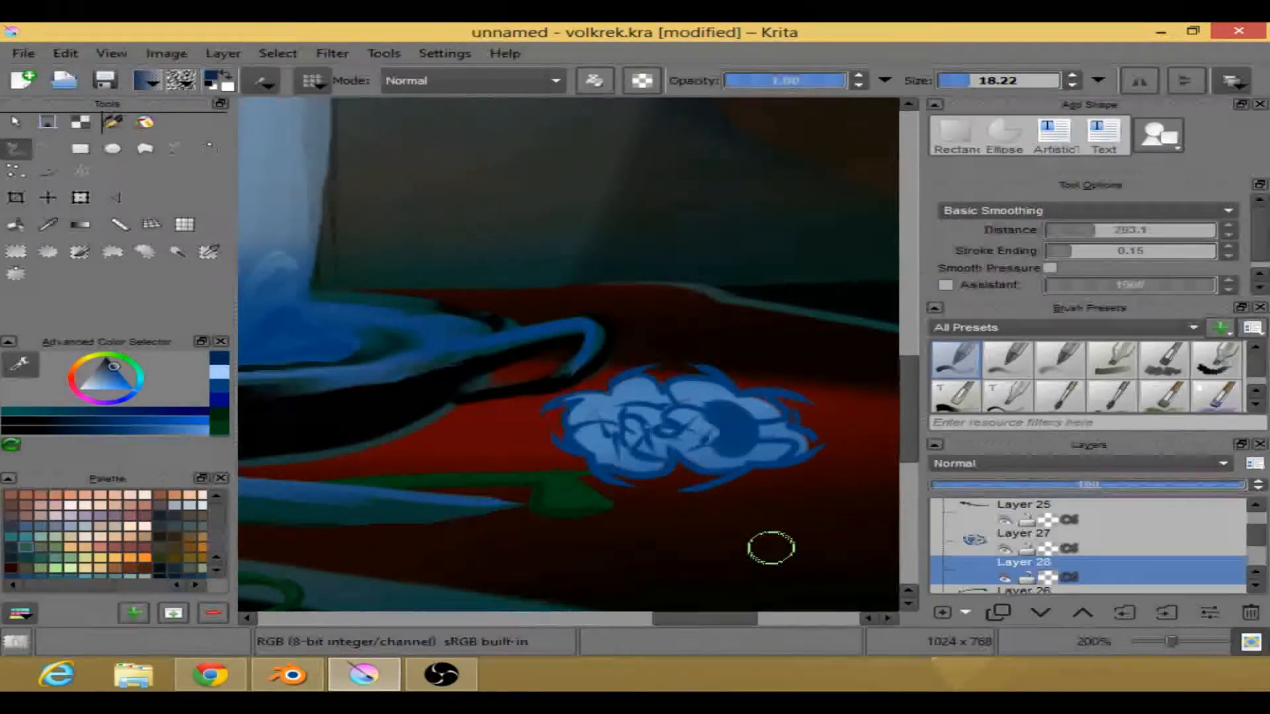
key("ctrl+z")
left_click(1005, 549)
left_click(1005, 550)
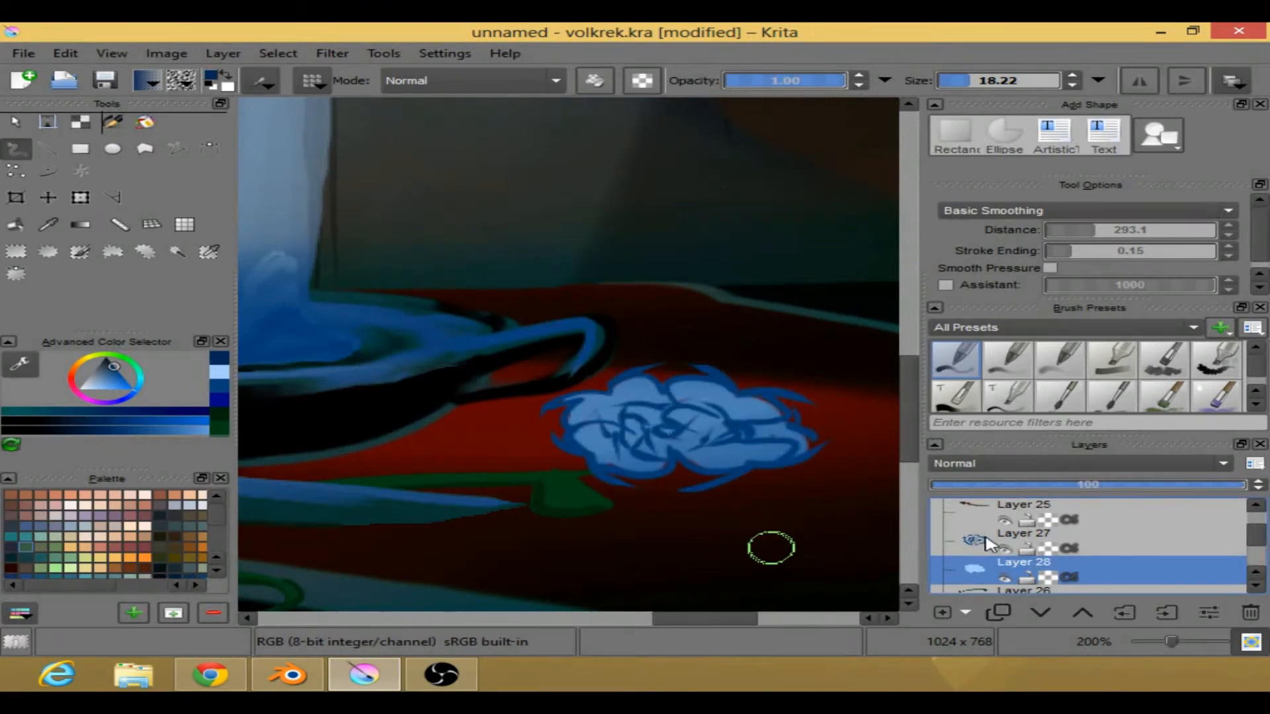
- Choose a slightly brighter dark blue and shade the flower's petals and center on Layer 28
right_click(470, 390)
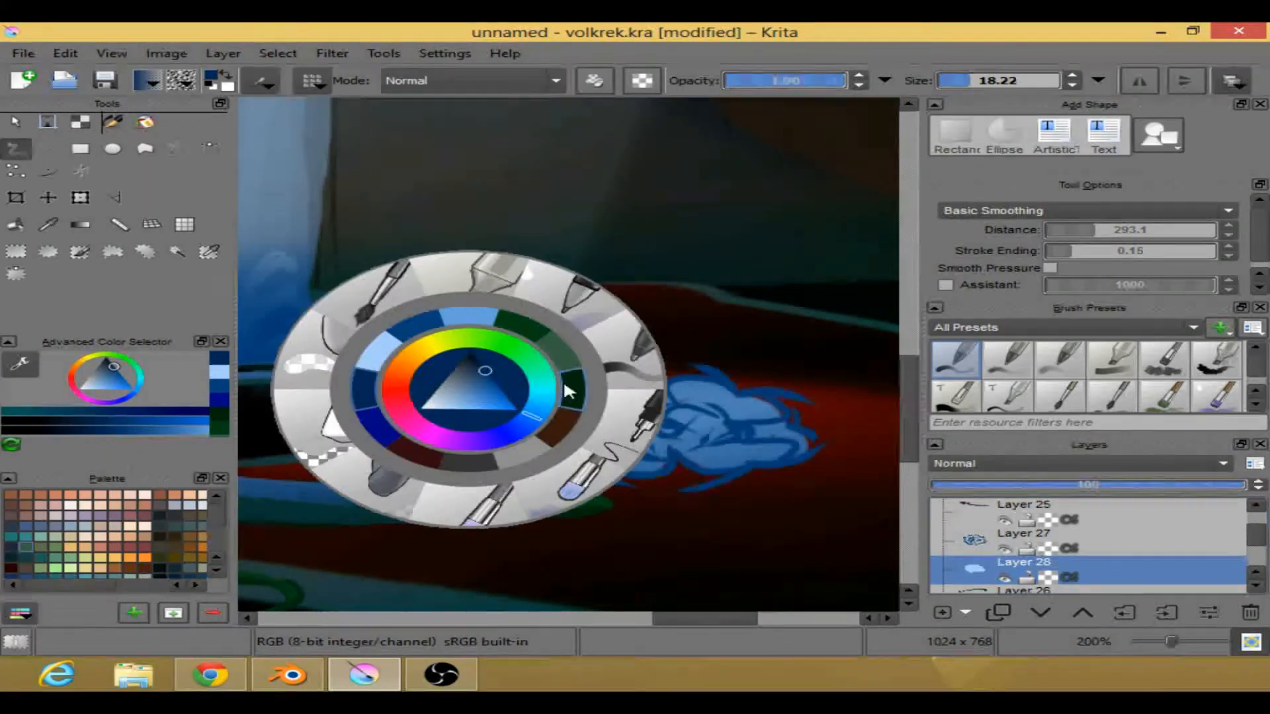
left_click(486, 376)
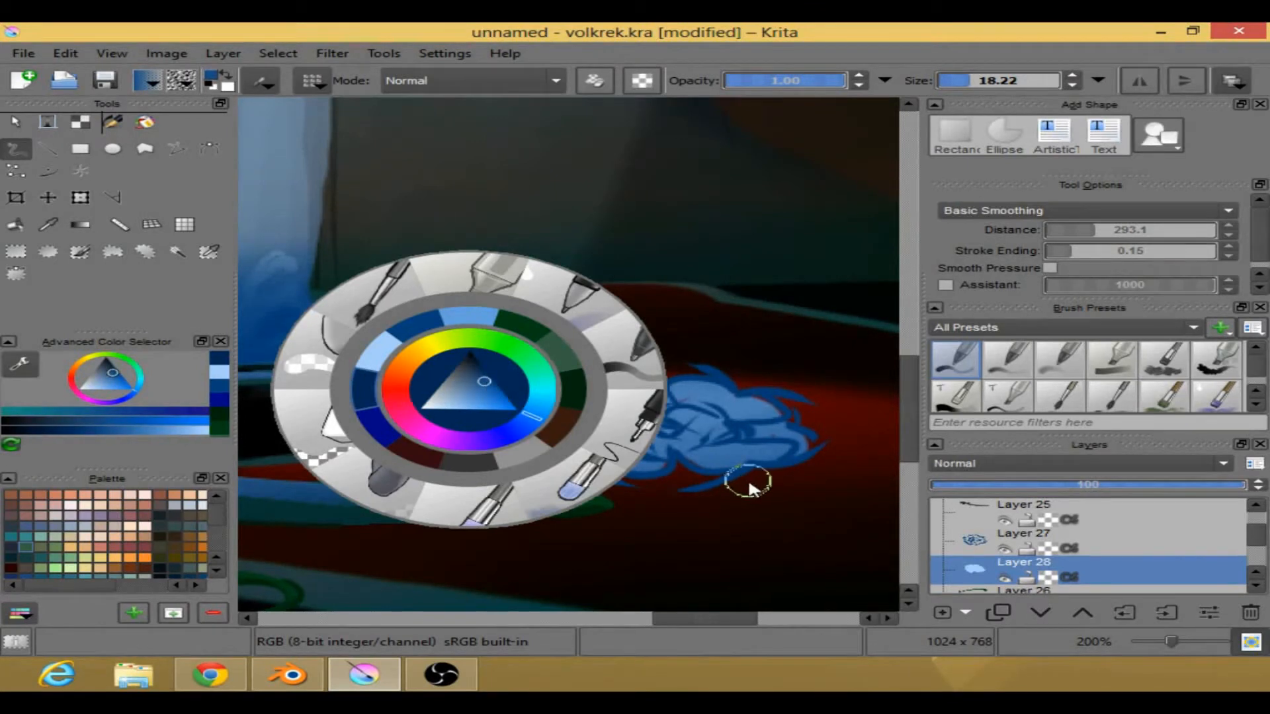
left_click(744, 475)
mouse_move(741, 434)
left_mouse_down()
mouse_move(724, 410)
mouse_move(696, 449)
mouse_move(727, 422)
mouse_move(761, 438)
mouse_move(717, 456)
mouse_move(726, 462)
mouse_move(765, 448)
mouse_move(754, 442)
mouse_move(778, 451)
mouse_move(767, 447)
mouse_move(784, 430)
mouse_move(796, 449)
mouse_move(748, 411)
mouse_move(638, 464)
mouse_move(681, 431)
mouse_move(660, 431)
mouse_move(693, 440)
mouse_move(671, 431)
mouse_move(724, 427)
mouse_move(691, 418)
mouse_move(629, 430)
mouse_move(640, 409)
mouse_move(598, 419)
mouse_move(727, 410)
mouse_move(762, 428)
mouse_move(723, 443)
mouse_move(632, 429)
mouse_move(614, 447)
mouse_move(585, 429)
mouse_move(588, 410)
mouse_move(639, 391)
mouse_move(693, 421)
left_mouse_up()
mouse_move(725, 619)
left_mouse_down()
mouse_move(681, 627)
mouse_move(724, 622)
left_mouse_up()
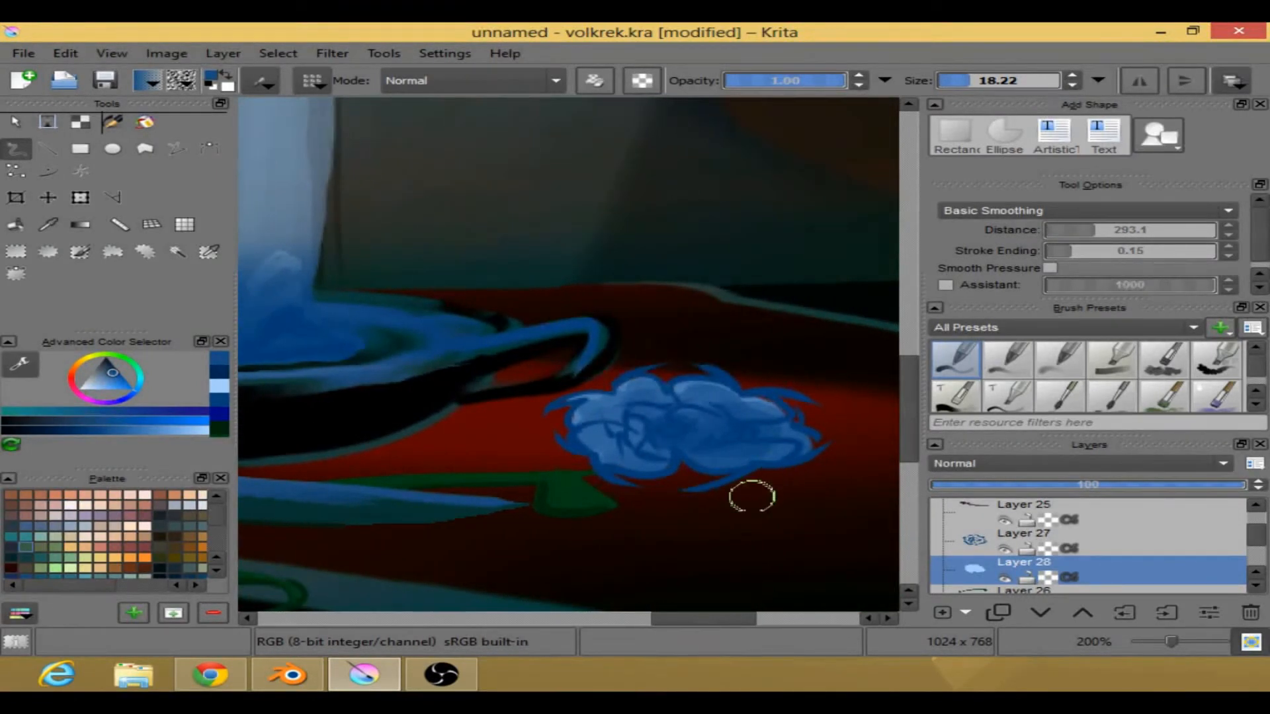
scroll(685, 365, "down", 3)
mouse_move(696, 359)
left_mouse_down()
mouse_move(782, 352)
mouse_move(753, 404)
left_mouse_up()
scroll(745, 411, "up", 4)
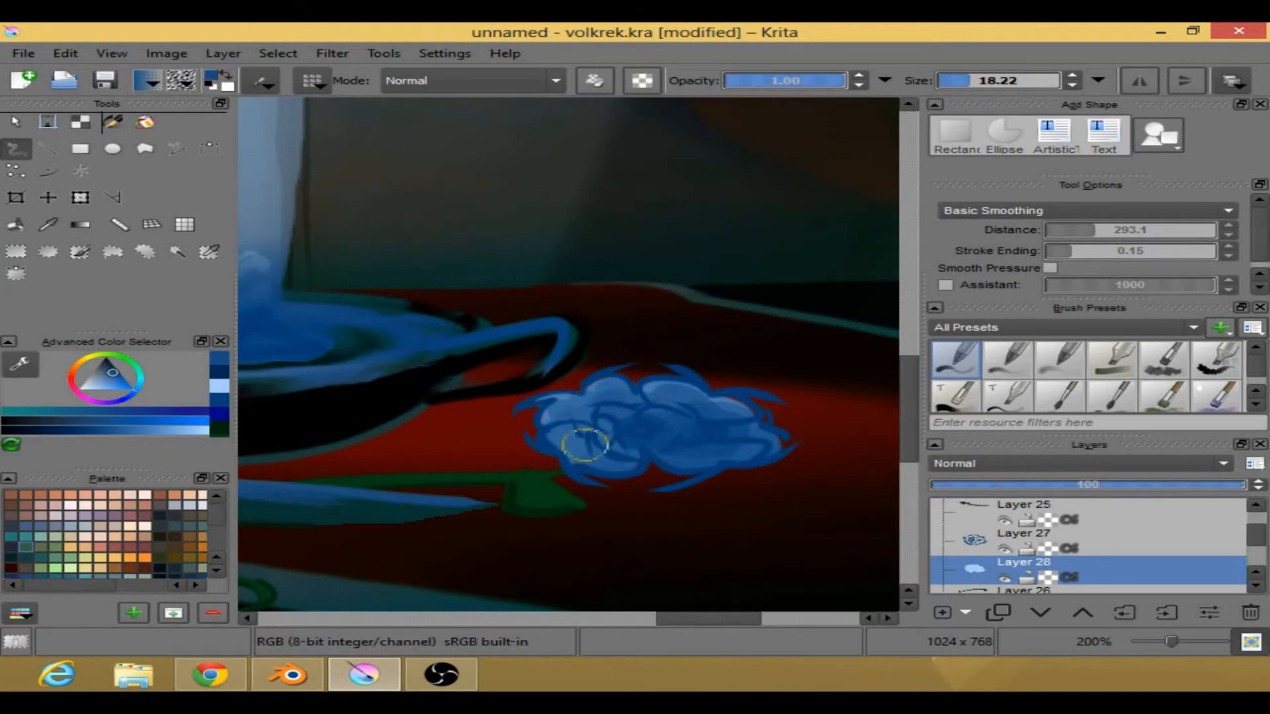
- Choose a pale grayish blue and paint highlights over the flower's petals
right_click(437, 457)
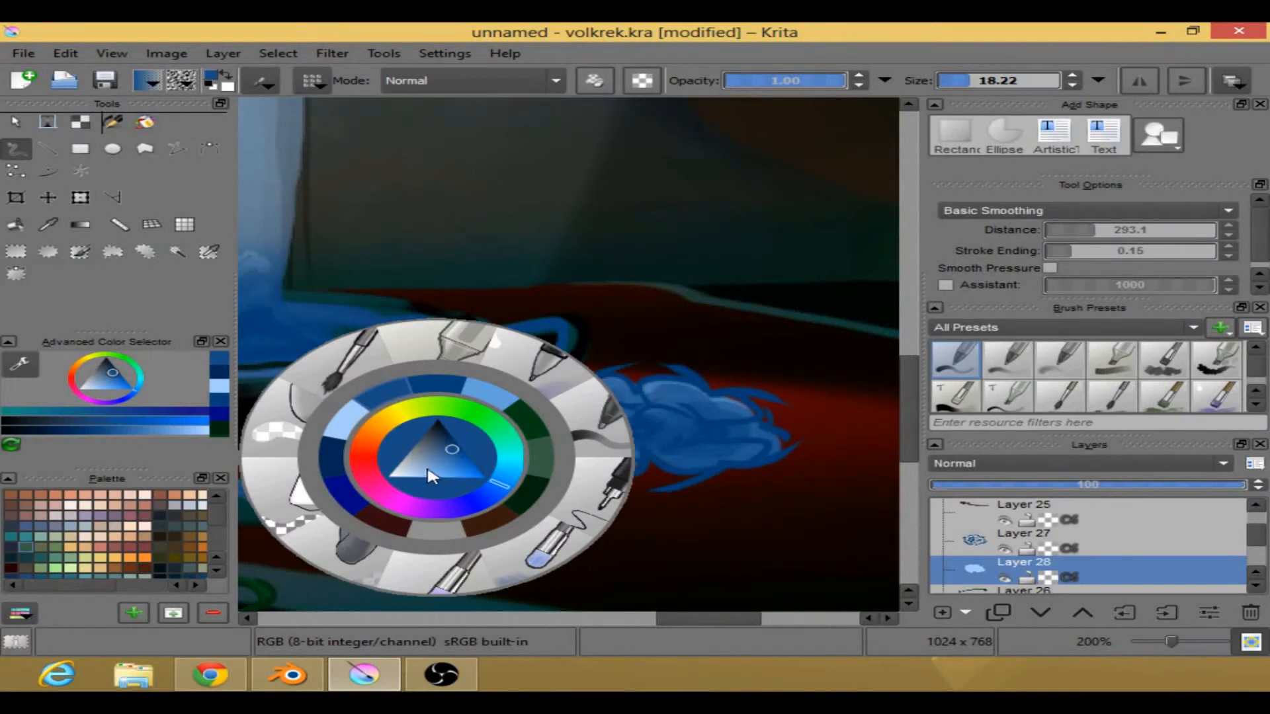
left_click(407, 474)
left_click(749, 453)
mouse_move(590, 439)
left_mouse_down()
mouse_move(606, 418)
mouse_move(580, 413)
mouse_move(613, 399)
mouse_move(642, 419)
mouse_move(611, 418)
mouse_move(661, 436)
mouse_move(626, 435)
mouse_move(682, 452)
mouse_move(726, 435)
mouse_move(677, 415)
mouse_move(672, 398)
mouse_move(729, 421)
mouse_move(712, 430)
mouse_move(725, 437)
mouse_move(668, 422)
left_mouse_up()
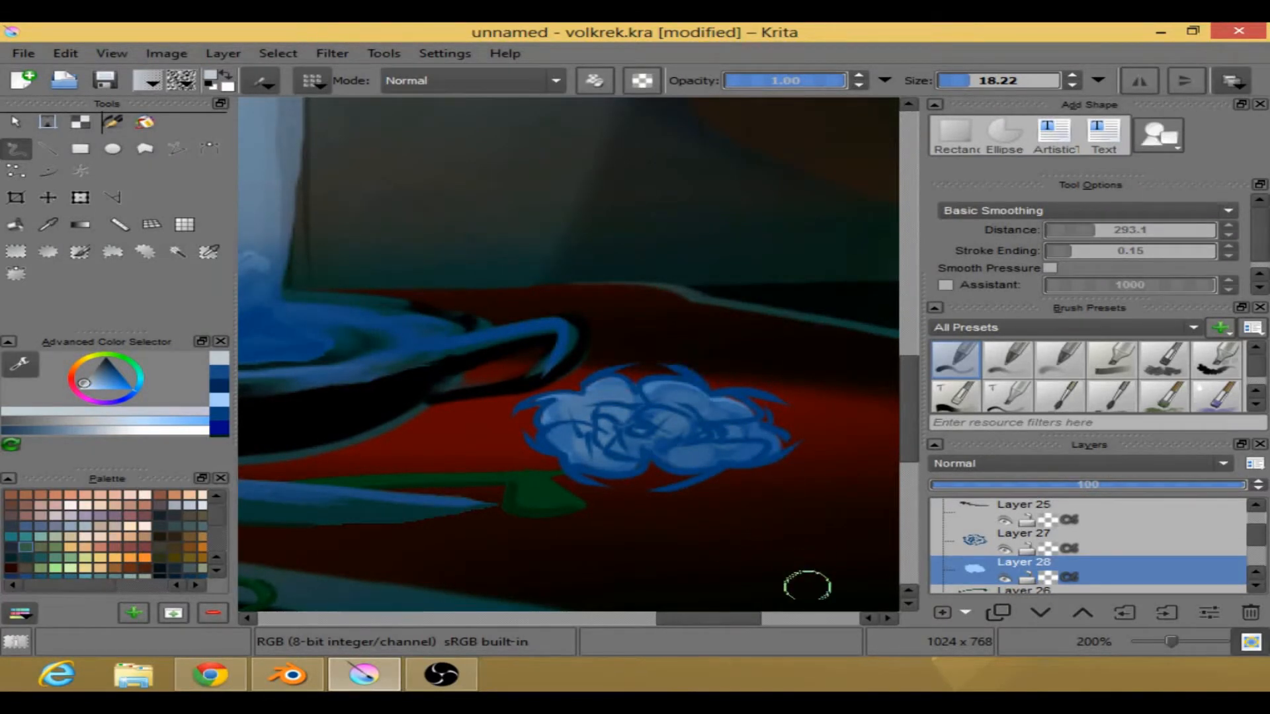
- Add a paint layer above Layer 28 and draw fine pink lines on the petals with the brush size at 1.12
mouse_move(712, 621)
left_mouse_down()
mouse_move(636, 621)
mouse_move(716, 622)
left_mouse_up()
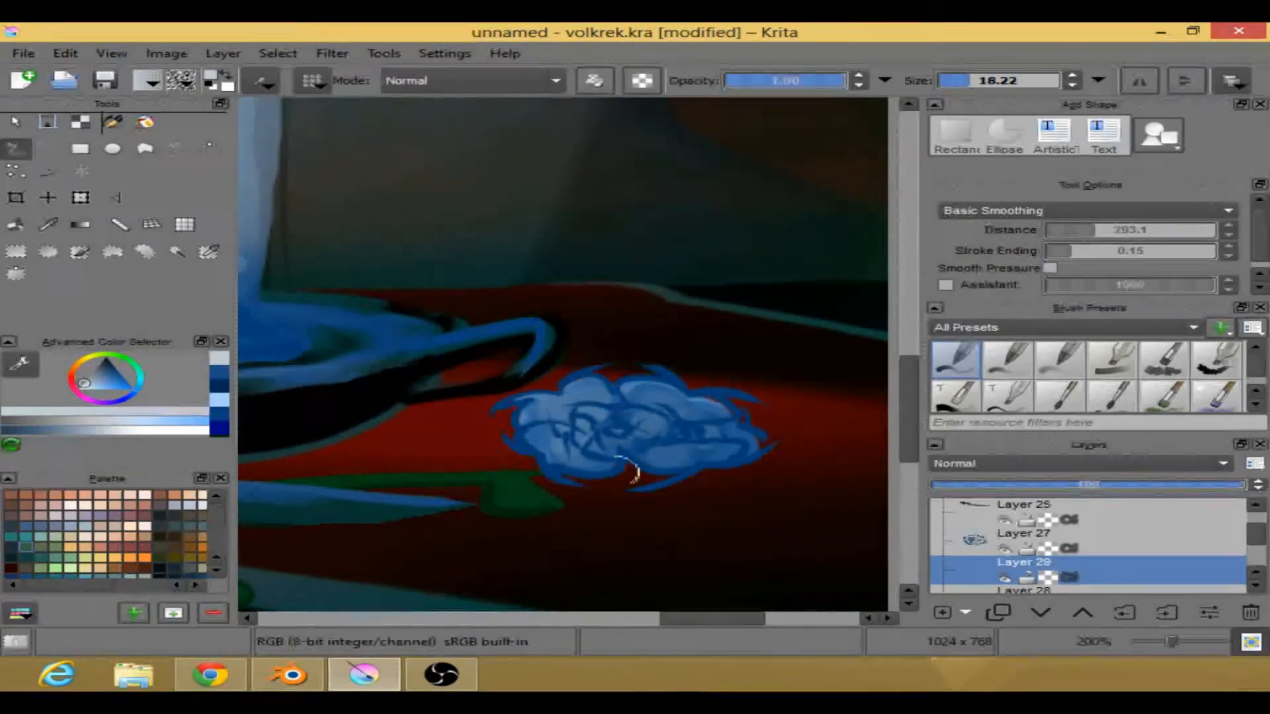
right_click(575, 473)
left_click(510, 482)
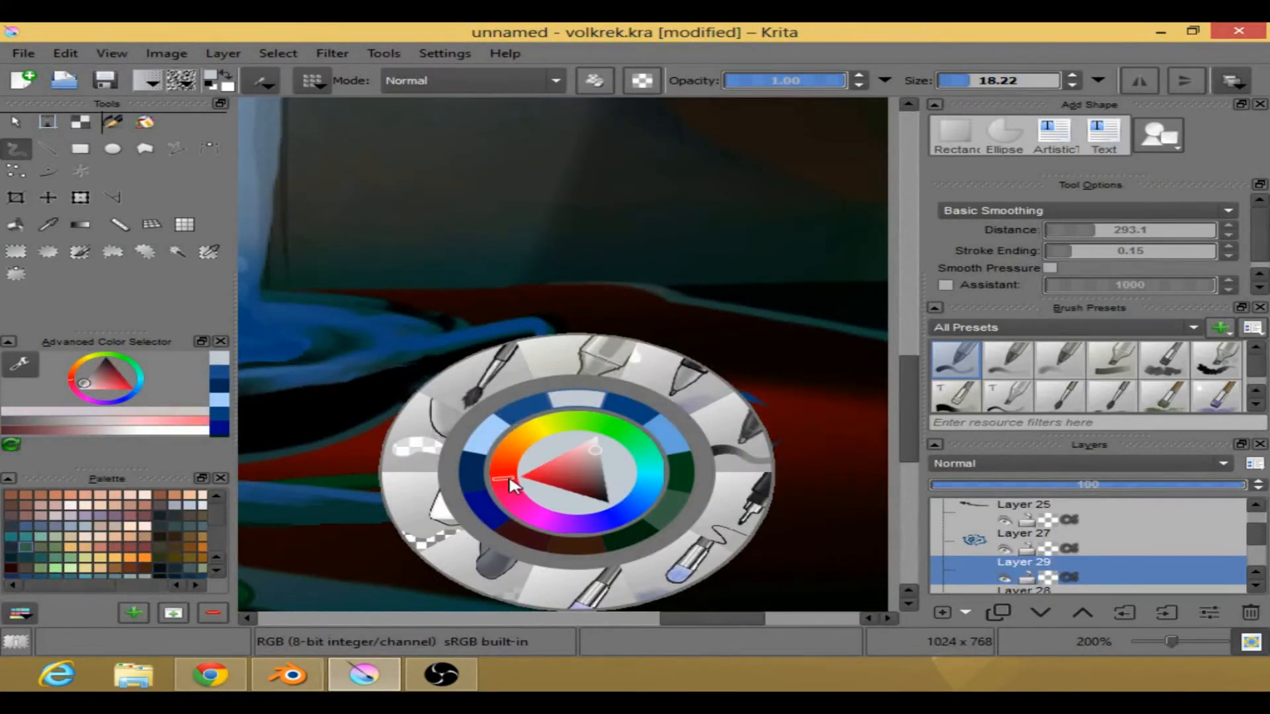
left_click(574, 459)
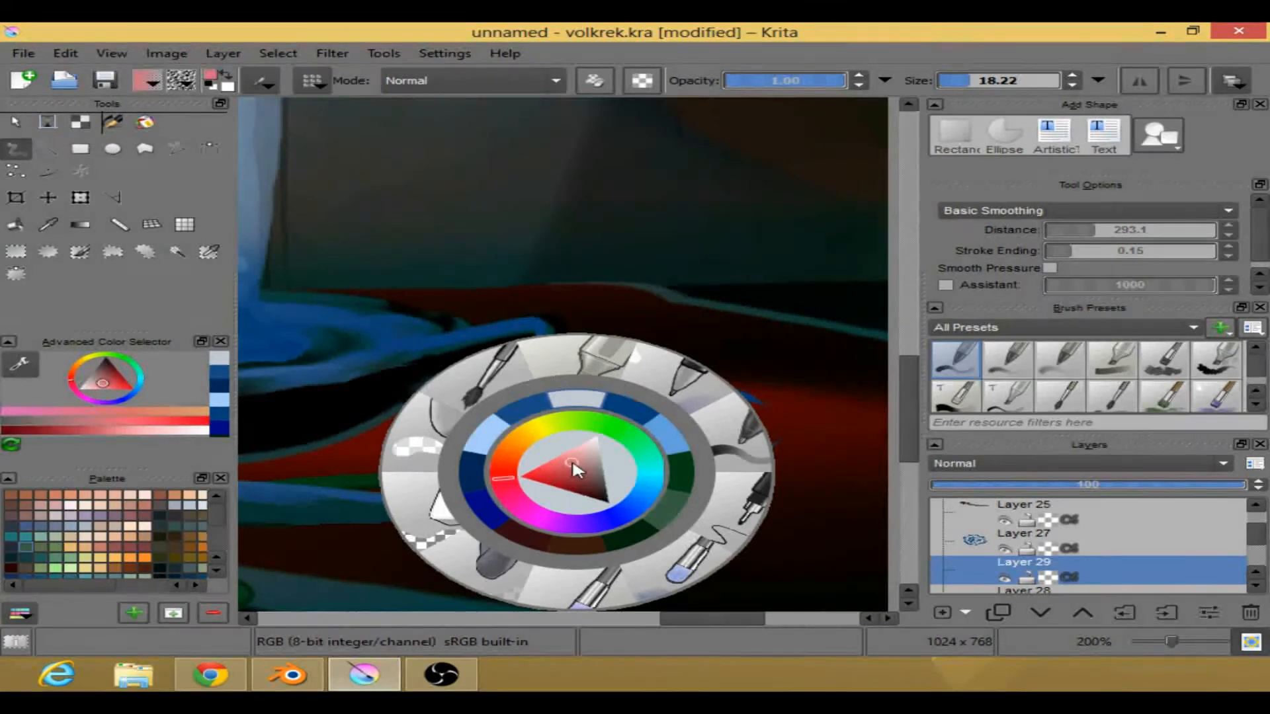
left_click(820, 437)
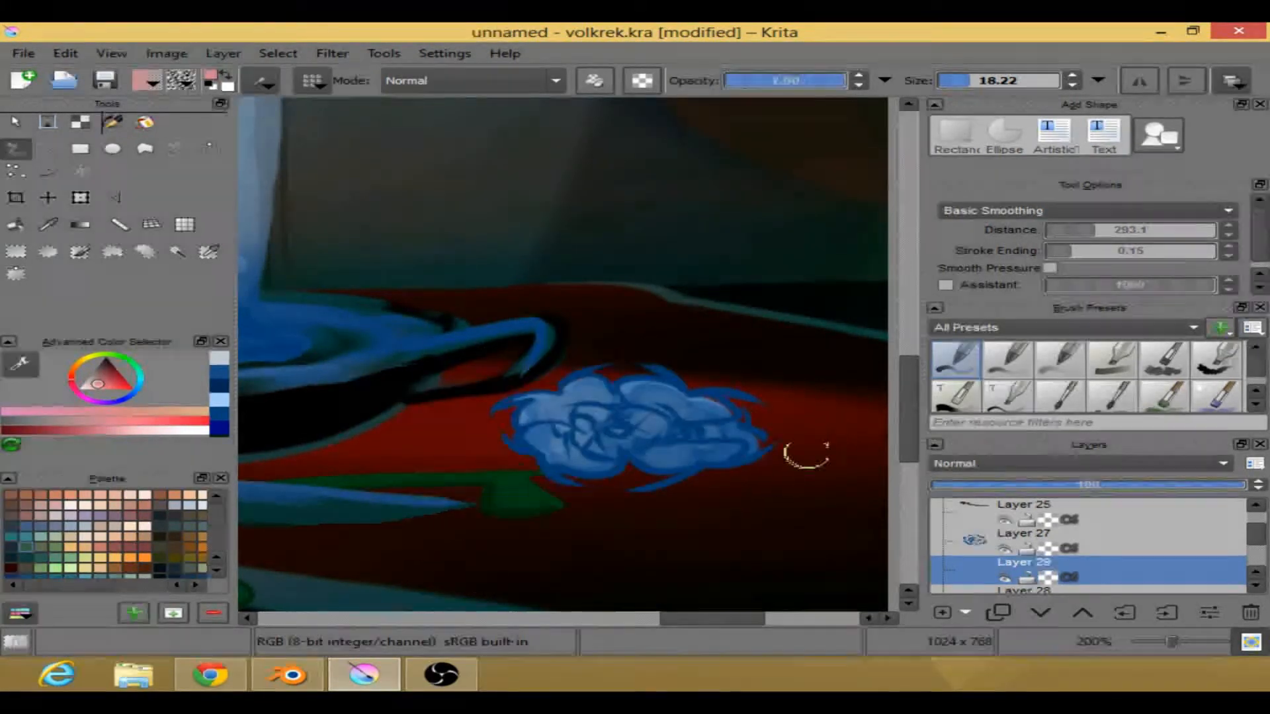
left_click_drag(964, 78, 950, 78)
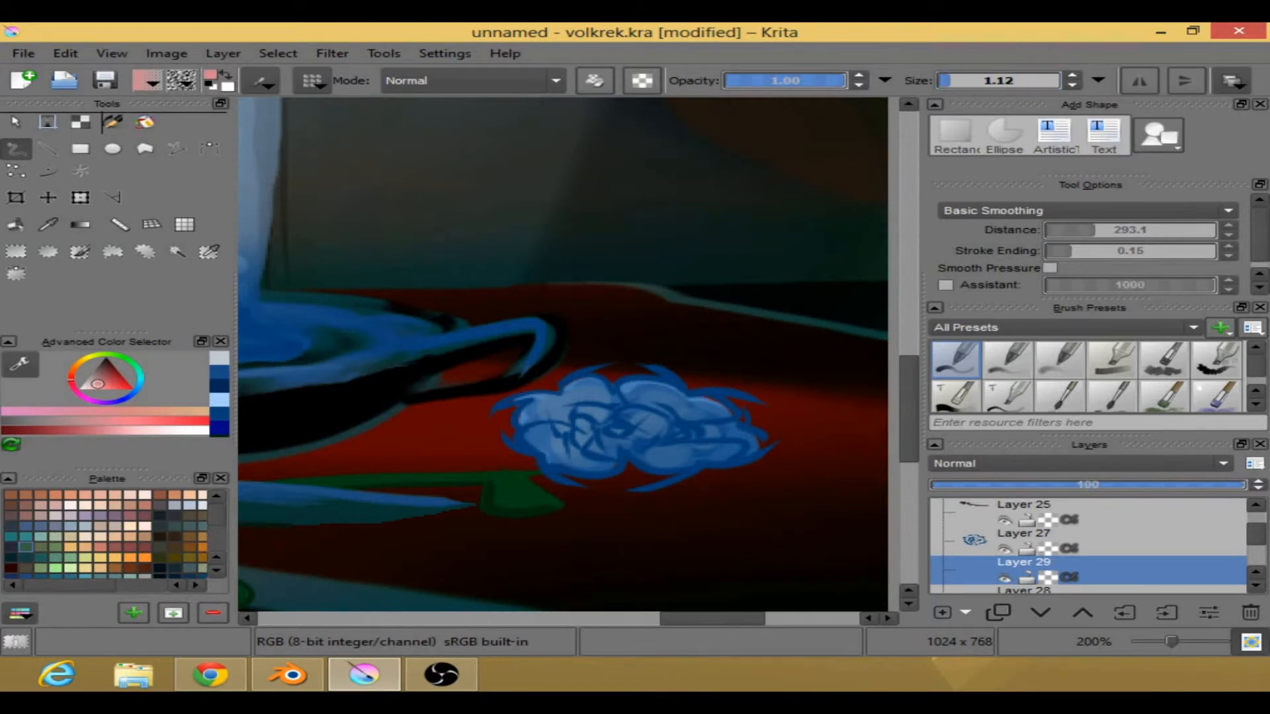
left_click_drag(660, 411, 670, 398)
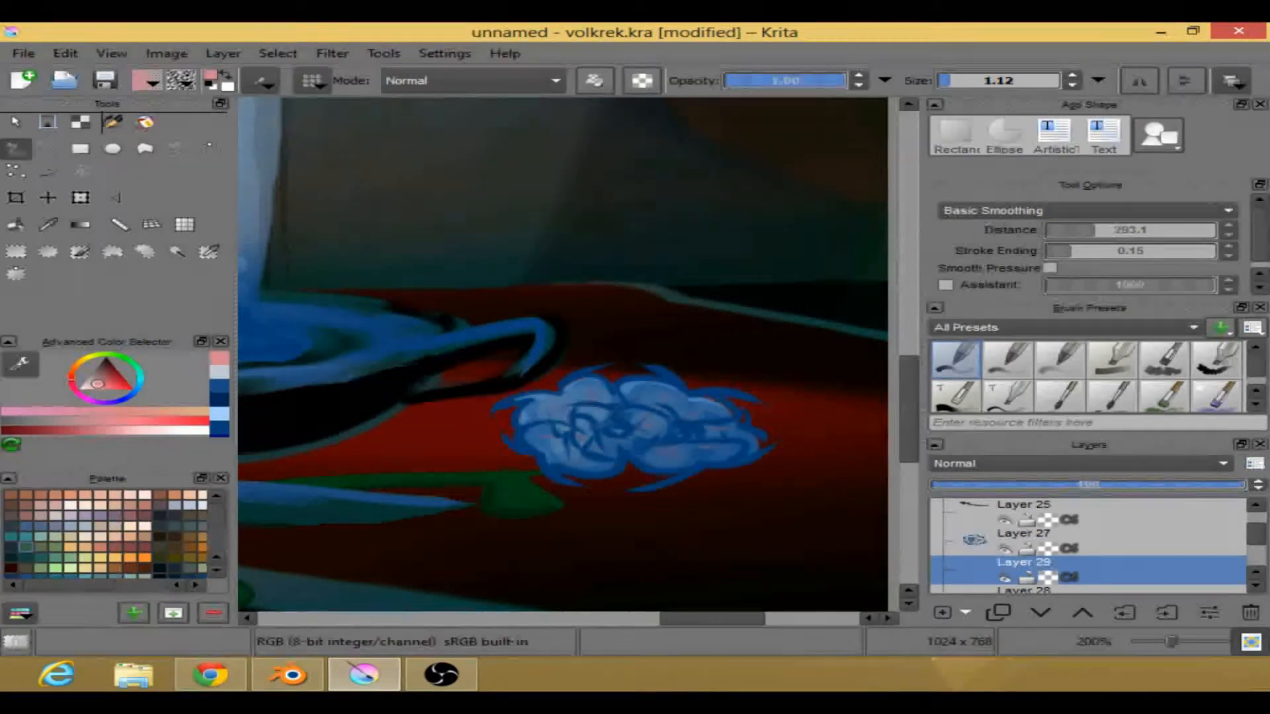
- Switch the paint color to a pale teal and add fine strokes to the flower's petals
left_click_drag(710, 616, 693, 616)
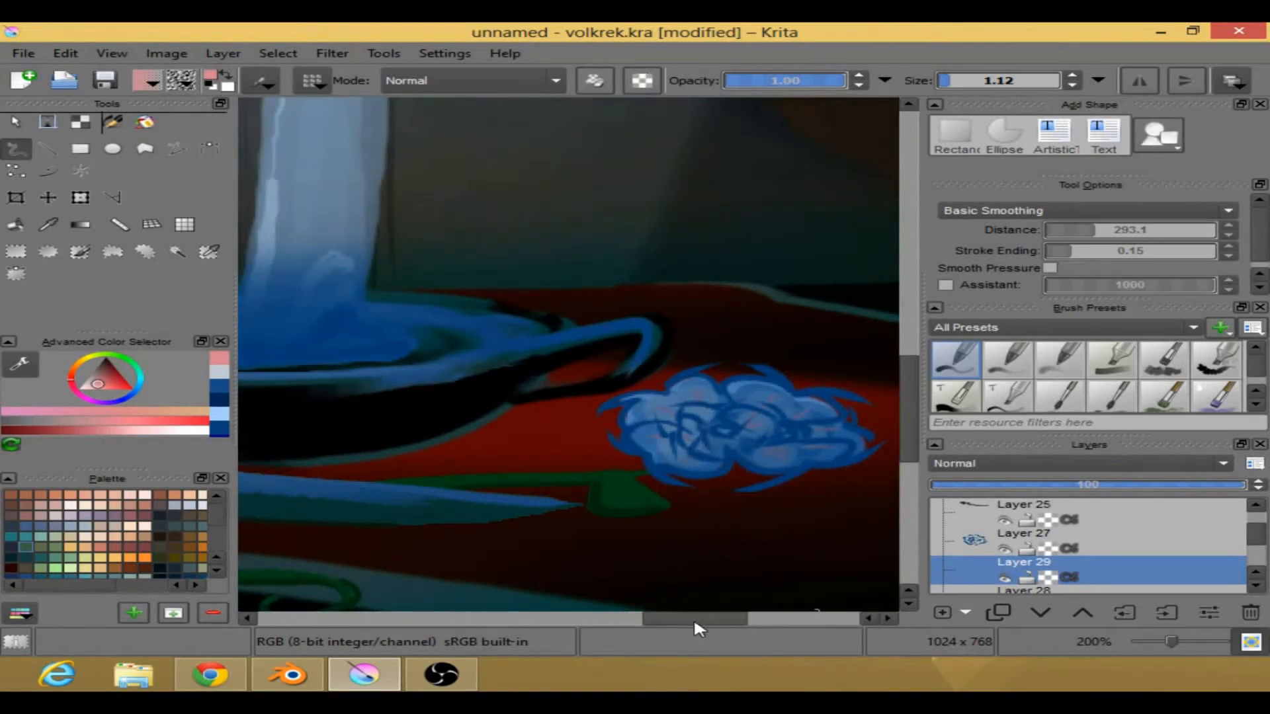
right_click(592, 398)
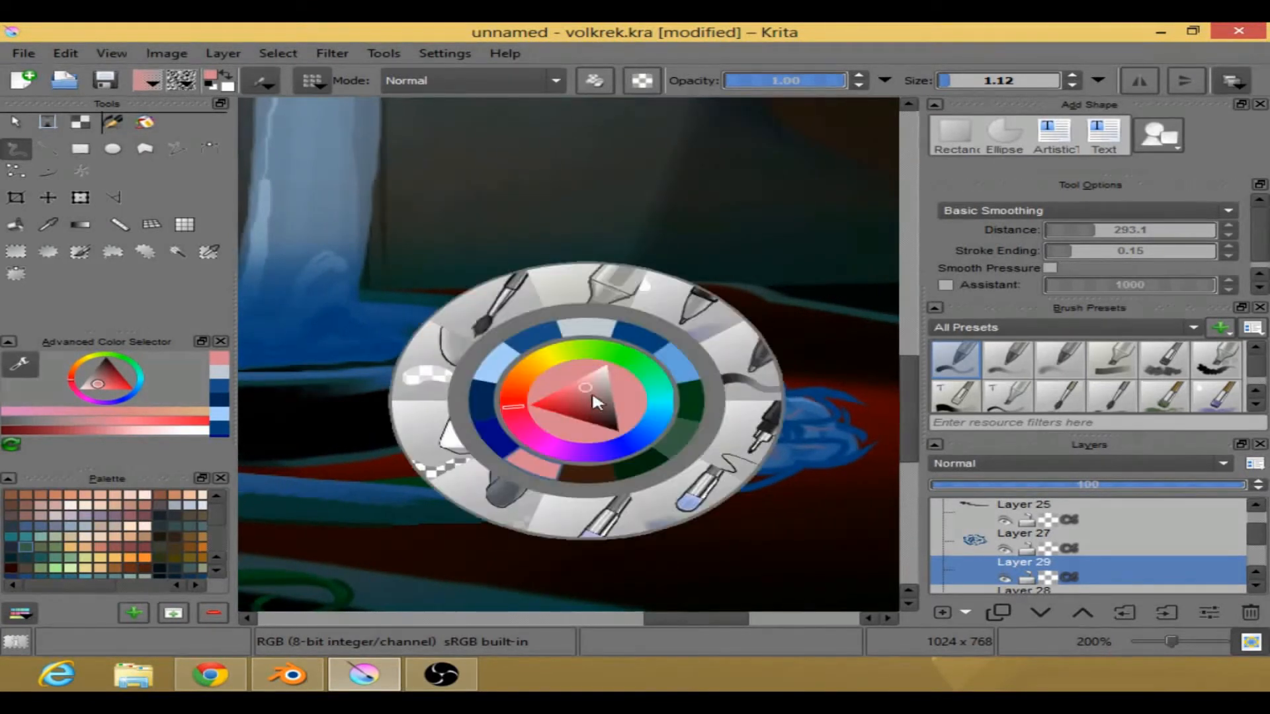
left_click(660, 400)
left_click(836, 488)
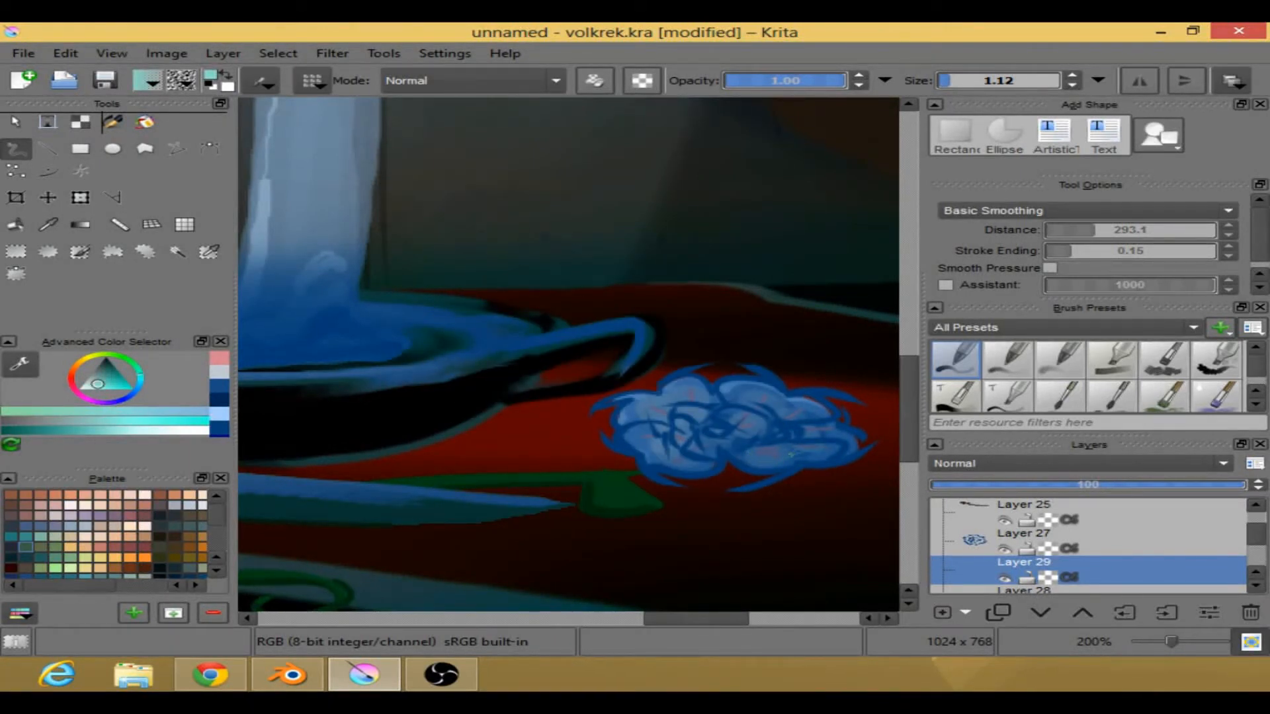
left_click_drag(792, 454, 821, 447)
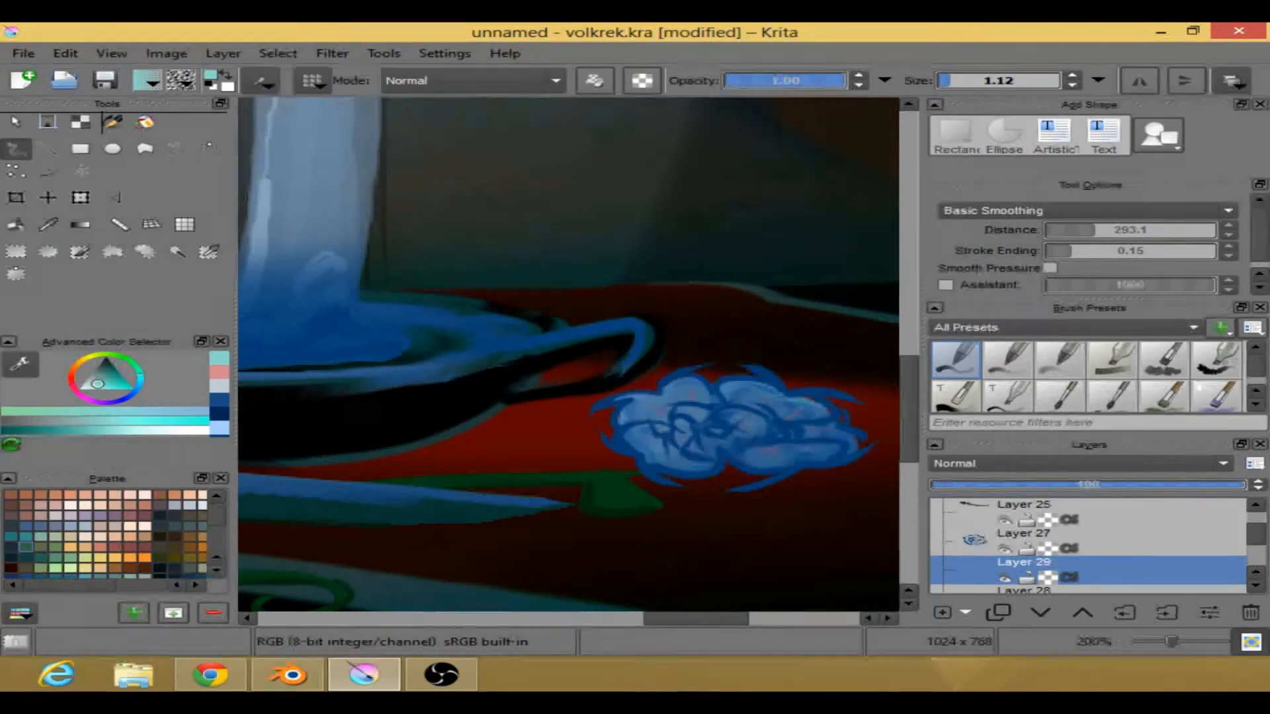
- On Layer 28, paint light blue highlights along the flower's petals with the brush size set to 2.56
mouse_move(732, 619)
left_mouse_down()
mouse_move(705, 615)
mouse_move(715, 619)
left_mouse_up()
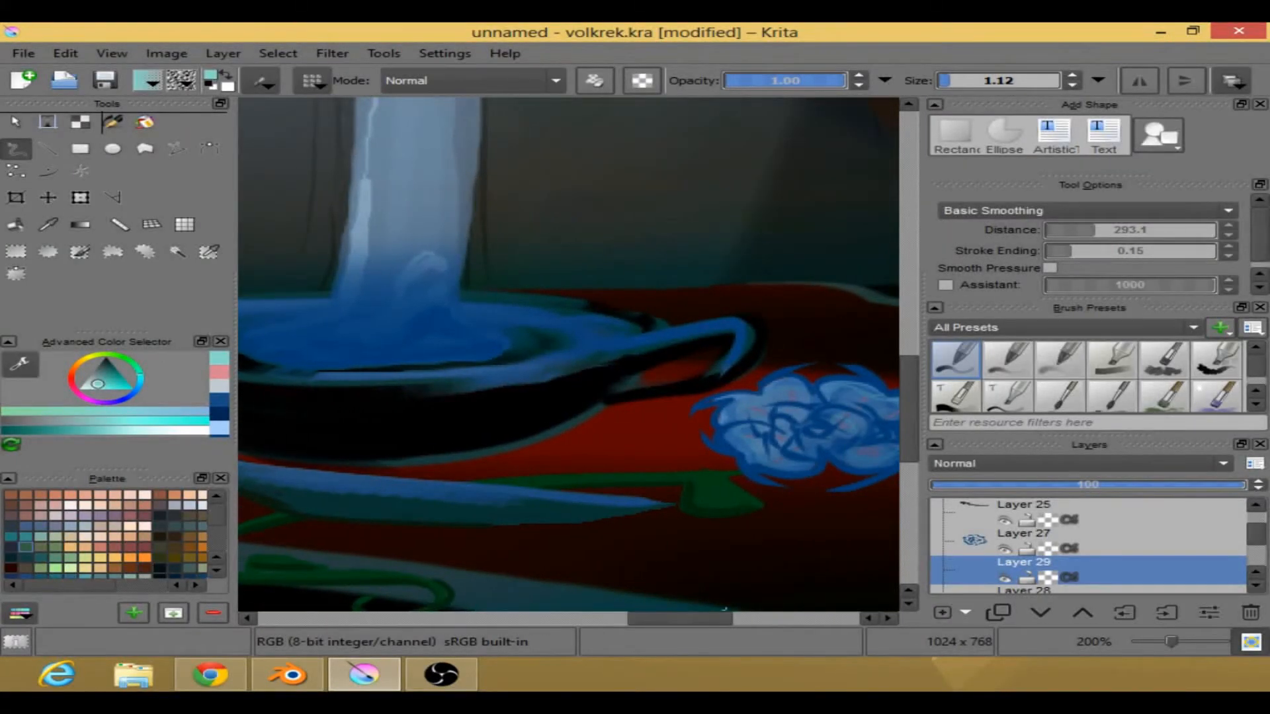
scroll(755, 495, "down", 4)
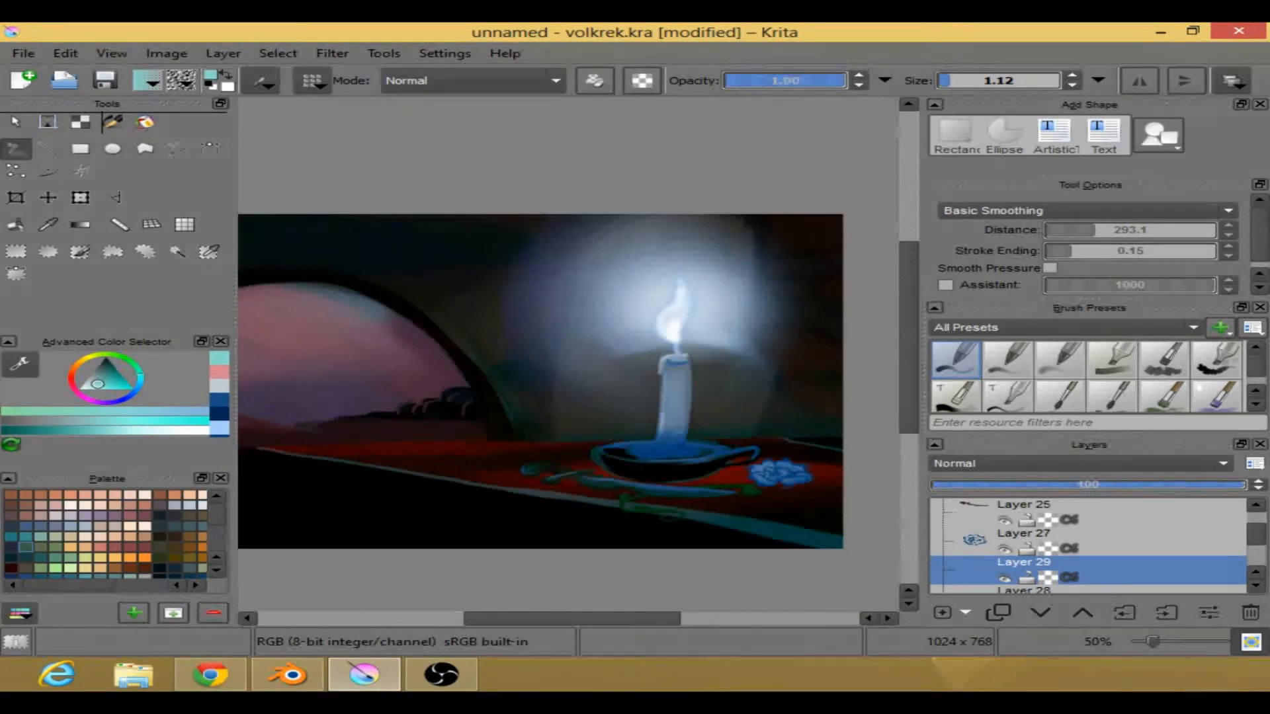
scroll(755, 495, "down", 1)
scroll(806, 471, "up", 3)
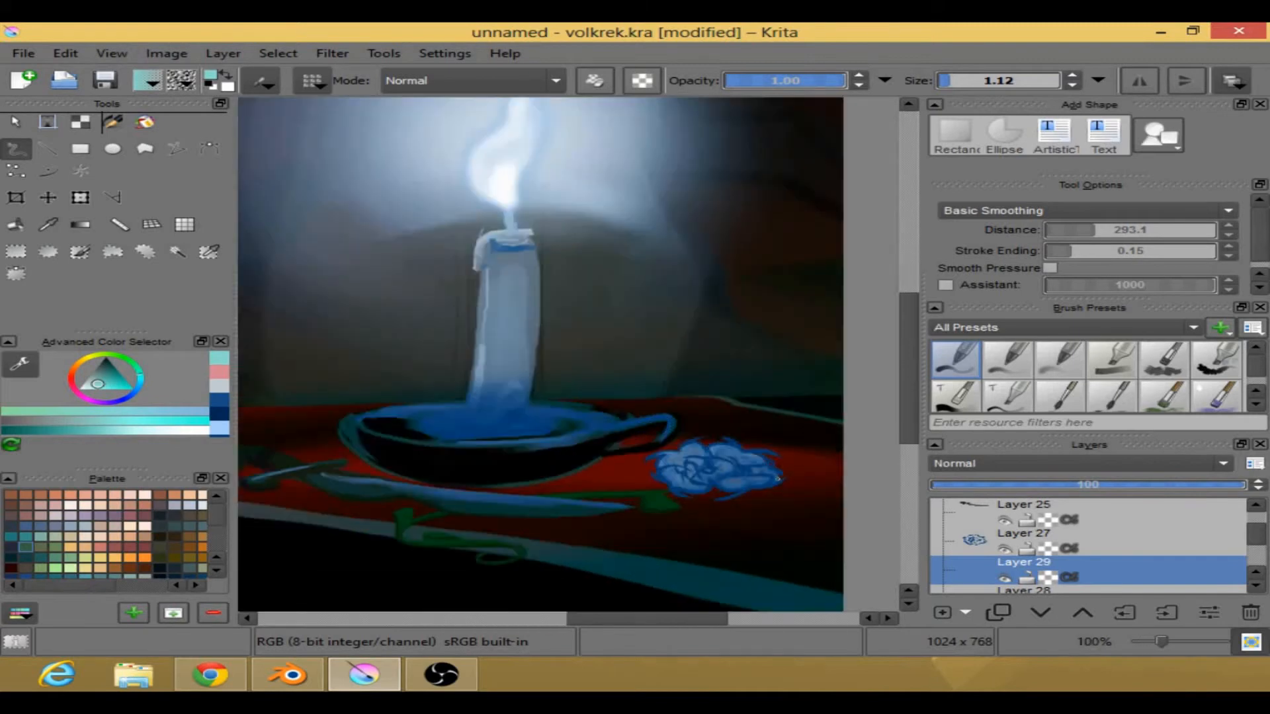
scroll(736, 503, "up", 4)
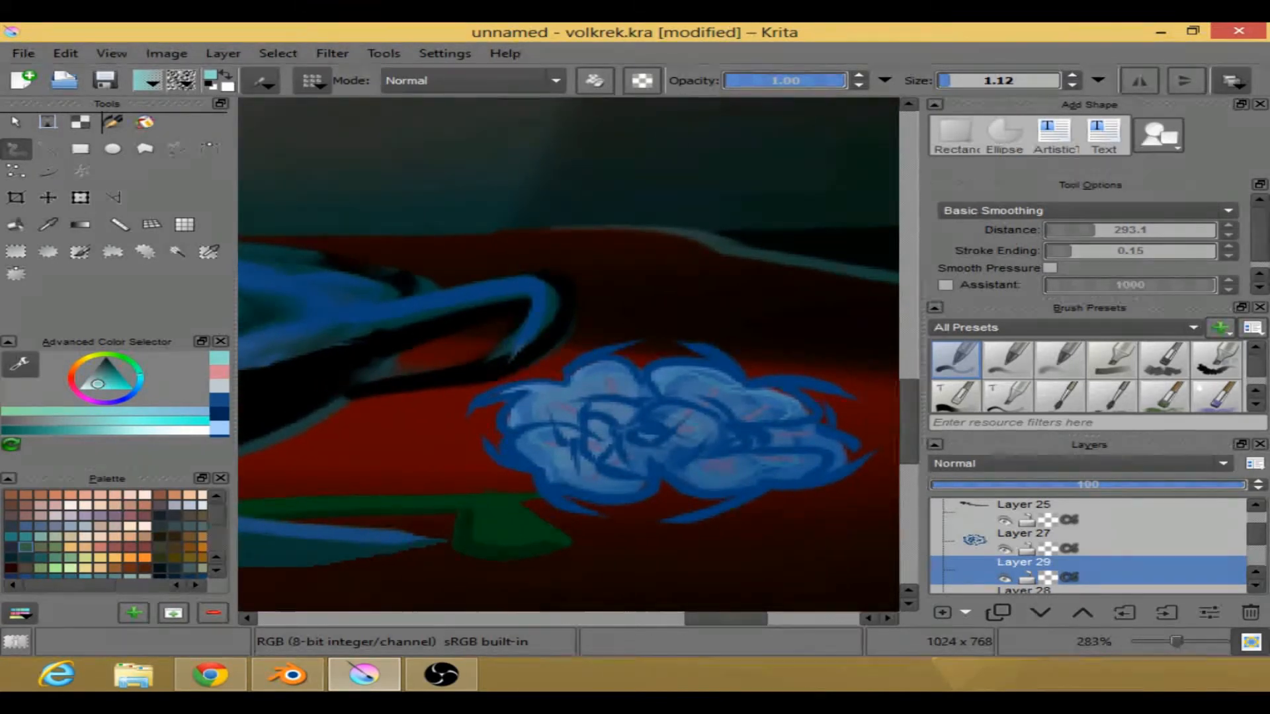
left_click(1249, 585)
left_click(1249, 586)
left_click(999, 536)
right_click(563, 422)
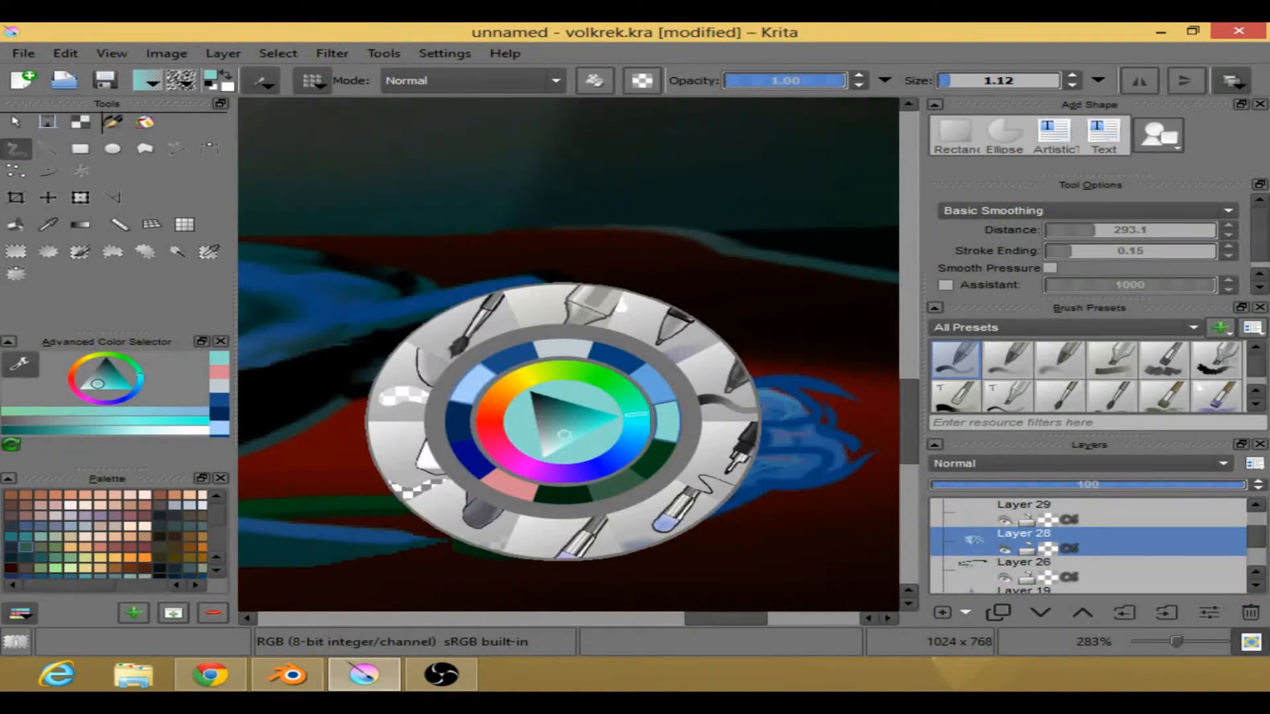
left_click(470, 390)
left_click(953, 82)
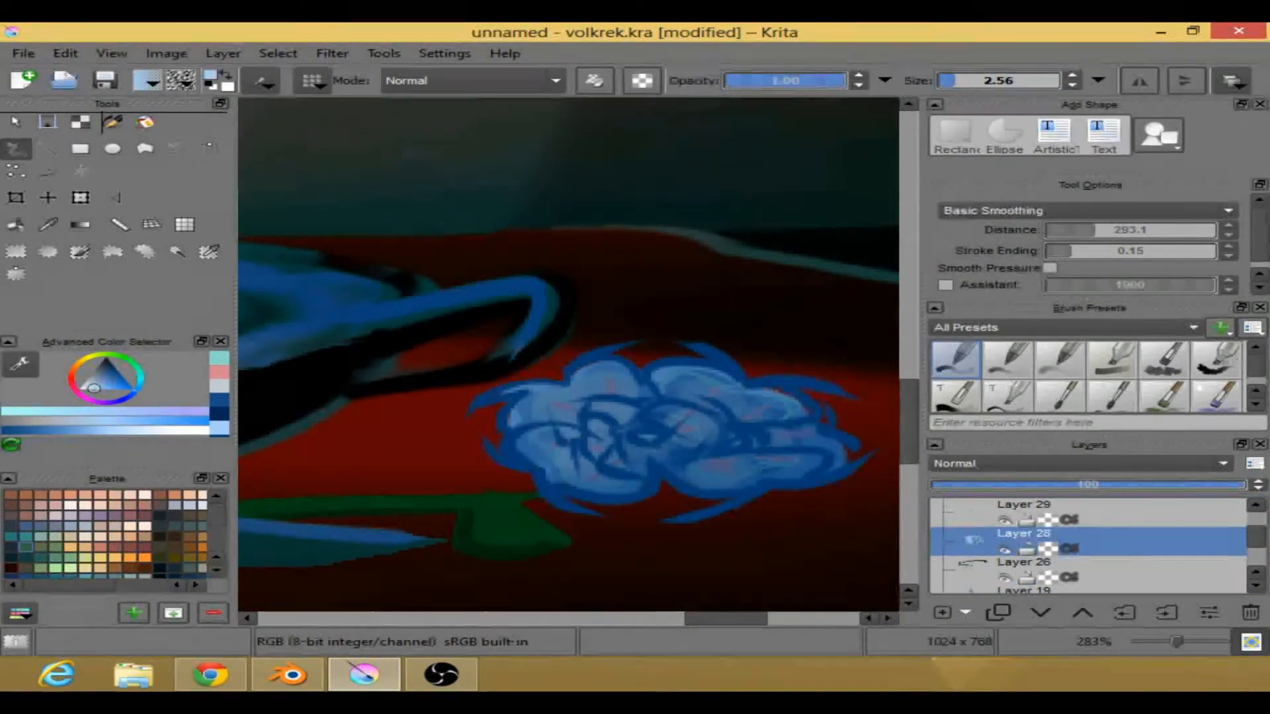
left_click_drag(510, 425, 521, 402)
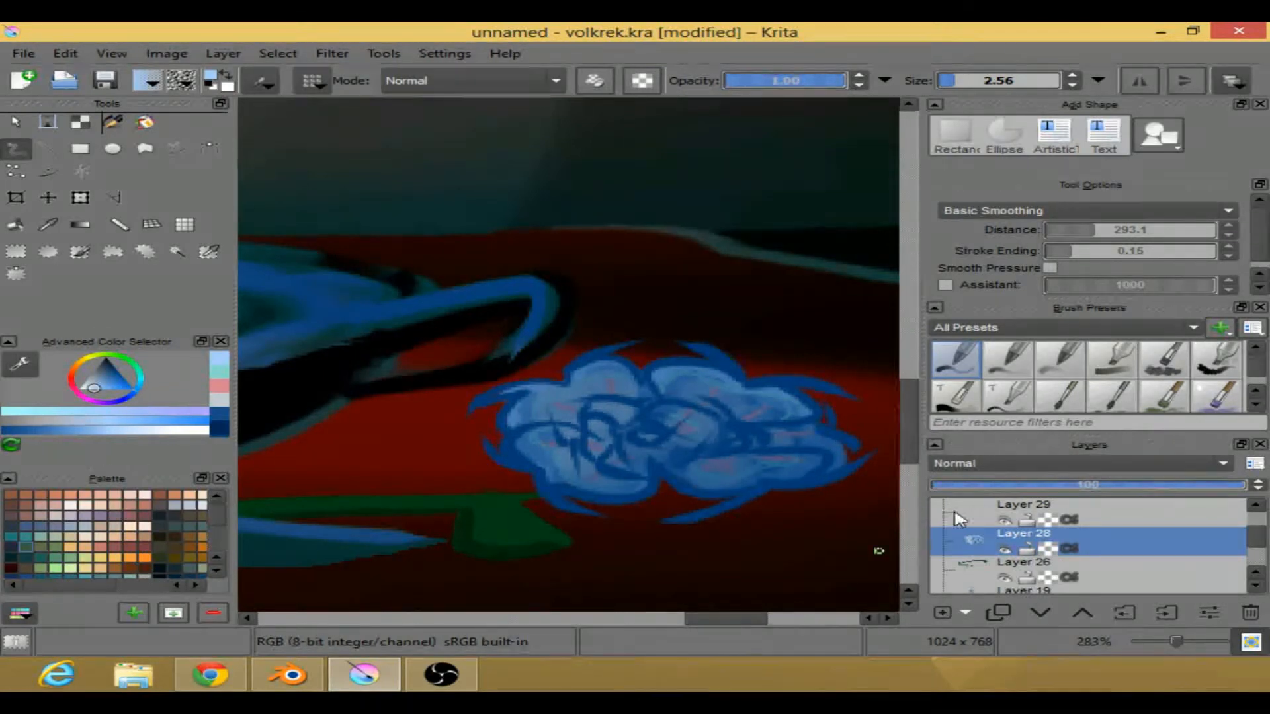
- Add a paint layer above Layer 27 and choose a deep blue as the paint color
left_click(1253, 507)
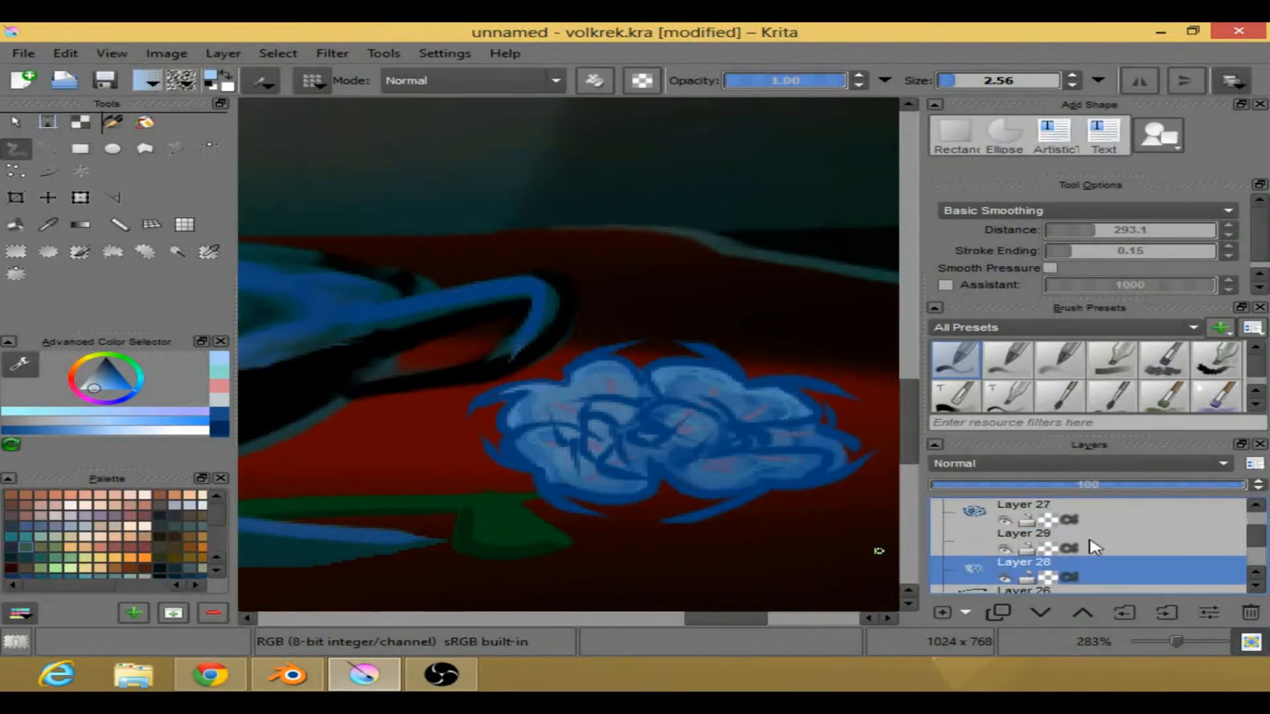
left_click(1255, 505)
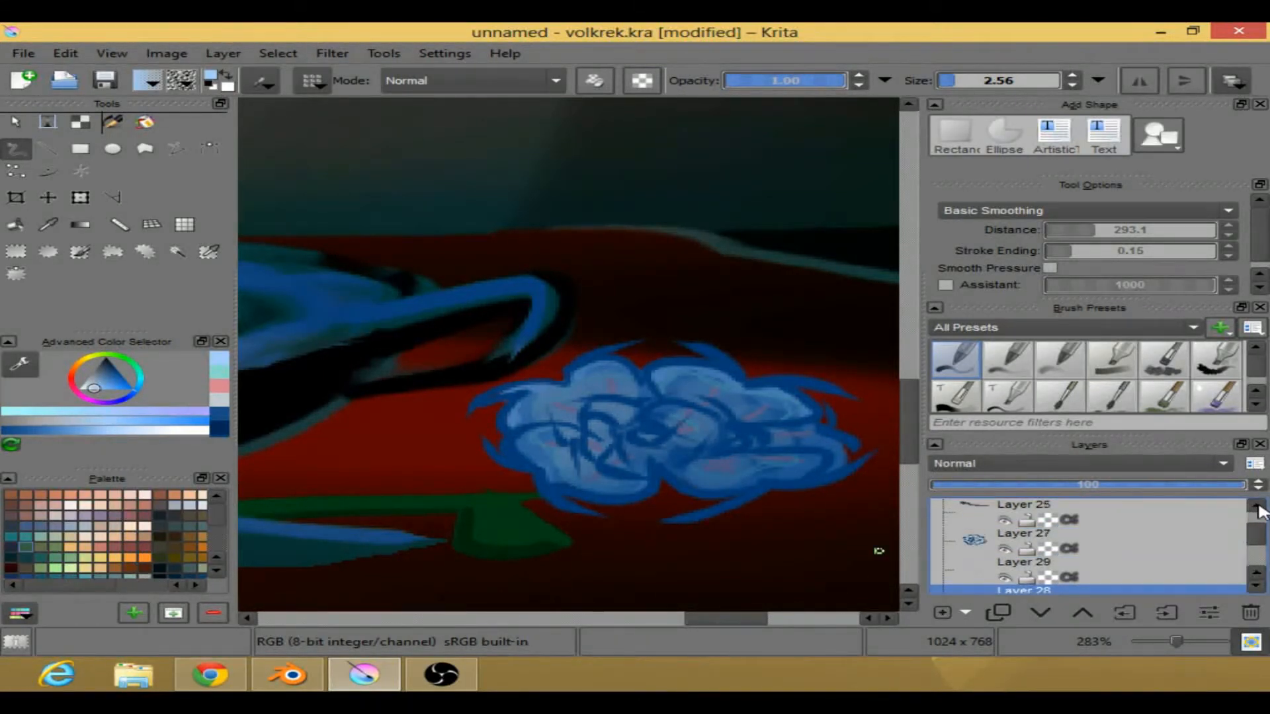
key("Insert")
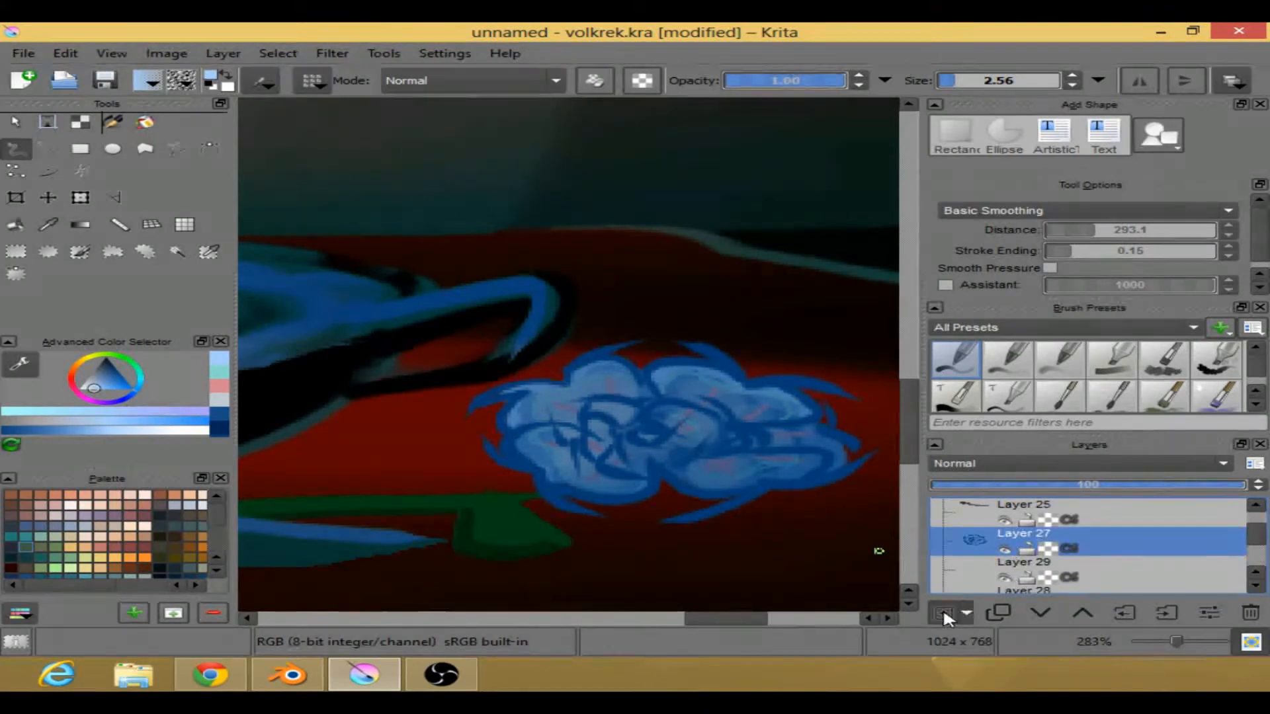
right_click(679, 389)
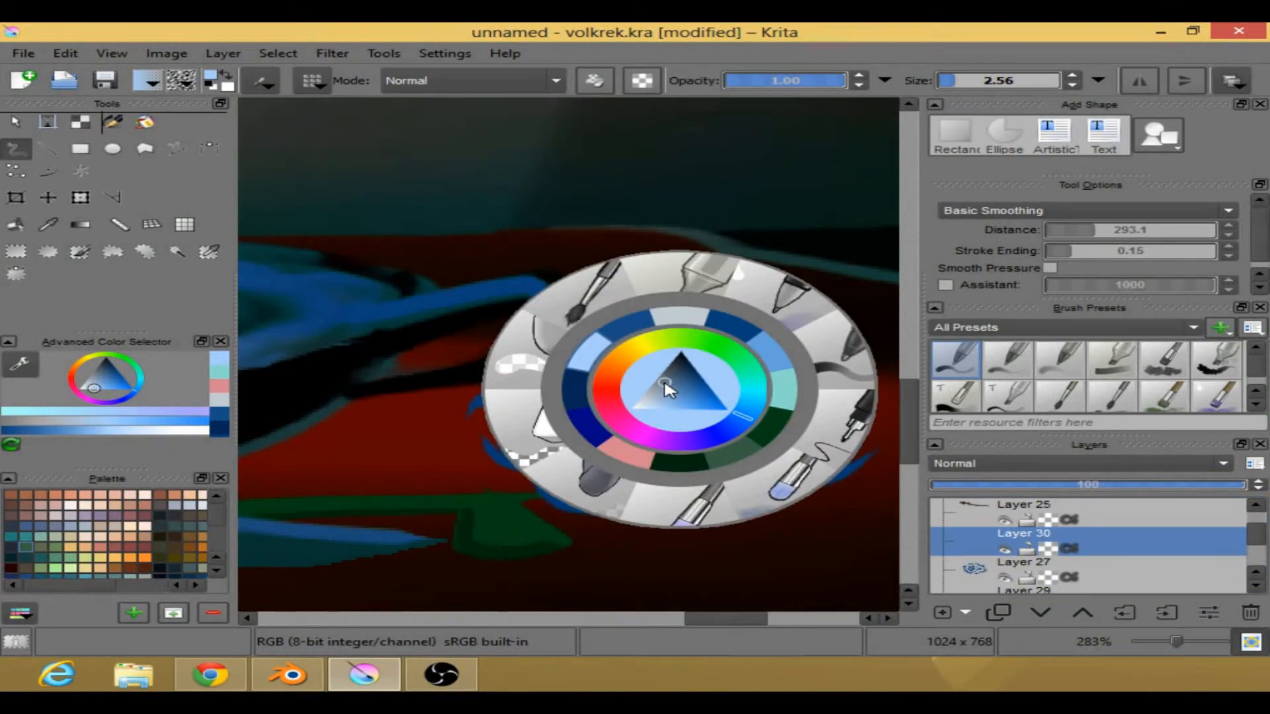
left_click(685, 379)
left_click(464, 453)
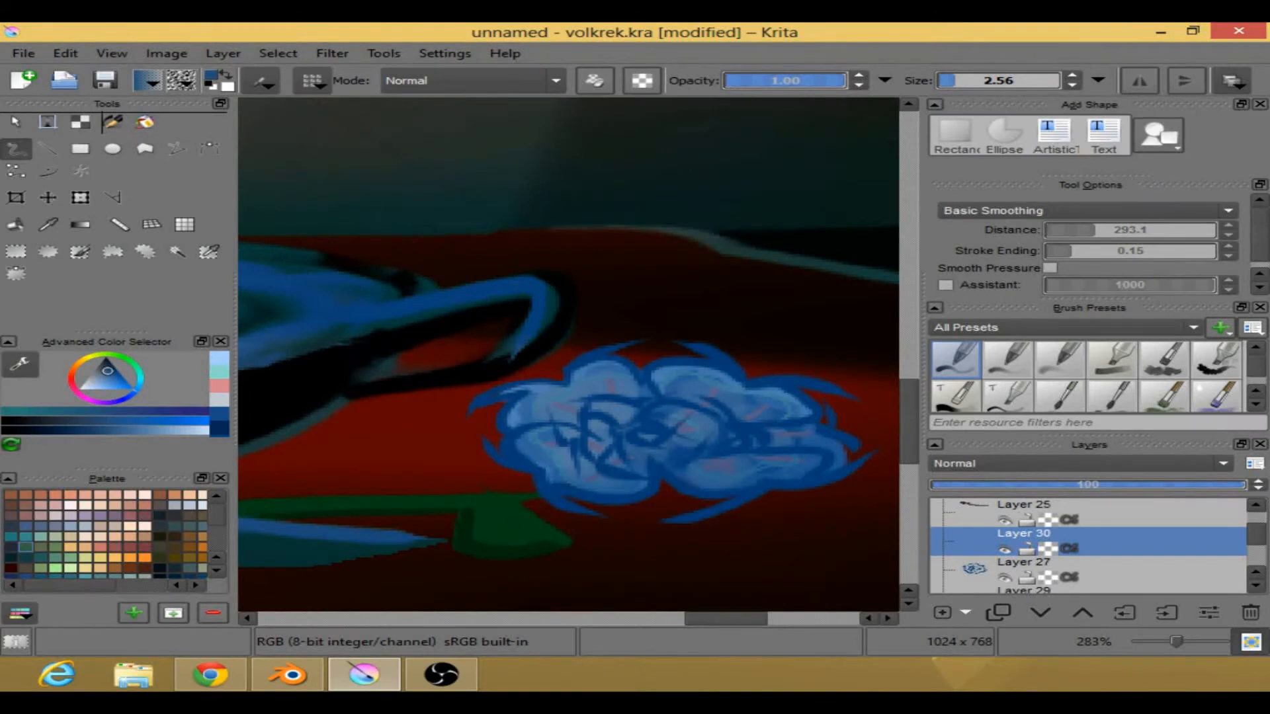
- Try blending shading across the flower's lower petals on Layer 30 using the blending brush at size 20.49
right_click(694, 285)
left_click(706, 441)
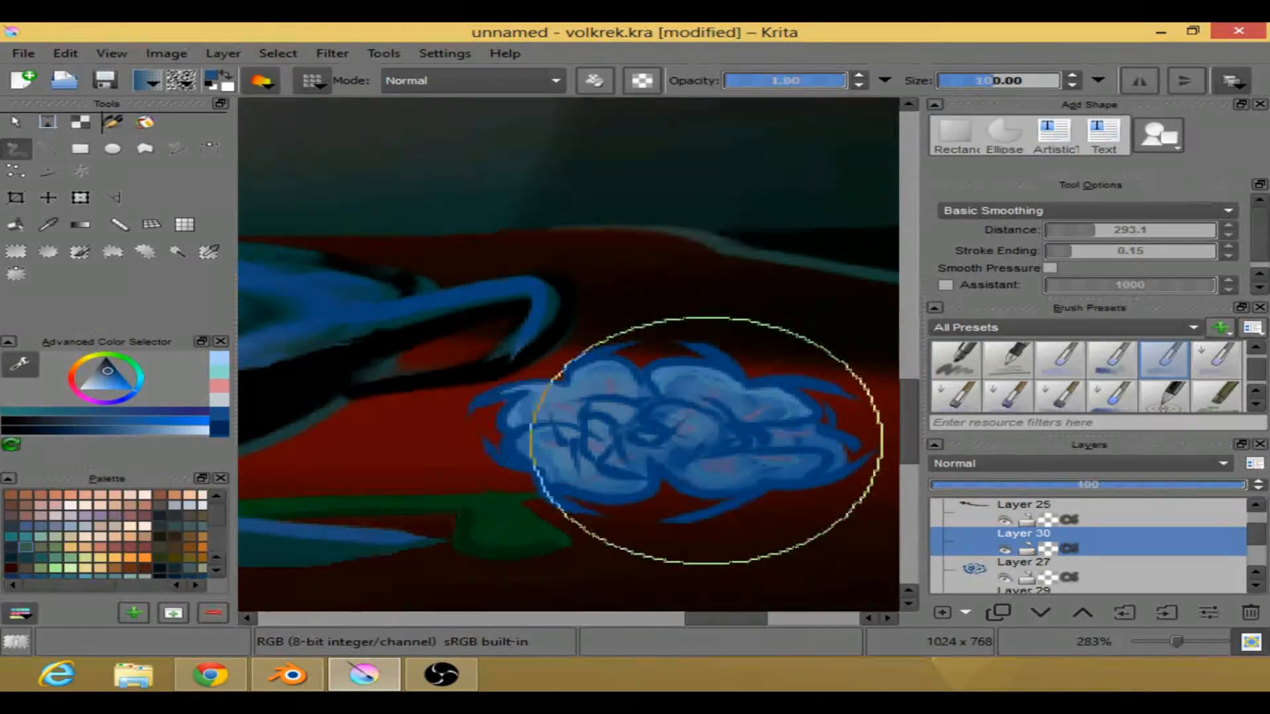
left_click_drag(986, 81, 971, 80)
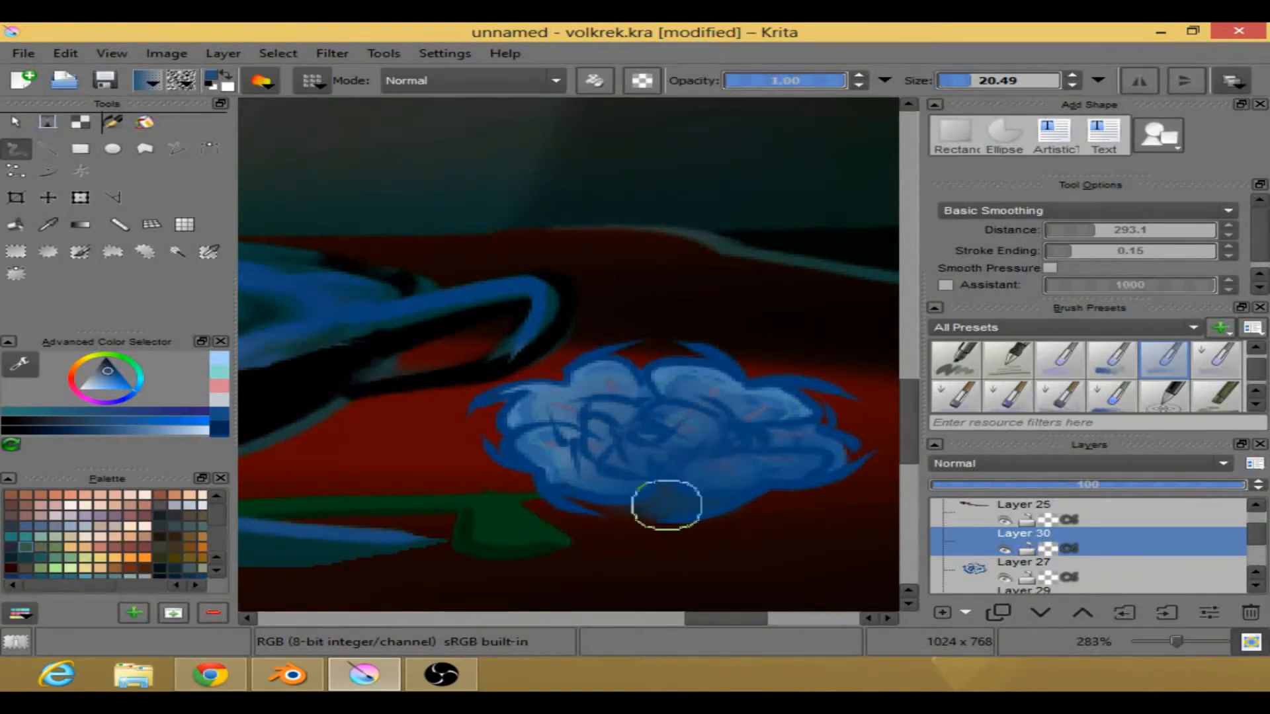
left_click_drag(671, 505, 746, 496)
key("ctrl+z")
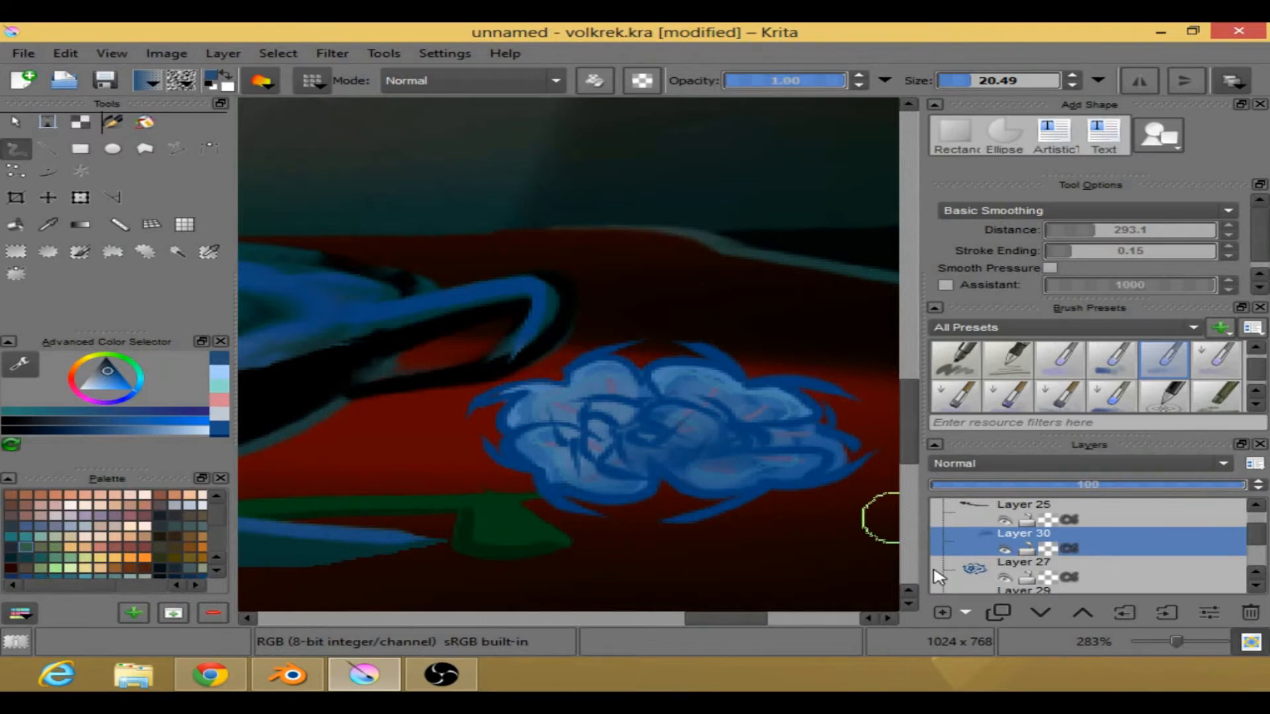
- Add a new paint layer and place it directly beneath Layer 28
scroll(618, 351, "down", 5)
left_click_drag(659, 374, 776, 407)
scroll(747, 353, "down", 1)
mouse_move(748, 354)
left_mouse_down()
mouse_move(763, 351)
mouse_move(763, 368)
mouse_move(720, 390)
left_mouse_up()
scroll(757, 366, "up", 5)
scroll(727, 395, "down", 4)
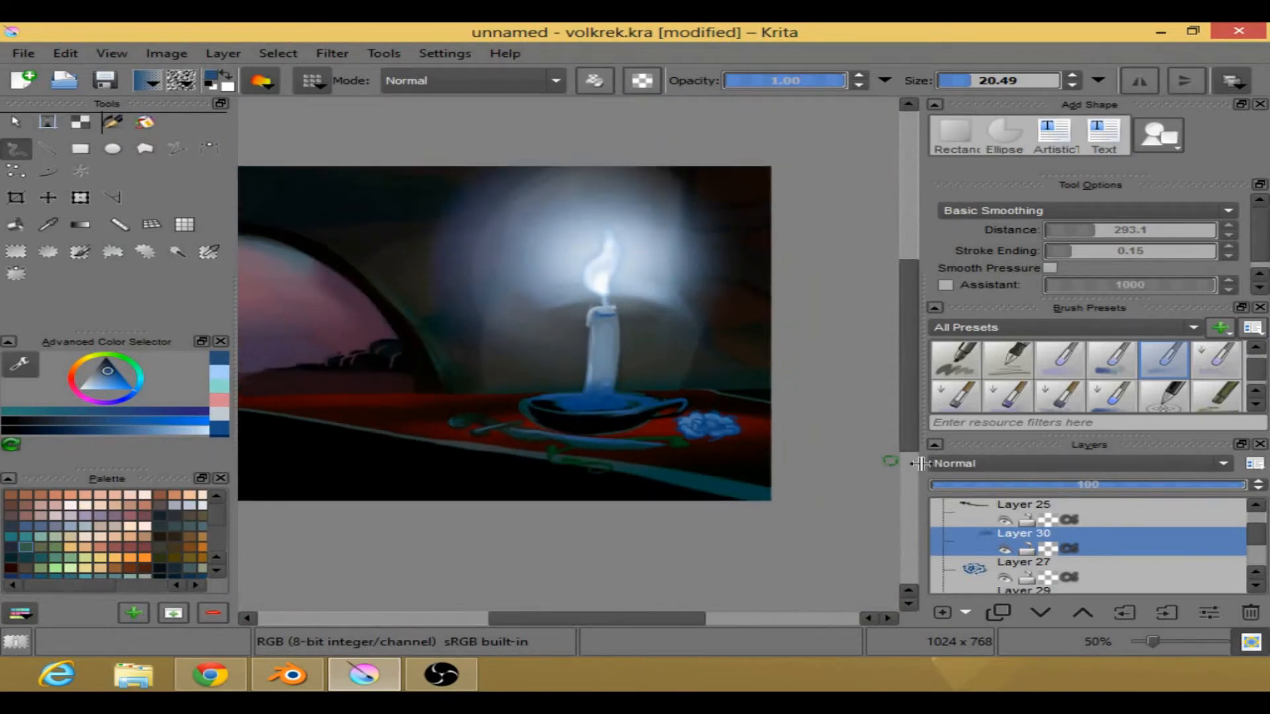
scroll(1051, 543, "down", 1)
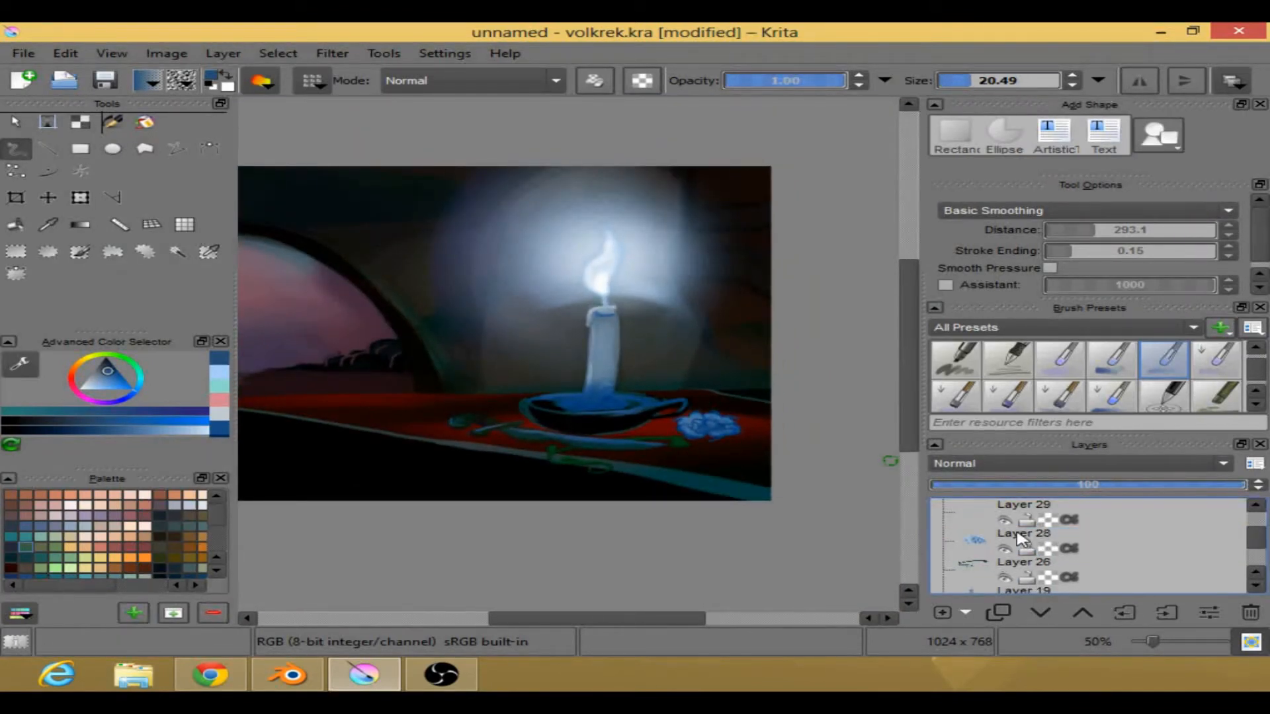
left_click(1022, 549)
left_click(941, 615)
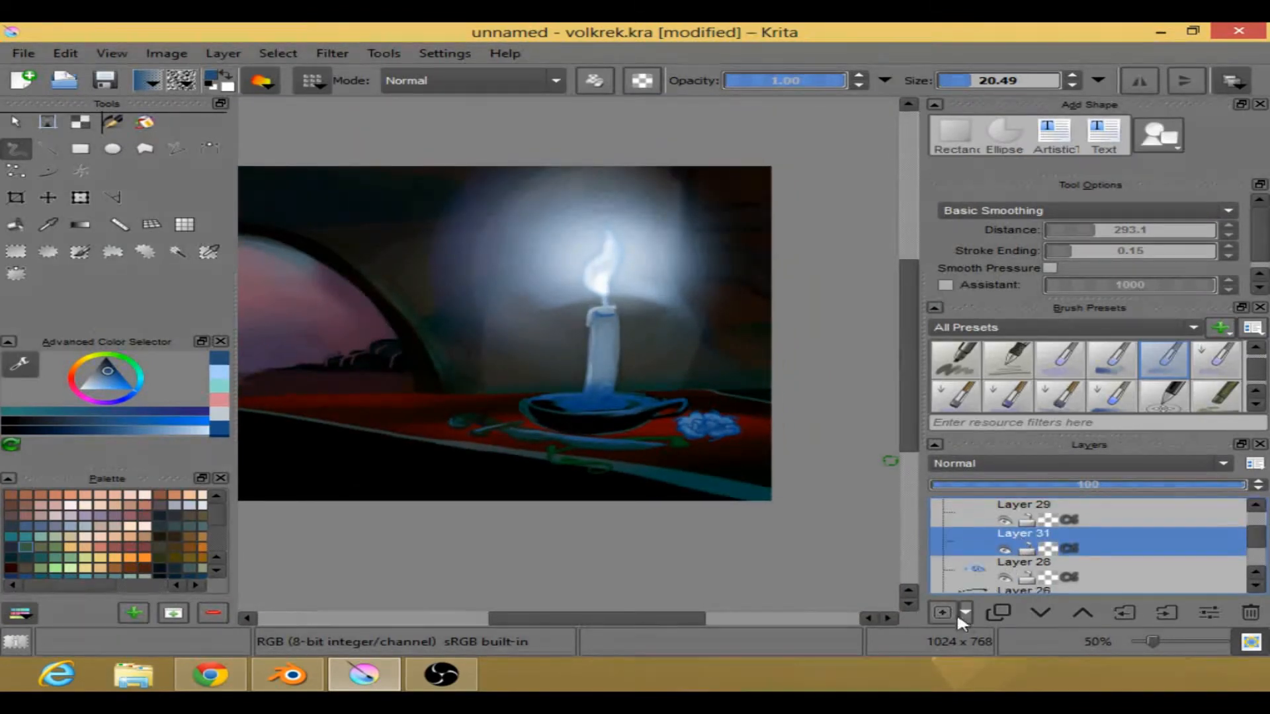
left_click(1040, 612)
scroll(754, 438, "up", 2)
right_click(771, 439)
left_click(857, 413)
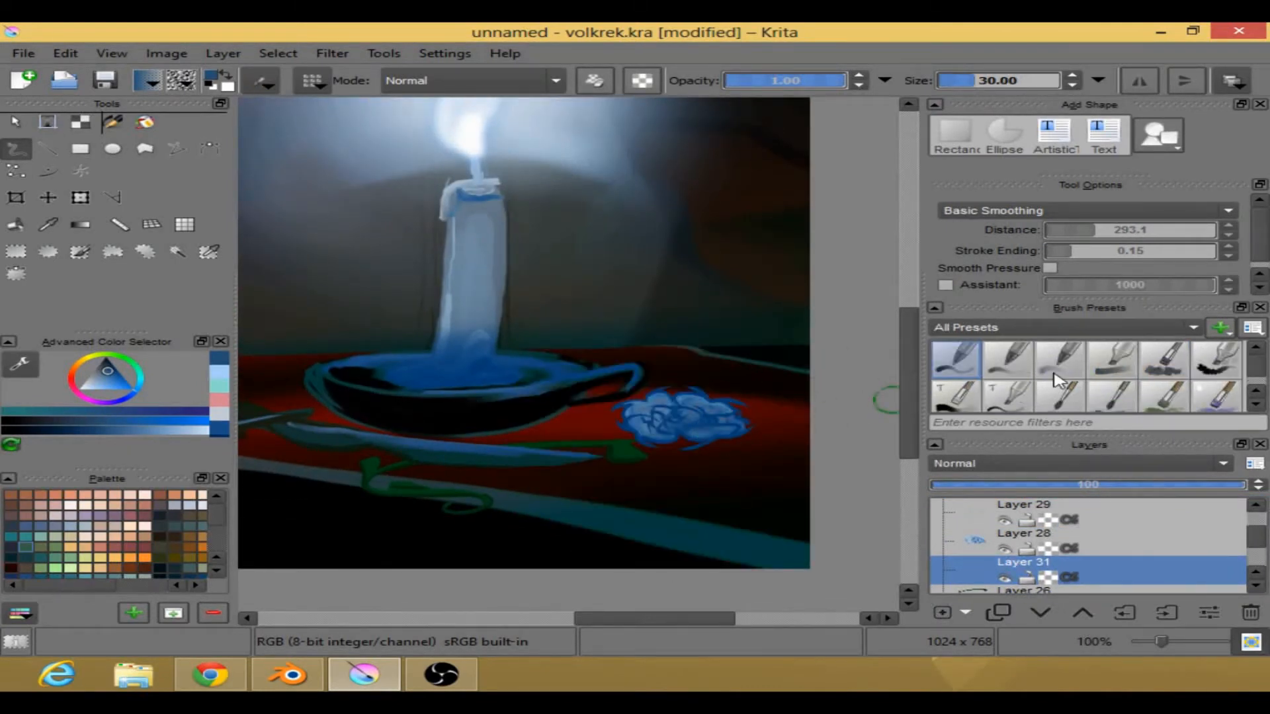
scroll(1165, 381, "down", 3)
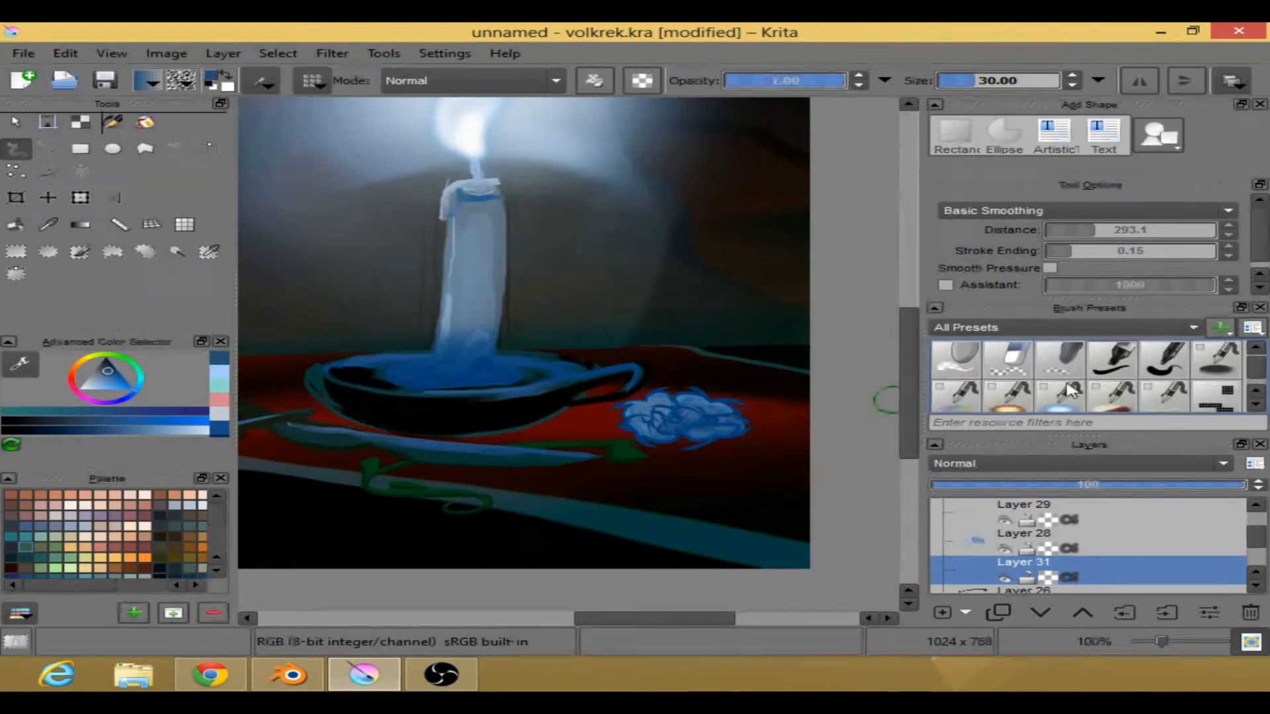
left_click(1213, 365)
left_click_drag(1010, 82, 994, 84)
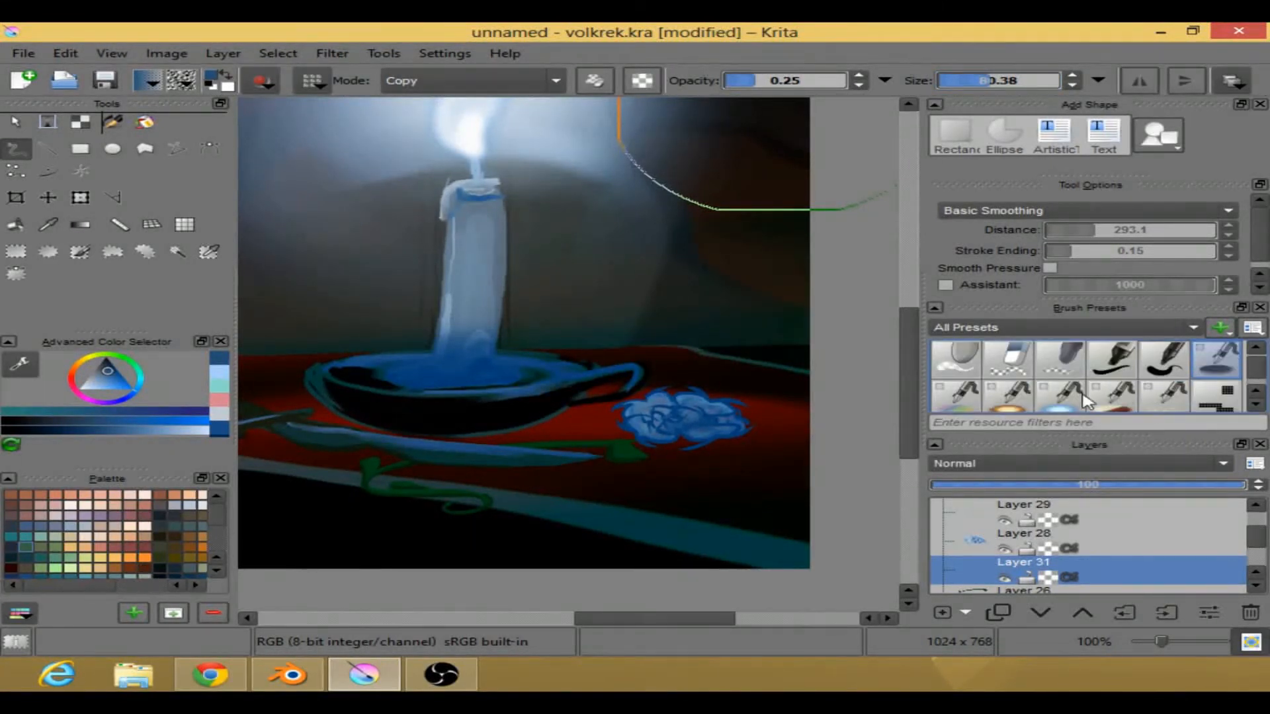
scroll(1115, 395, "down", 1)
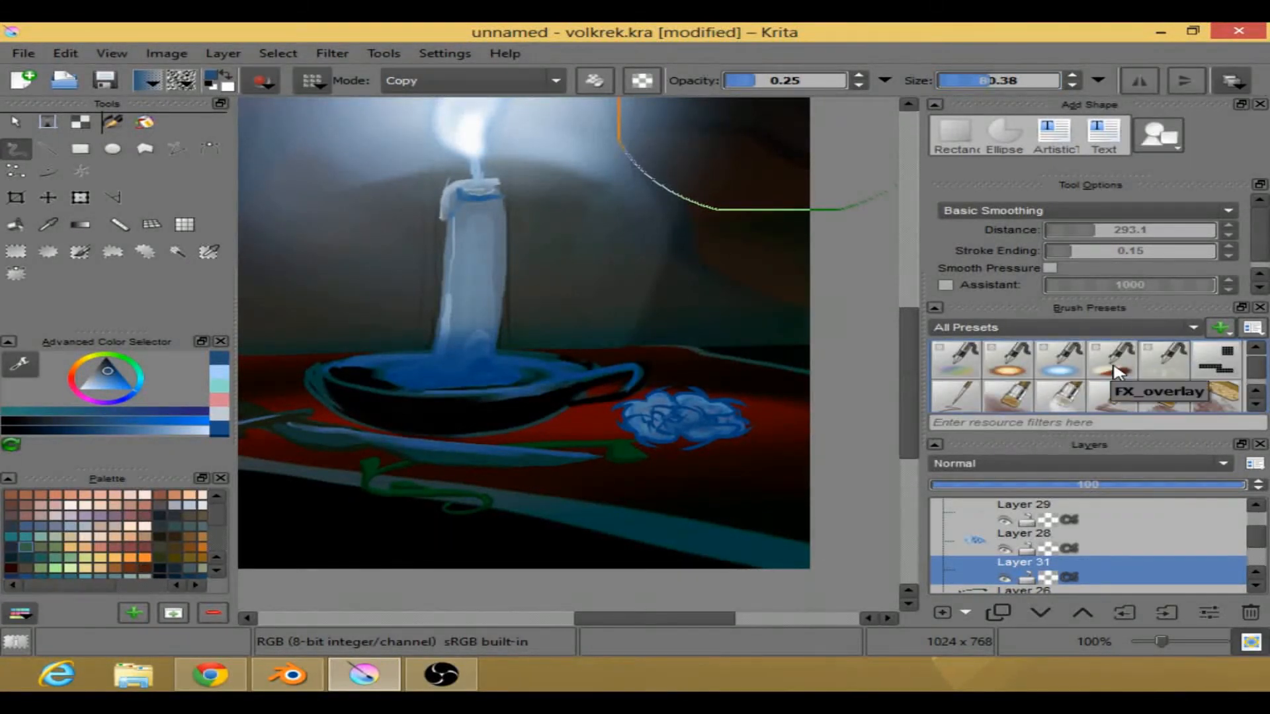
scroll(979, 374, "down", 2)
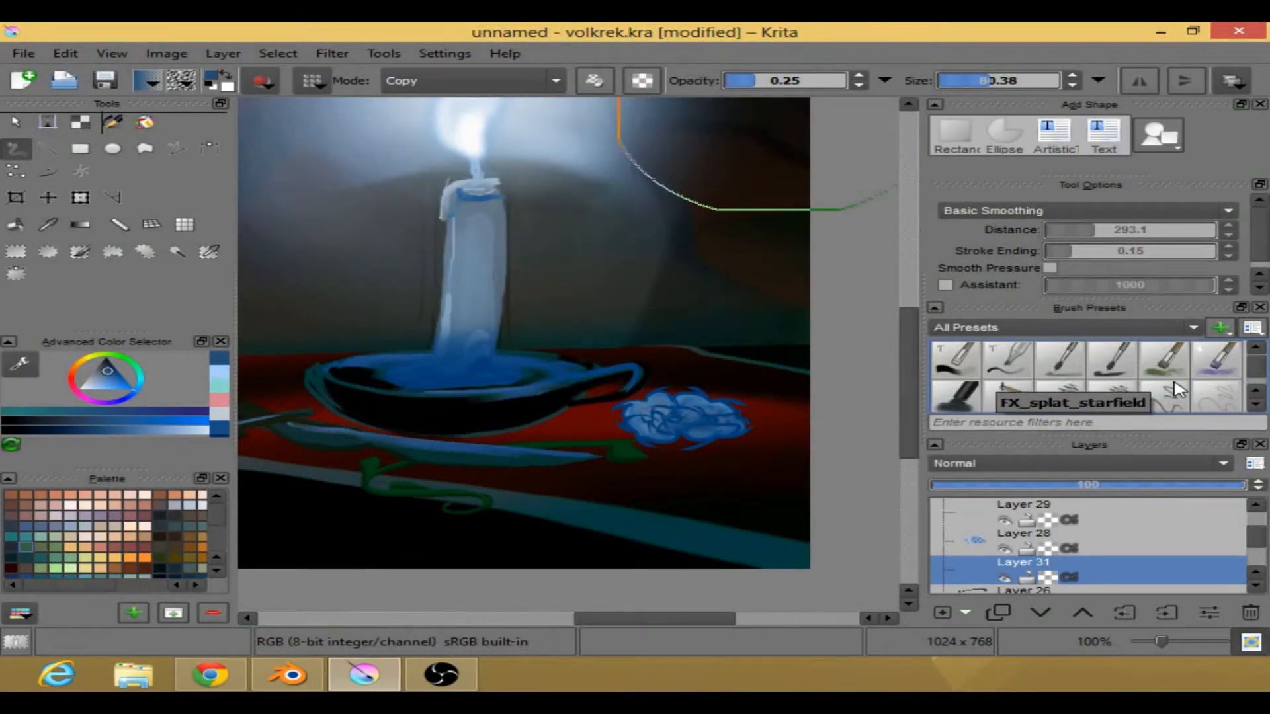
scroll(1176, 390, "up", 1)
- Switch to the tapered-stroke brush preset with Normal blending, full opacity and size 30
right_click(577, 437)
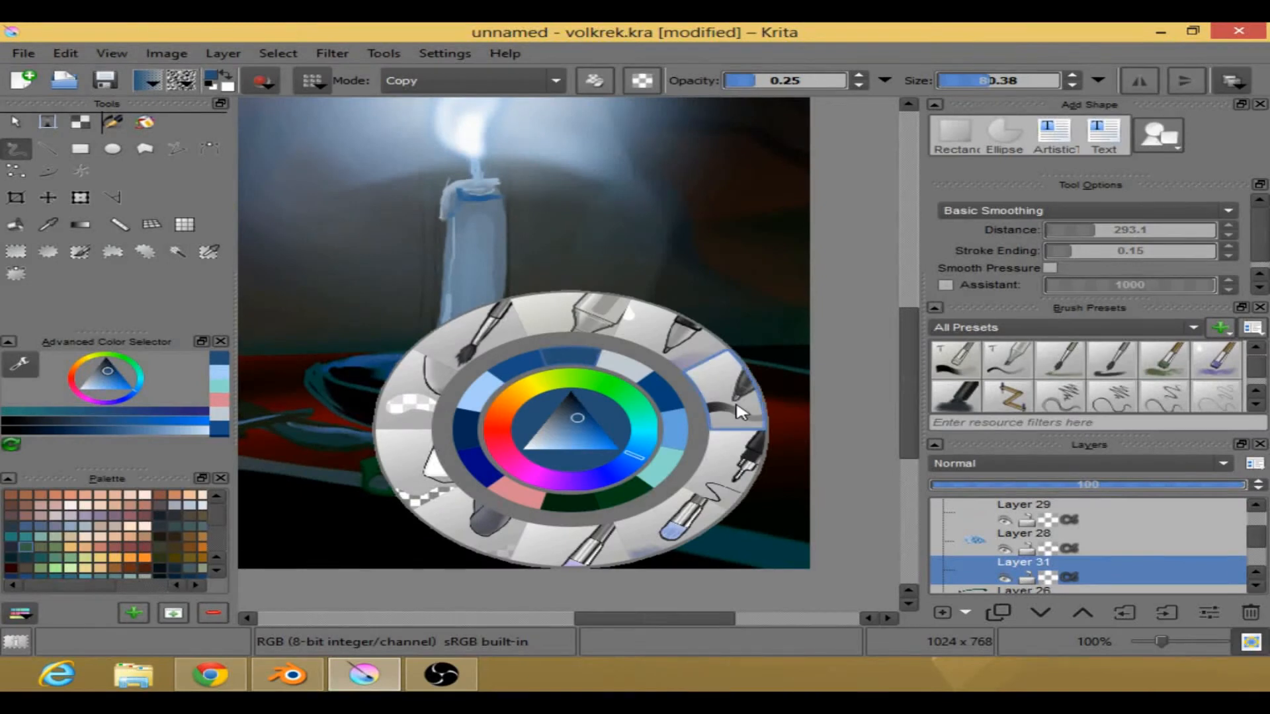
left_click(582, 310)
right_click(511, 399)
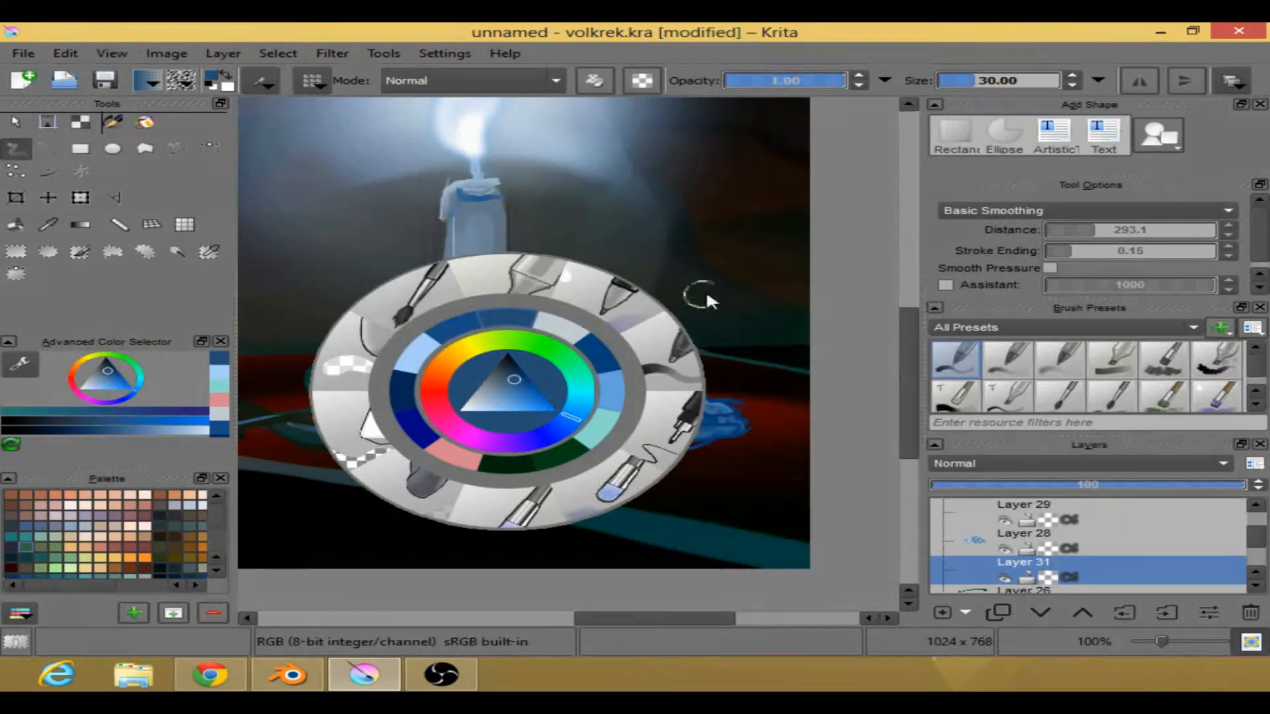
left_click(683, 304)
- Try a broad blue shadow beneath the flower on Layer 31 with brush size 194.05 and opacity 0.49
mouse_move(983, 82)
left_mouse_down()
mouse_move(961, 87)
mouse_move(1007, 83)
left_mouse_up()
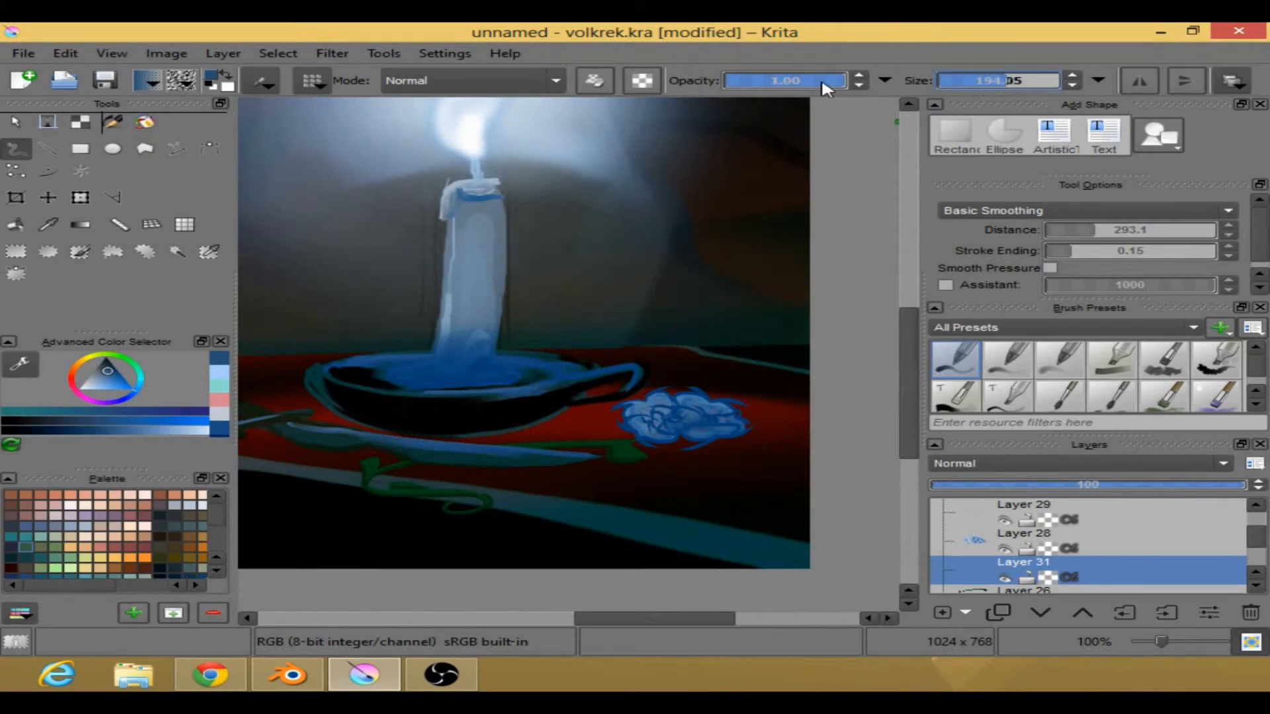
left_click_drag(798, 86, 788, 88)
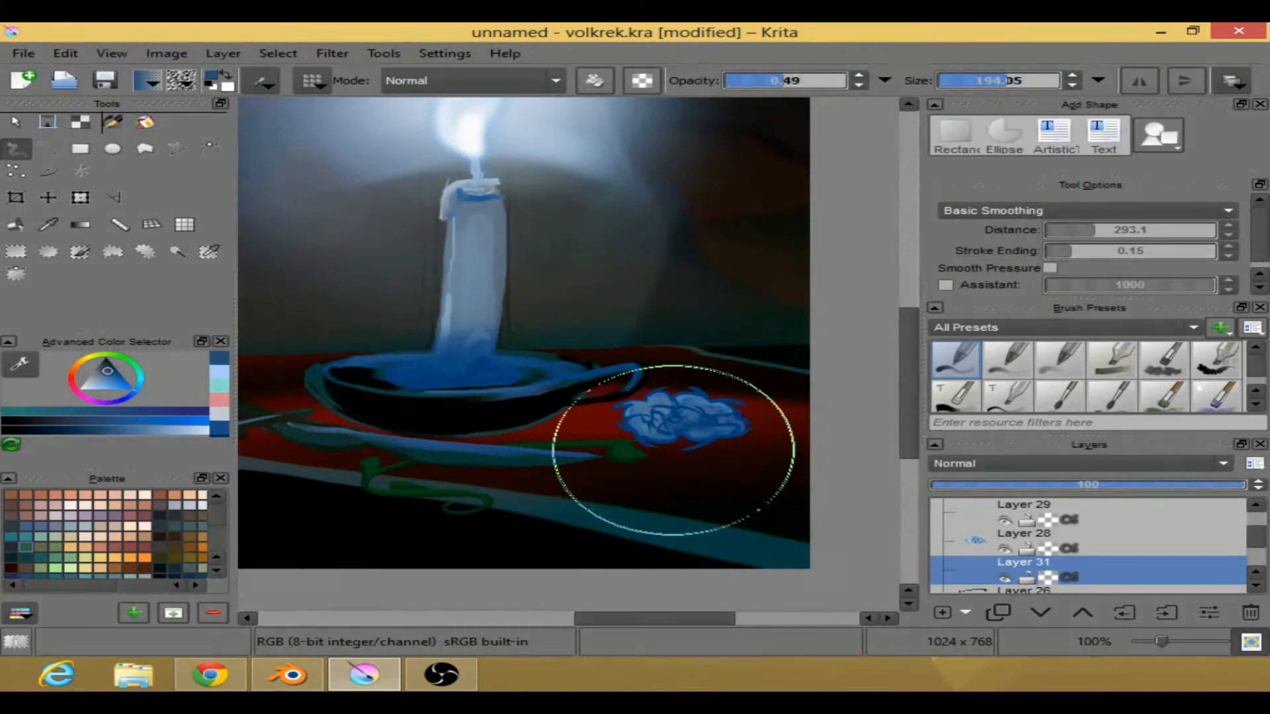
left_click_drag(673, 452, 720, 448)
key("ctrl+z")
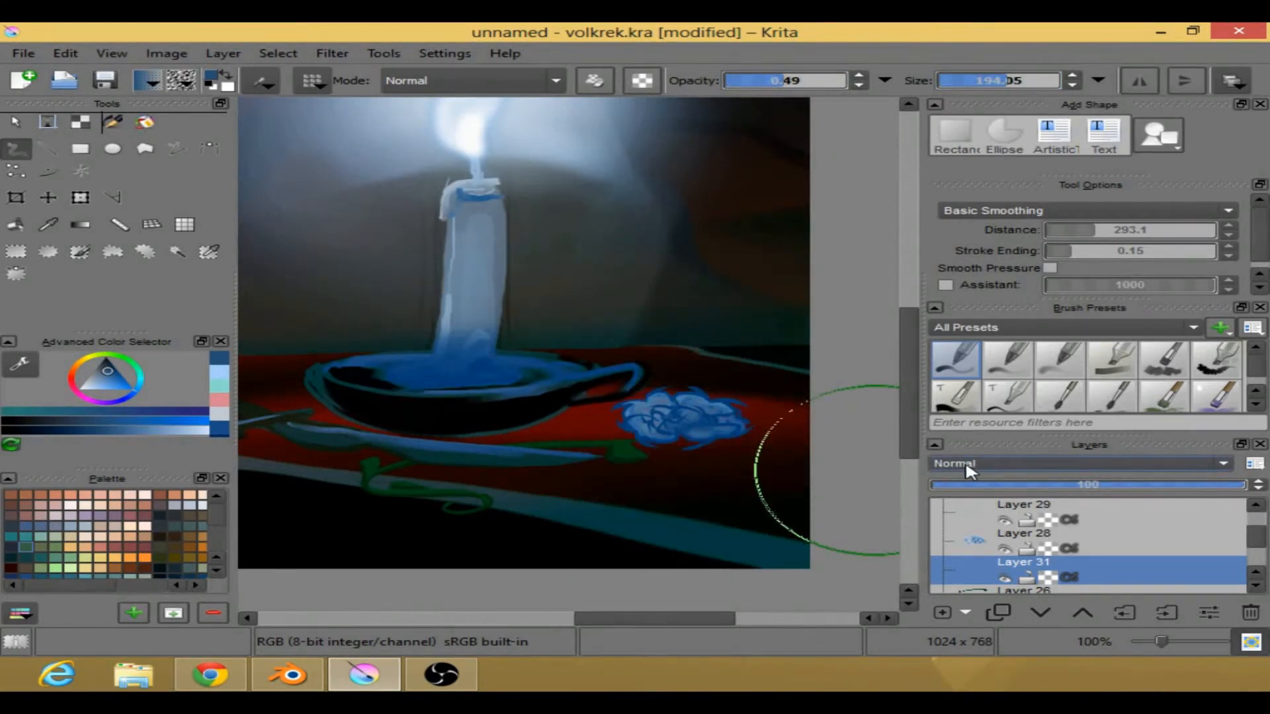
- Paint a darker blue shadow beneath the flower on Layer 31 with brush opacity 0.28 and size 80.38
left_click_drag(728, 76, 758, 80)
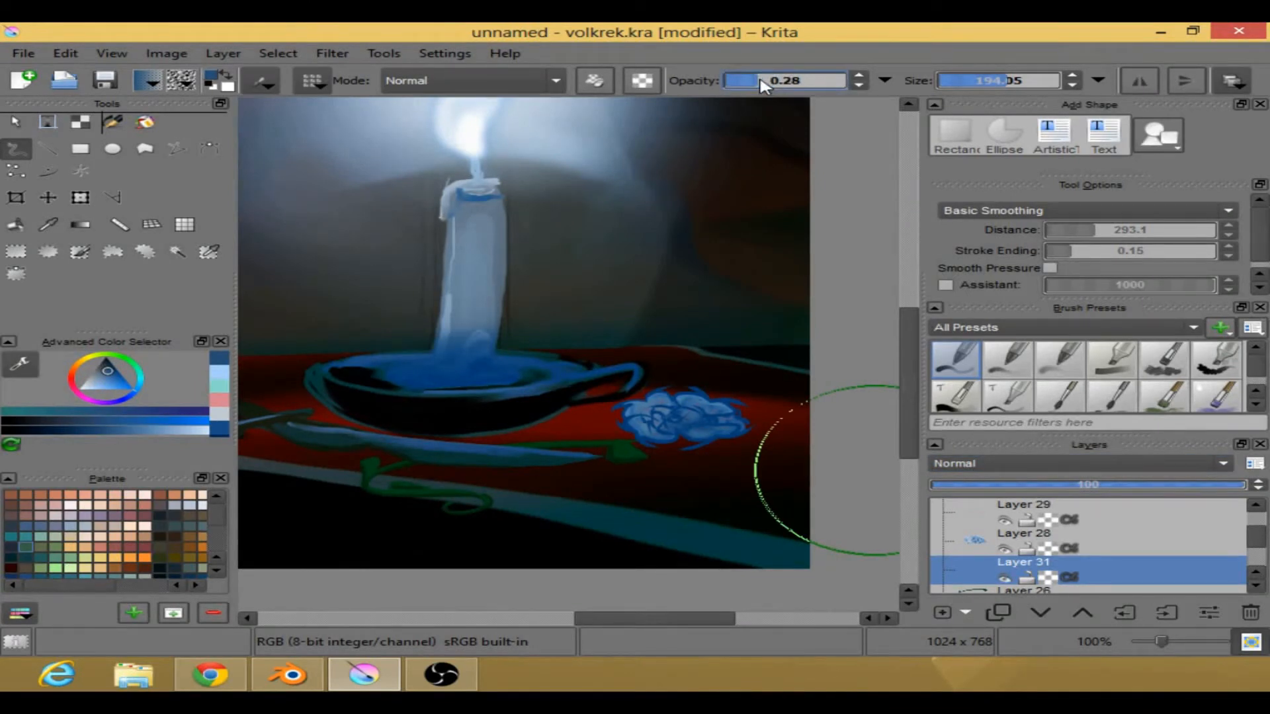
right_click(602, 431)
left_click_drag(606, 415, 613, 410)
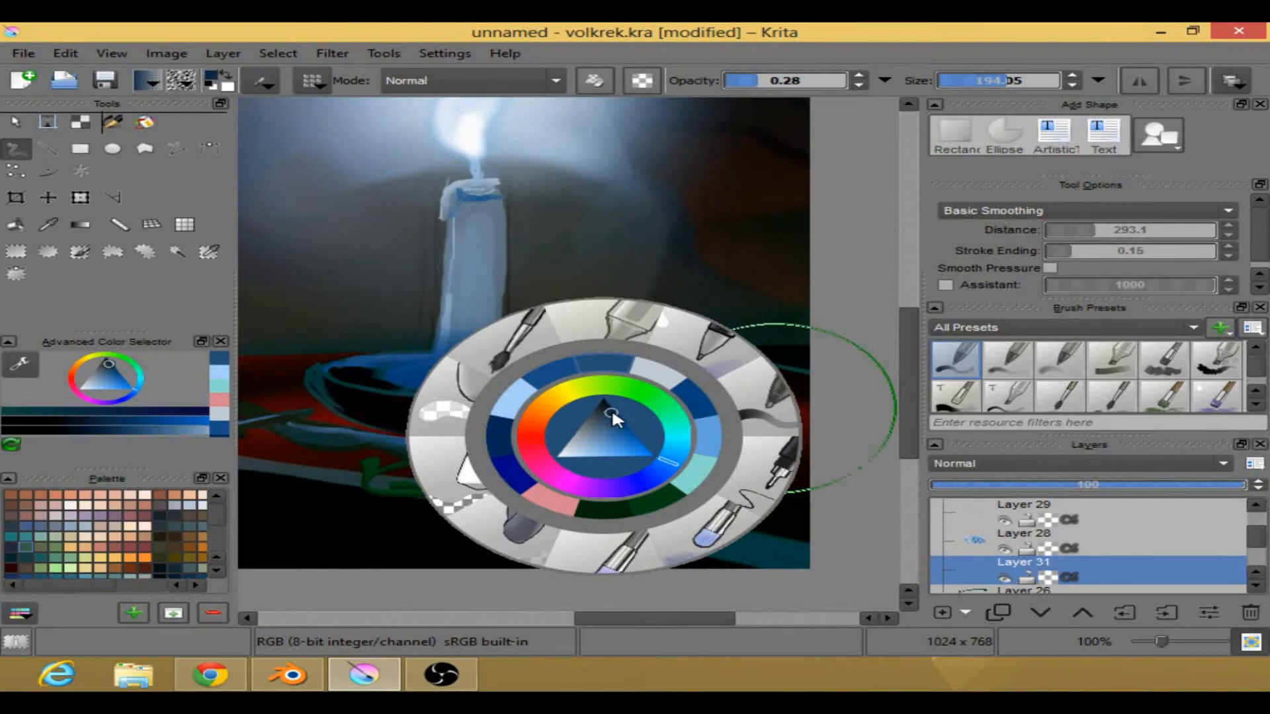
left_click(422, 529)
left_click(1000, 84)
left_click_drag(1000, 83, 989, 84)
left_click_drag(692, 443, 753, 450)
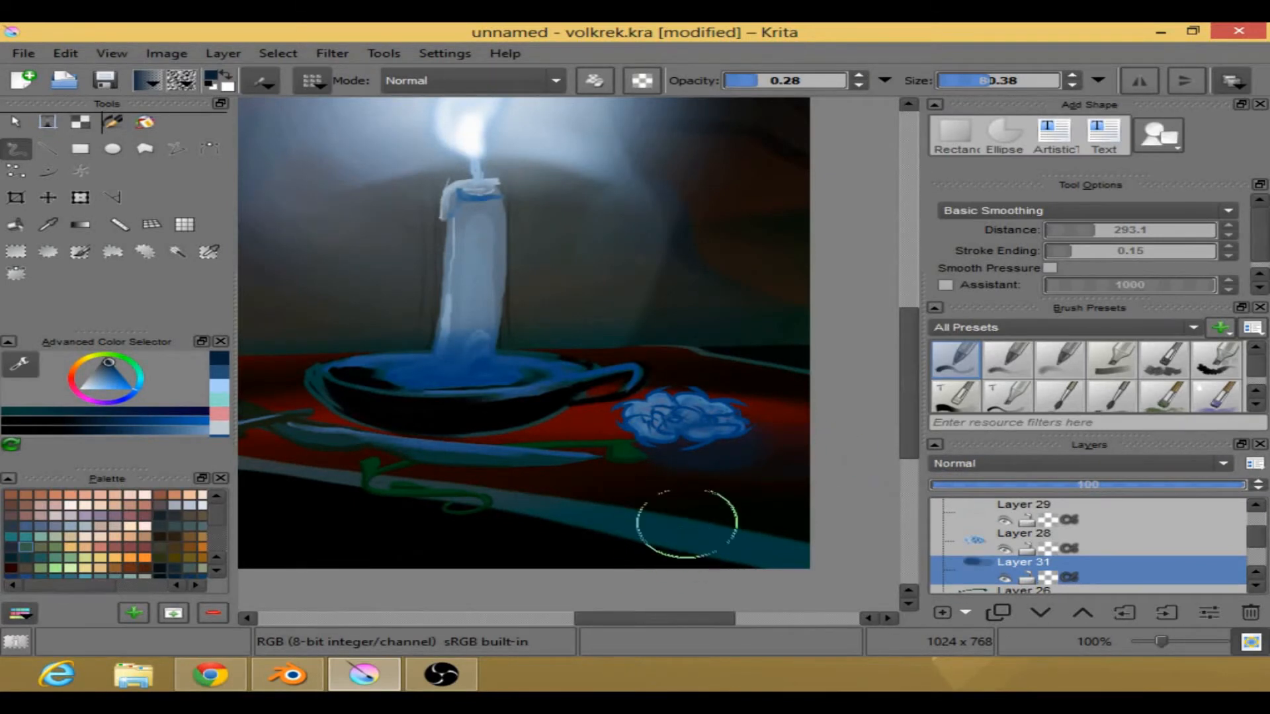
- Try extending the dark blue shadow around the flower and over the stem's end on Layer 31
scroll(727, 522, "down", 3)
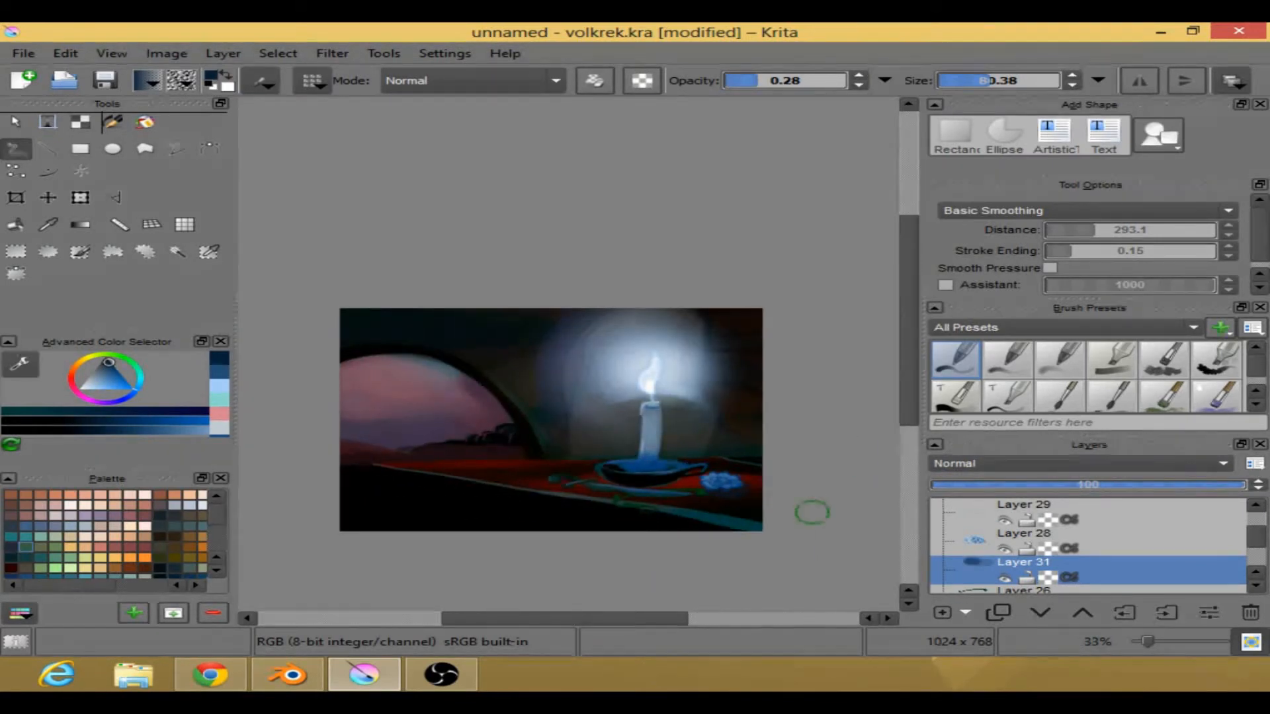
scroll(680, 509, "up", 4)
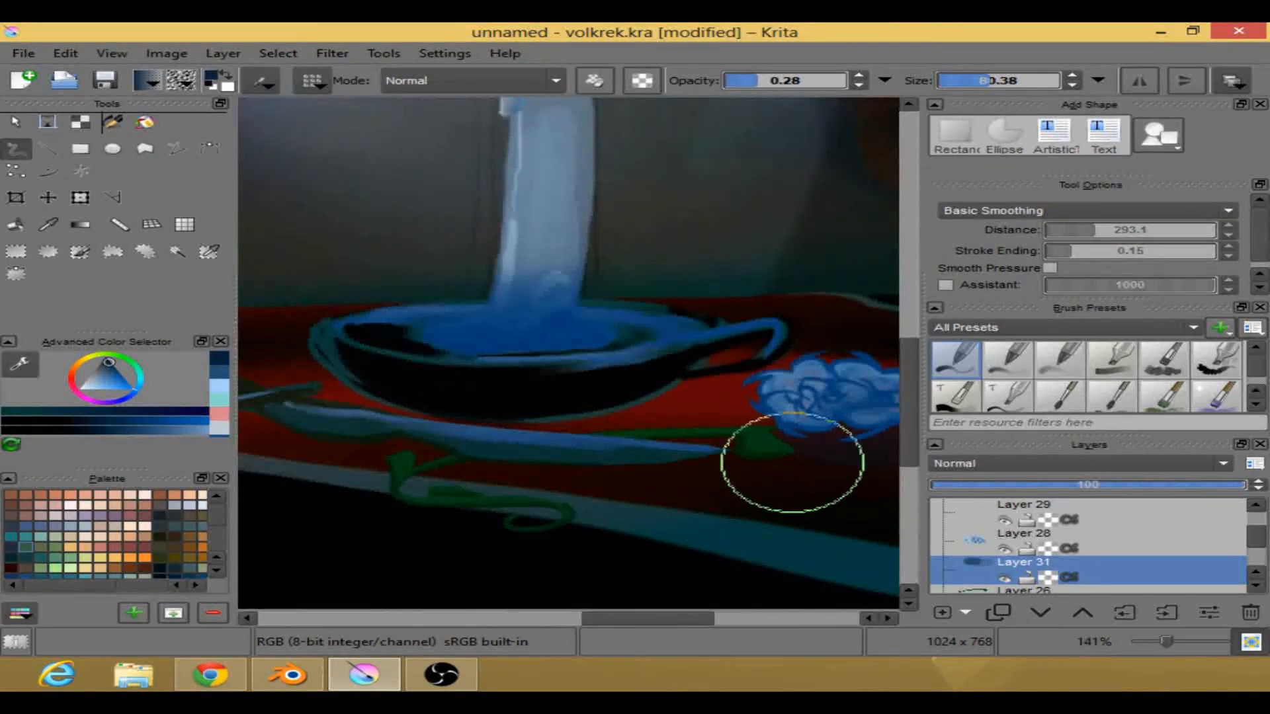
left_click_drag(793, 462, 517, 501)
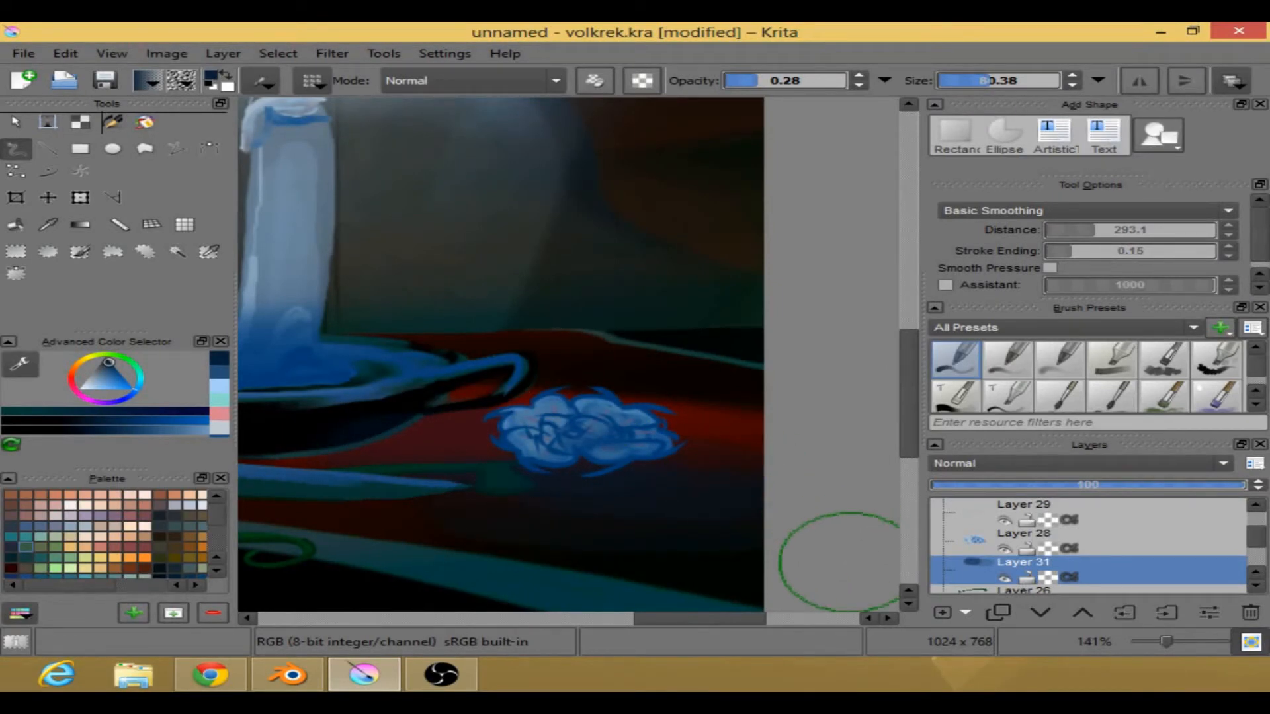
scroll(514, 443, "down", 4)
left_click_drag(526, 439, 923, 471)
scroll(839, 462, "up", 3)
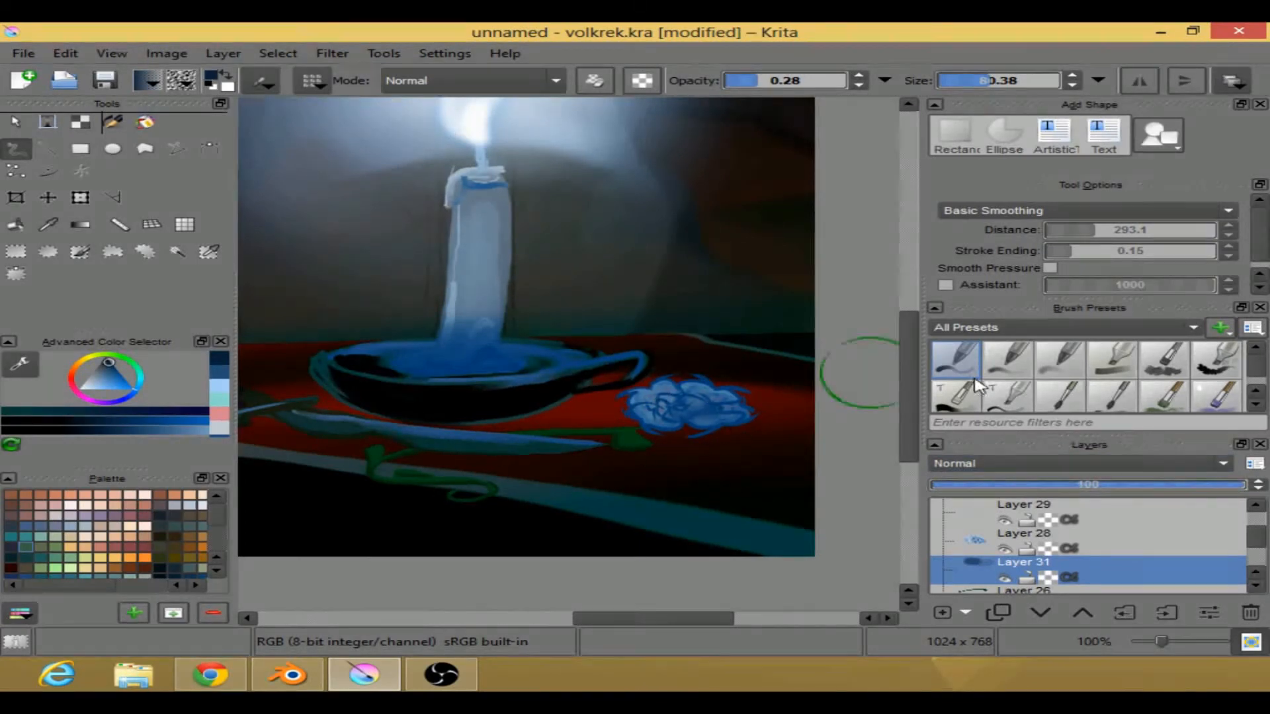
- Look through the brush presets for another brush to shade the shadow
left_click(1254, 390)
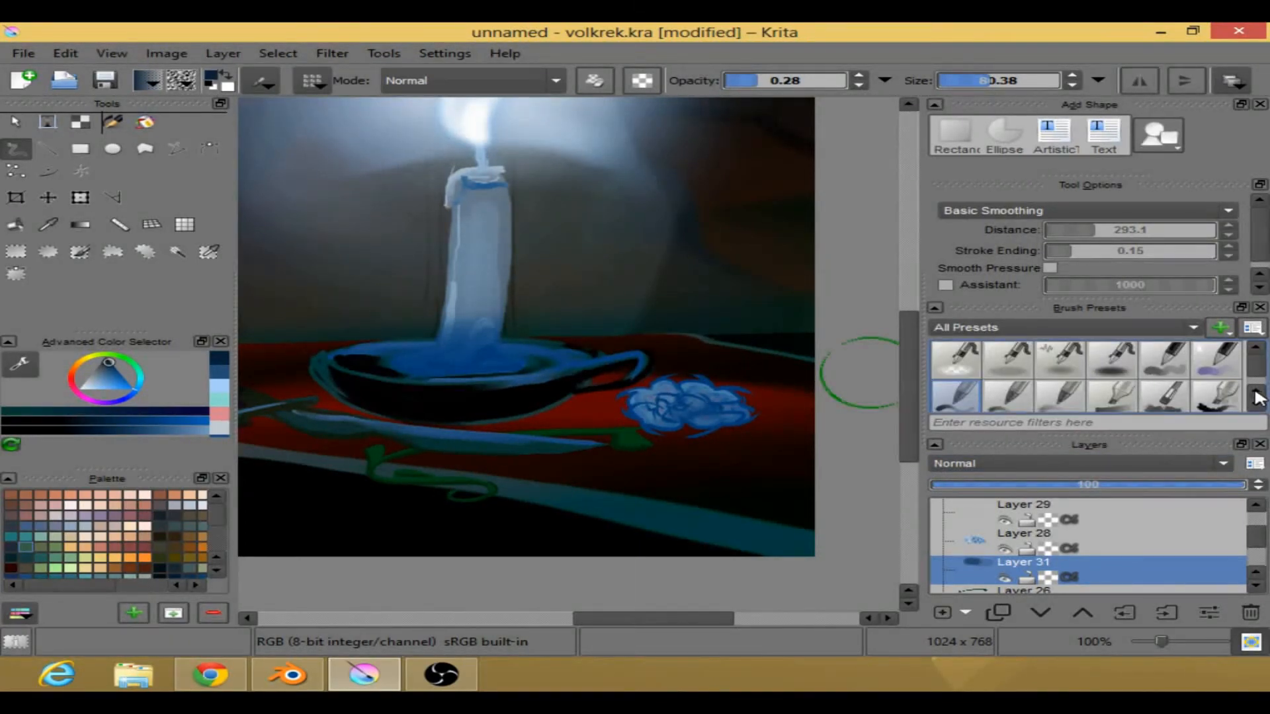
left_click(1260, 405)
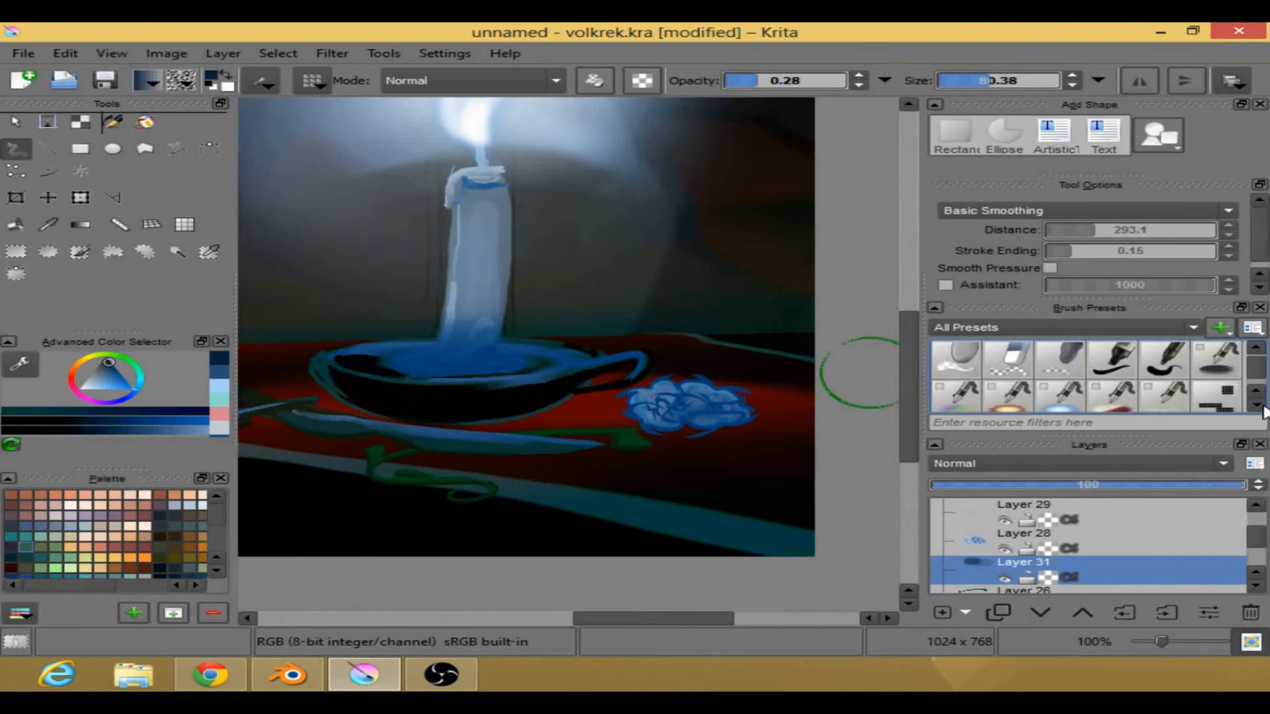
left_click(1257, 404)
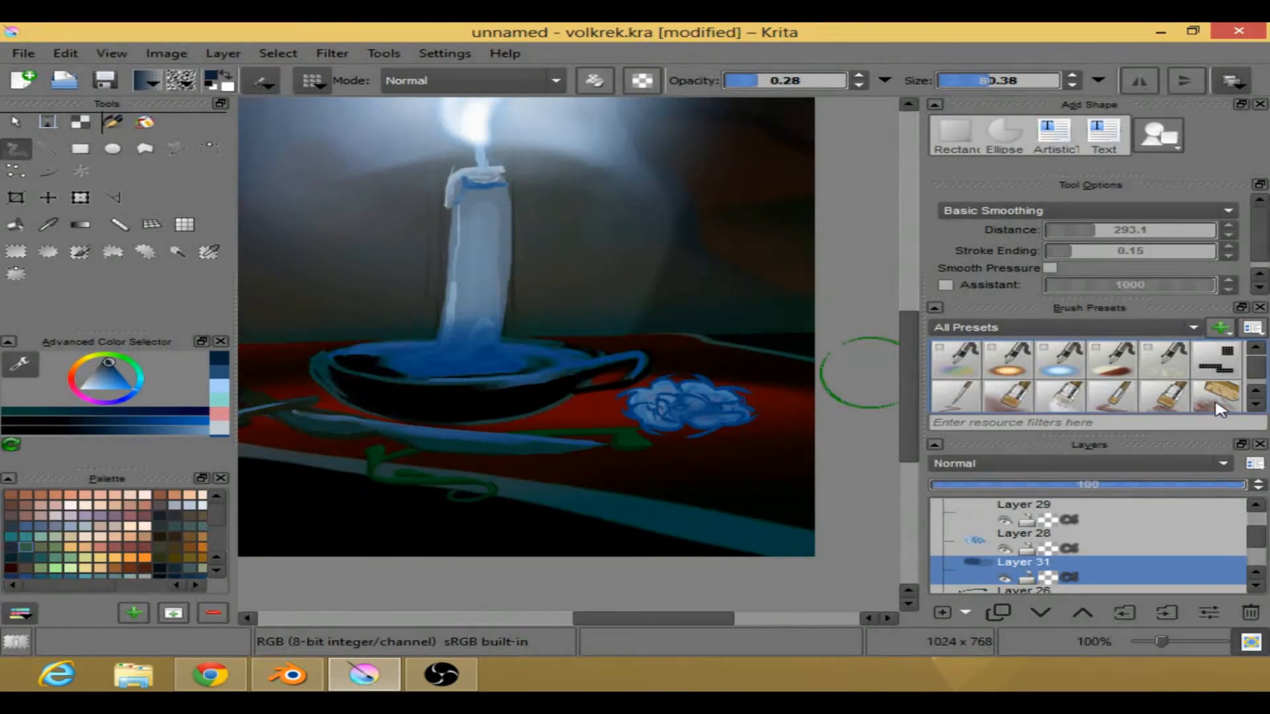
left_click(1258, 405)
left_click(1258, 404)
left_click(1257, 405)
left_click(1257, 405)
left_click(1257, 405)
left_click(1257, 405)
left_click(1258, 405)
left_click(1258, 405)
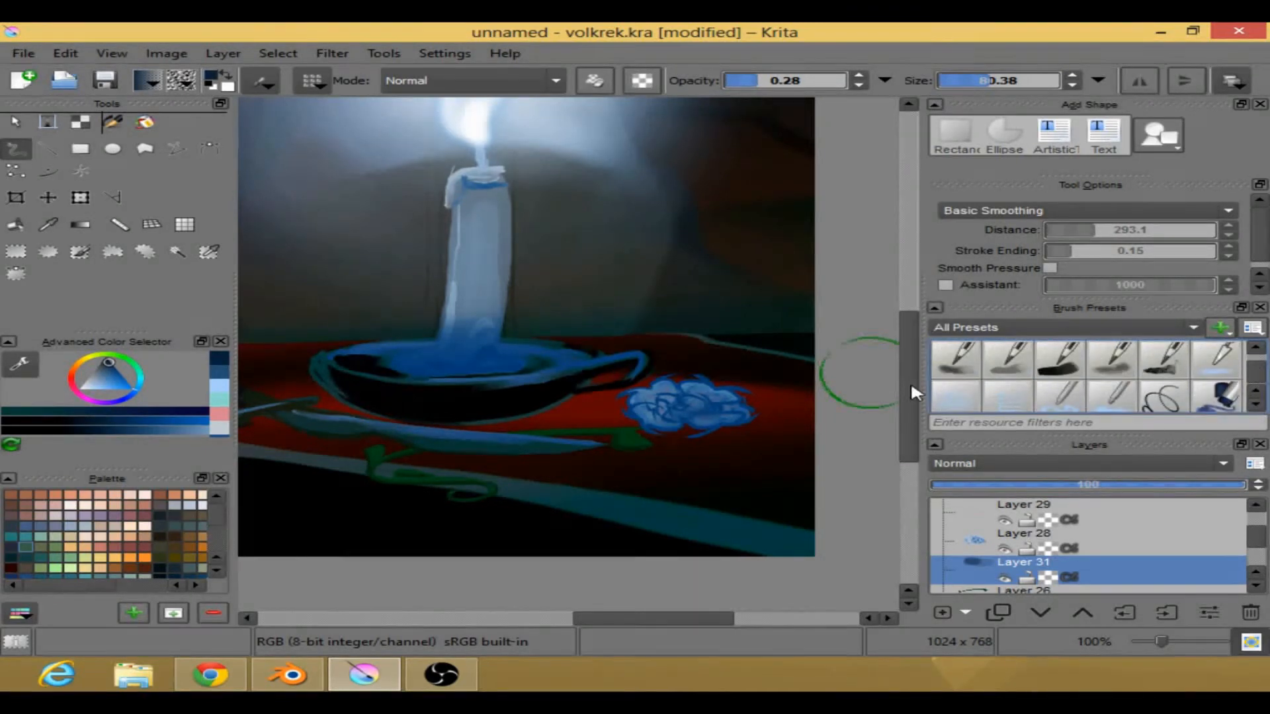
- Choose a near-black blue and paint a shadow under the flower on Layer 31
right_click(637, 403)
left_click(641, 374)
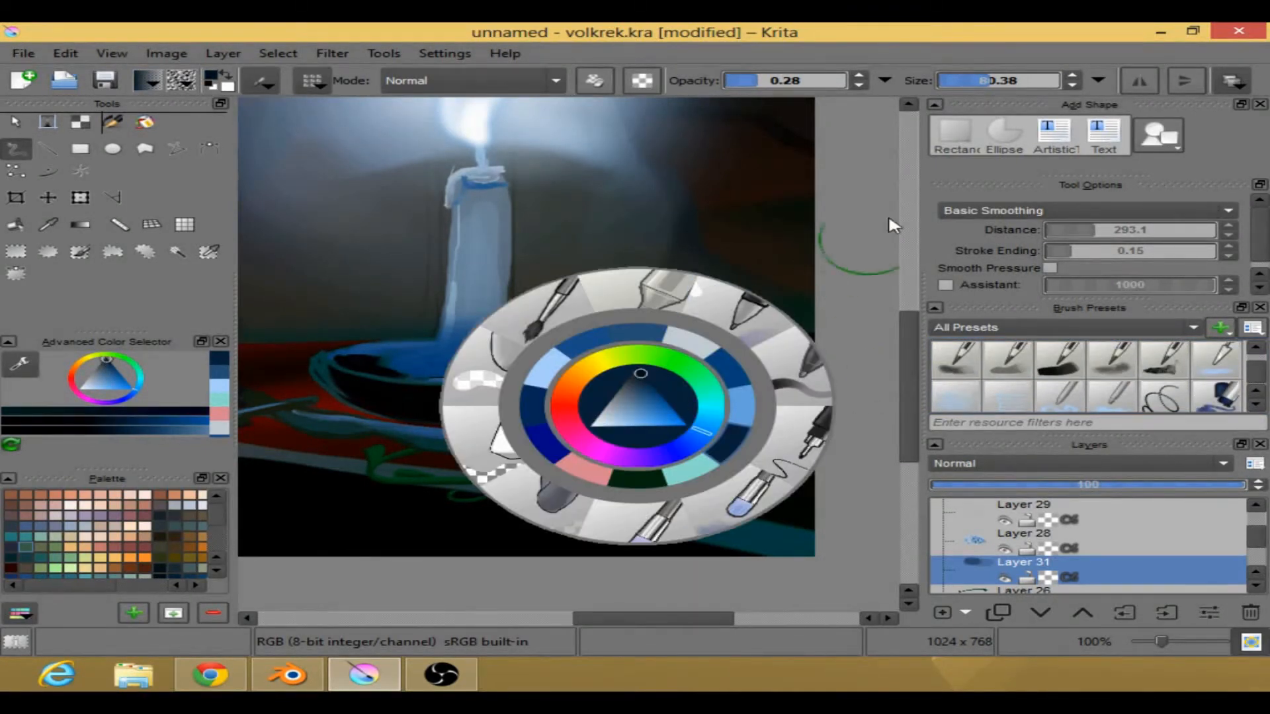
left_click(820, 177)
mouse_move(682, 424)
left_mouse_down()
mouse_move(770, 426)
mouse_move(685, 429)
mouse_move(791, 446)
mouse_move(674, 444)
mouse_move(826, 453)
mouse_move(673, 429)
mouse_move(776, 437)
mouse_move(862, 481)
mouse_move(656, 454)
mouse_move(878, 456)
mouse_move(743, 438)
mouse_move(860, 444)
mouse_move(748, 414)
left_mouse_up()
- Switch to the blending brush at size 100 to soften the shadow and lower Layer 31's opacity to about half
right_click(687, 432)
left_click(807, 525)
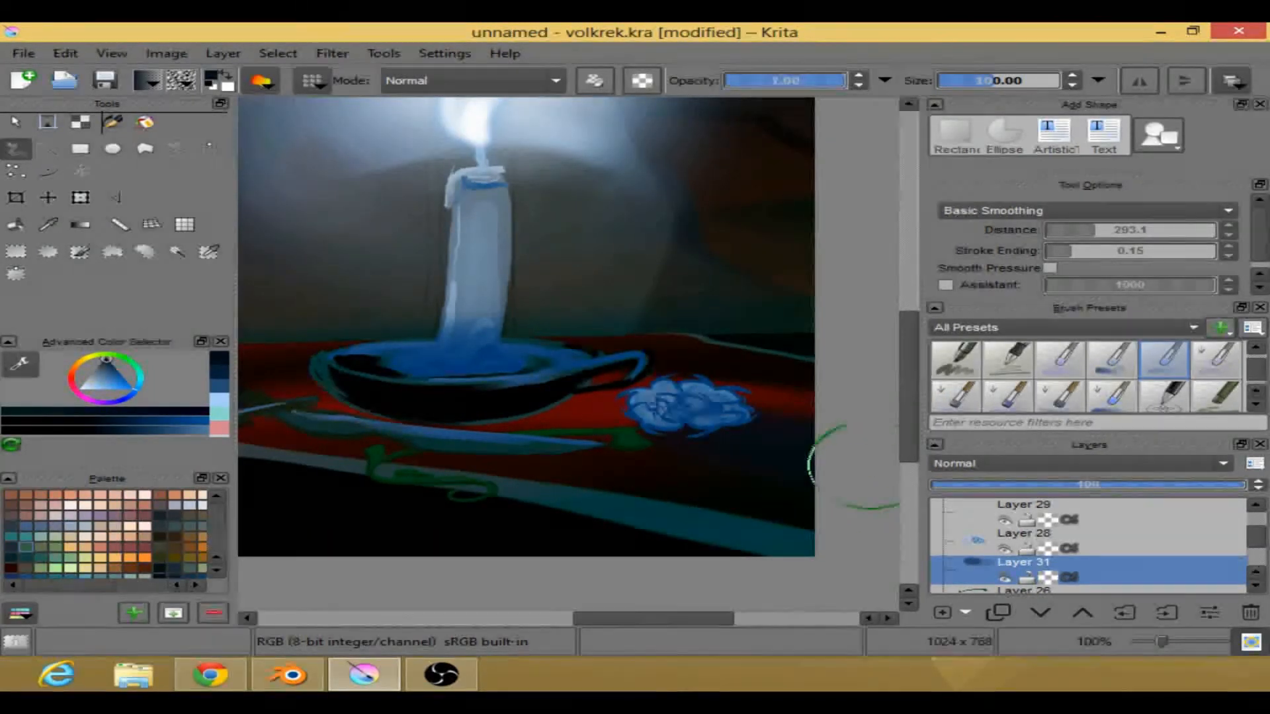
left_click_drag(1124, 491, 1091, 491)
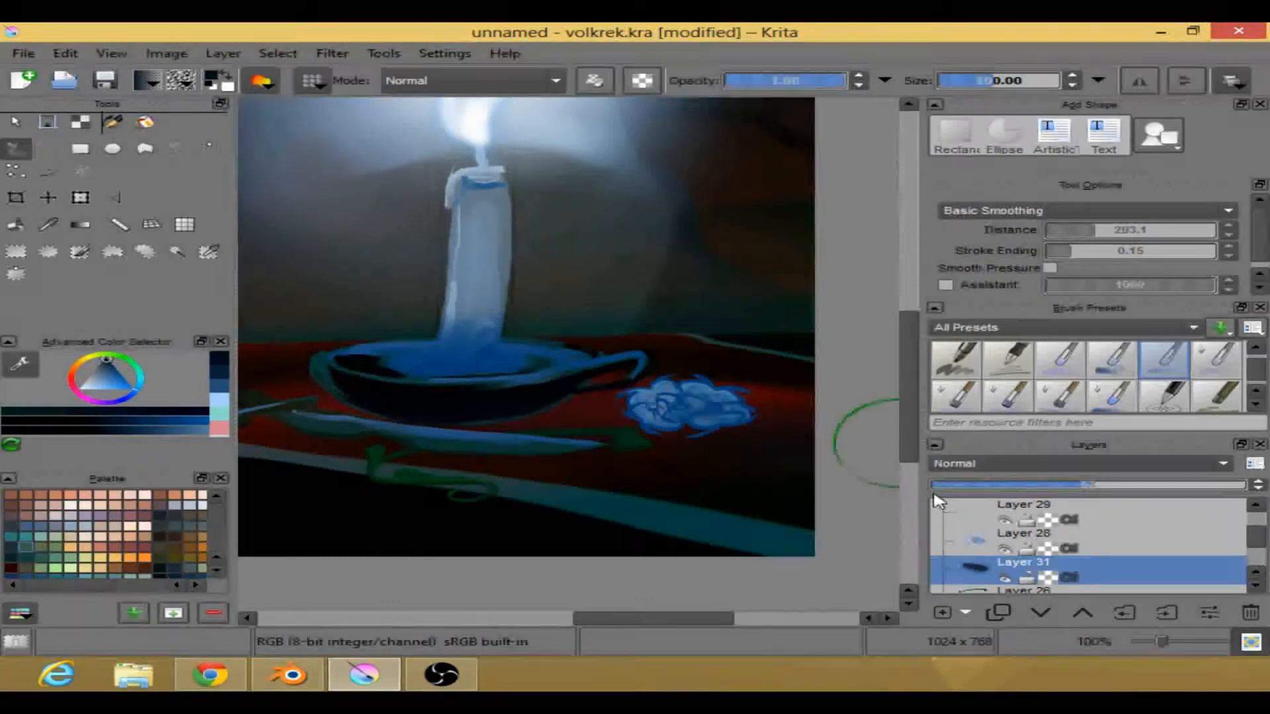
- Check Layer 25's contents by toggling its visibility, add a paint layer above it and choose a light blue paint color
left_click_drag(674, 618, 649, 618)
scroll(1180, 555, "up", 2)
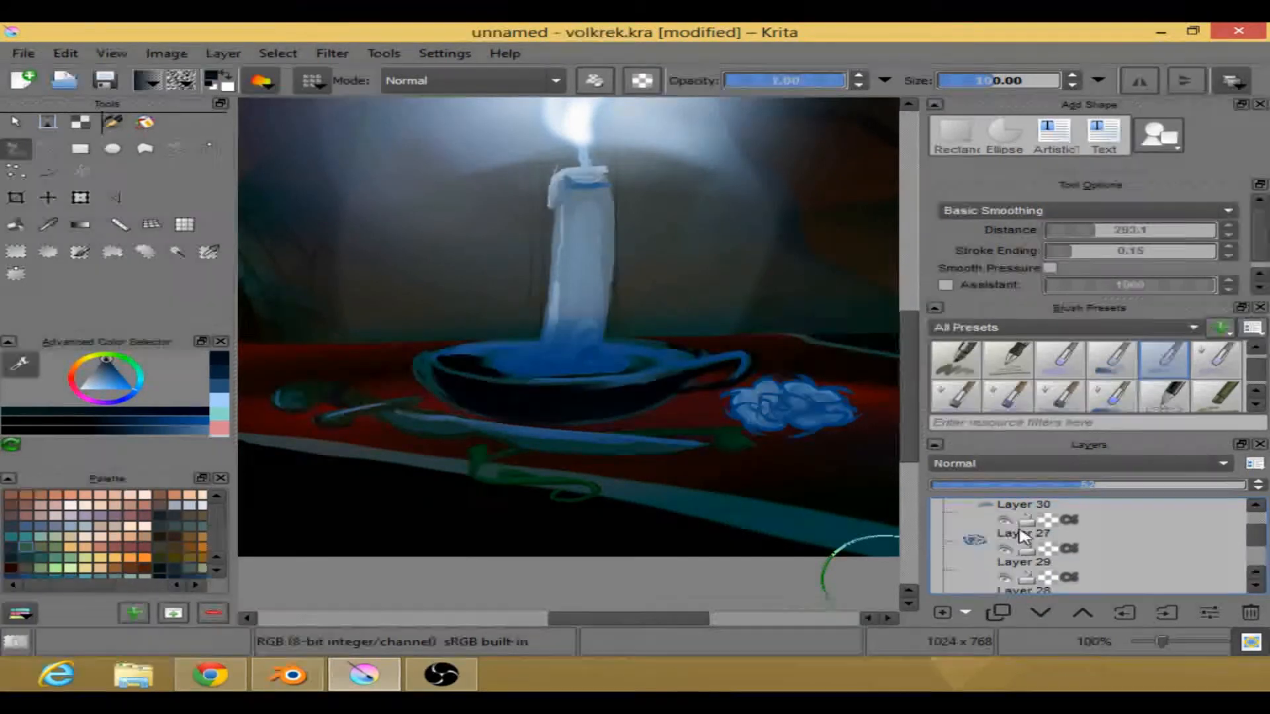
scroll(1256, 543, "up", 3)
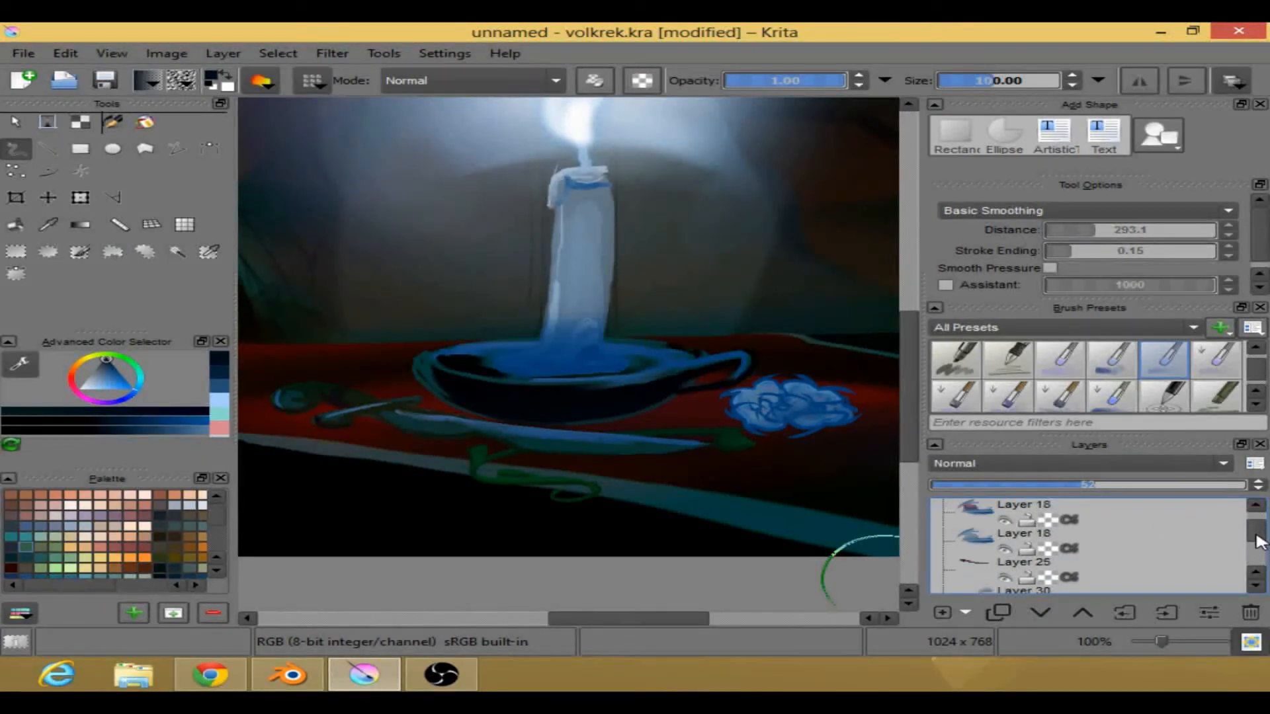
left_click(1008, 579)
left_click(1005, 579)
left_click(1021, 564)
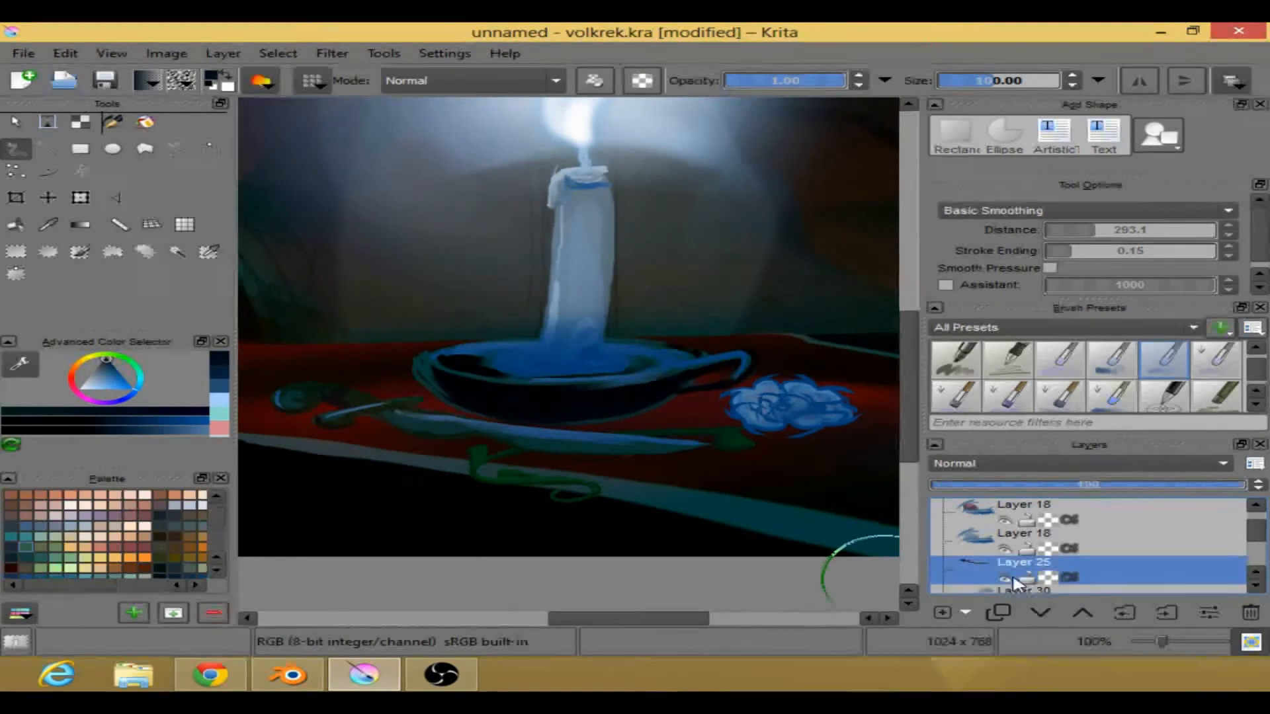
left_click(942, 611)
right_click(650, 416)
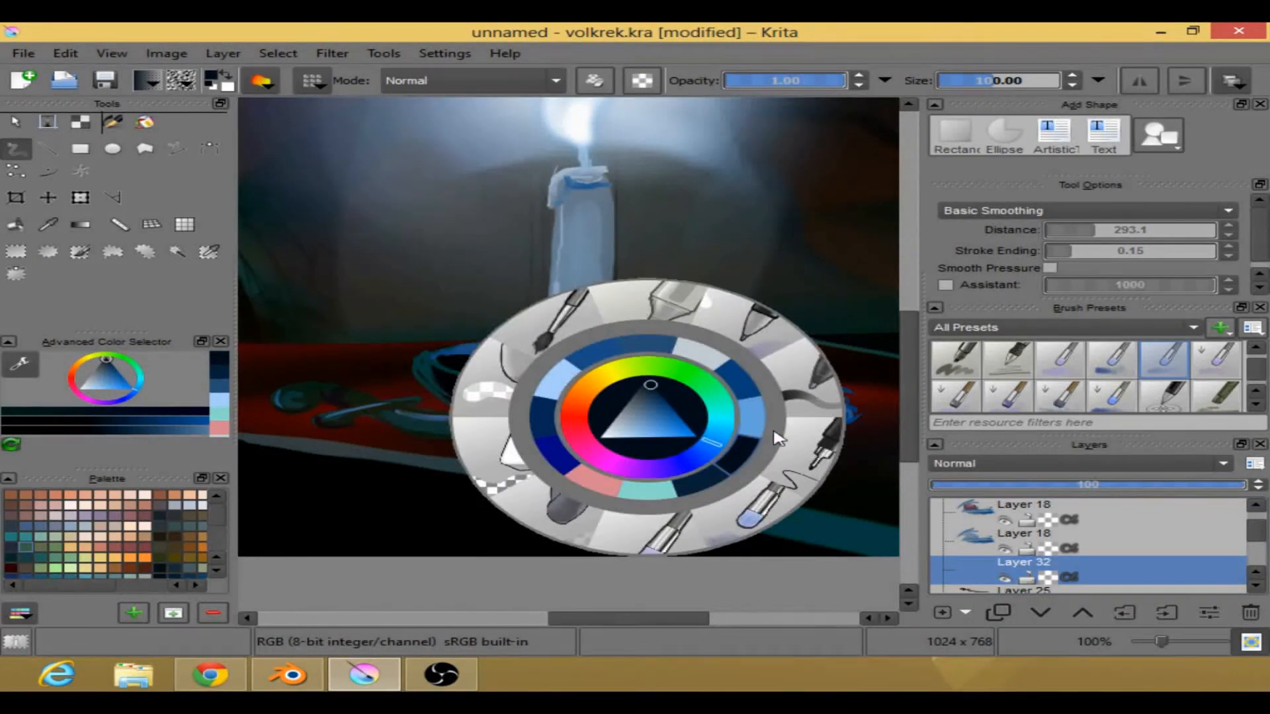
left_click(756, 430)
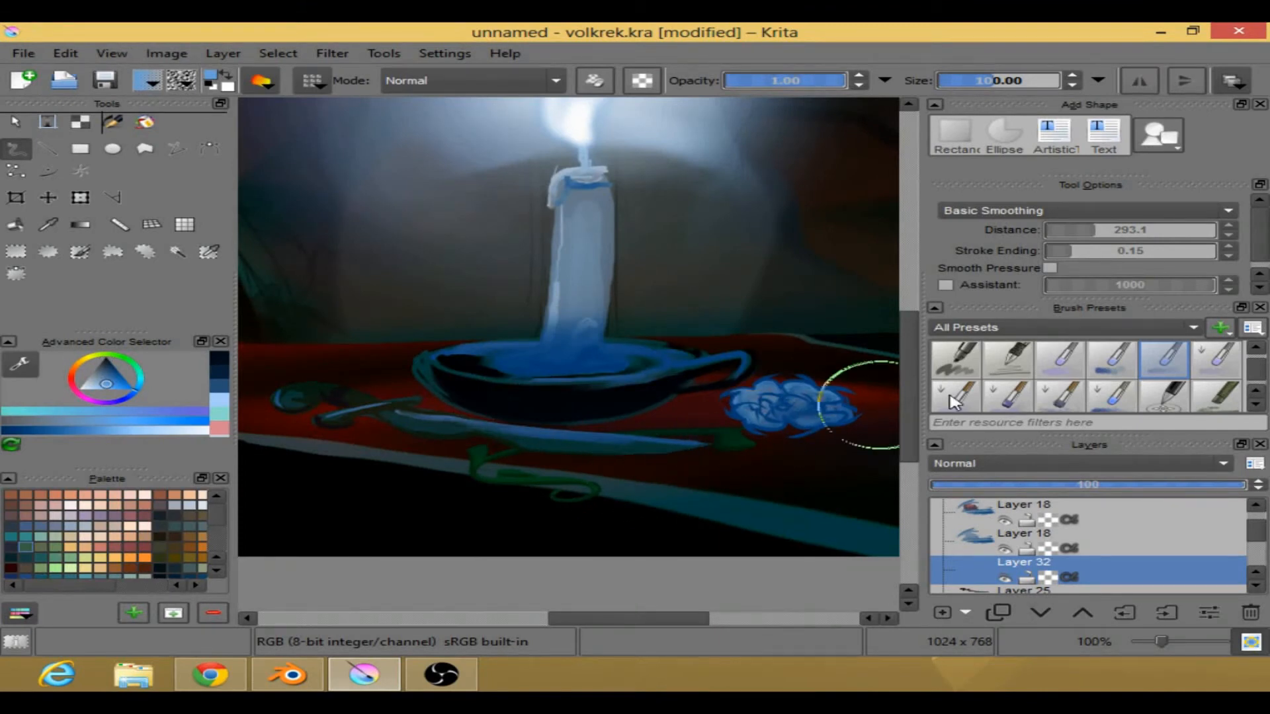
- Choose the soft blue glow brush preset with Addition blending and set its size to 20.49
left_click(1256, 390)
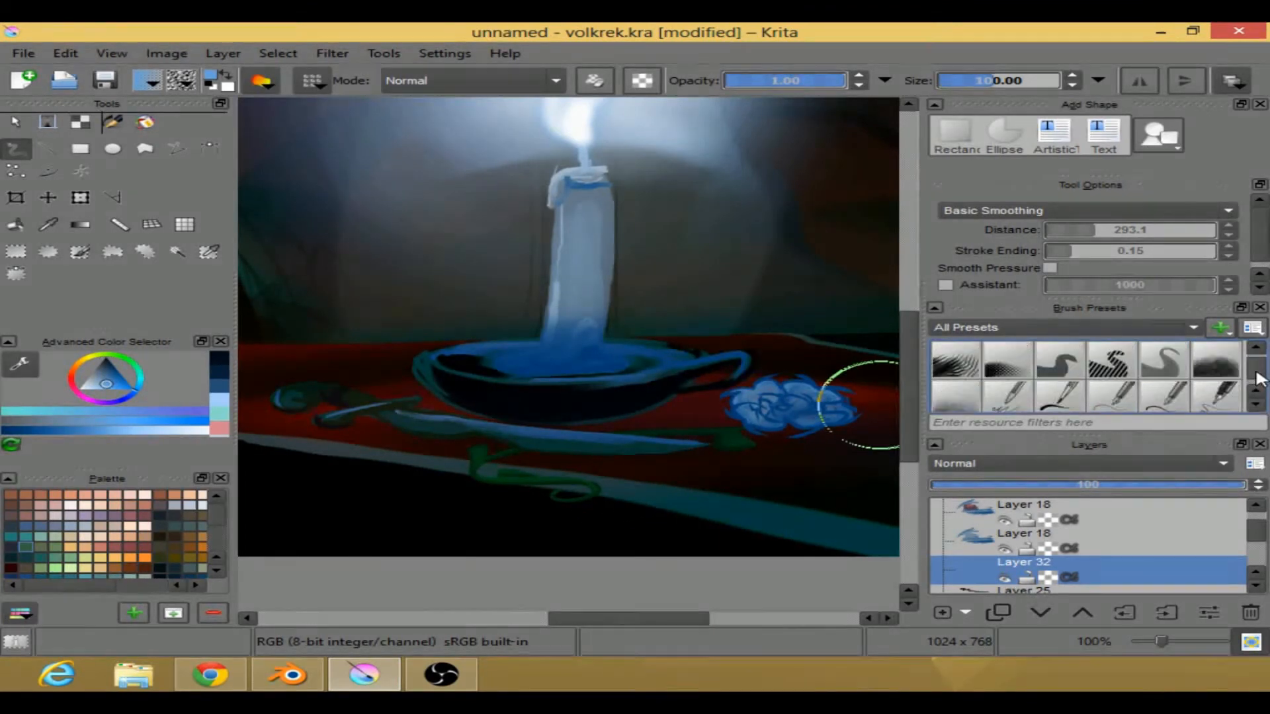
scroll(1256, 376, "up", 3)
left_click(1060, 360)
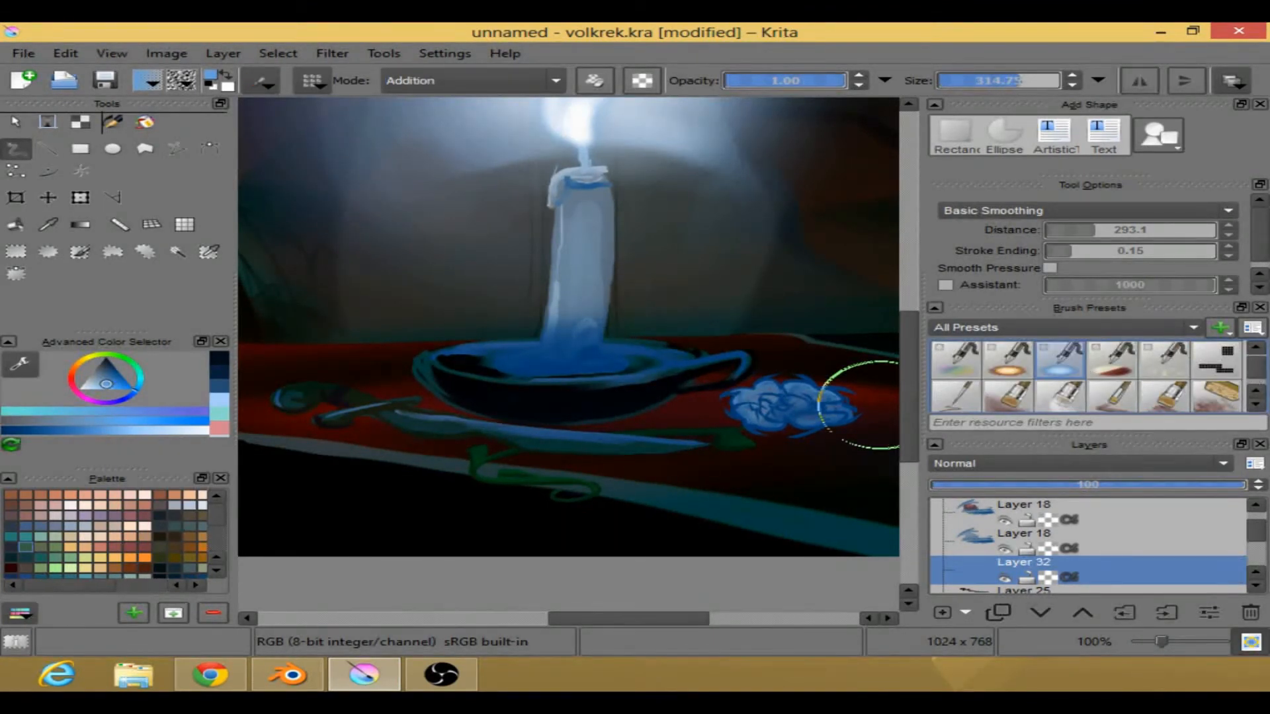
left_click_drag(987, 82, 970, 83)
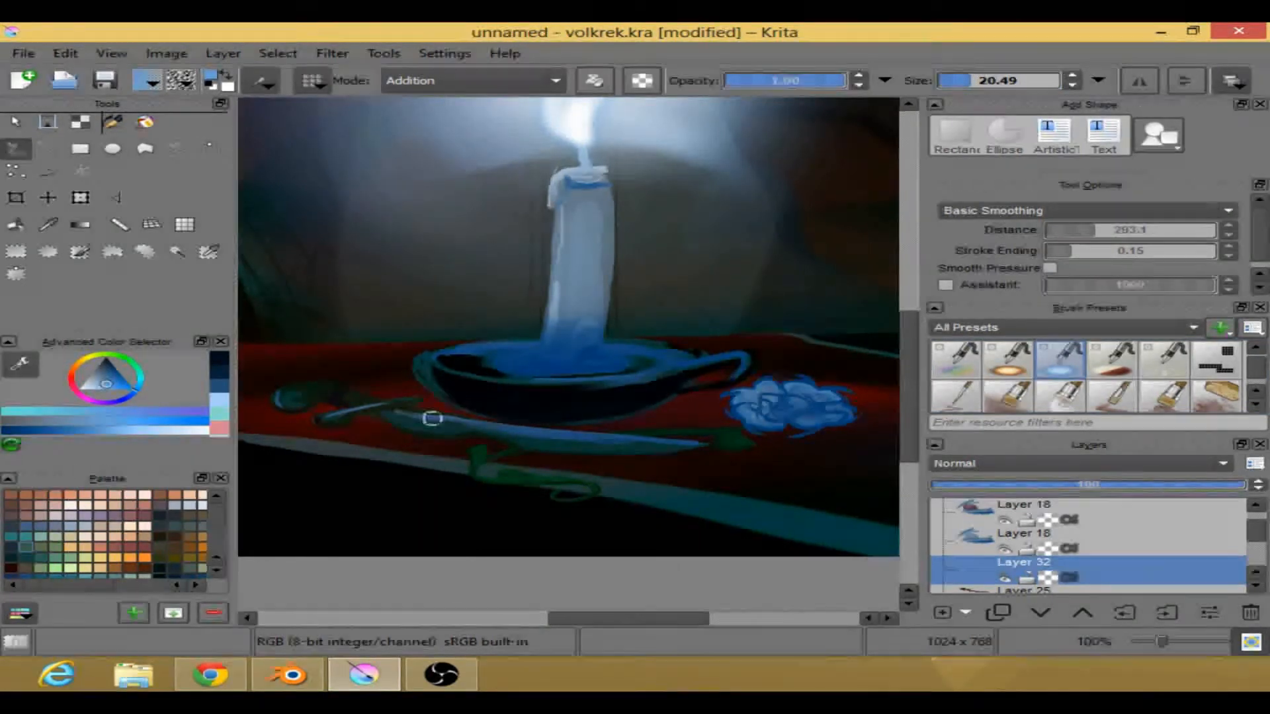
left_click_drag(539, 430, 694, 444)
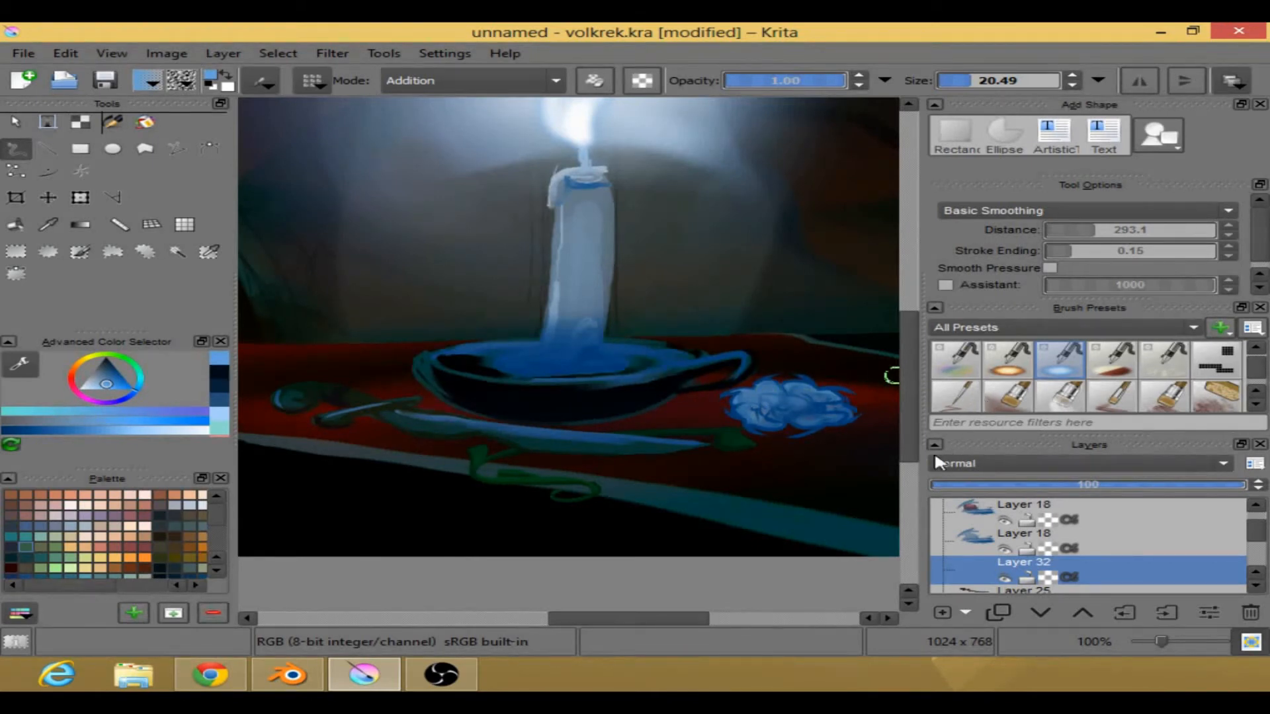
left_click_drag(511, 449, 468, 468)
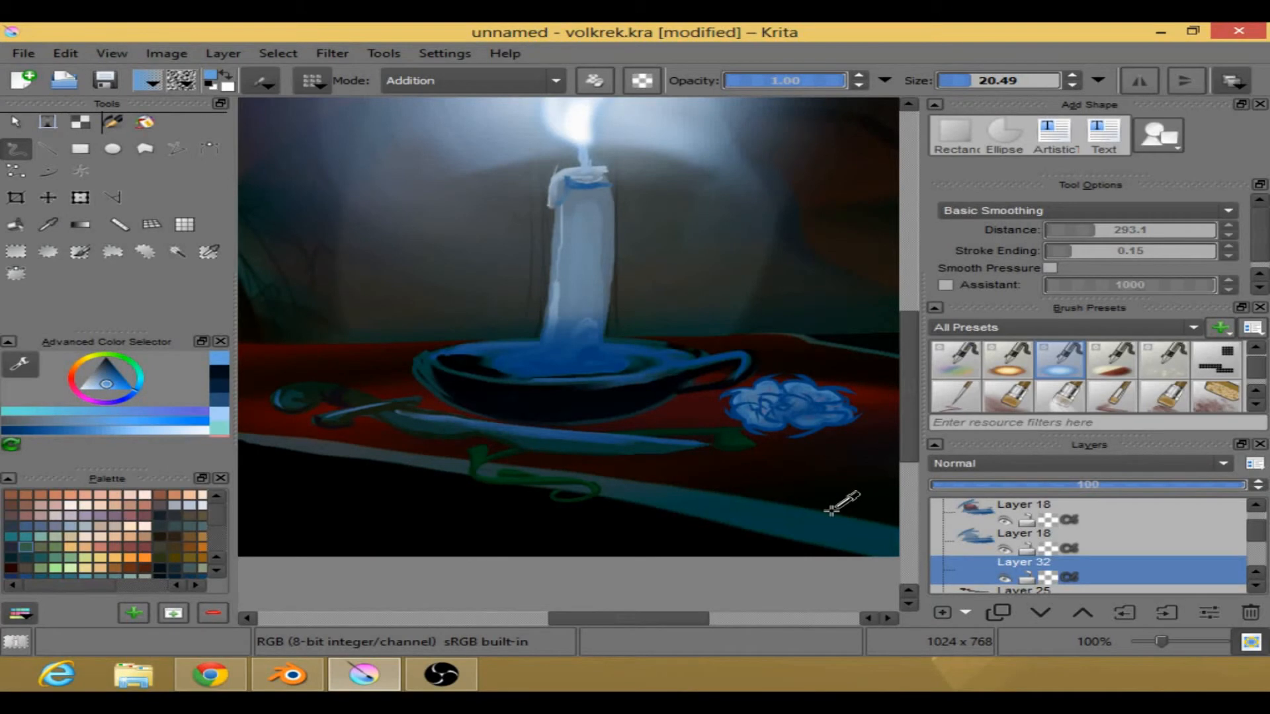
key("ctrl+z")
- Add a paint layer above Layer 25 and paint thin blue highlights on the candle holder's rim with brush size 4.76 and opacity 0.68
left_click(945, 612)
left_click(962, 81)
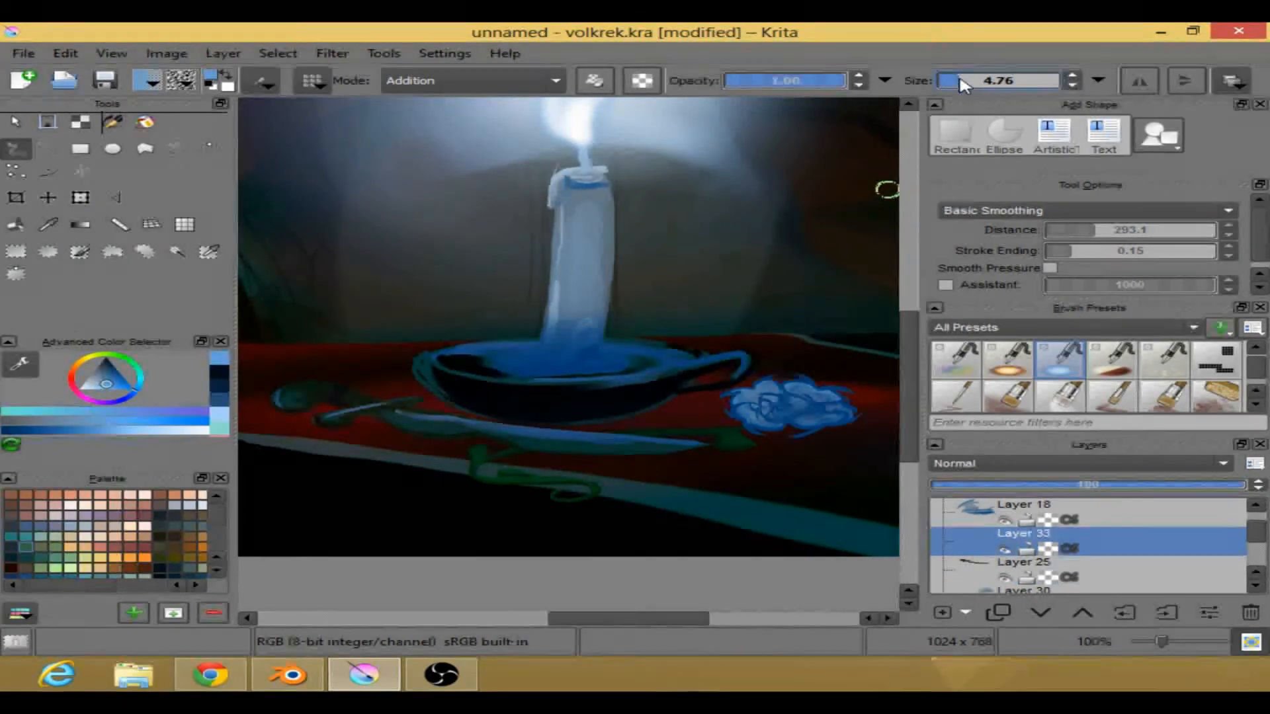
left_click(806, 81)
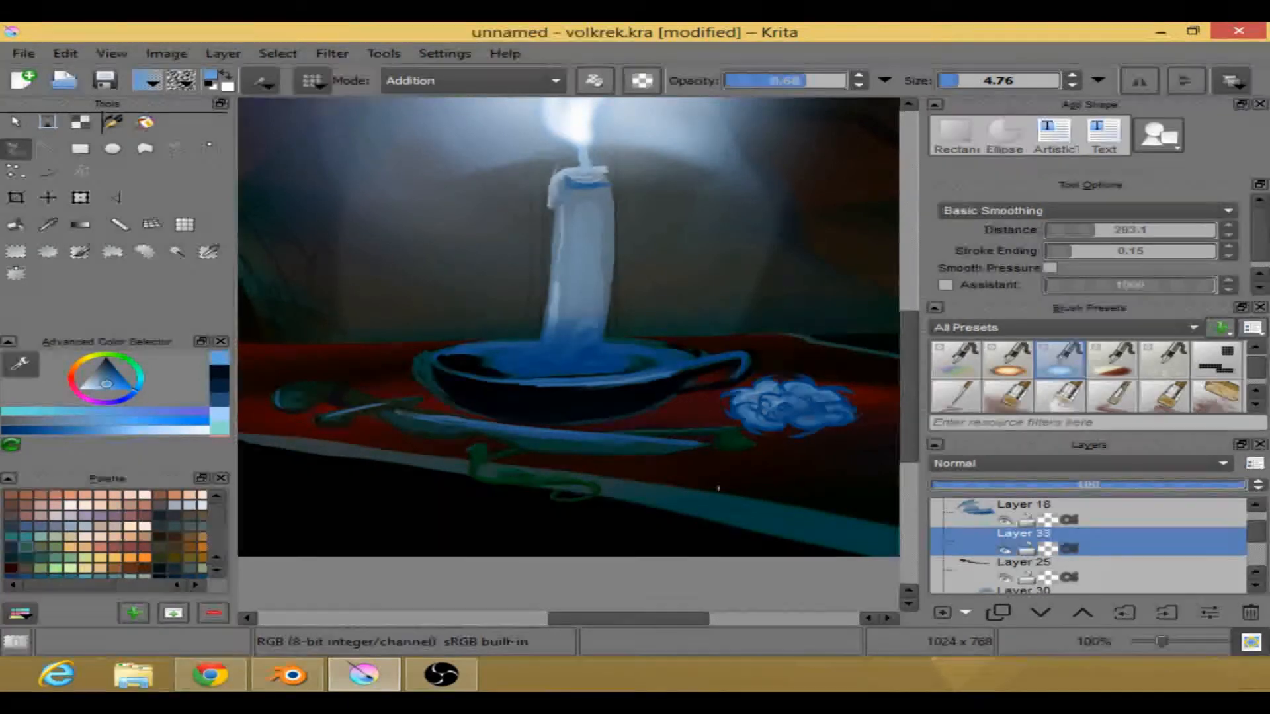
mouse_move(645, 619)
left_mouse_down()
mouse_move(615, 620)
mouse_move(615, 637)
left_mouse_up()
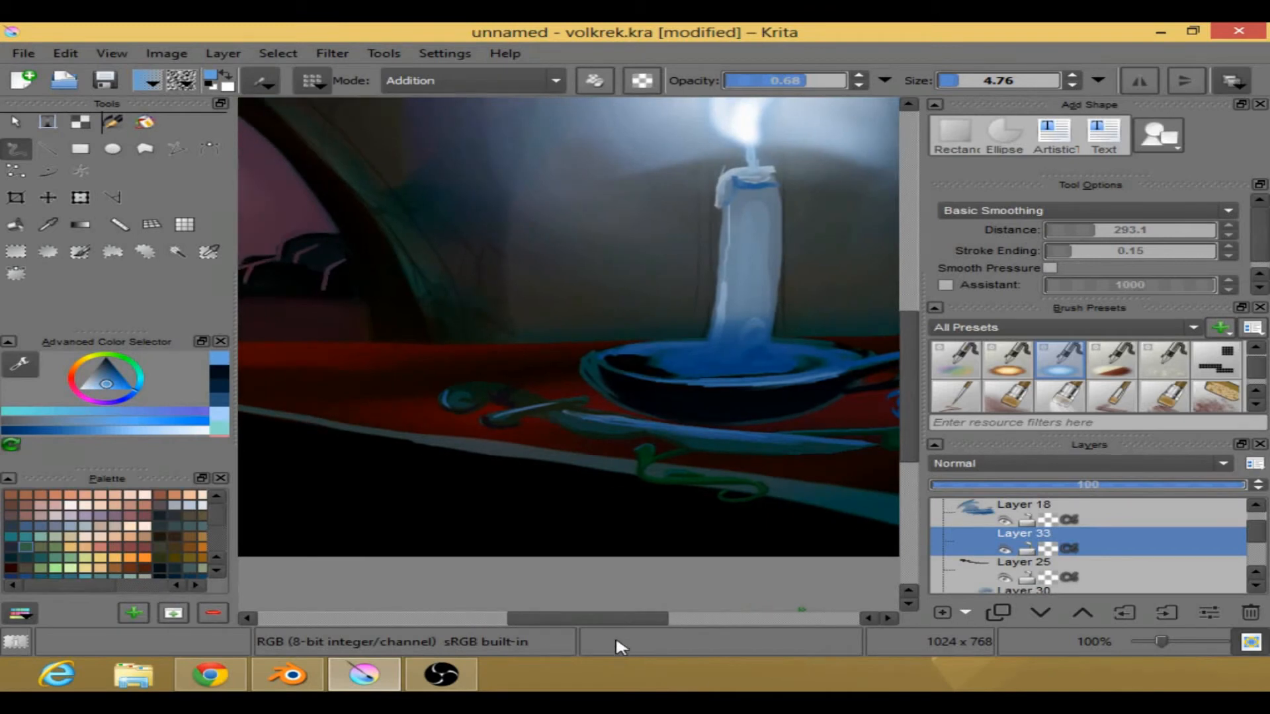
scroll(641, 435, "down", 4)
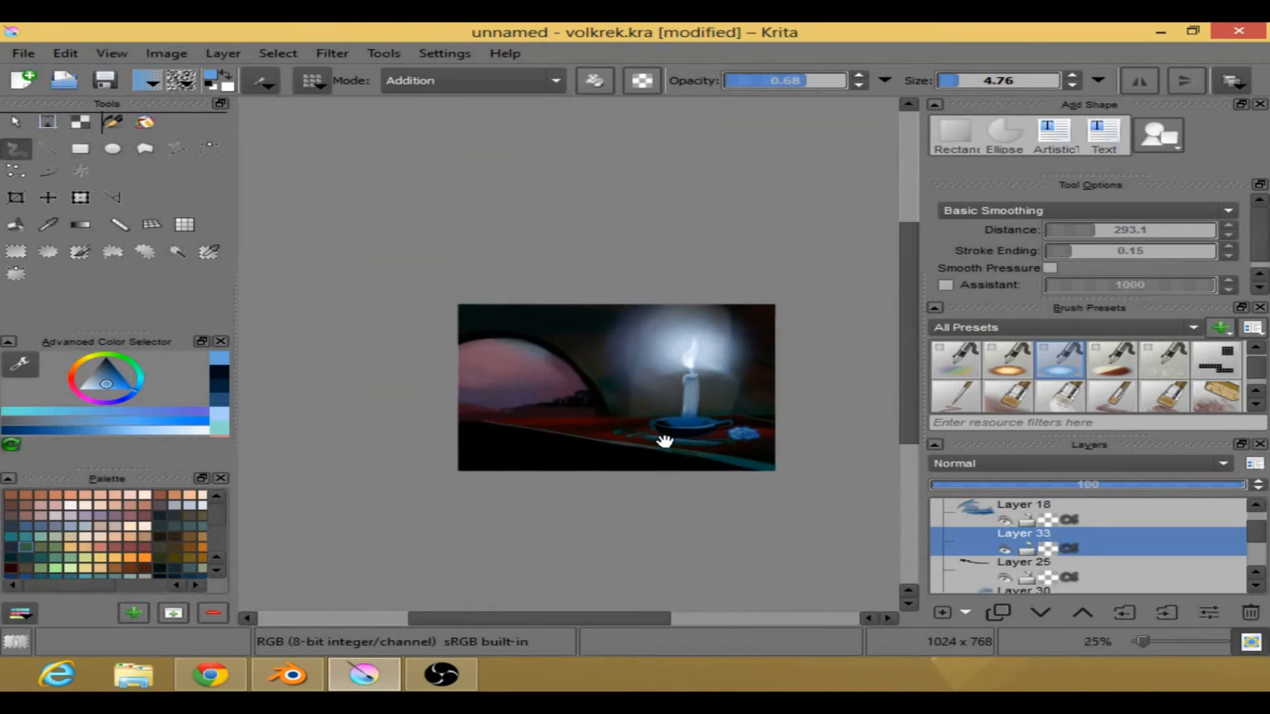
scroll(699, 443, "up", 4)
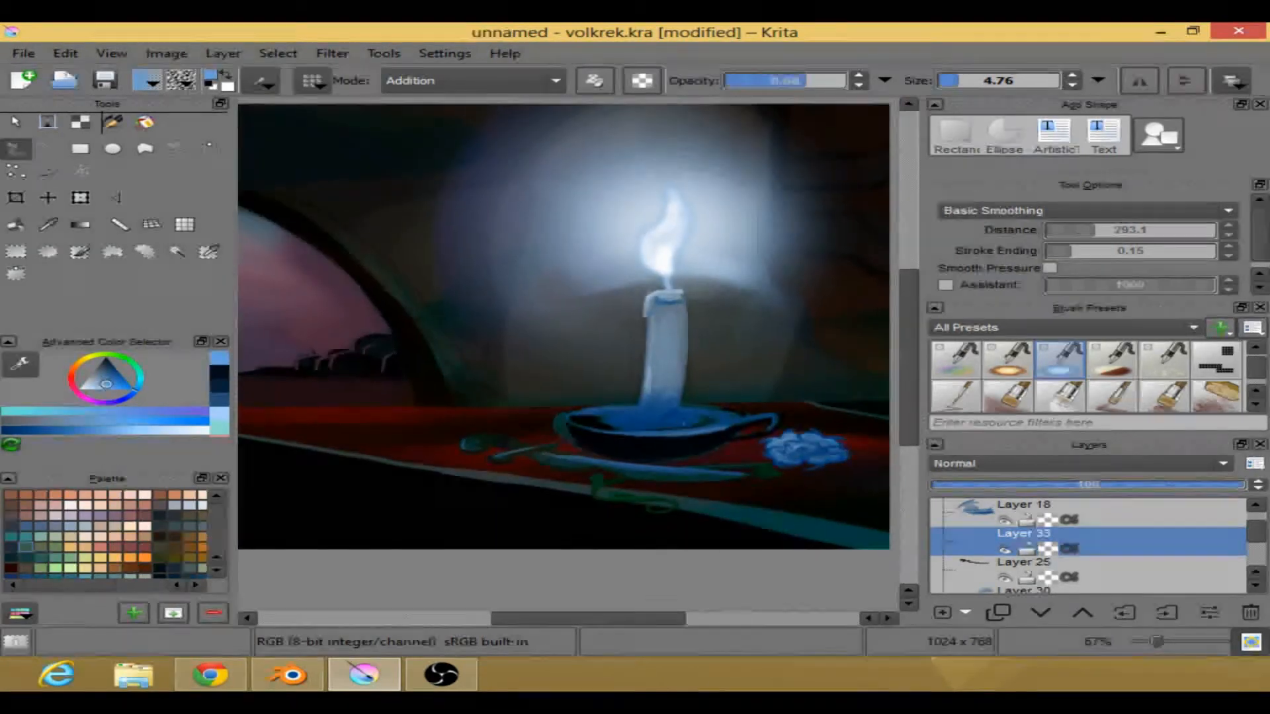
left_click_drag(613, 482, 735, 494)
scroll(588, 485, "down", 2)
scroll(678, 492, "down", 1)
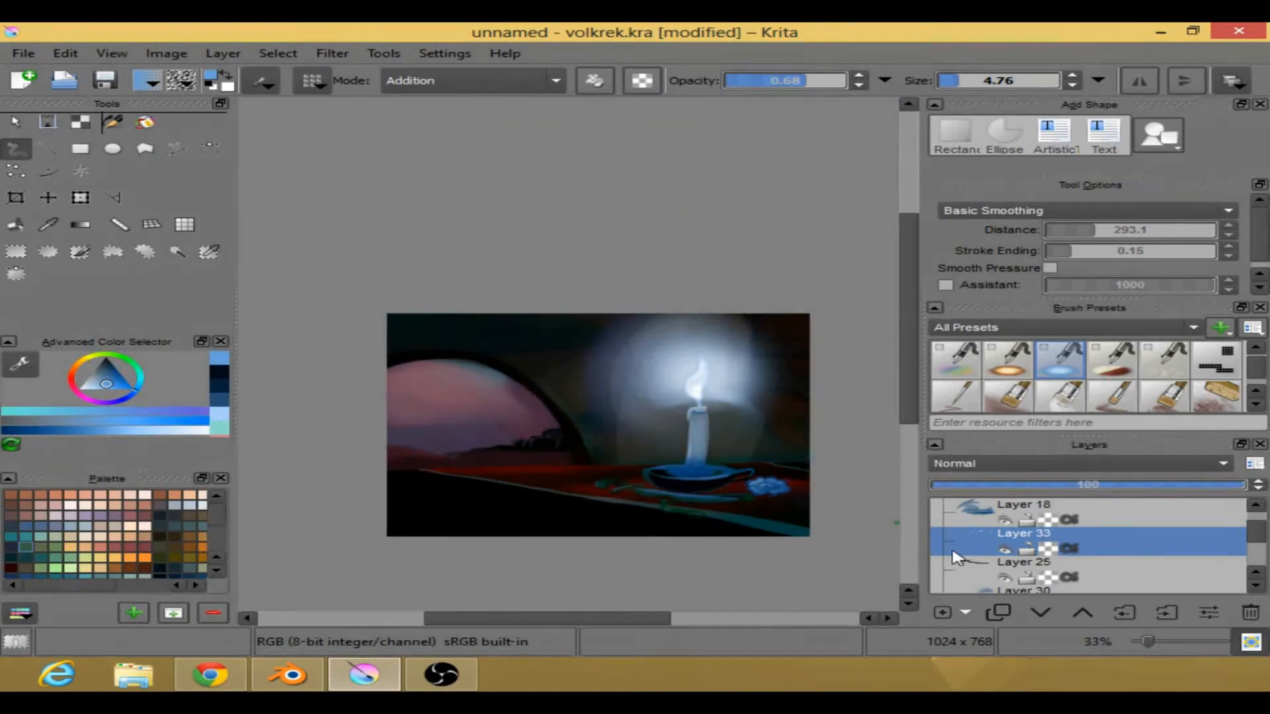
- Look through the layer stack and add a new paint layer above the lower Layer 18
scroll(966, 556, "down", 5)
scroll(1006, 543, "down", 3)
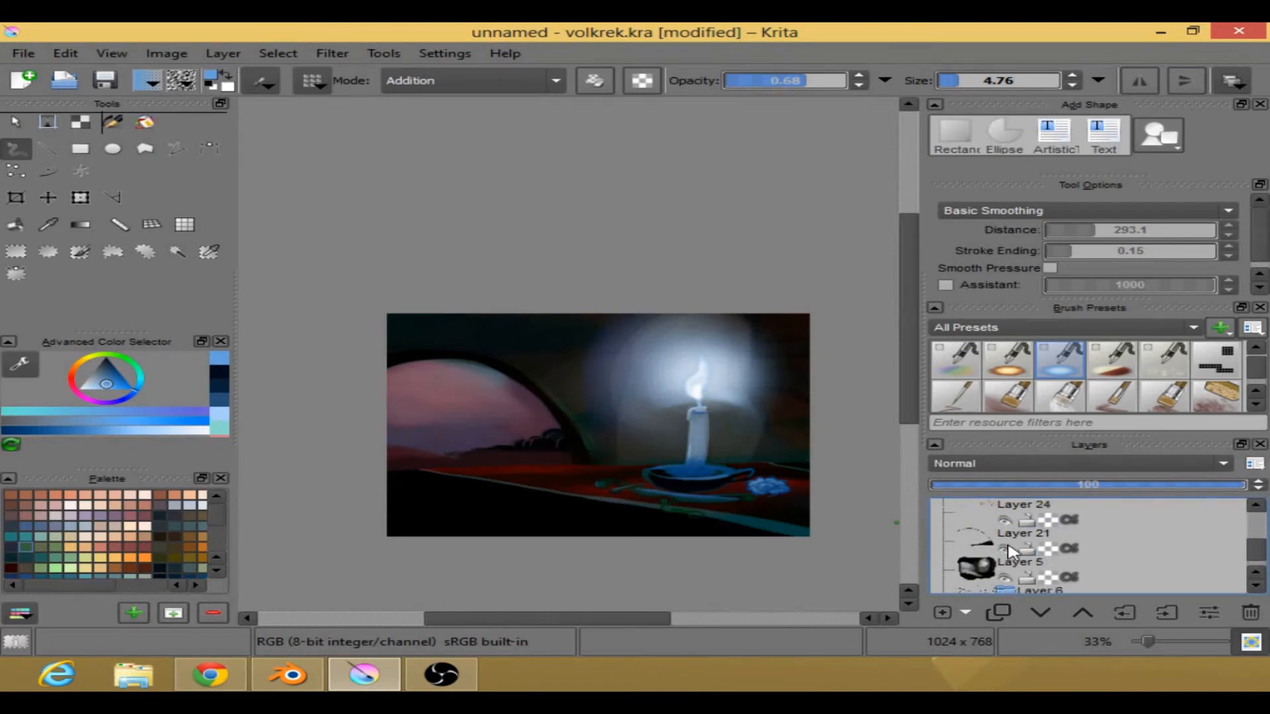
left_click(1005, 567)
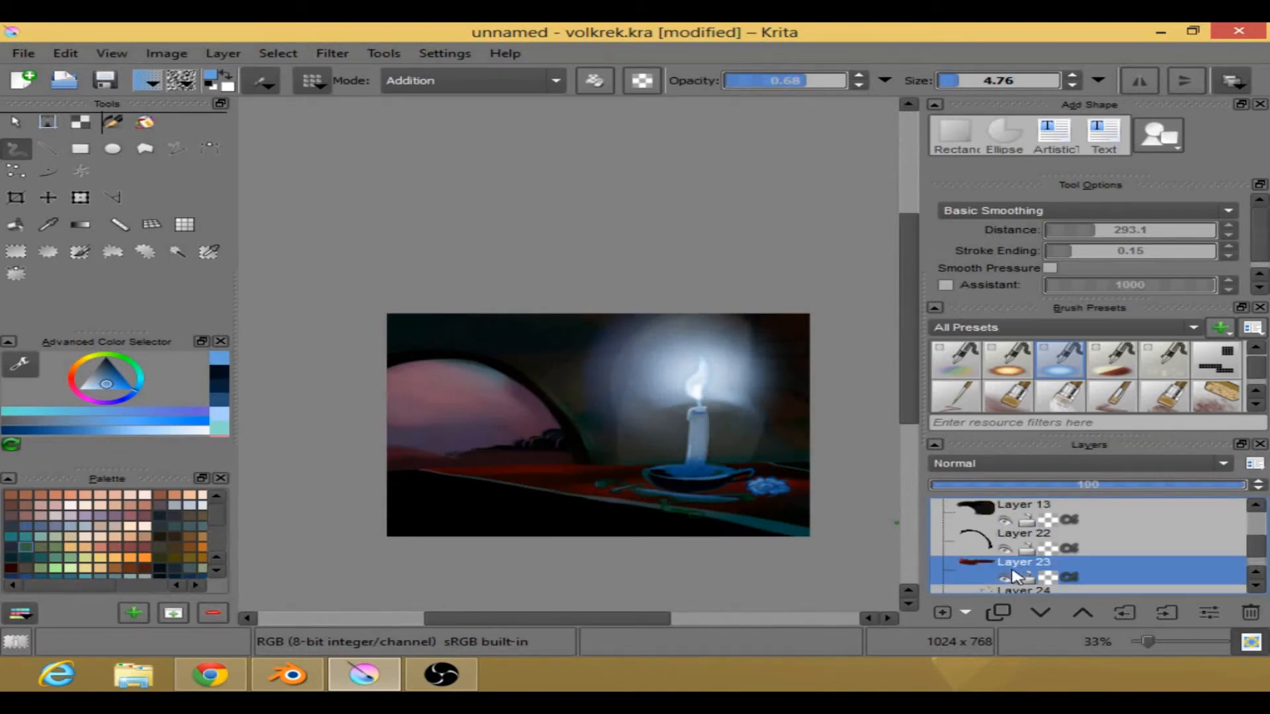
scroll(1006, 570, "up", 3)
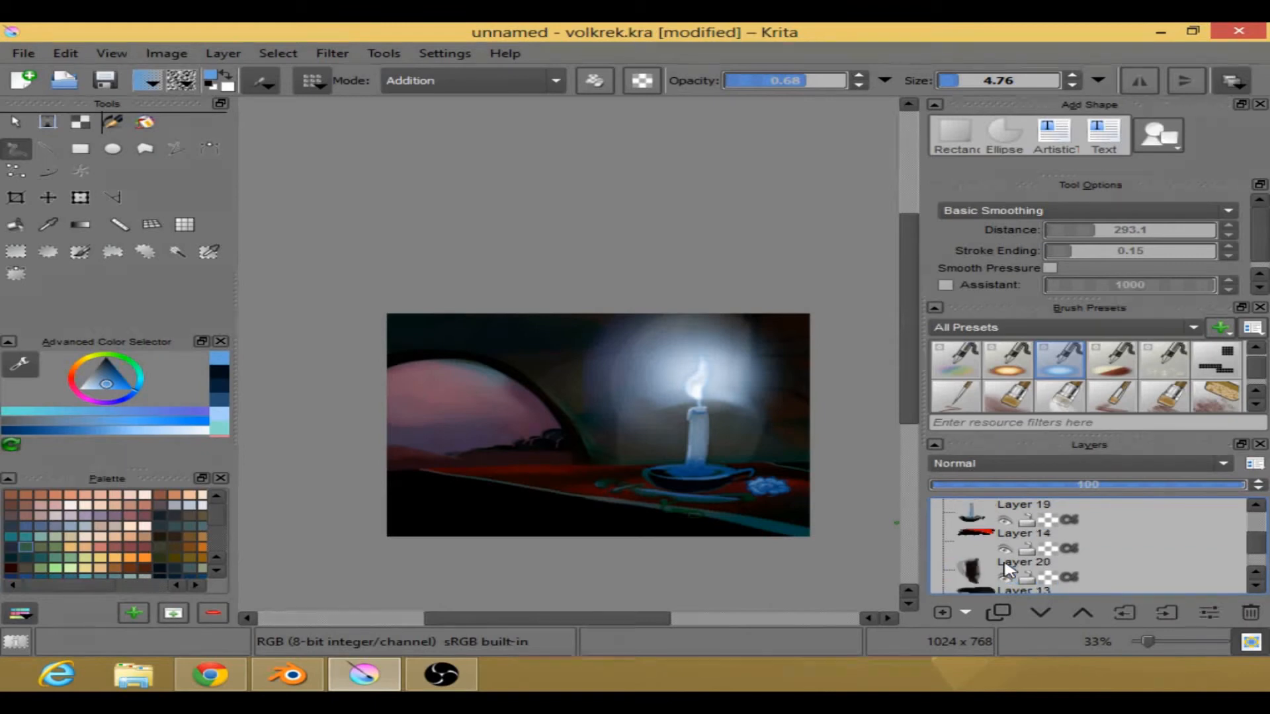
scroll(1005, 569, "up", 4)
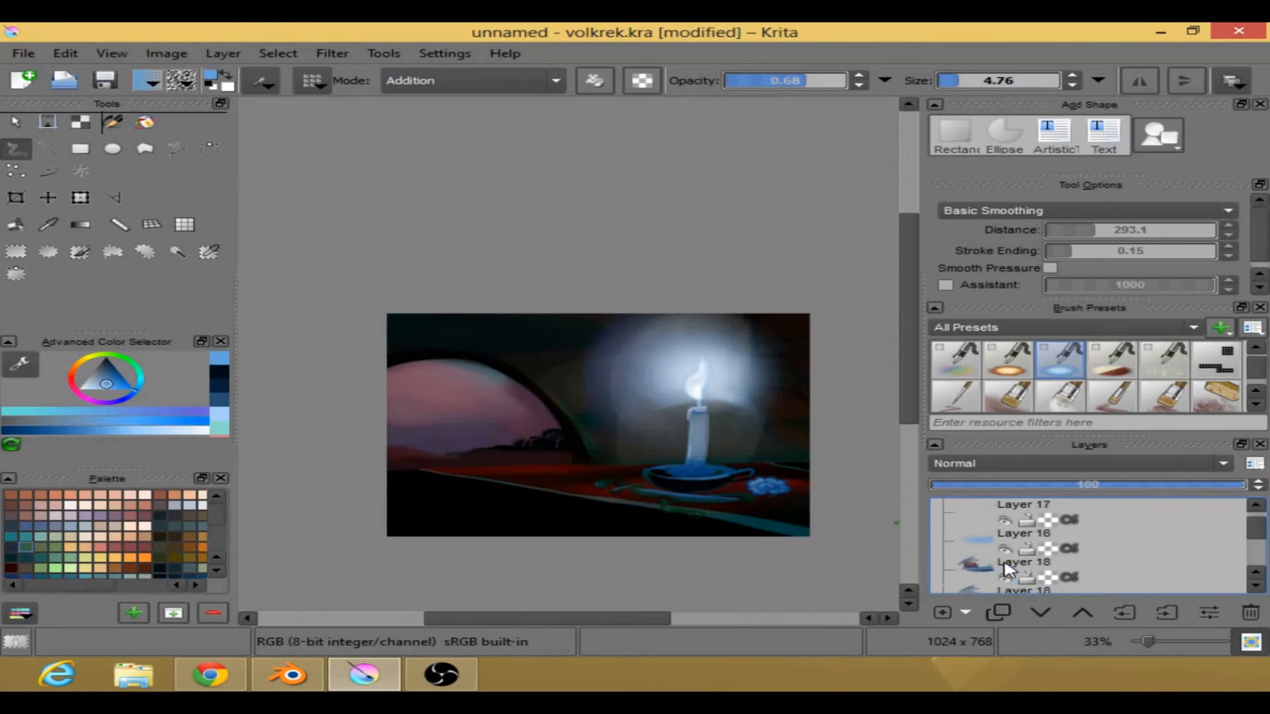
scroll(1006, 569, "up", 3)
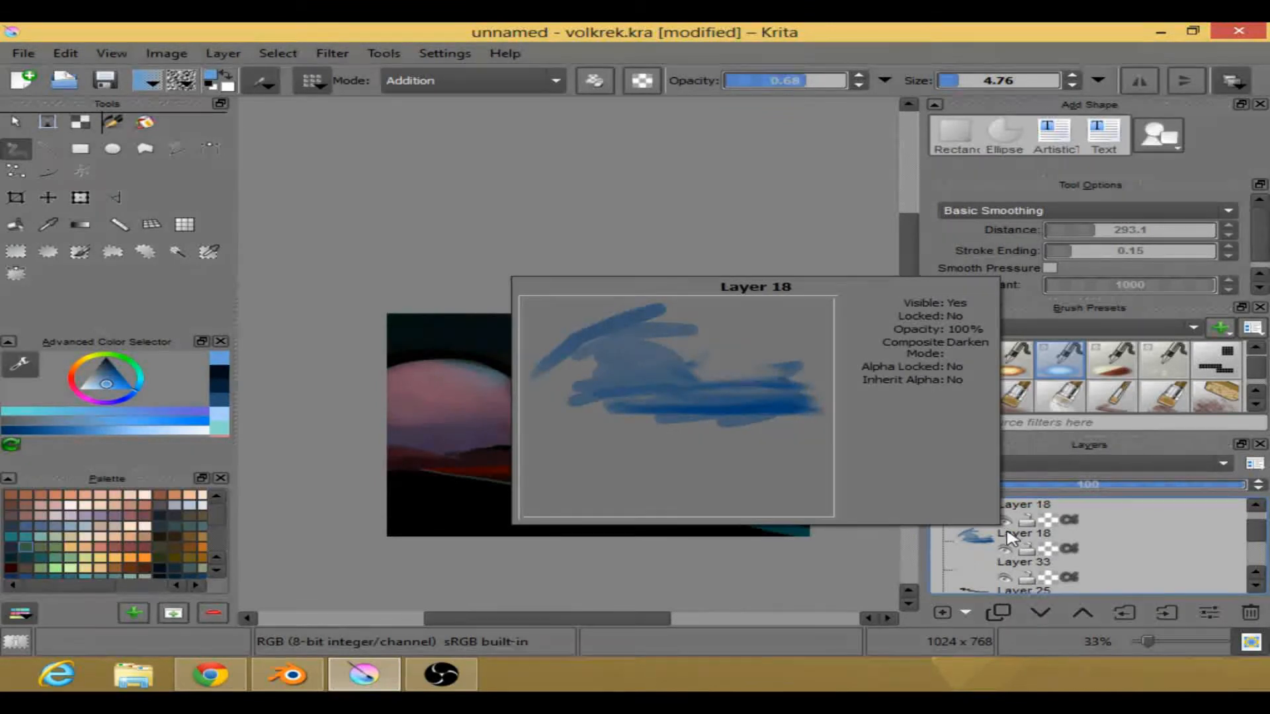
left_click(1005, 537)
left_click(938, 613)
- Choose the recent pink paint color and an ink pen brush at size 10 for painting in the window's sky
left_click_drag(521, 461, 566, 471)
scroll(464, 411, "up", 3)
left_click_drag(467, 412, 472, 441)
right_click(474, 441)
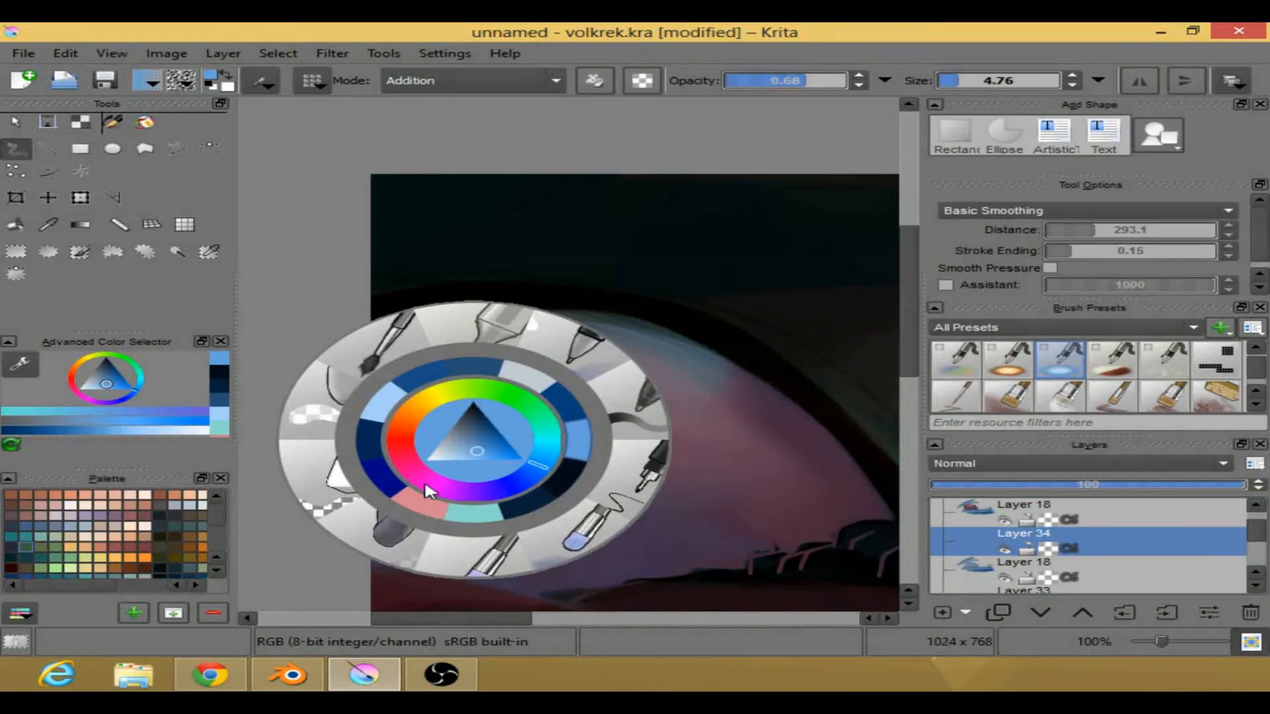
left_click(428, 512)
right_click(525, 439)
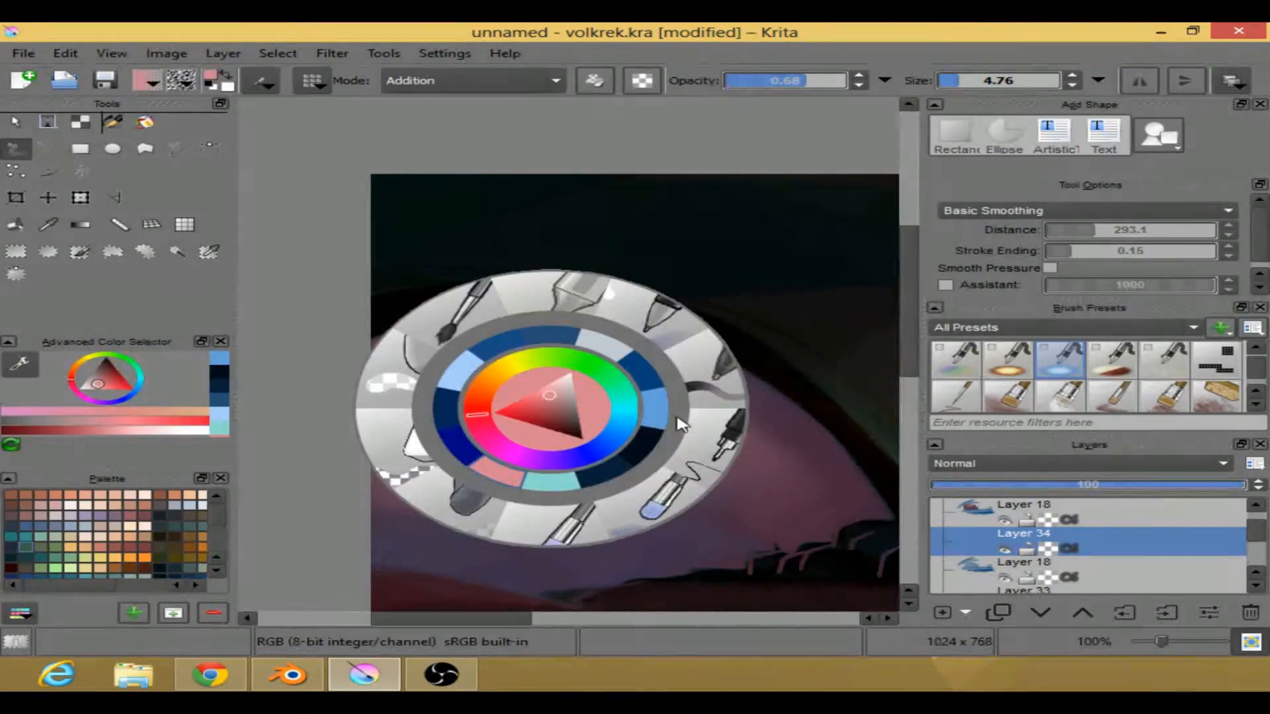
left_click(722, 403)
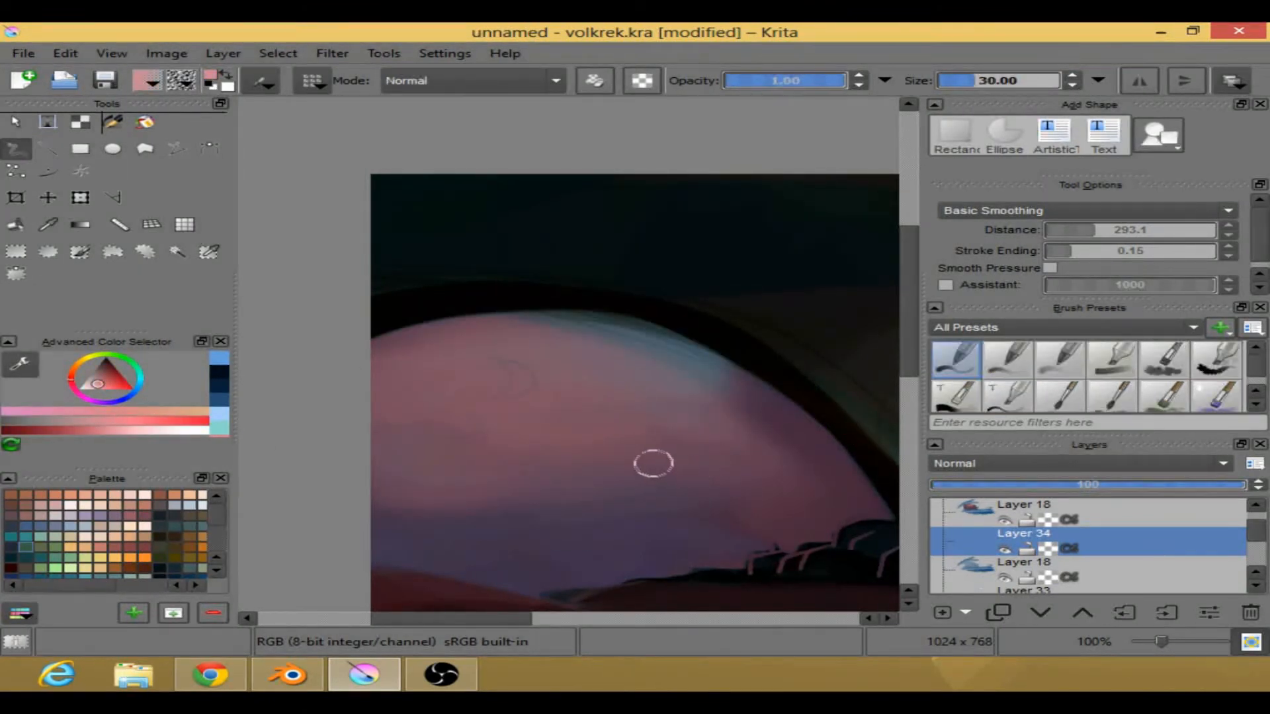
right_click(654, 461)
left_click(813, 435)
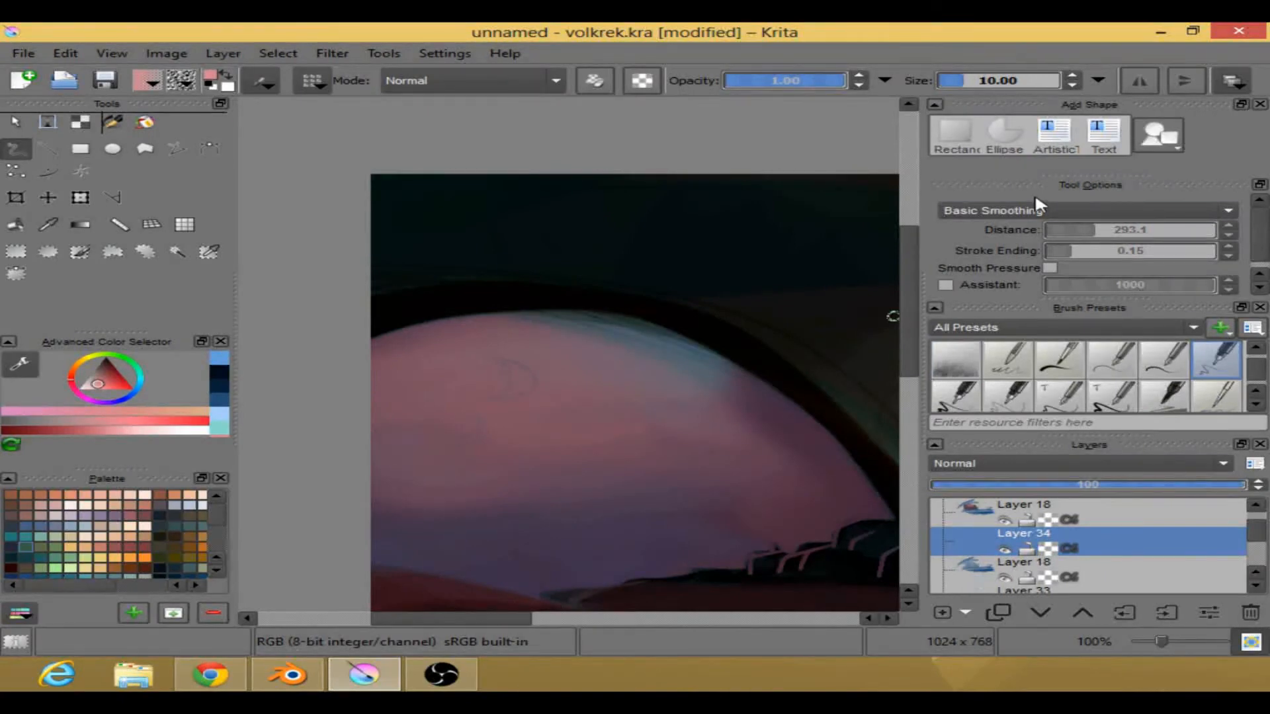
- Set the brush smoothing to Weighted Smoothing and paint a large pink crescent moon with a smaller one below it in the sky
left_click(1043, 211)
left_click(1043, 254)
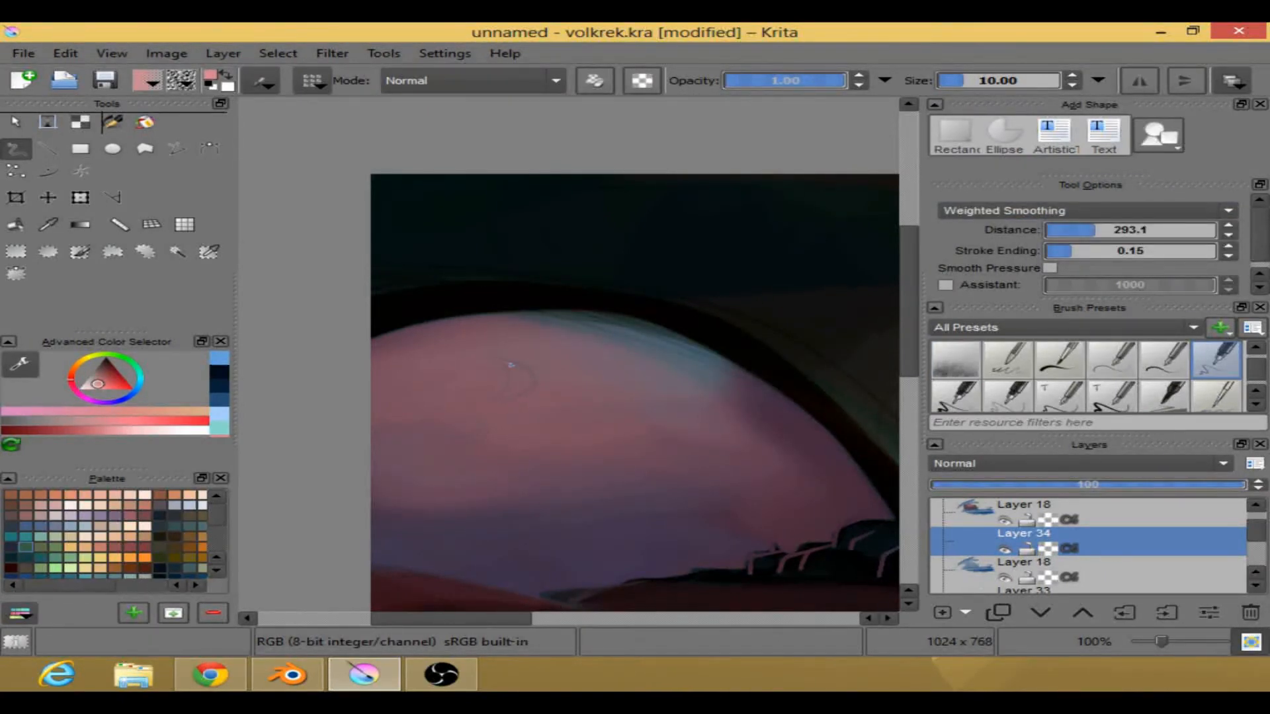
left_click_drag(519, 393, 491, 385)
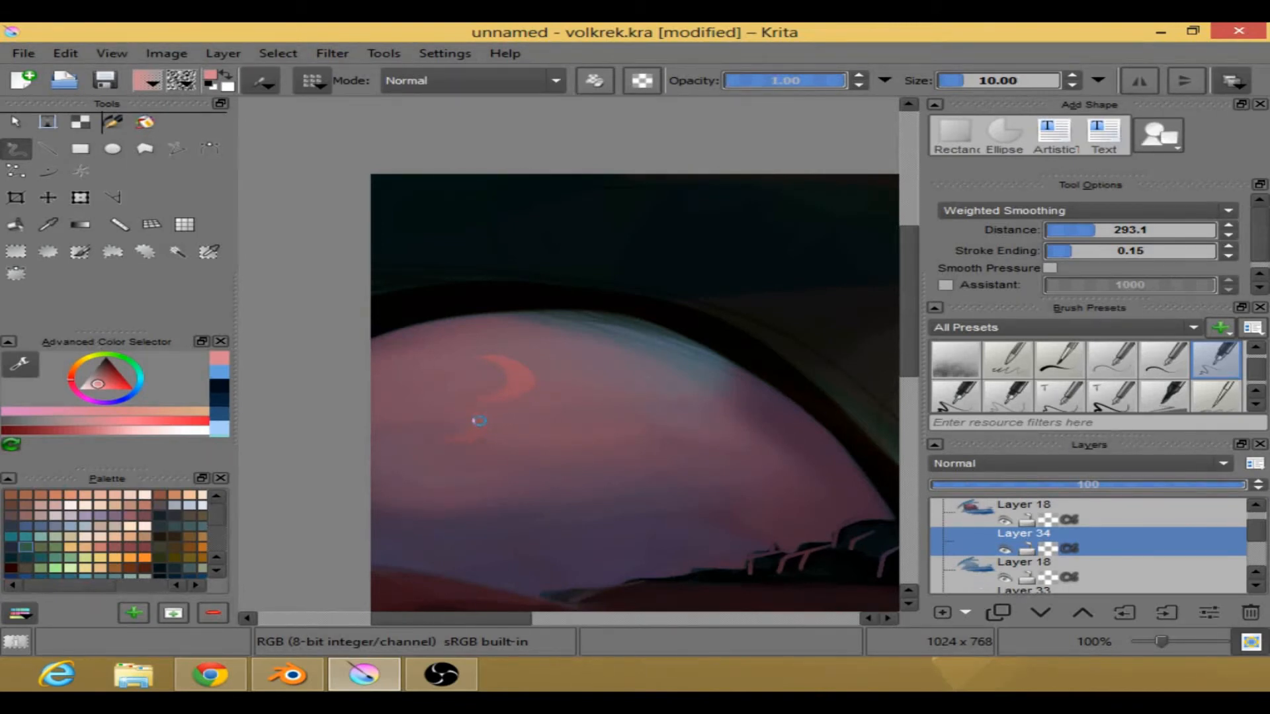
- Switch to the hard eraser preset at size 15 and trim the smaller crescent's shape
right_click(548, 383)
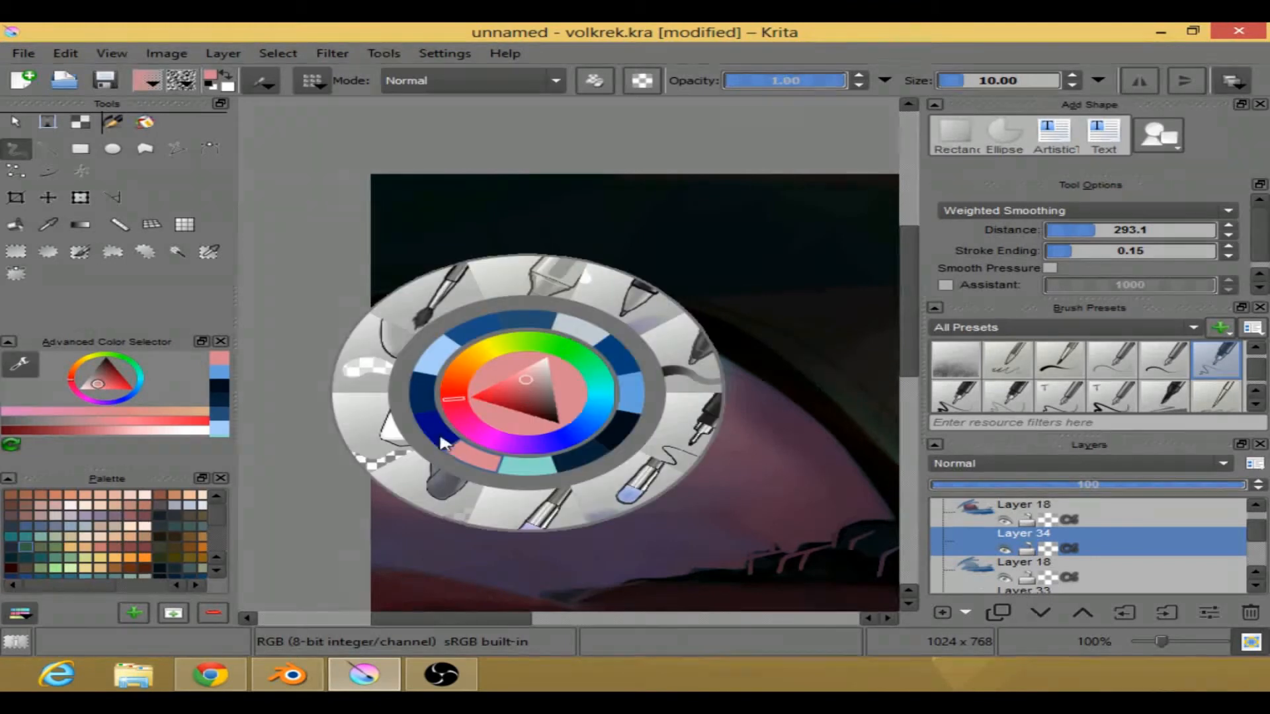
left_click(435, 484)
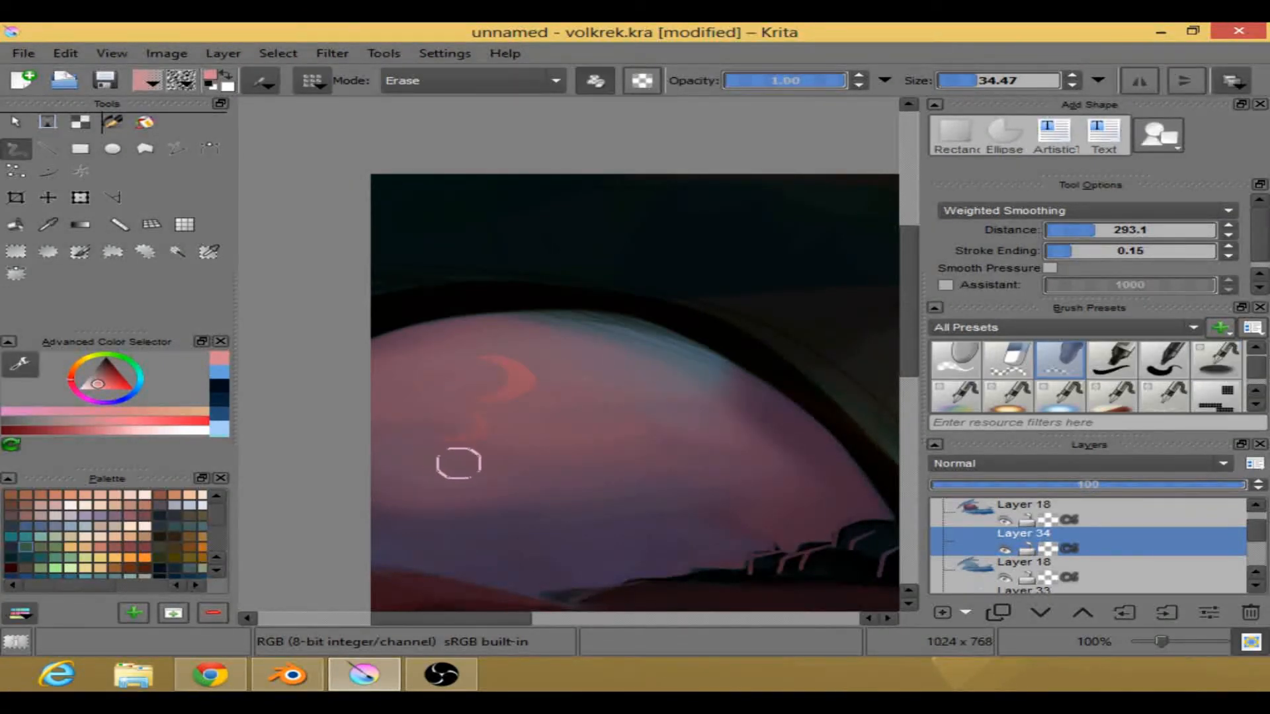
right_click(559, 426)
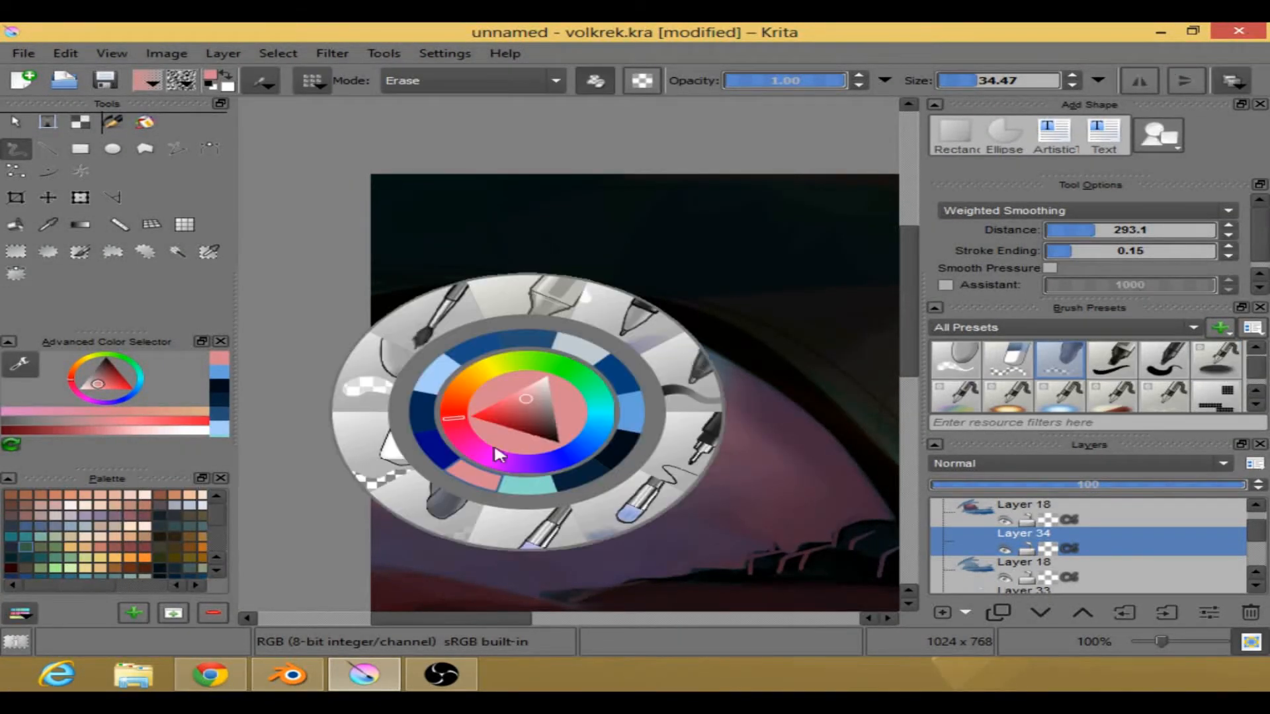
left_click(423, 471)
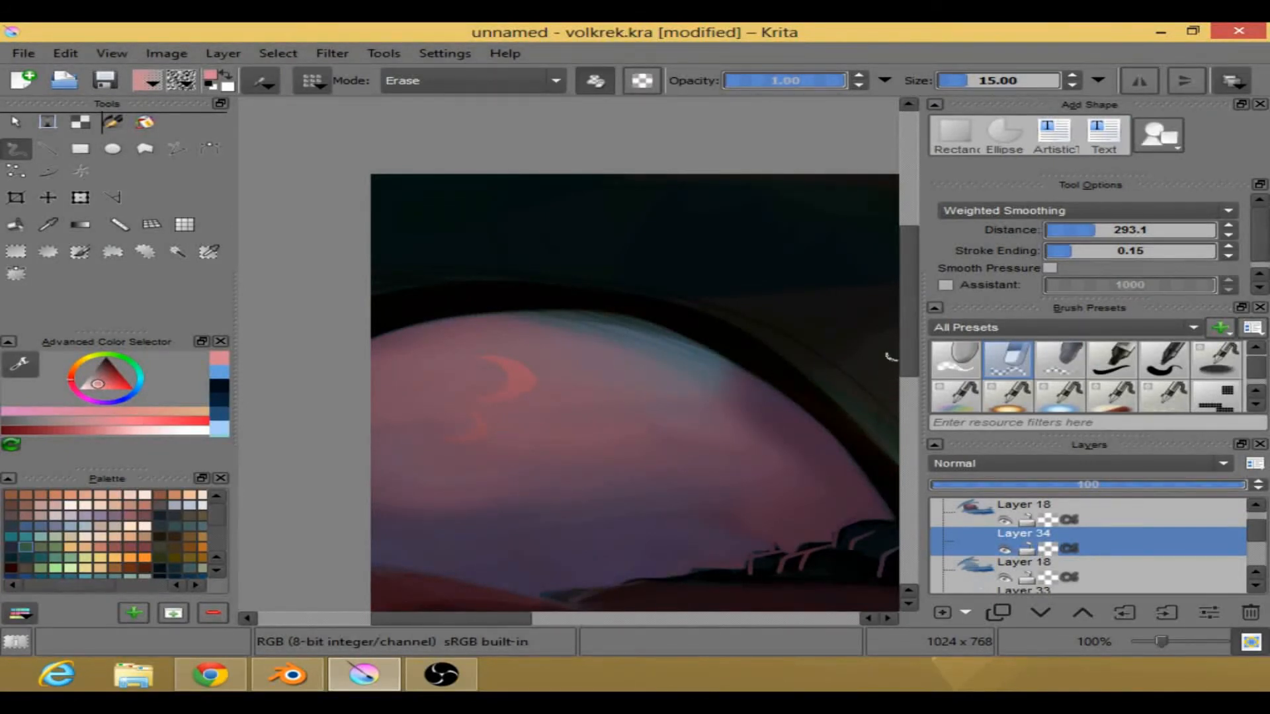
- Select the Addition glow brush at size 173.64 and paint a soft pink glow over the two crescents
scroll(886, 372, "down", 3)
left_click_drag(496, 619, 509, 619)
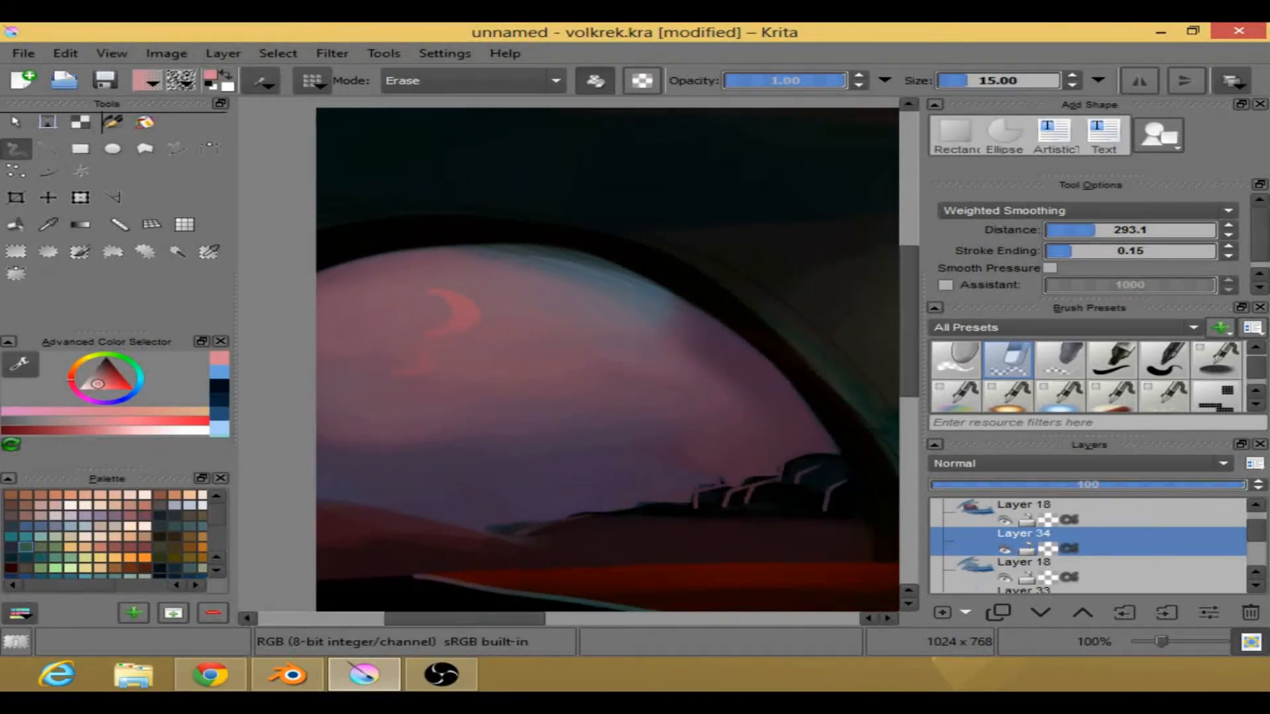
left_click(1058, 397)
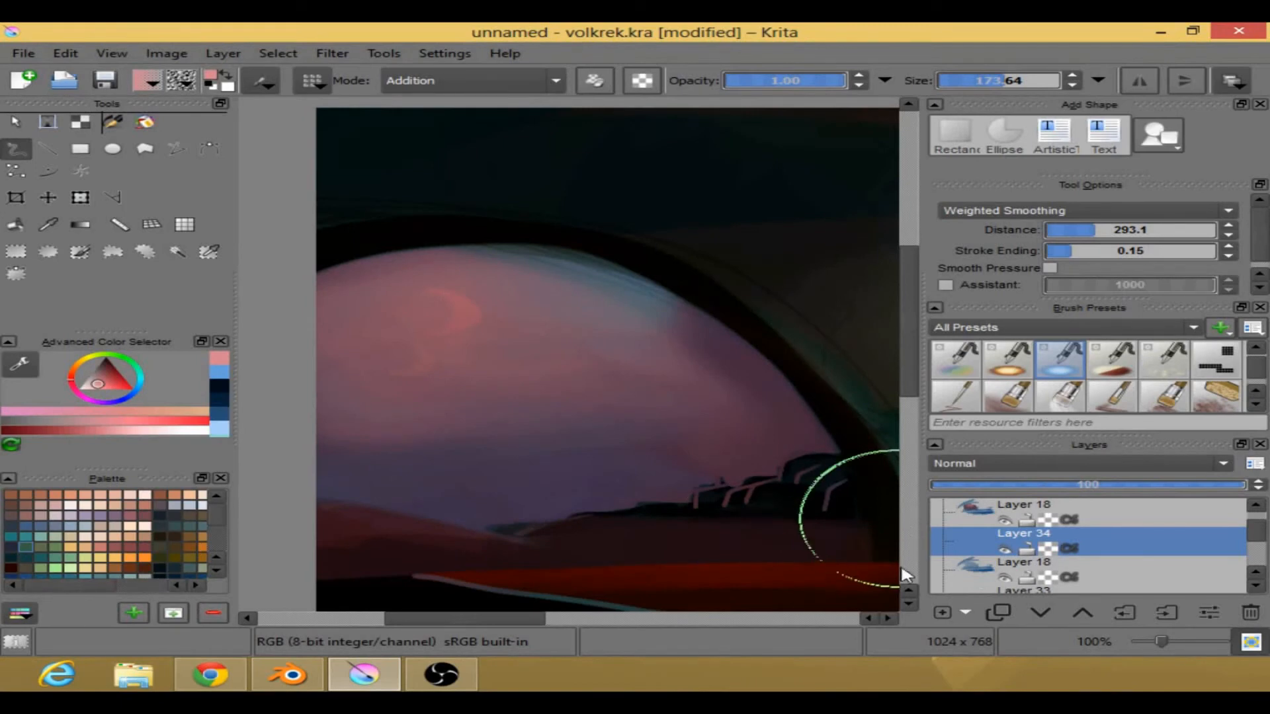
scroll(612, 445, "down", 3)
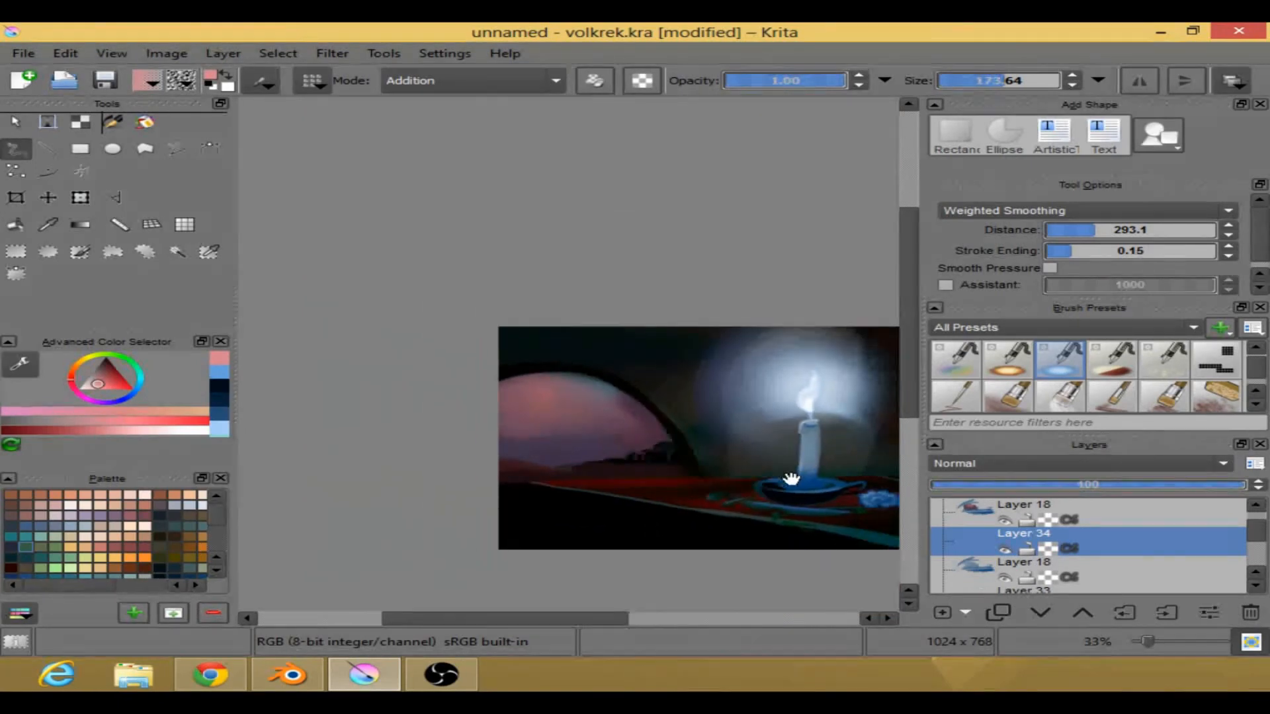
scroll(673, 457, "up", 3)
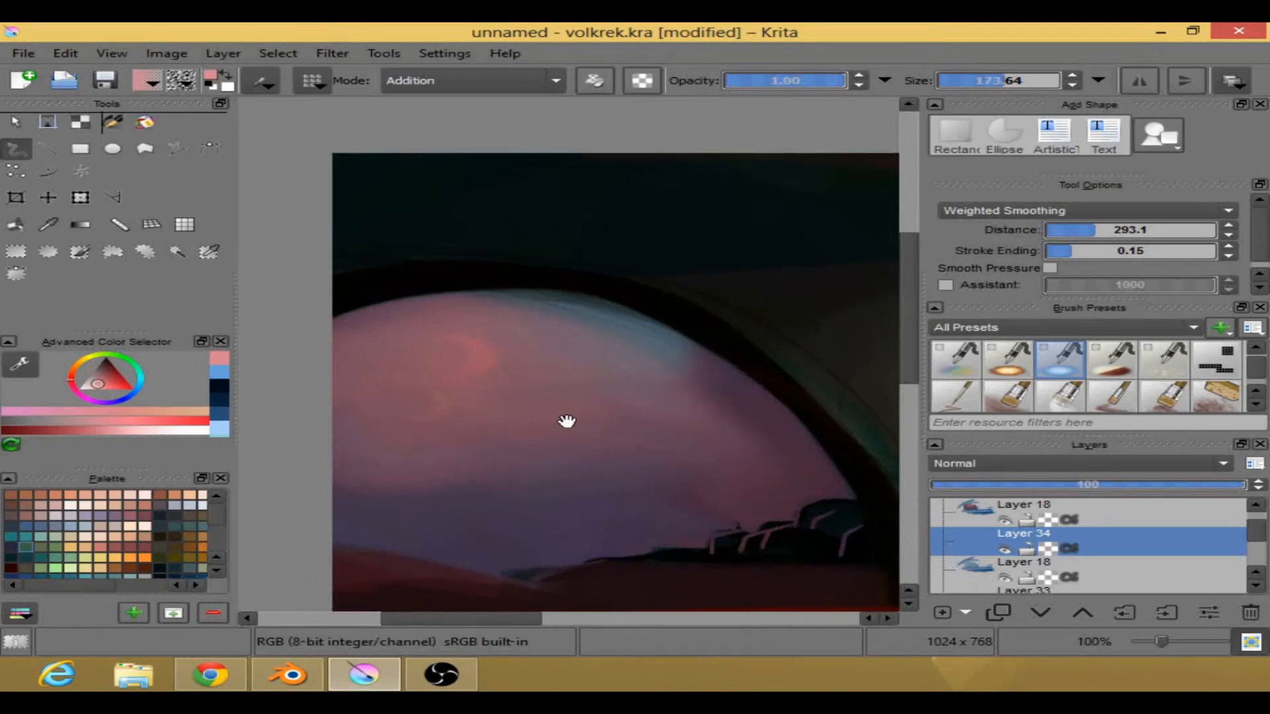
- Reduce the glow brush to size 18.22 and brighten both crescent moons with pink strokes
right_click(588, 405)
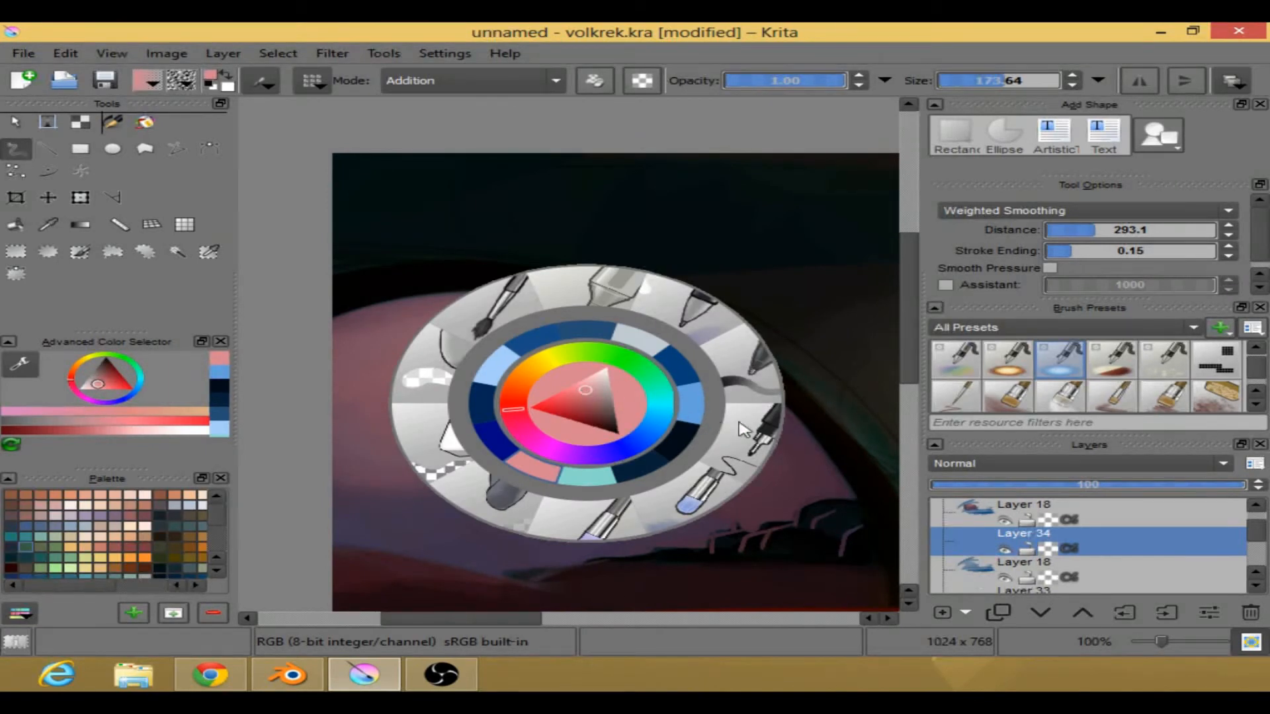
left_click(839, 215)
left_click_drag(1005, 81, 976, 84)
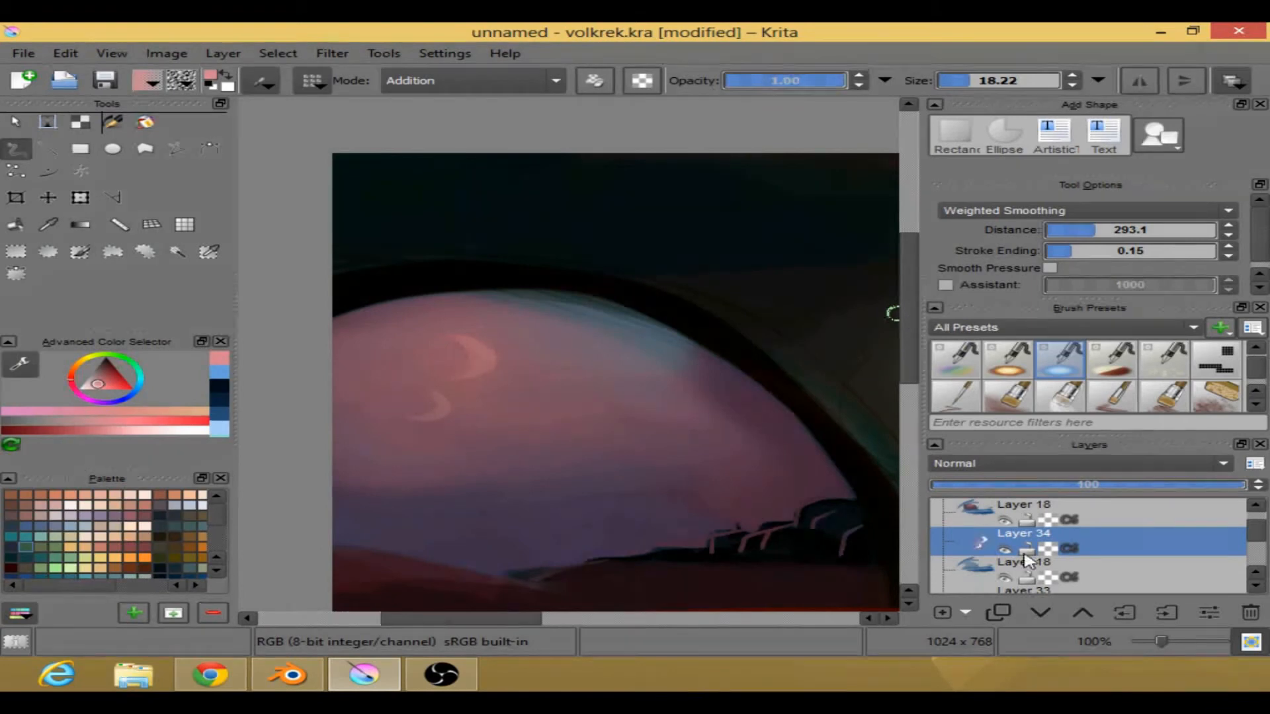
- Check Layer 34 and the upper Layer 18 by toggling their visibility, and add a paint layer above the upper Layer 18
left_click(1004, 549)
left_click(1004, 550)
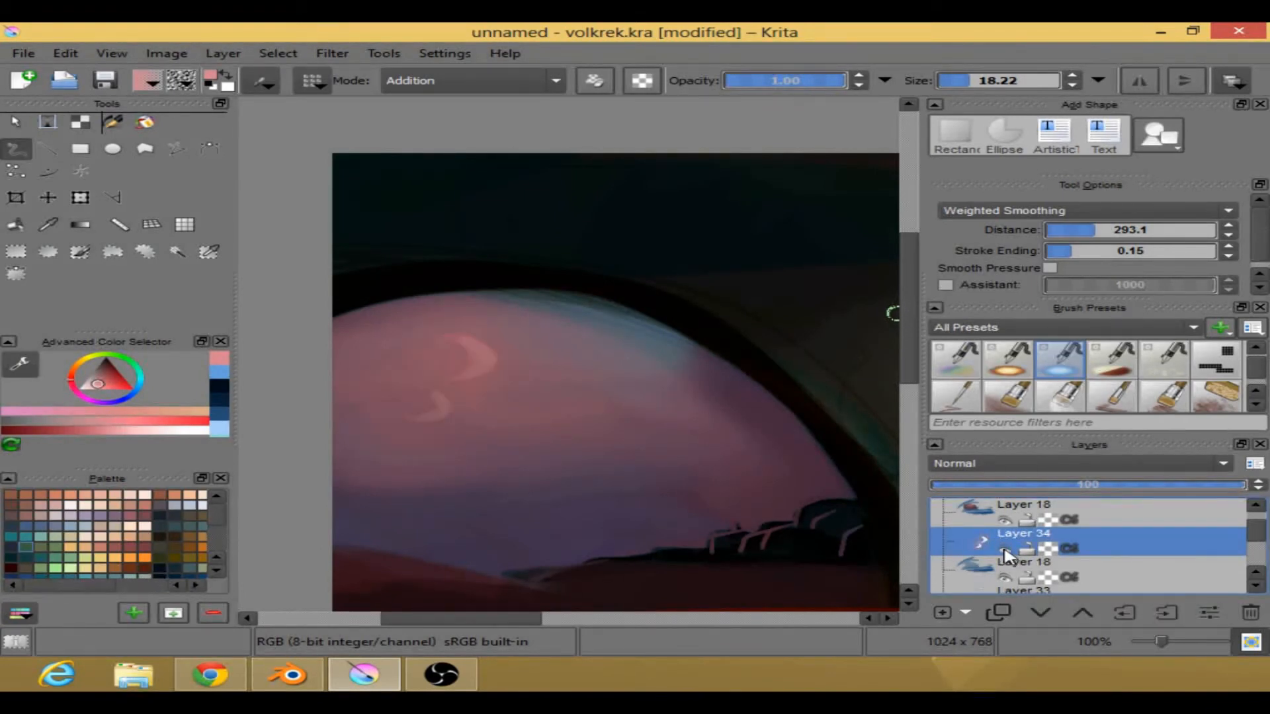
left_click(1027, 522)
left_click(1004, 520)
left_click(1004, 520)
left_click(1004, 521)
left_click(1004, 520)
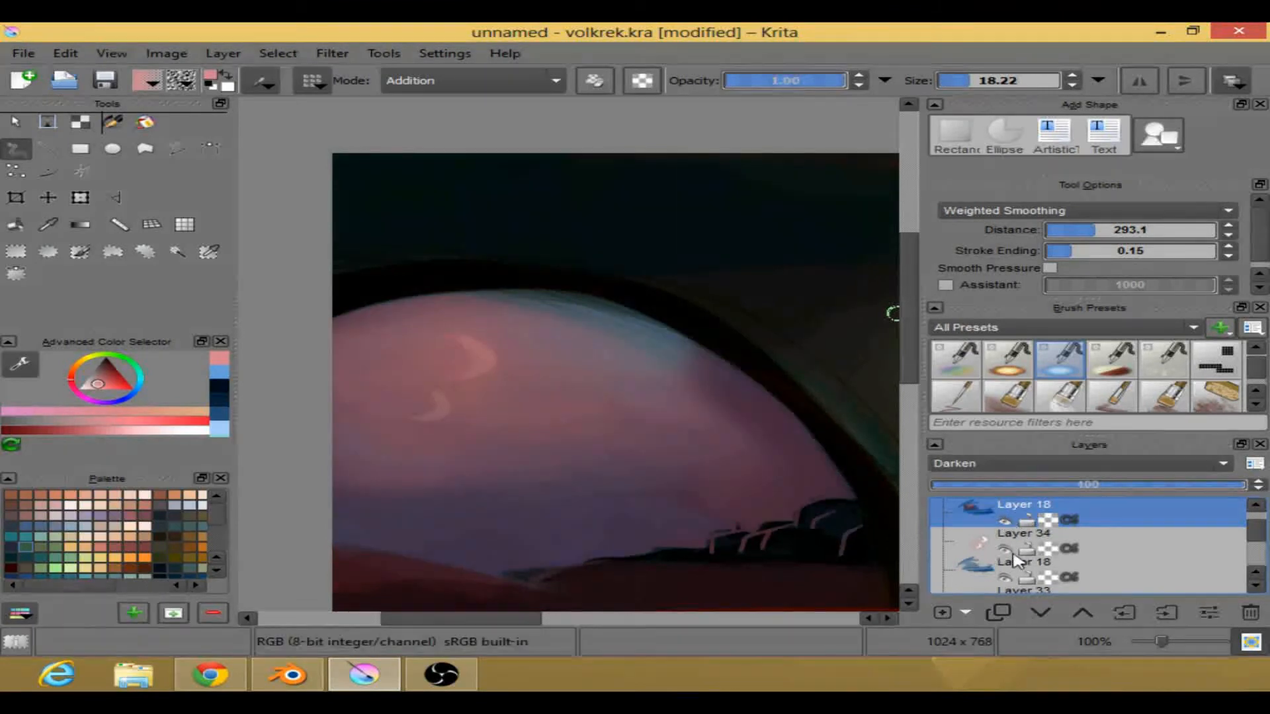
left_click(939, 609)
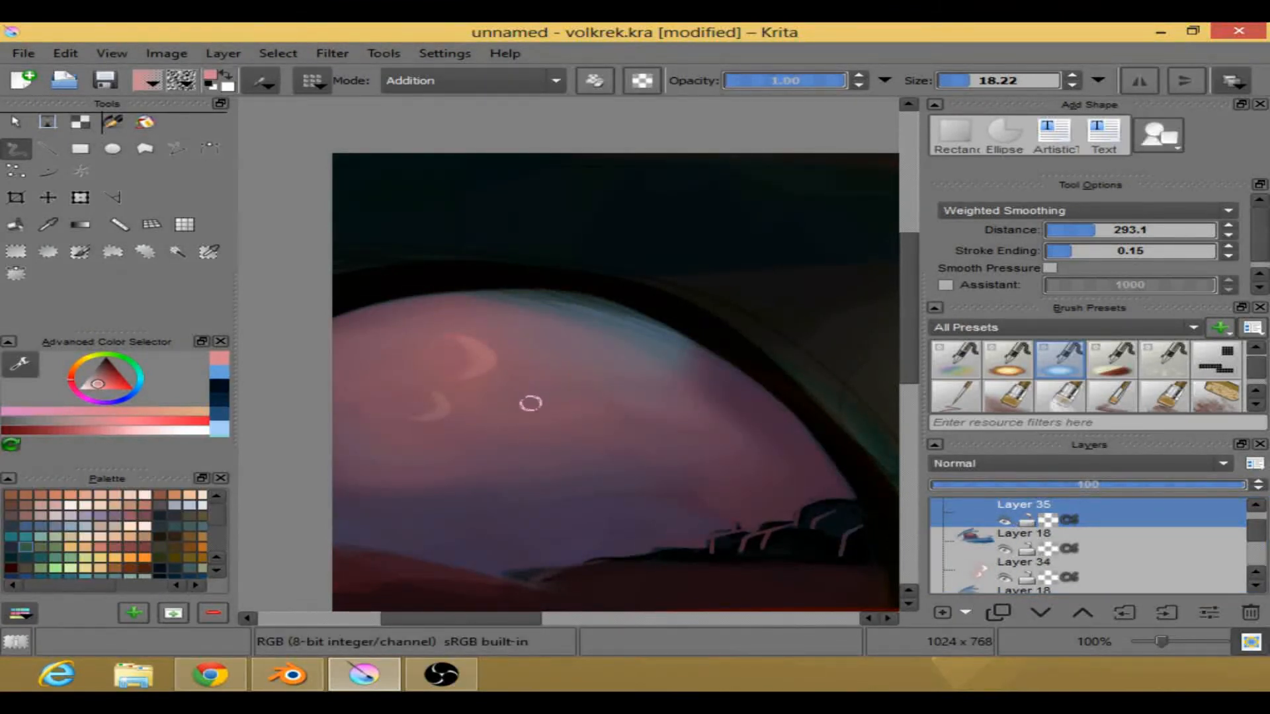
- Try a pink stroke over the blue streaks along the sky's upper edge with the size 100 brush
right_click(620, 358)
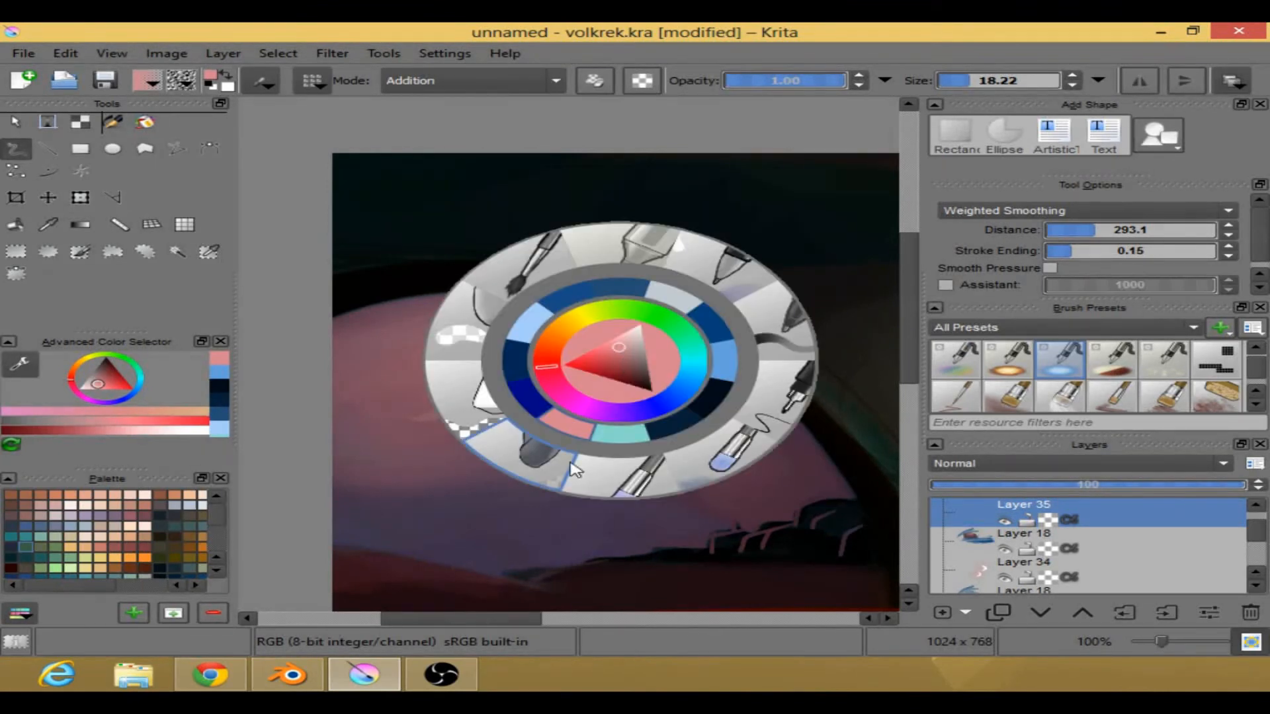
left_click(620, 477)
mouse_move(476, 284)
left_mouse_down()
mouse_move(708, 368)
mouse_move(742, 416)
left_mouse_up()
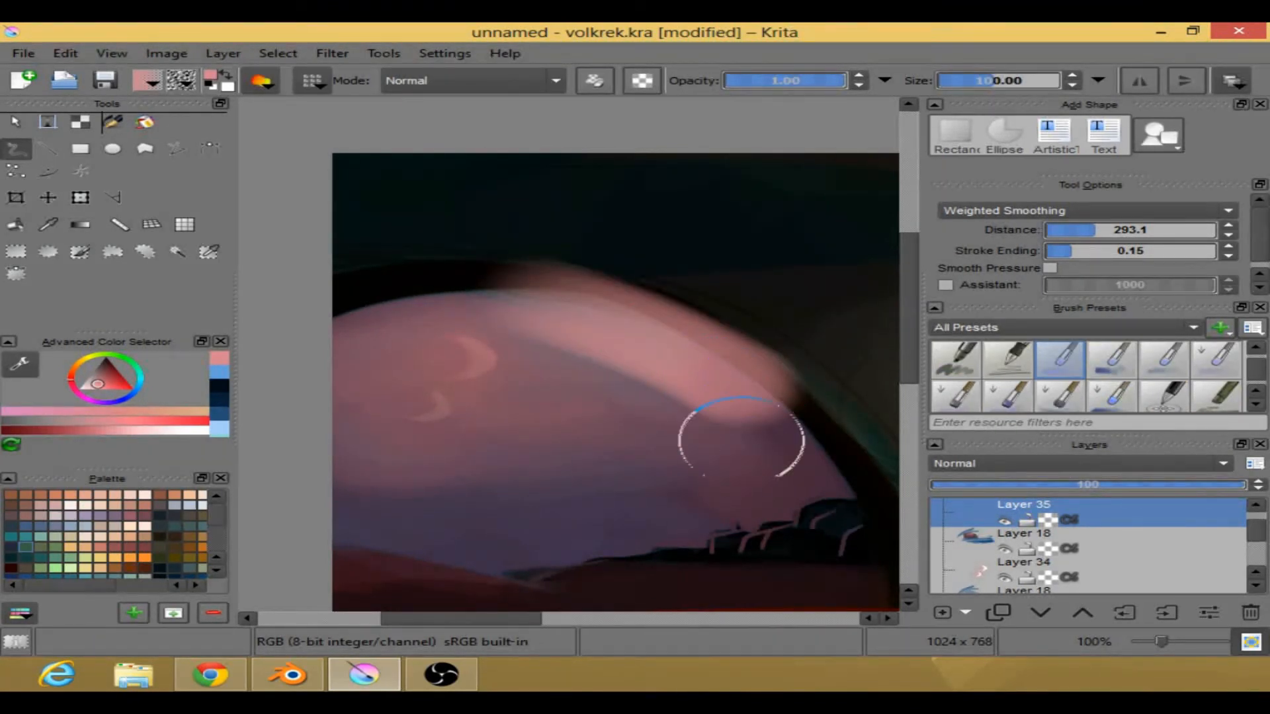
key("ctrl+z")
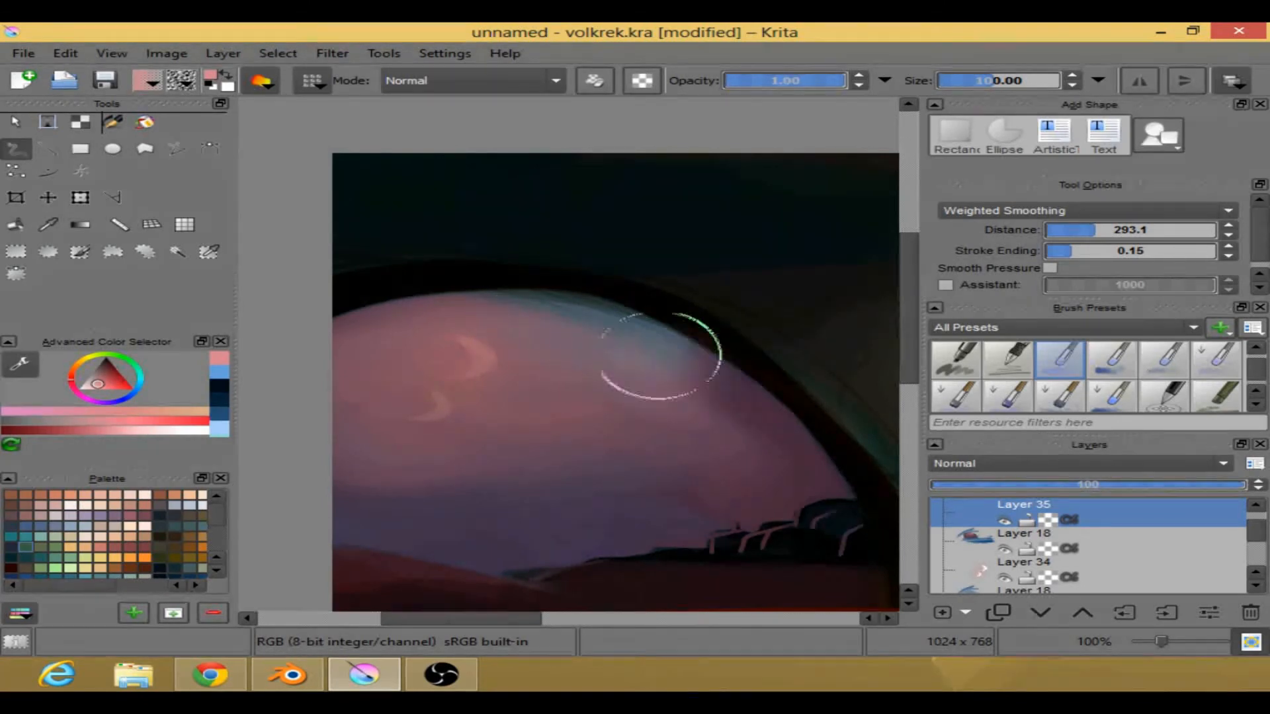
key("ctrl+shift+z")
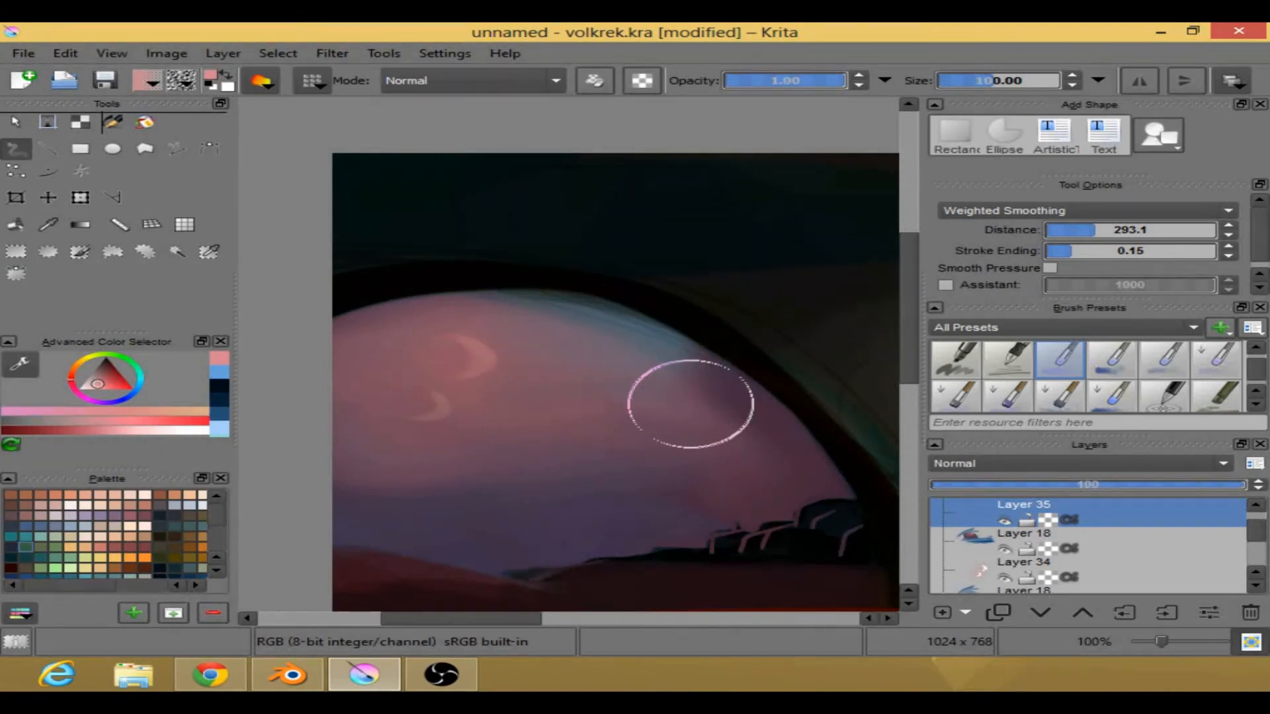
- Try a deeper red stroke along the upper edge of the window's sky and undo it
right_click(519, 372)
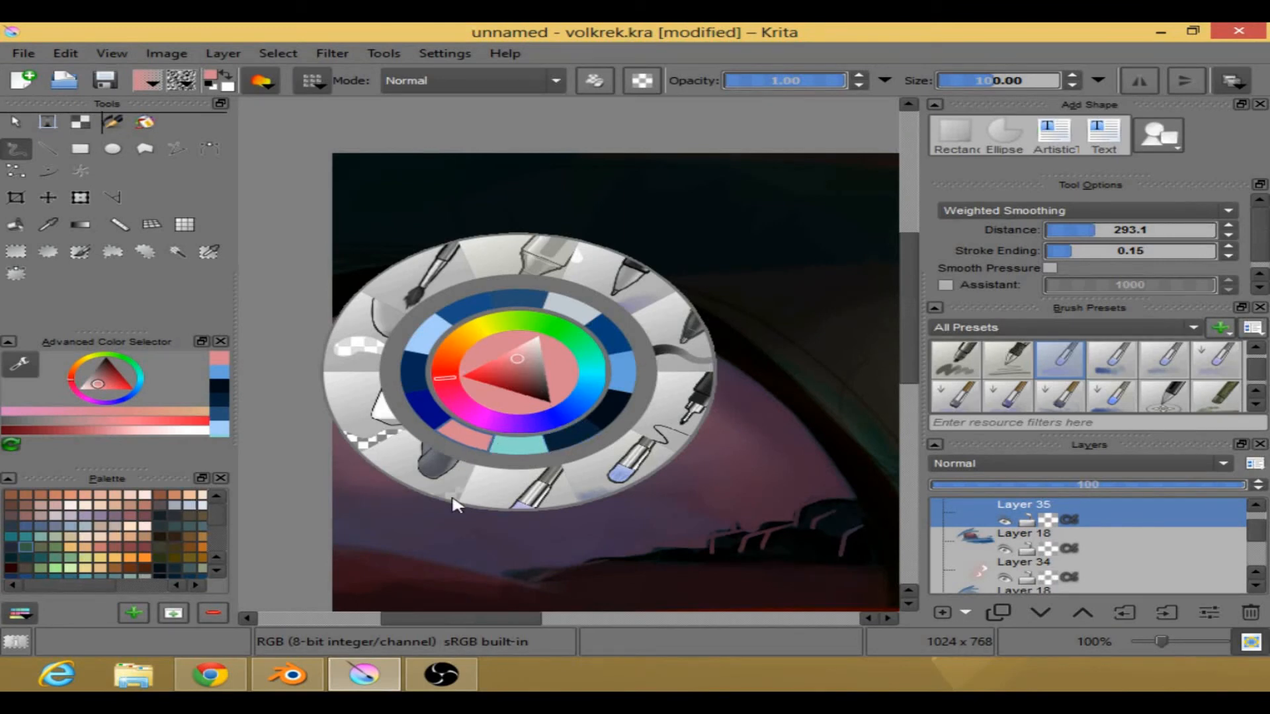
left_click(408, 520)
right_click(514, 415)
left_click_drag(520, 408, 508, 415)
left_click(743, 415)
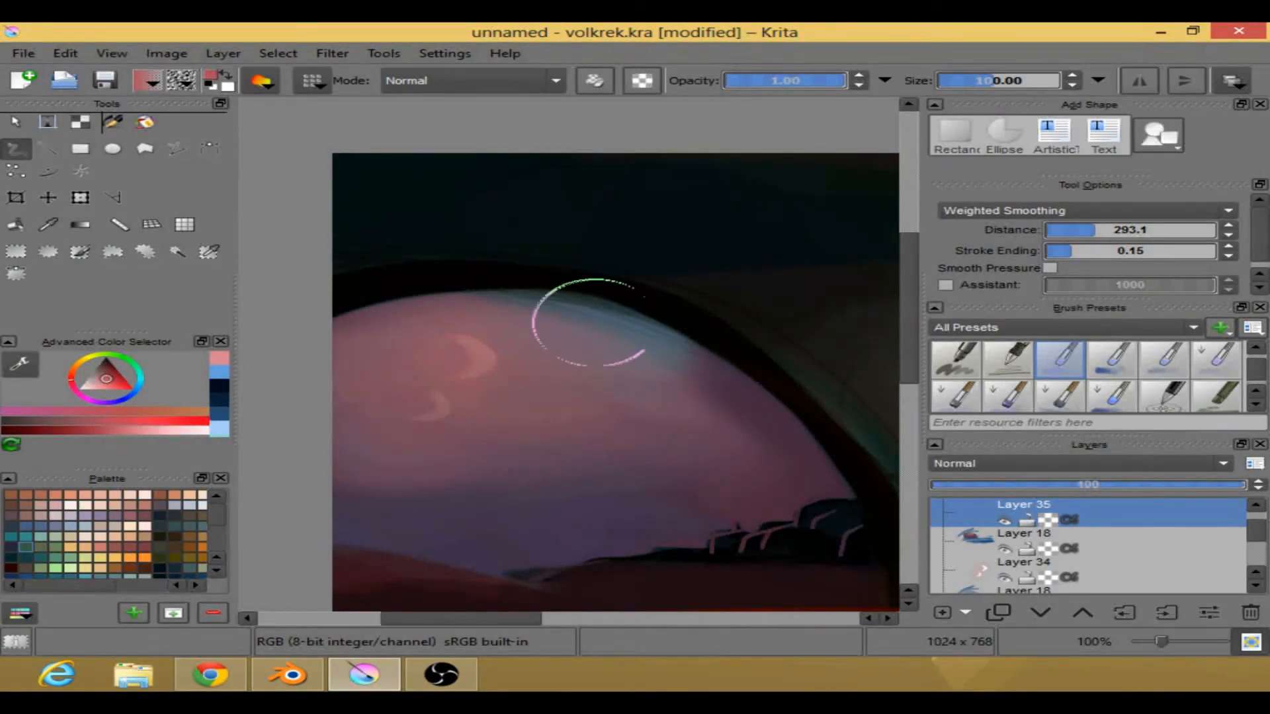
mouse_move(532, 310)
left_mouse_down()
mouse_move(656, 347)
mouse_move(720, 385)
left_mouse_up()
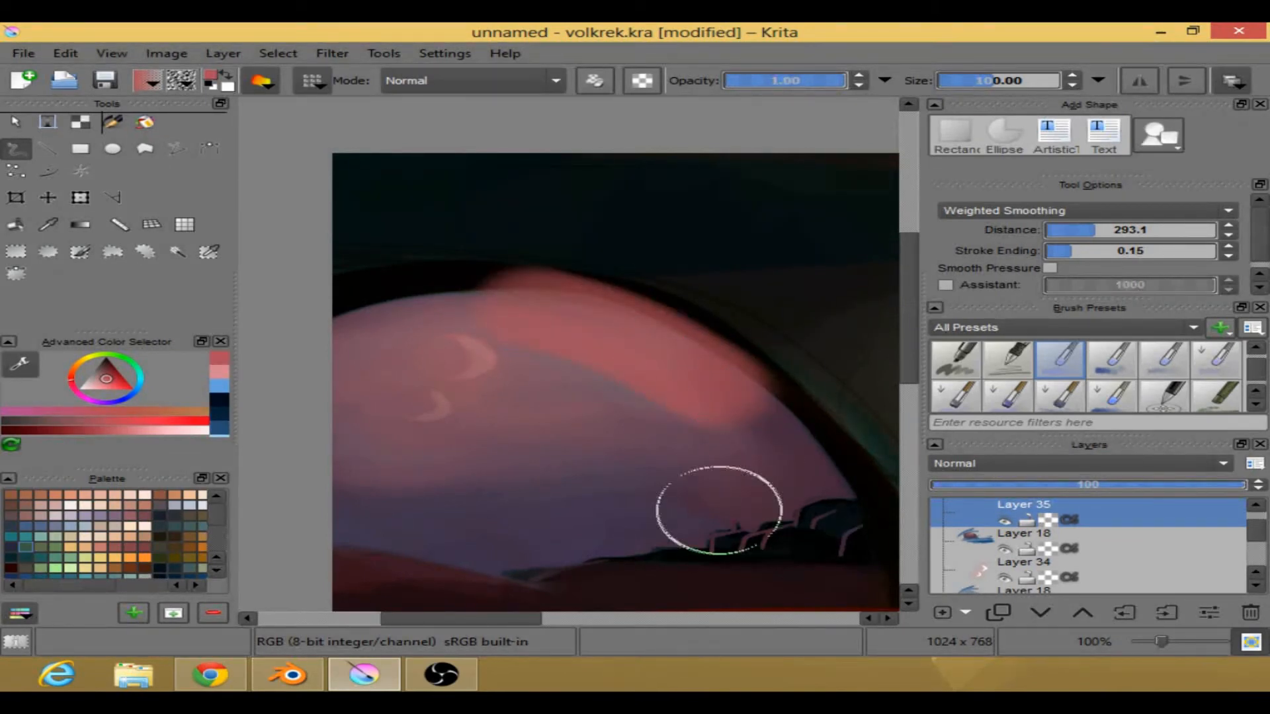
key("ctrl+z")
- Sample the dusky purple near the window's right edge and paint it over the blue streaks with size 100 brushes
key("p")
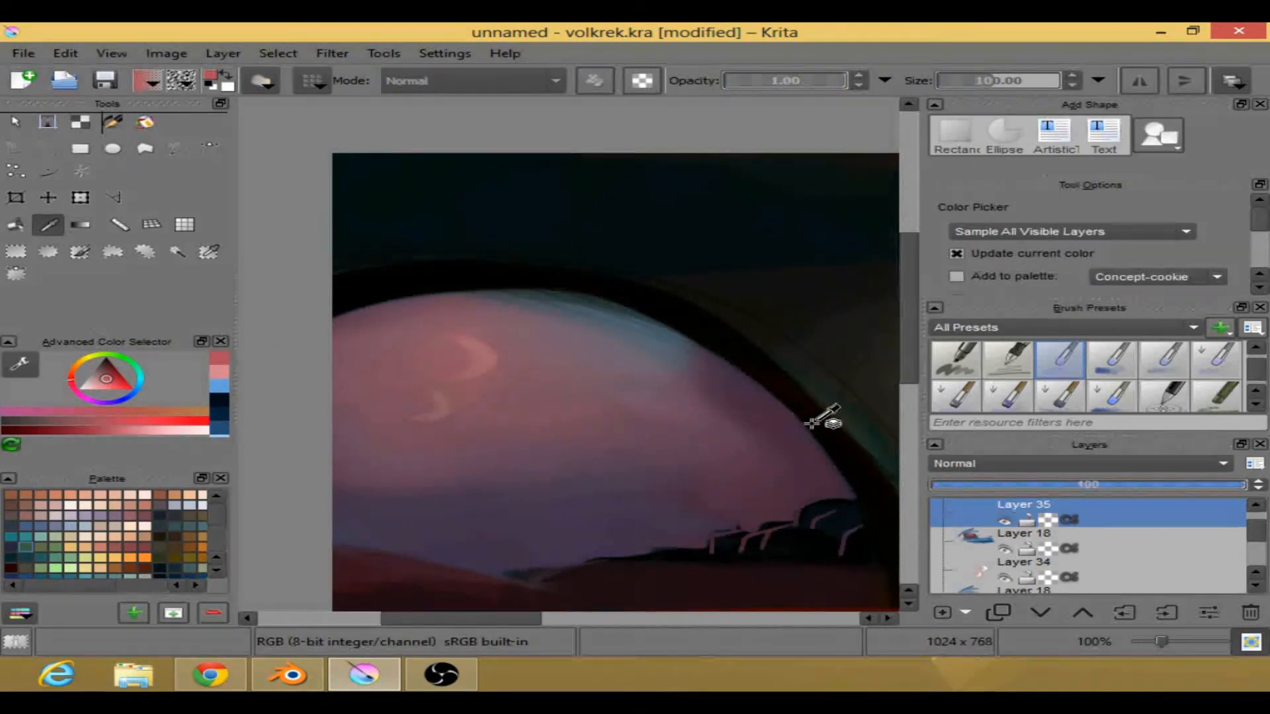
left_click(804, 456)
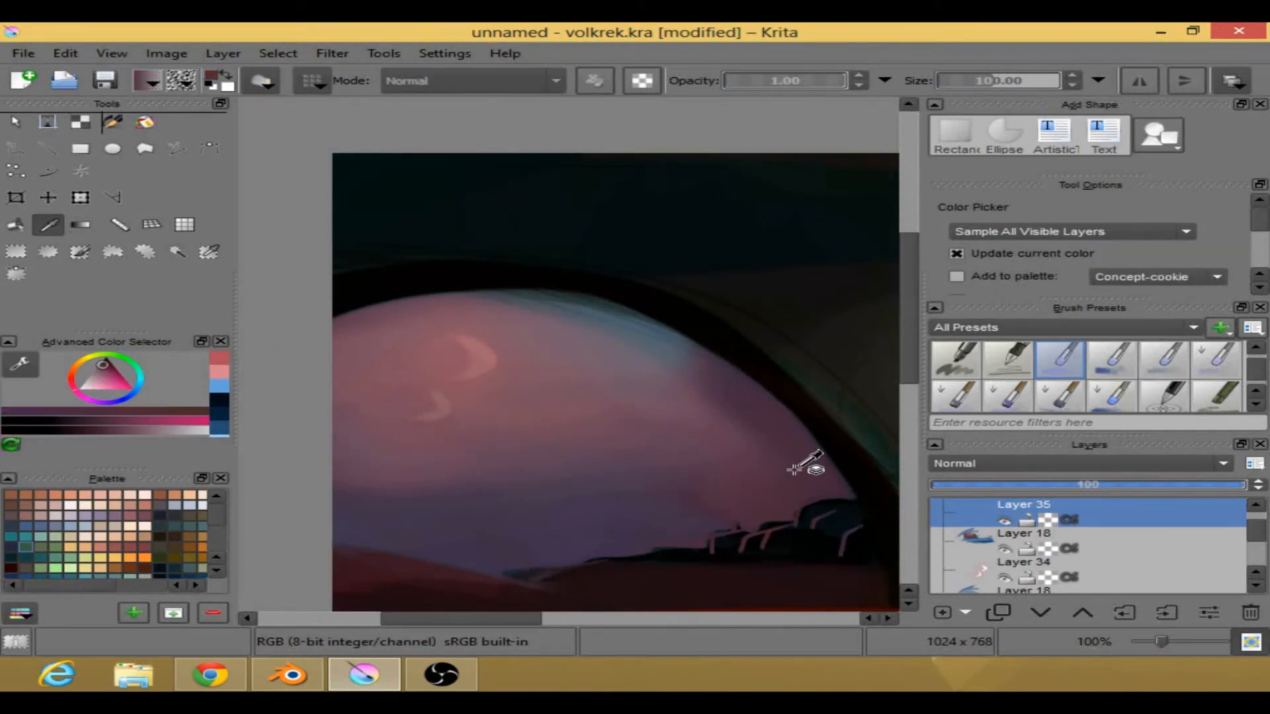
left_click(17, 148)
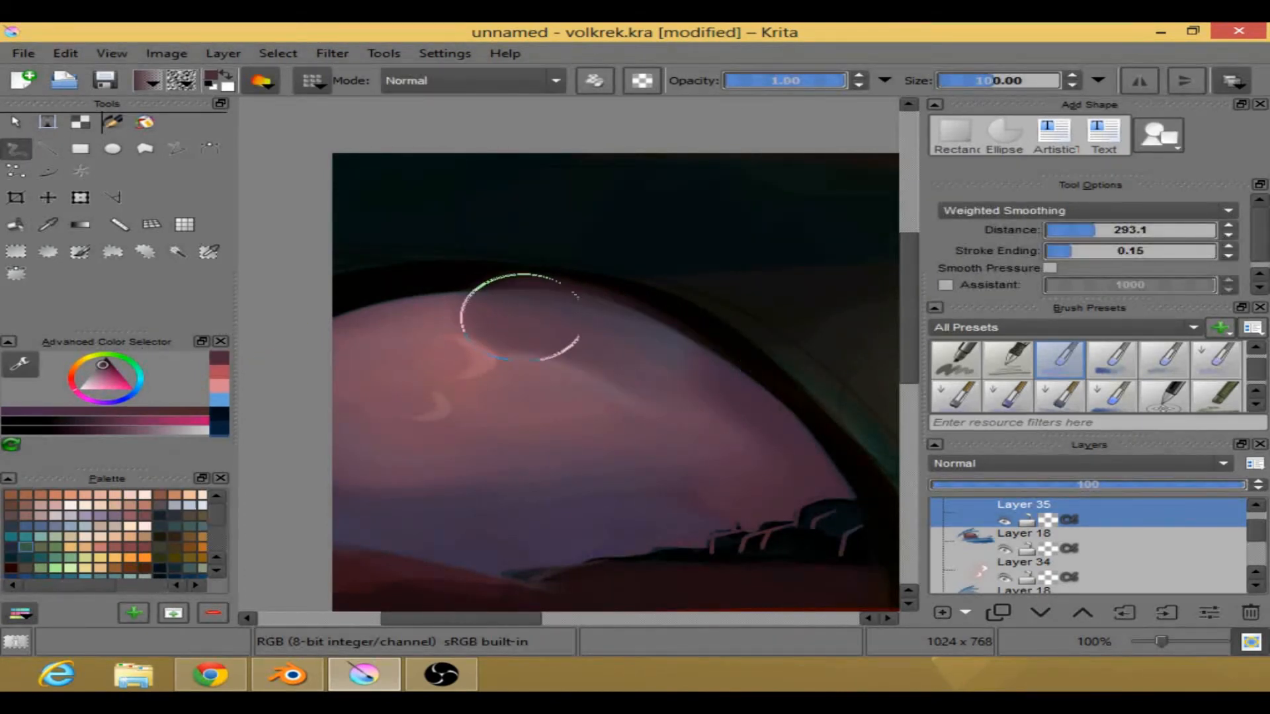
right_click(616, 421)
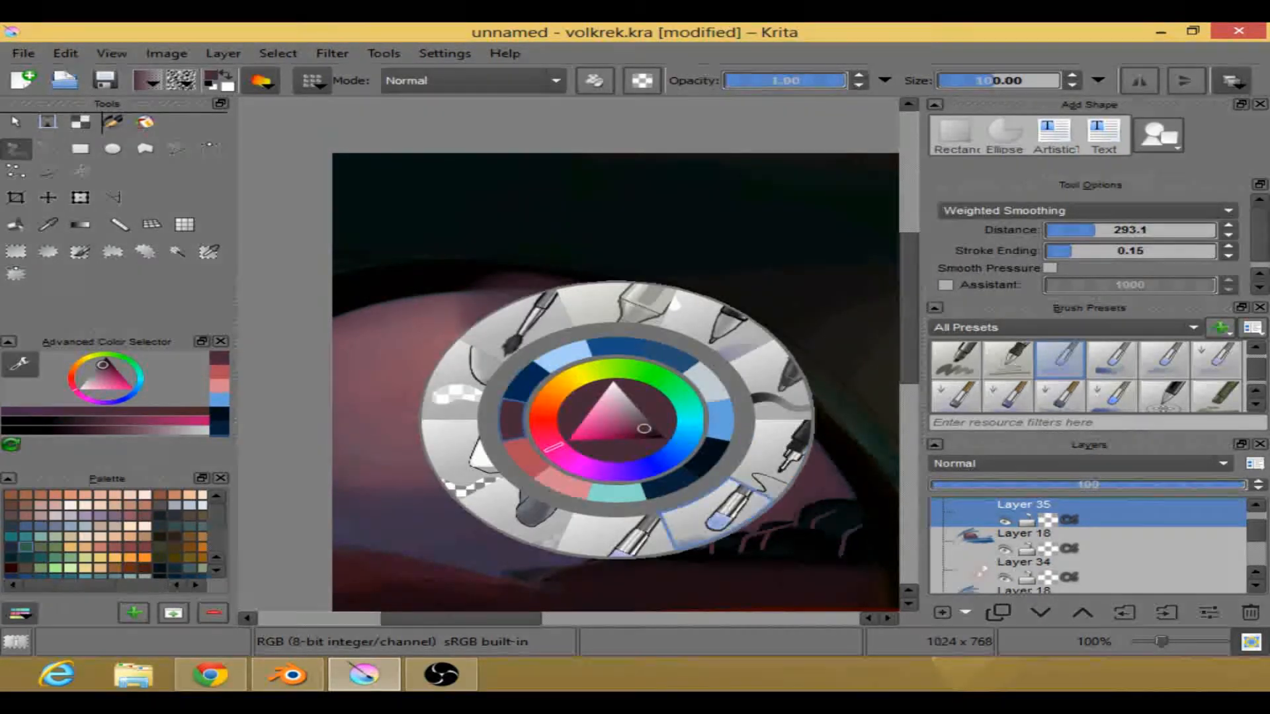
left_click(730, 522)
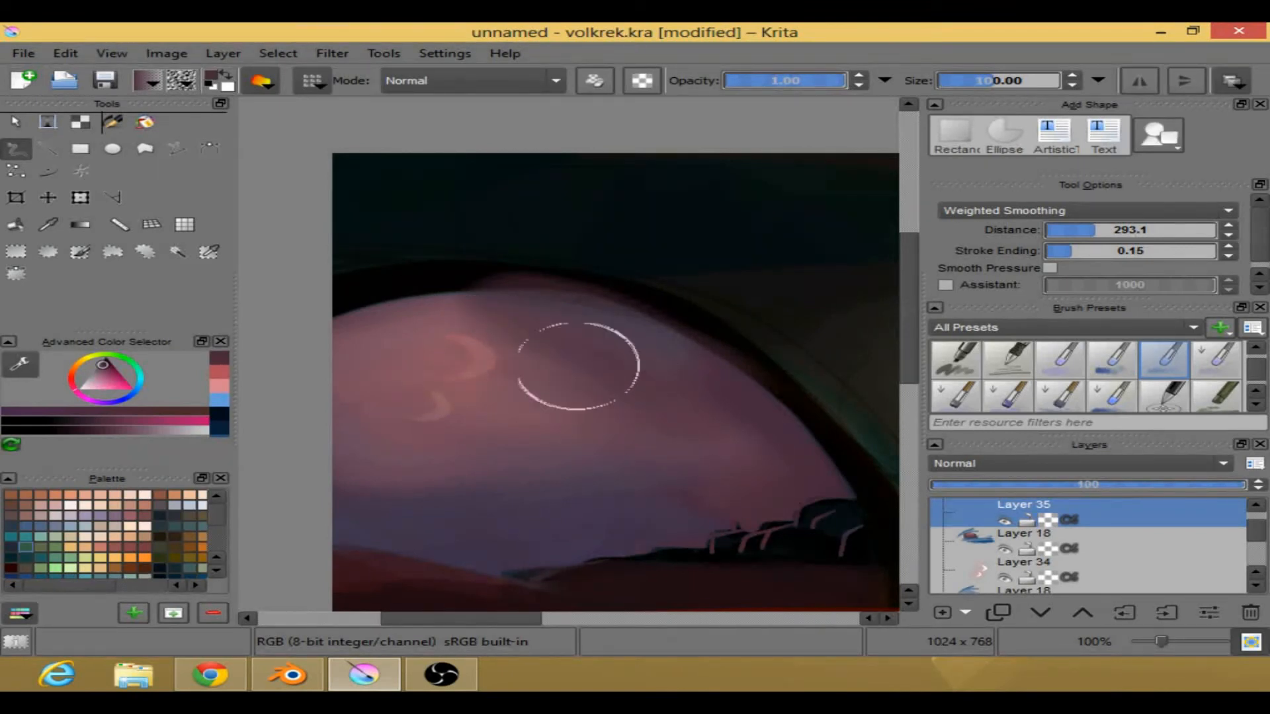
- Soften the purple strokes with the eraser at size 69.18 and blend them into the sky with the size 100 brush
right_click(788, 471)
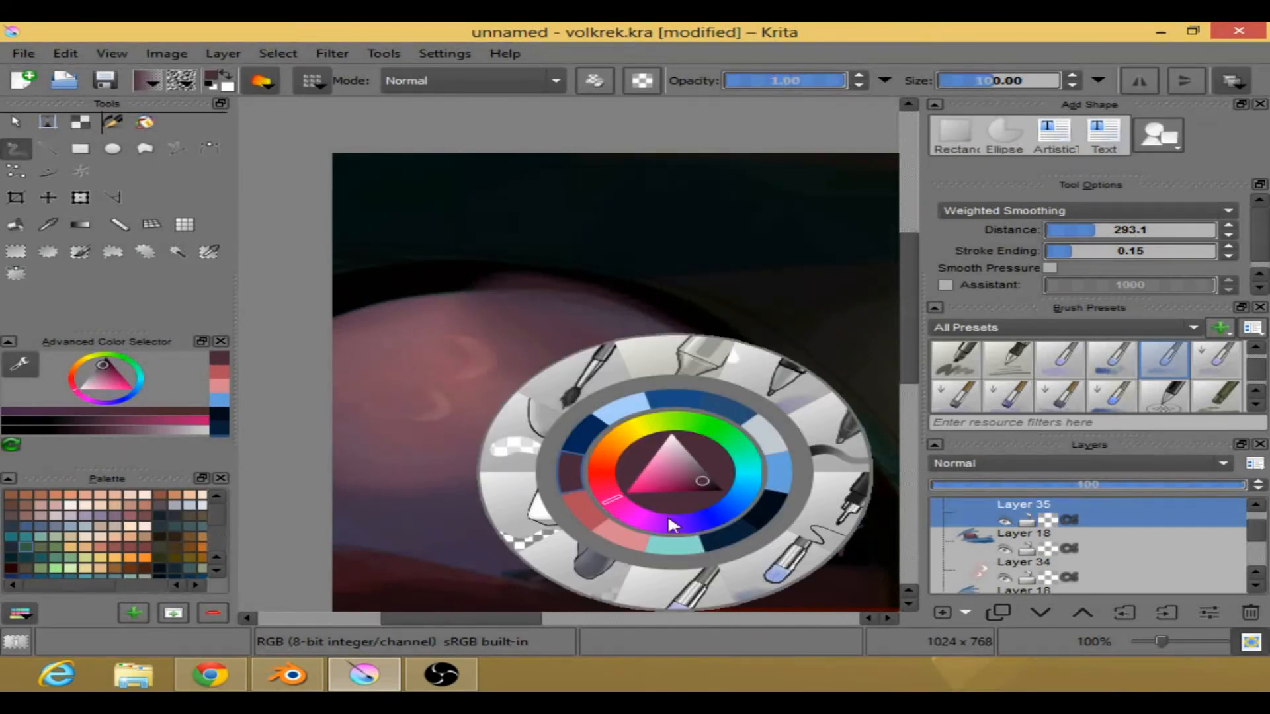
left_click(585, 577)
left_click(979, 83)
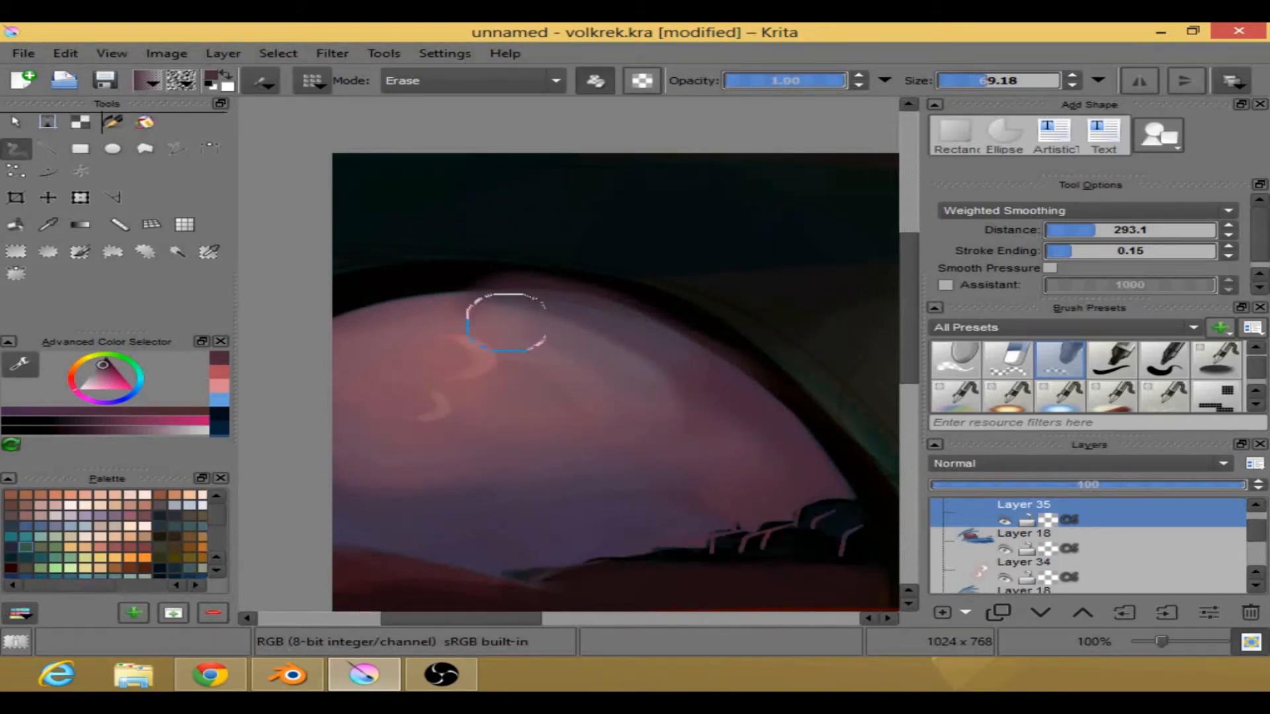
right_click(604, 400)
left_click(748, 391)
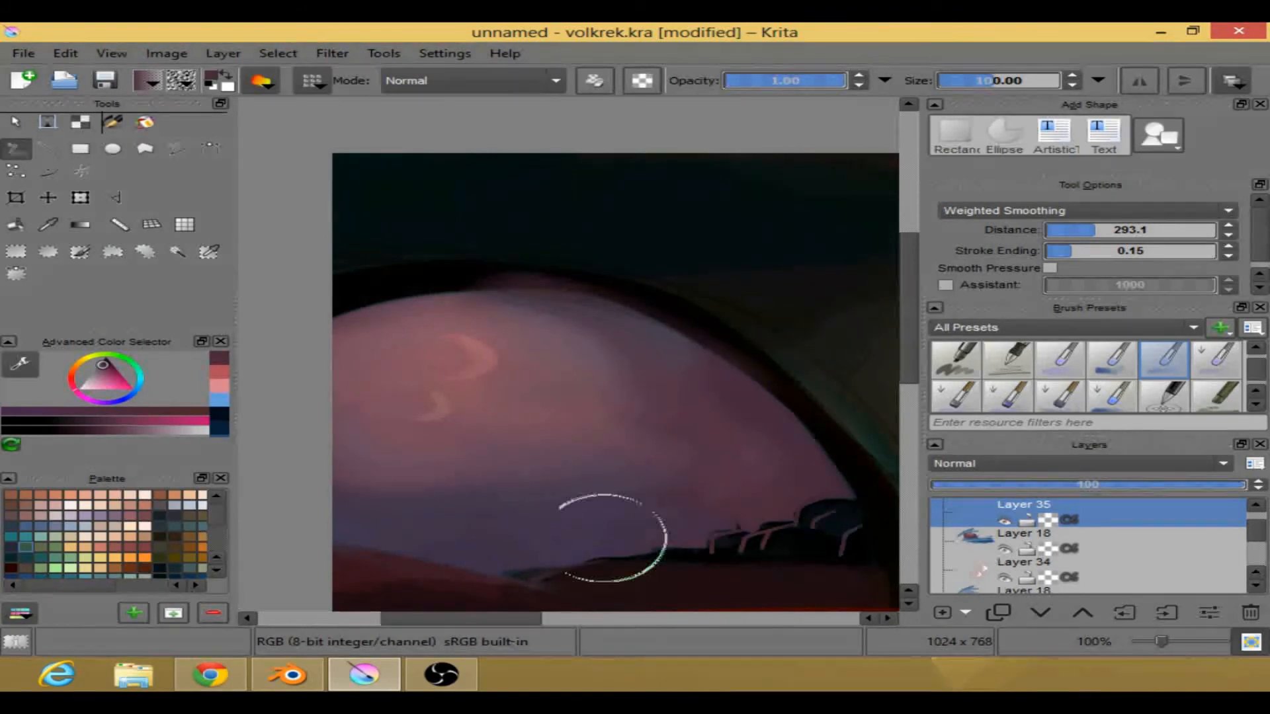
- Examine the retouched sky within the whole composition and inspect the candle and its holder
scroll(677, 419, "down", 2)
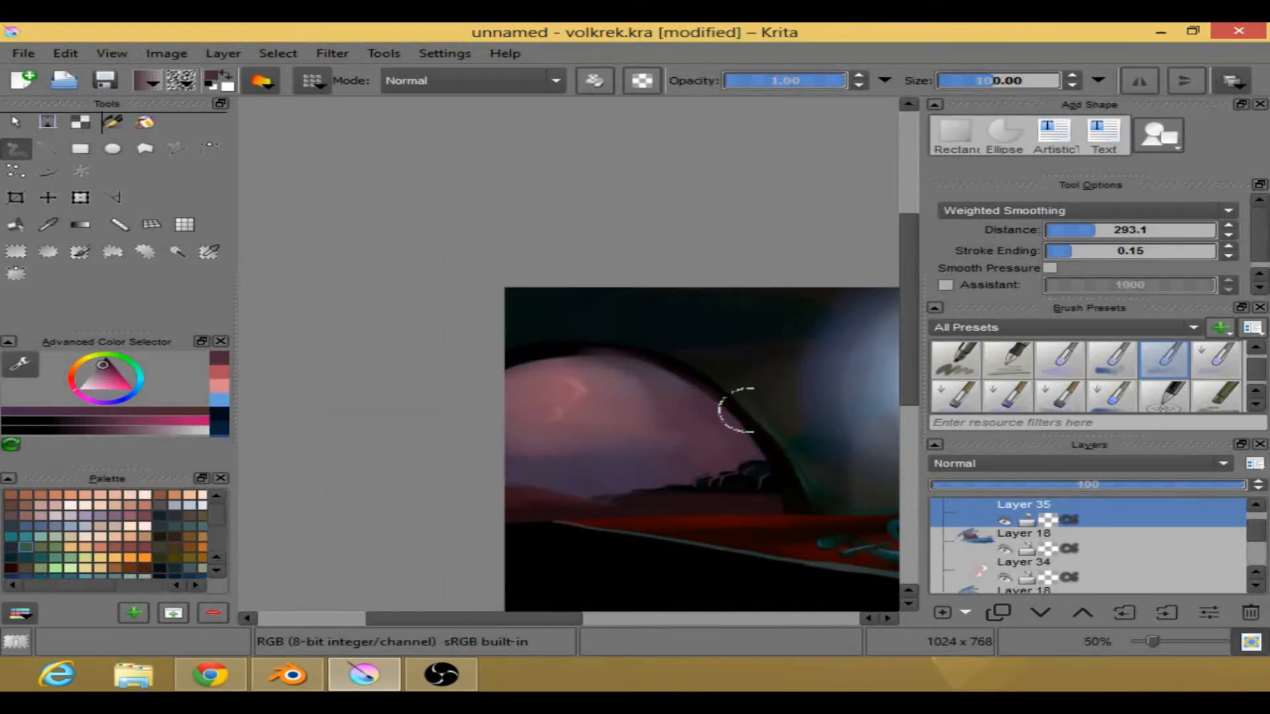
scroll(704, 395, "up", 2)
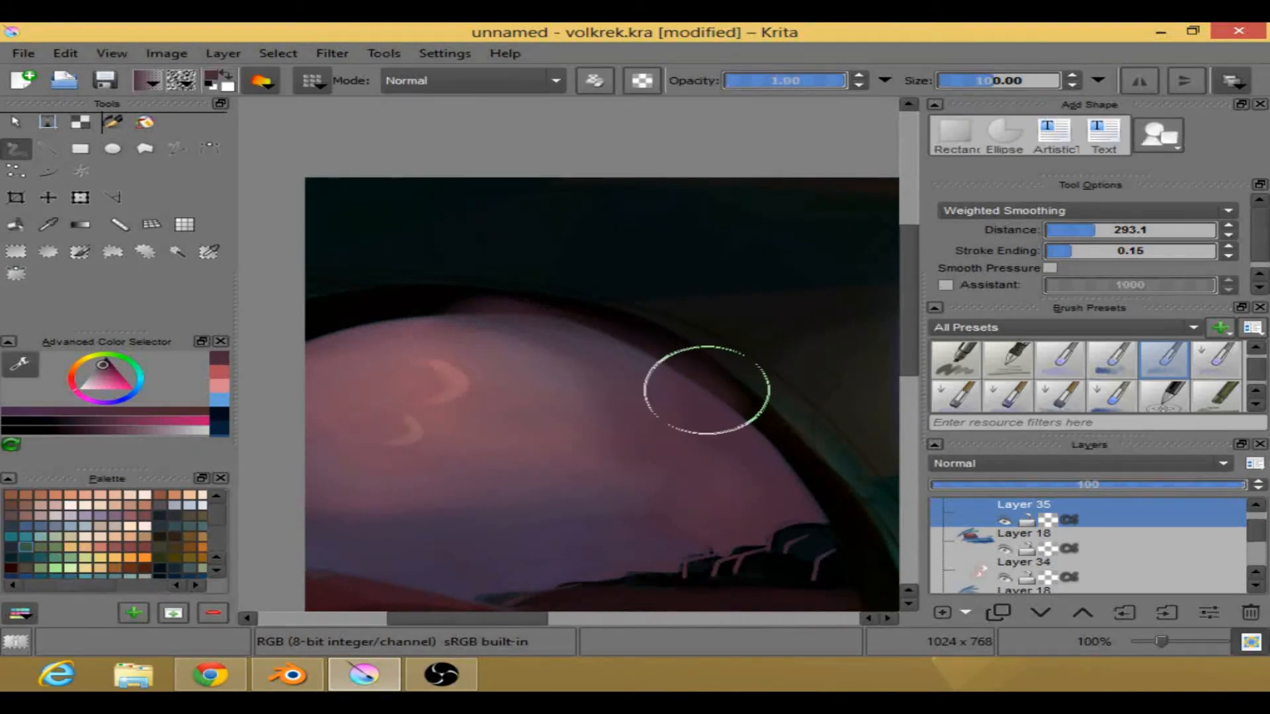
scroll(761, 357, "down", 4)
left_click_drag(780, 365, 580, 358)
scroll(713, 361, "down", 1)
scroll(629, 356, "up", 2)
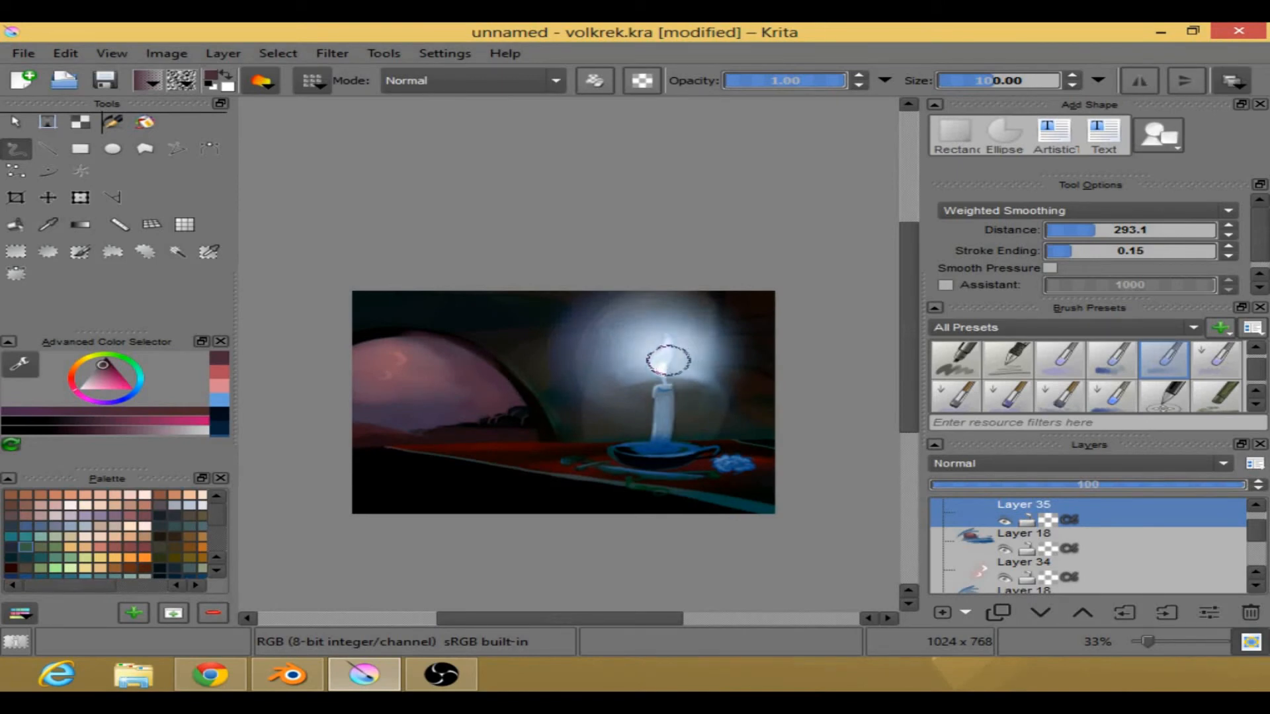
scroll(658, 353, "down", 1)
left_click_drag(720, 335, 686, 340)
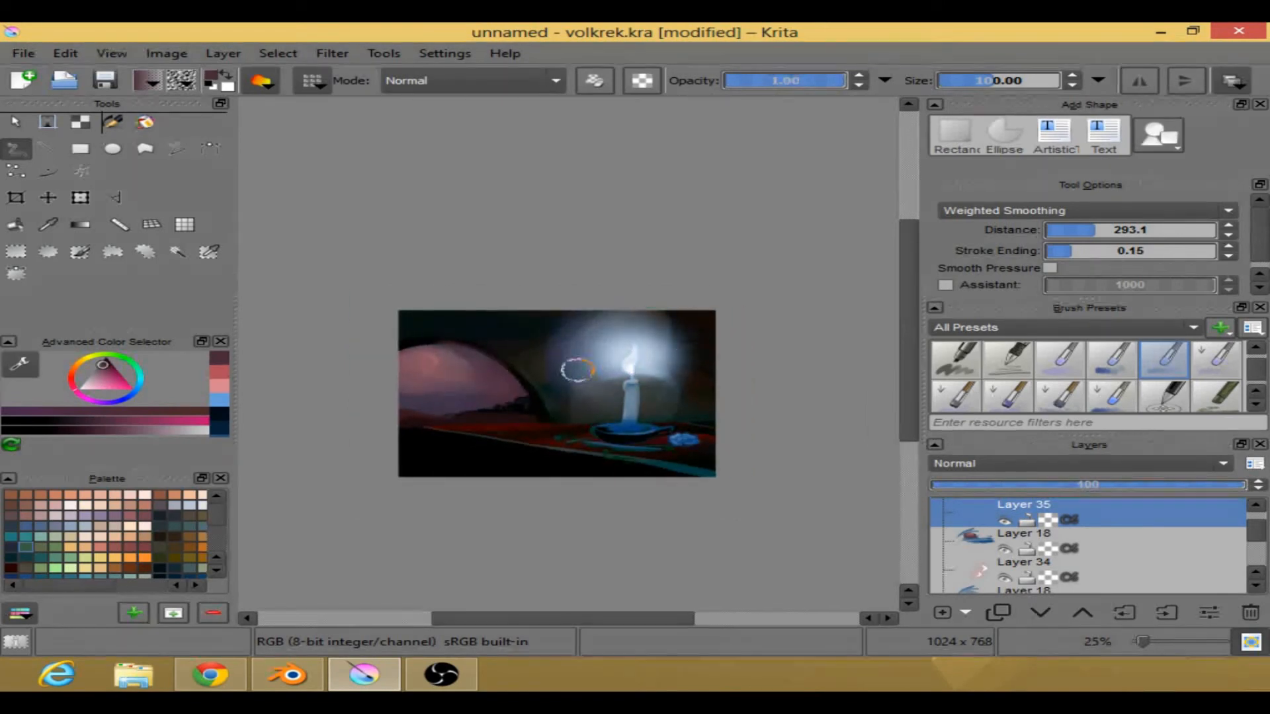
scroll(577, 369, "up", 1)
left_click_drag(580, 369, 765, 413)
scroll(683, 417, "up", 3)
scroll(697, 414, "down", 1)
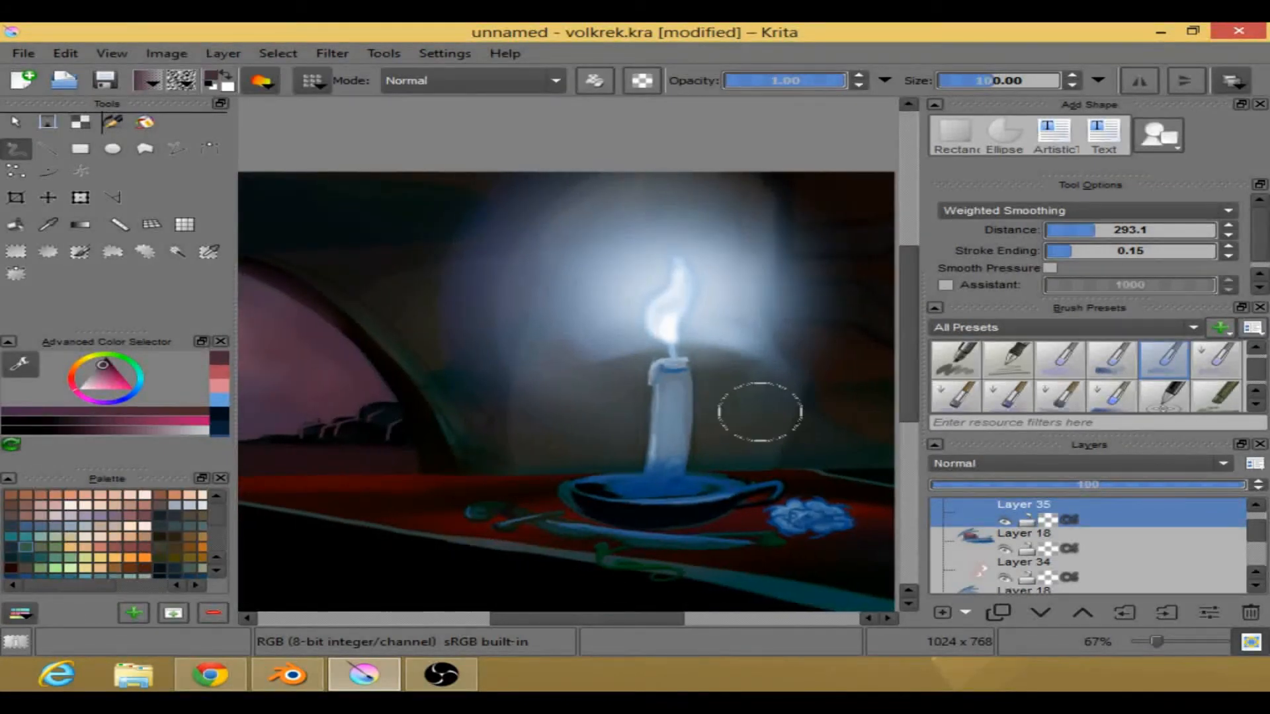
- Find the Layer 6 group in the layer stack, select it and expand its sublayers
scroll(1041, 542, "down", 3)
scroll(1039, 546, "down", 4)
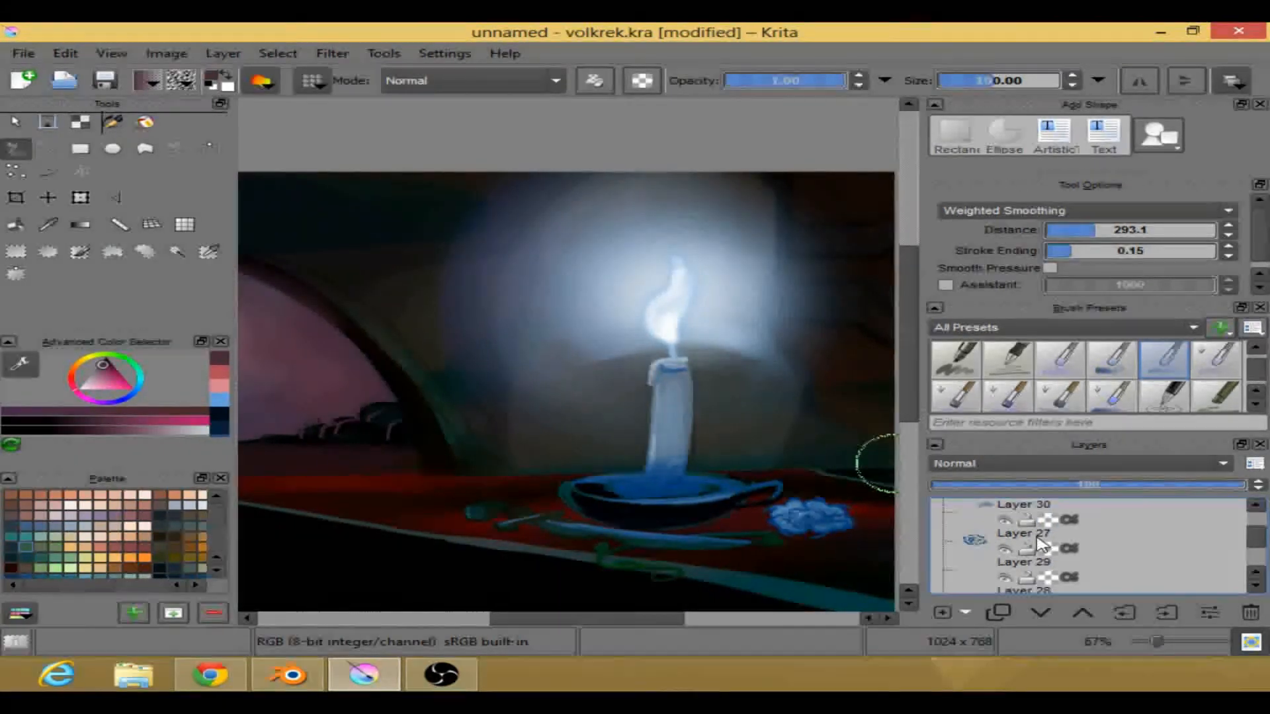
scroll(1005, 556, "up", 2)
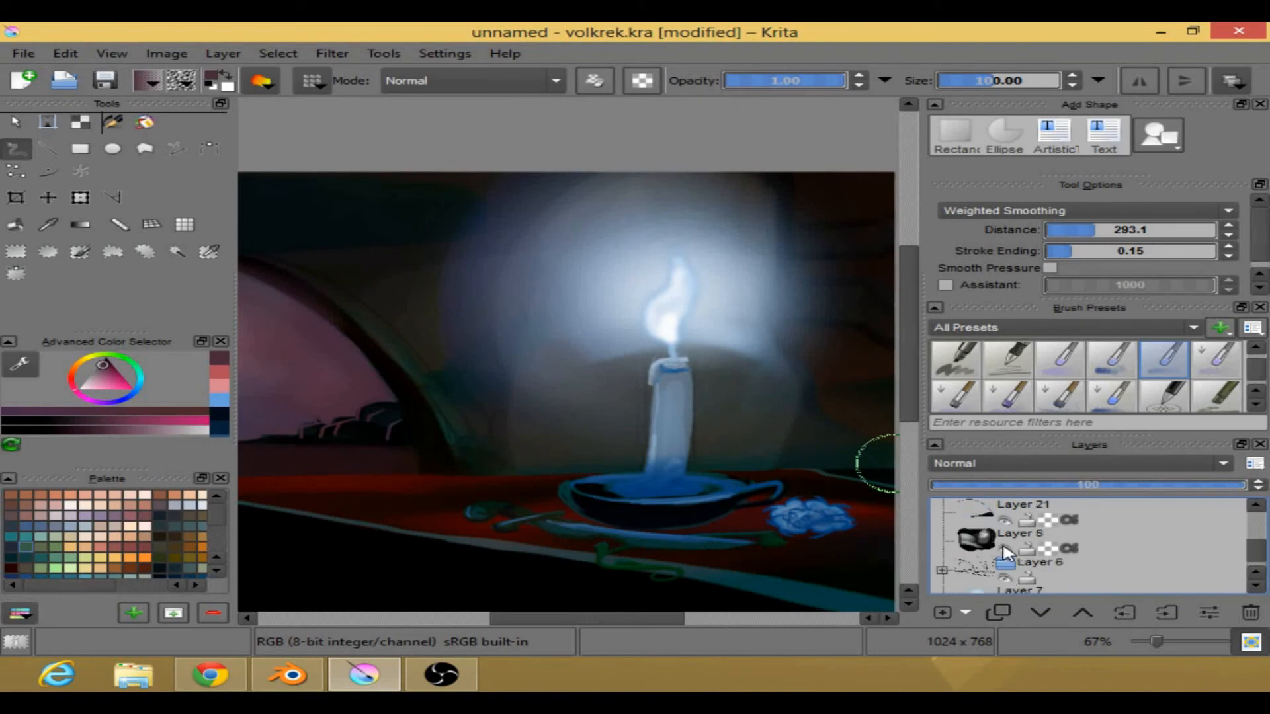
left_click(1005, 571)
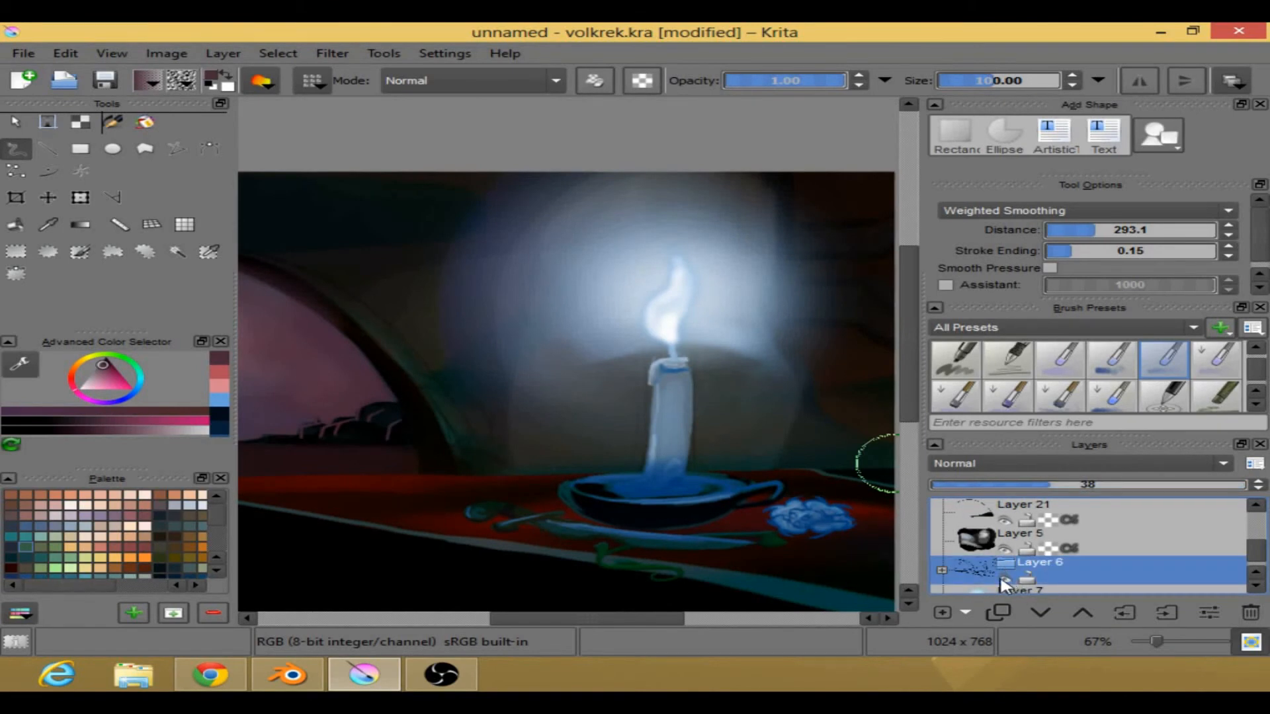
left_click(941, 571)
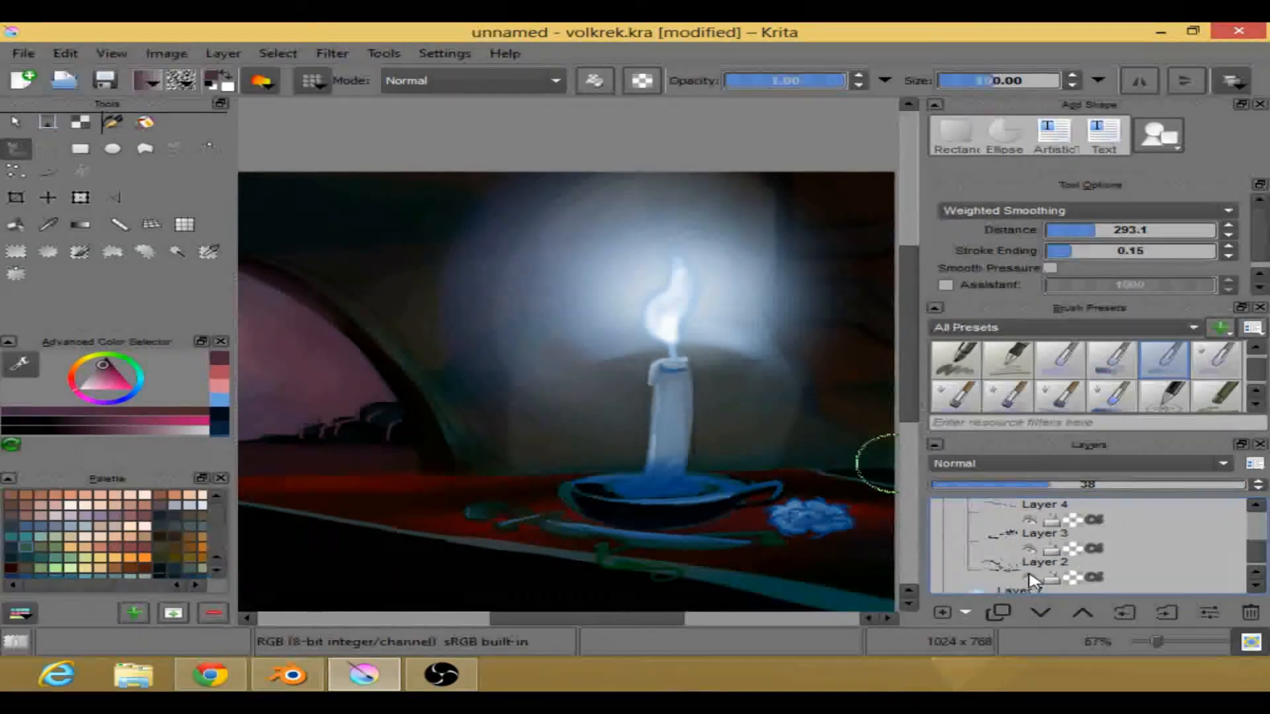
- Examine the painting's overall balance between the window, the candle glow and the table
scroll(554, 388, "down", 2)
left_click_drag(556, 389, 597, 435)
scroll(580, 394, "up", 1)
scroll(578, 383, "down", 1)
scroll(628, 417, "up", 1)
scroll(595, 426, "down", 1)
scroll(580, 430, "down", 1)
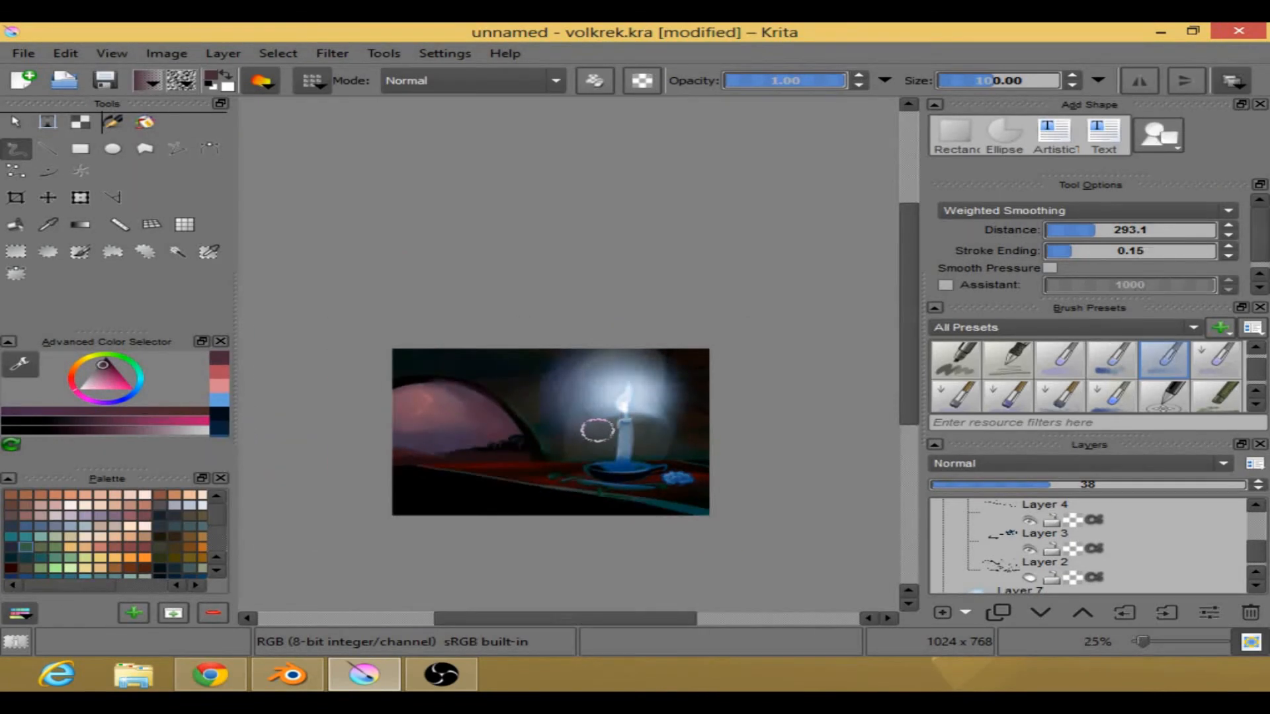
scroll(556, 442, "up", 1)
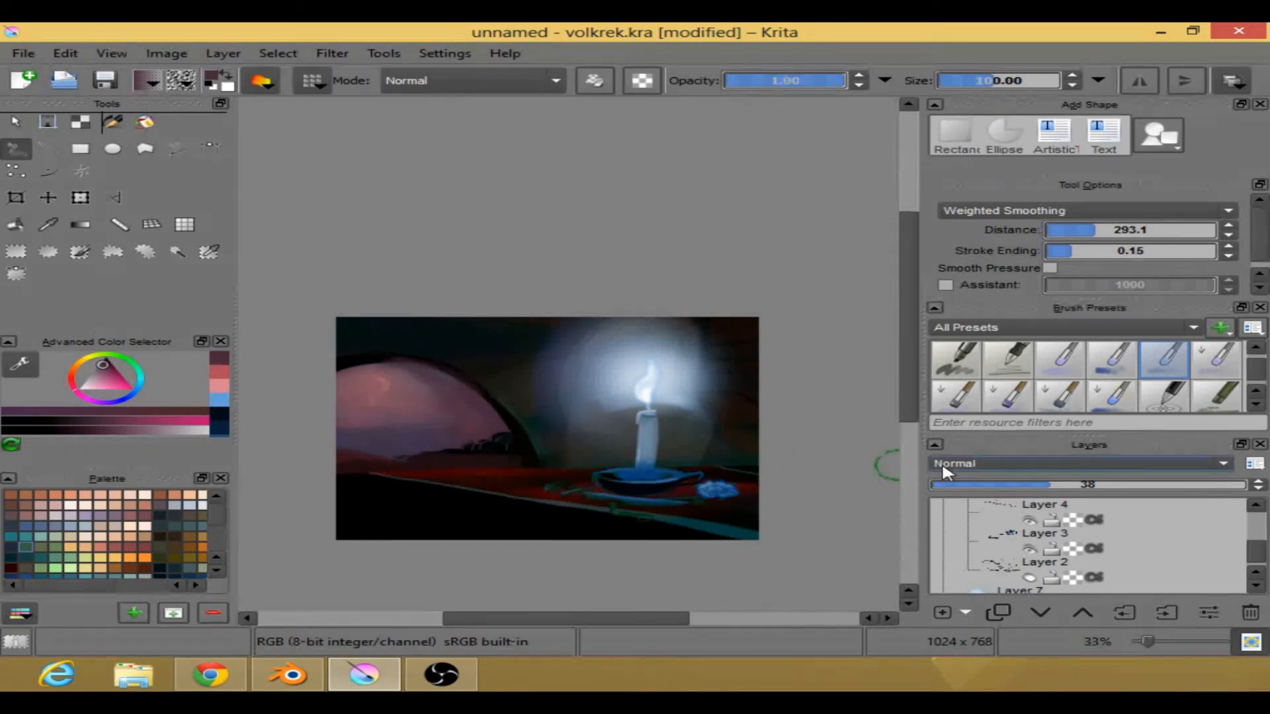
scroll(437, 379, "up", 2)
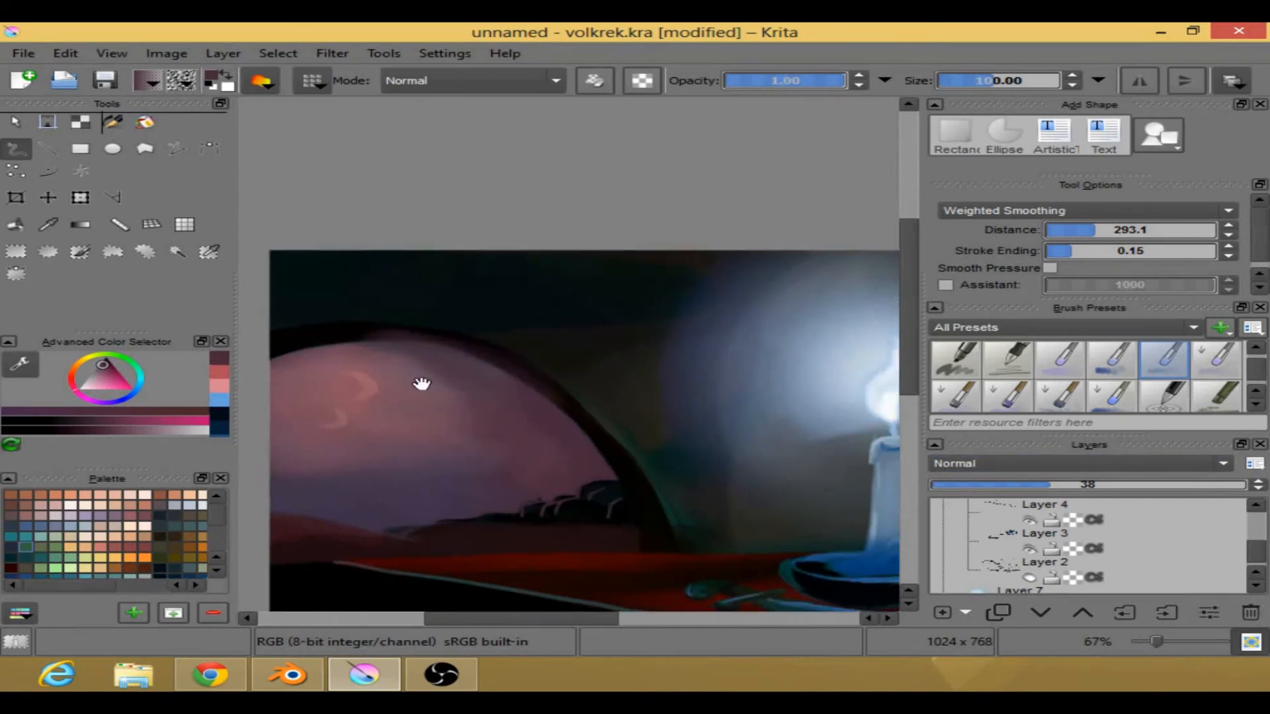
scroll(721, 423, "down", 1)
left_click_drag(731, 422, 607, 417)
- Select Layer 35 and darken the lower part of the window's sky with dusky purple using the size 100 brush
scroll(1036, 544, "up", 8)
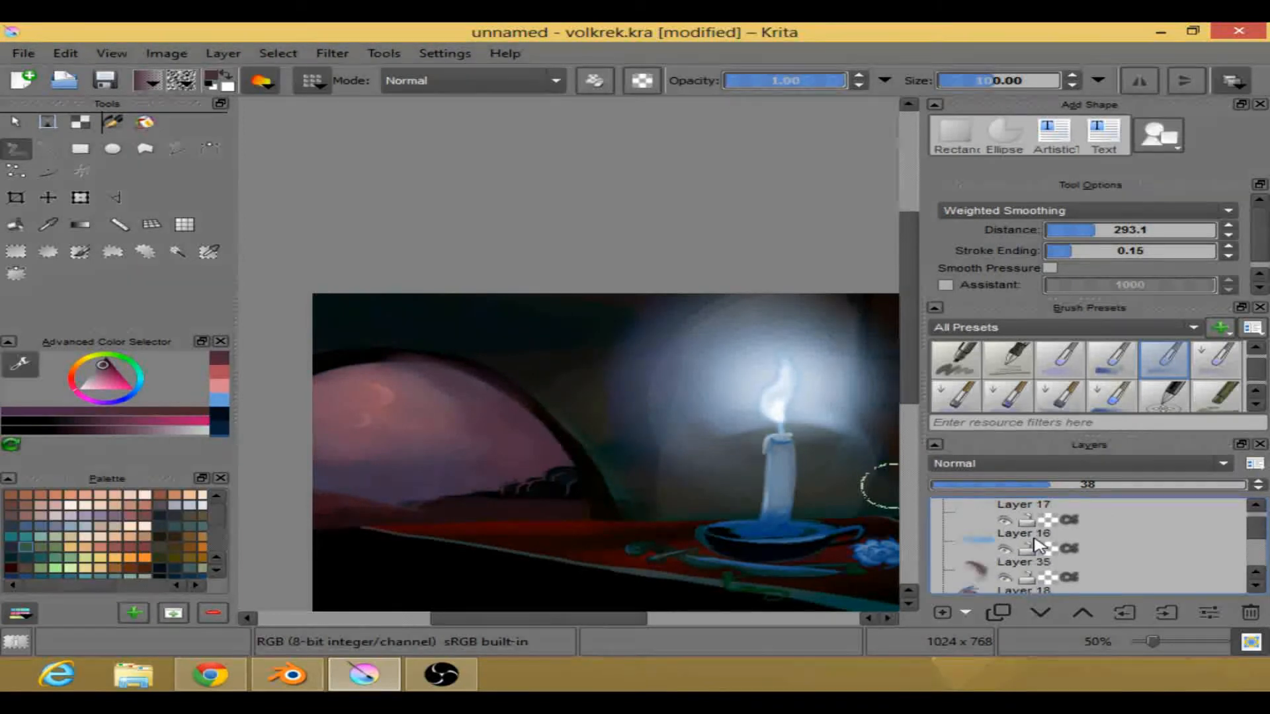
scroll(1036, 544, "up", 3)
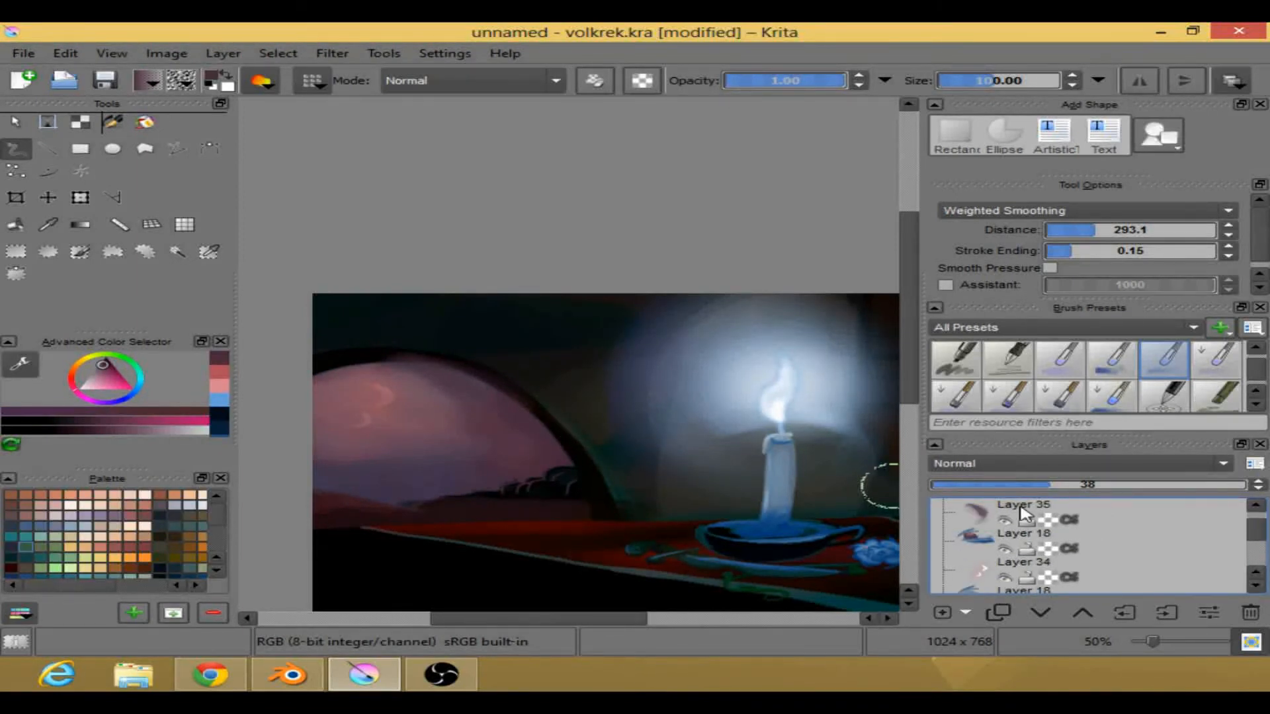
left_click(1024, 513)
right_click(493, 397)
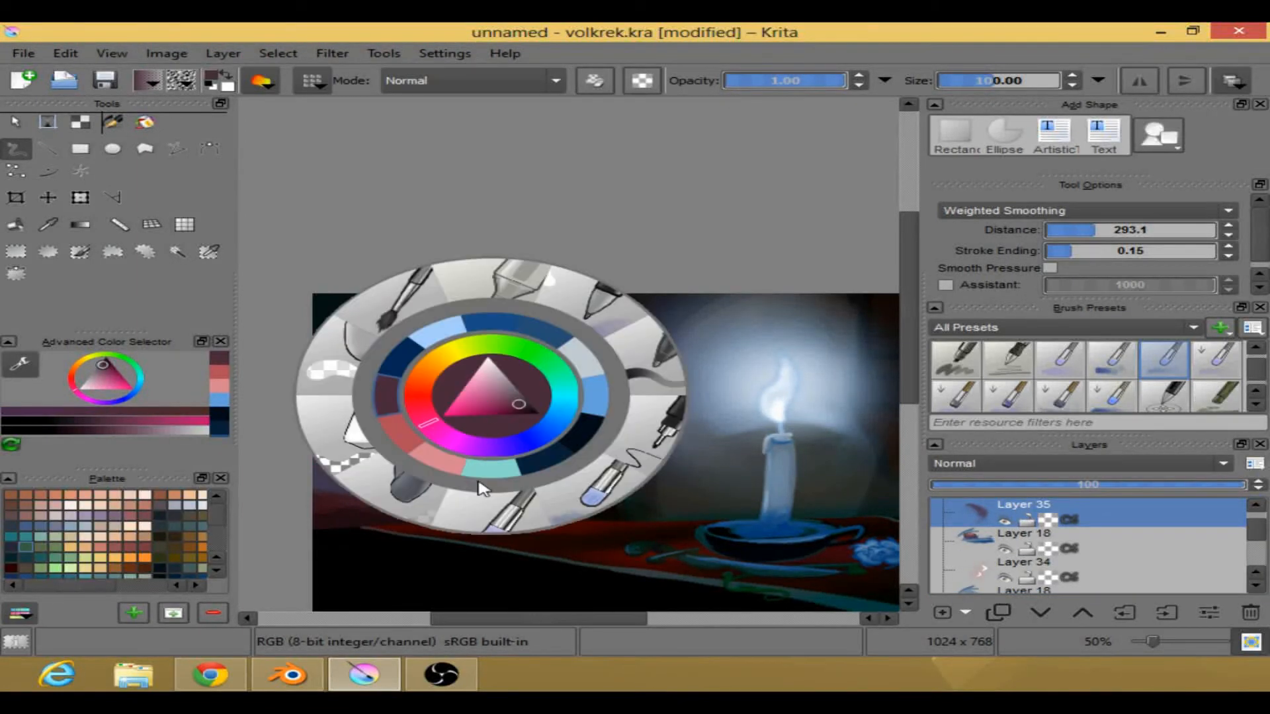
left_click(604, 493)
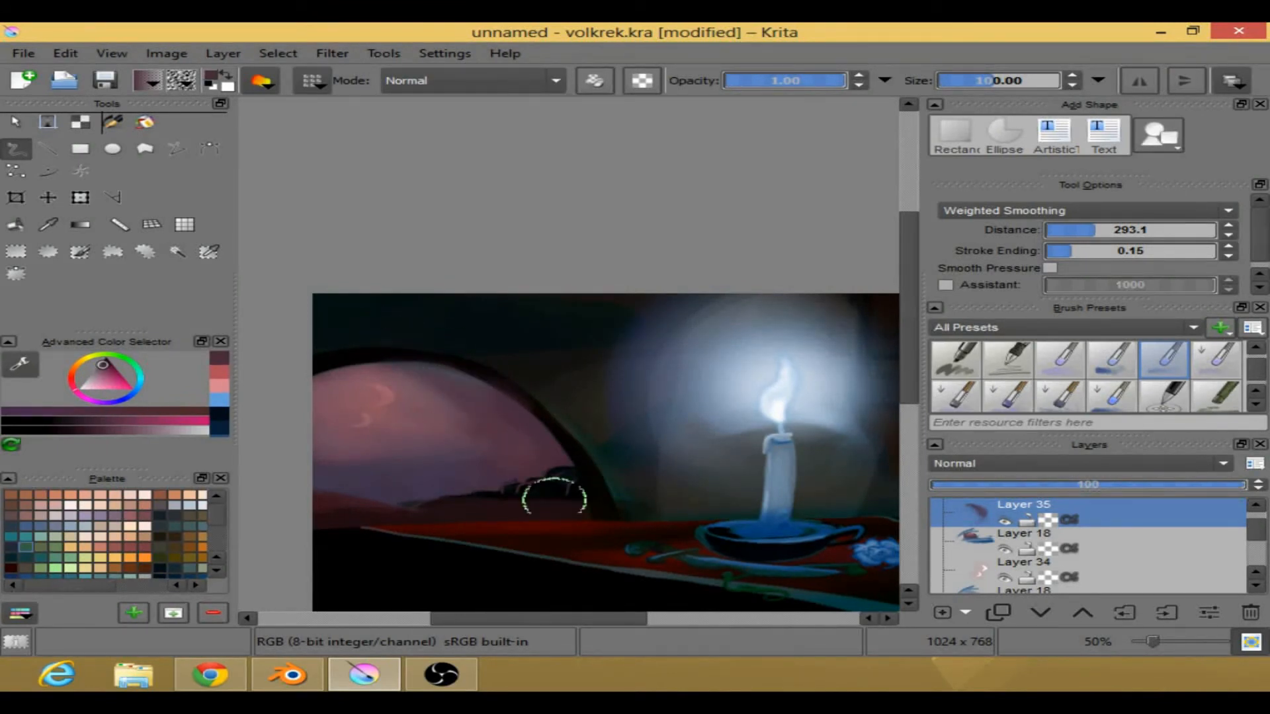
- Check Layer 35 by toggling its visibility and add a paint layer above it
mouse_move(569, 619)
left_mouse_down()
mouse_move(622, 618)
mouse_move(598, 619)
left_mouse_up()
left_click_drag(903, 396, 903, 429)
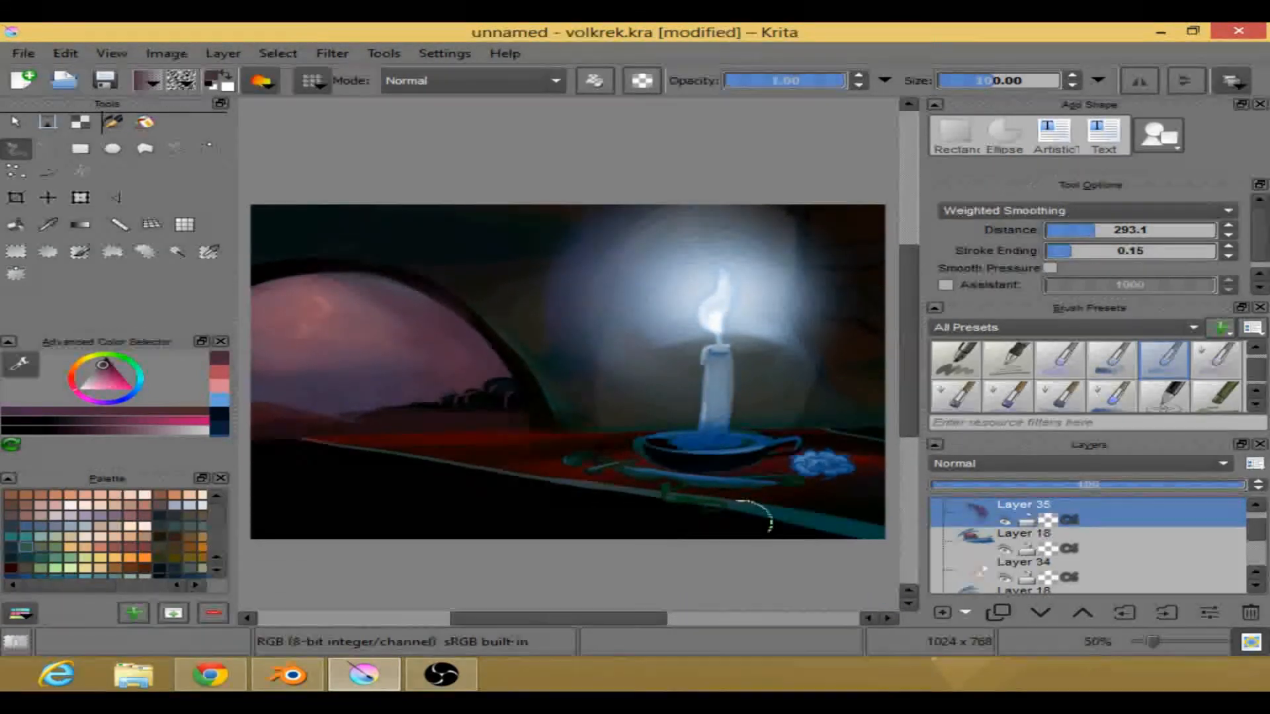
left_click_drag(582, 618, 605, 617)
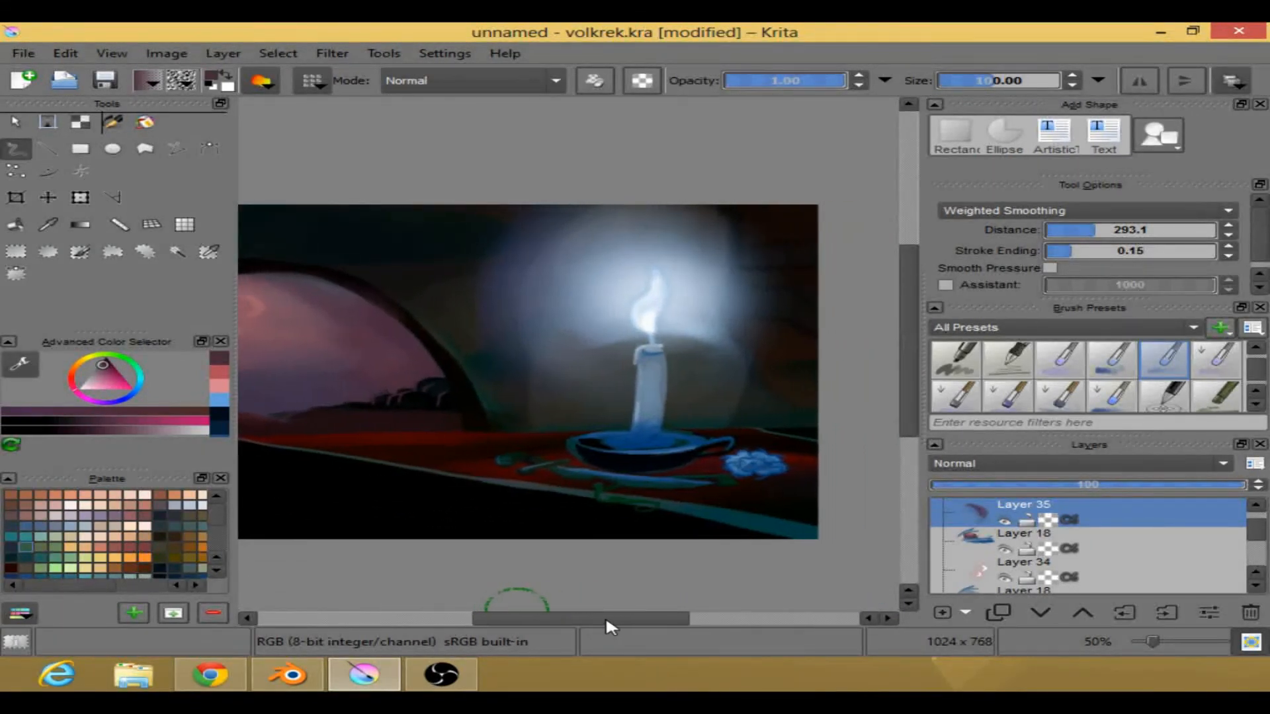
left_click(1001, 521)
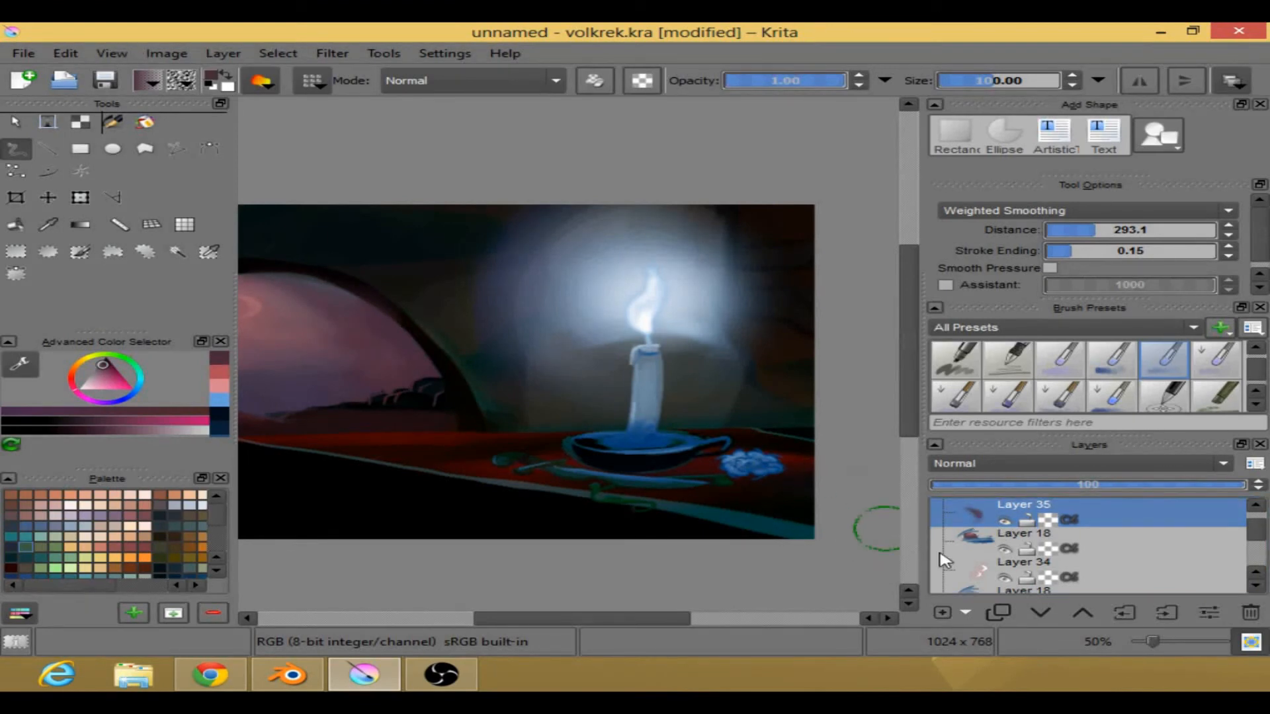
left_click(942, 612)
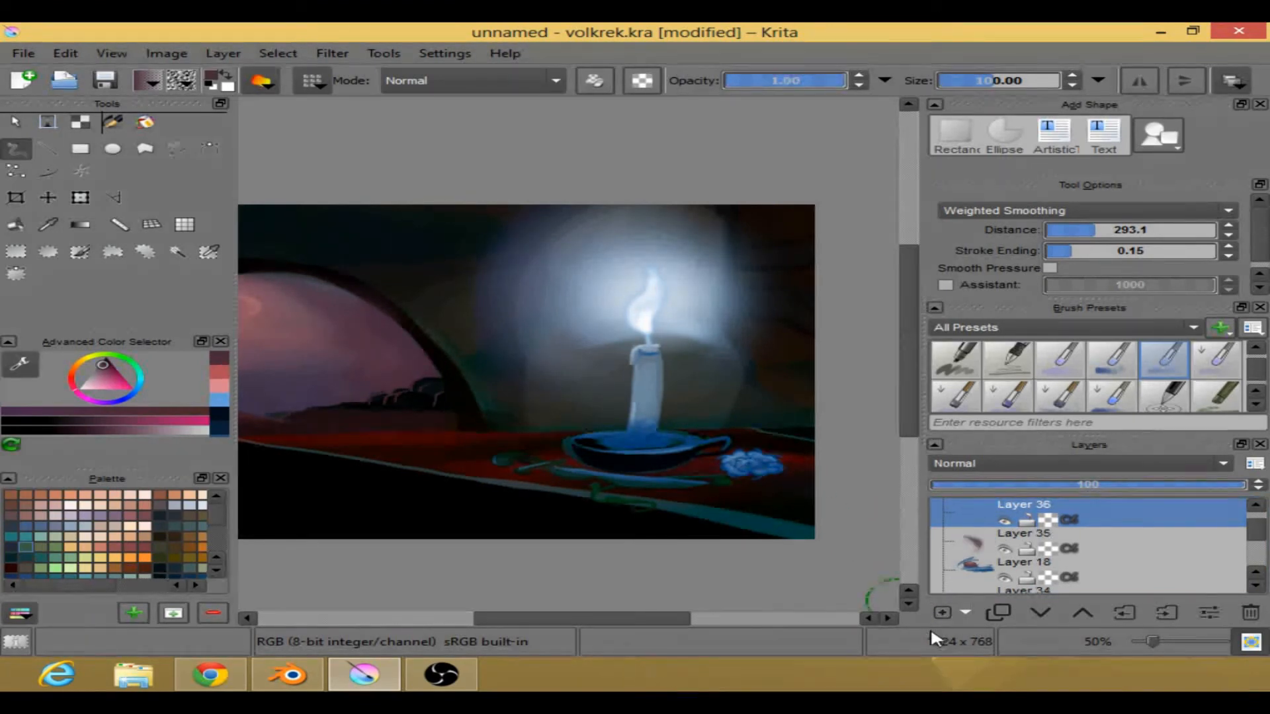
- Choose the scattered speckle brush preset with Addition blending and test dark purple specks over the window's sky on Layer 36
left_click_drag(620, 618, 605, 617)
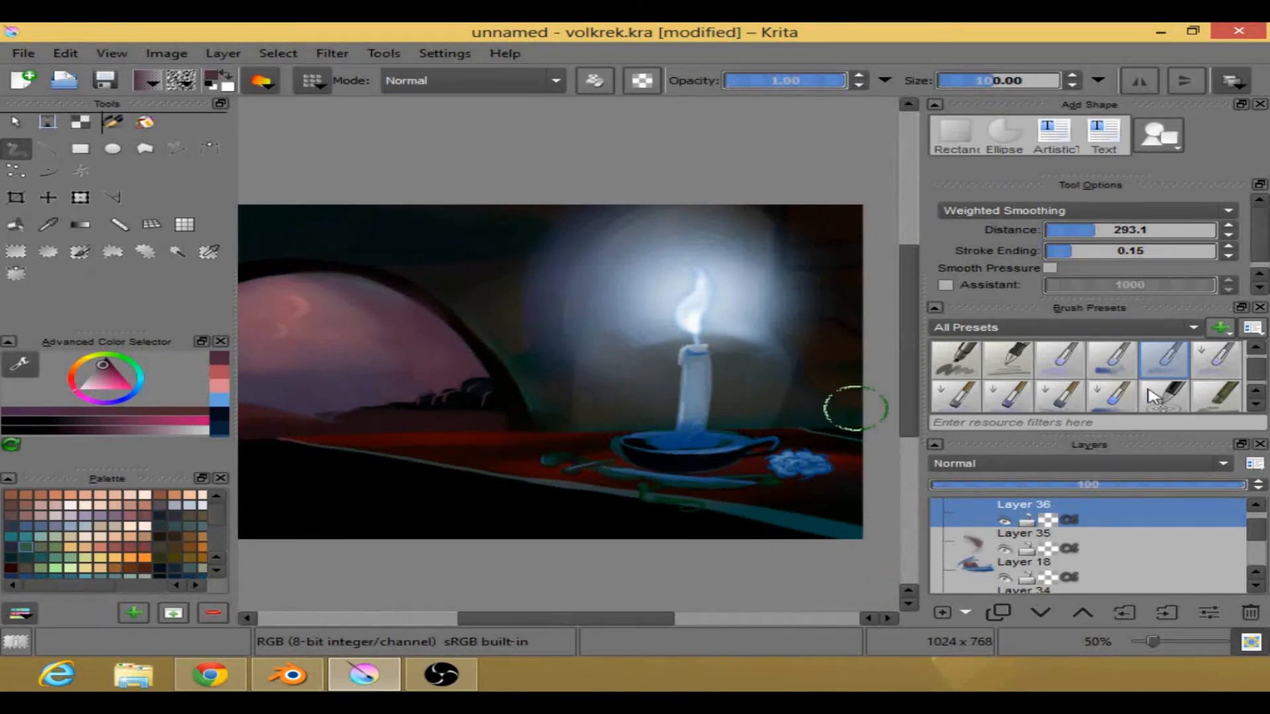
scroll(1260, 411, "down", 5)
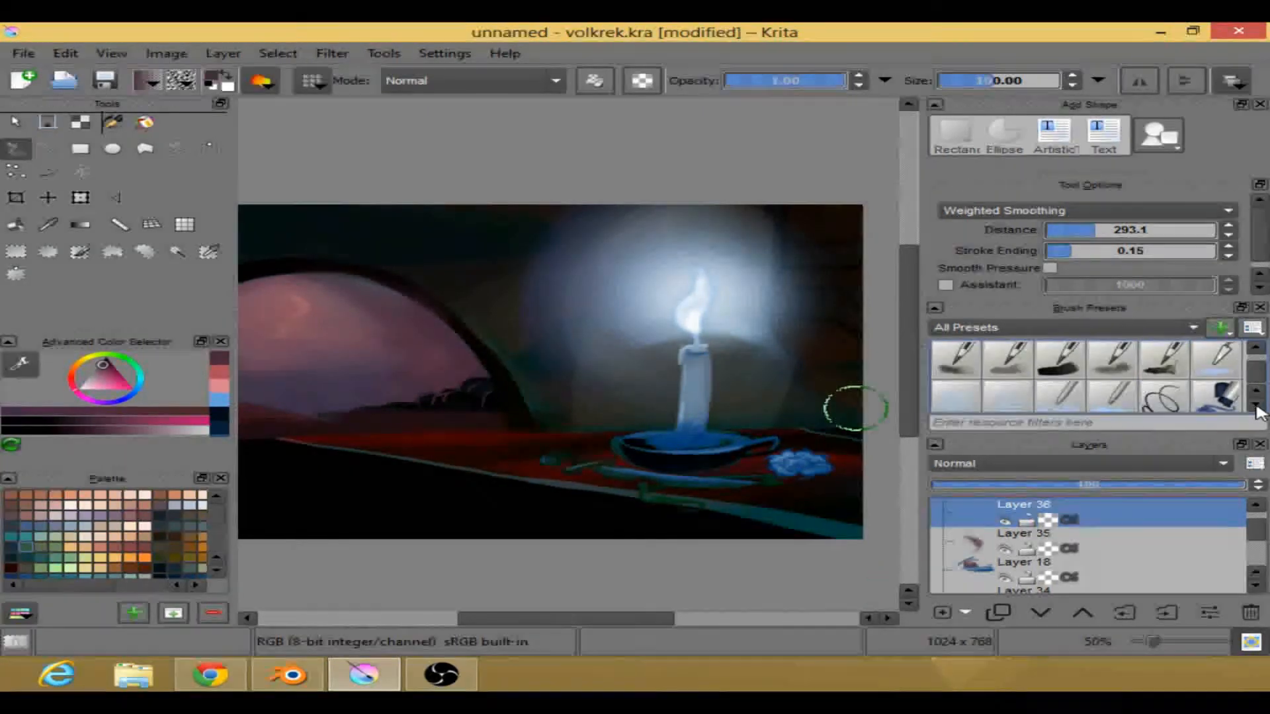
scroll(1256, 408, "down", 1)
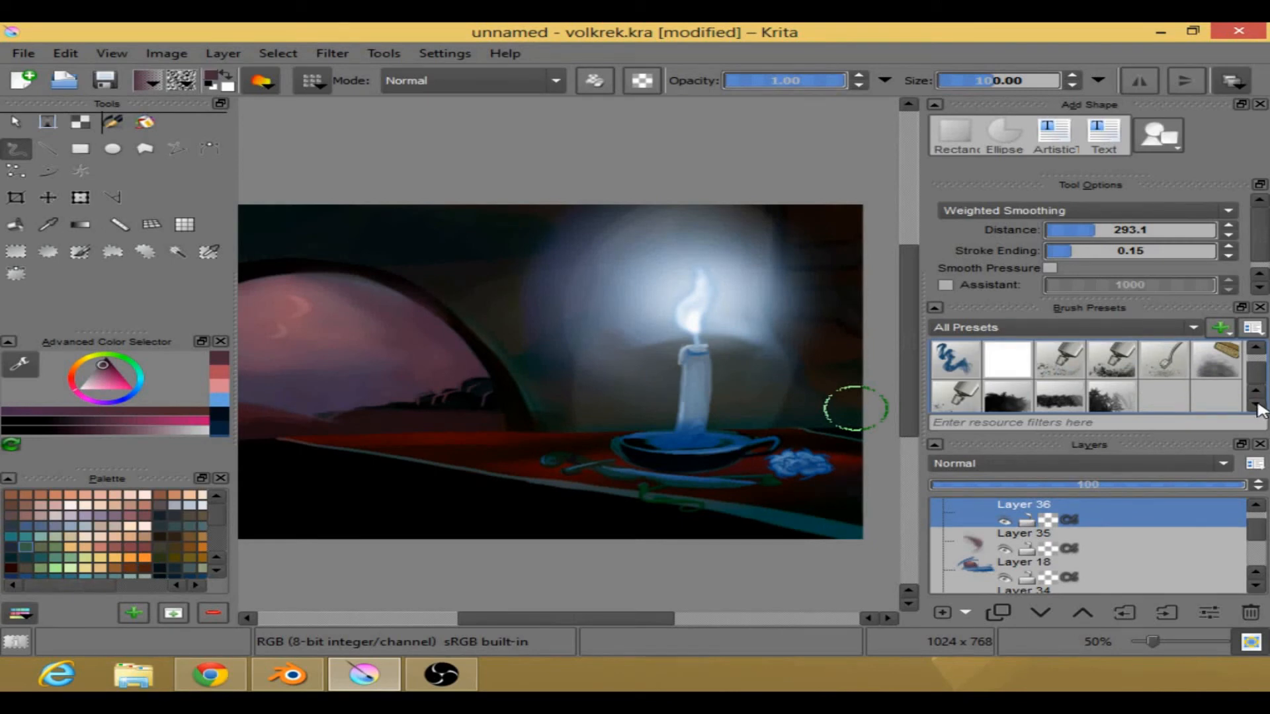
scroll(1260, 410, "down", 2)
scroll(1259, 397, "down", 4)
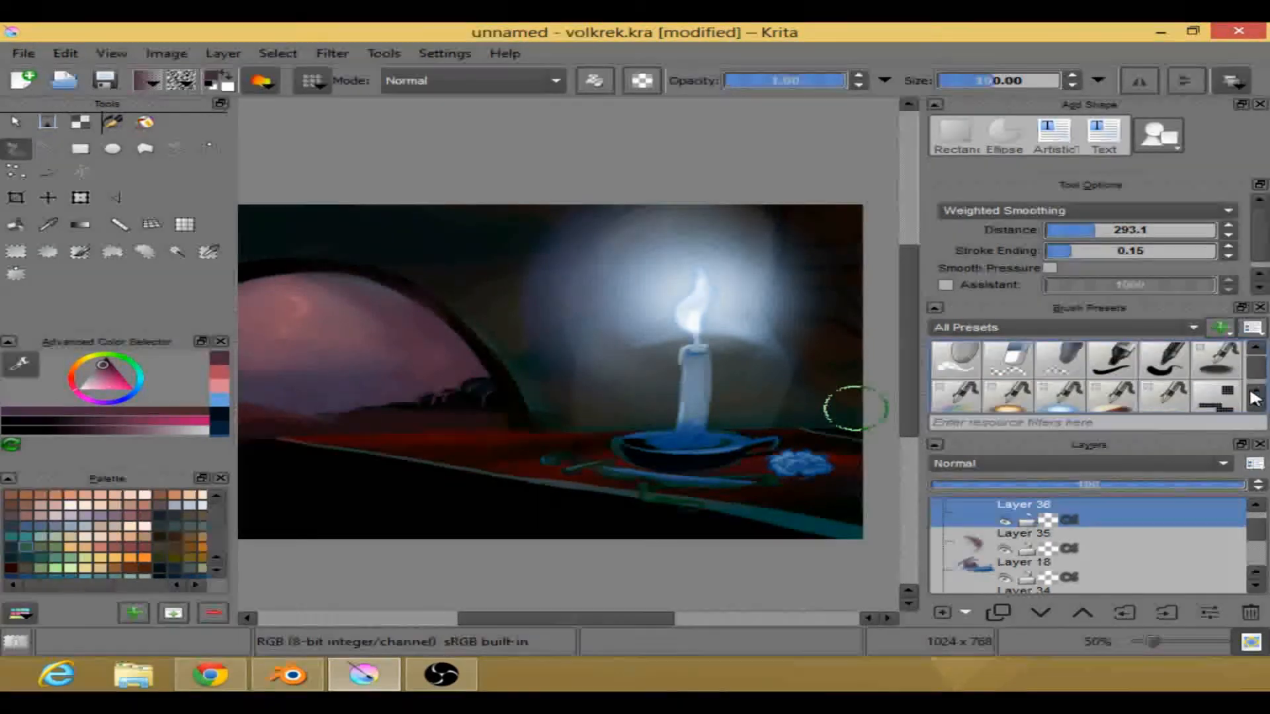
scroll(1260, 410, "down", 1)
left_click(1166, 360)
mouse_move(477, 343)
left_mouse_down()
mouse_move(396, 317)
mouse_move(277, 311)
left_mouse_up()
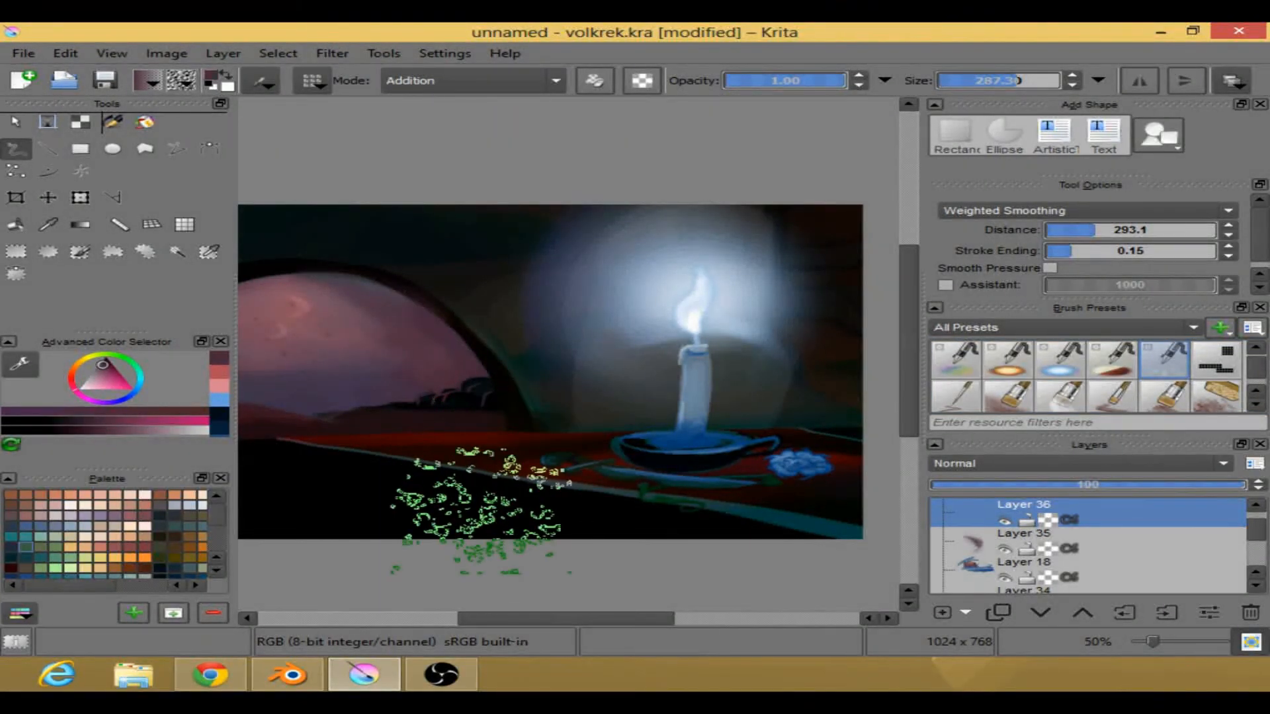
- Set the paint color to light pink and try scattering star-like specks across the window's sky
right_click(441, 356)
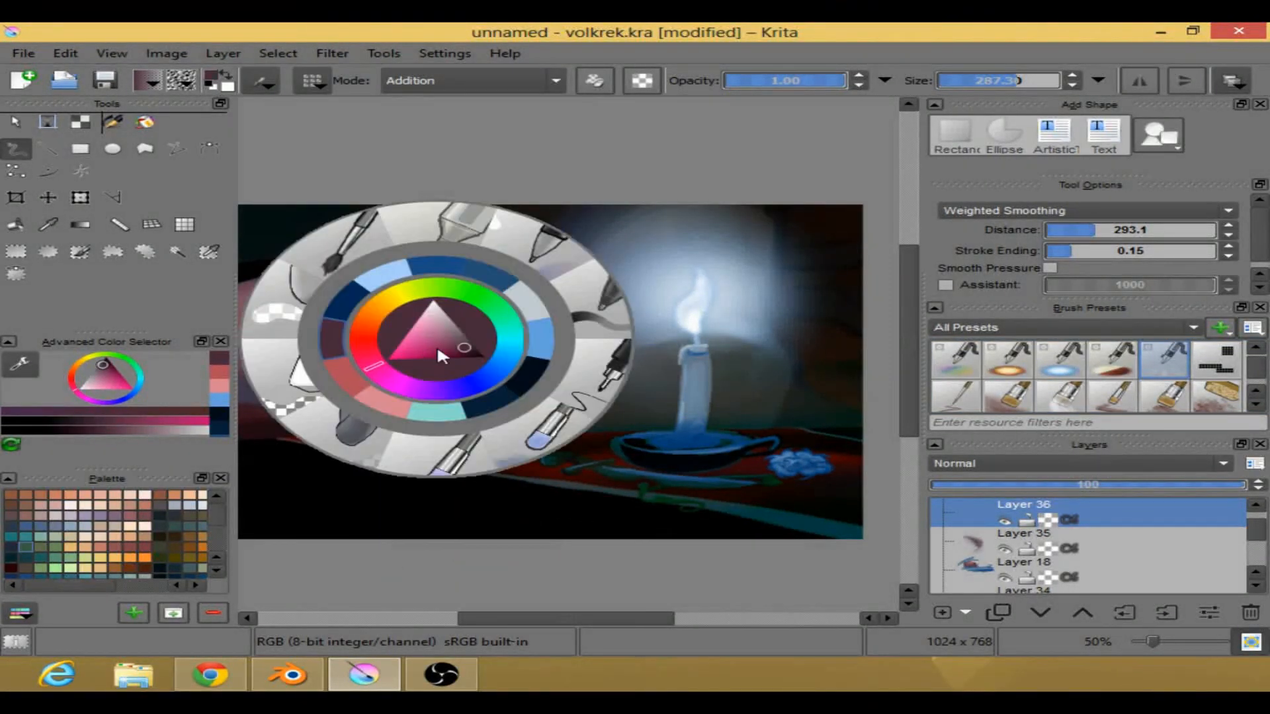
left_click(386, 413)
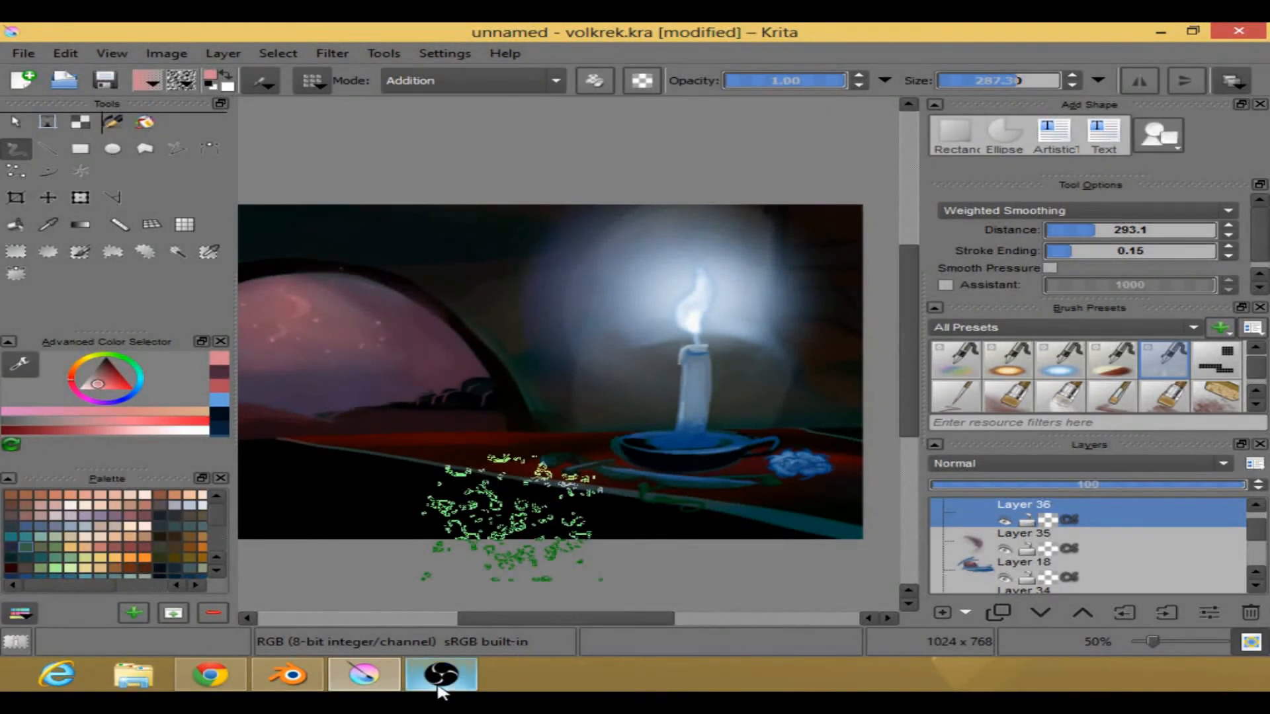
mouse_move(438, 687)
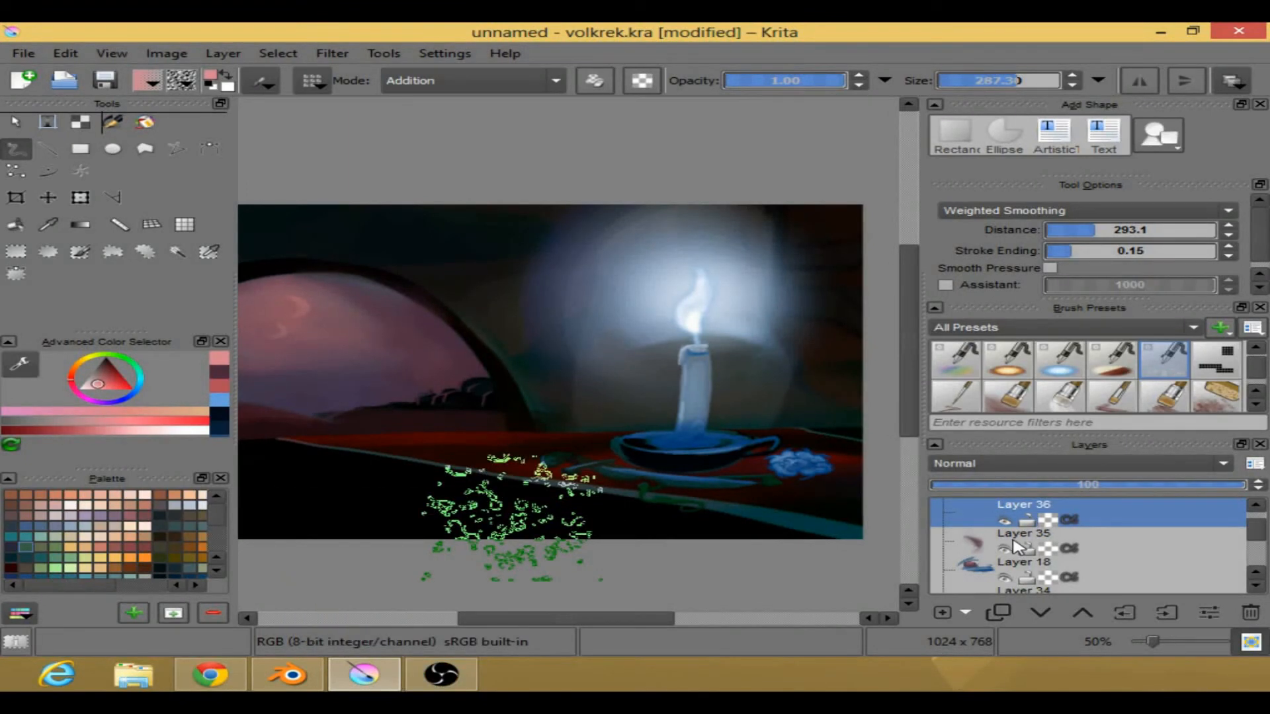
- Move Layer 36 below Layer 35, set its opacity to 45 and dab light pink specks onto the window's sky
left_click(1039, 613)
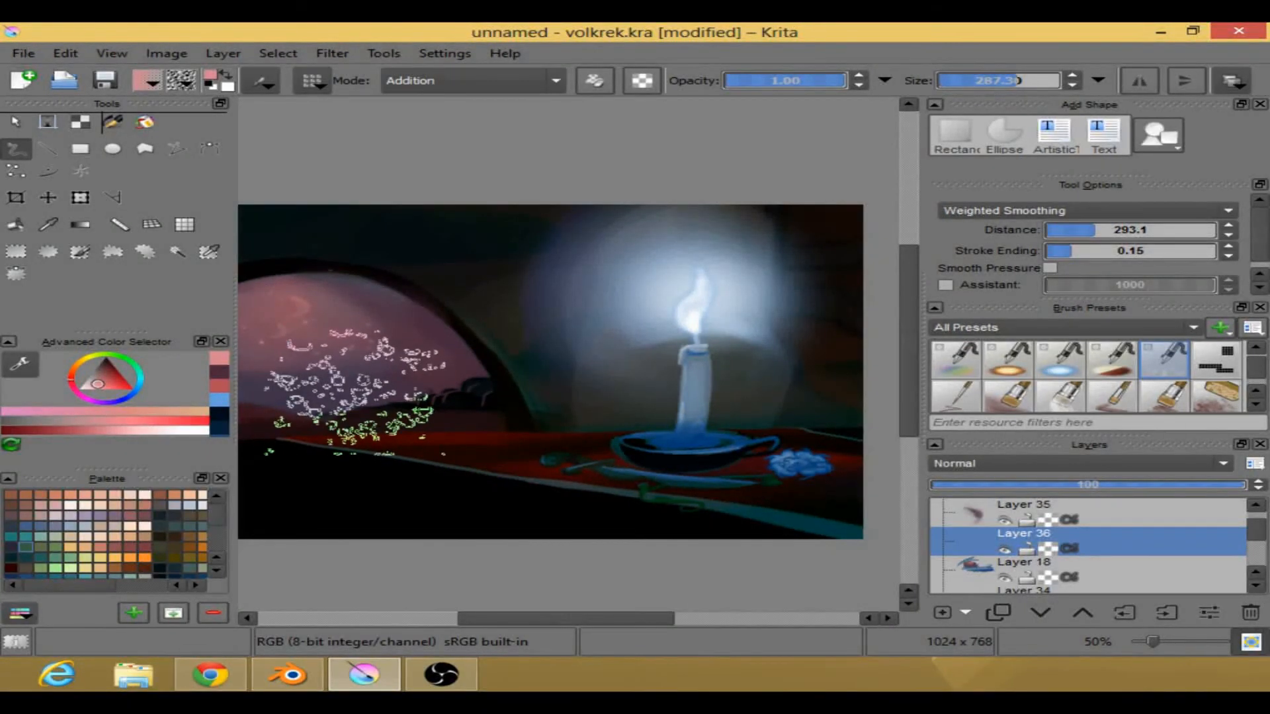
left_click(1078, 486)
left_click(343, 384)
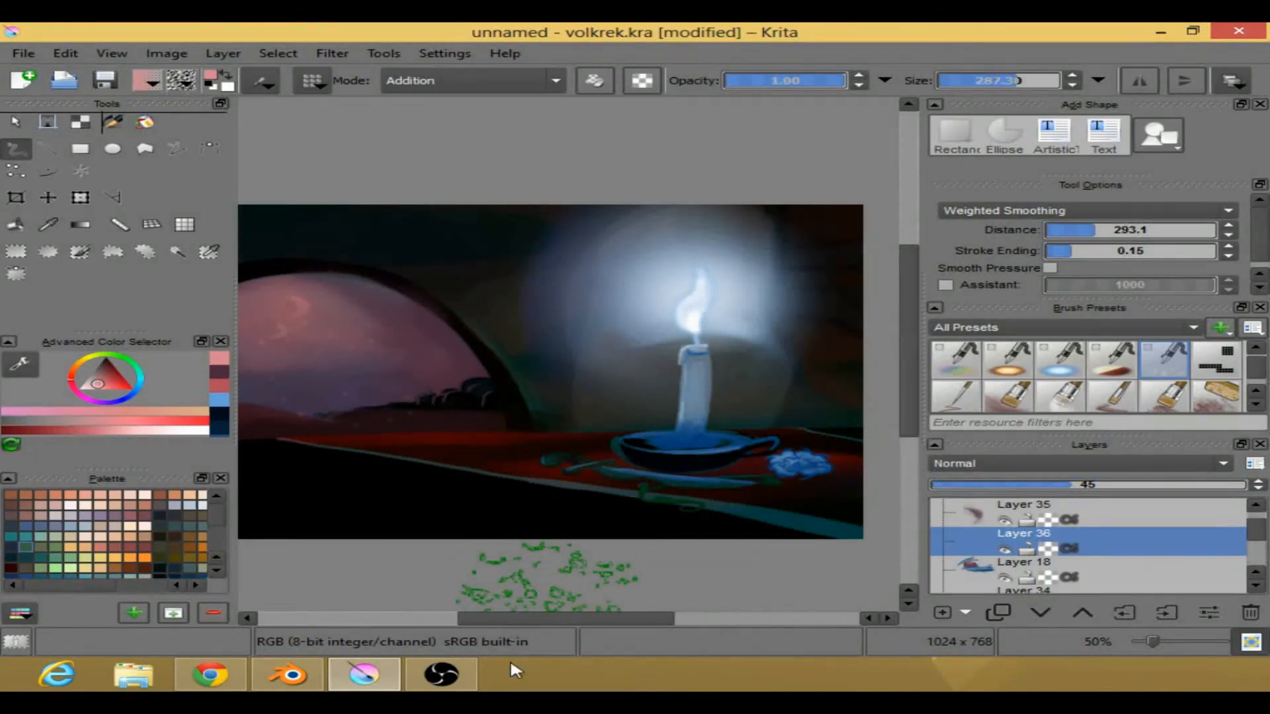
- Switch to the soft eraser preset at size 34.47 and lower Layer 36's opacity to 36
left_click_drag(549, 616, 525, 616)
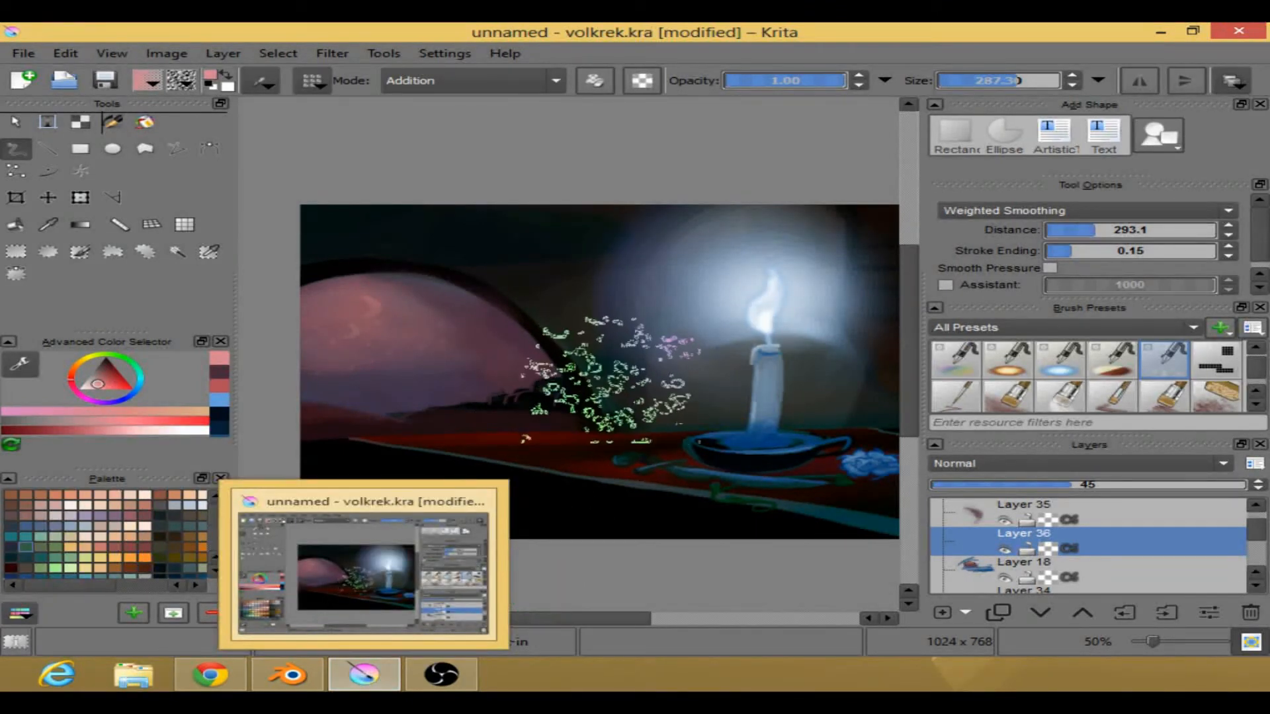
right_click(436, 377)
left_click(358, 484)
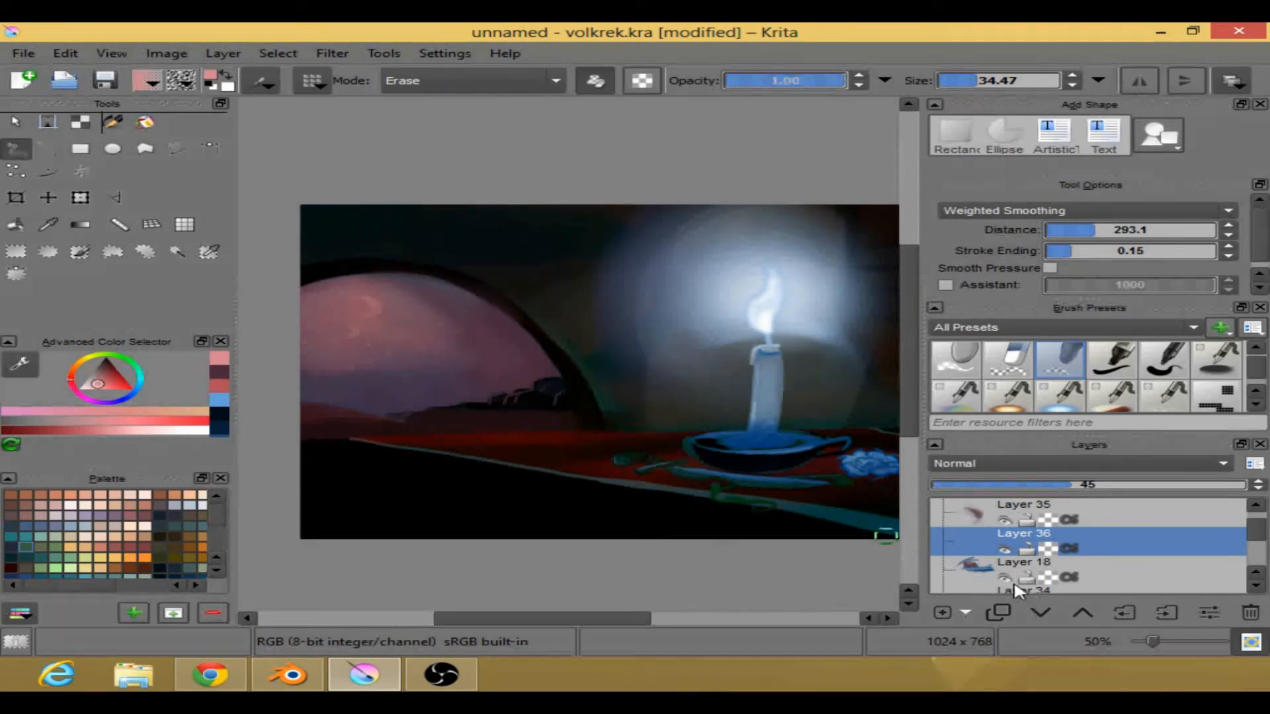
left_click_drag(1066, 487, 1052, 487)
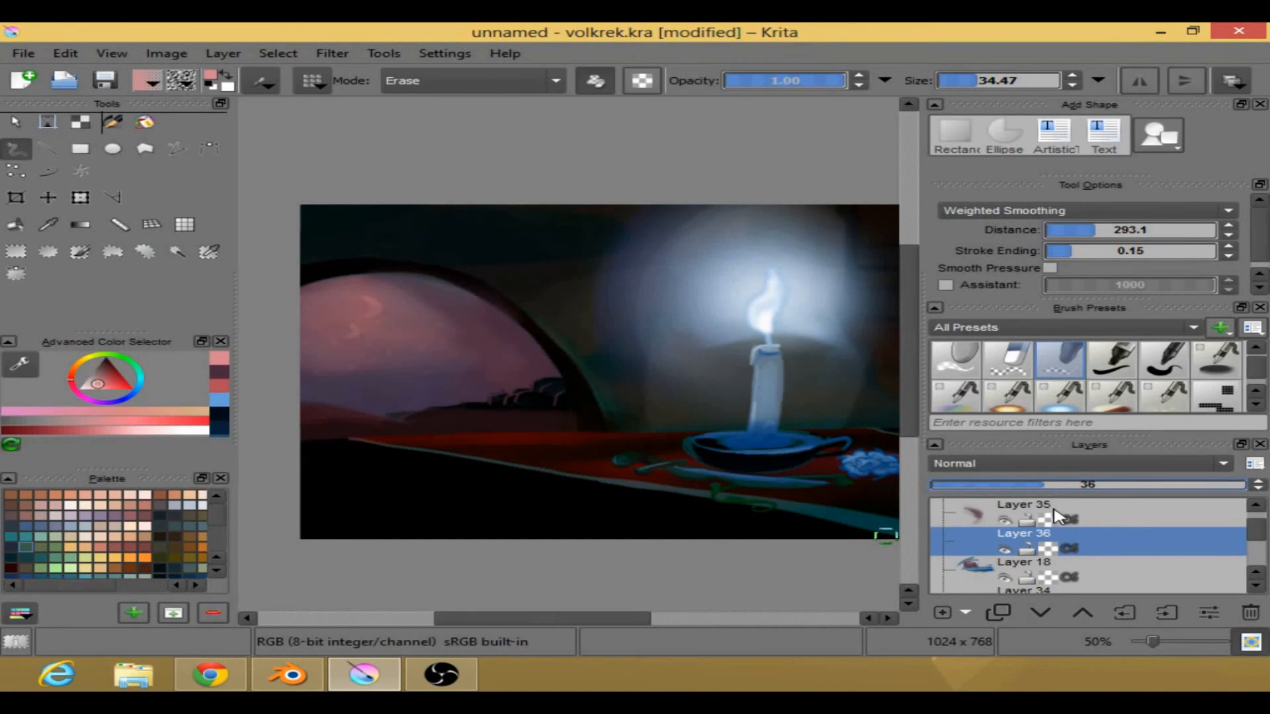
- Examine how the speckled window sky sits against the candle glow and the red table
left_click_drag(530, 617, 540, 617)
left_click_drag(907, 397, 903, 411)
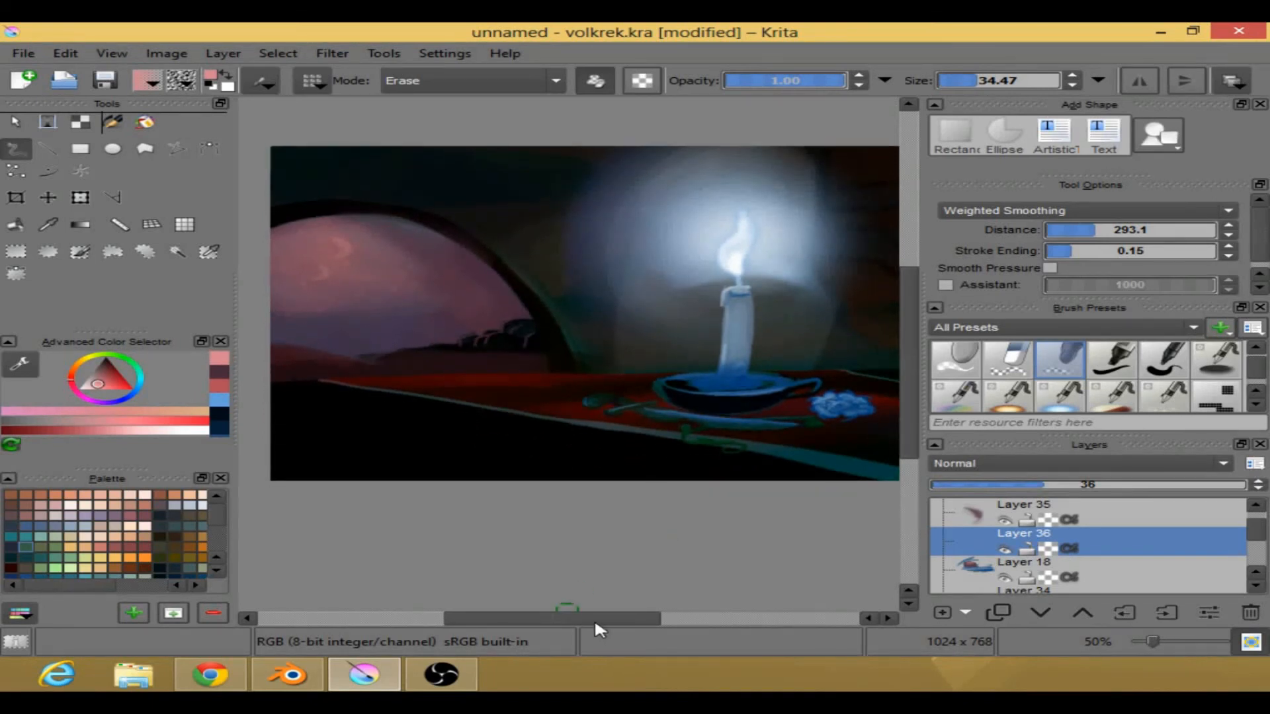
left_click_drag(594, 622, 599, 616)
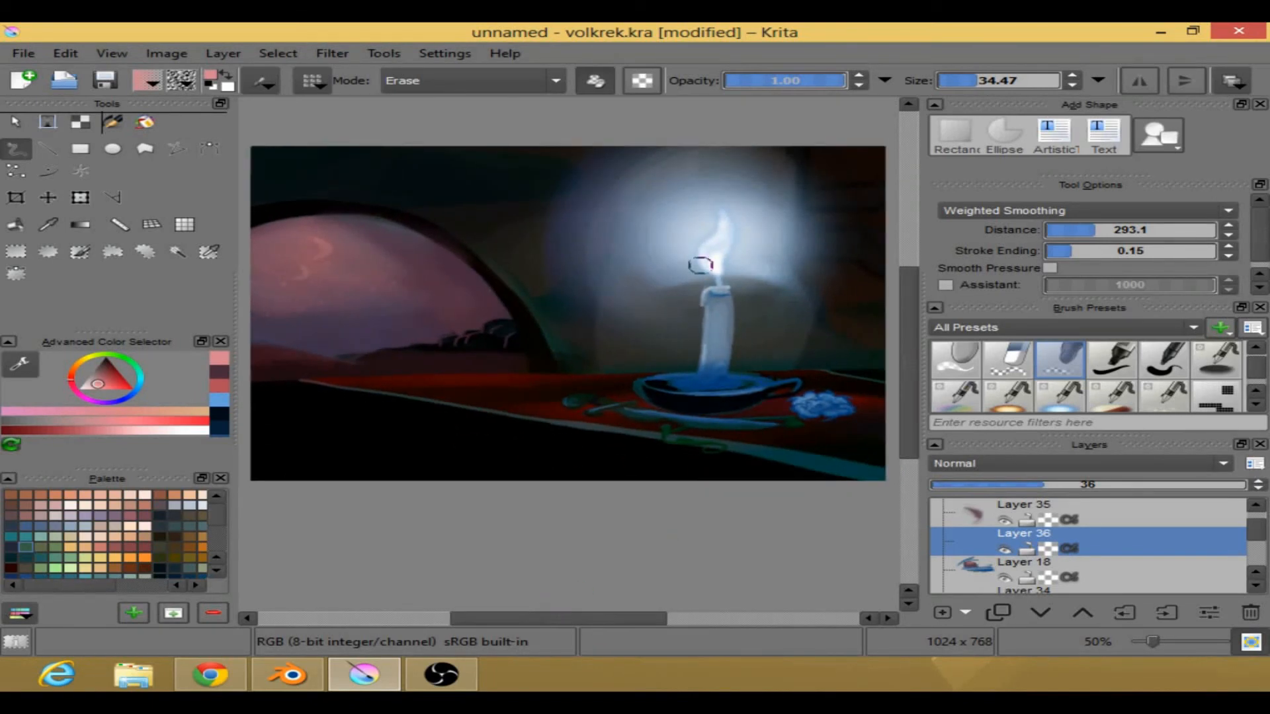
scroll(707, 266, "down", 2)
left_click_drag(706, 267, 601, 371)
scroll(553, 332, "up", 1)
scroll(472, 412, "up", 2)
left_click_drag(472, 412, 443, 428)
scroll(628, 399, "down", 1)
left_click_drag(628, 399, 554, 404)
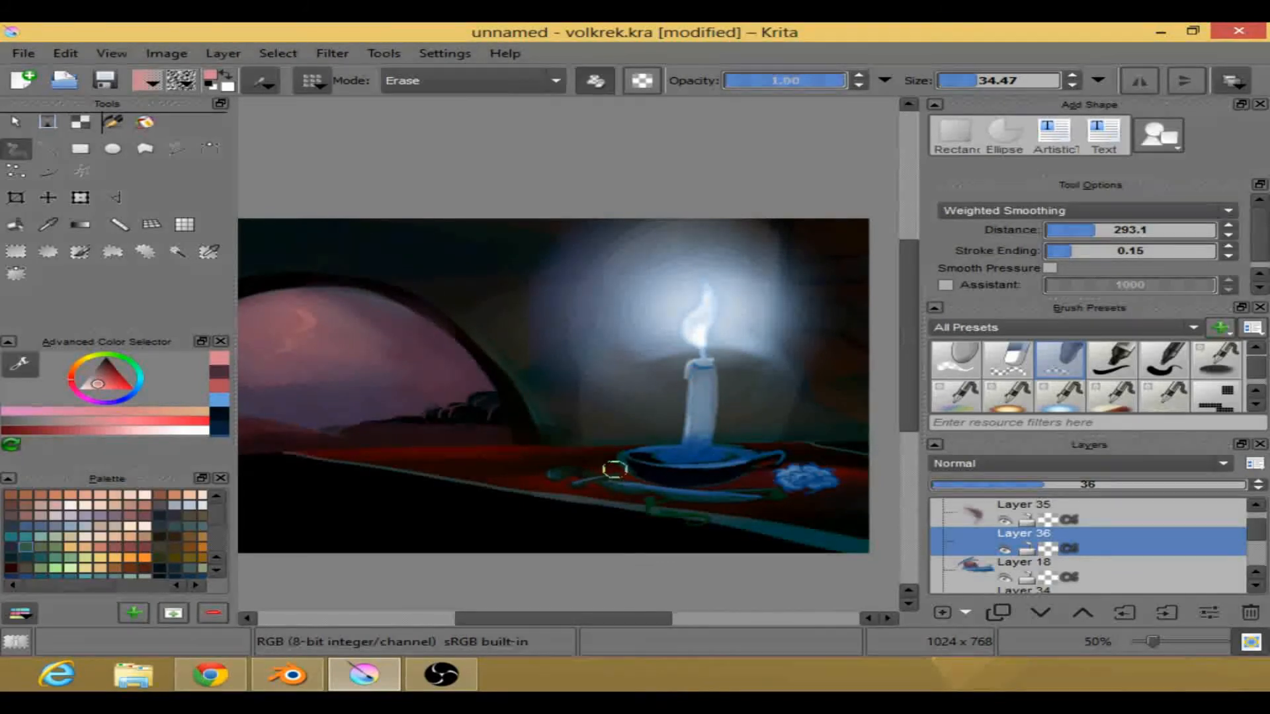
scroll(654, 395, "down", 1)
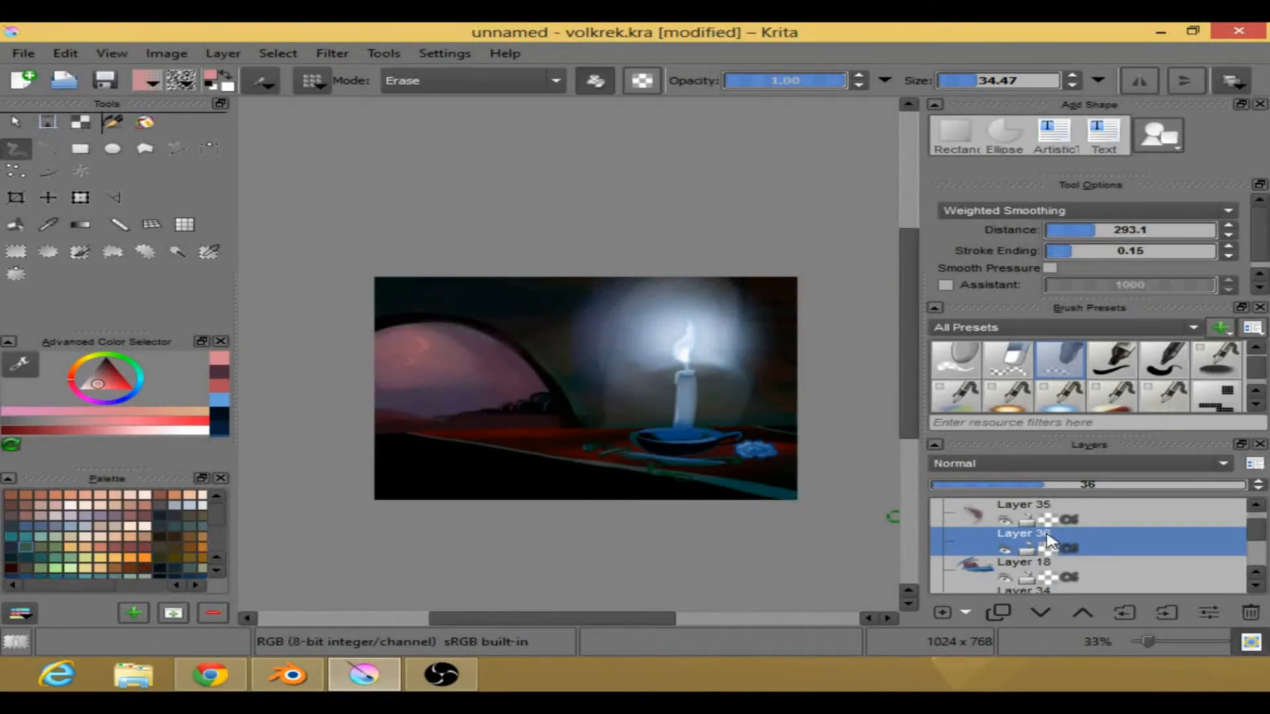
- Check the candle glow on Layer 12 by toggling its visibility, and duplicate that layer
scroll(1047, 541, "up", 3)
left_click(1022, 508)
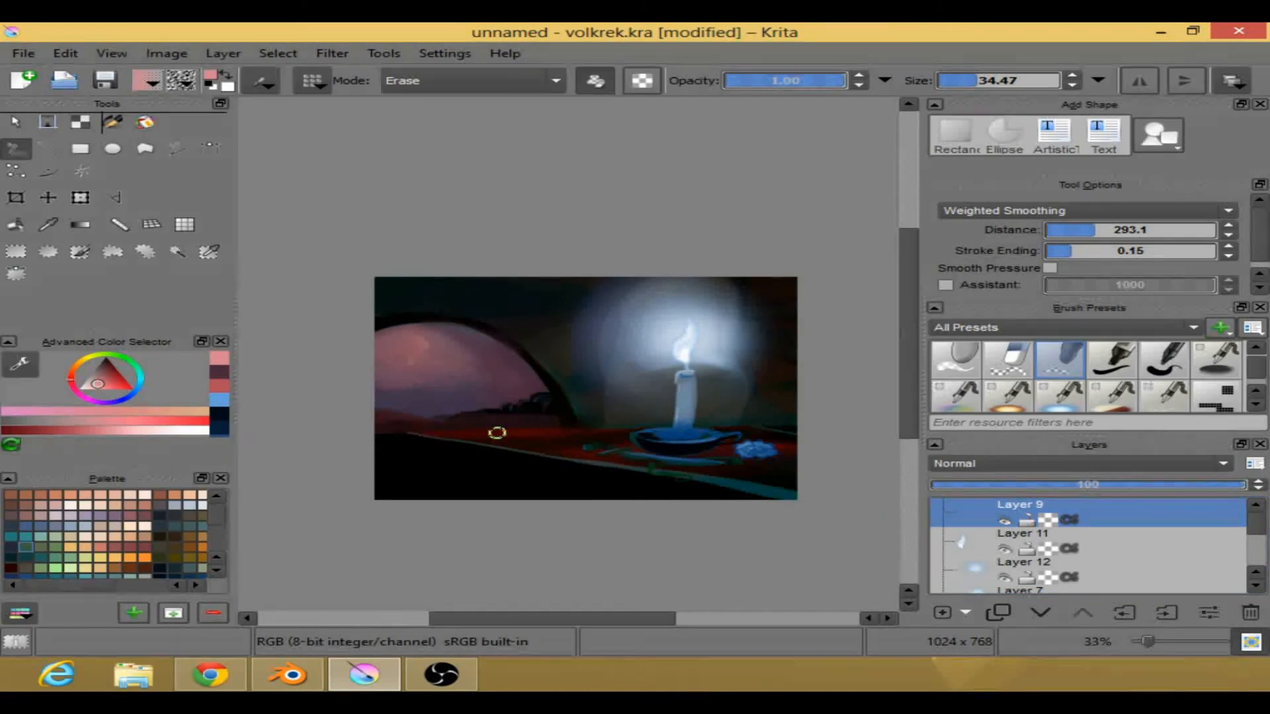
left_click(1005, 578)
left_click(1006, 579)
left_click(1003, 571)
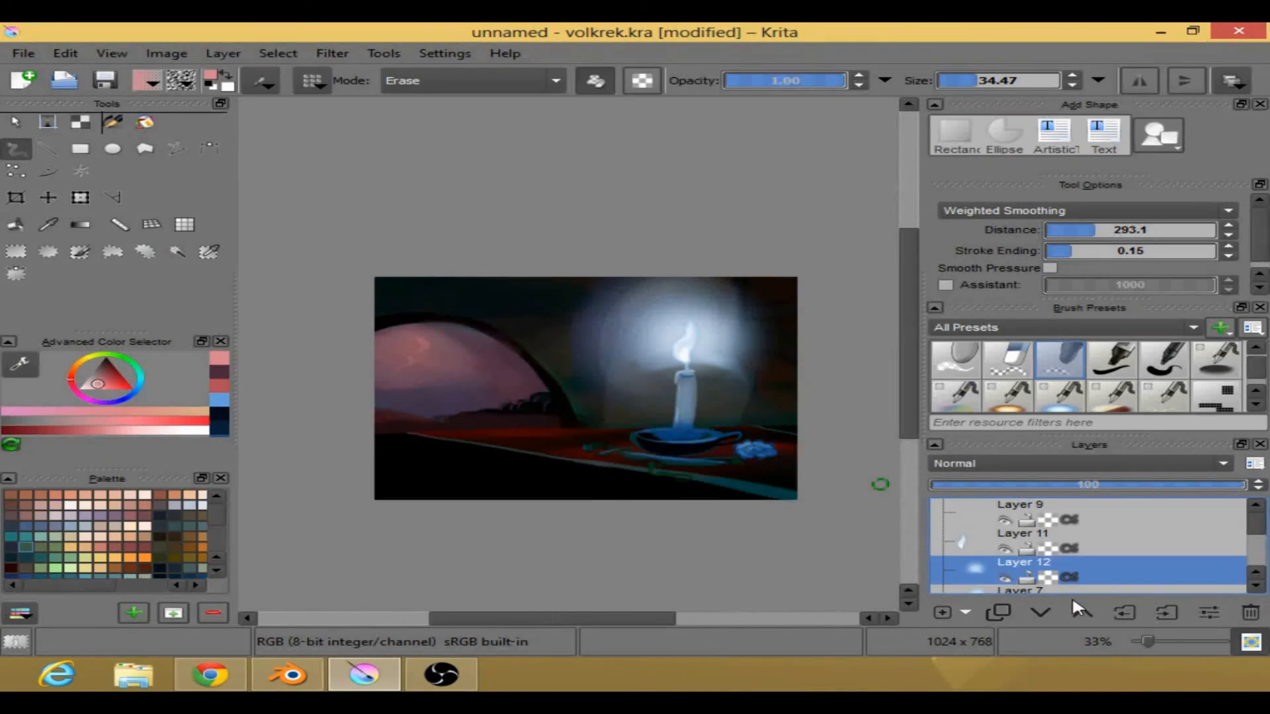
left_click(996, 611)
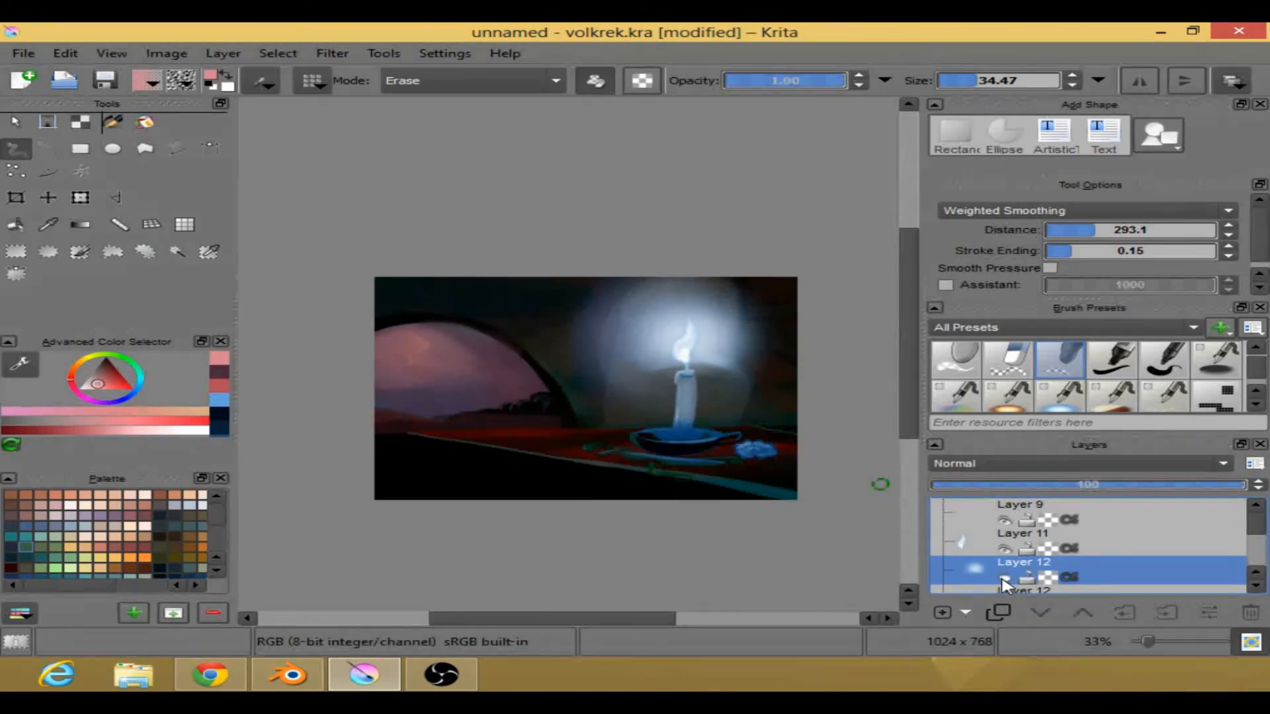
scroll(1002, 573, "down", 1)
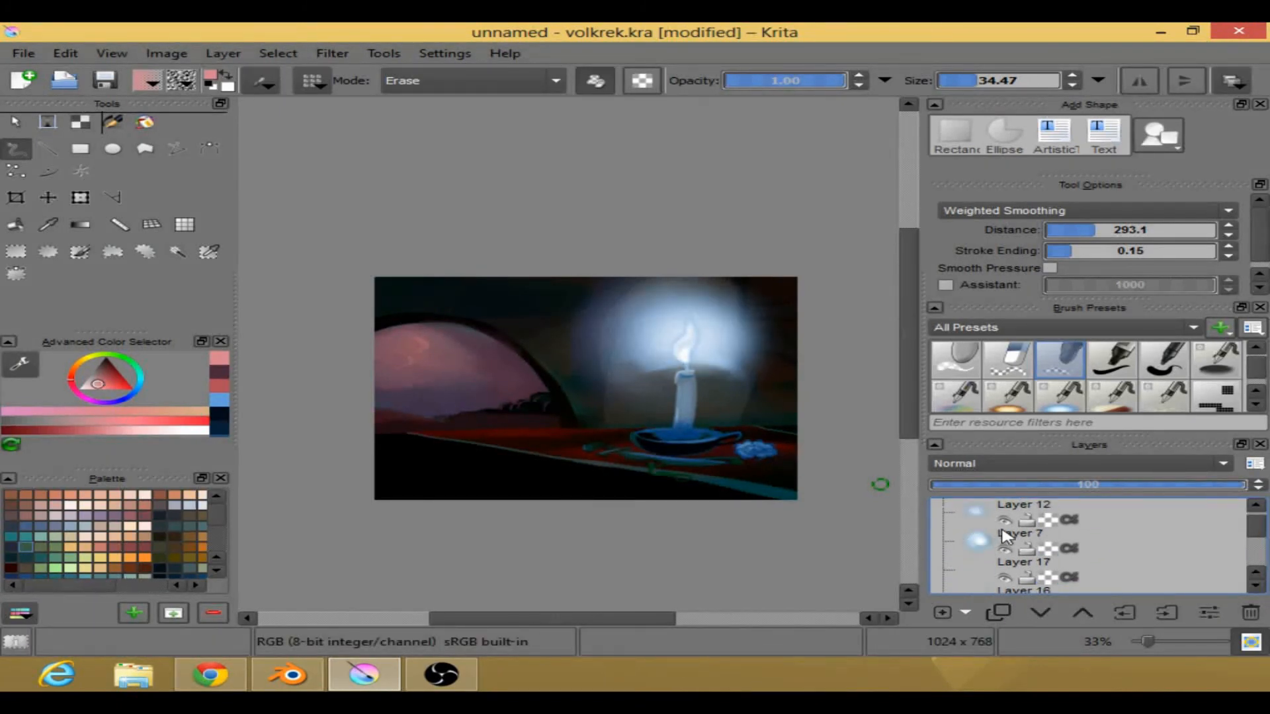
scroll(1009, 536, "up", 1)
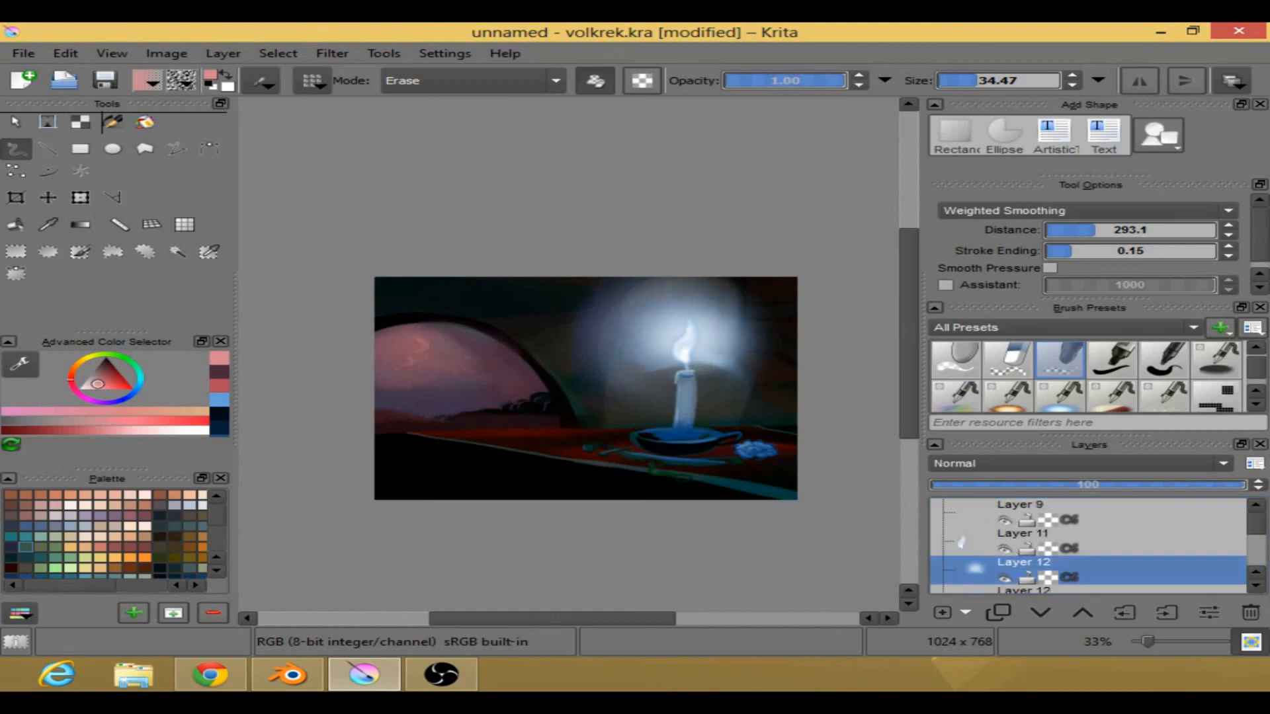
- Choose light blue and the size 100 brush for the upper Layer 12, and check the candle's glow
right_click(603, 392)
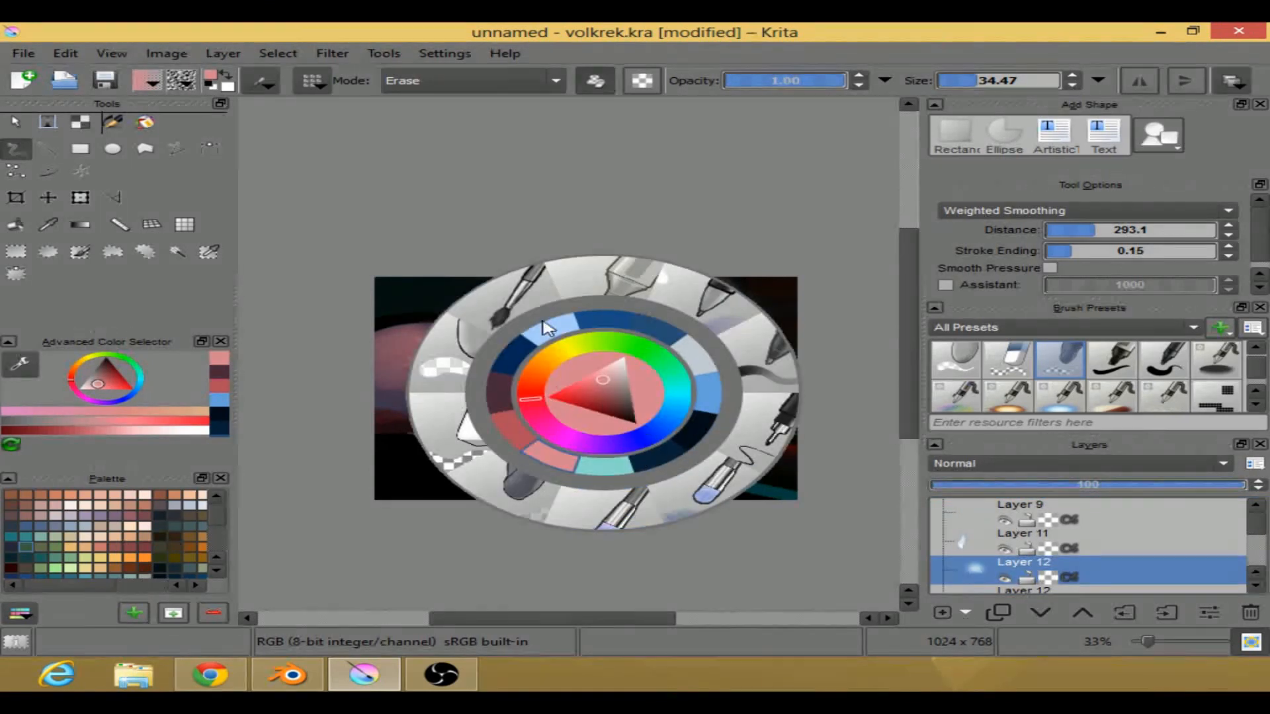
left_click(554, 330)
right_click(598, 366)
left_click(676, 476)
scroll(664, 374, "down", 1)
scroll(673, 376, "up", 2)
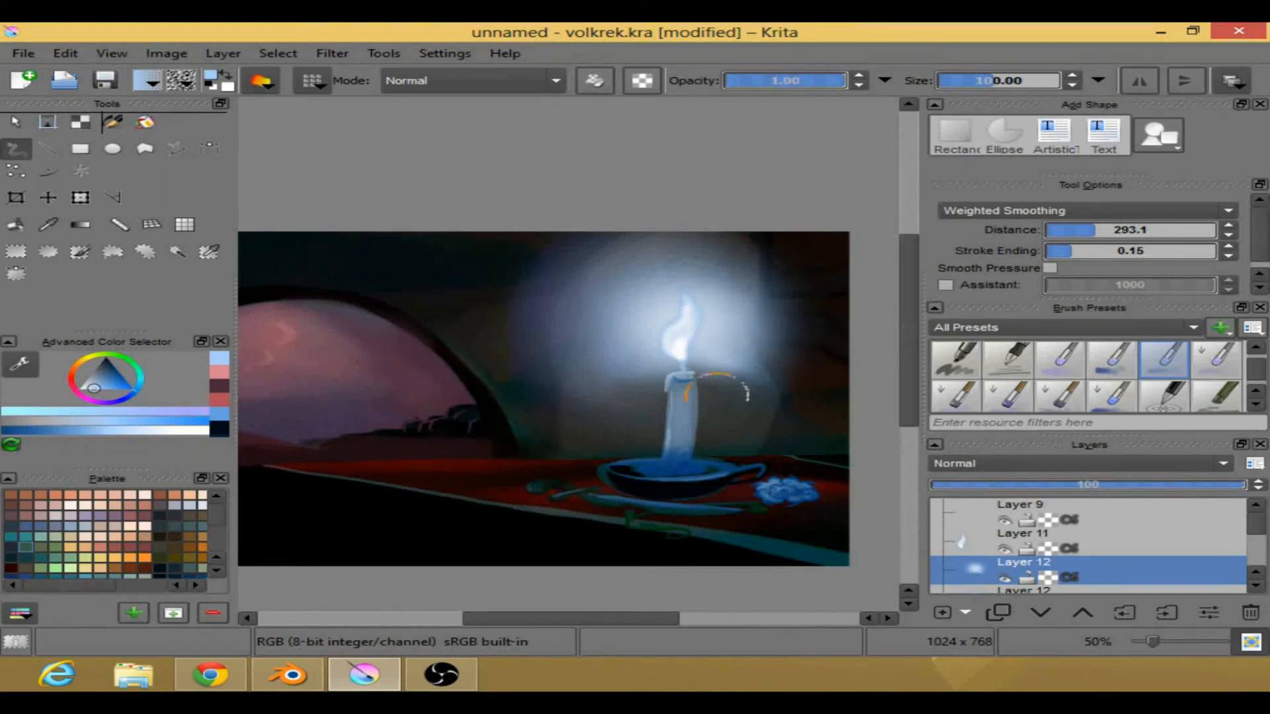
scroll(651, 418, "down", 2)
left_click_drag(682, 415, 714, 420)
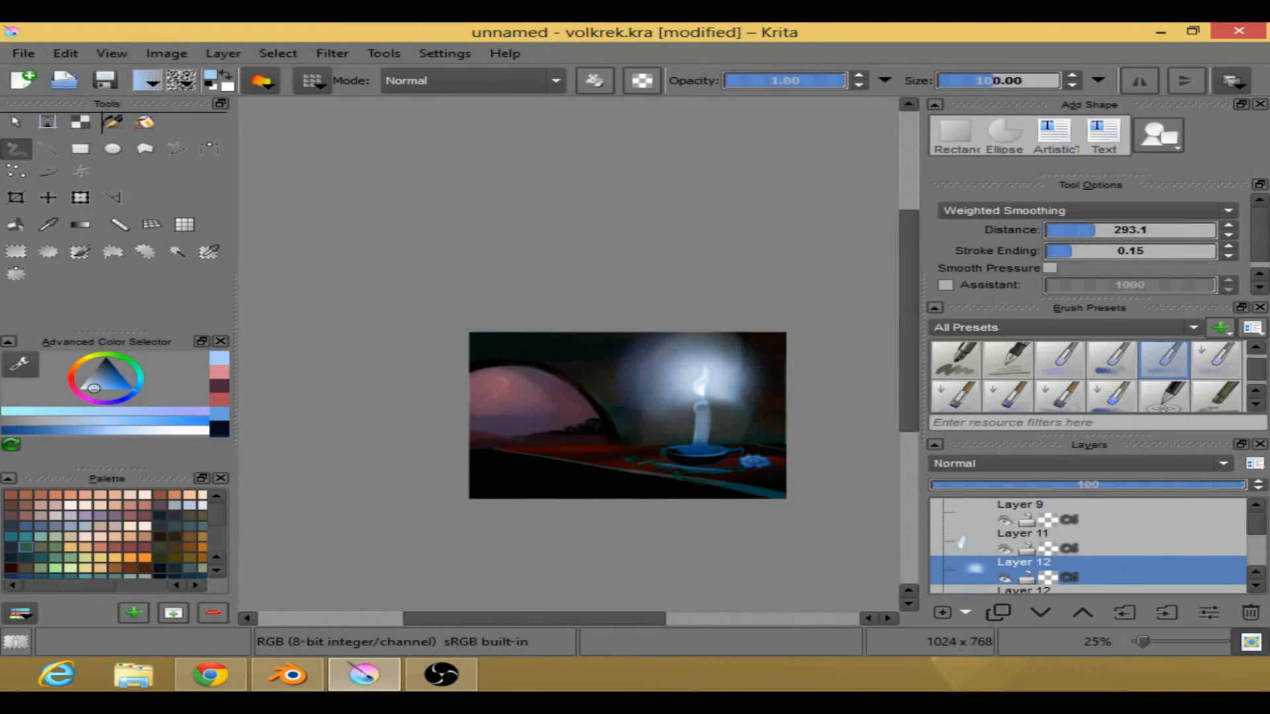
scroll(777, 421, "down", 1)
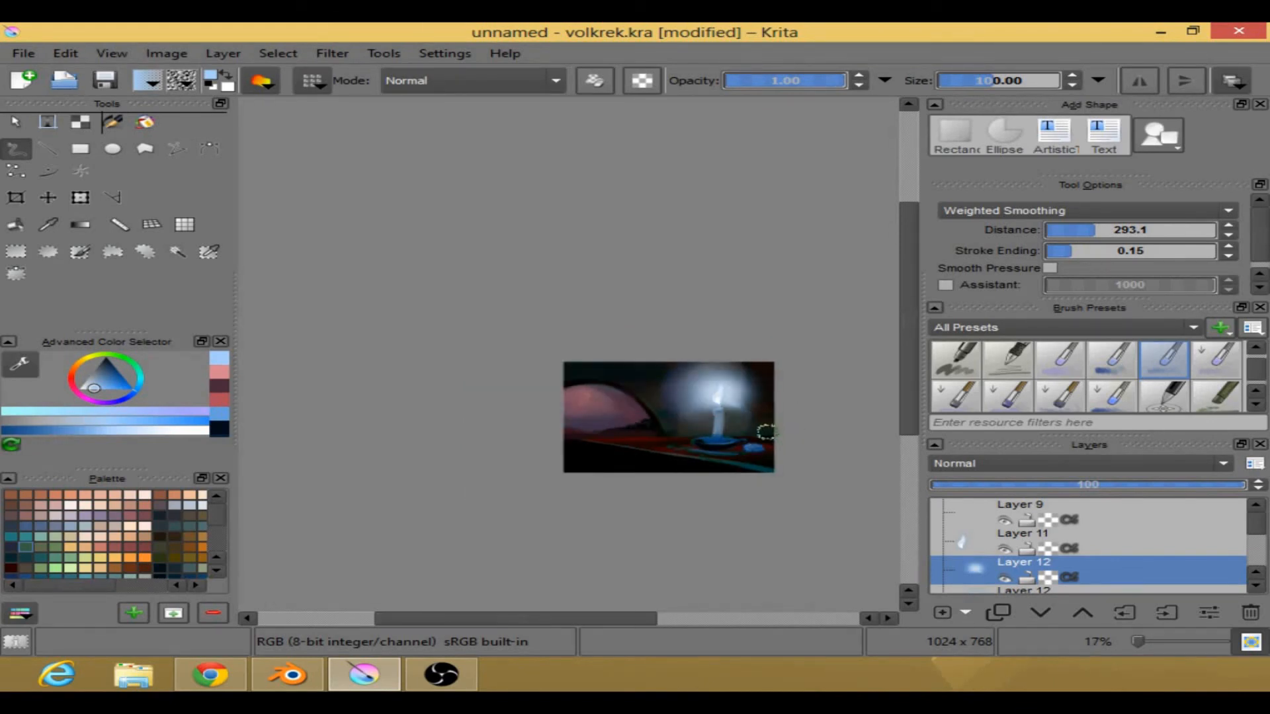
scroll(768, 433, "up", 3)
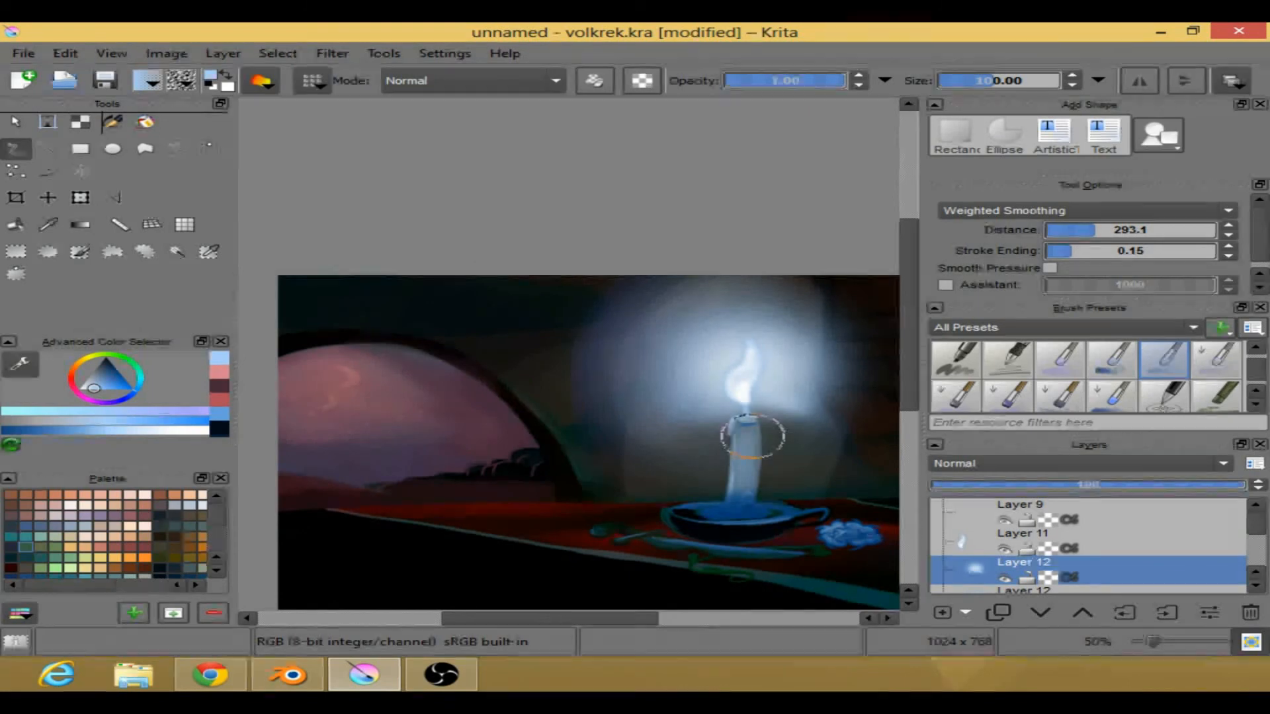
- Set the opacity of the flame on Layer 11 to 83 and check its effect on the painting
left_click_drag(1154, 492, 1193, 491)
left_click(1038, 541)
scroll(719, 411, "down", 2)
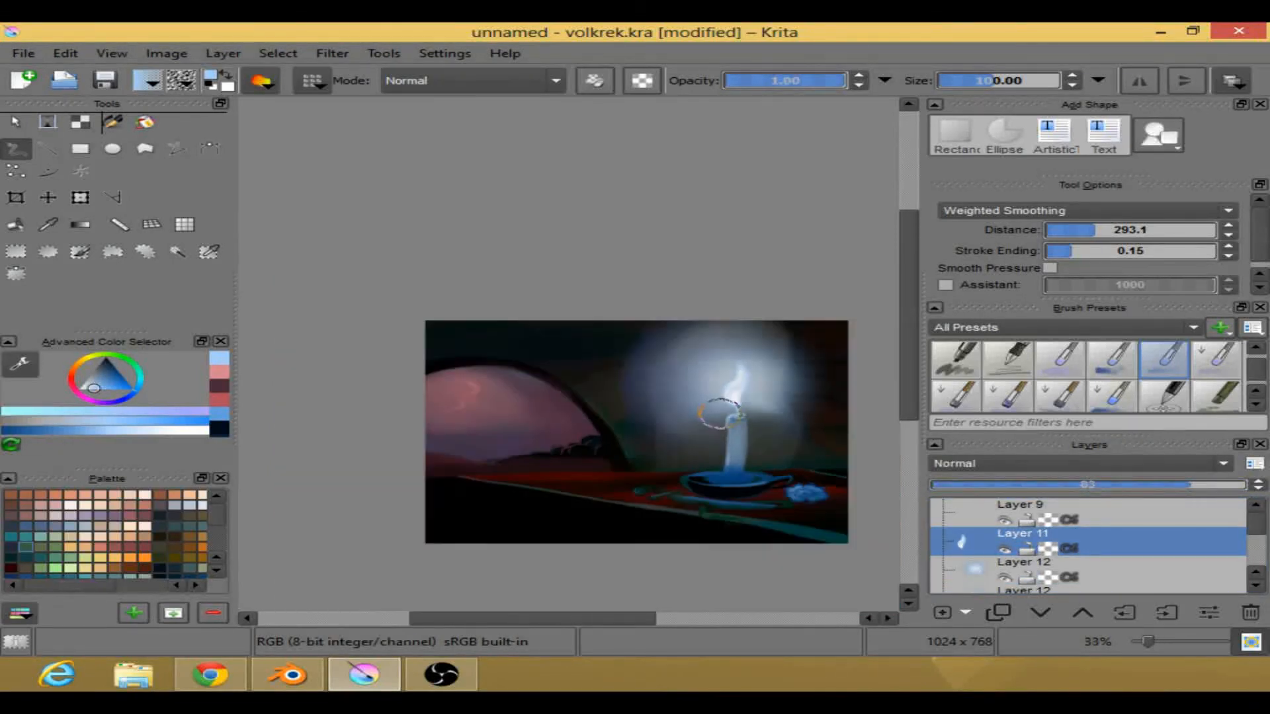
mouse_move(646, 425)
left_mouse_down()
mouse_move(672, 428)
mouse_move(627, 447)
mouse_move(677, 443)
mouse_move(655, 445)
left_mouse_up()
scroll(669, 442, "up", 2)
scroll(657, 443, "down", 2)
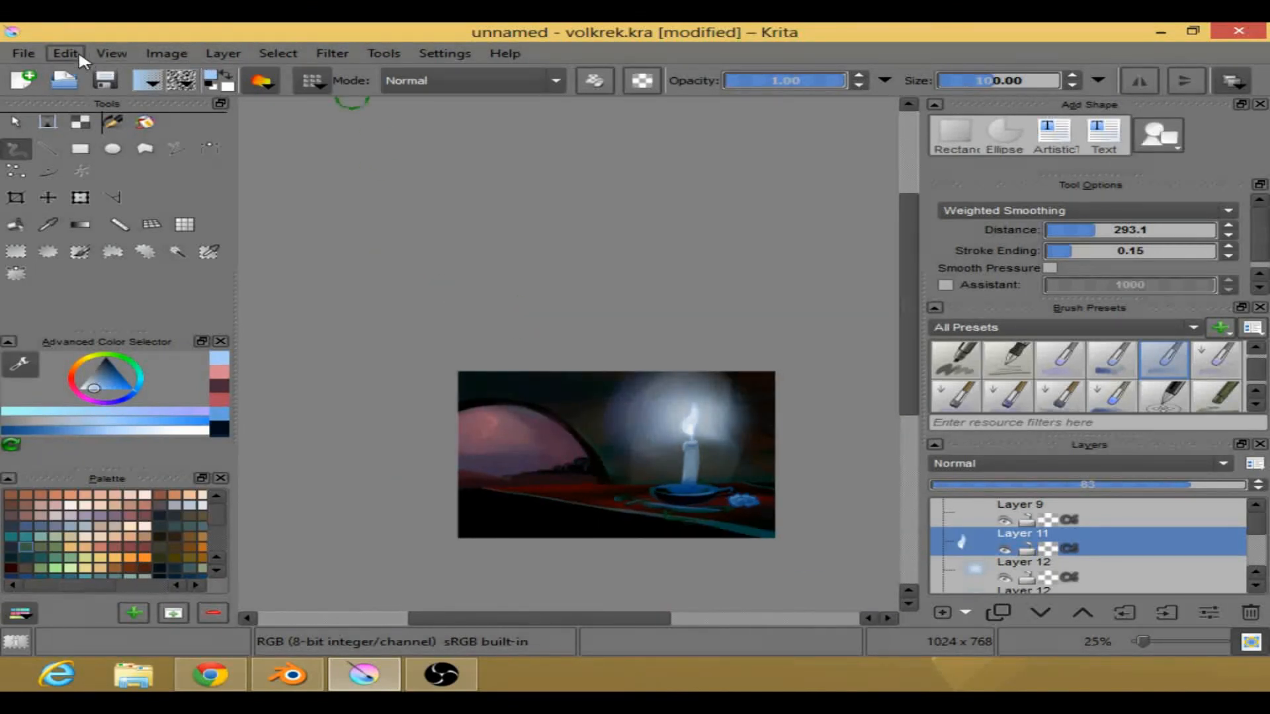
- Select Layer 9 and choose the size 10 ink pen preset for detail work on the table objects
left_click(1043, 511)
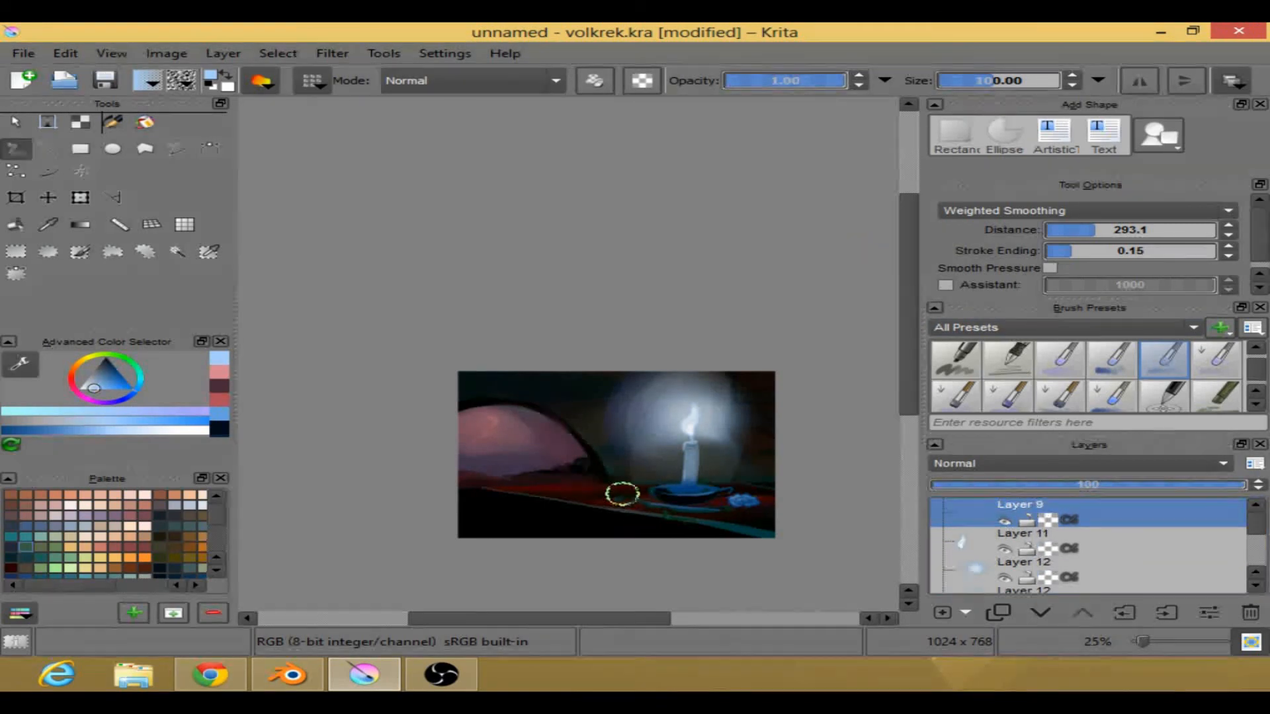
scroll(661, 503, "up", 2)
right_click(647, 521)
left_click(799, 525)
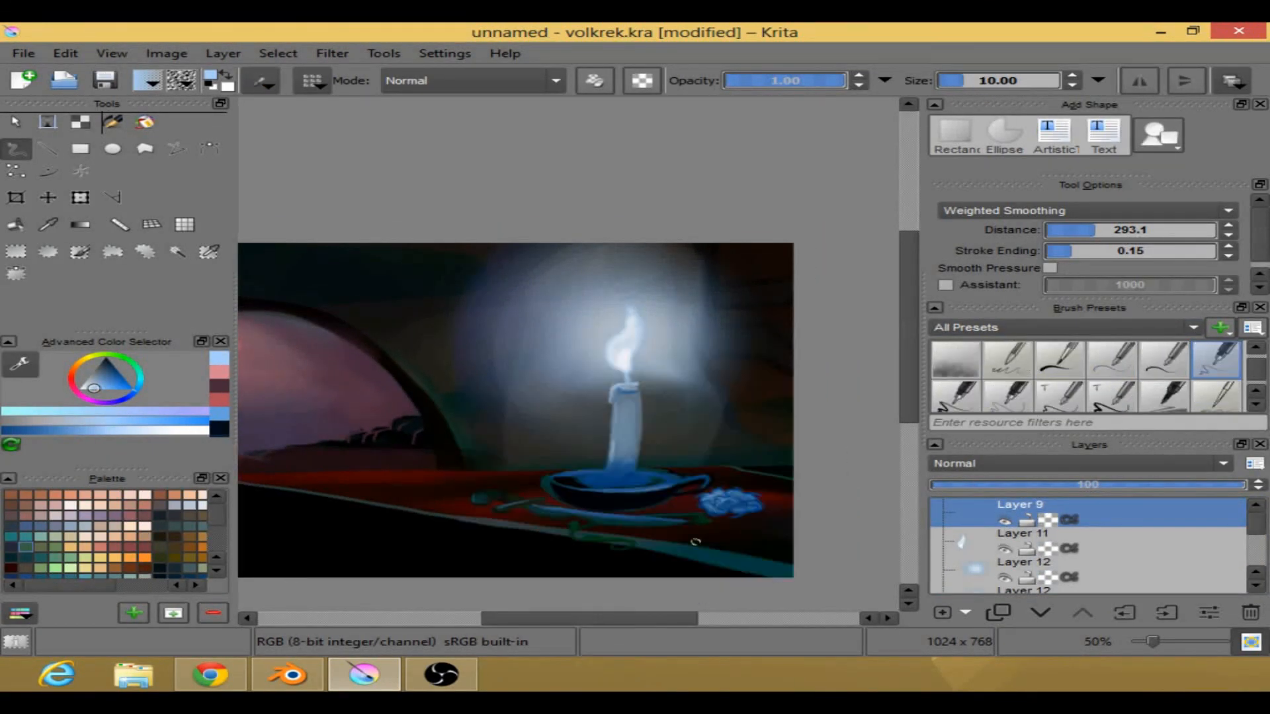
scroll(633, 522, "up", 3)
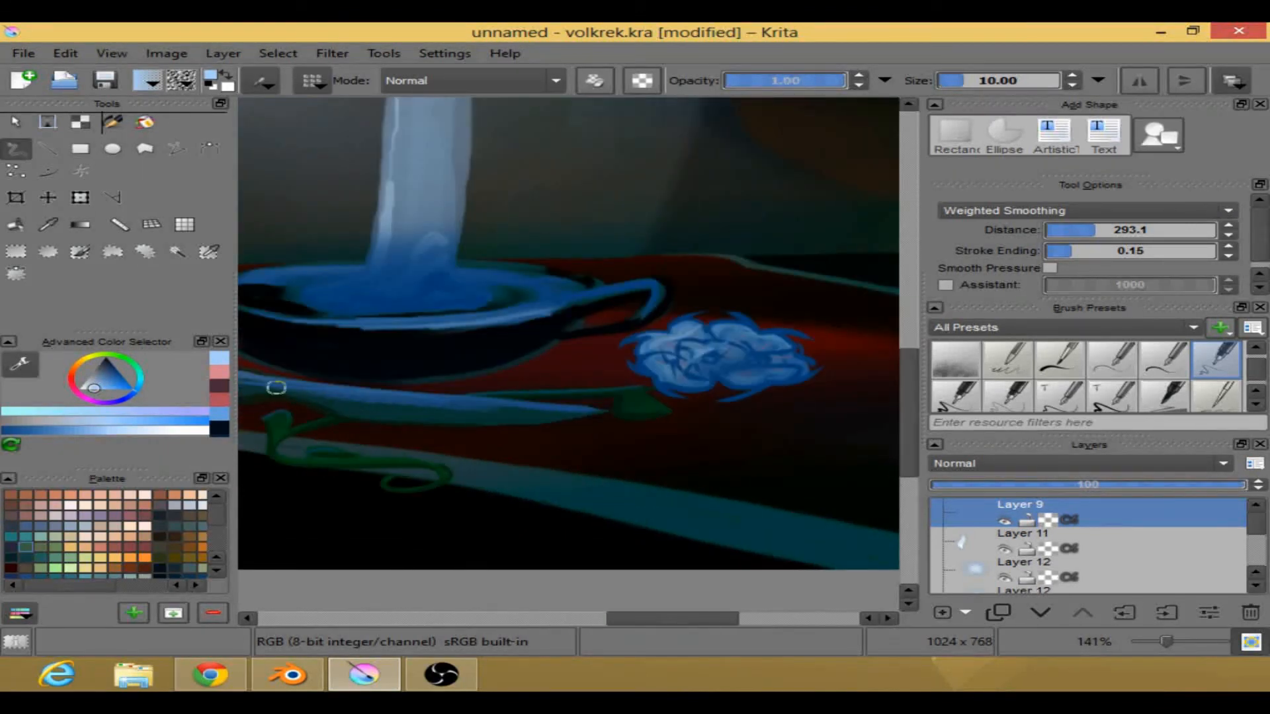
- Sample the dark teal from the feather-shaped object below the candle dish and pick the ink pen preset again
left_click(47, 224)
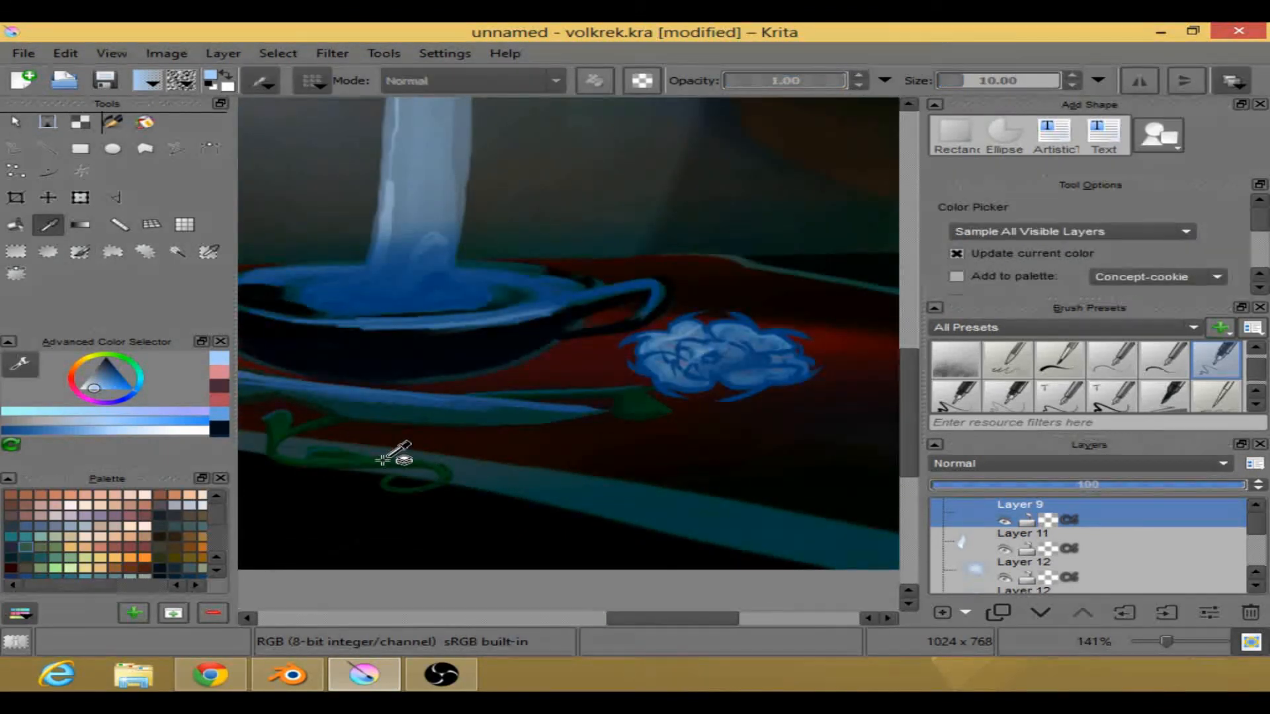
left_click(445, 411)
right_click(475, 471)
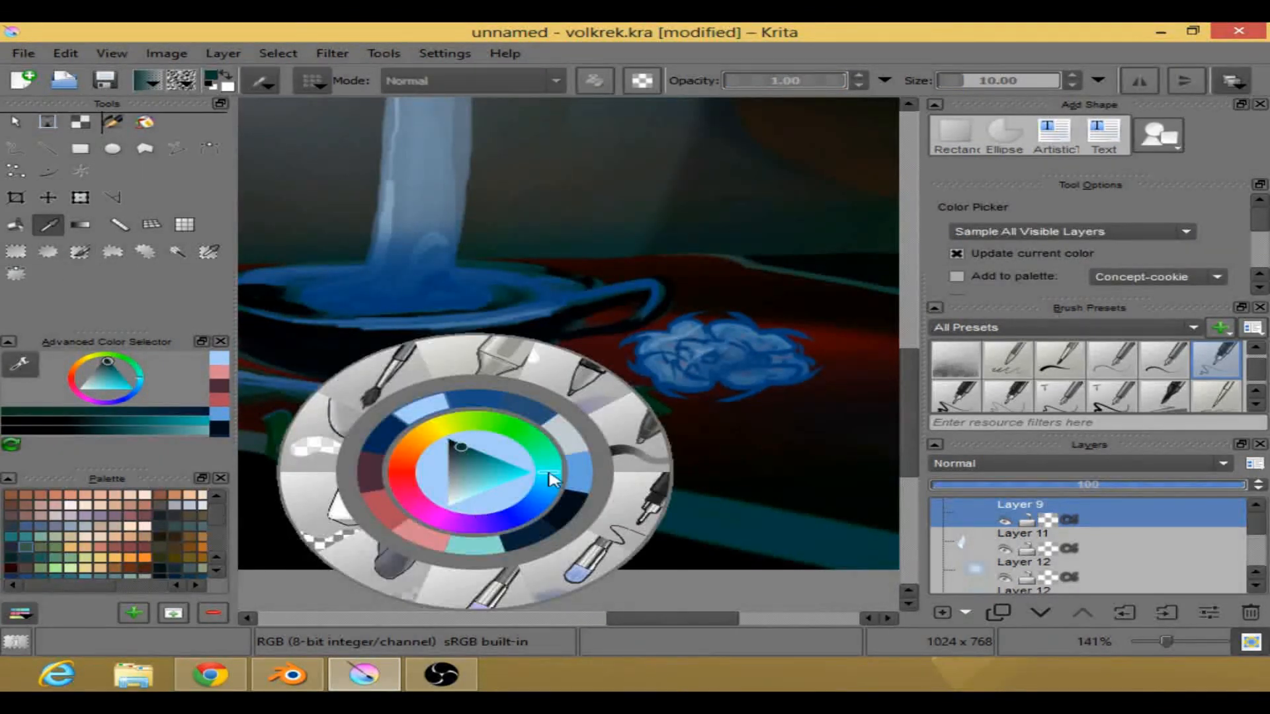
left_click(655, 515)
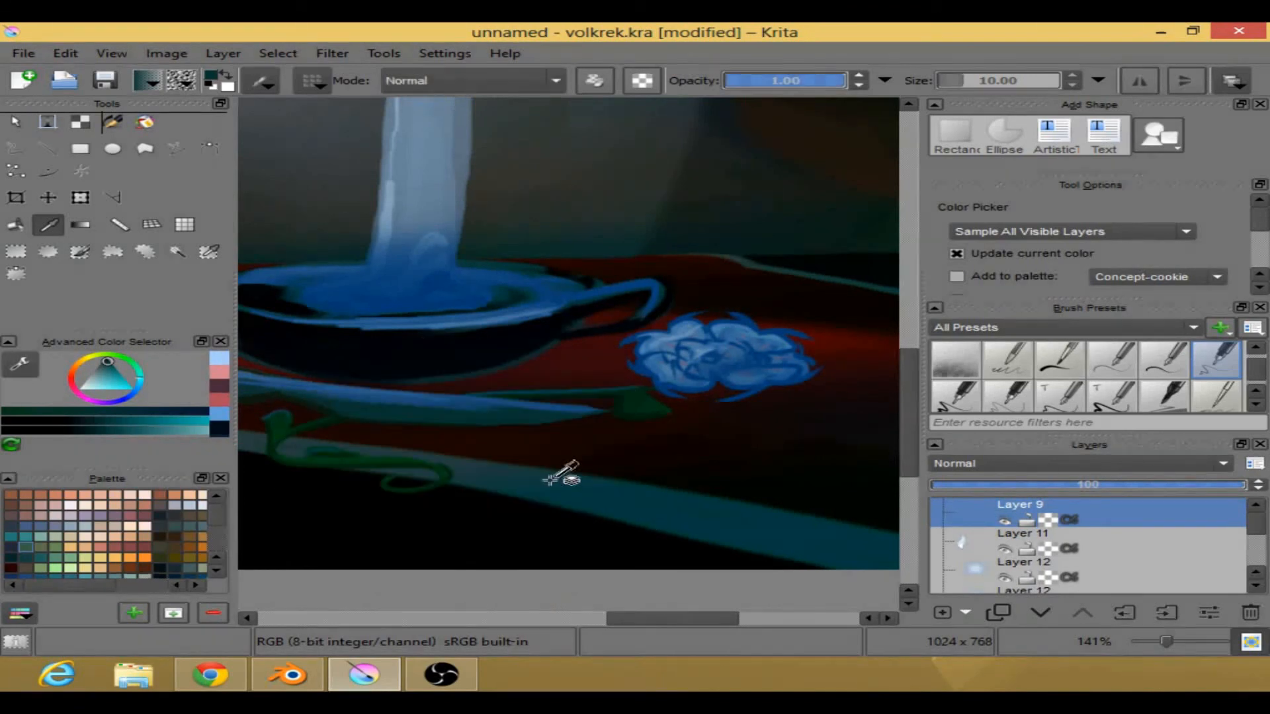
- Set the freehand brush to Basic Smoothing and write the artist's signature with the date, starting 10/26, in the black area below the table edge
left_click(15, 149)
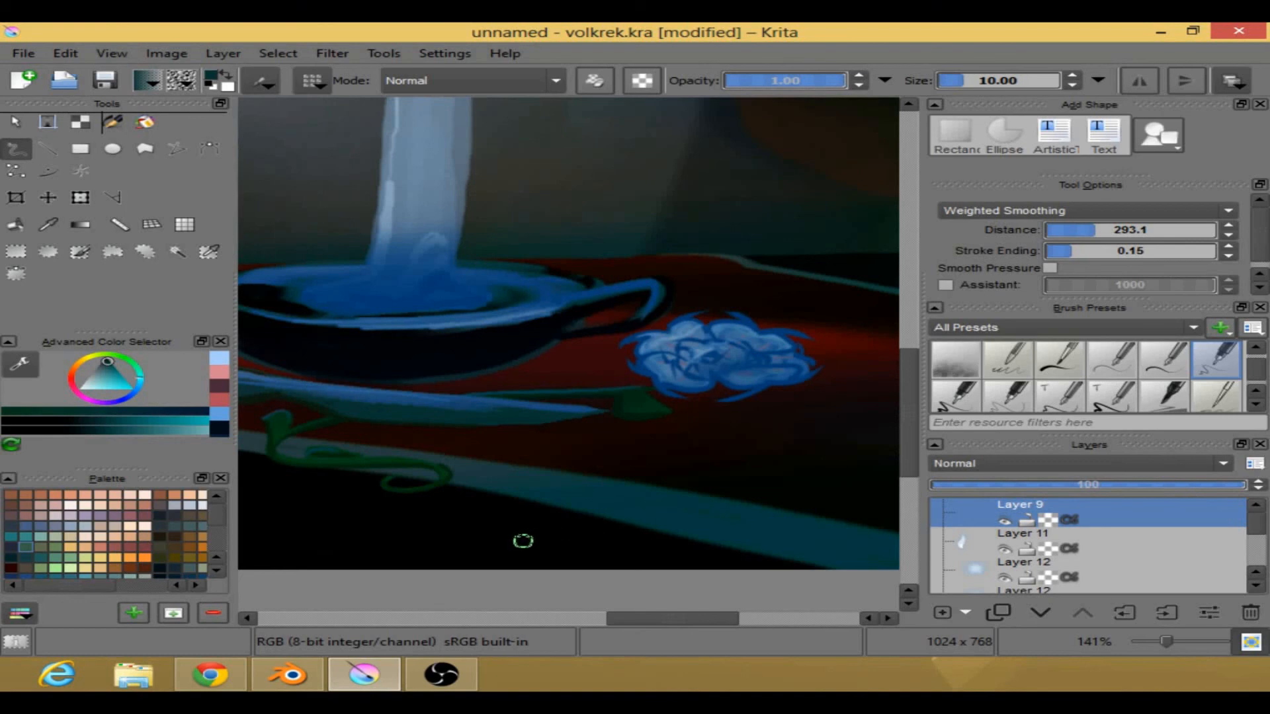
left_click_drag(536, 541, 539, 542)
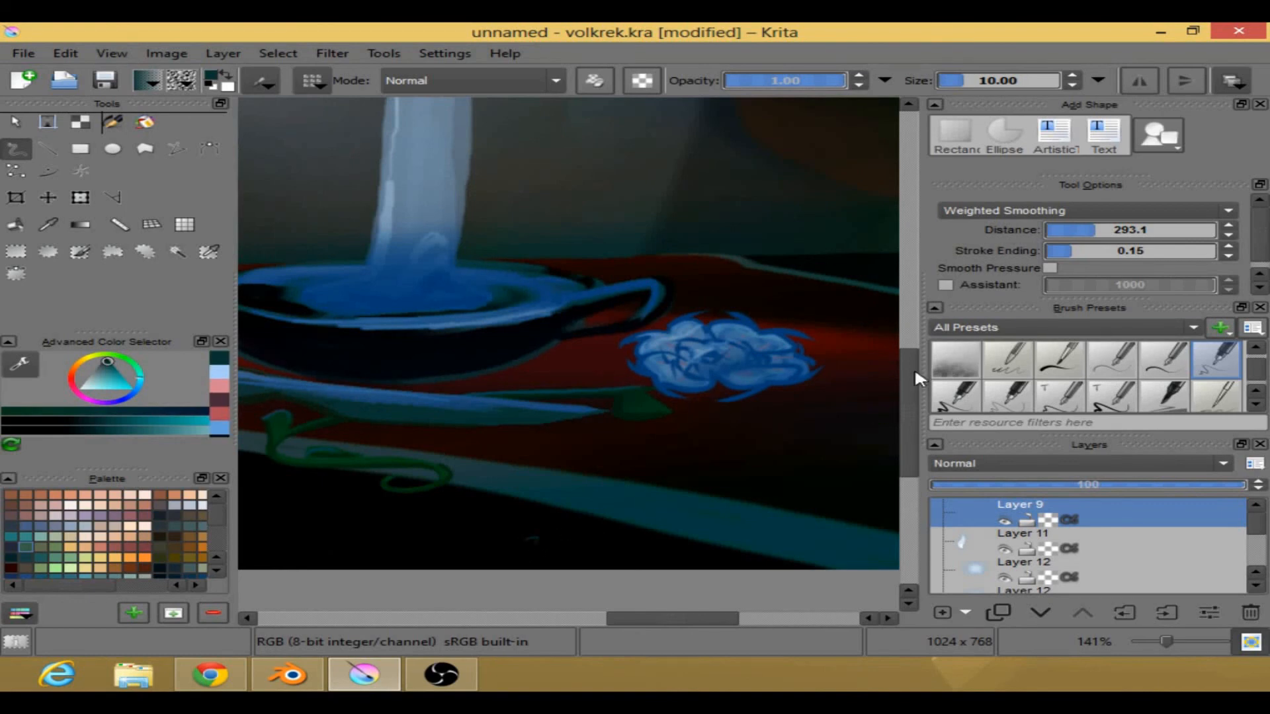
left_click(992, 210)
left_click(995, 237)
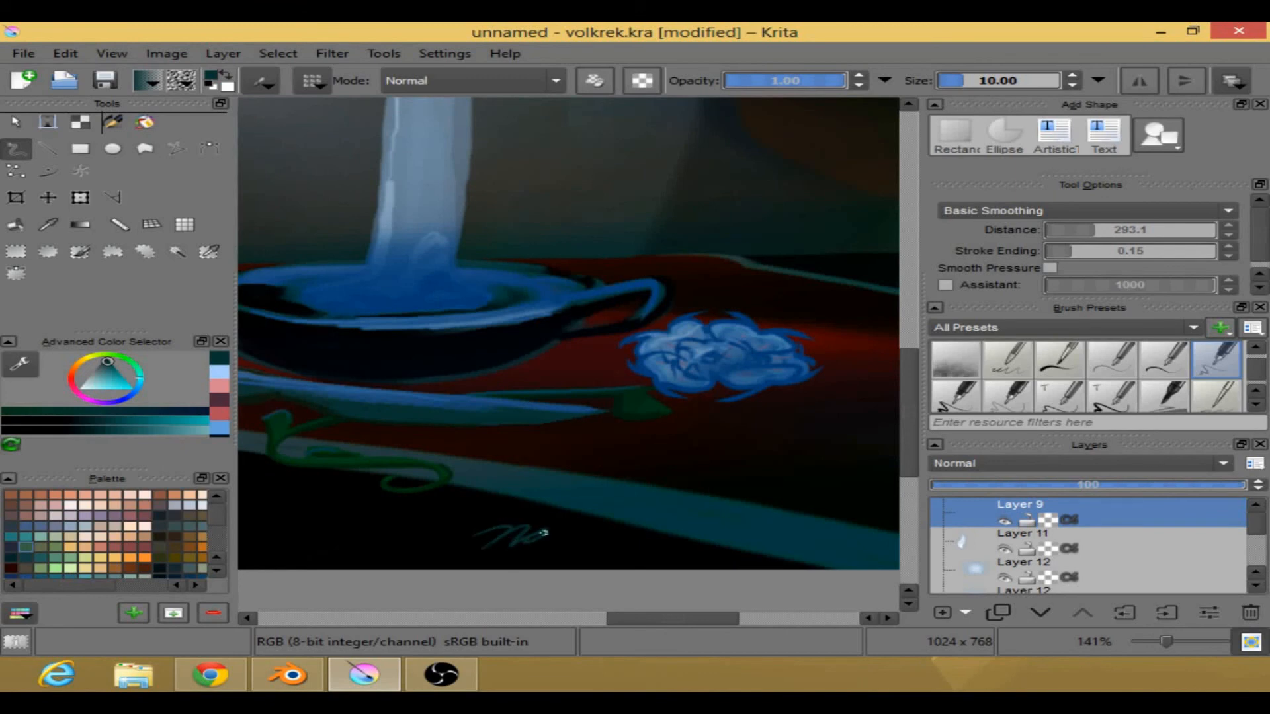
left_click_drag(498, 520, 487, 547)
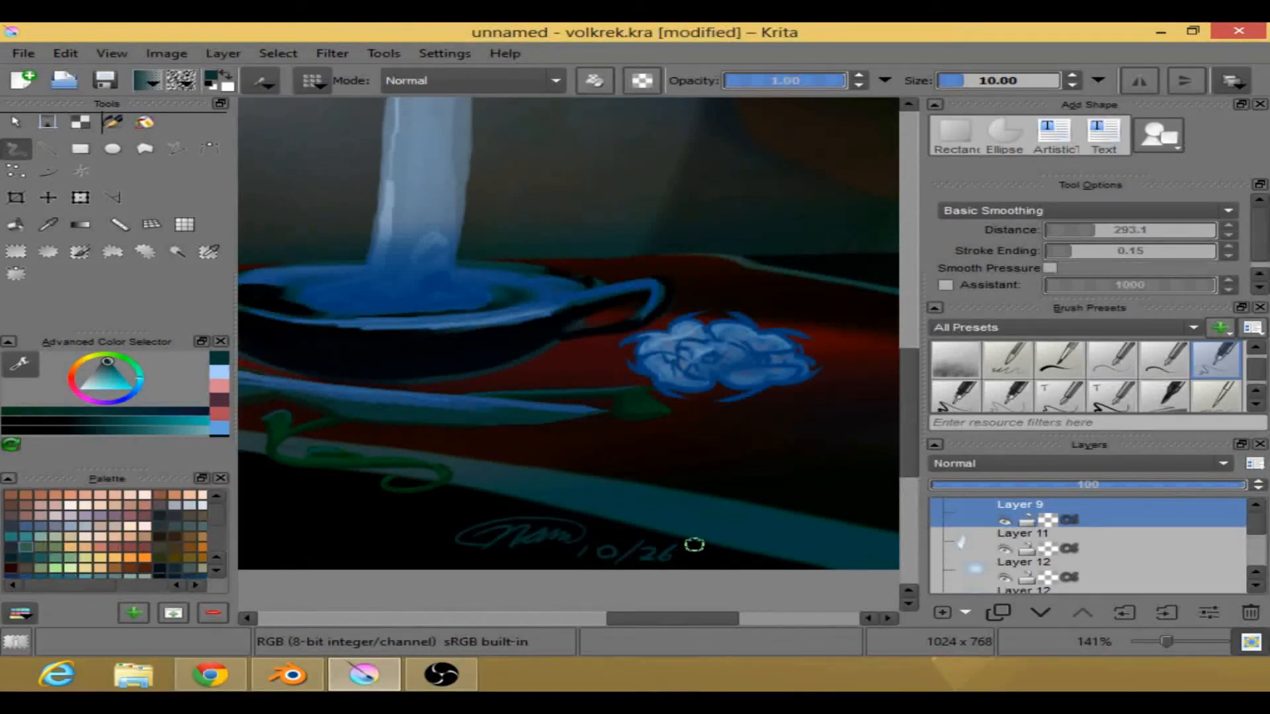
left_click_drag(700, 548, 708, 567)
- Show the canvas without the interface and examine the whole signed painting
scroll(615, 388, "down", 2)
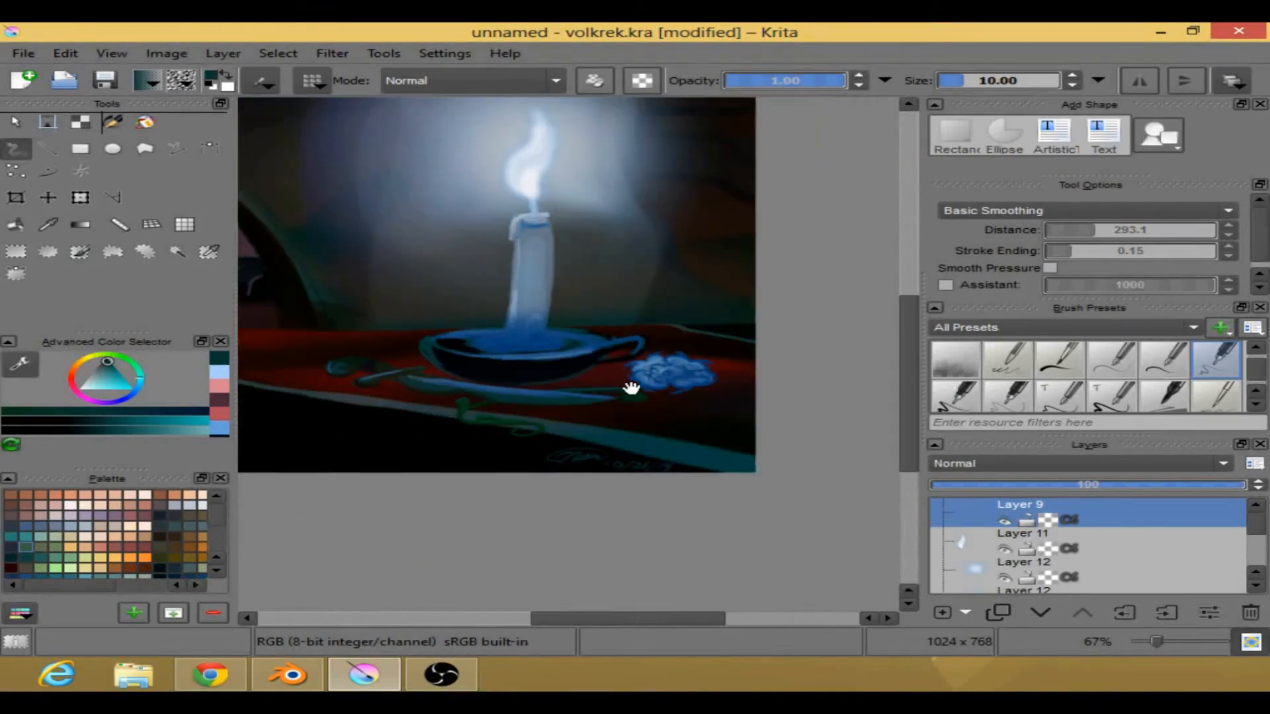
left_click_drag(612, 389, 757, 427)
key("Tab")
mouse_move(589, 283)
left_mouse_down()
mouse_move(635, 315)
mouse_move(980, 457)
mouse_move(930, 407)
mouse_move(965, 418)
mouse_move(903, 406)
left_mouse_up()
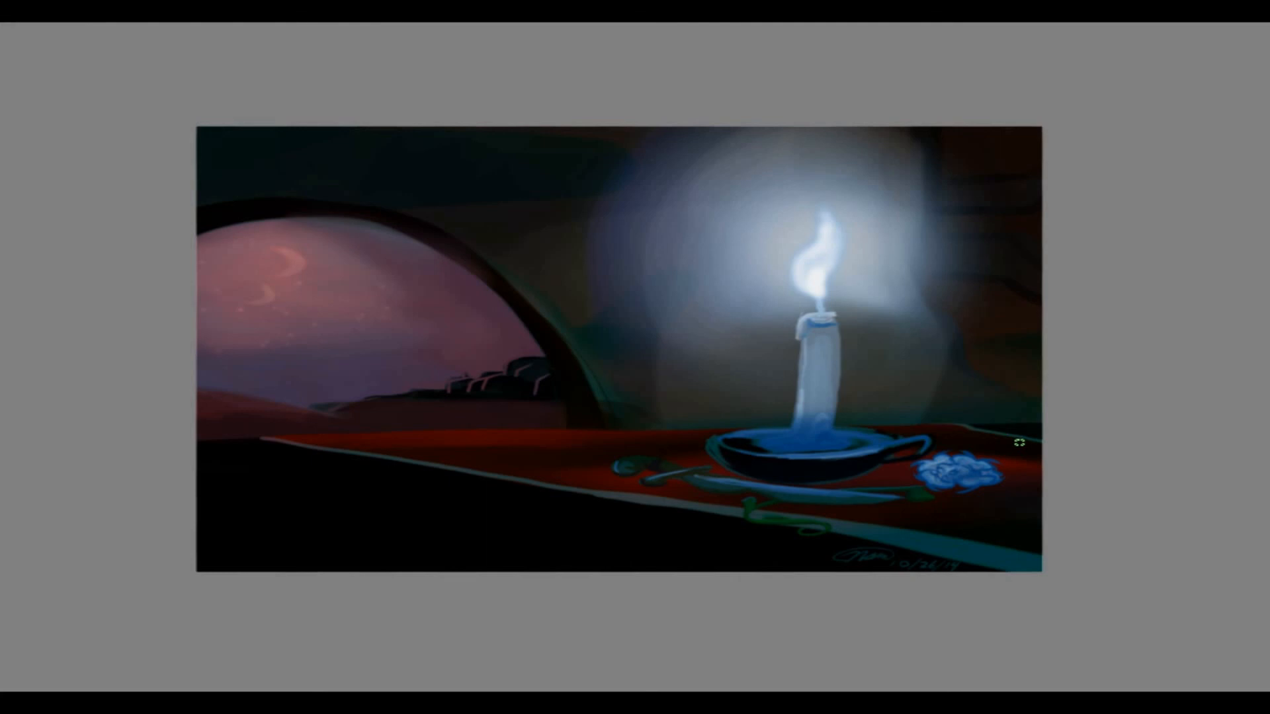
scroll(975, 425, "down", 3)
scroll(979, 426, "up", 3)
left_click_drag(938, 419, 915, 415)
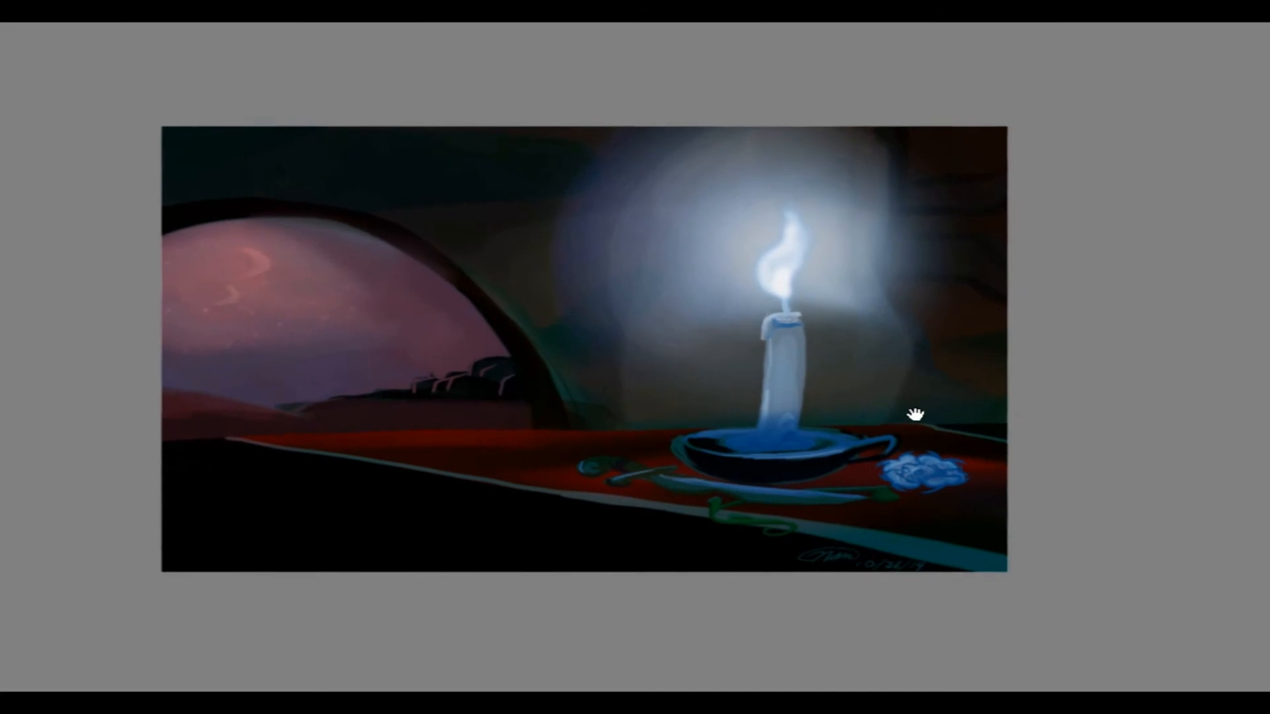